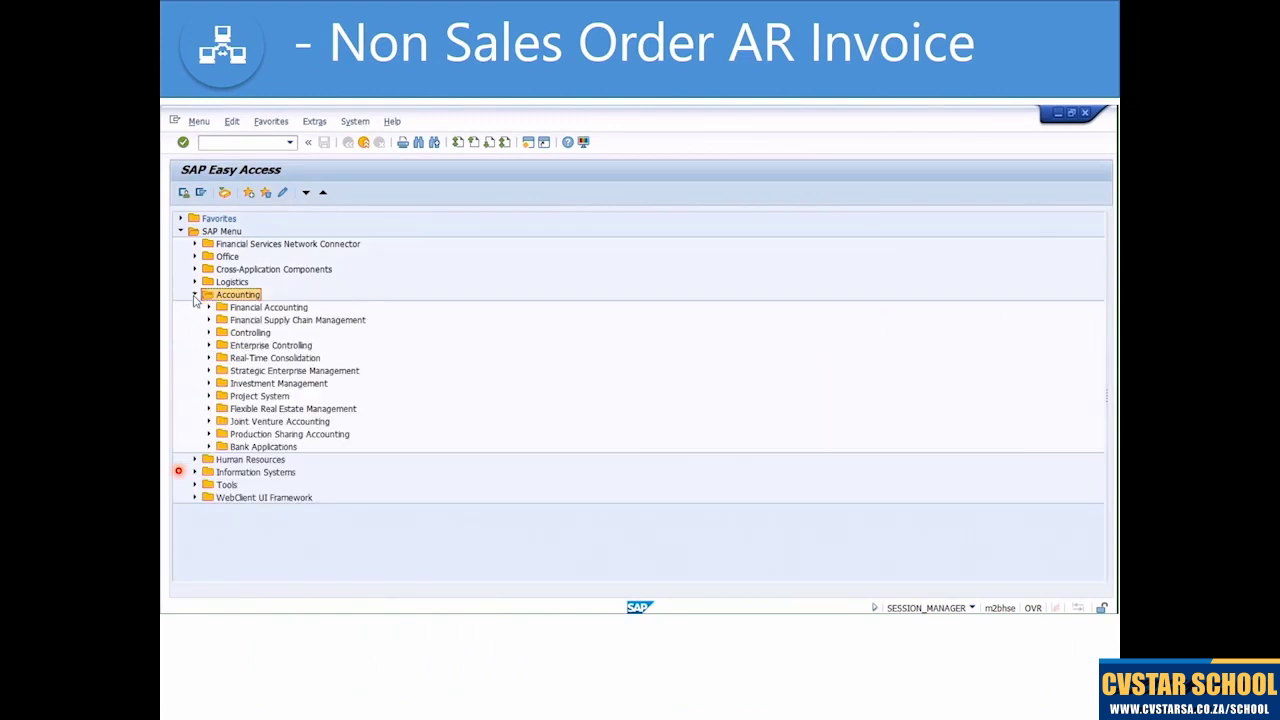
# - Open the FB70 Invoice transaction from Document Entry under Financial Accounting's Accounts Receivable
pyautogui.click(208, 307)
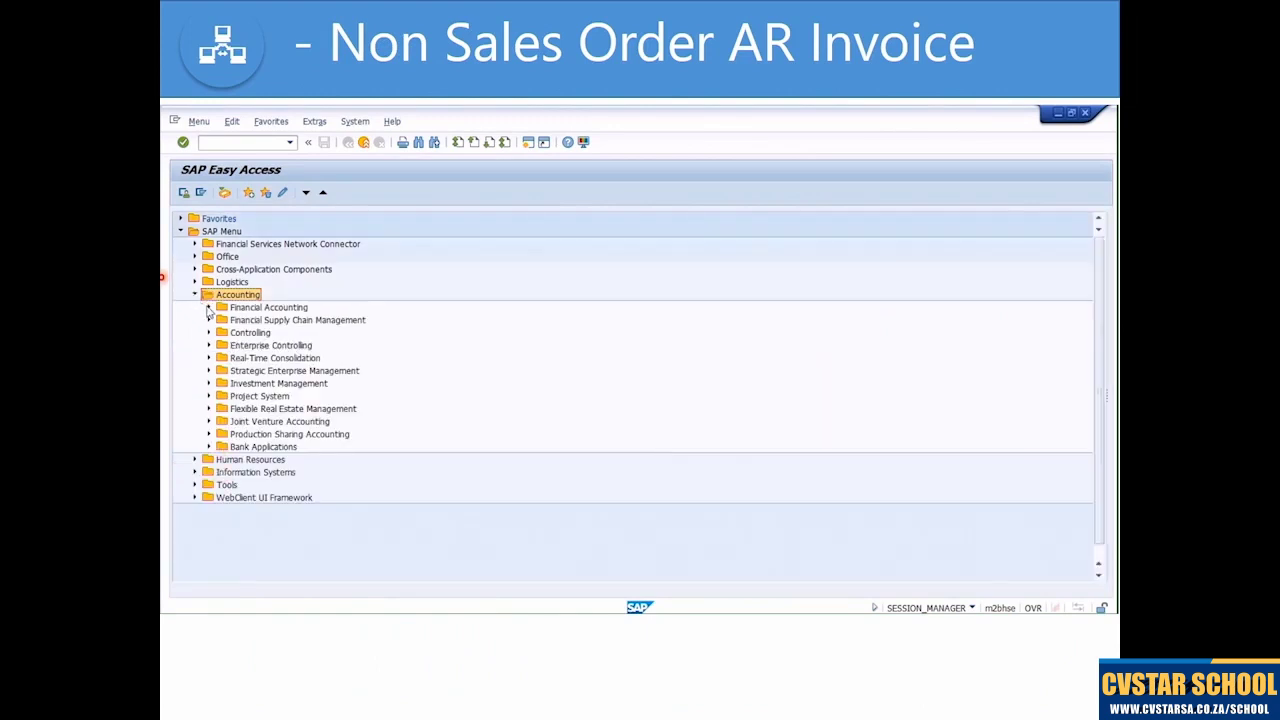
pyautogui.click(264, 334)
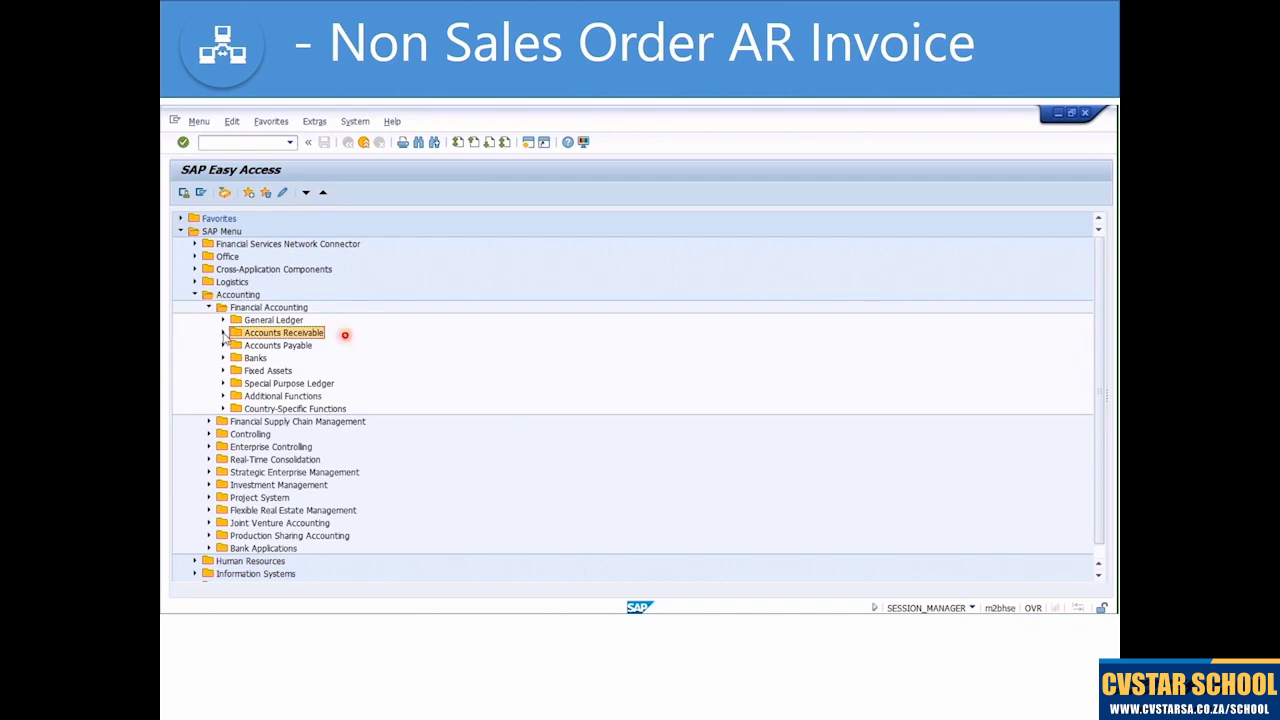
pyautogui.click(223, 333)
pyautogui.click(285, 295)
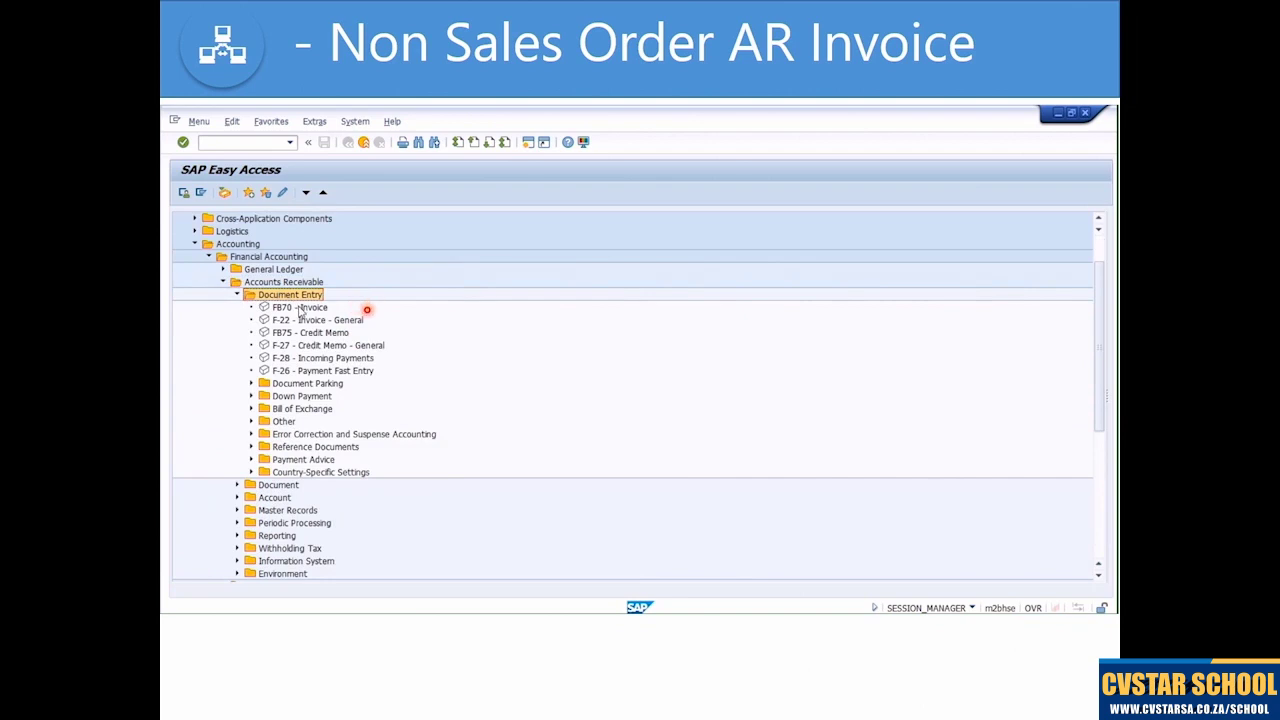
pyautogui.click(296, 309)
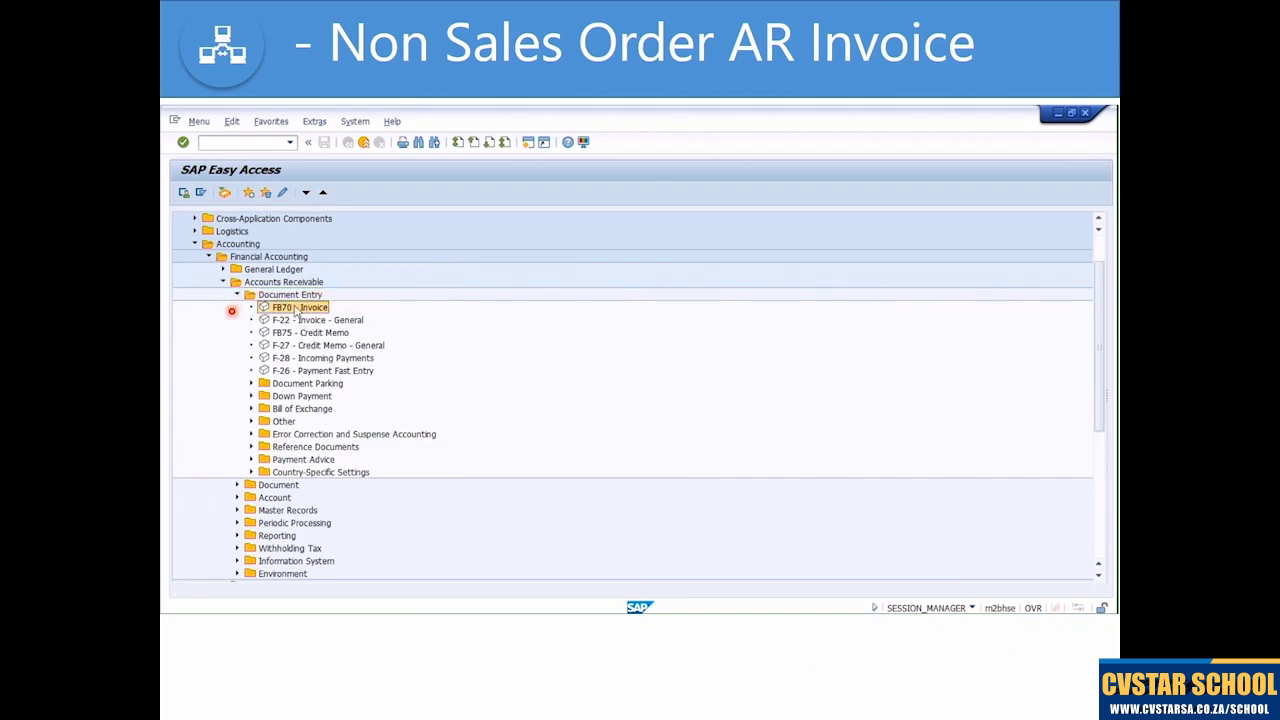
pyautogui.doubleClick(296, 309)
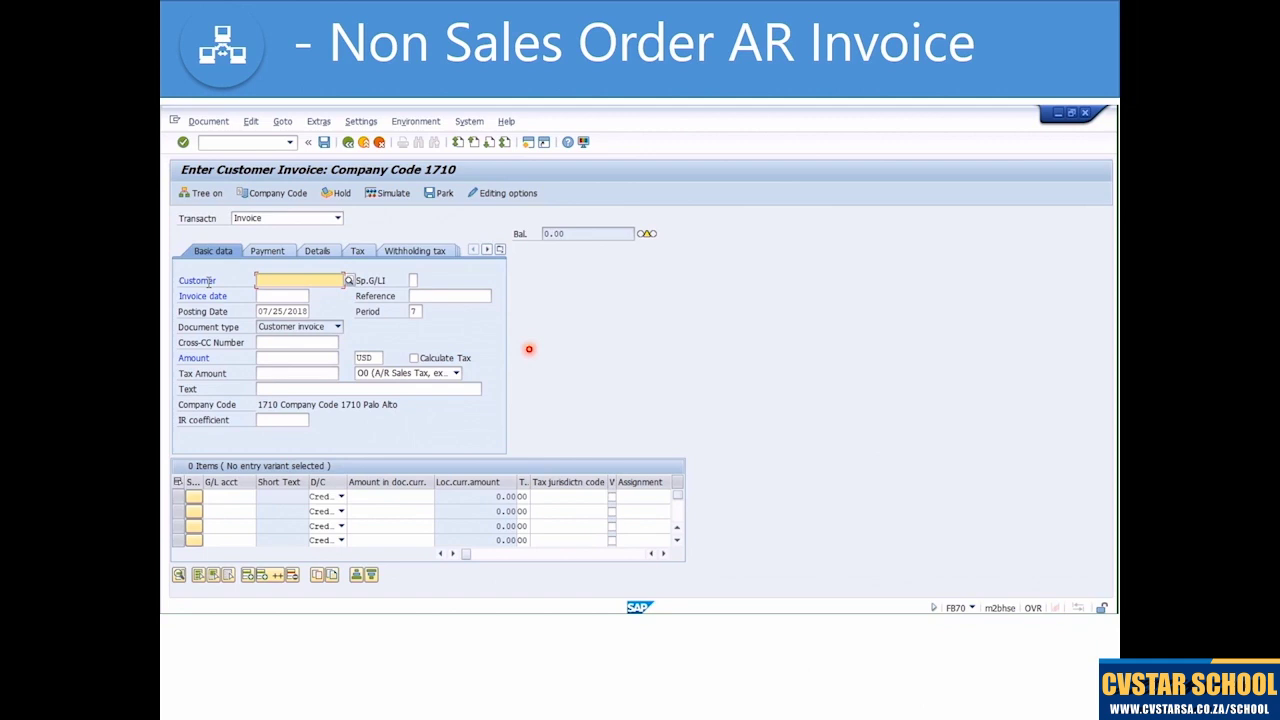
# - Keep the transaction type as Invoice, enter the customer number, and set the invoice date to 07/16/2018
pyautogui.click(336, 218)
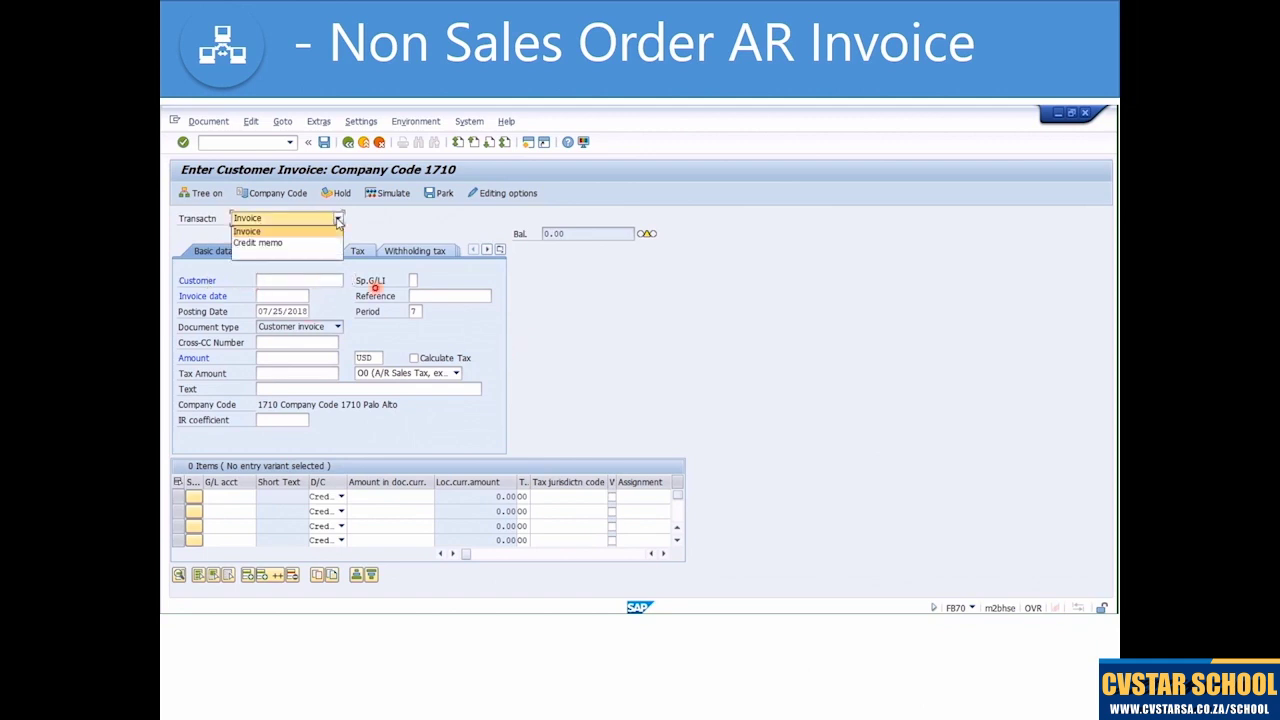
pyautogui.click(338, 221)
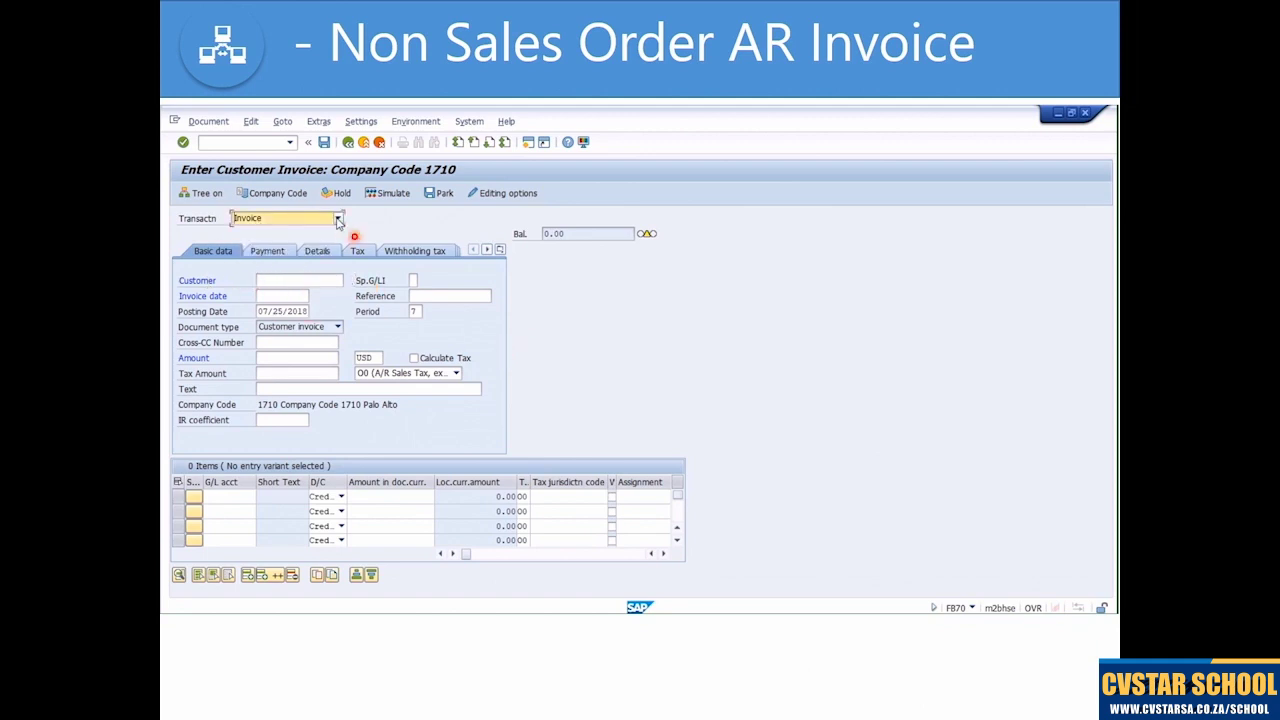
pyautogui.click(269, 280)
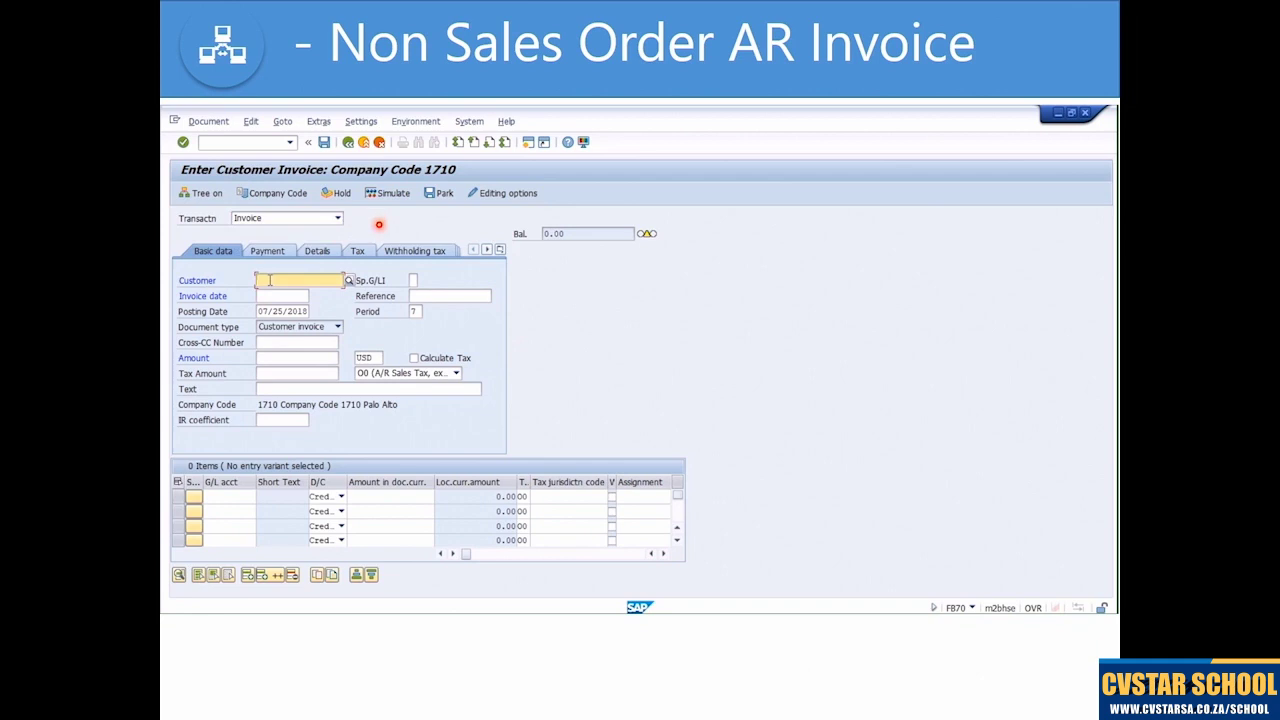
pyautogui.write('17100001')
pyautogui.click(270, 296)
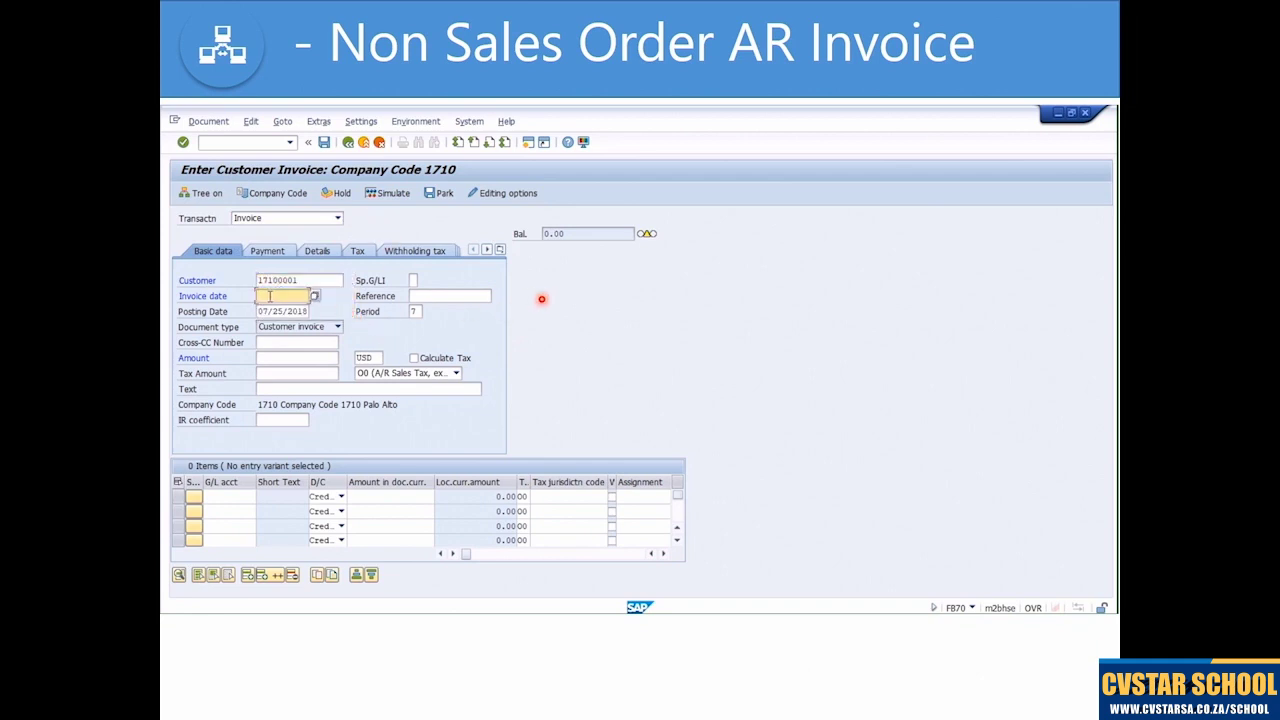
pyautogui.click(278, 309)
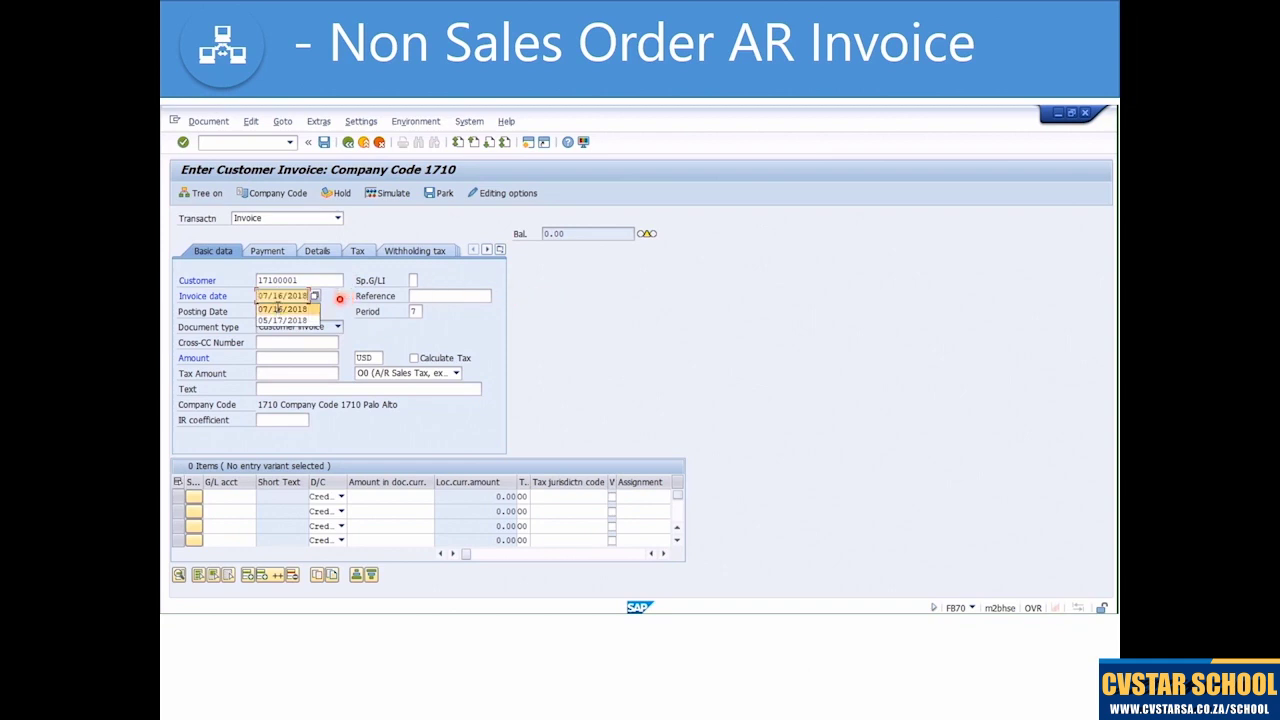
pyautogui.moveTo(259, 296); pyautogui.dragTo(306, 311)
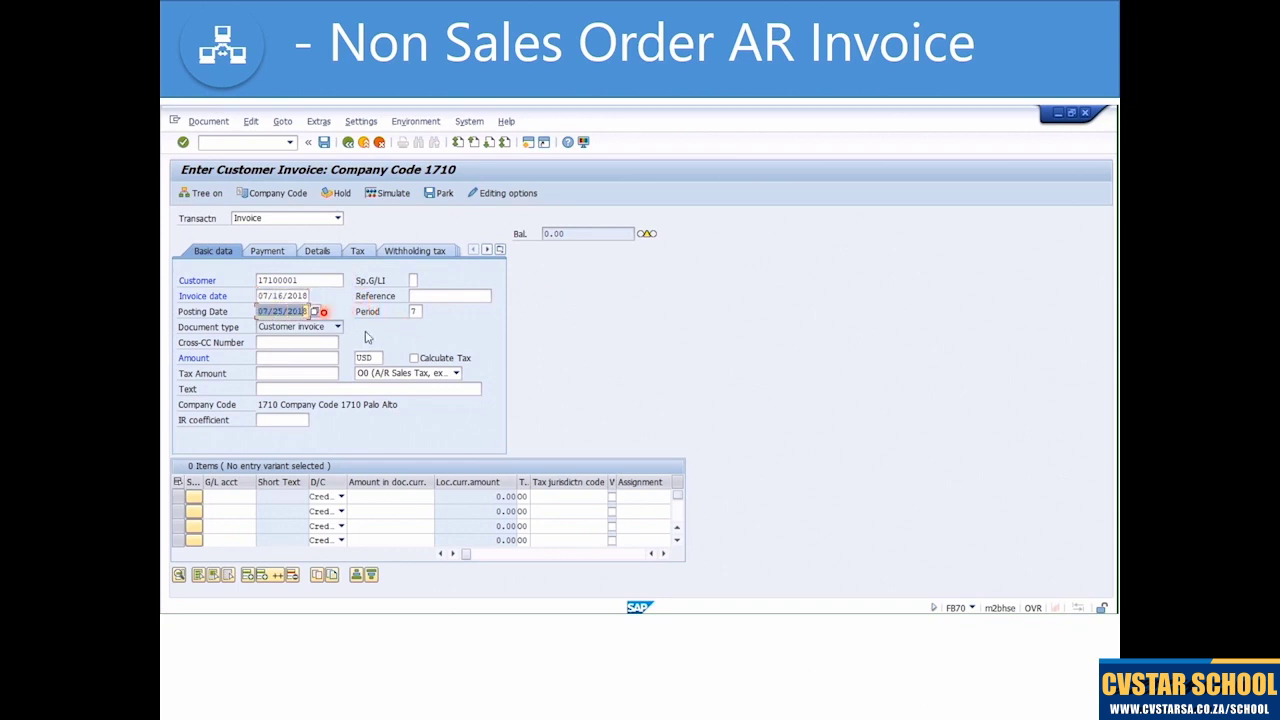
pyautogui.click(262, 331)
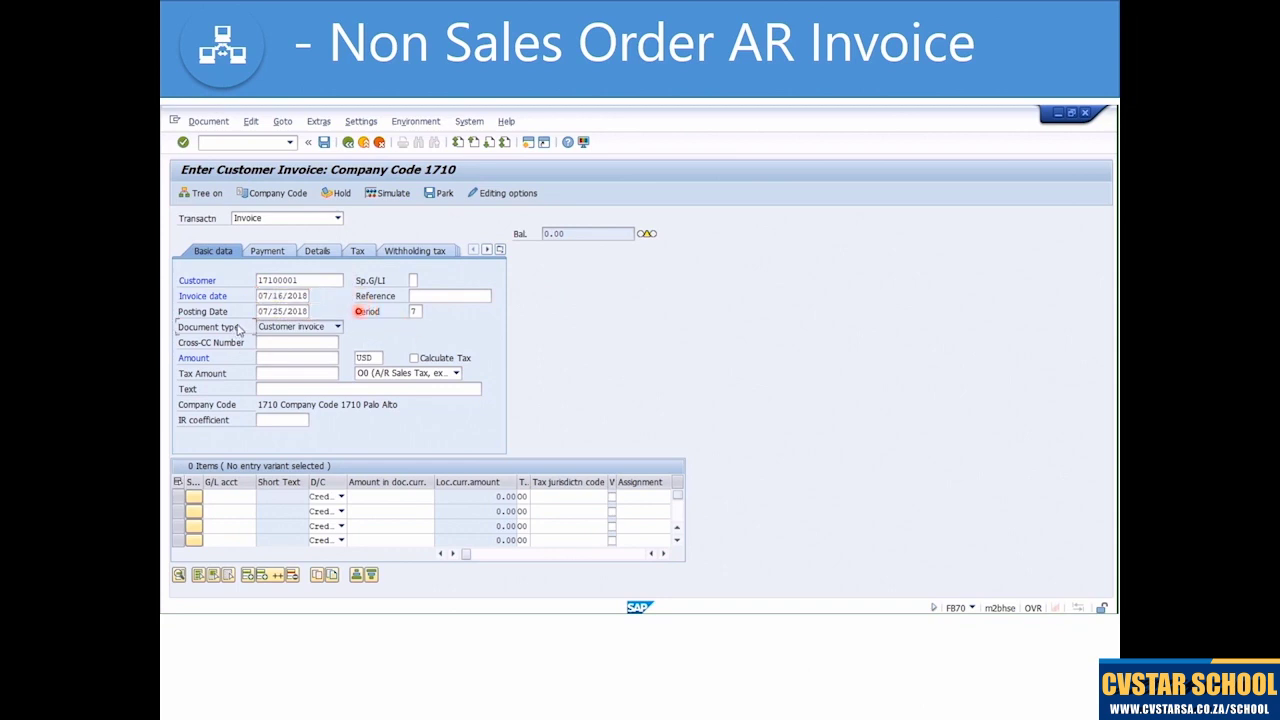
# - Set the invoice reference to "manual invoice 2", adapting the earlier entry "manual invoice 1"
pyautogui.click(428, 296)
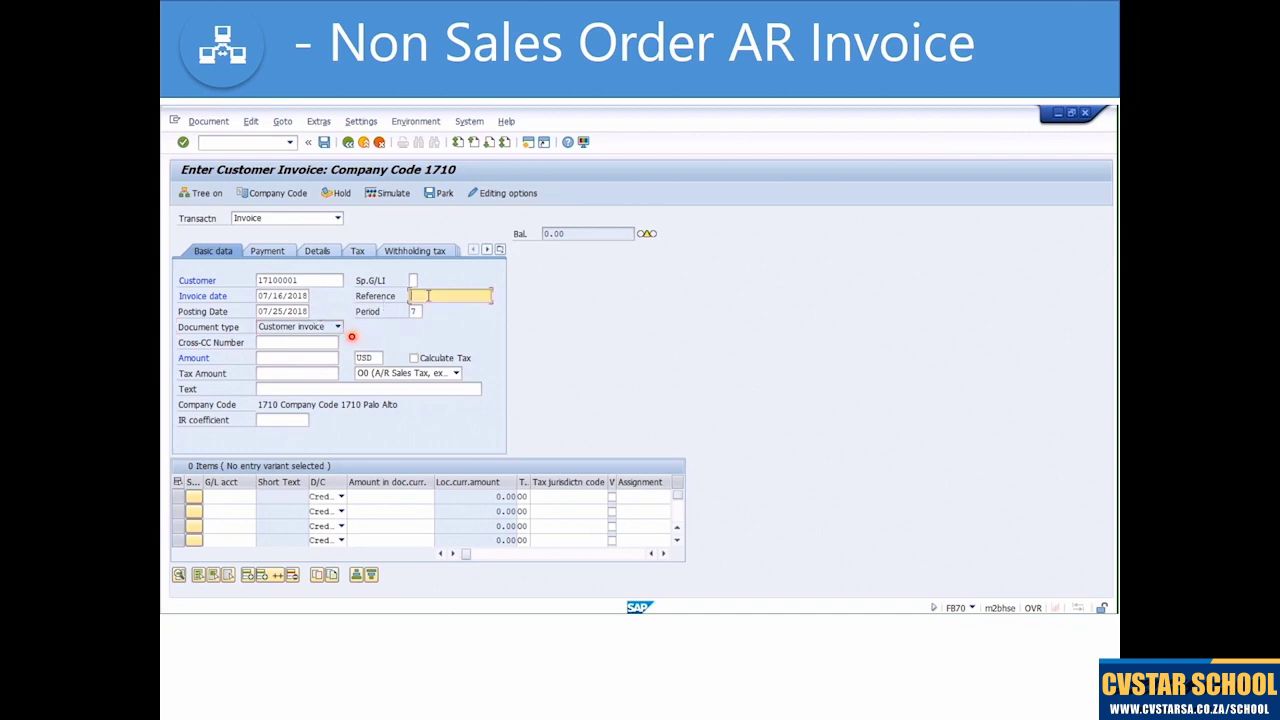
pyautogui.click(497, 293)
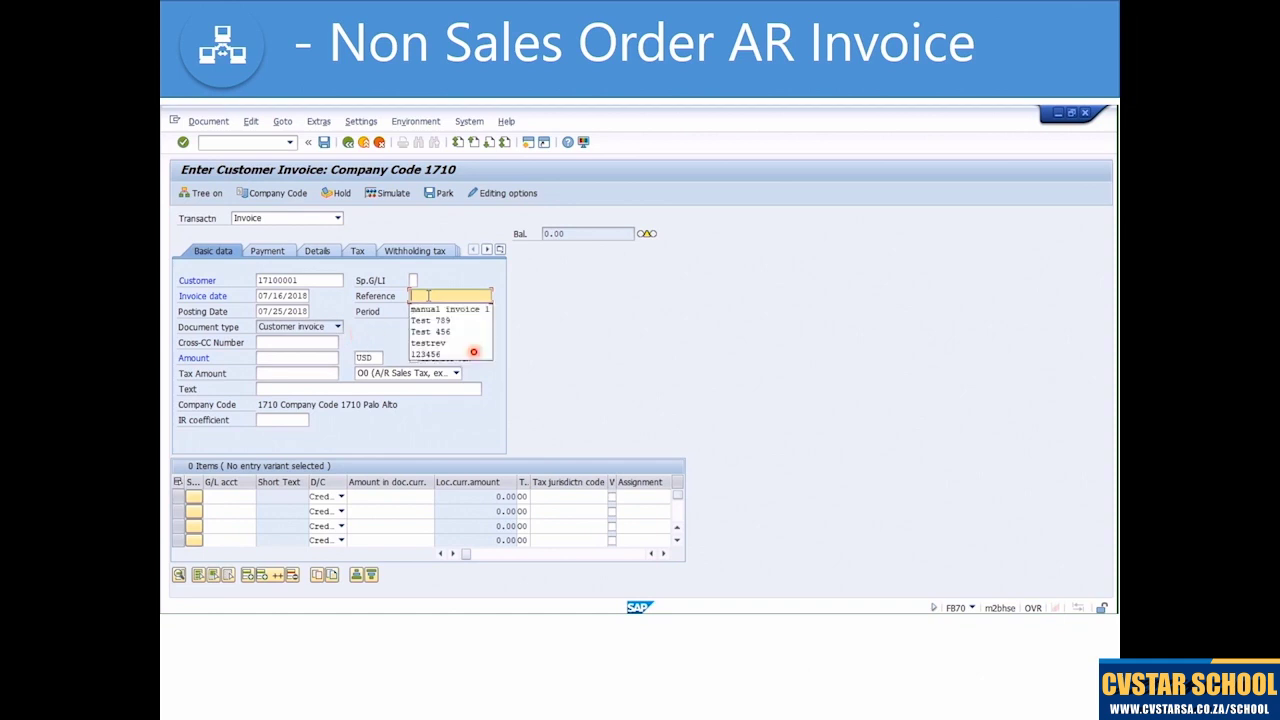
pyautogui.click(435, 310)
pyautogui.press('BackSpace')
pyautogui.write('2')
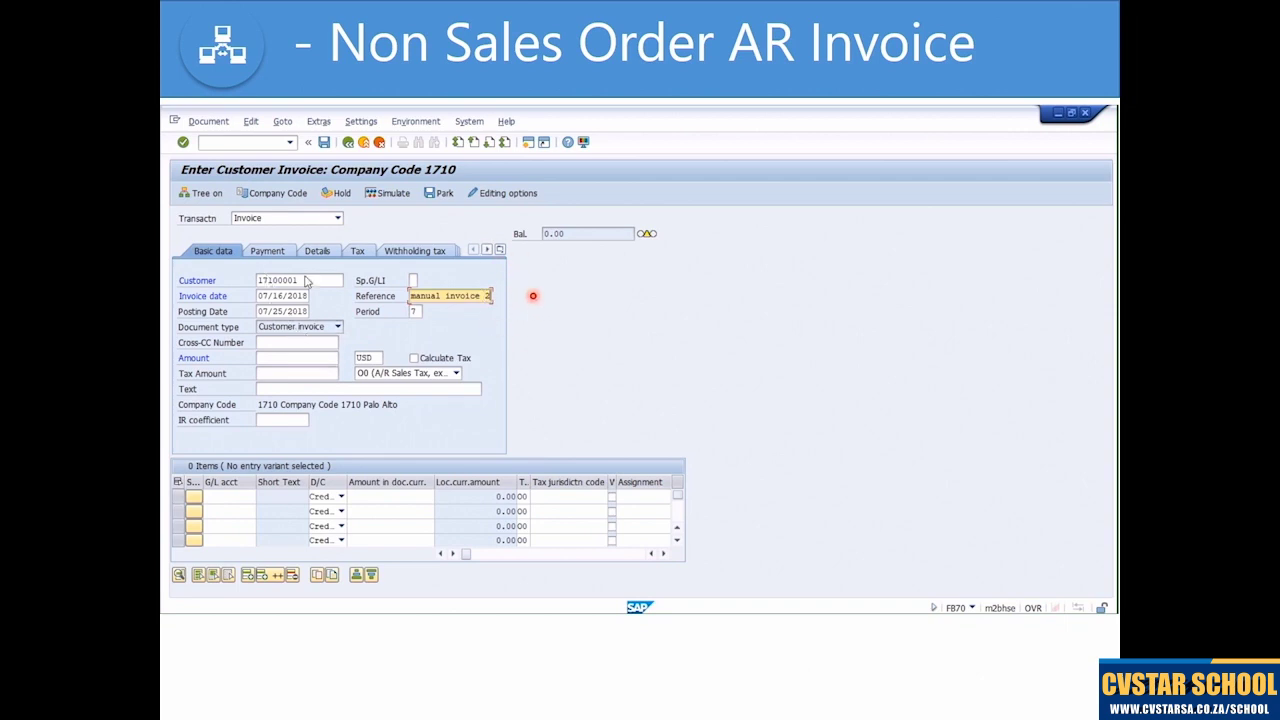
# - Turn on automatic tax calculation for the USD invoice in company code 1710
pyautogui.click(374, 357)
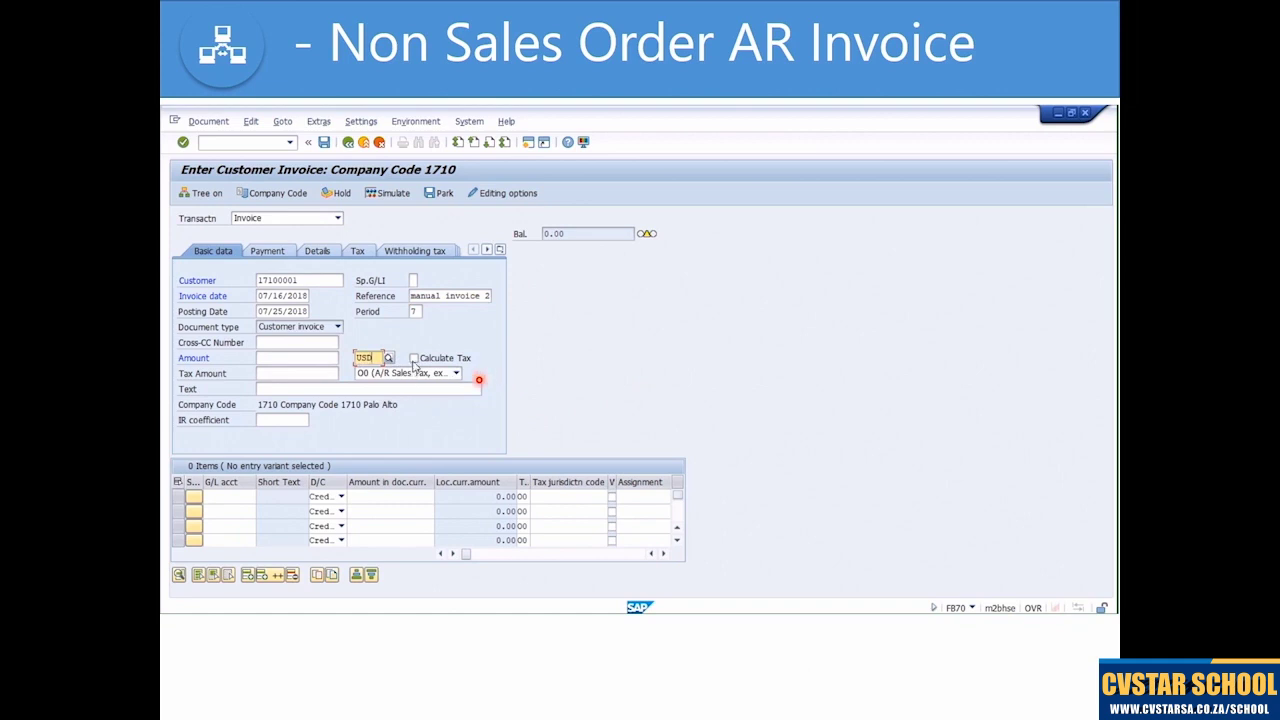
pyautogui.click(275, 402)
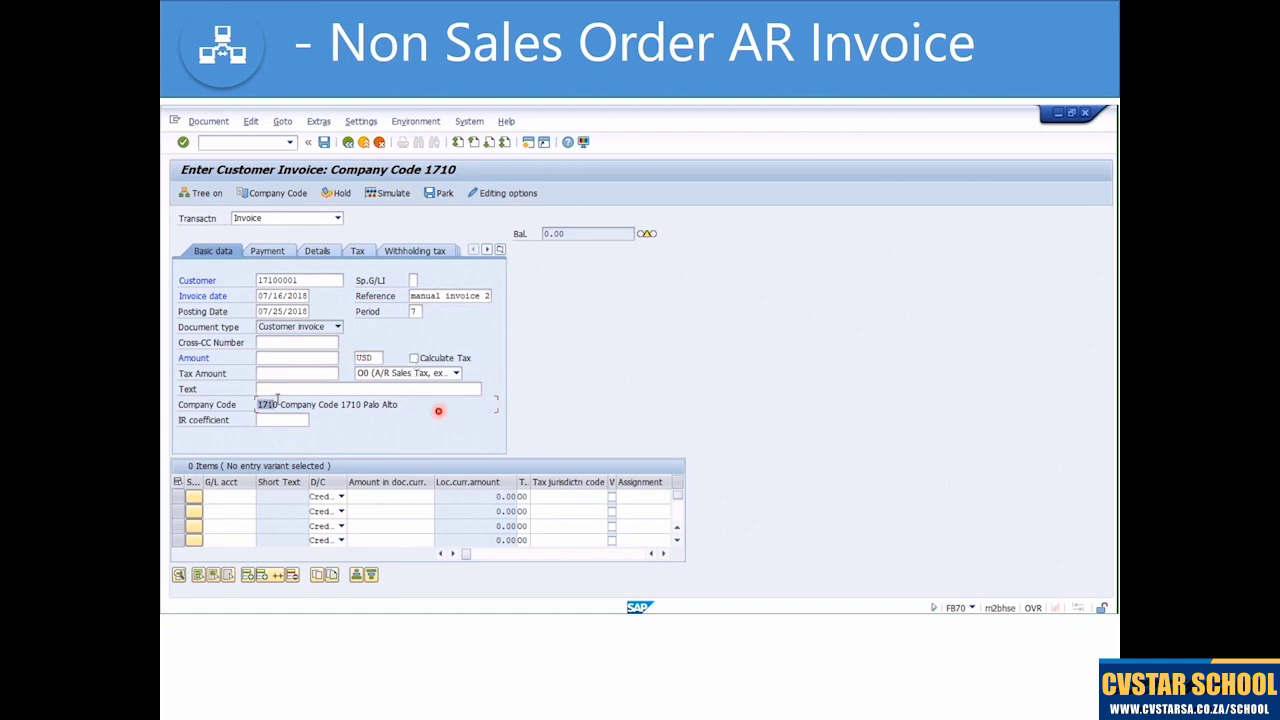
pyautogui.click(414, 358)
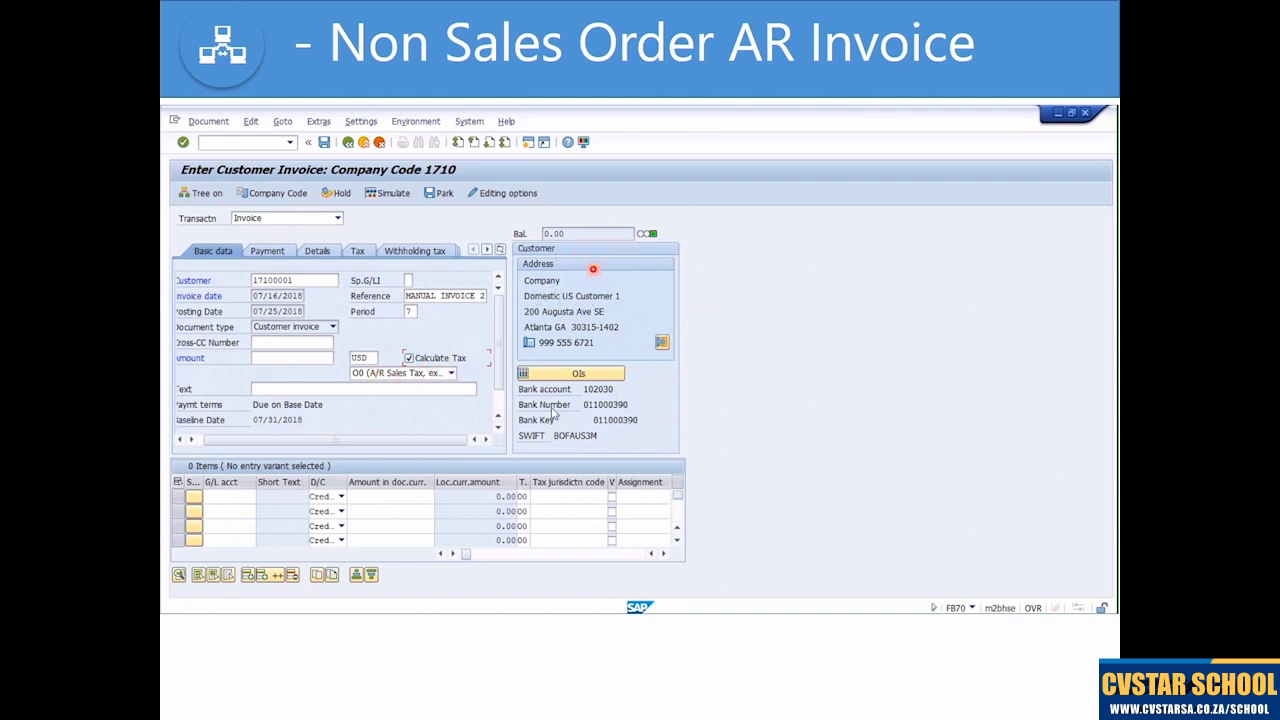
# - Set the invoice amount to 450 and its text to "manual product invoice"
pyautogui.click(315, 362)
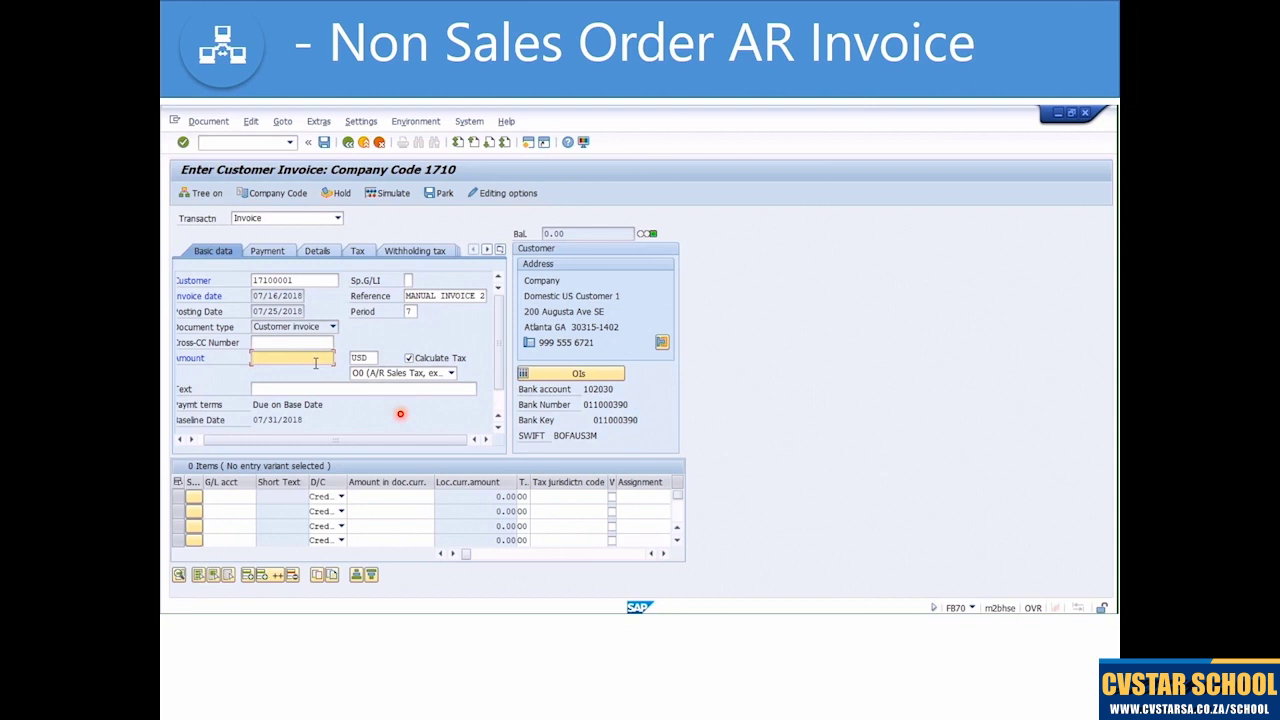
pyautogui.write('450')
pyautogui.click(289, 390)
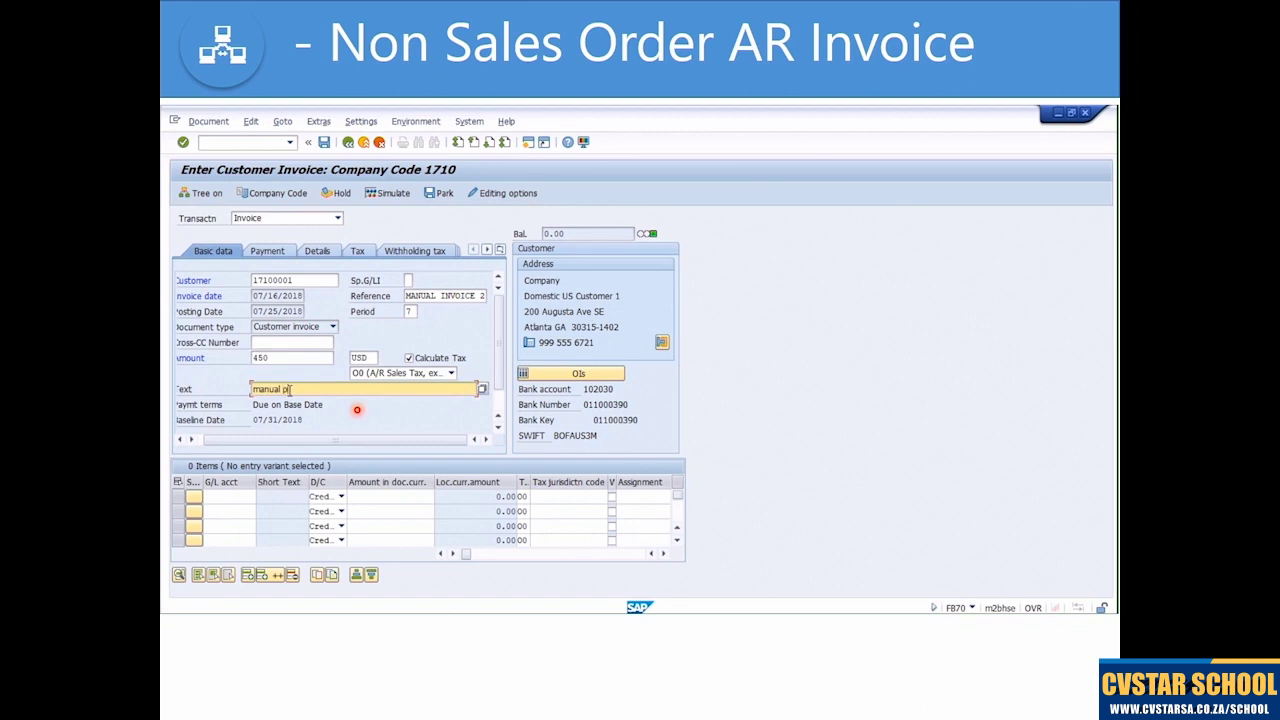
pyautogui.write('manual product invoice')
# - Fill the first line item with G/L account 41000000 and a document currency amount of 450
pyautogui.click(247, 500)
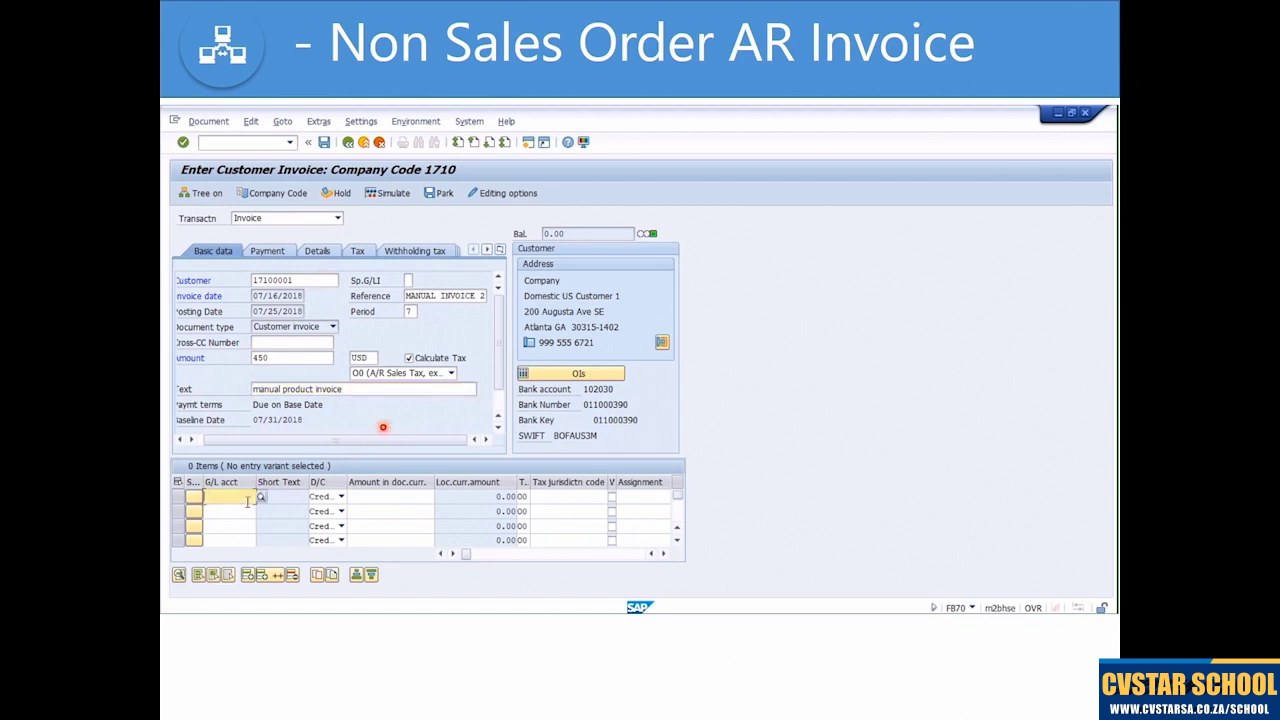
pyautogui.click(247, 500)
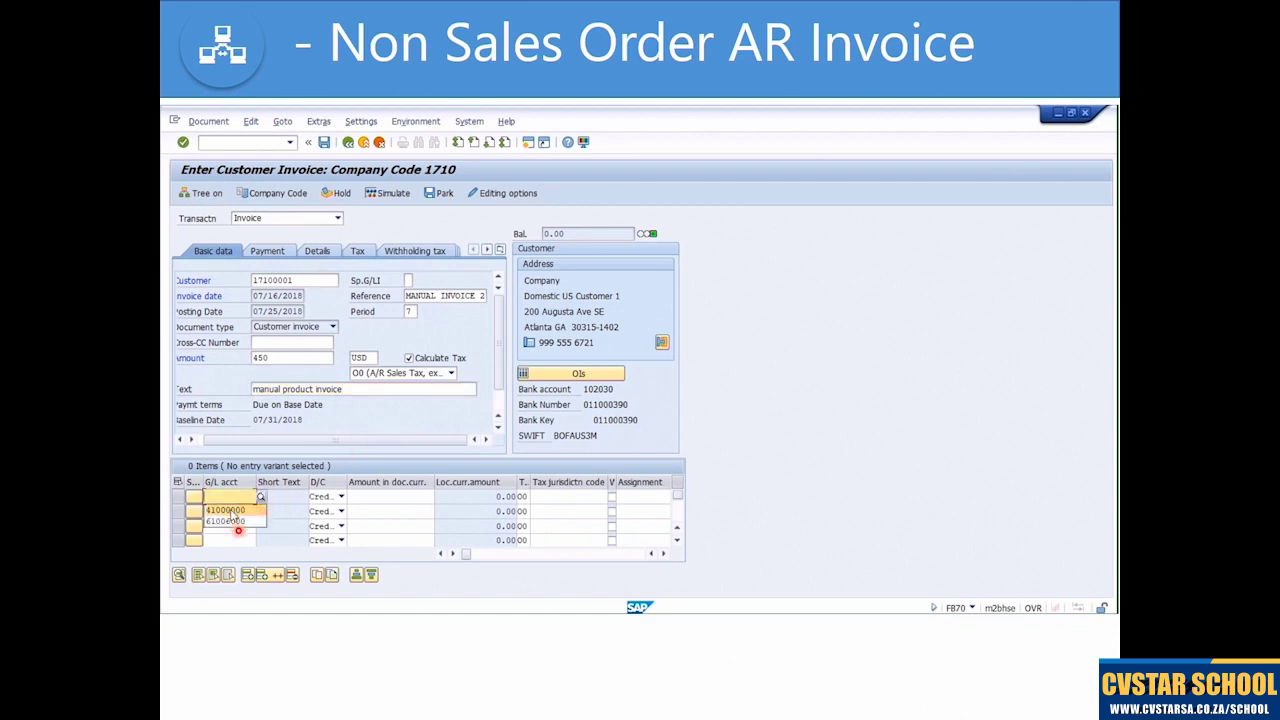
pyautogui.click(225, 510)
pyautogui.click(378, 498)
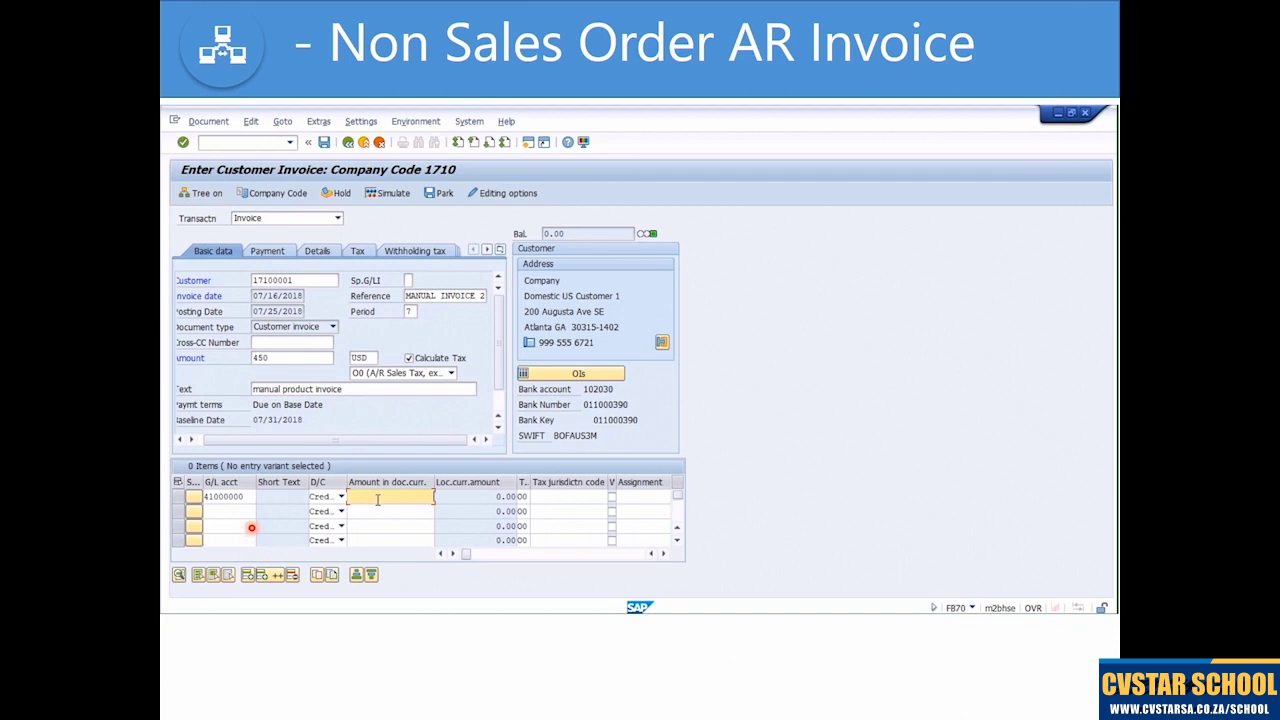
pyautogui.write('450')
# - Assign tax jurisdiction code CA00000000 to the first line item and validate the entry
pyautogui.press('Tab')
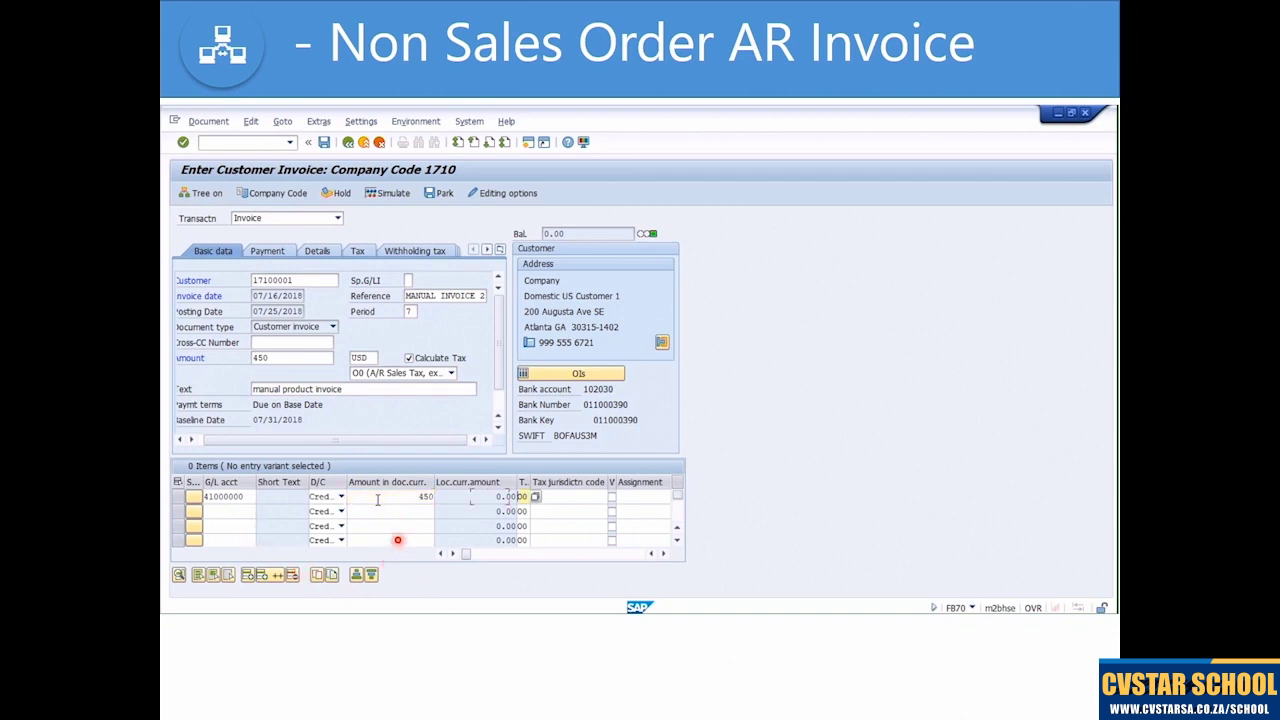
pyautogui.press('Tab')
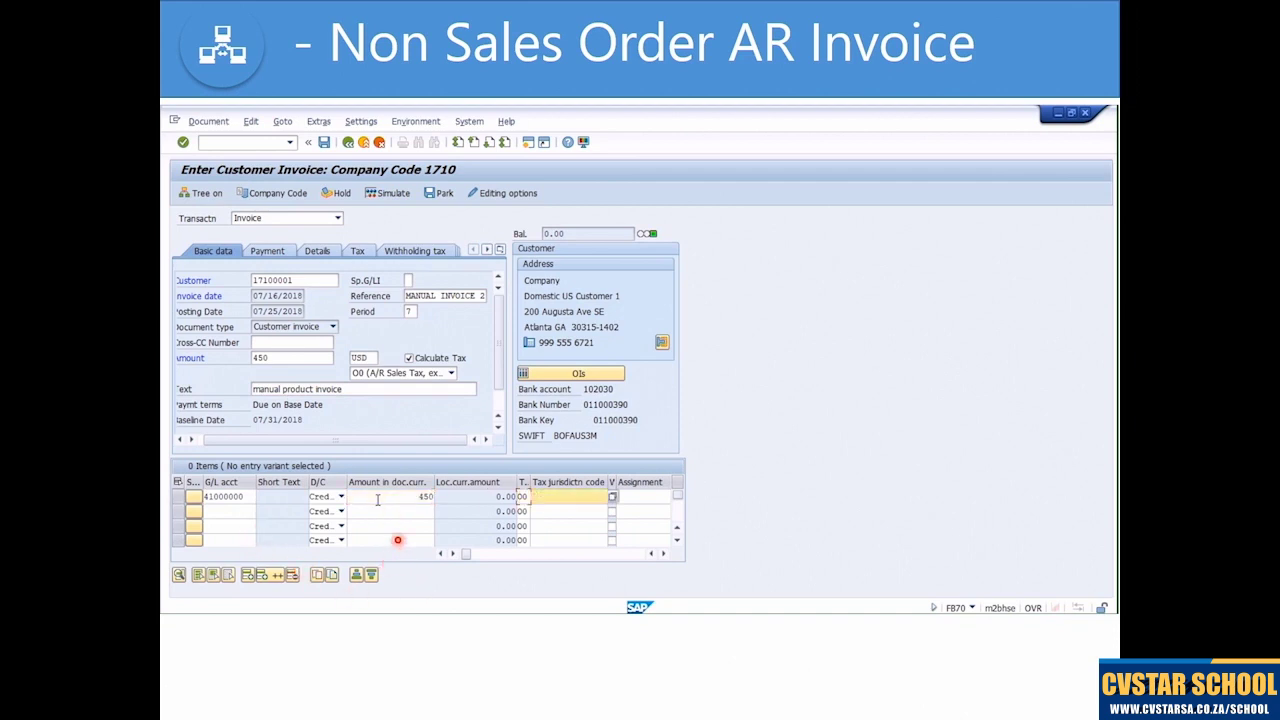
pyautogui.click(556, 510)
pyautogui.press('Return')
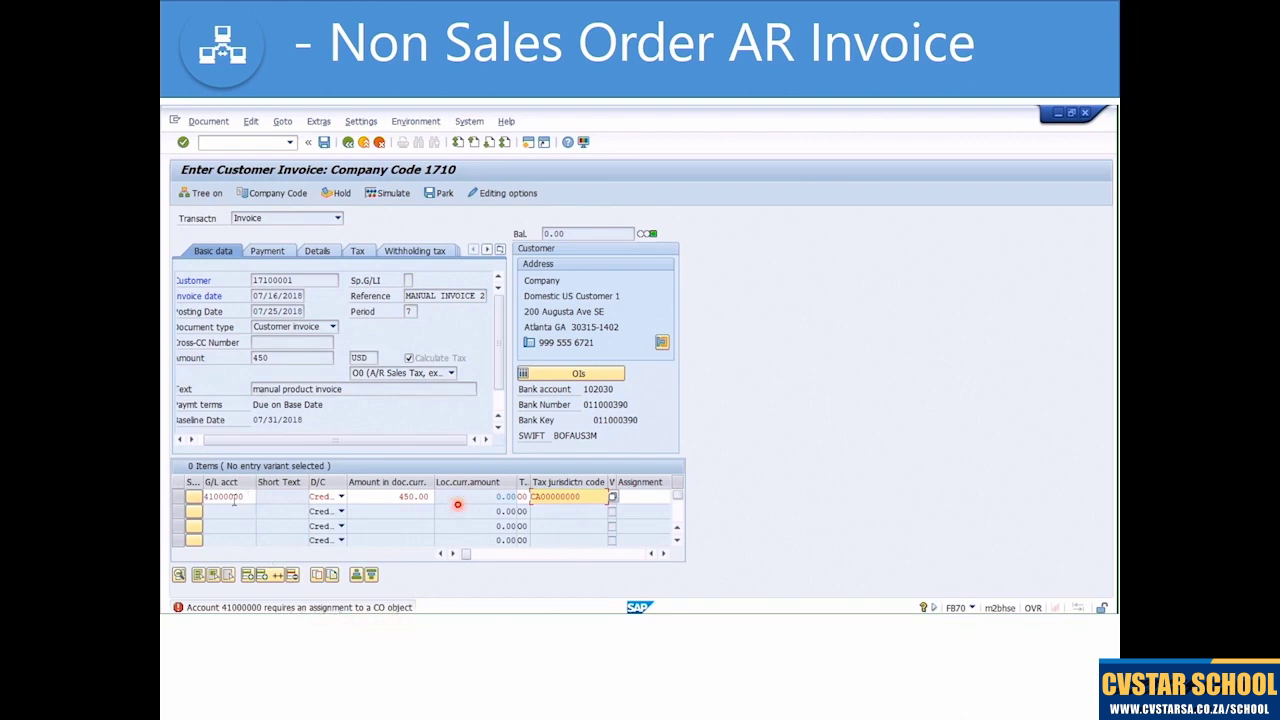
# - Open the detail screen of the revenue line item to correct its account assignment
pyautogui.click(229, 497)
pyautogui.doubleClick(229, 497)
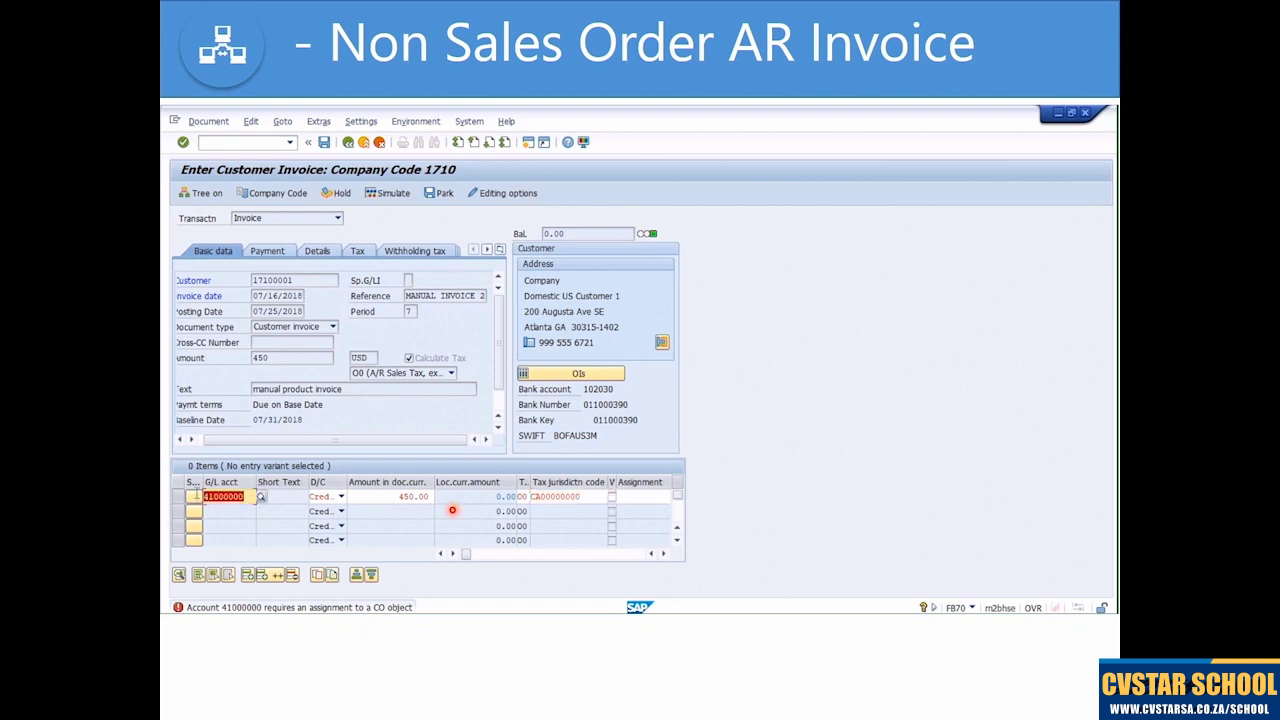
pyautogui.click(399, 496)
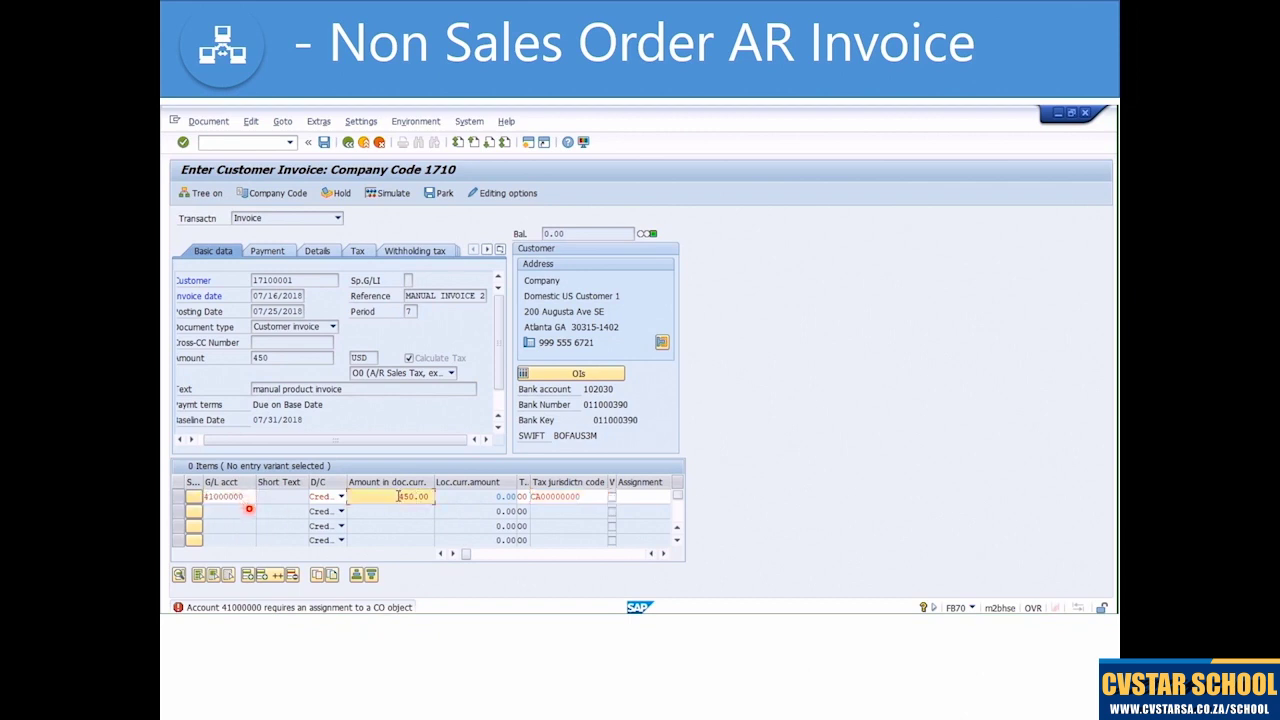
pyautogui.click(666, 555)
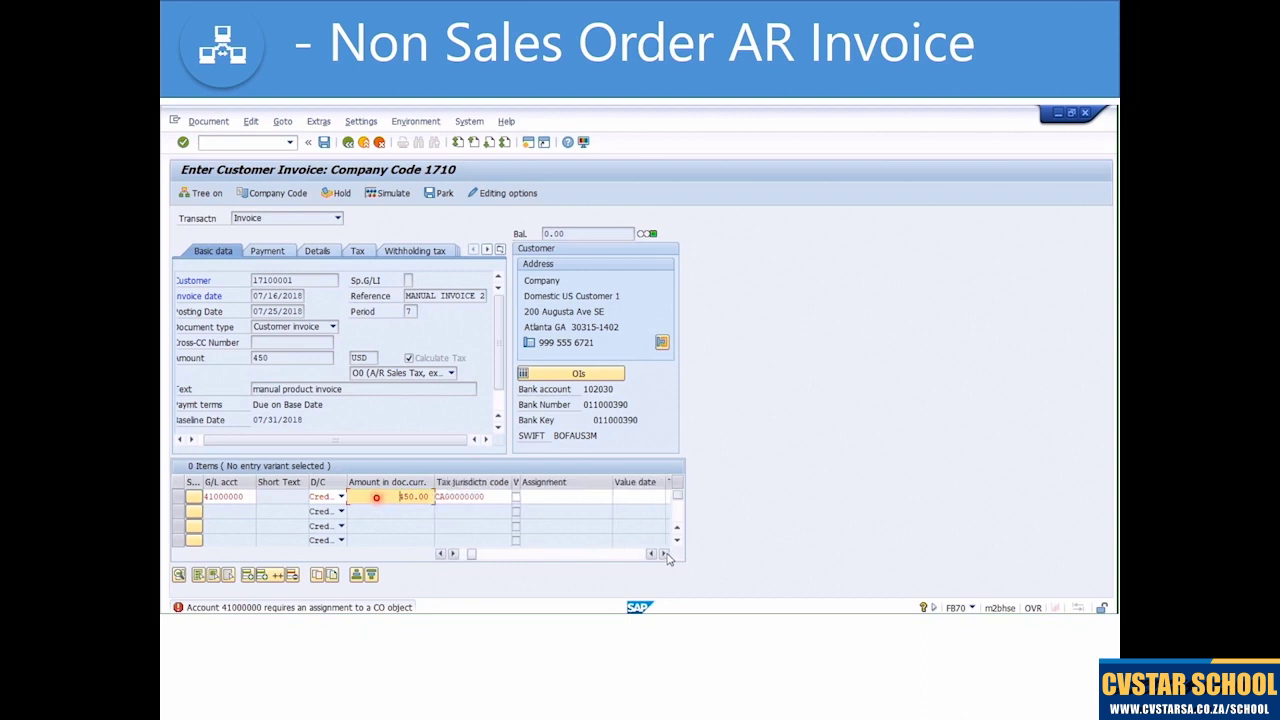
pyautogui.moveTo(469, 554)
pyautogui.mouseDown()
pyautogui.moveTo(555, 556)
pyautogui.moveTo(466, 556)
pyautogui.mouseUp()
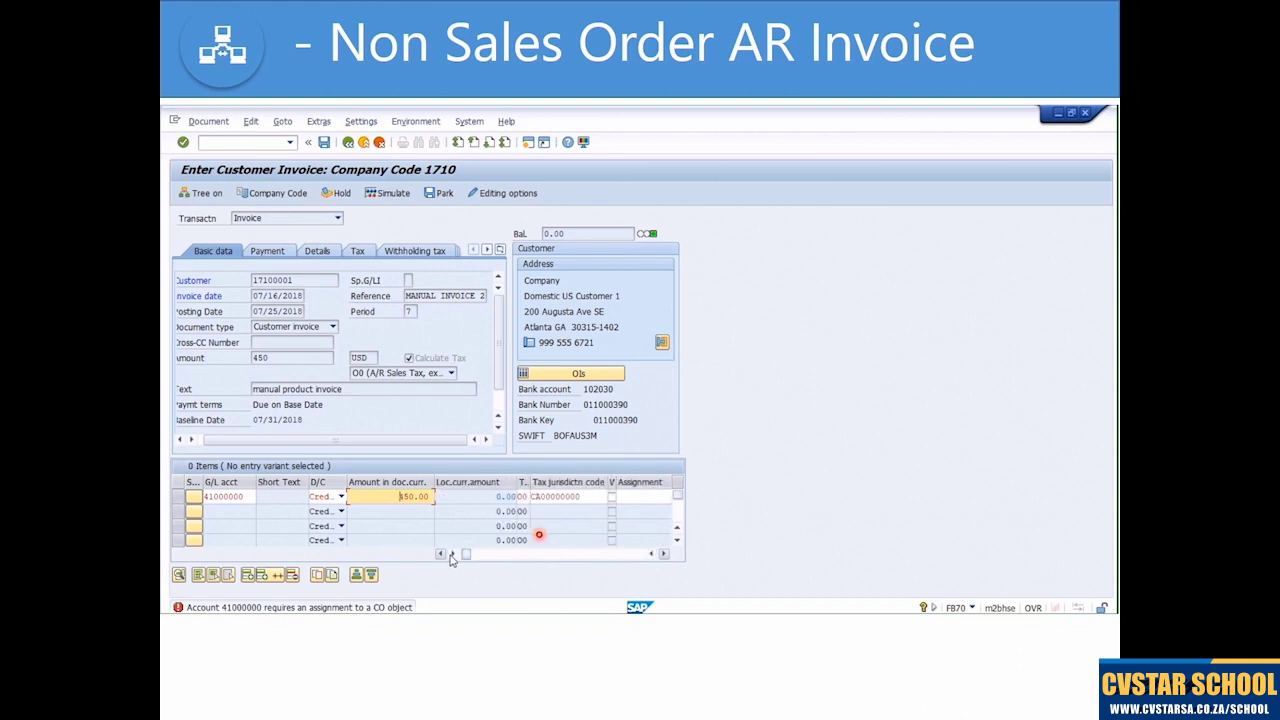
pyautogui.doubleClick(375, 498)
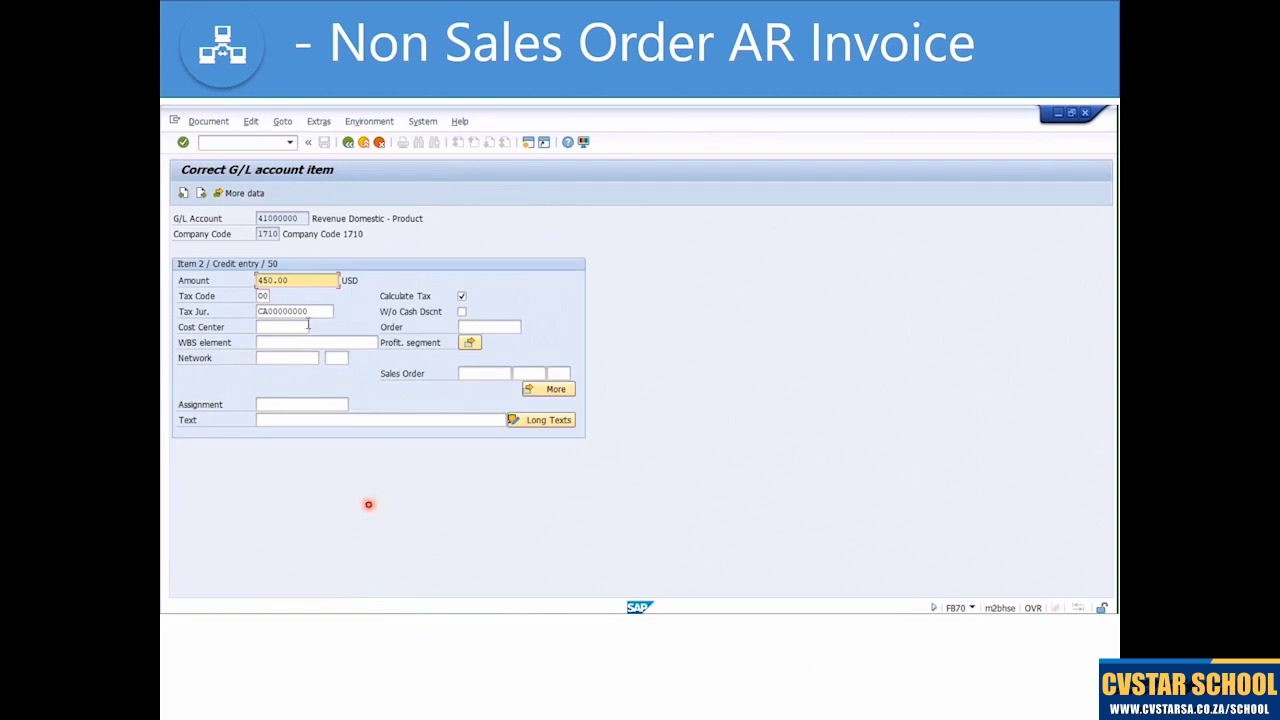
# - Assign profit center YB110 in the revenue line item's profitability segment and accept the assignment
pyautogui.click(469, 343)
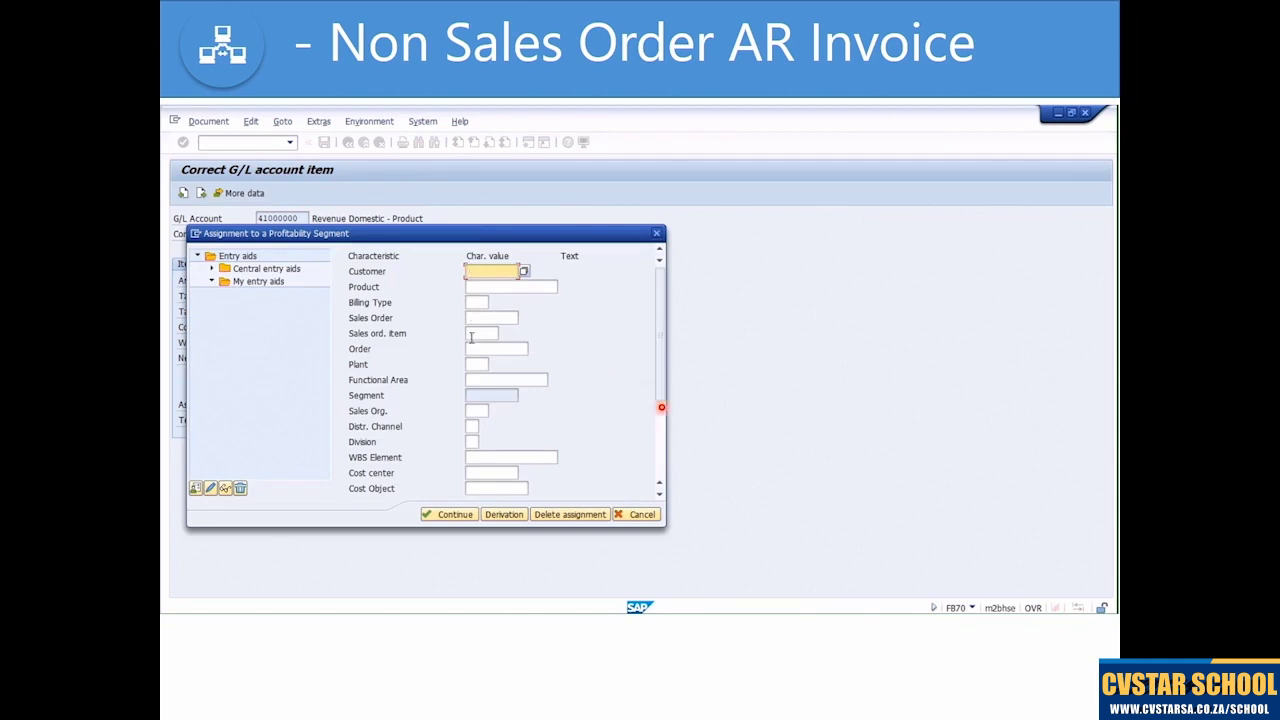
pyautogui.moveTo(669, 314); pyautogui.dragTo(669, 456)
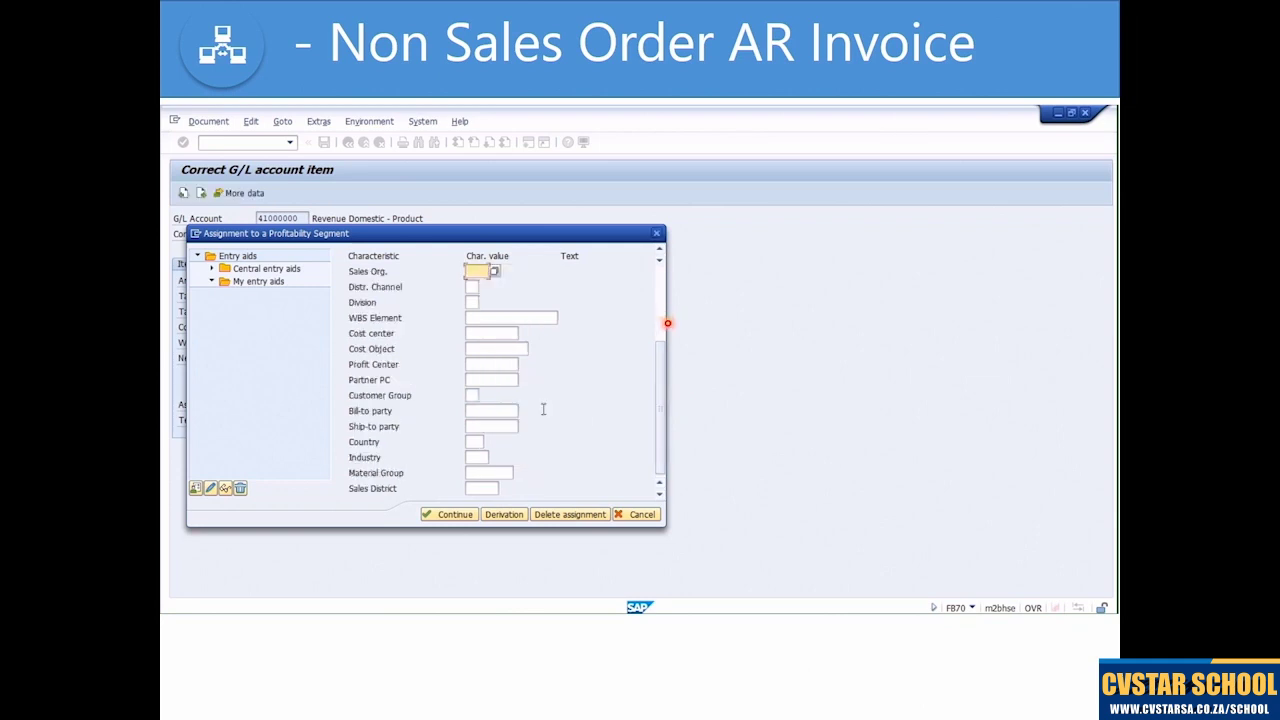
pyautogui.click(484, 366)
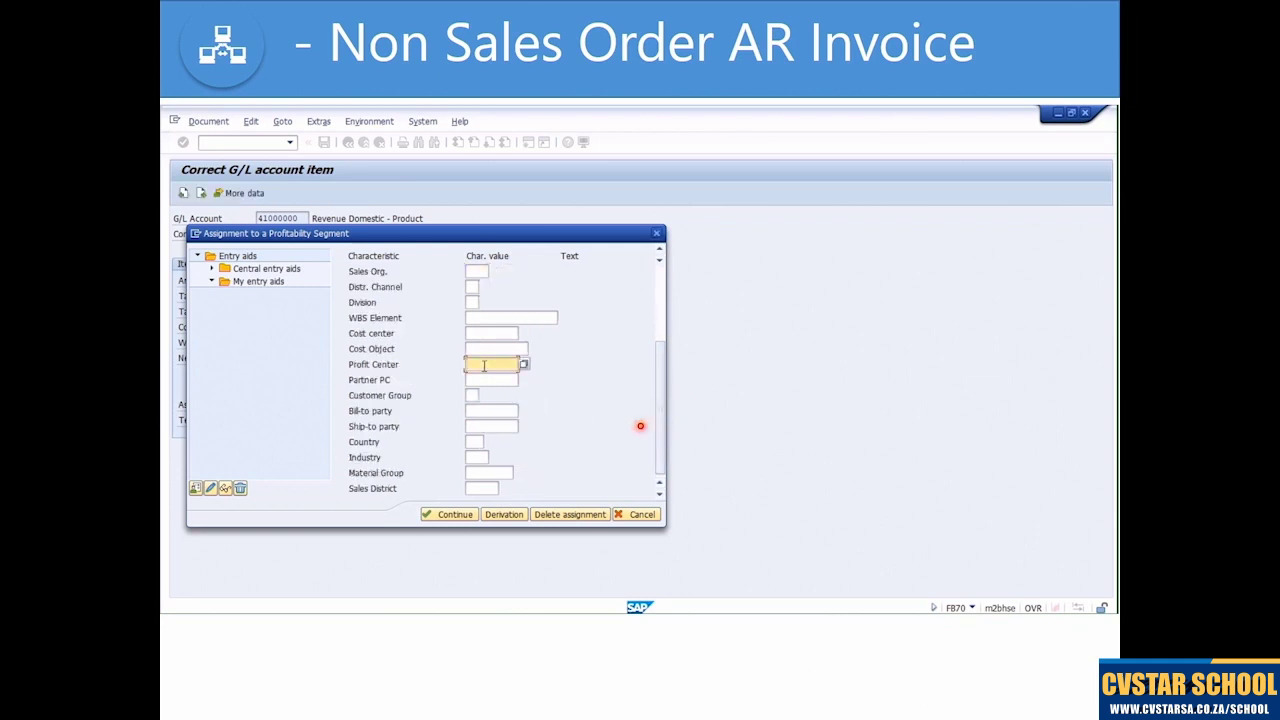
pyautogui.click(484, 366)
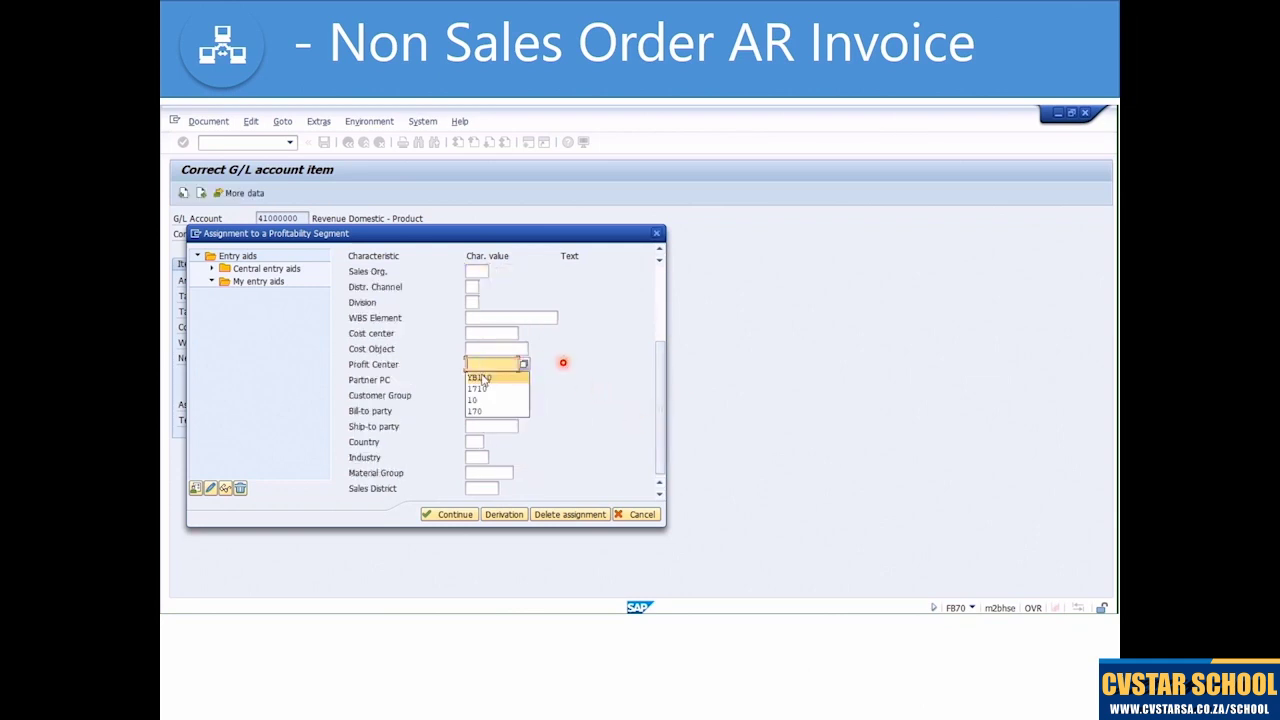
pyautogui.click(481, 378)
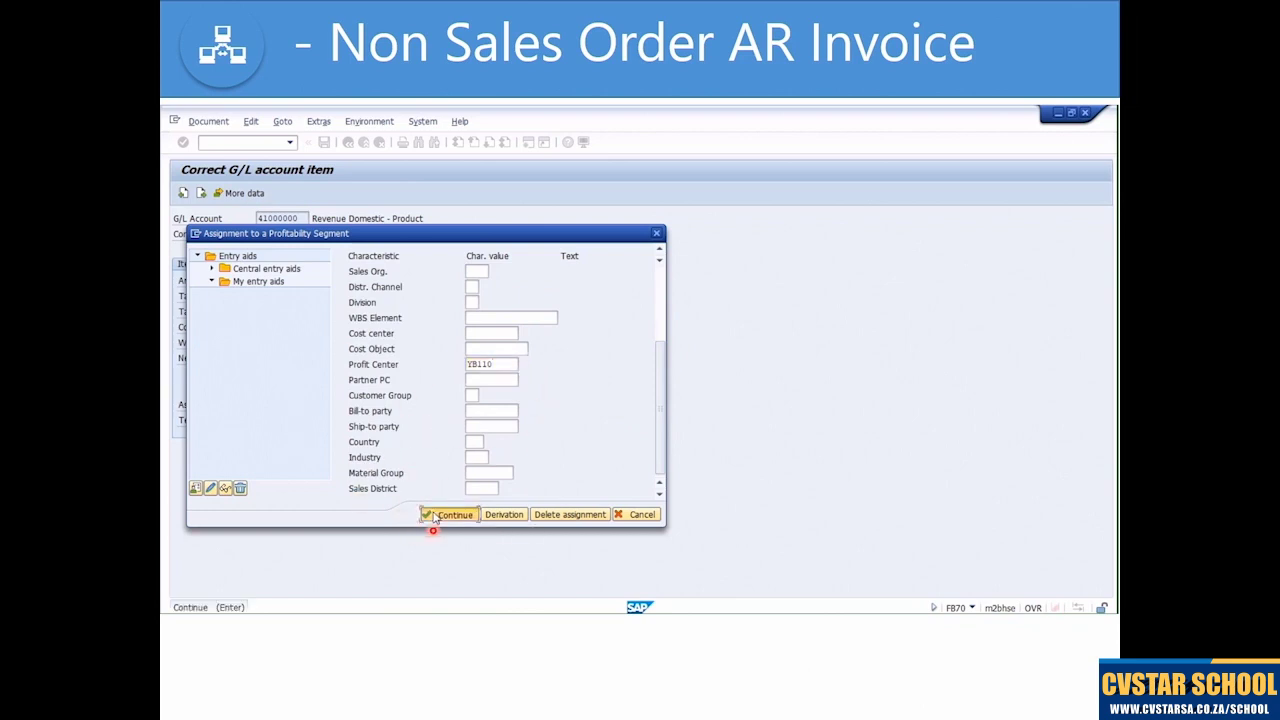
pyautogui.click(435, 516)
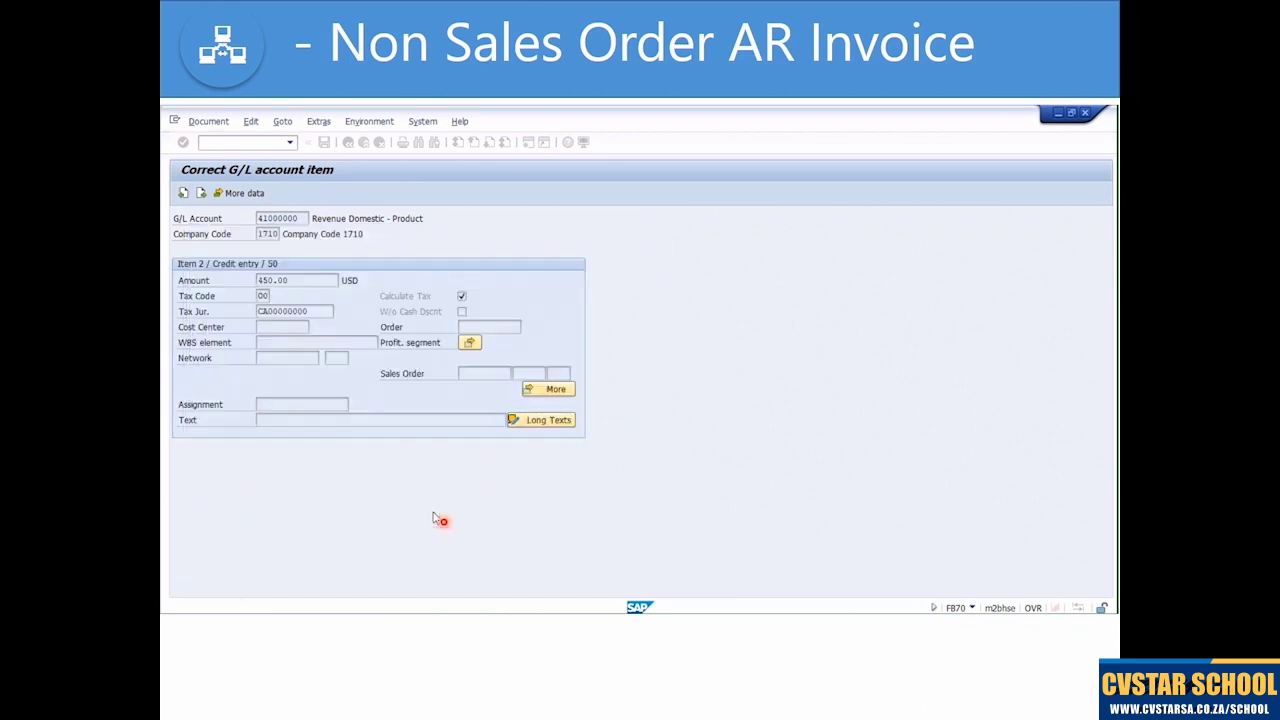
# - Check the profit center, functional area and segment in the line item's profitability assignment and return to the invoice entry
pyautogui.click(471, 343)
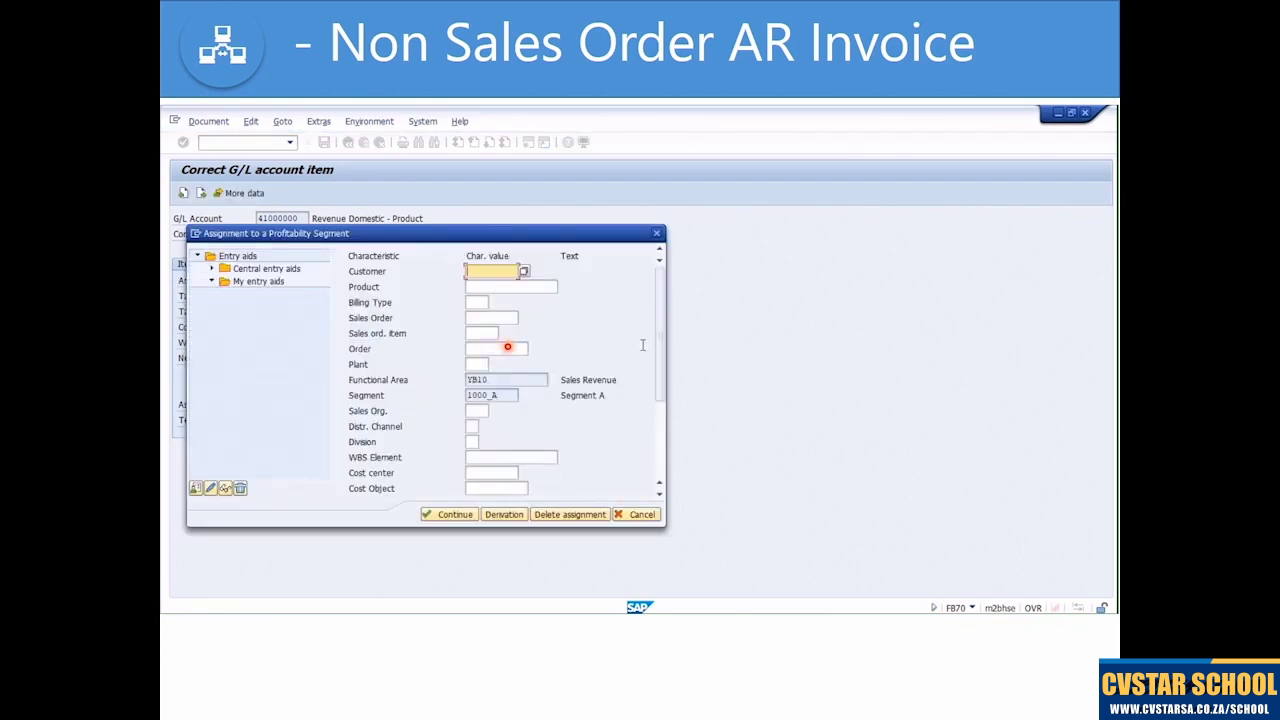
pyautogui.moveTo(660, 351); pyautogui.dragTo(669, 447)
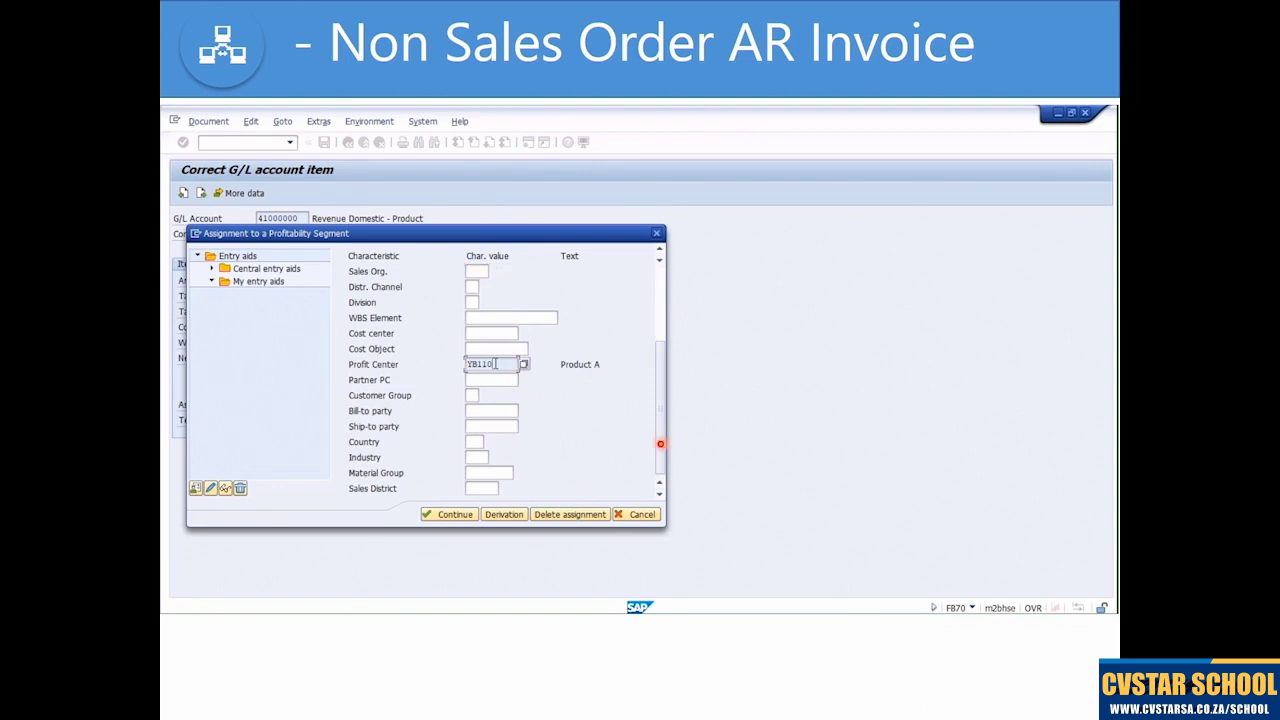
pyautogui.moveTo(560, 364); pyautogui.dragTo(658, 333)
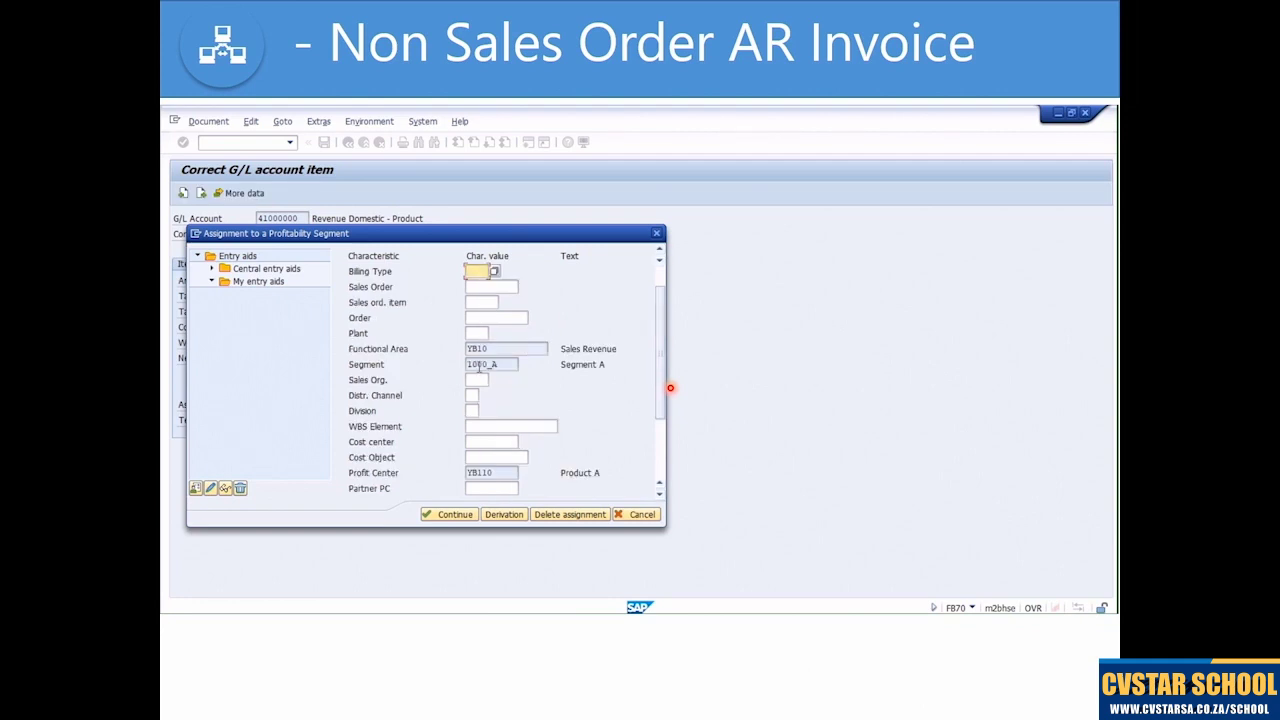
pyautogui.click(500, 364)
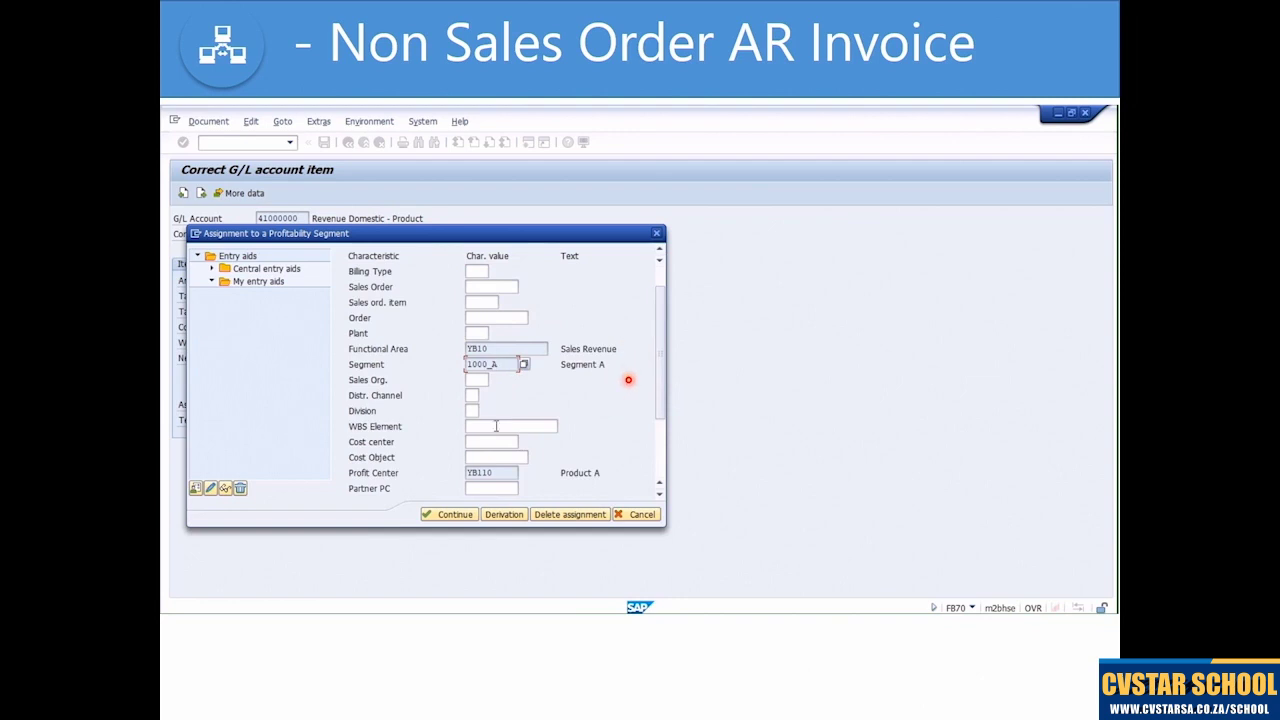
pyautogui.click(449, 514)
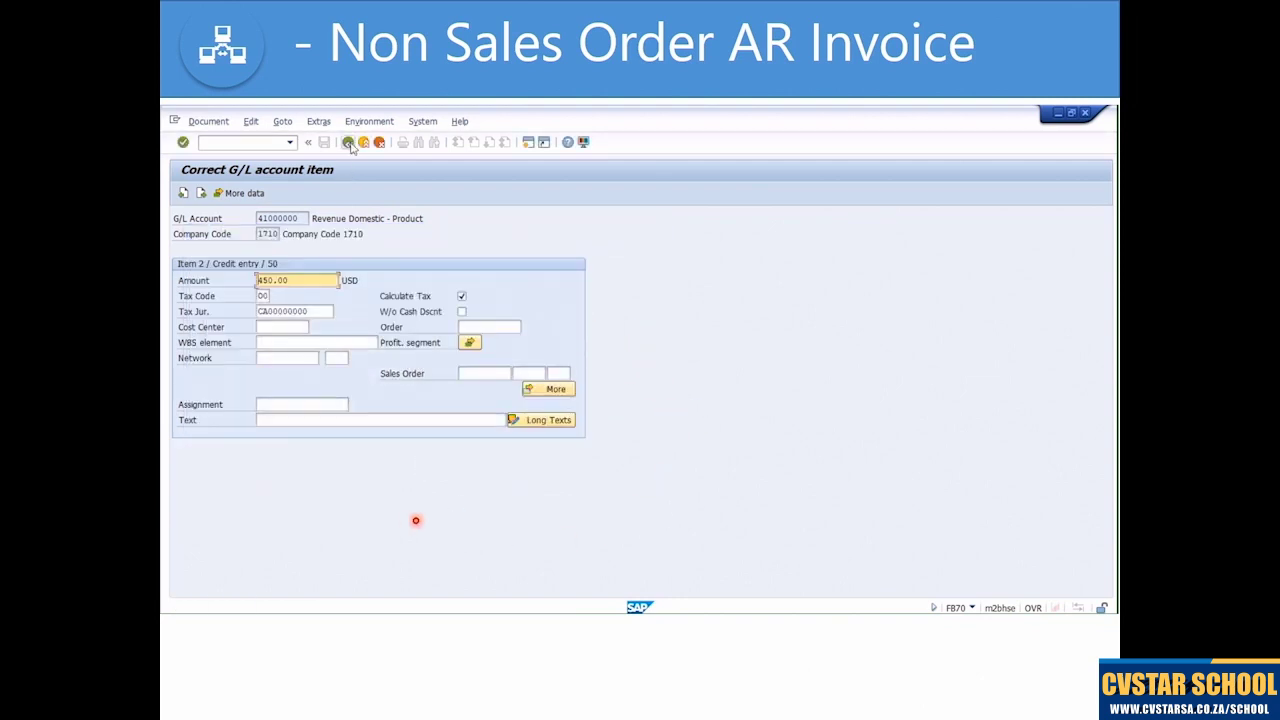
pyautogui.click(349, 143)
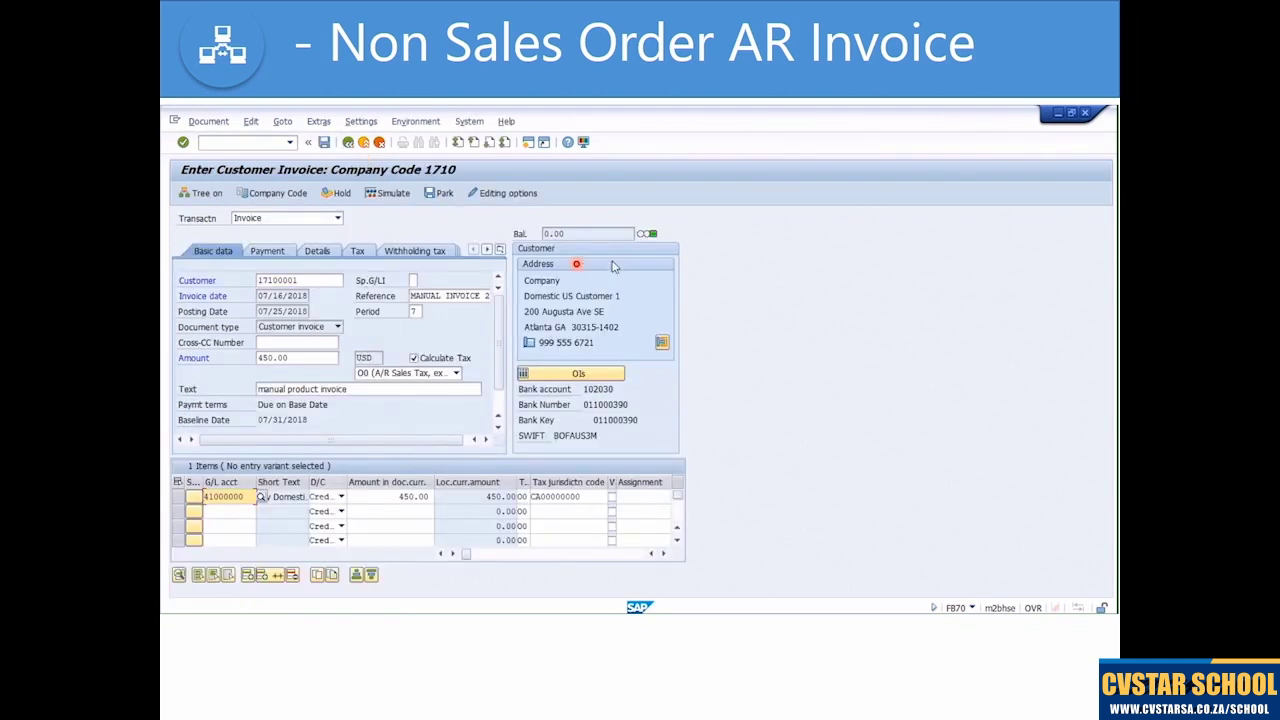
# - Check the invoice balance and look up the explanation of payment term 0004 in the payment data
pyautogui.click(620, 234)
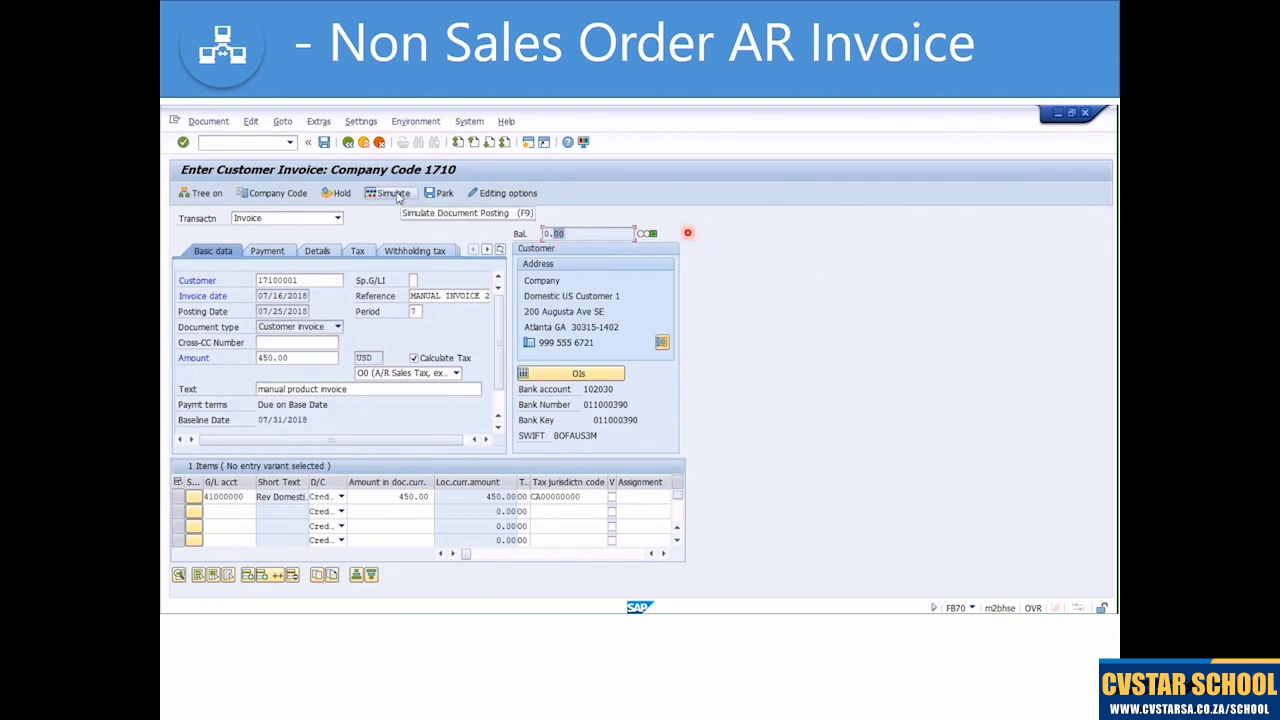
pyautogui.click(268, 251)
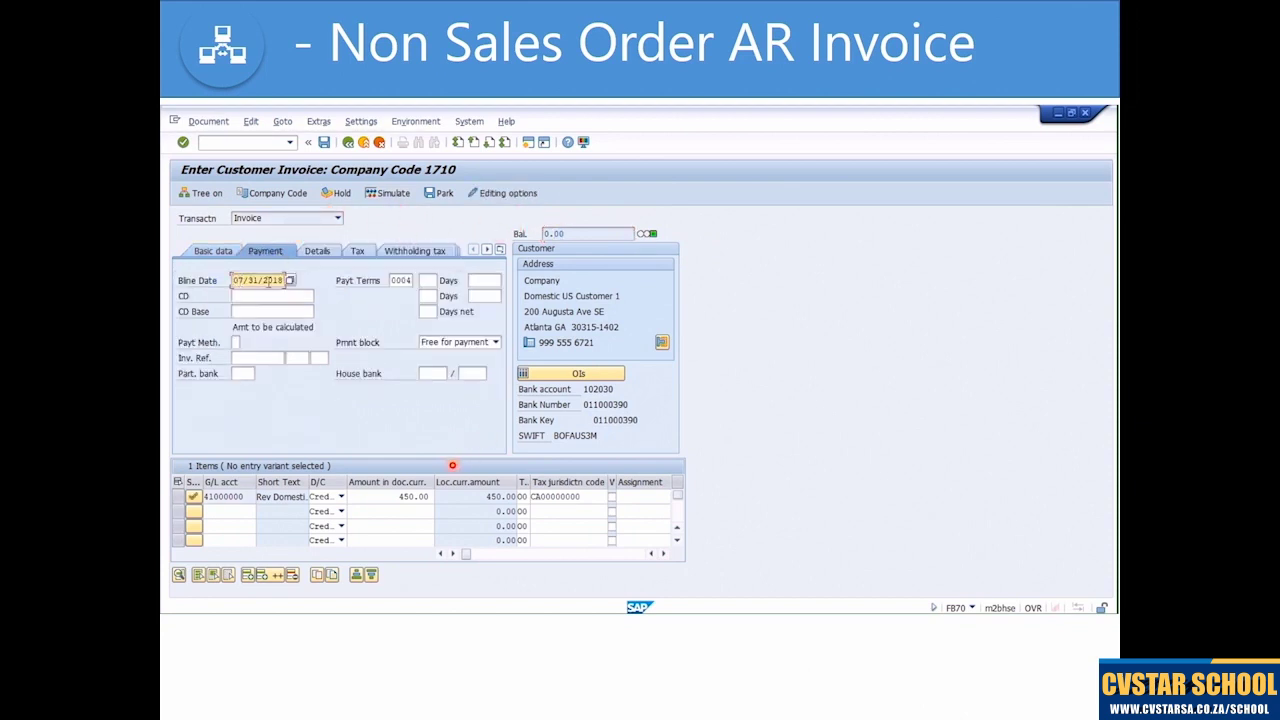
pyautogui.press('Tab')
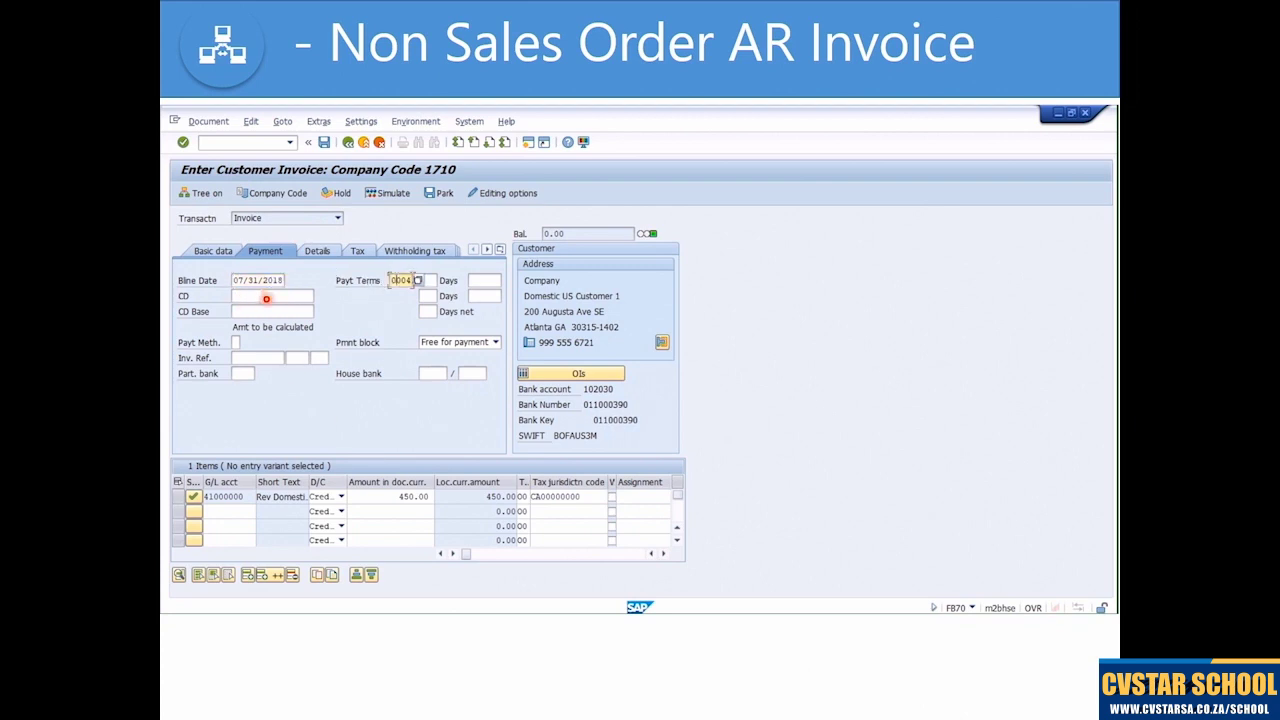
pyautogui.click(418, 281)
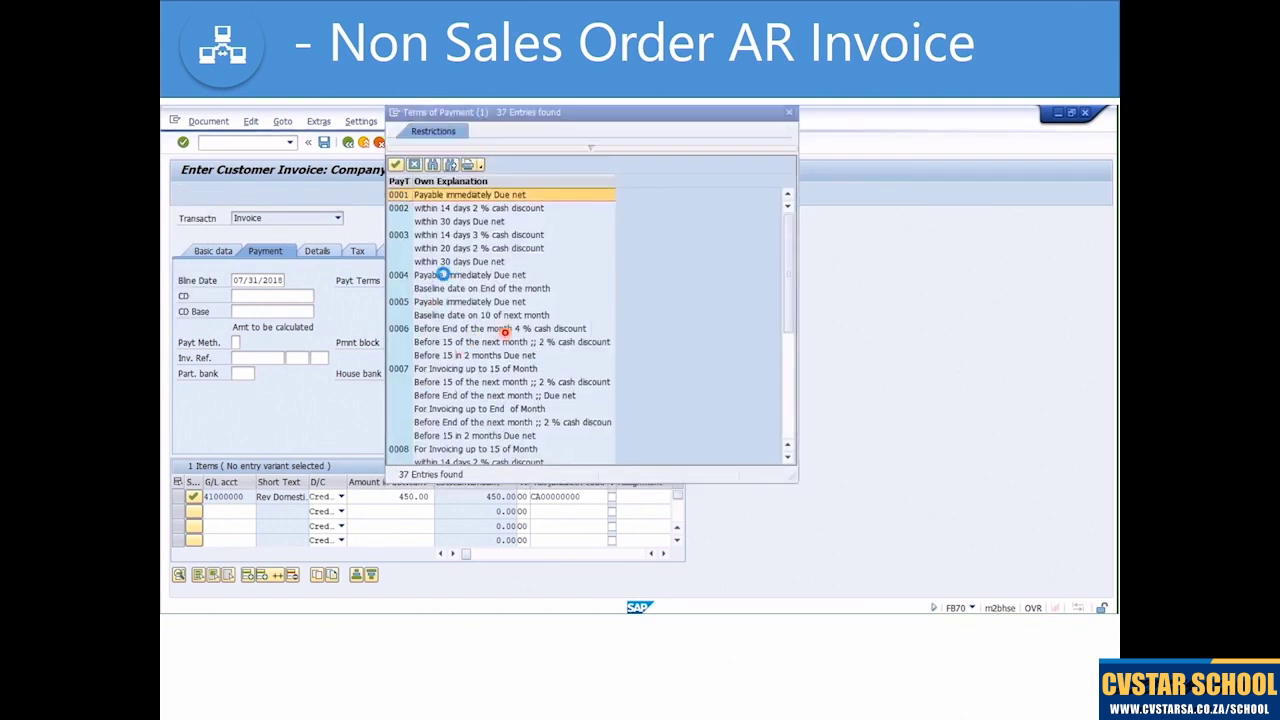
pyautogui.click(447, 278)
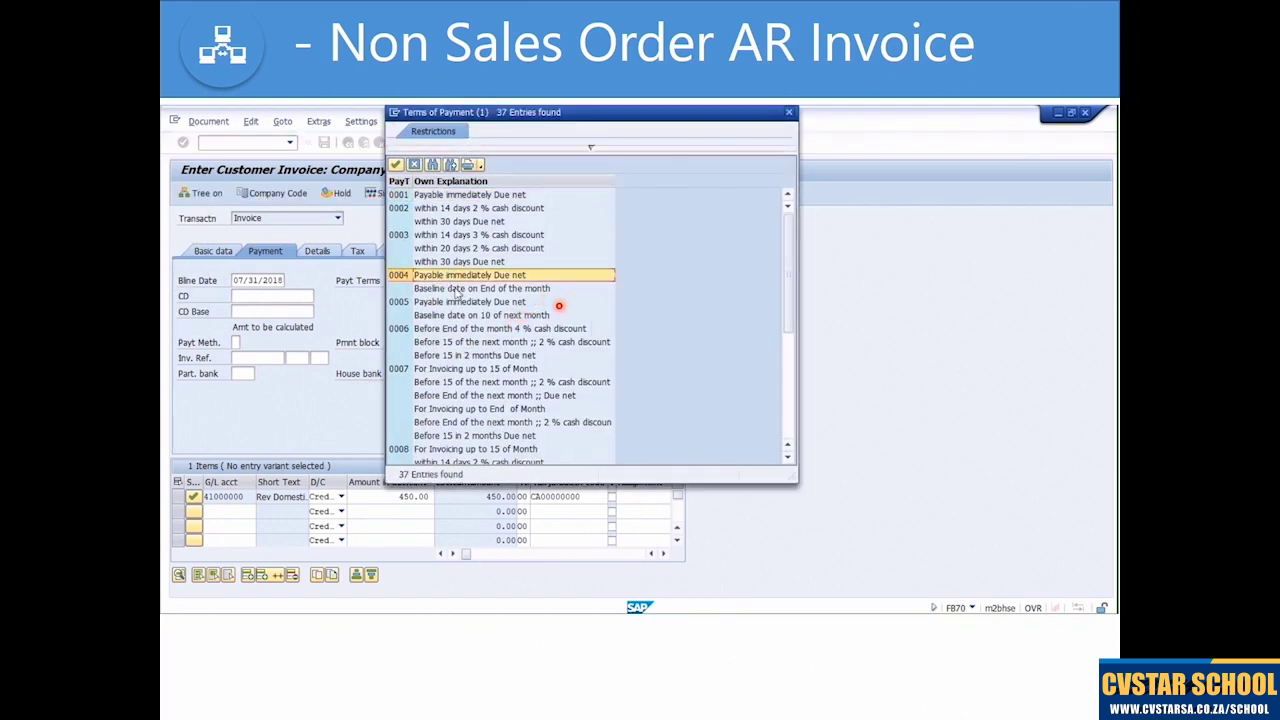
pyautogui.click(458, 289)
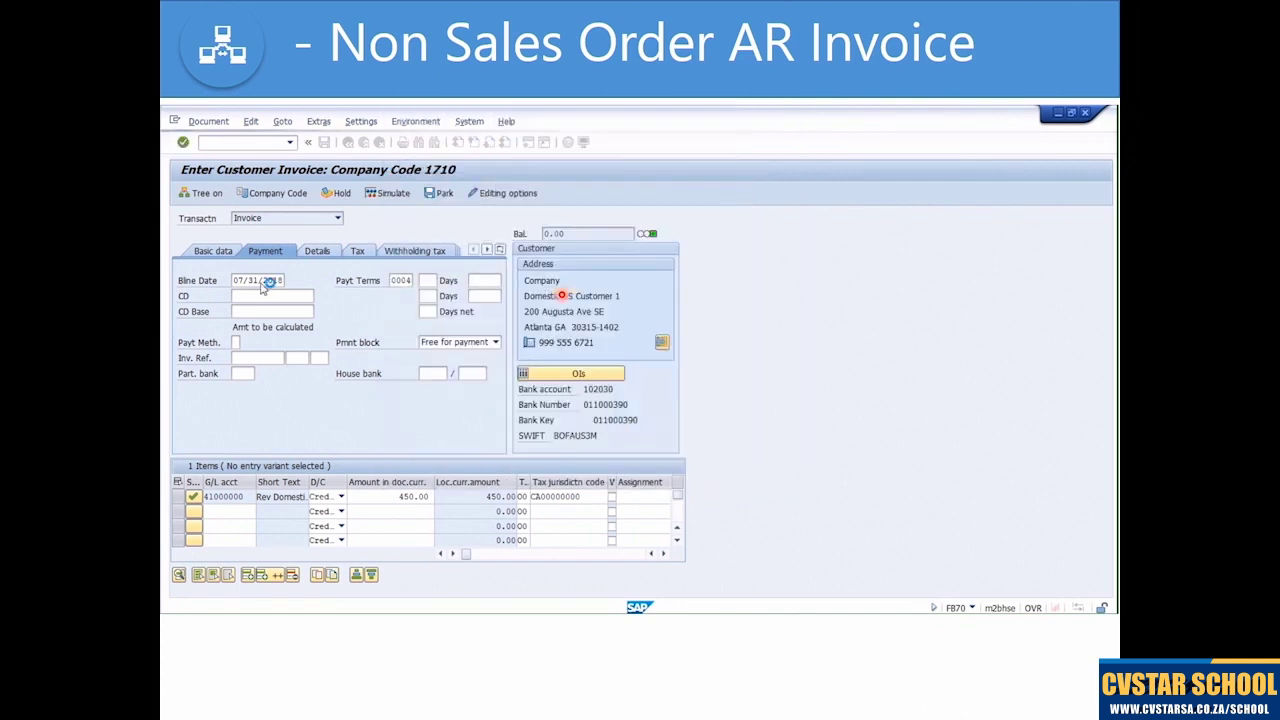
# - Compare the baseline date in the payment data with the invoice date in the basic data
pyautogui.moveTo(236, 280); pyautogui.dragTo(284, 280)
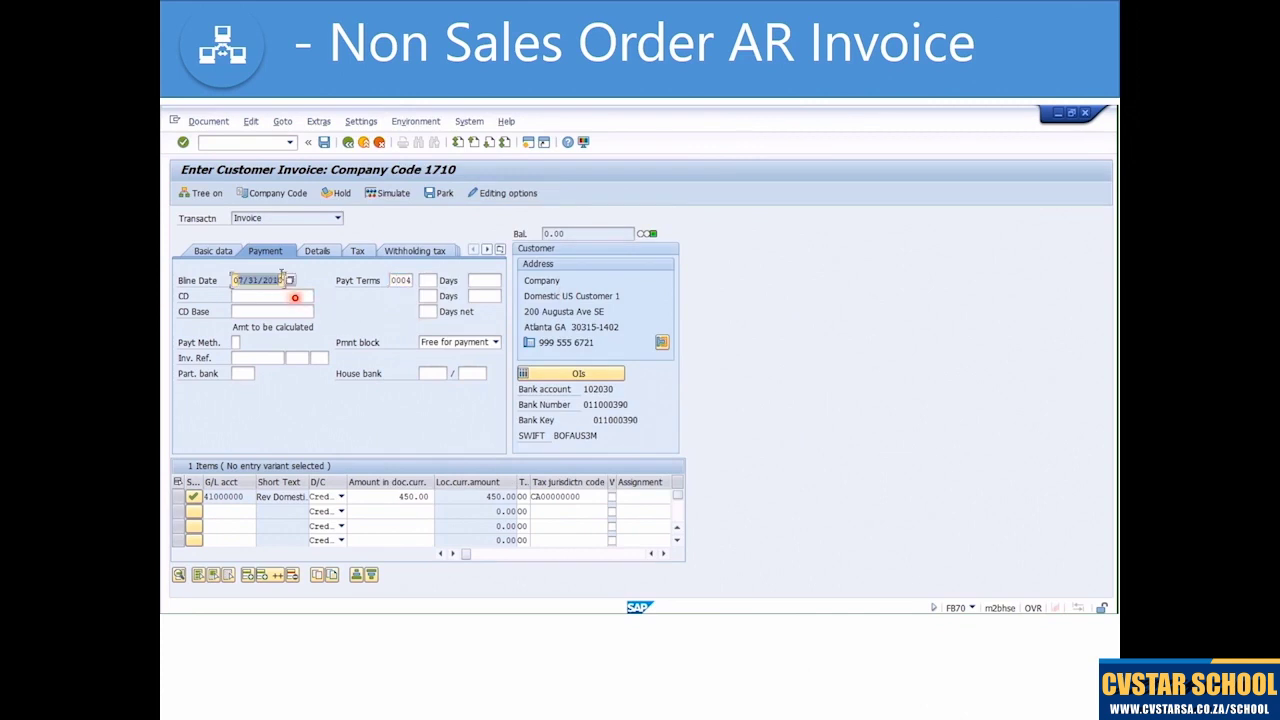
pyautogui.click(214, 251)
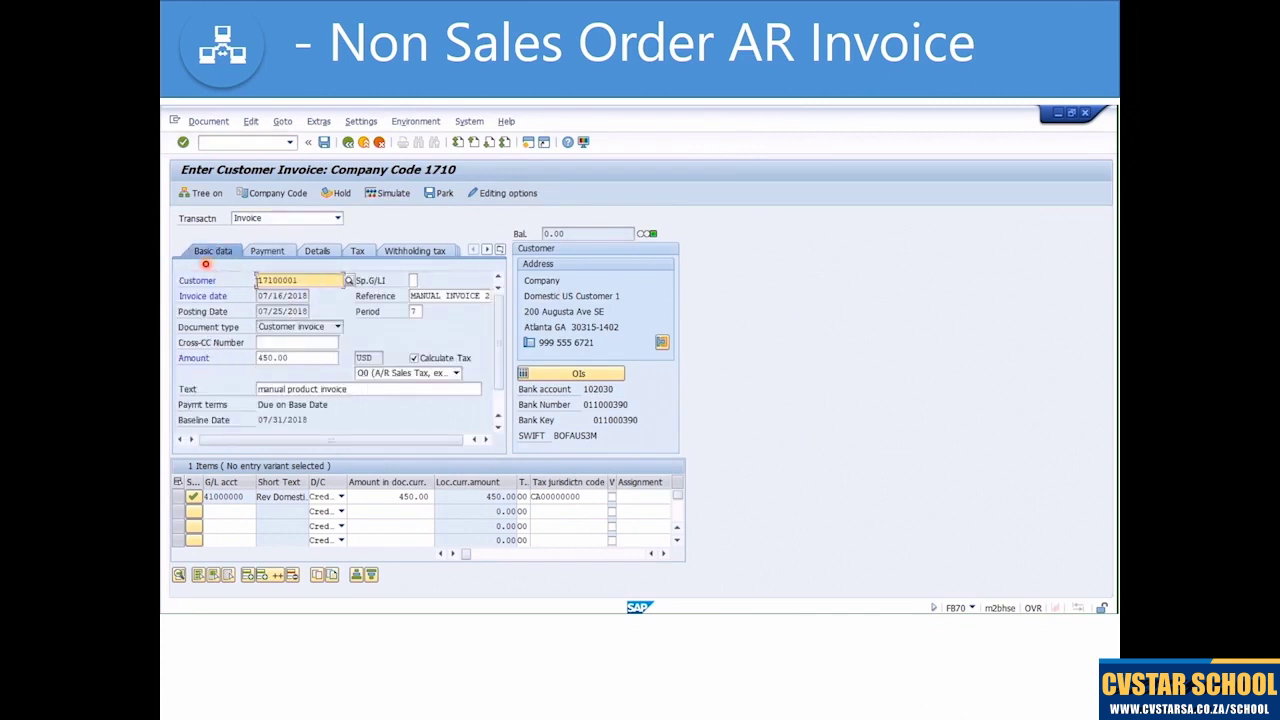
pyautogui.press('Tab')
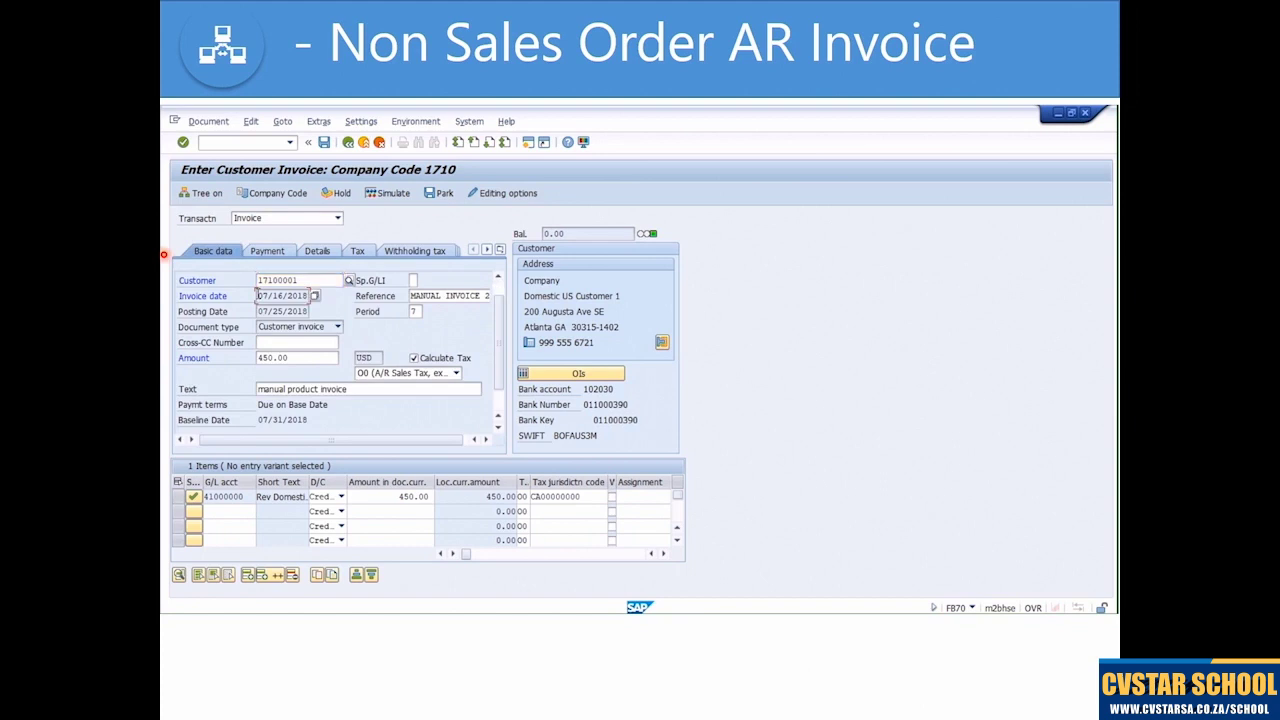
pyautogui.click(278, 255)
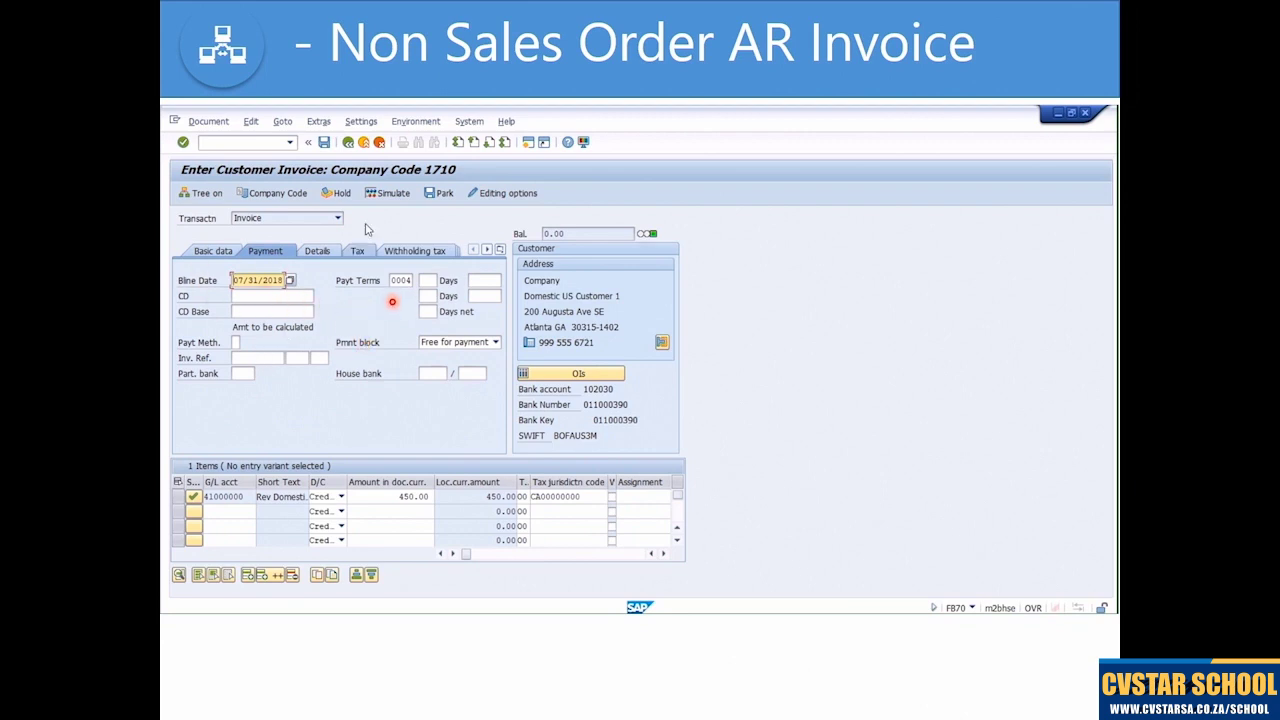
# - Simulate the 450 USD customer invoice and post it from the document overview
pyautogui.click(393, 194)
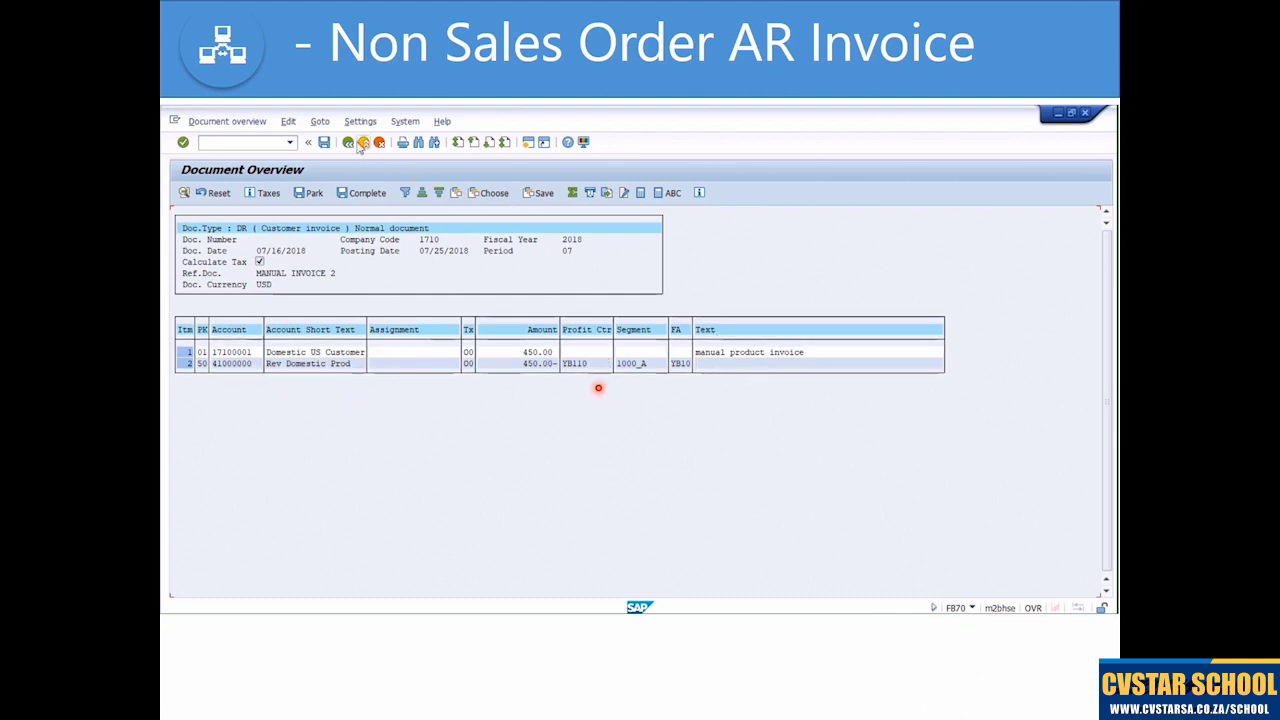
pyautogui.click(324, 142)
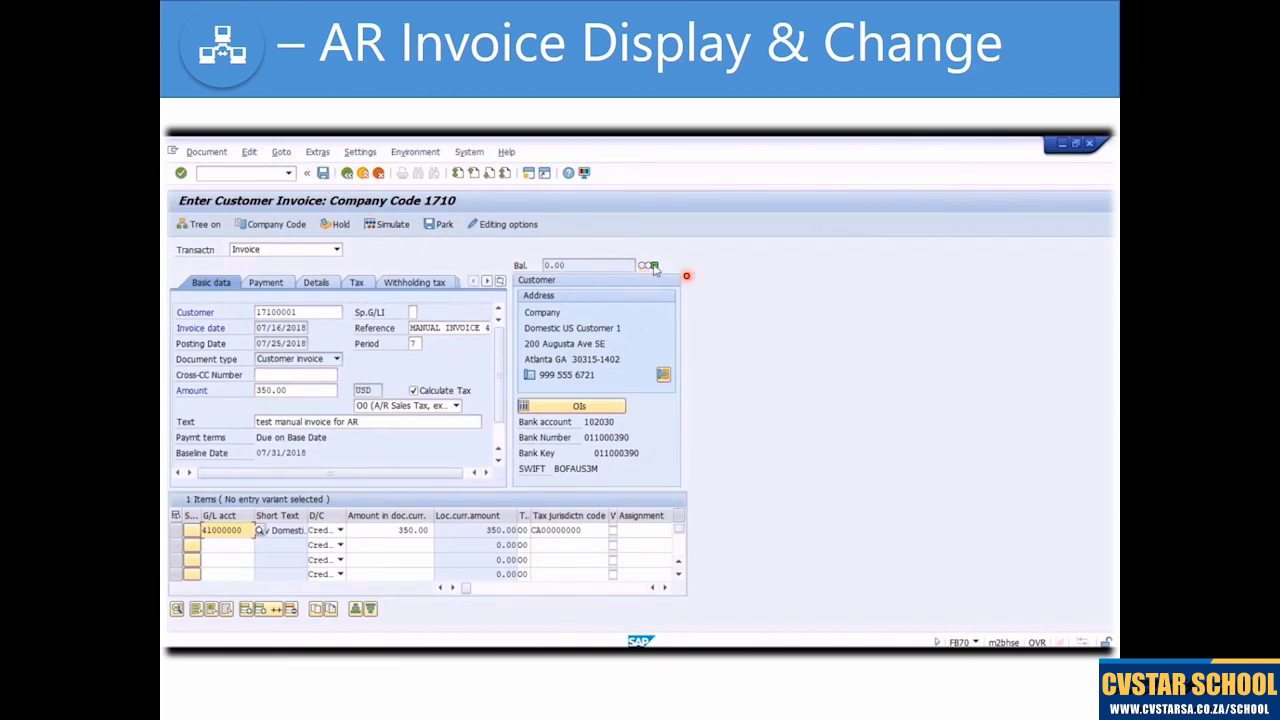
# - Post the 350 USD customer invoice with reference MANUAL INVOICE 4 and display the posted document
pyautogui.click(323, 174)
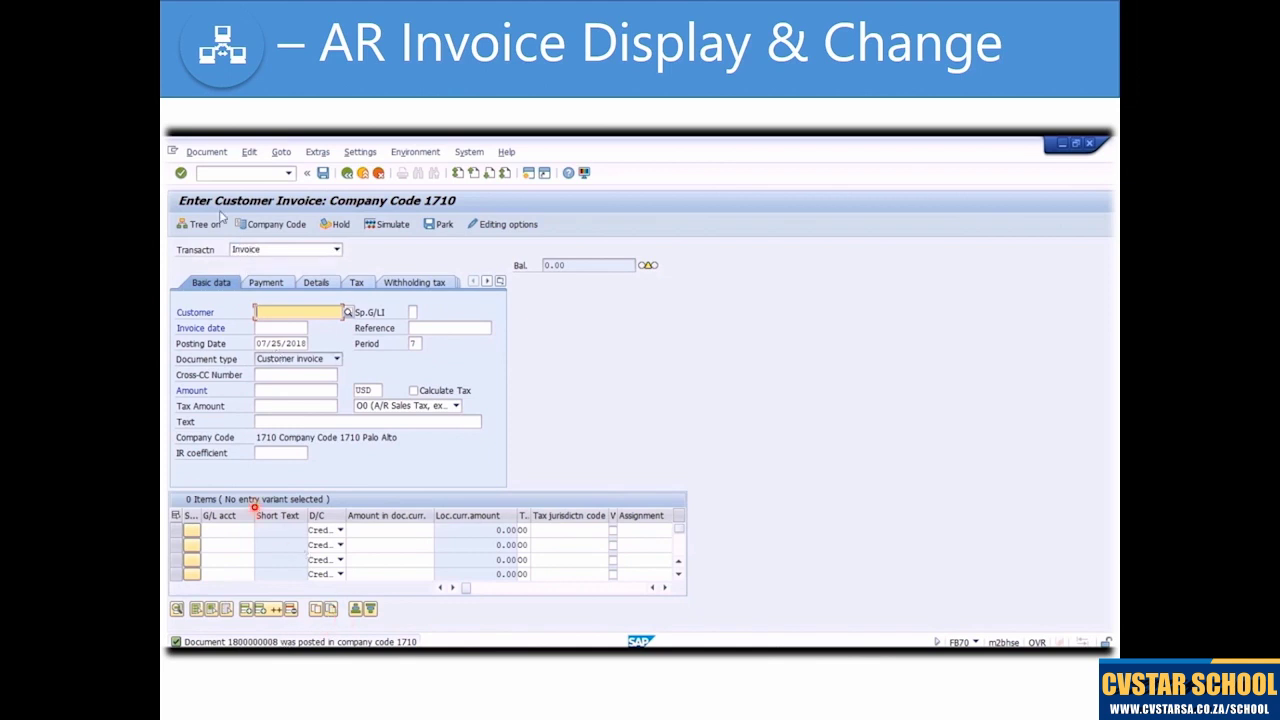
pyautogui.click(219, 154)
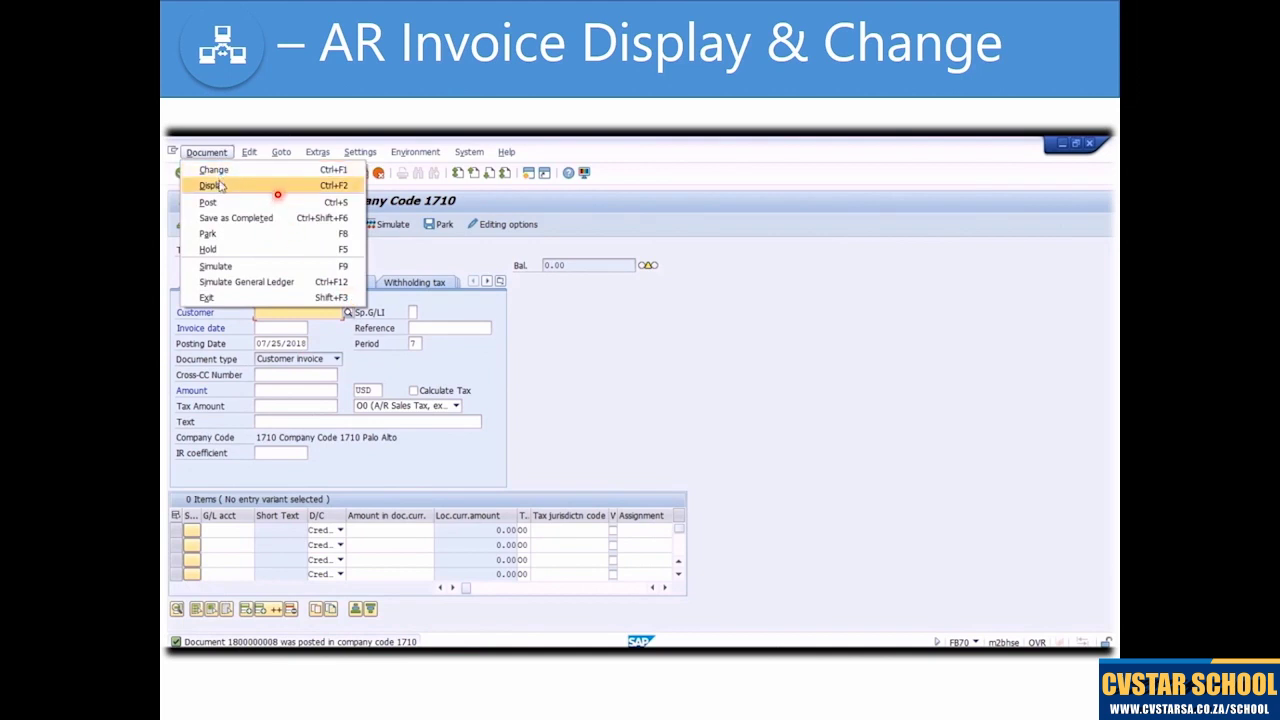
pyautogui.click(221, 186)
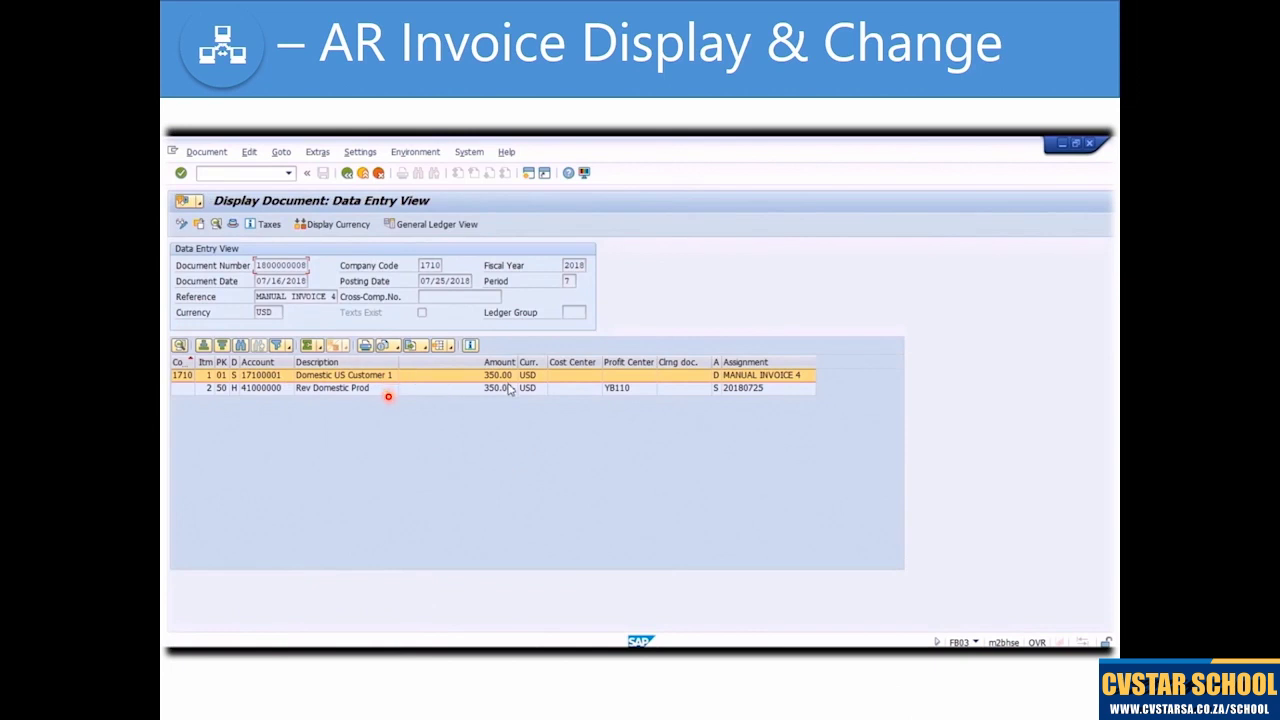
# - Examine the posted document's header for its creator, entry date, transaction code and time of entry, and close it
pyautogui.click(233, 224)
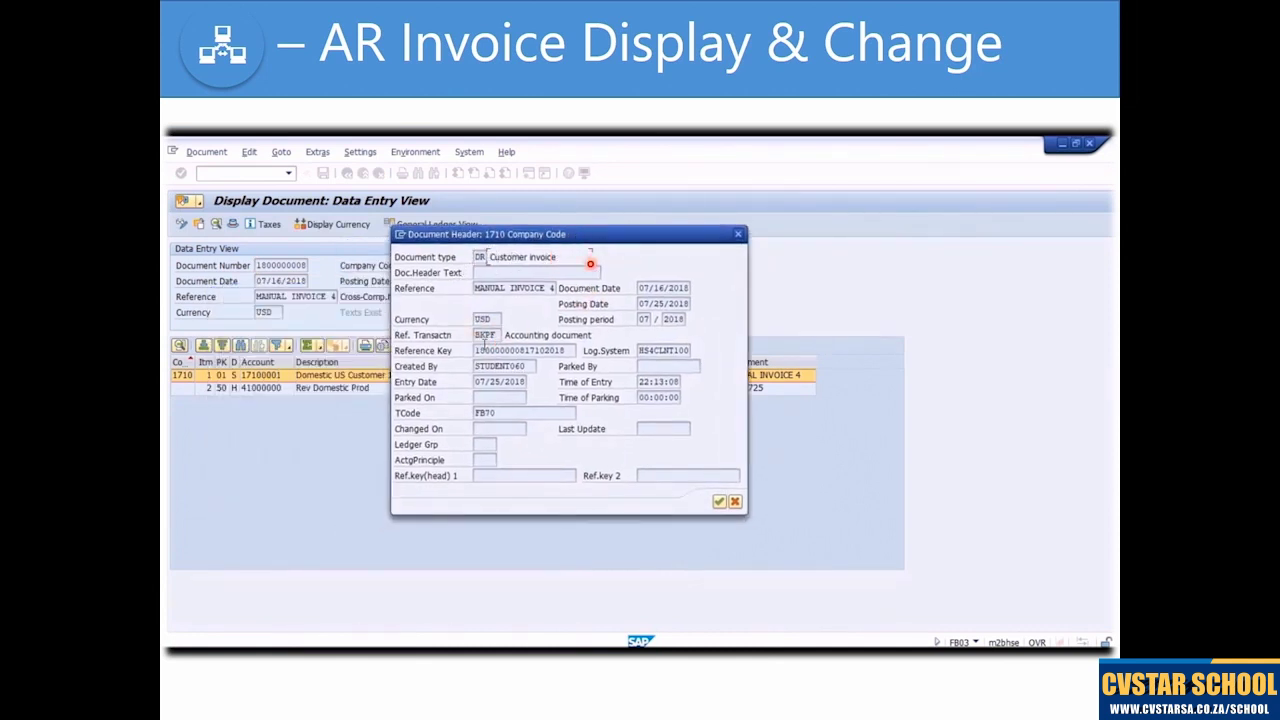
pyautogui.doubleClick(479, 366)
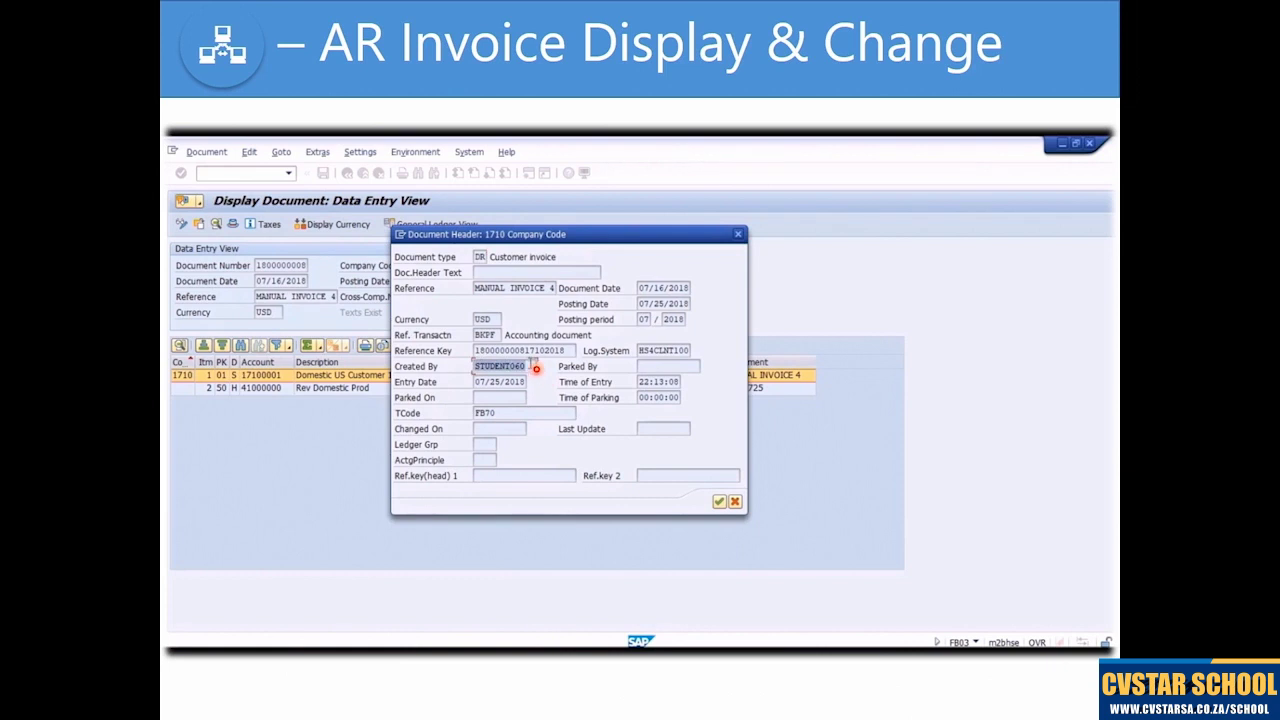
pyautogui.doubleClick(479, 382)
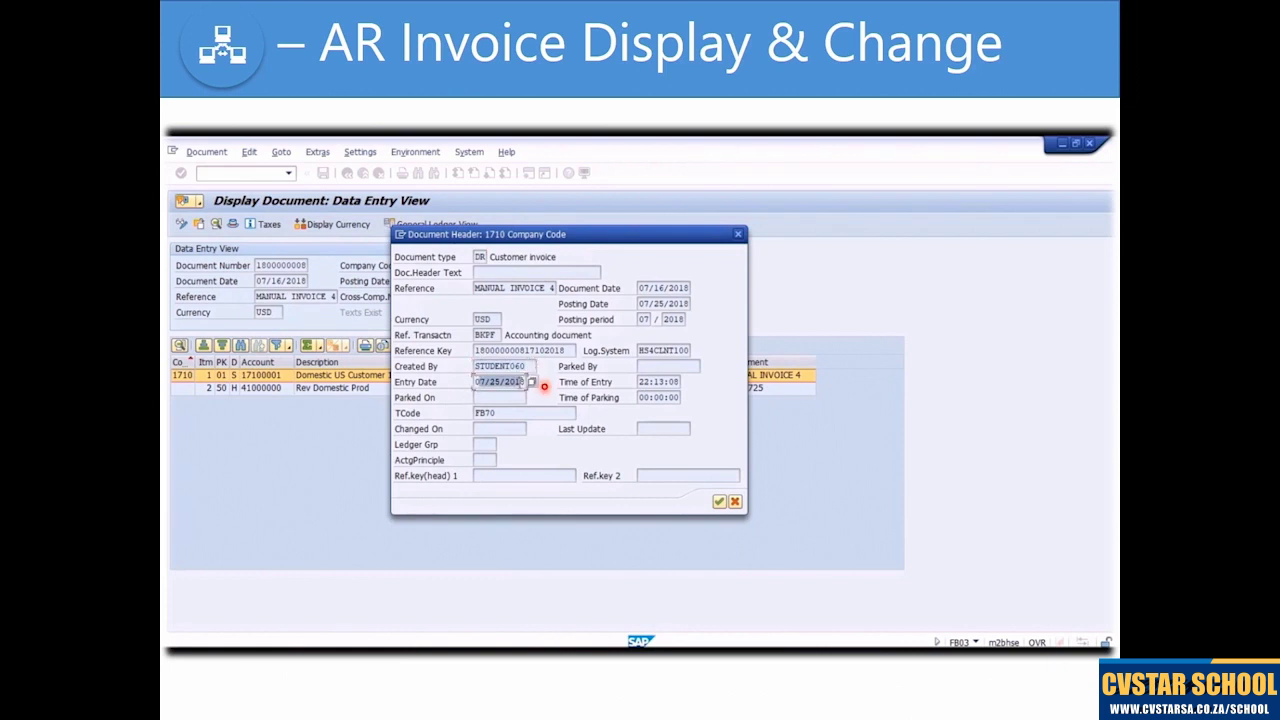
pyautogui.doubleClick(483, 413)
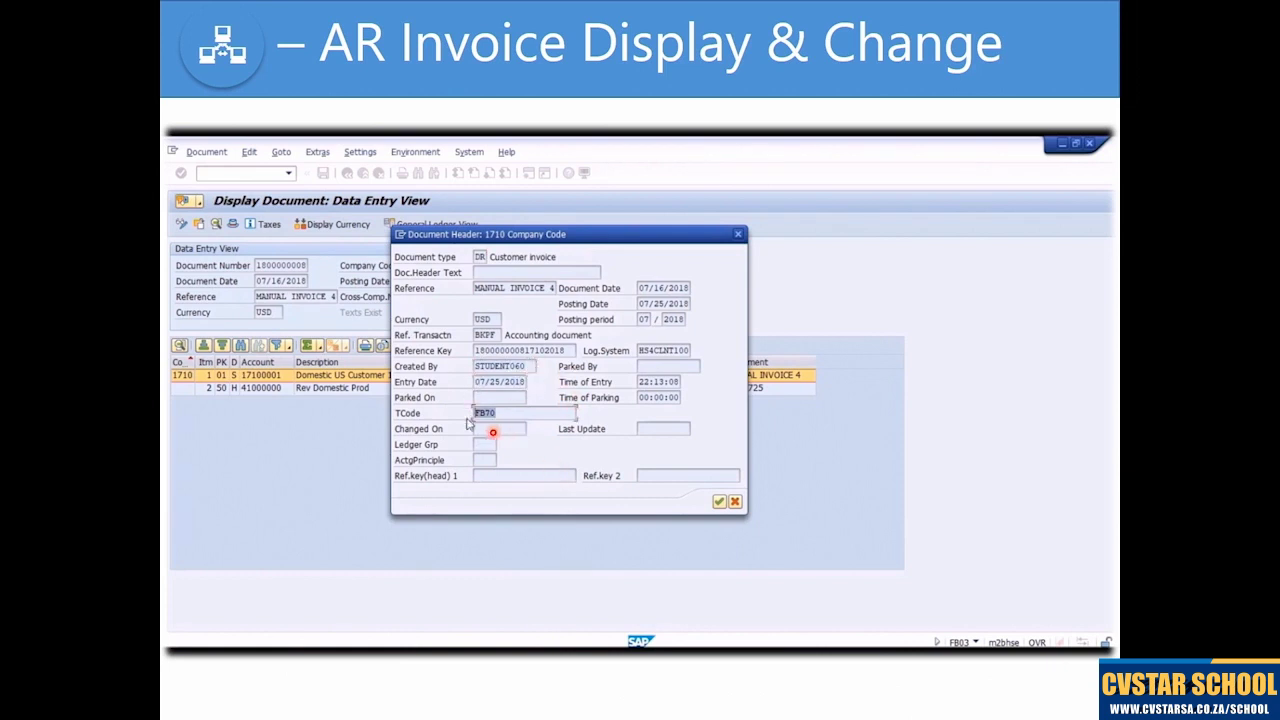
pyautogui.doubleClick(657, 382)
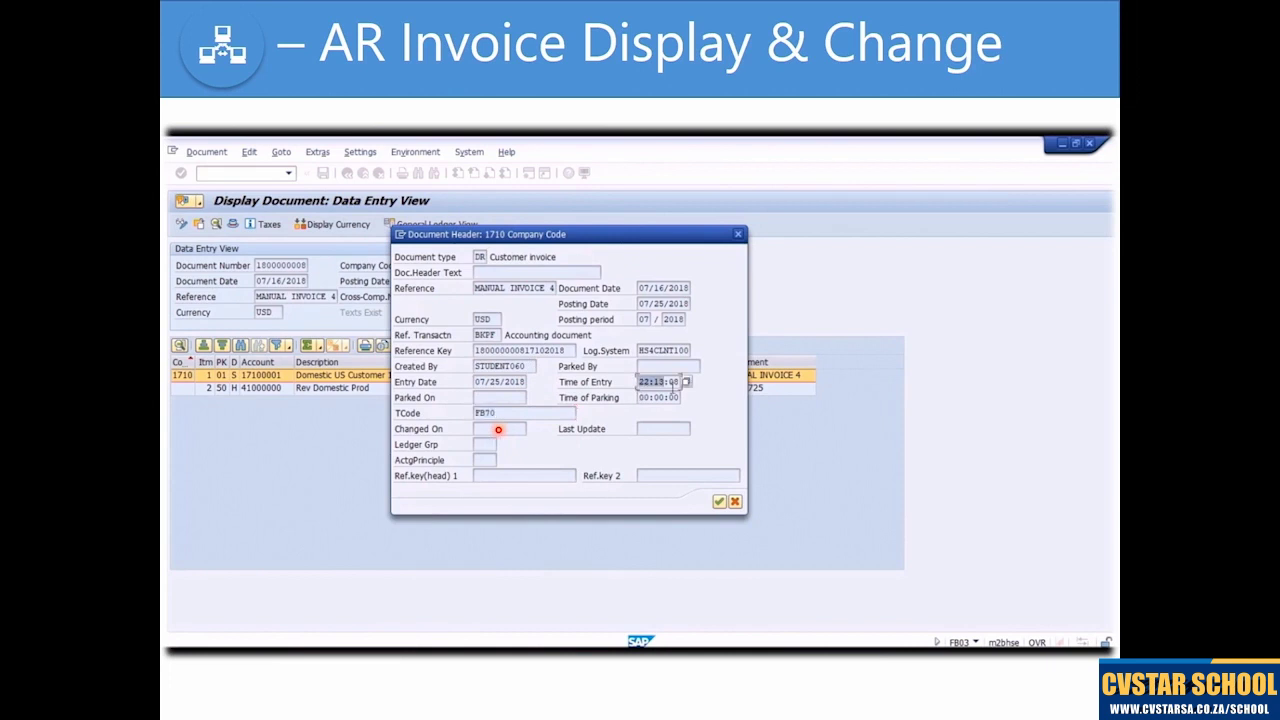
pyautogui.click(719, 501)
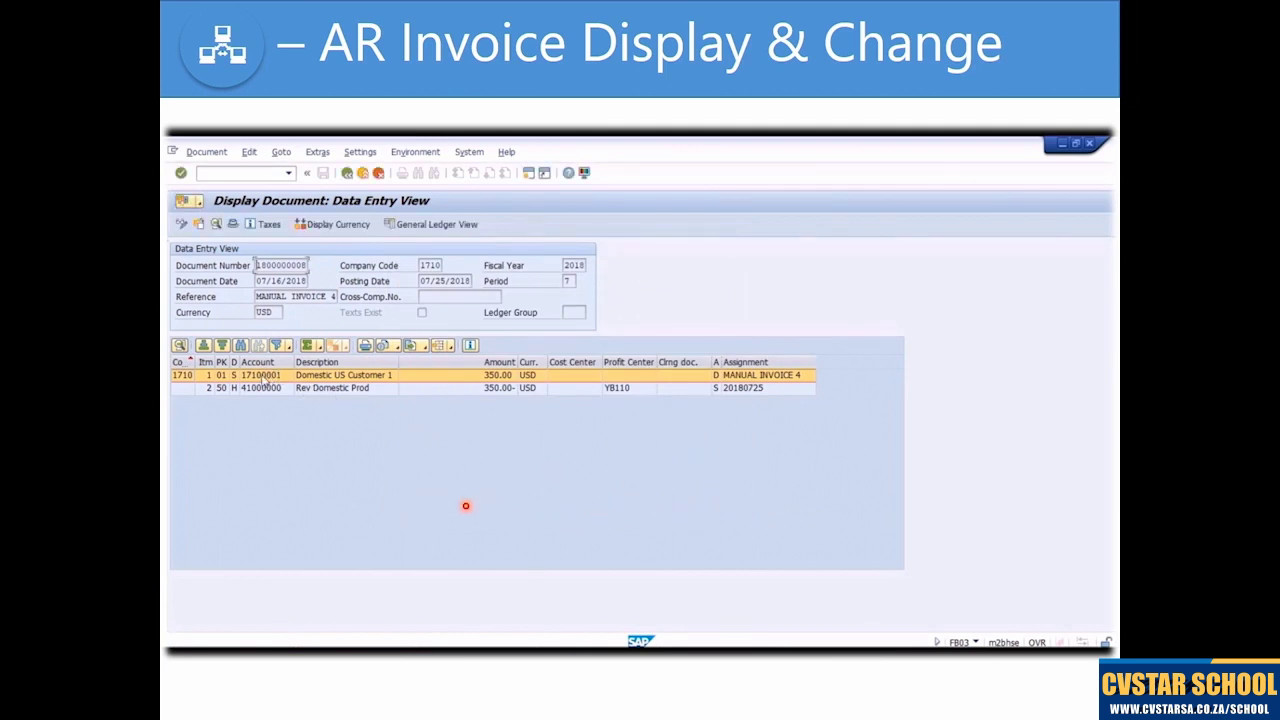
# - Open the customer line item in change mode and set its text to "test manual invoice for product a"
pyautogui.doubleClick(314, 378)
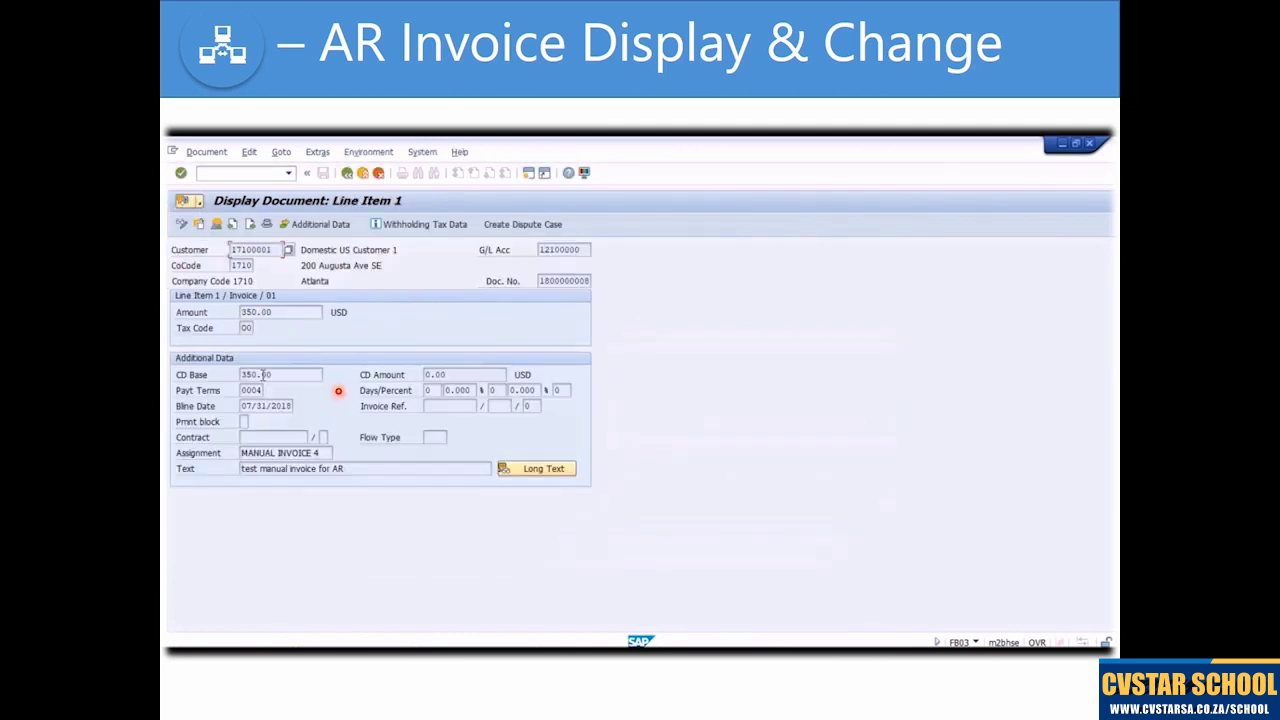
pyautogui.click(270, 441)
pyautogui.click(182, 226)
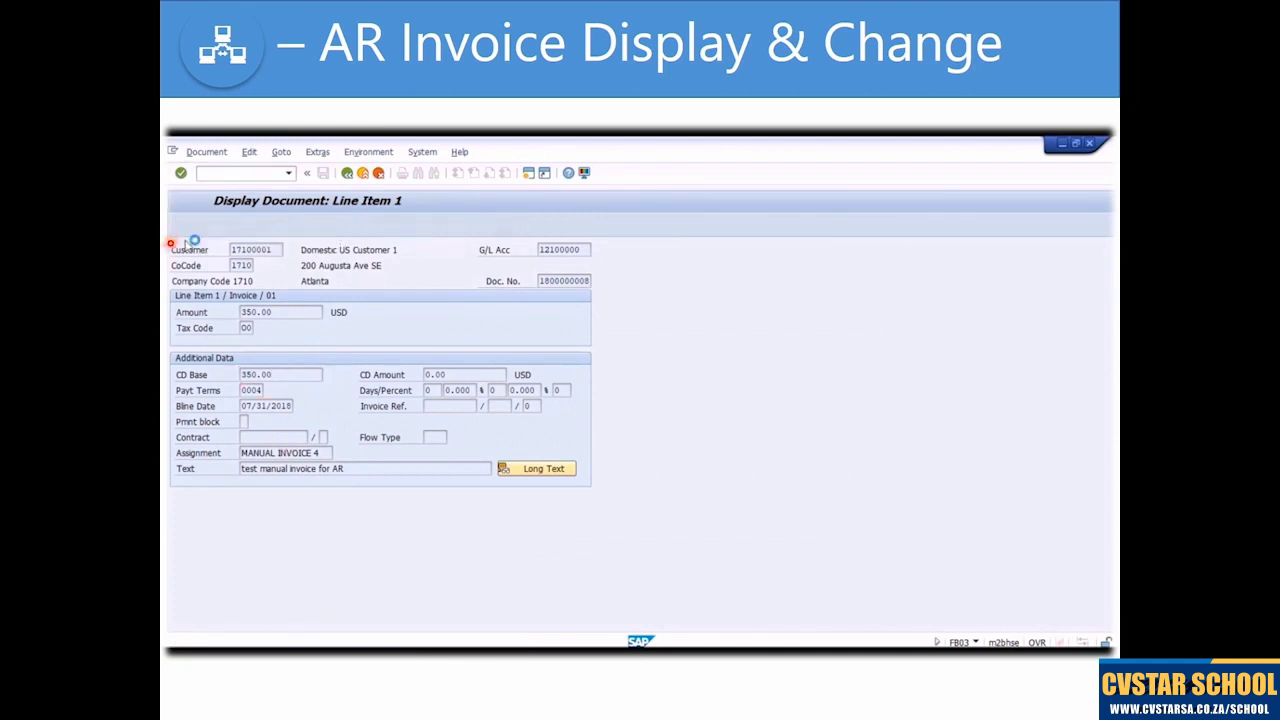
pyautogui.click(249, 328)
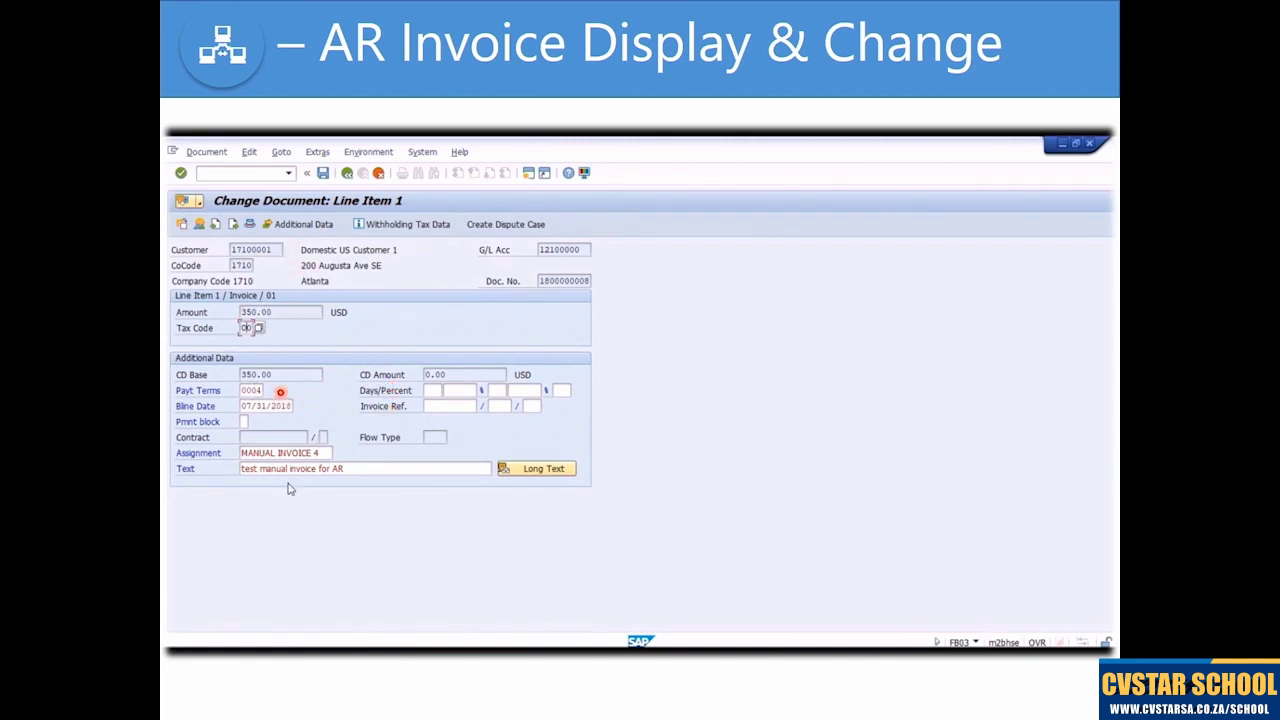
pyautogui.press('End')
pyautogui.hotkey('ctrl', 'shift', 'Left')
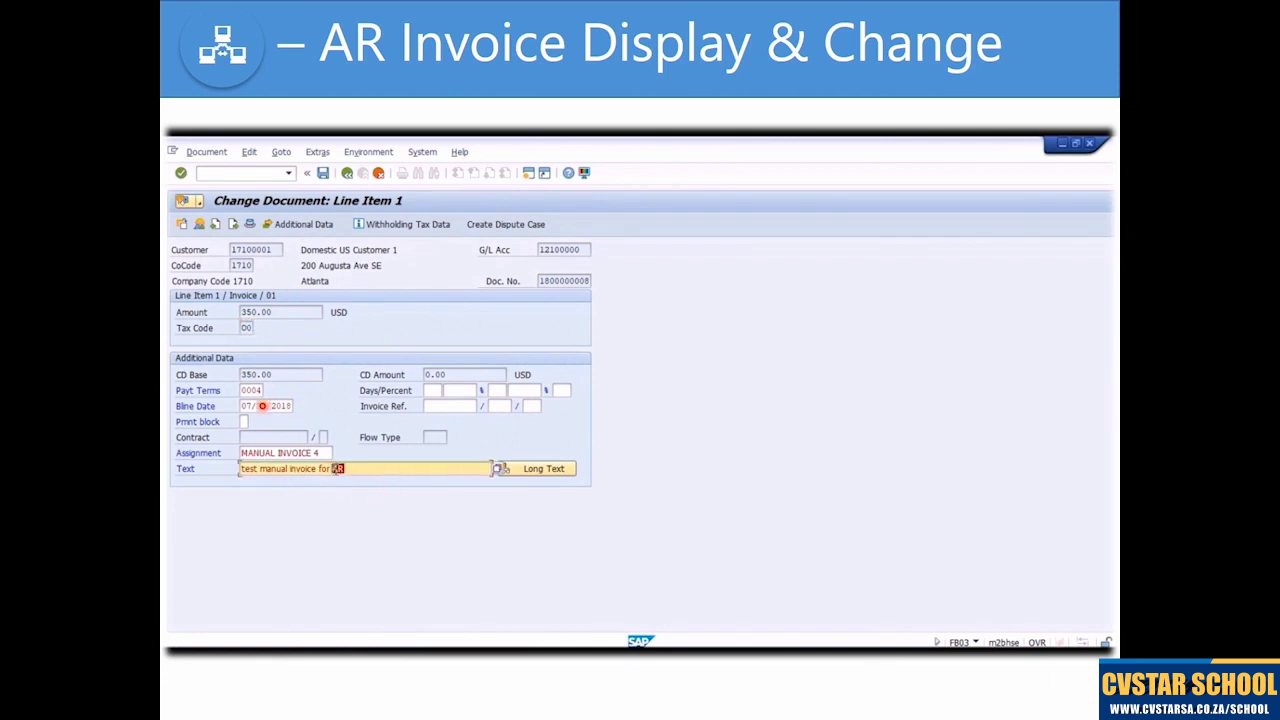
pyautogui.write('croduct a')
# - Set the line item's payment terms to 0003 from the list of terms and save the changed document
pyautogui.click(258, 390)
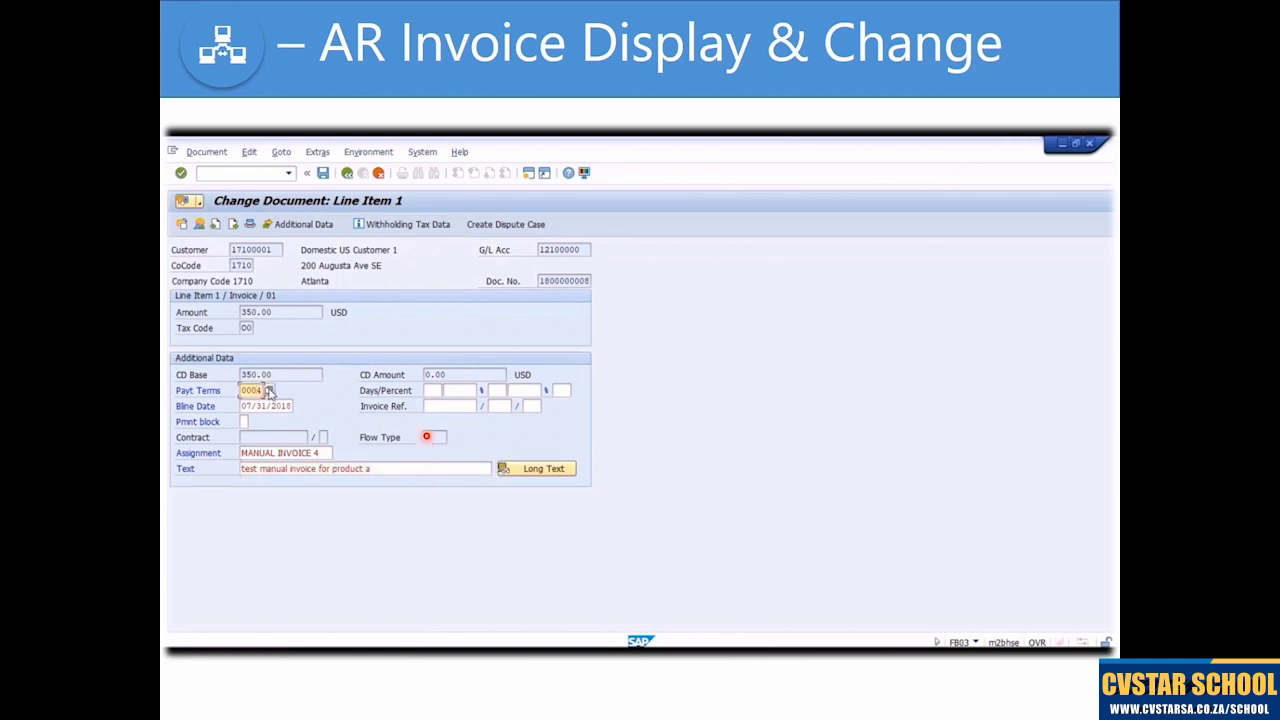
pyautogui.click(426, 406)
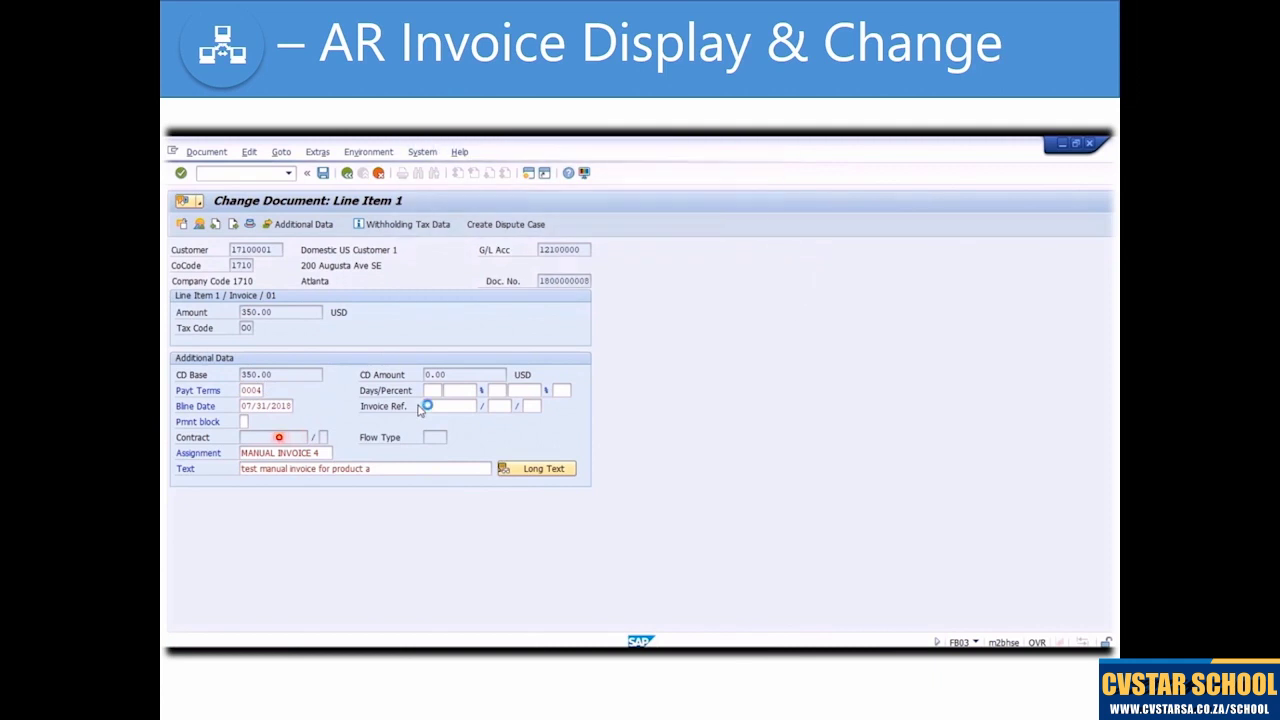
pyautogui.press('F4')
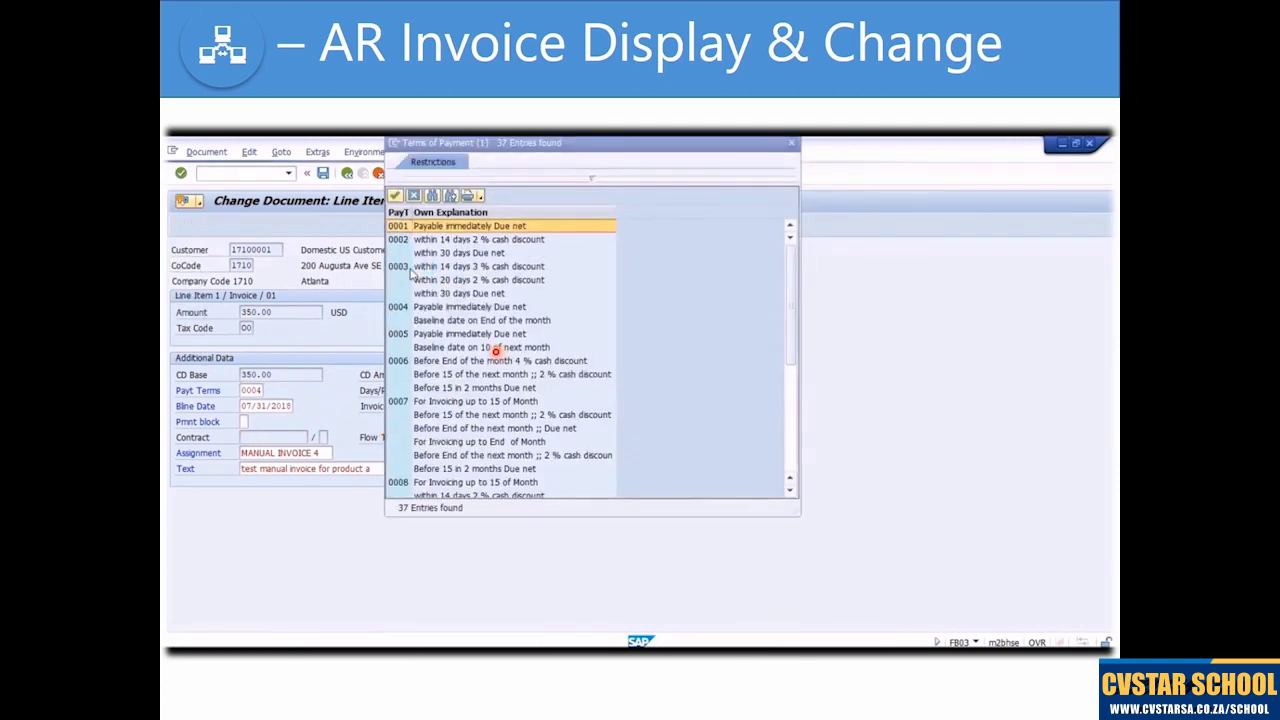
pyautogui.click(561, 268)
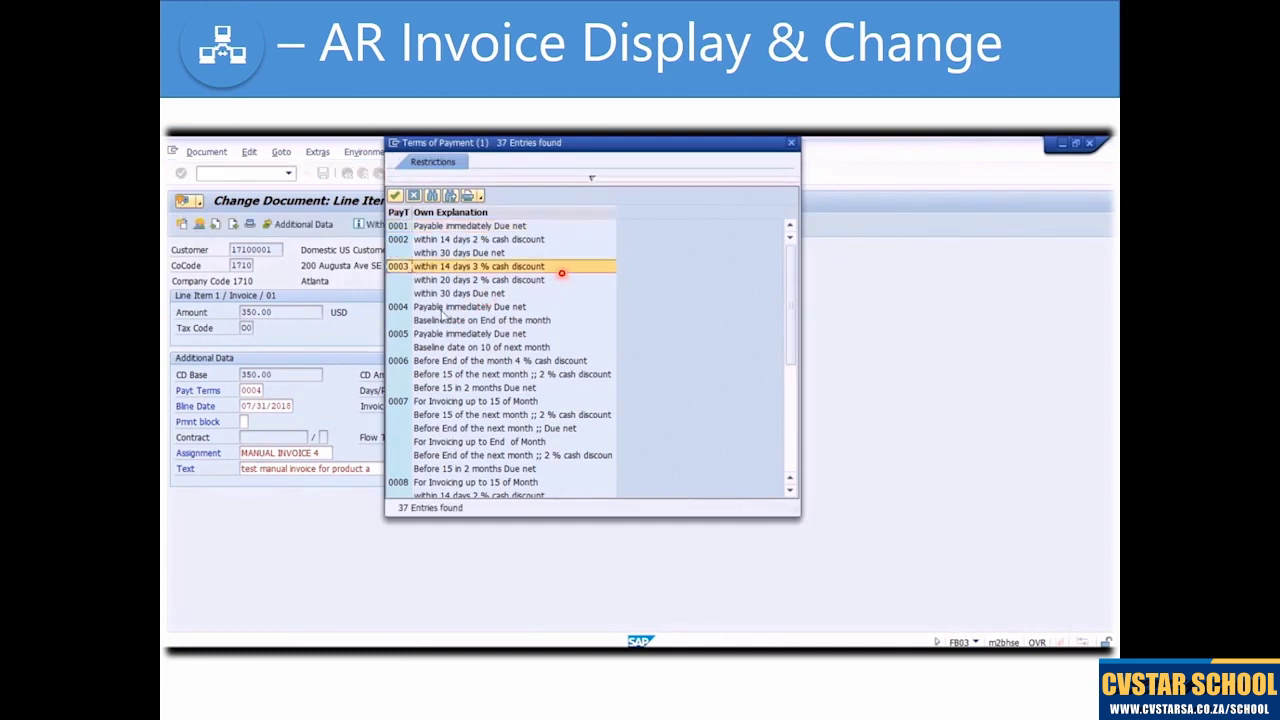
pyautogui.doubleClick(403, 270)
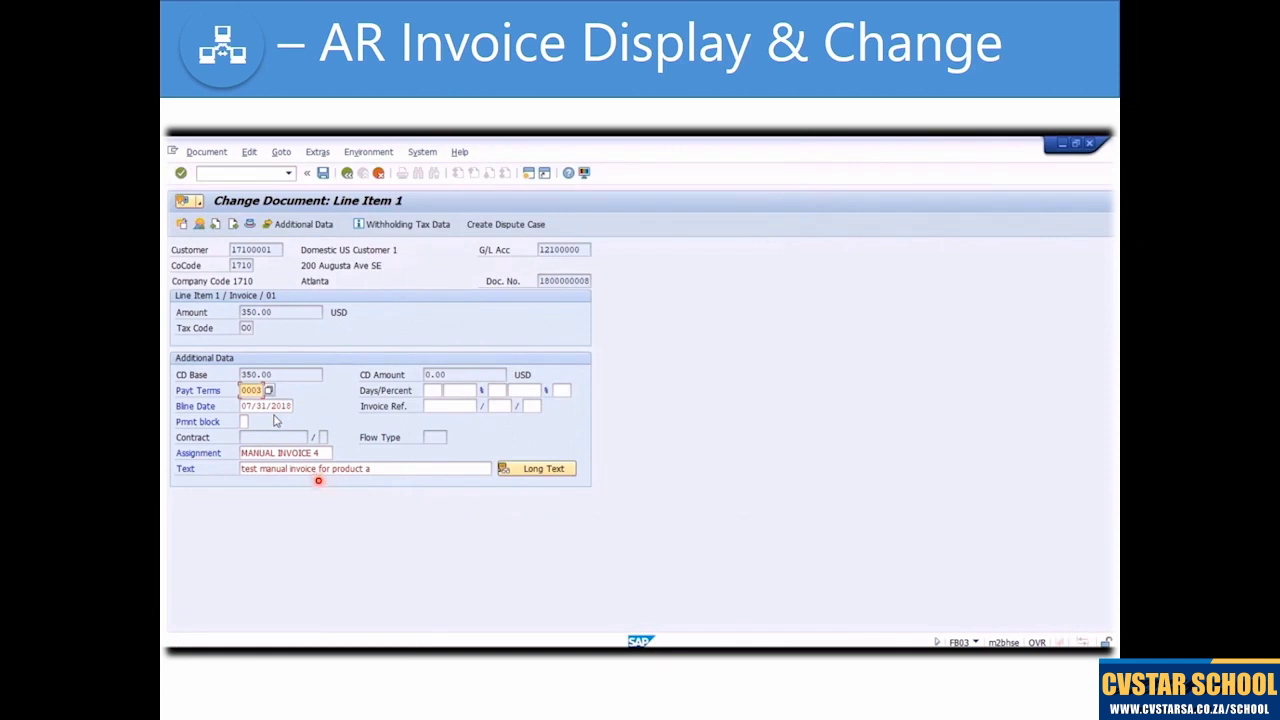
pyautogui.press('Return')
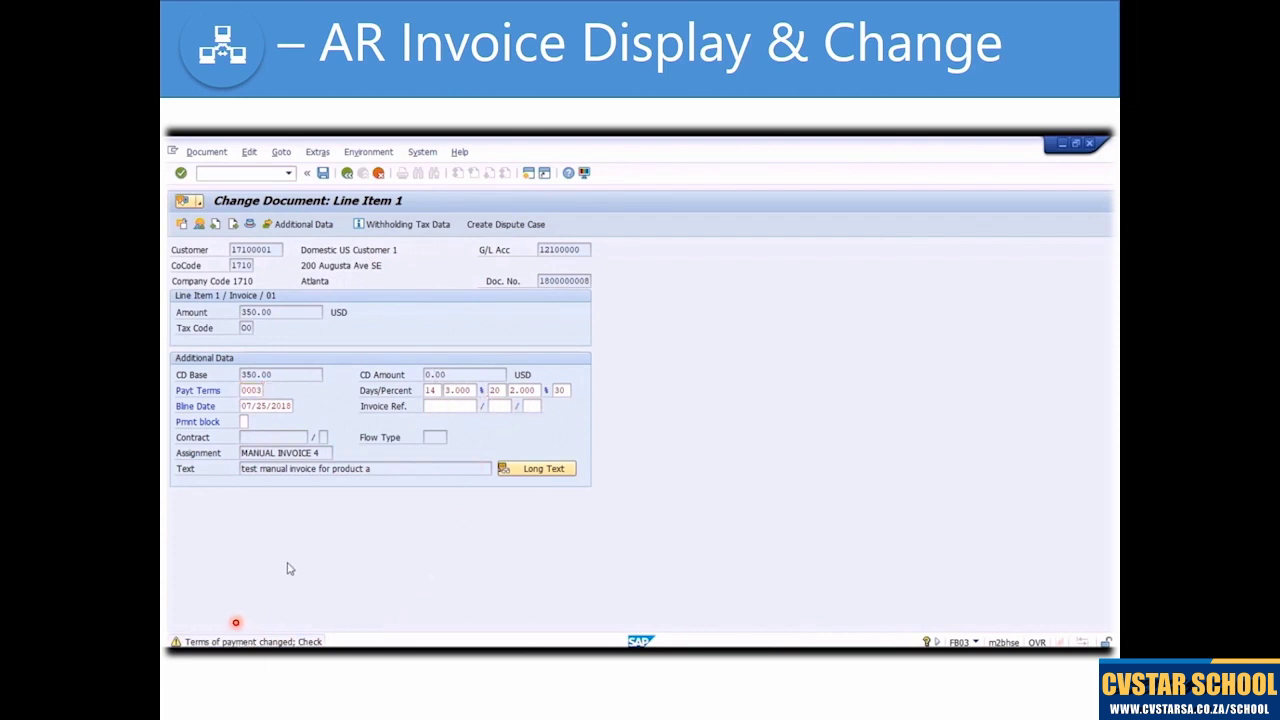
pyautogui.press('Return')
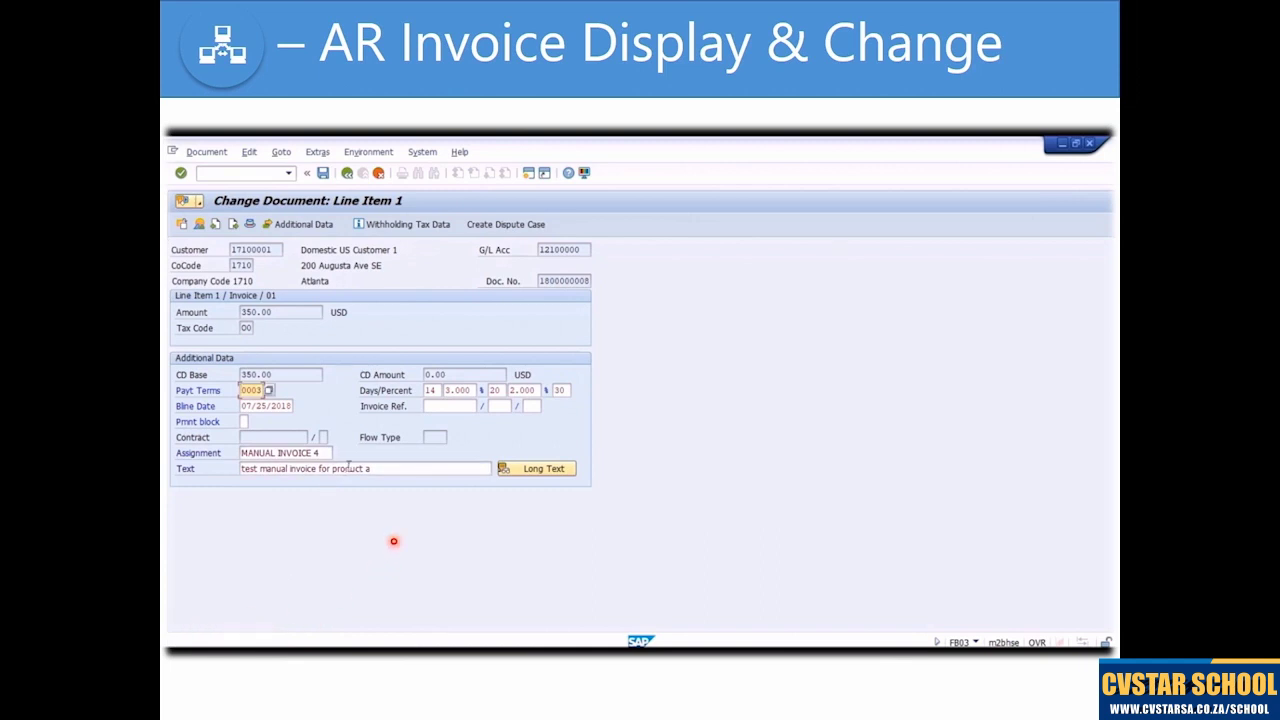
pyautogui.click(323, 174)
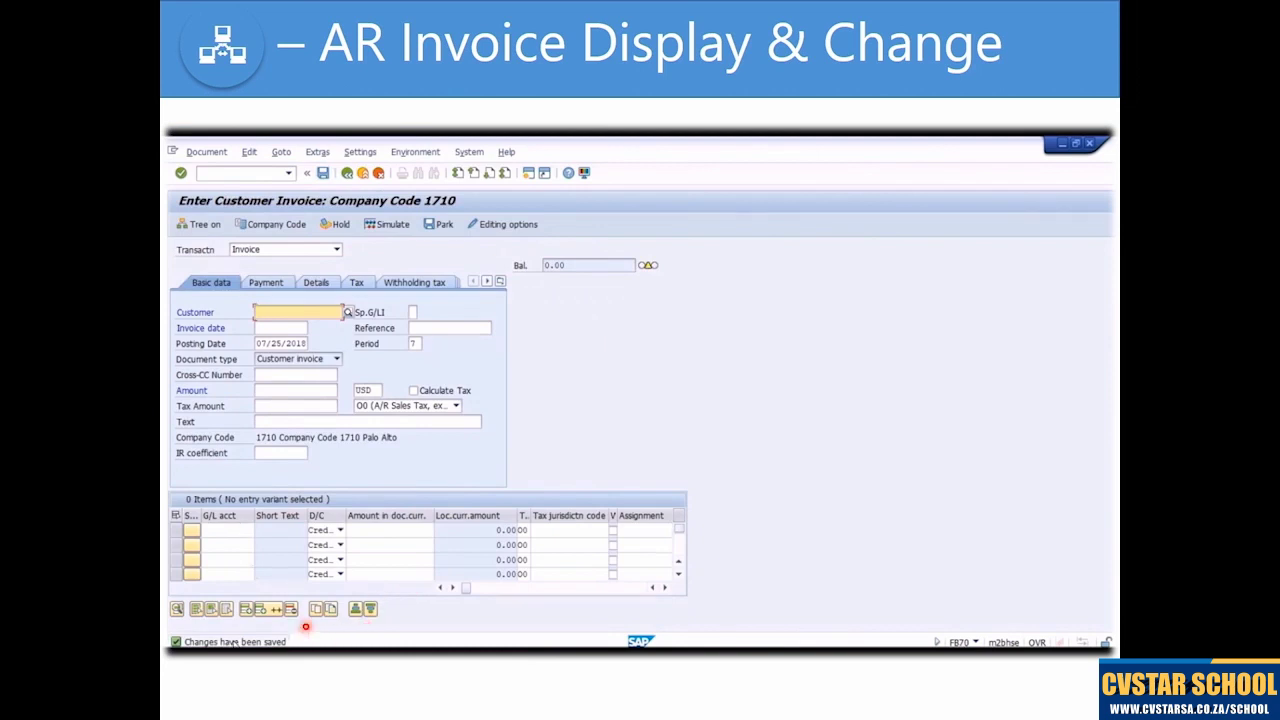
# - Exit invoice entry and locate the FB02 Change and FB03 Display transactions among the Accounts Receivable document functions
pyautogui.click(366, 175)
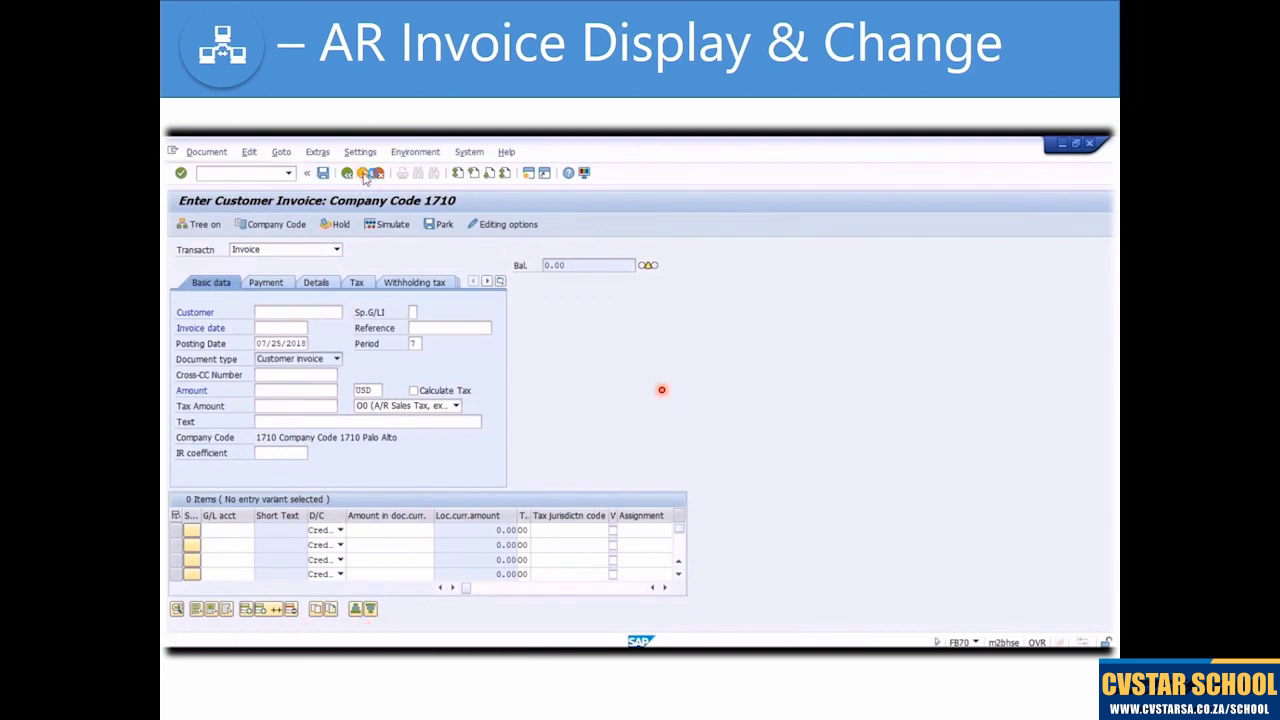
pyautogui.click(360, 428)
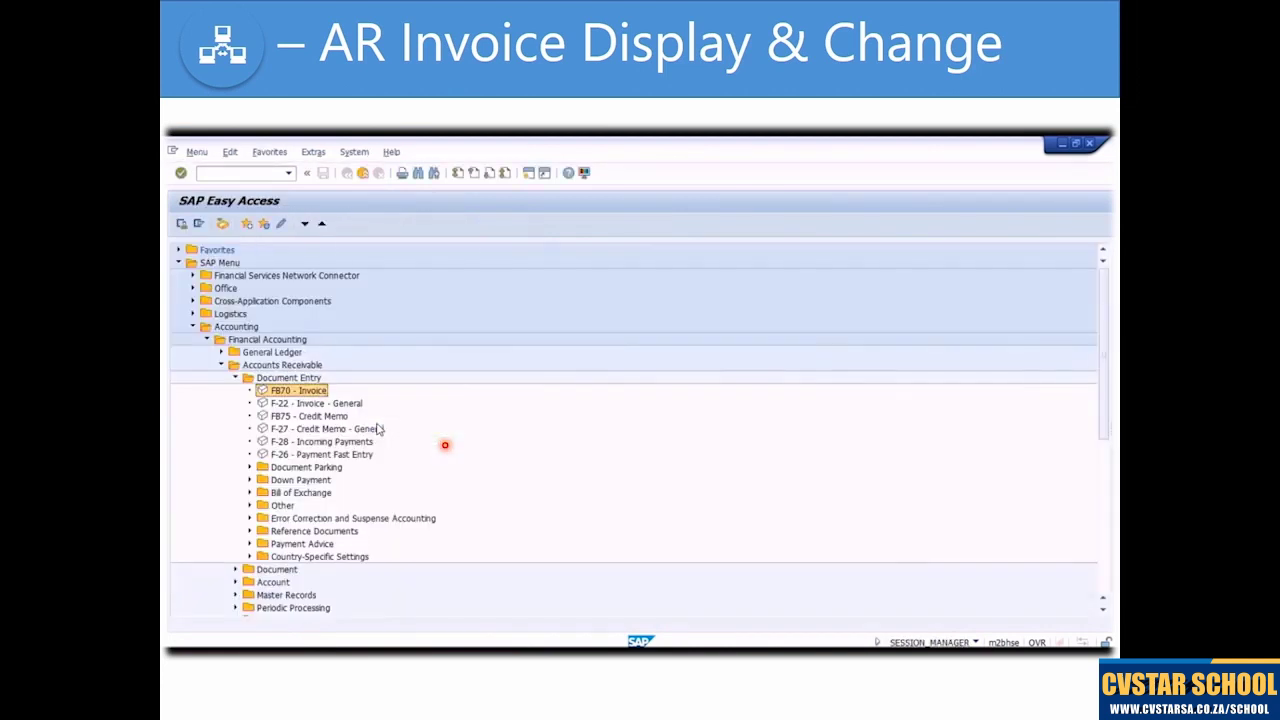
pyautogui.click(236, 378)
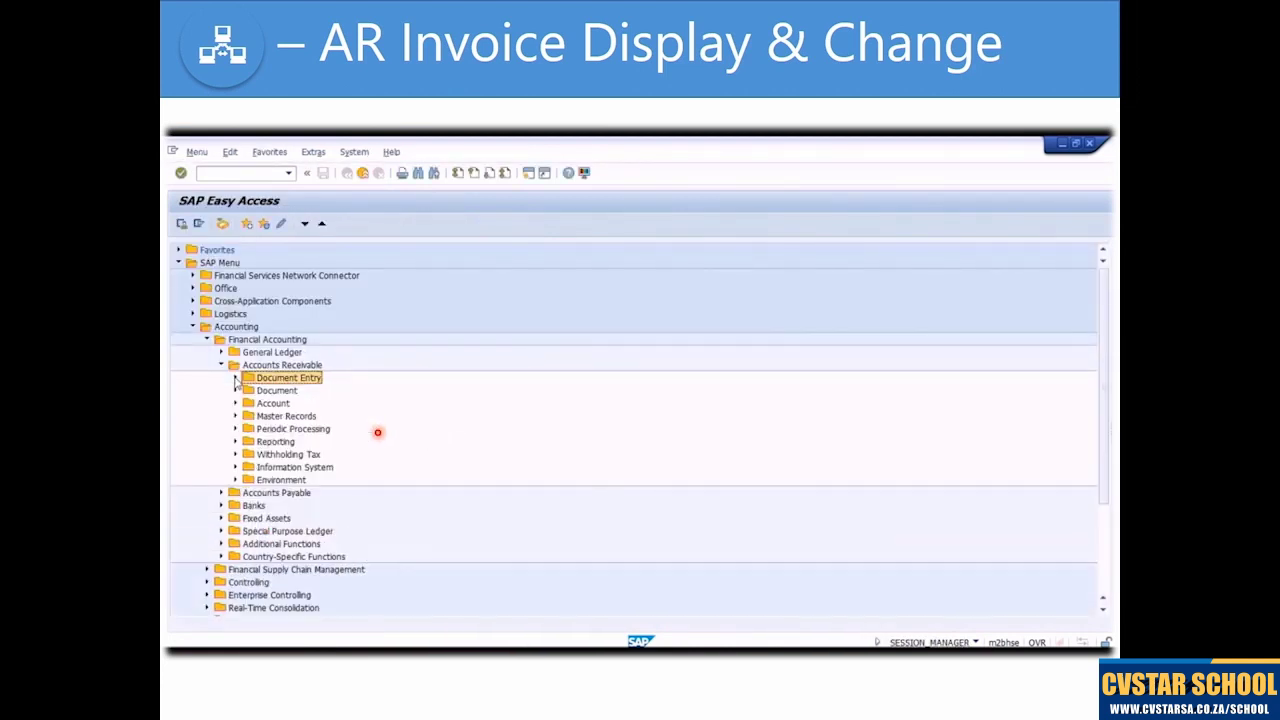
pyautogui.click(236, 391)
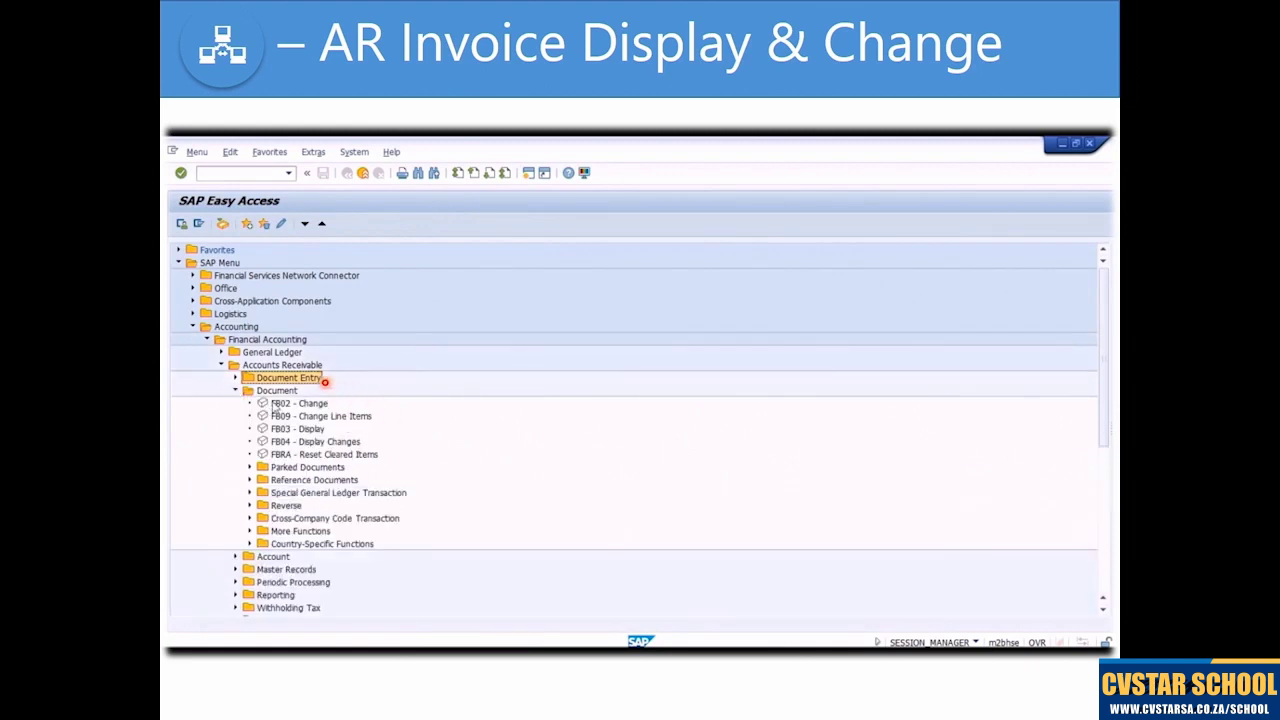
pyautogui.click(282, 403)
pyautogui.click(283, 429)
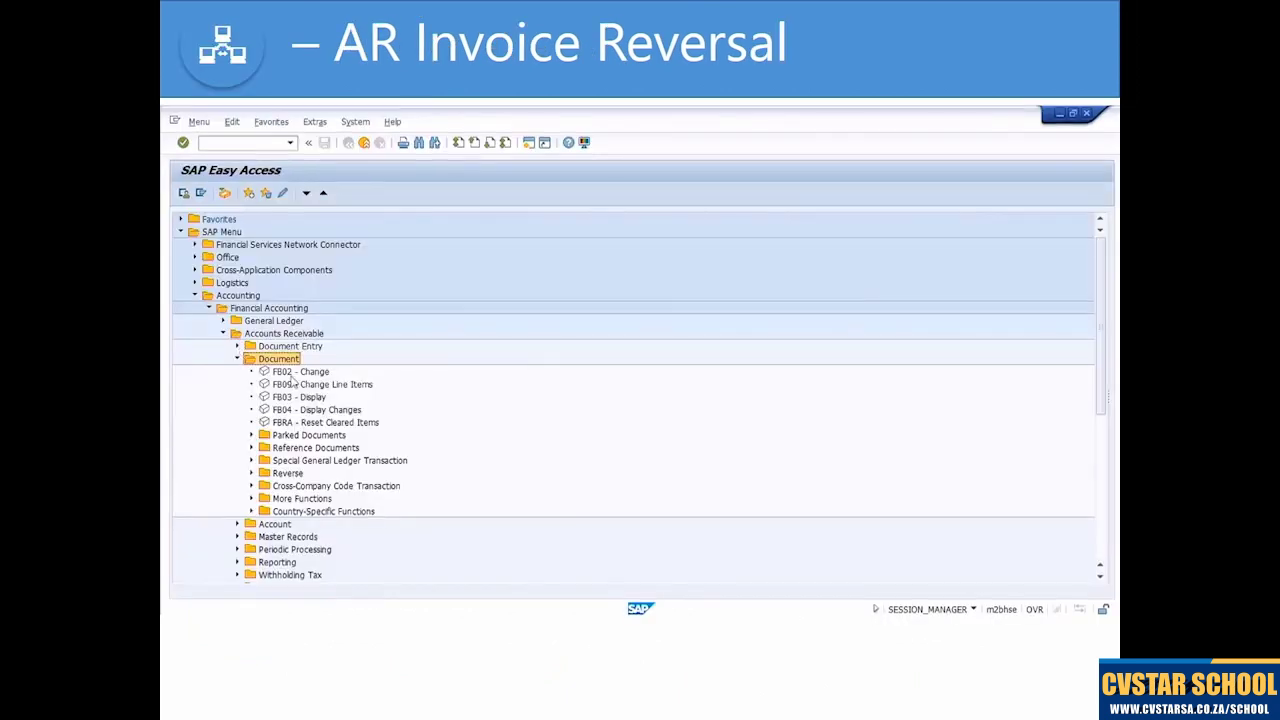
# - Open the FB08 Individual Reversal transaction from the Reverse folder of the Accounts Receivable document functions
pyautogui.click(295, 374)
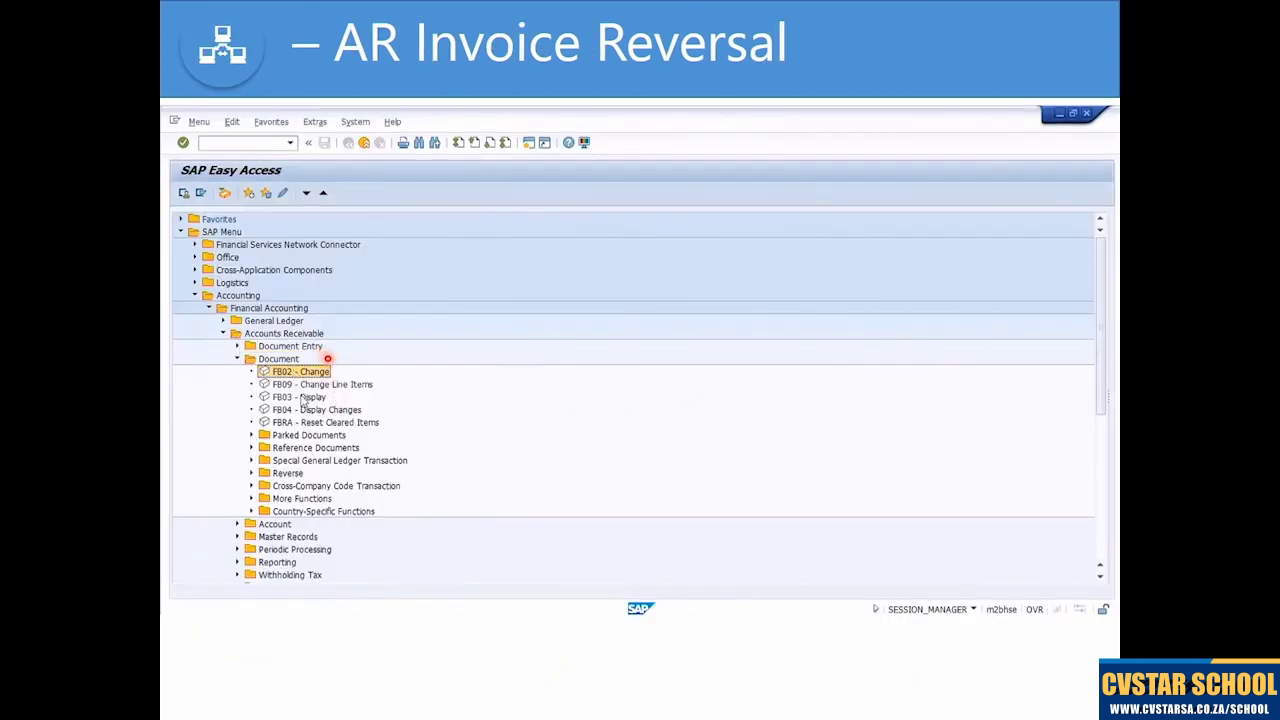
pyautogui.click(303, 398)
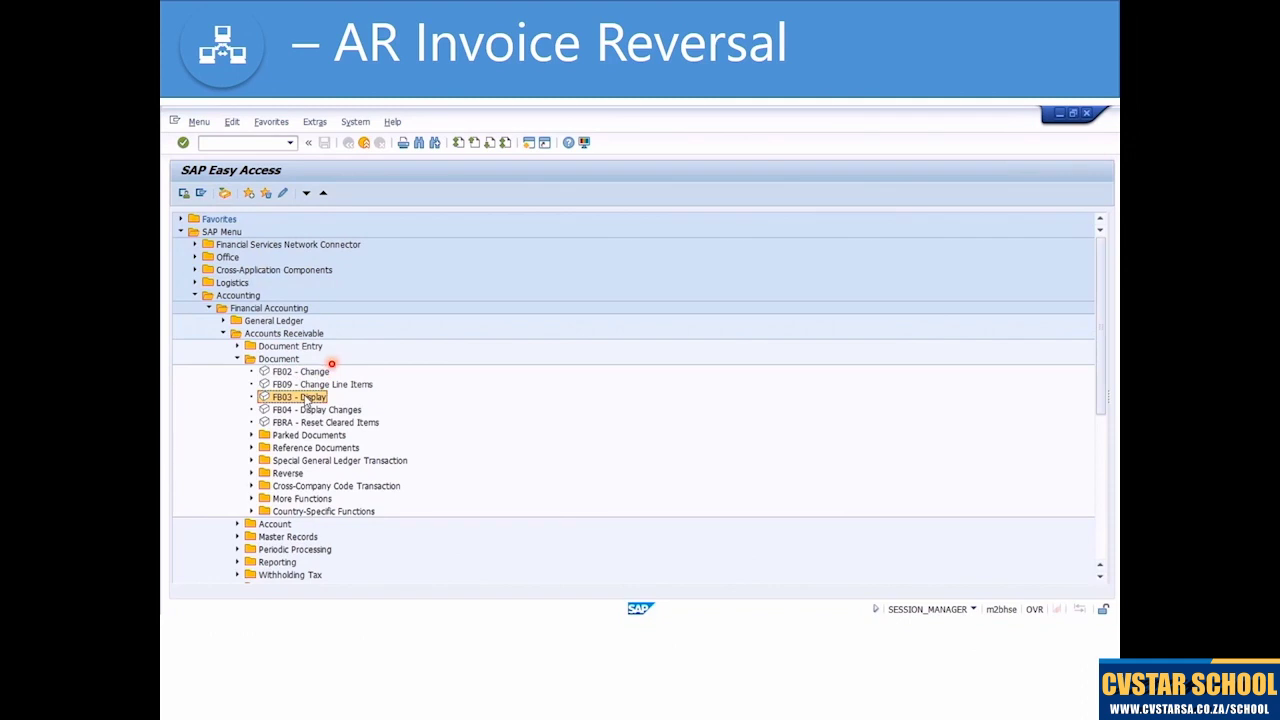
pyautogui.click(287, 474)
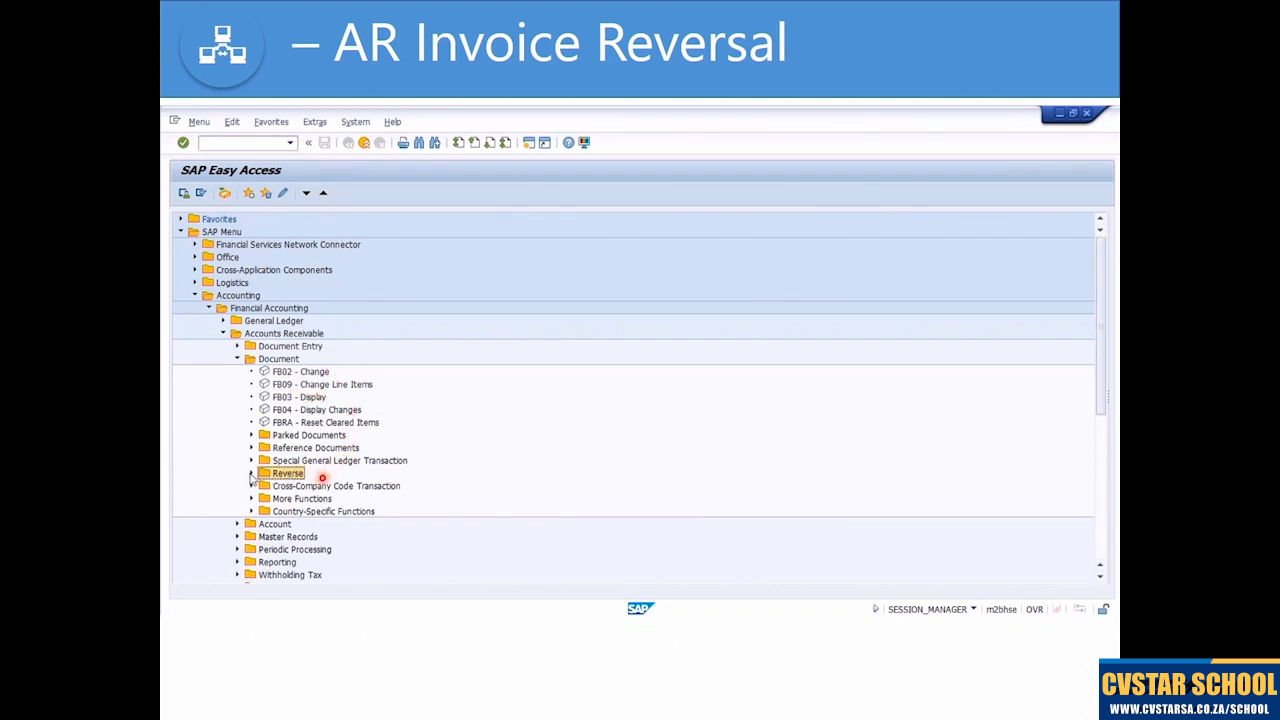
pyautogui.click(251, 474)
pyautogui.click(340, 487)
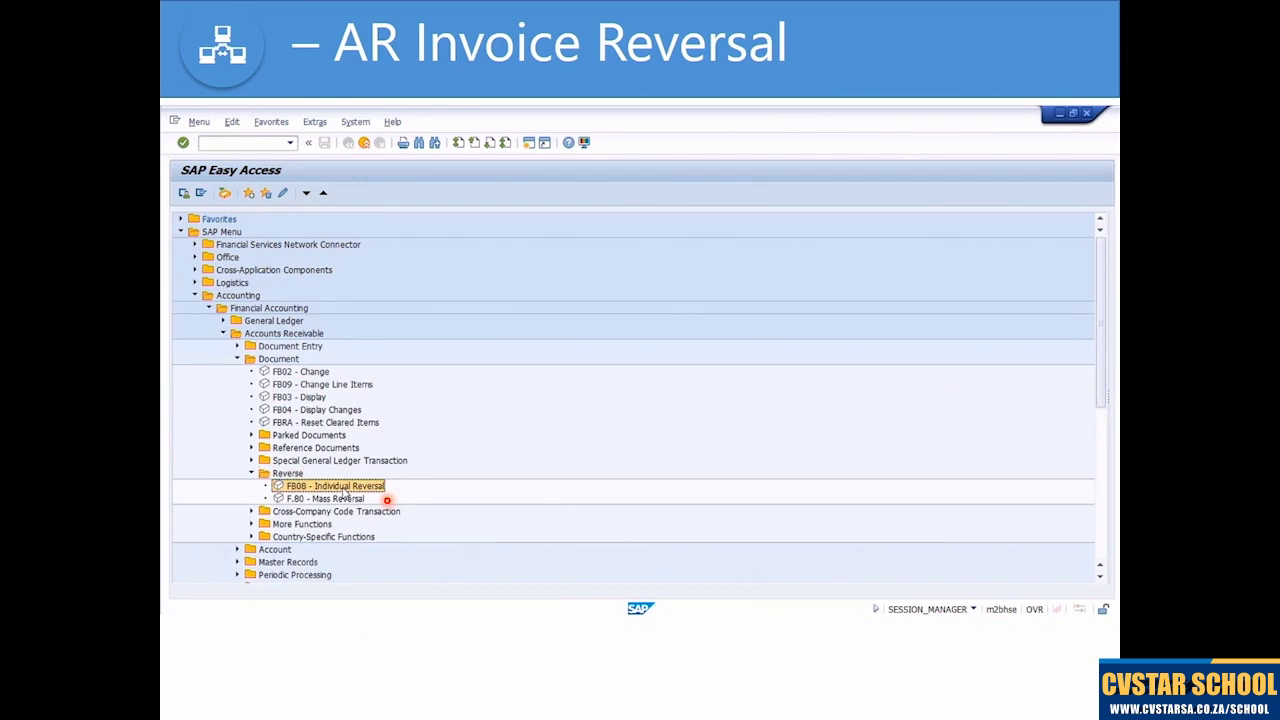
pyautogui.doubleClick(340, 487)
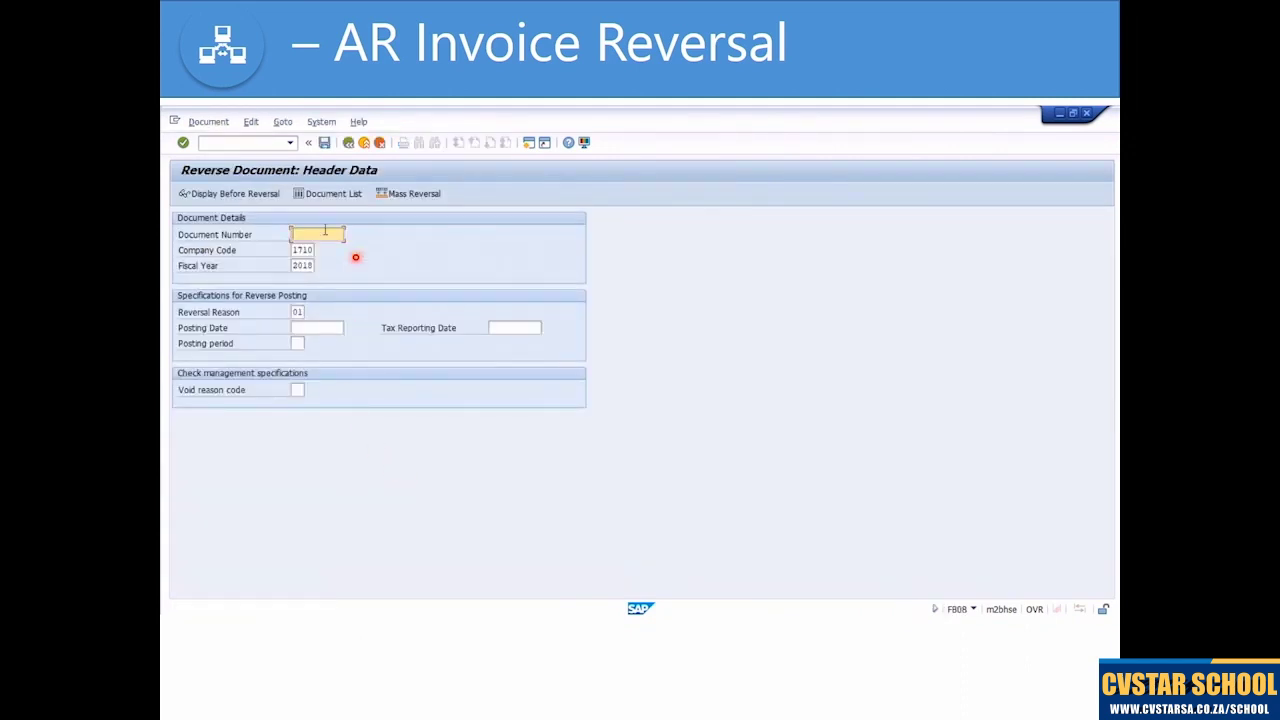
pyautogui.click(325, 231)
pyautogui.click(336, 259)
pyautogui.click(302, 251)
pyautogui.click(302, 265)
pyautogui.click(302, 311)
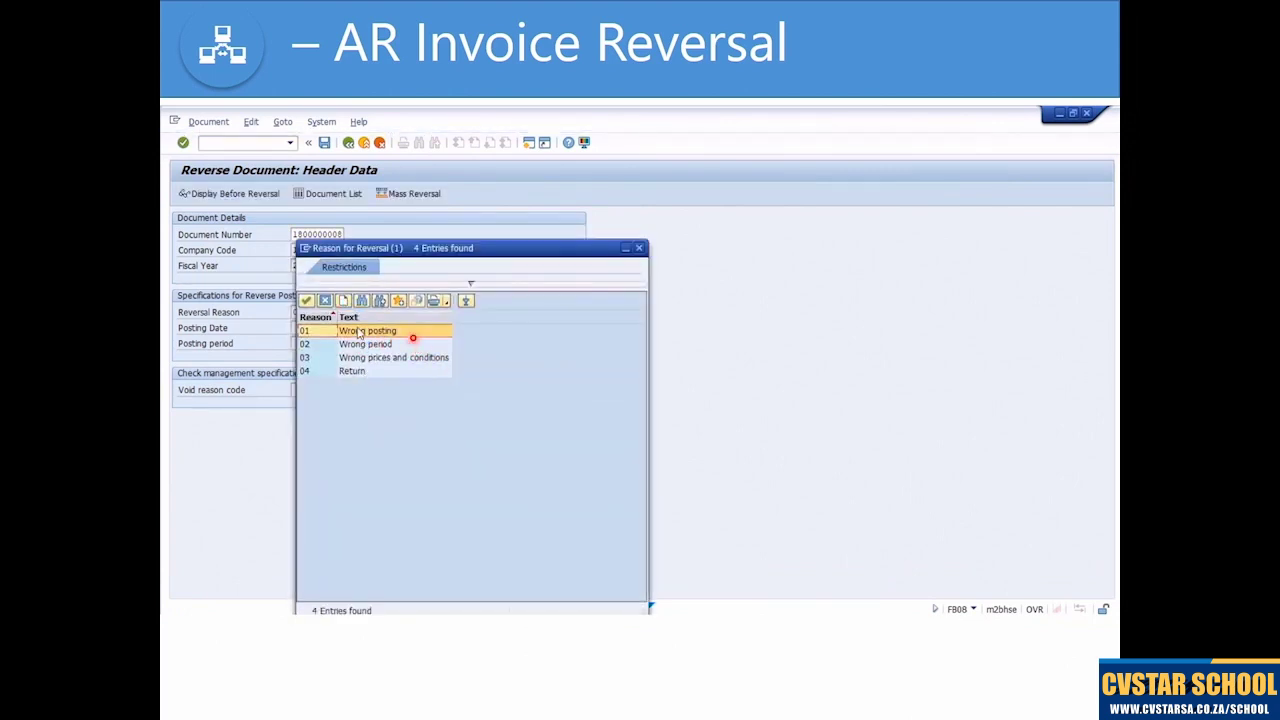
pyautogui.doubleClick(358, 331)
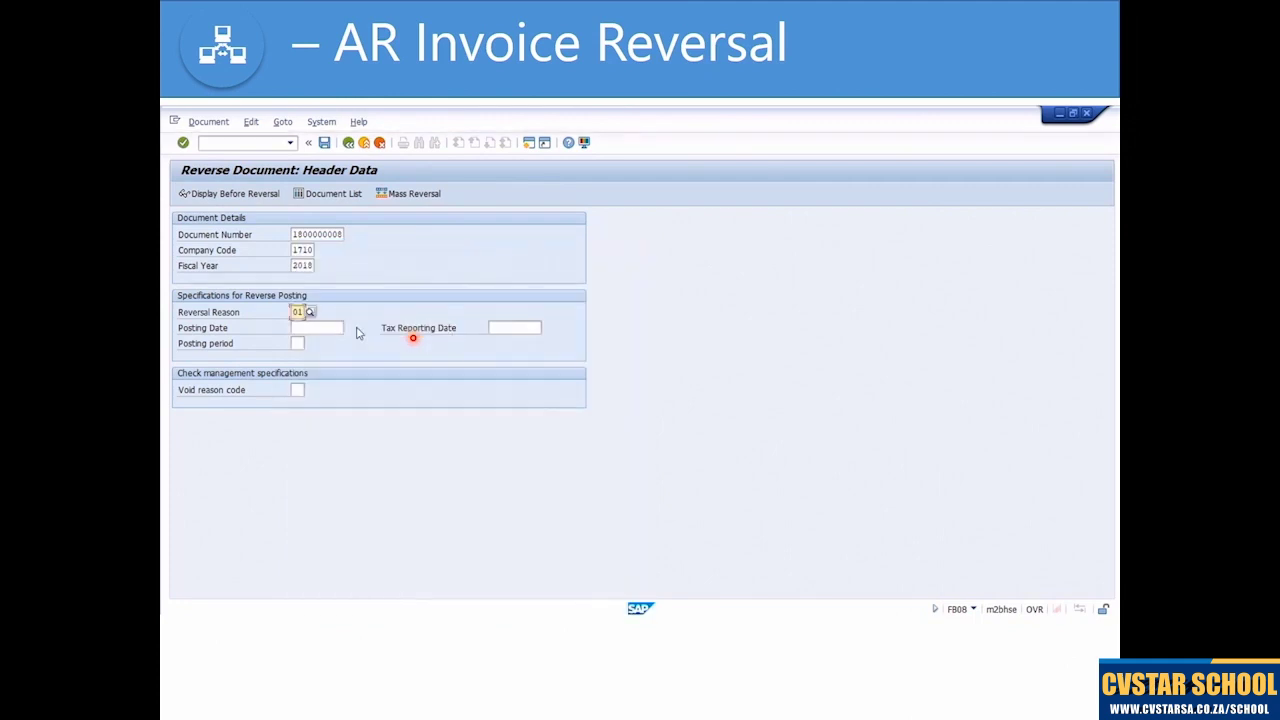
pyautogui.click(310, 328)
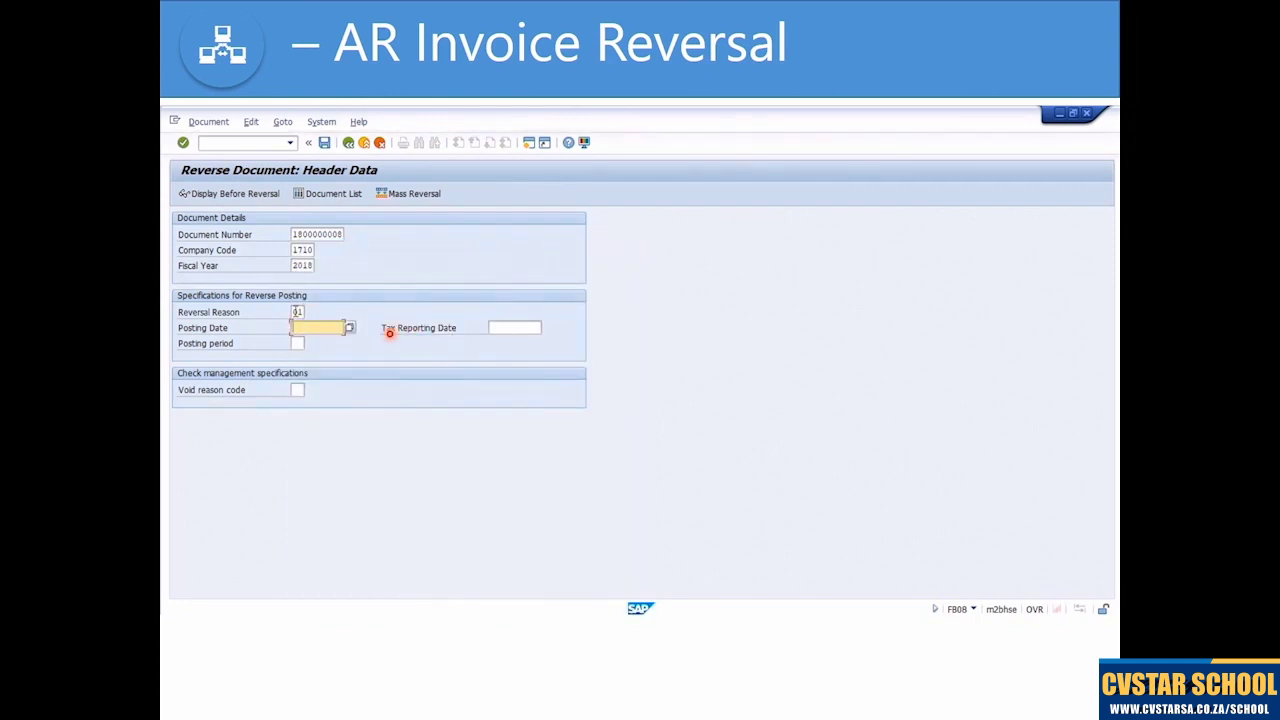
# - Display the invoice before reversal to check its customer and revenue line items, and return to the reversal header data
pyautogui.click(256, 194)
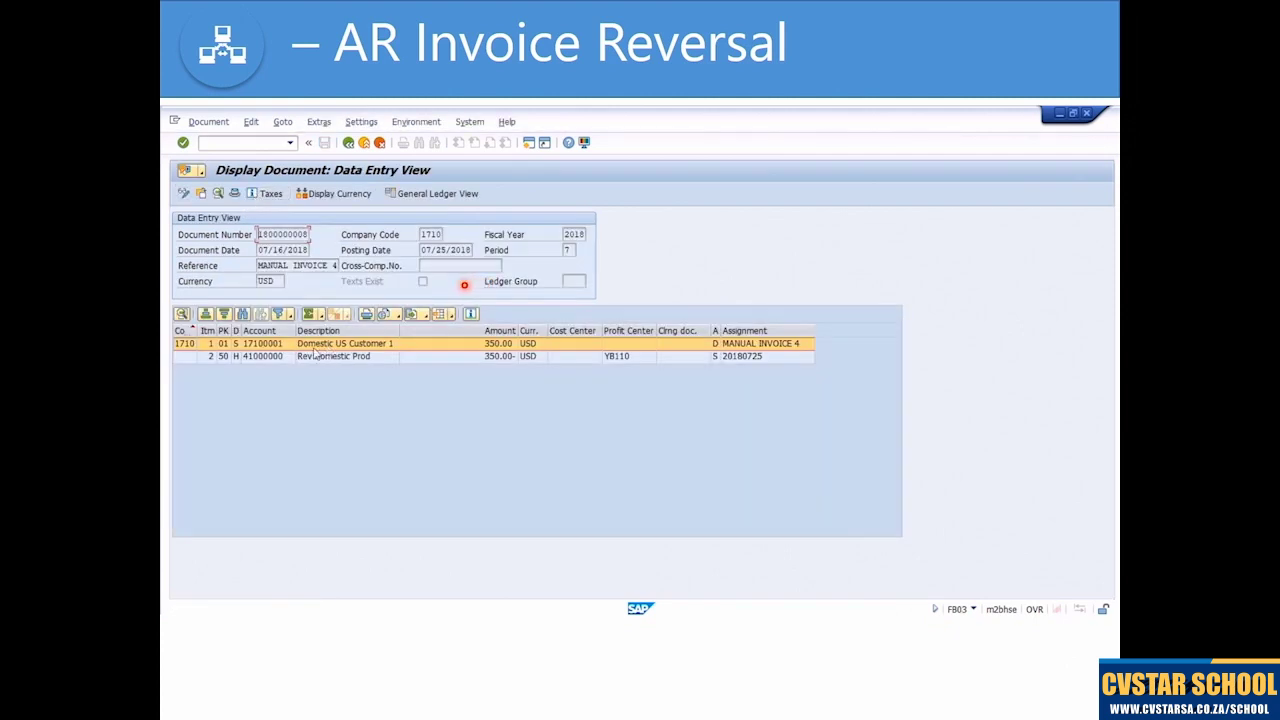
pyautogui.click(267, 357)
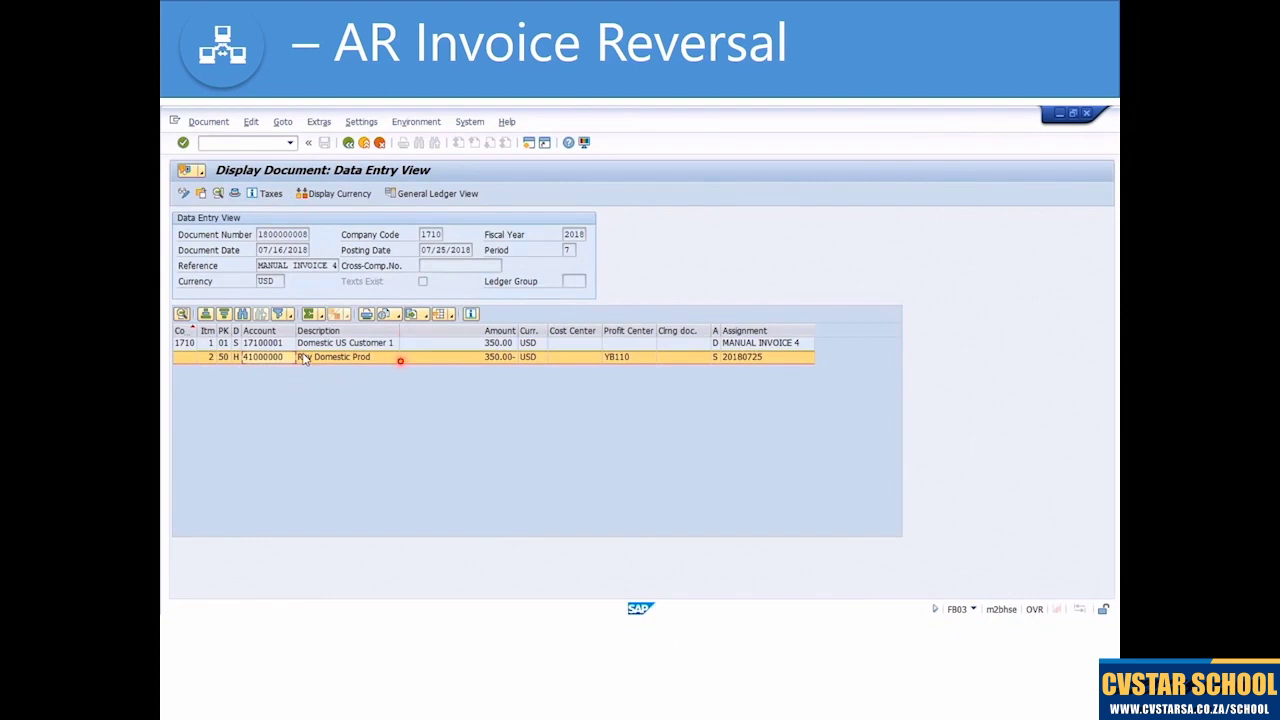
pyautogui.click(349, 143)
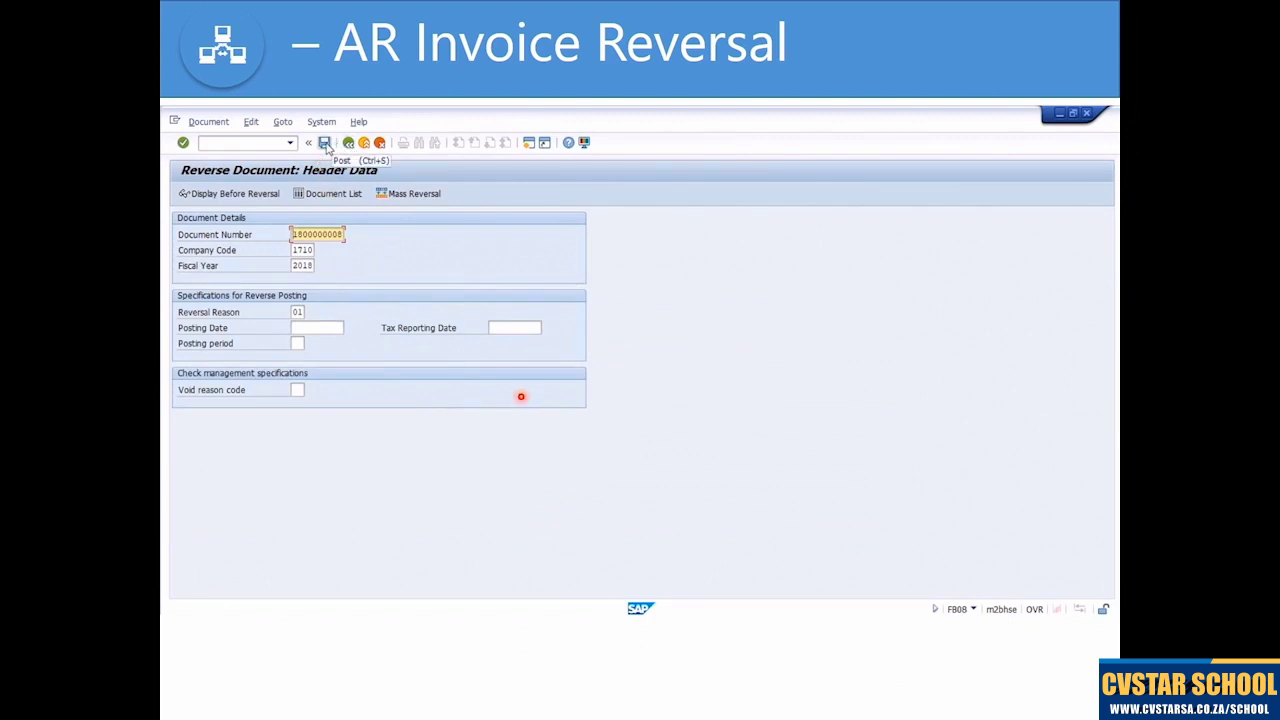
# - Post the reversal of the invoice and exit the reversal transaction
pyautogui.click(325, 143)
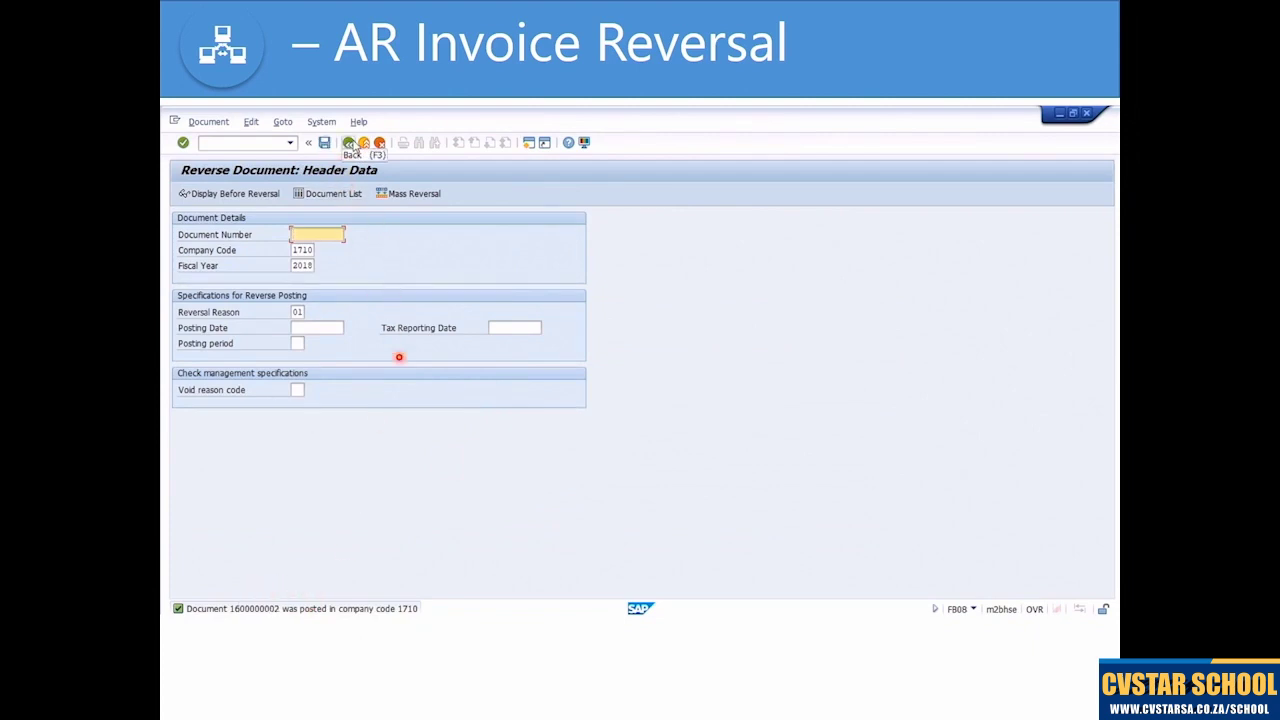
pyautogui.click(348, 143)
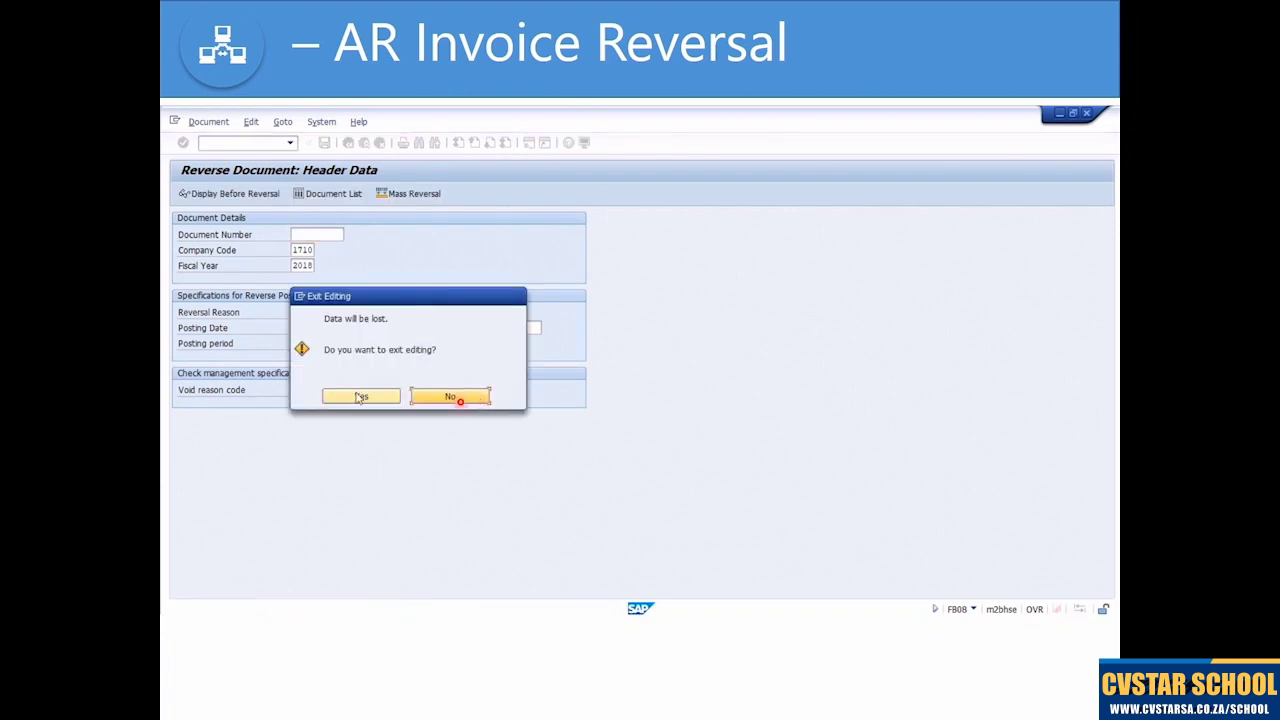
pyautogui.click(360, 397)
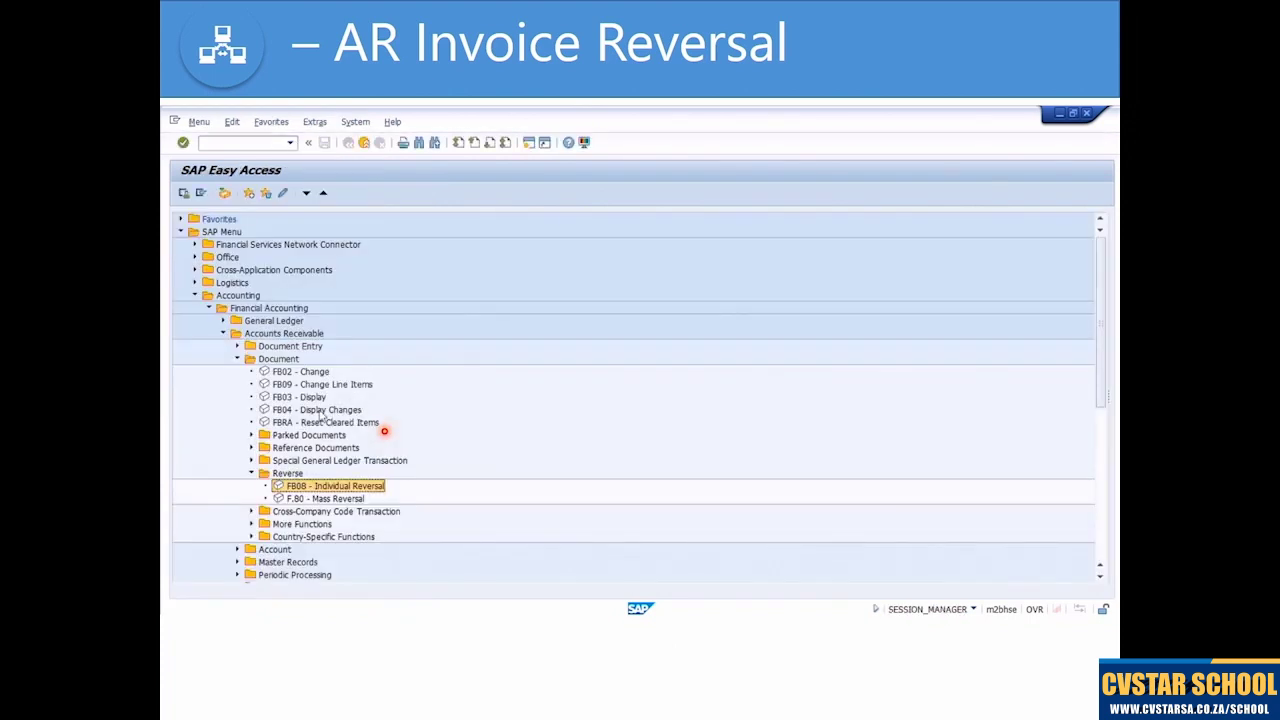
pyautogui.doubleClick(314, 399)
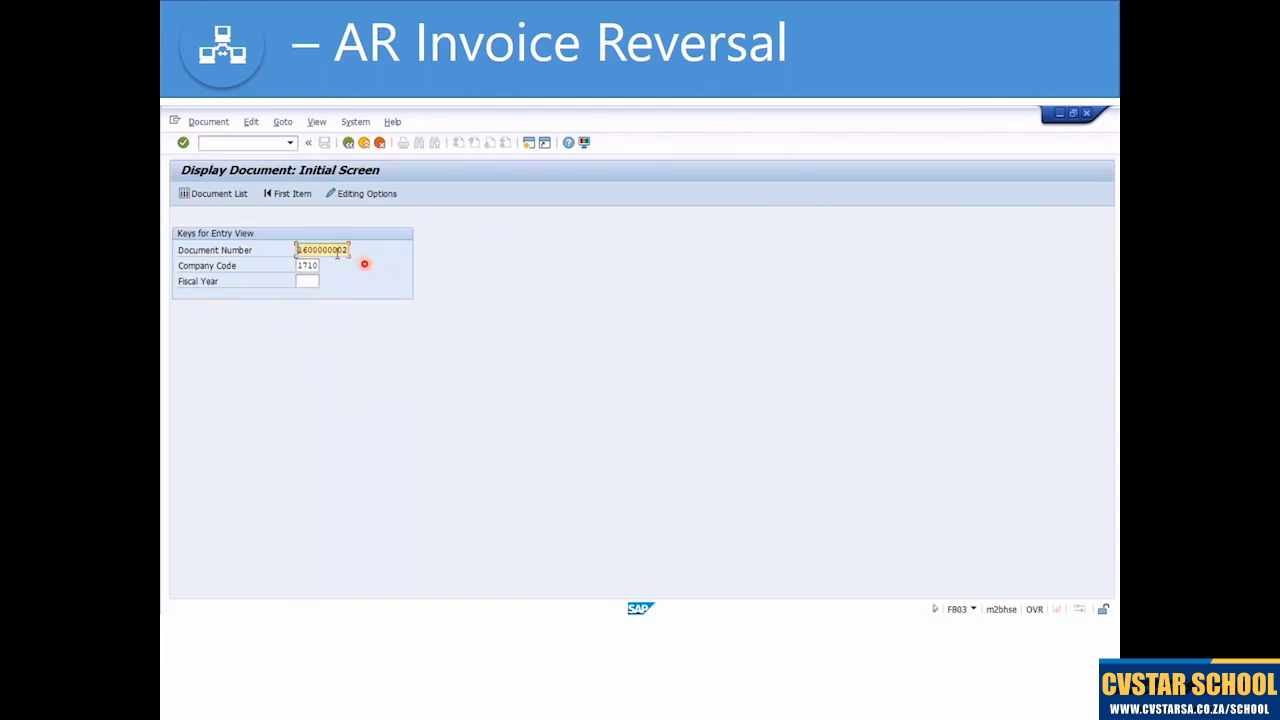
pyautogui.click(303, 281)
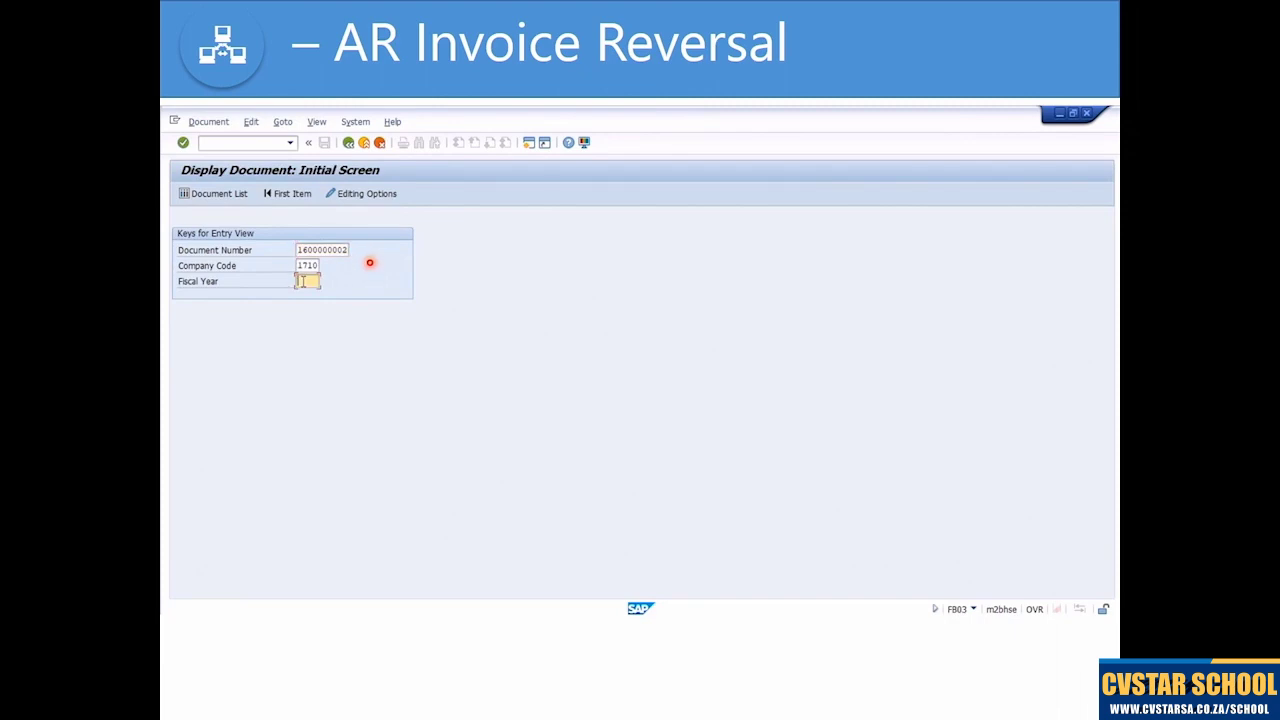
pyautogui.click(308, 294)
pyautogui.press('Return')
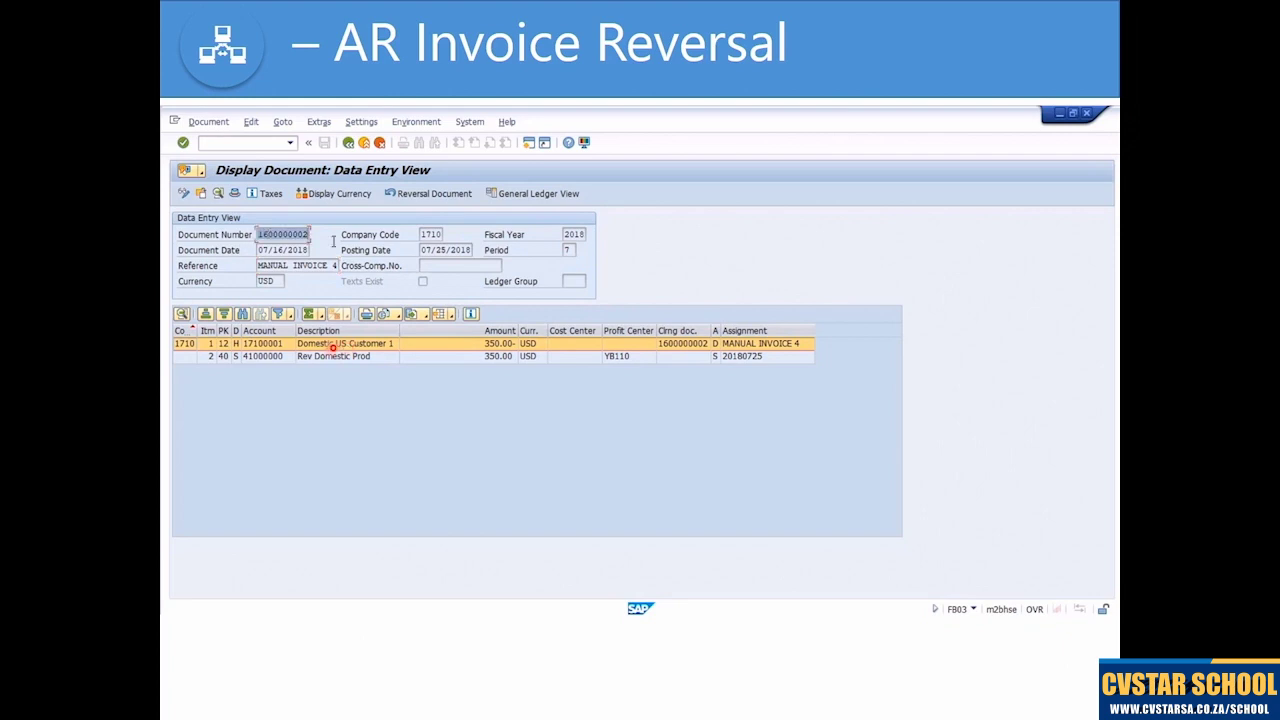
pyautogui.click(259, 361)
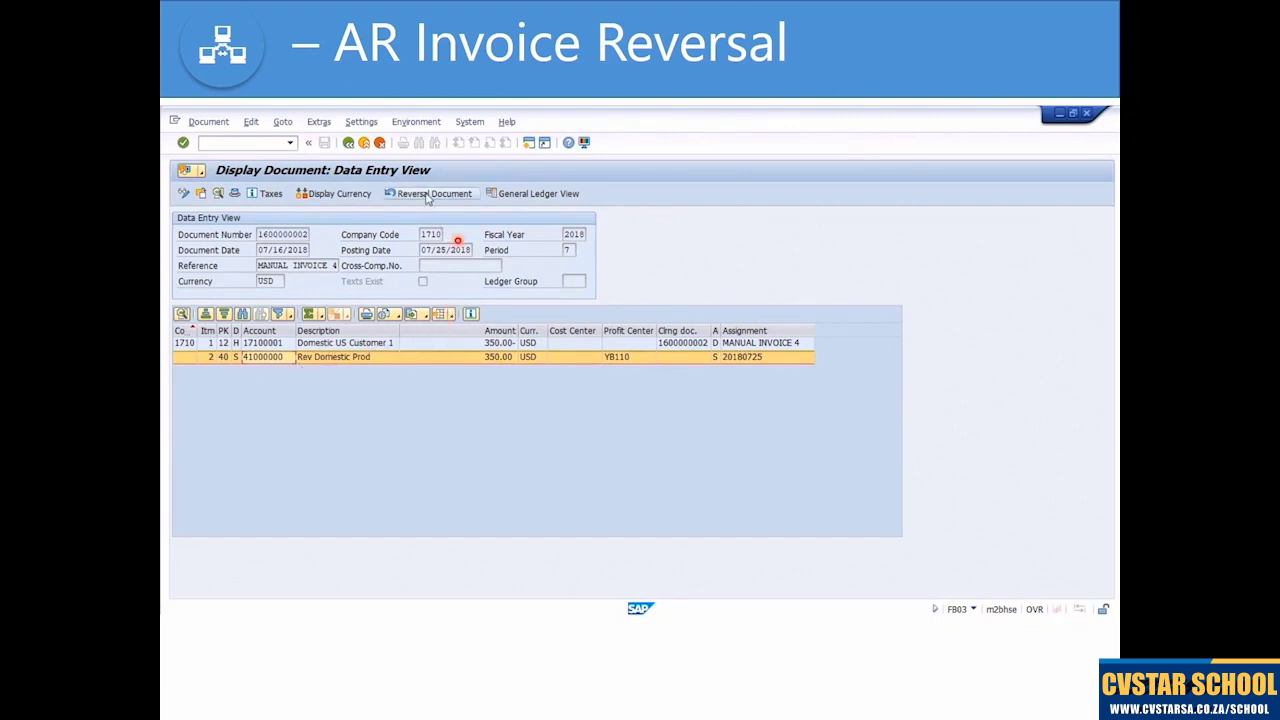
# - Switch between the reversal document and the original invoice to compare posting keys and revenue line items, ending on the original invoice
pyautogui.click(428, 194)
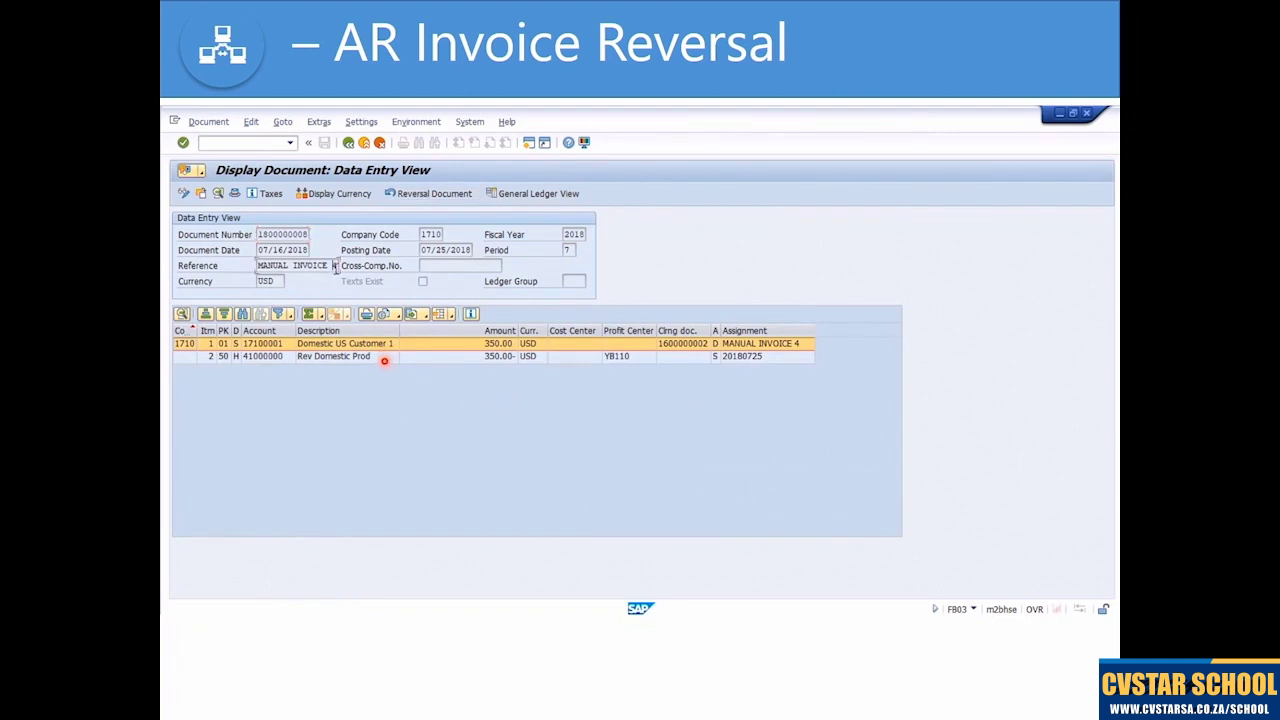
pyautogui.click(265, 358)
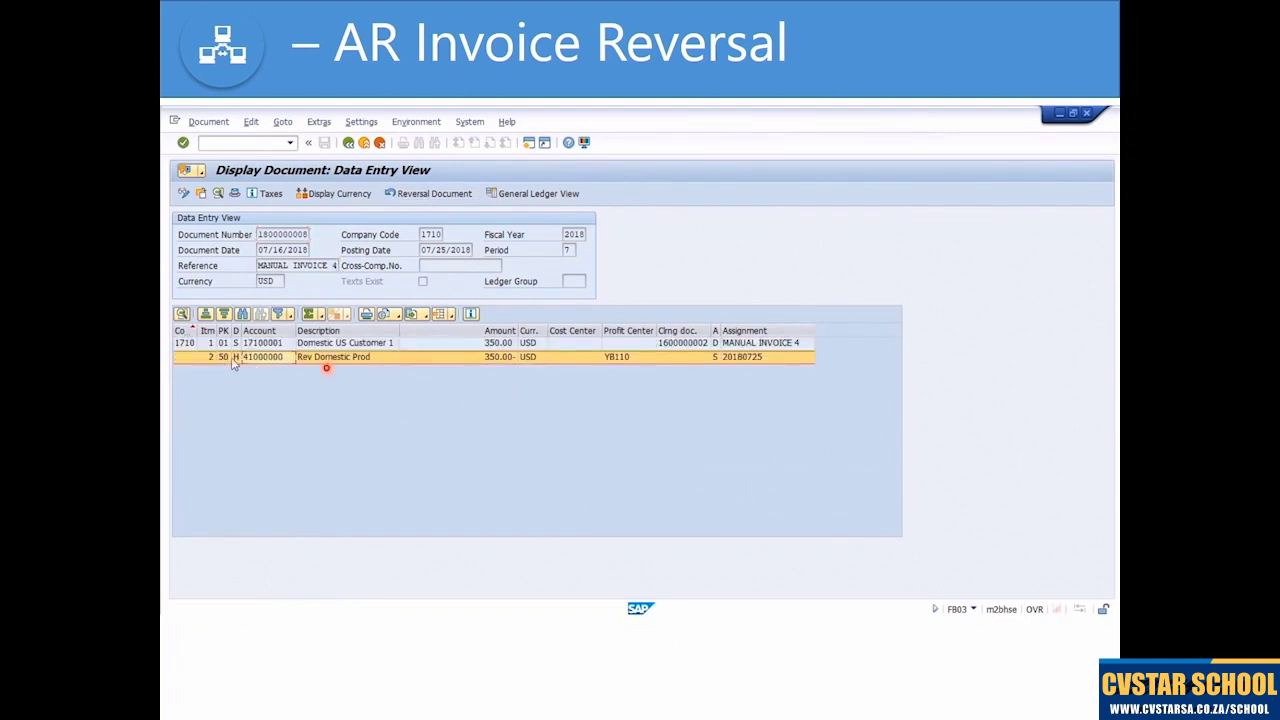
pyautogui.click(408, 195)
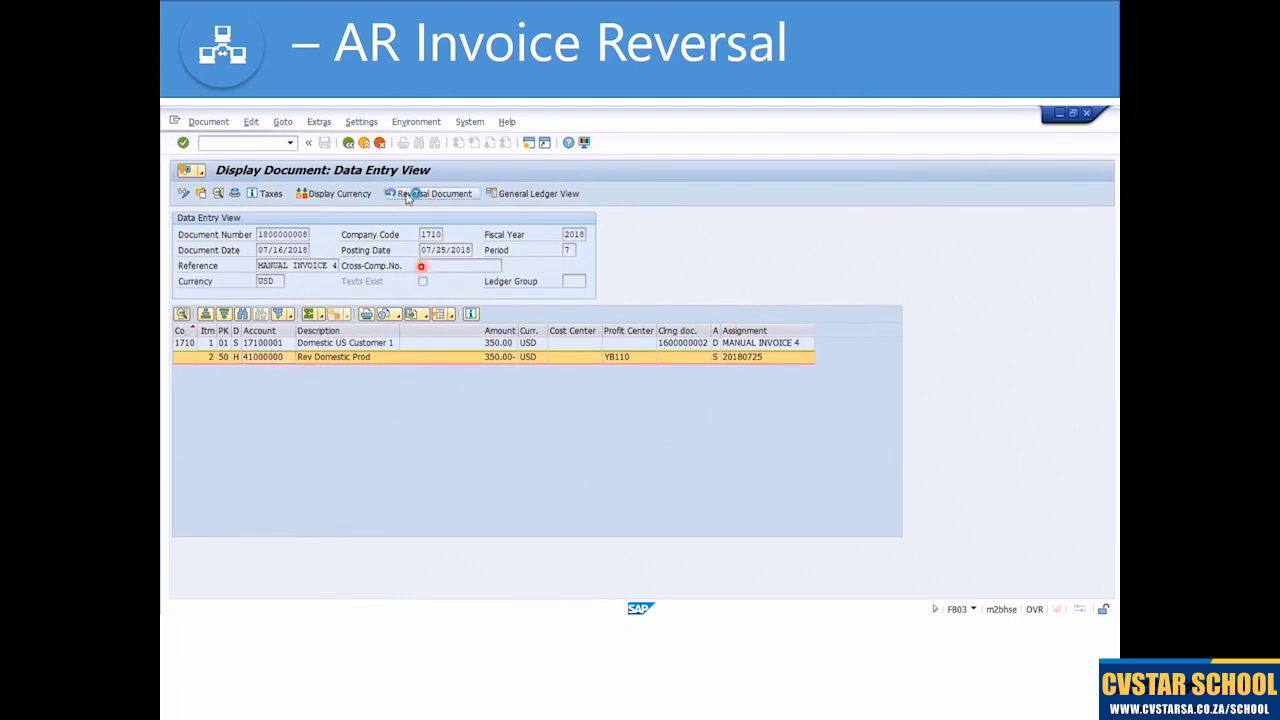
pyautogui.click(316, 366)
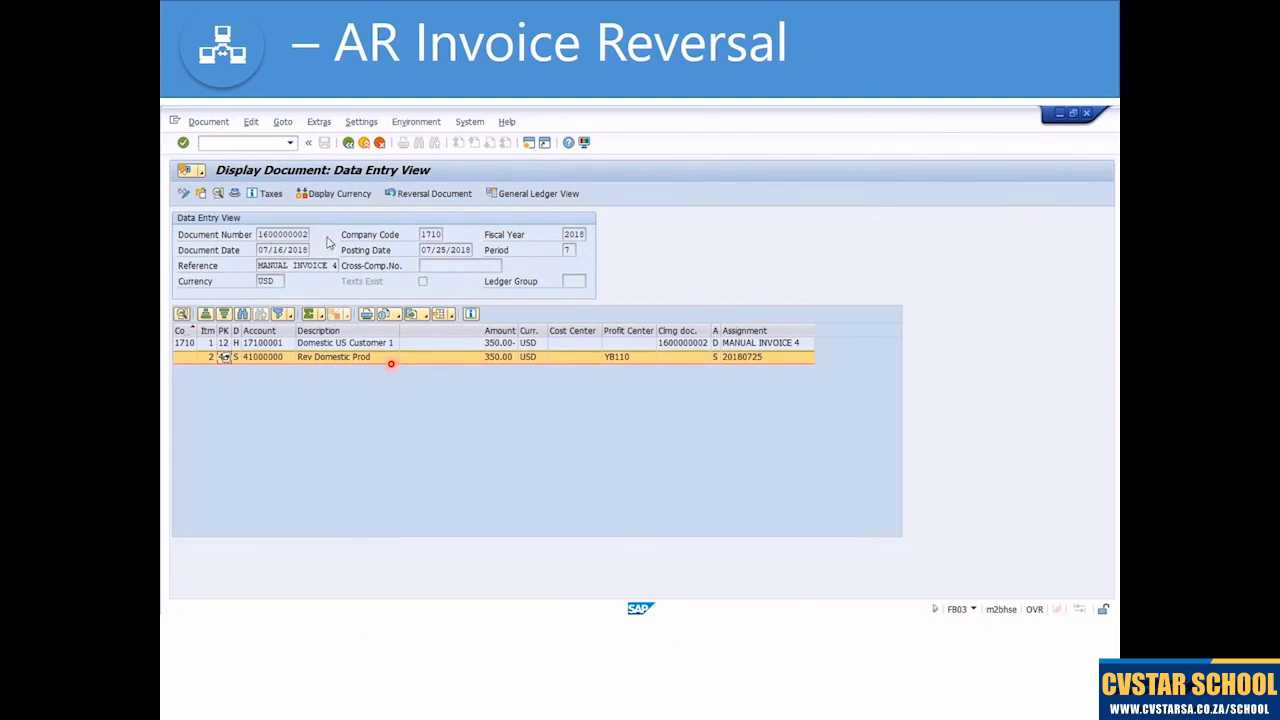
pyautogui.click(453, 206)
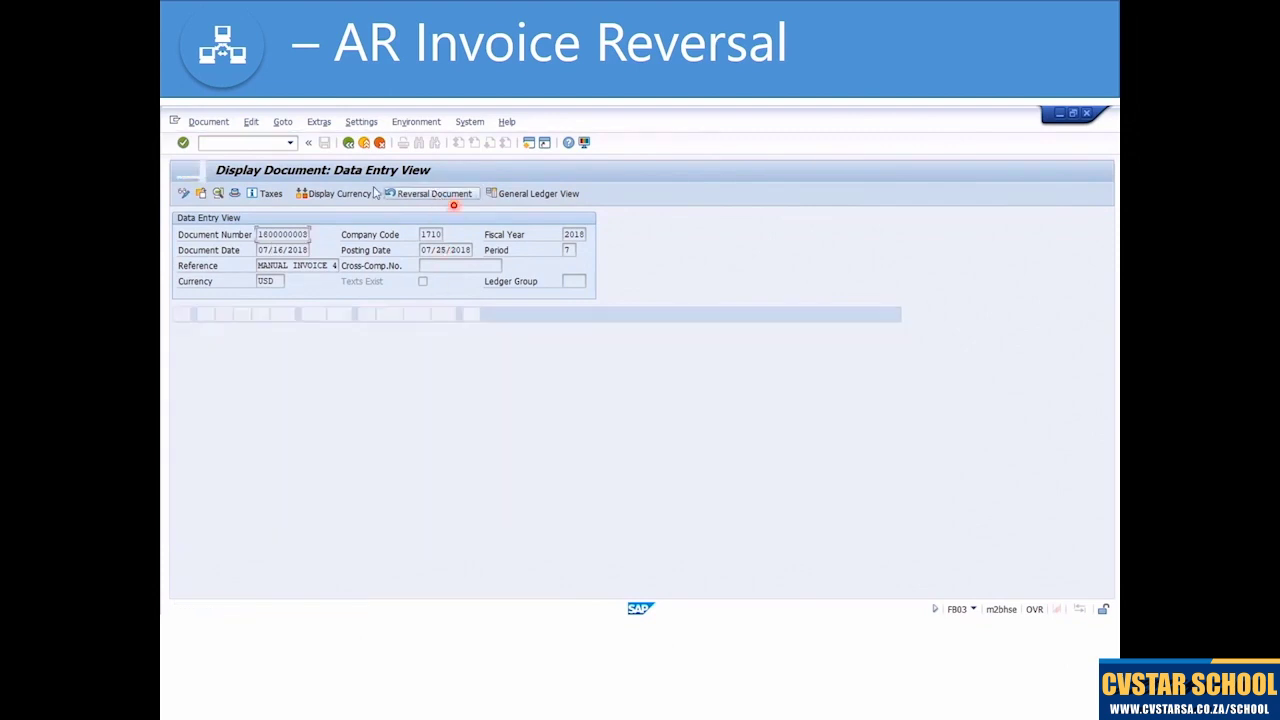
# - Examine the original invoice's document header for its reference and reversing document number, and leave the document display
pyautogui.click(235, 194)
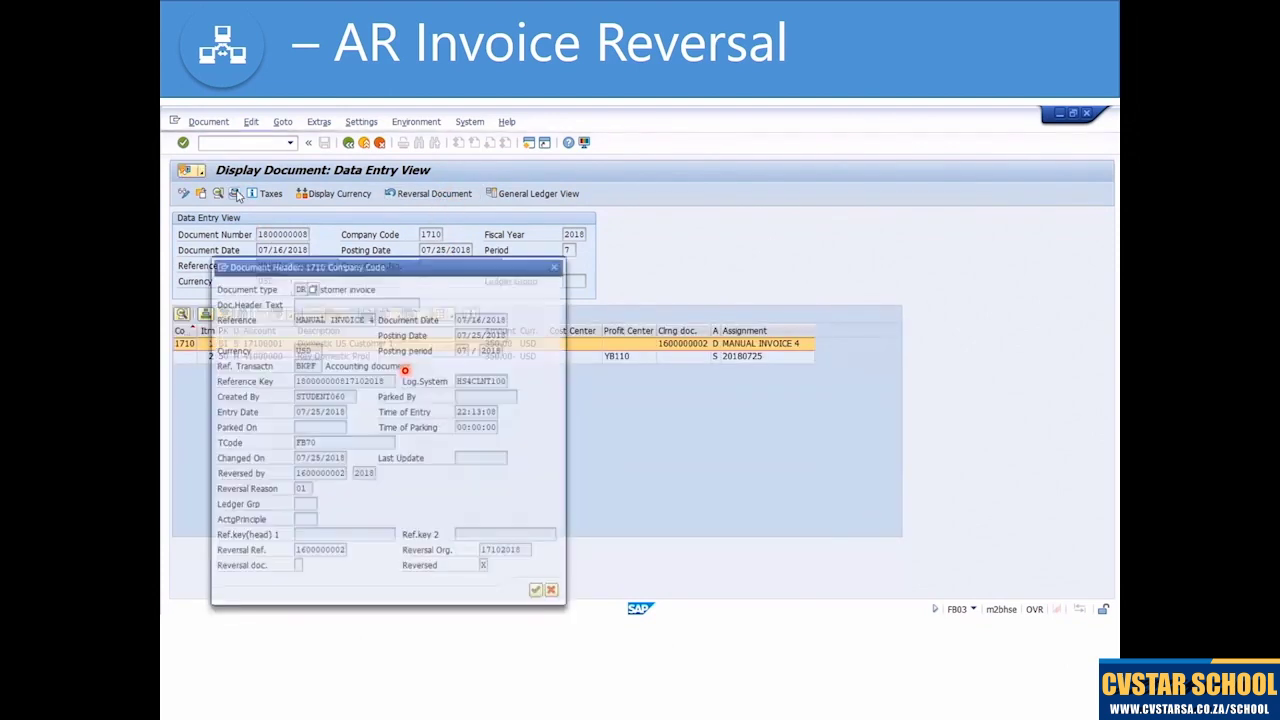
pyautogui.moveTo(401, 268); pyautogui.dragTo(425, 188)
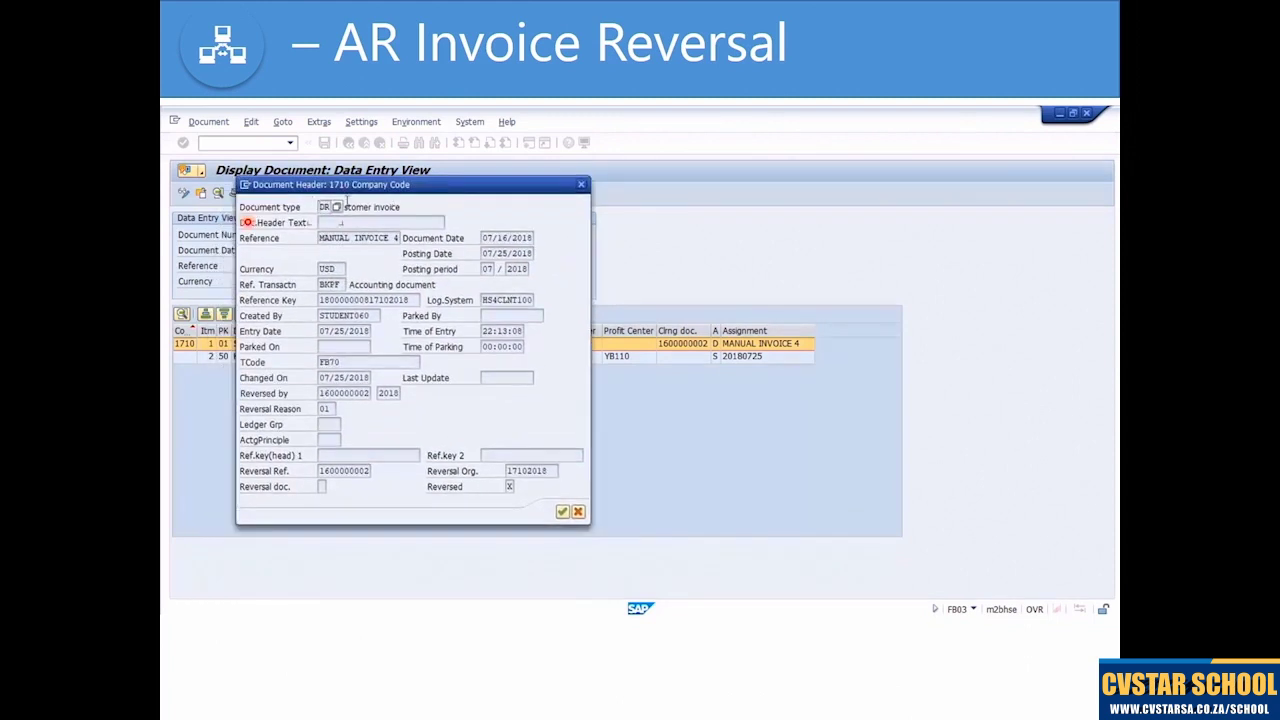
pyautogui.click(395, 238)
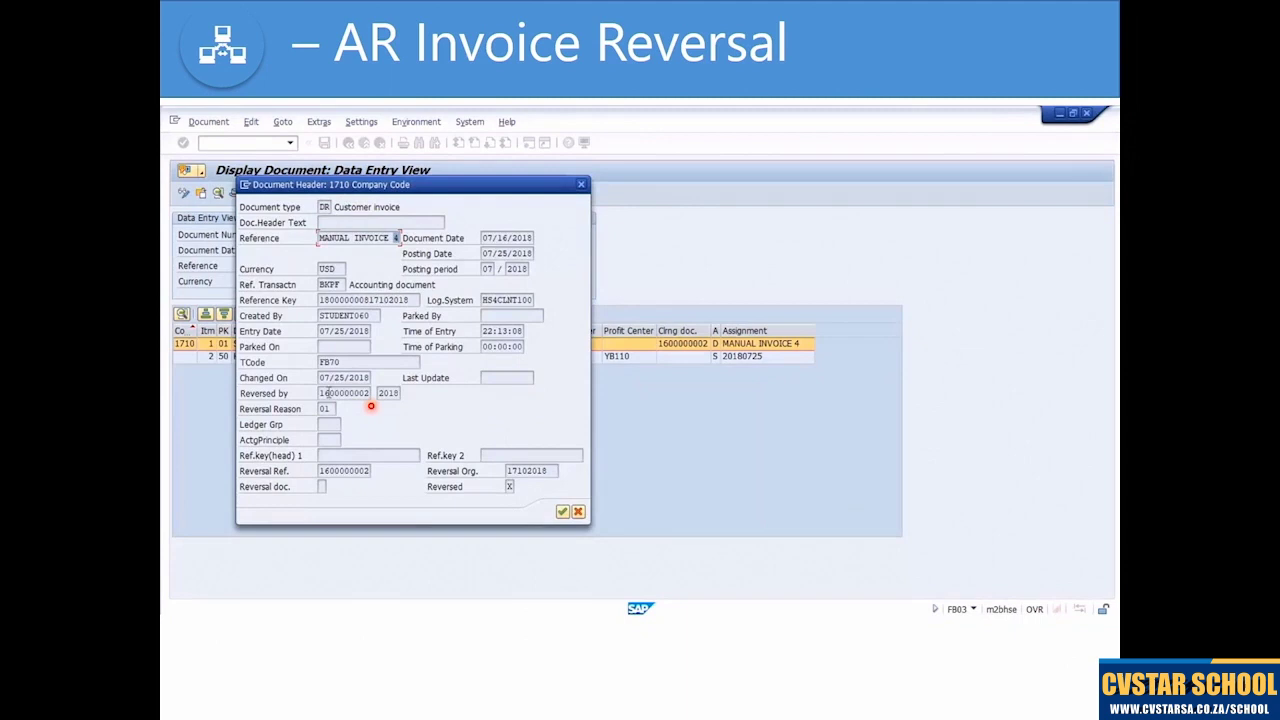
pyautogui.moveTo(318, 393); pyautogui.dragTo(376, 397)
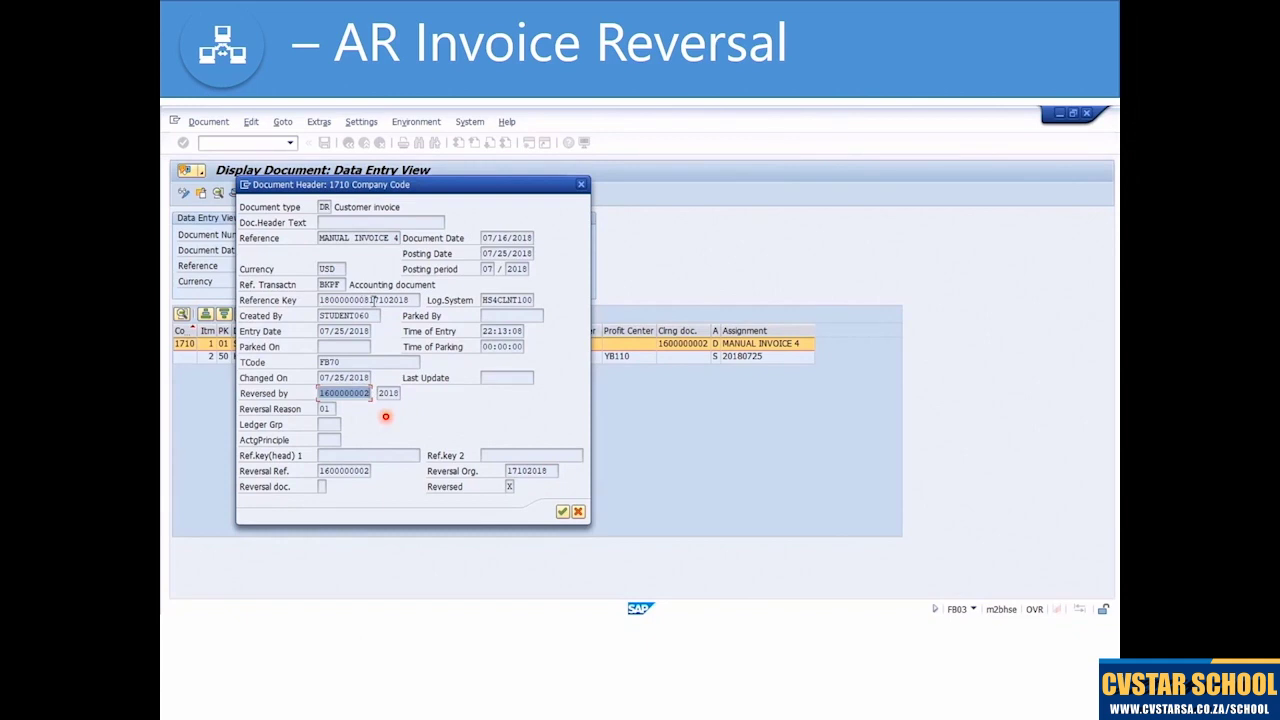
pyautogui.click(562, 512)
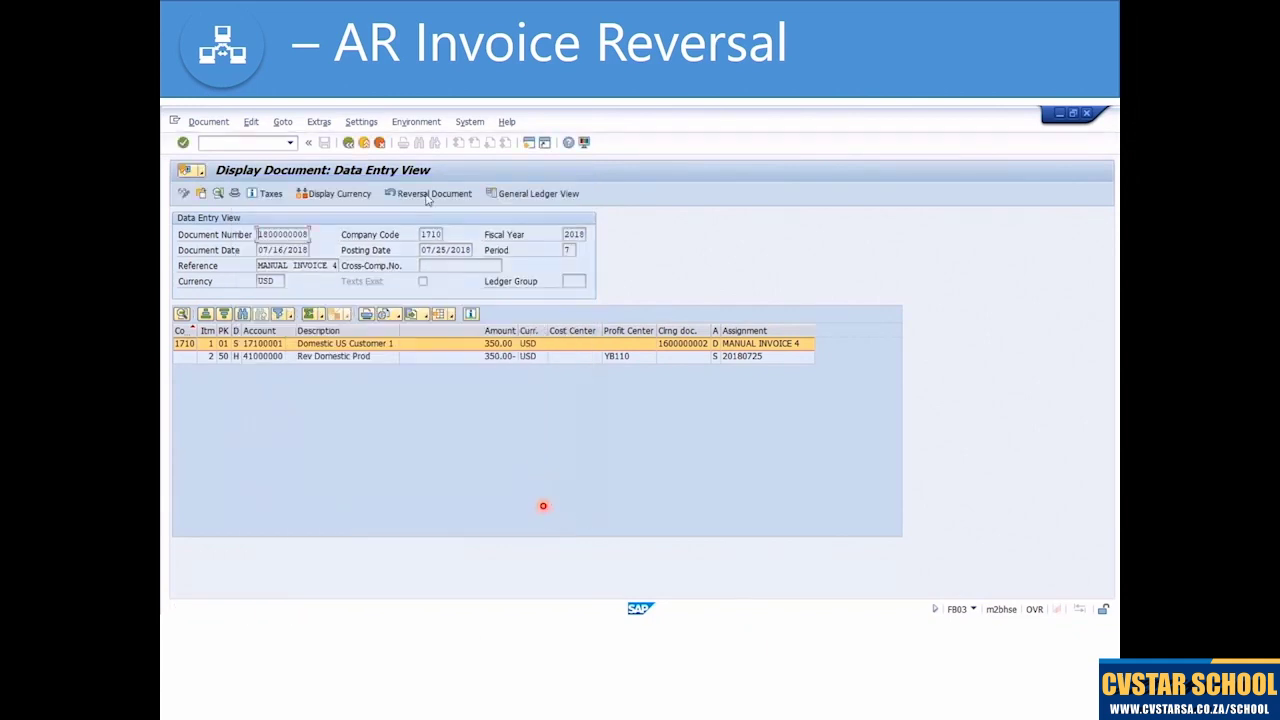
pyautogui.click(352, 145)
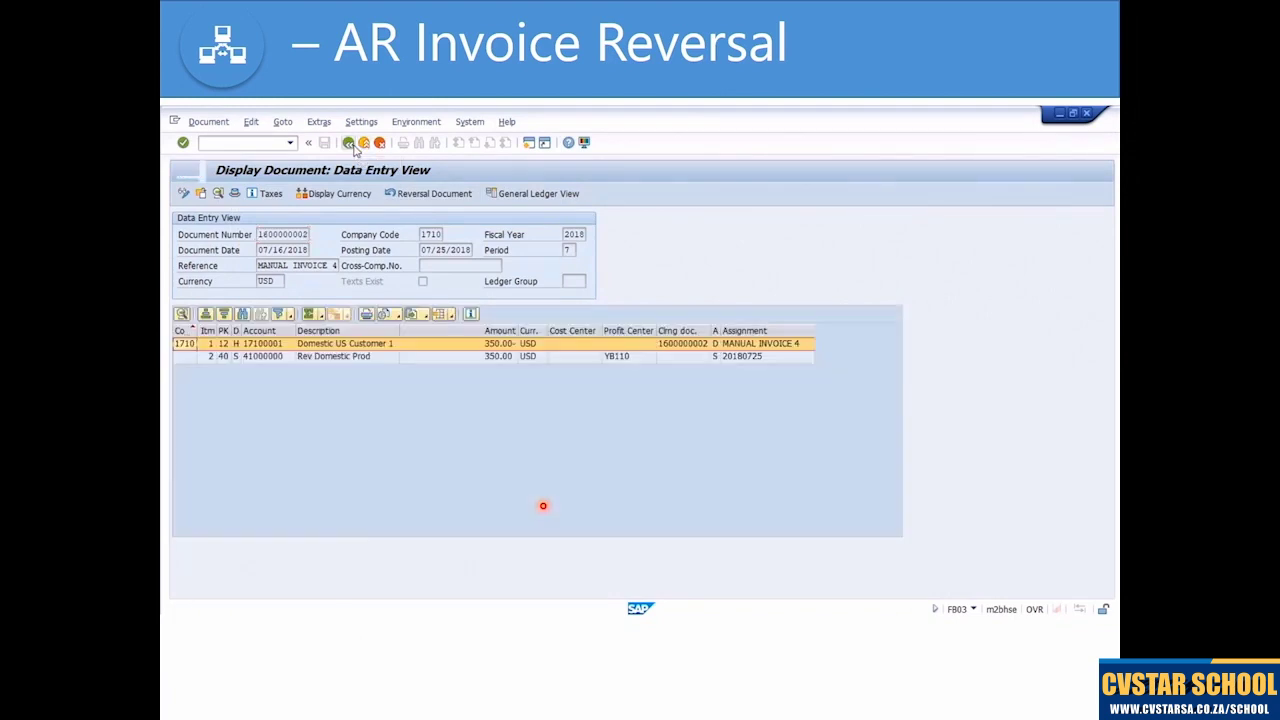
pyautogui.click(364, 144)
pyautogui.click(366, 146)
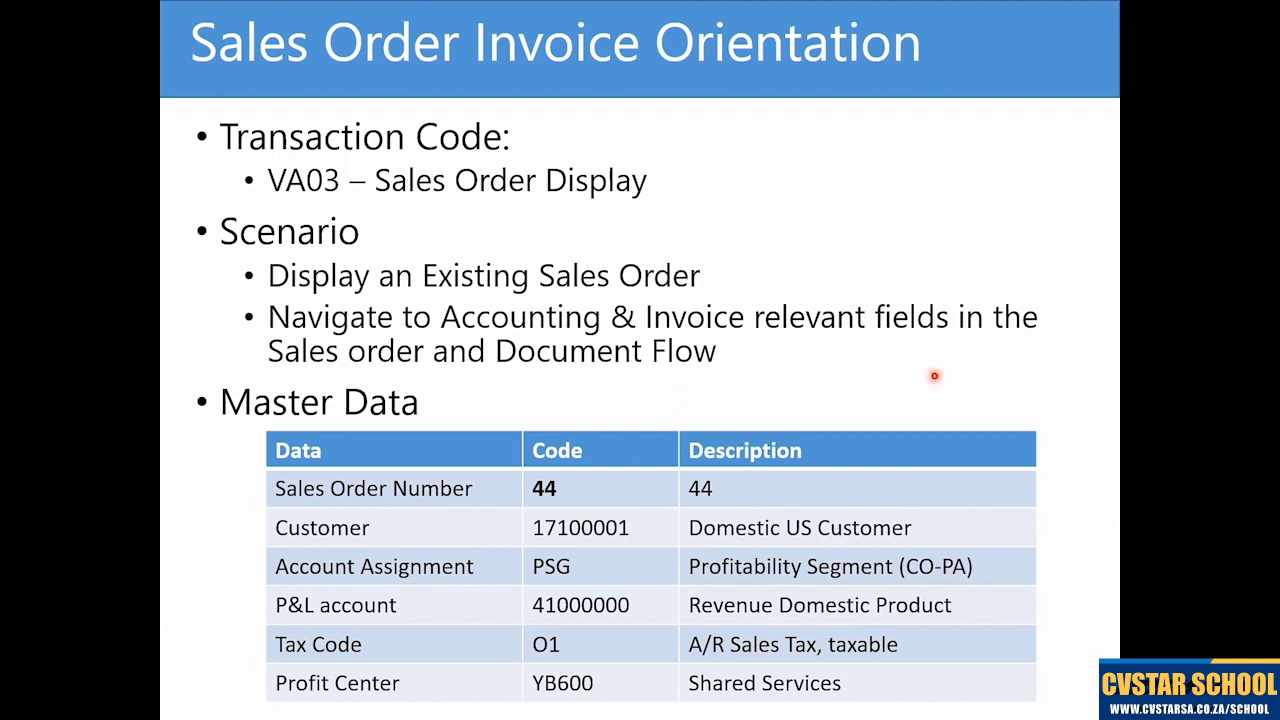
pyautogui.press('Right')
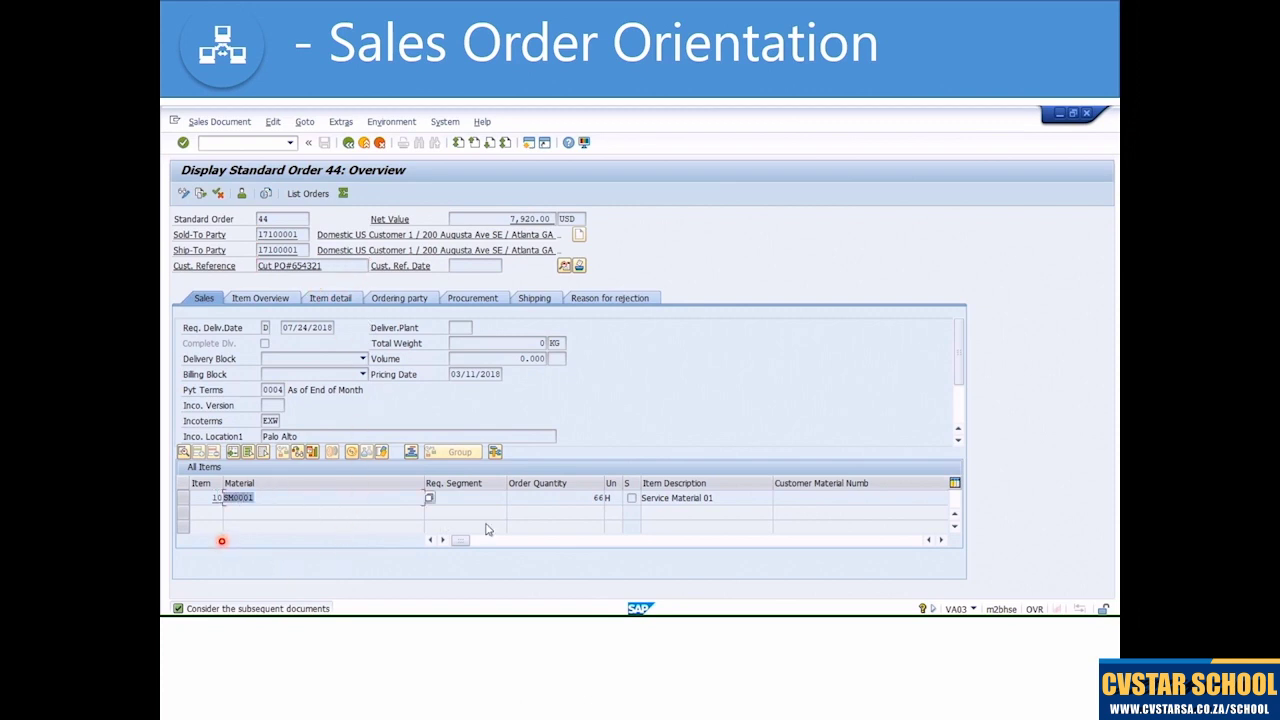
# - Check the item's order quantity and description in standard order 44, and review order type, sales area and currency in its header sales data
pyautogui.moveTo(511, 498); pyautogui.dragTo(613, 531)
pyautogui.click(628, 497)
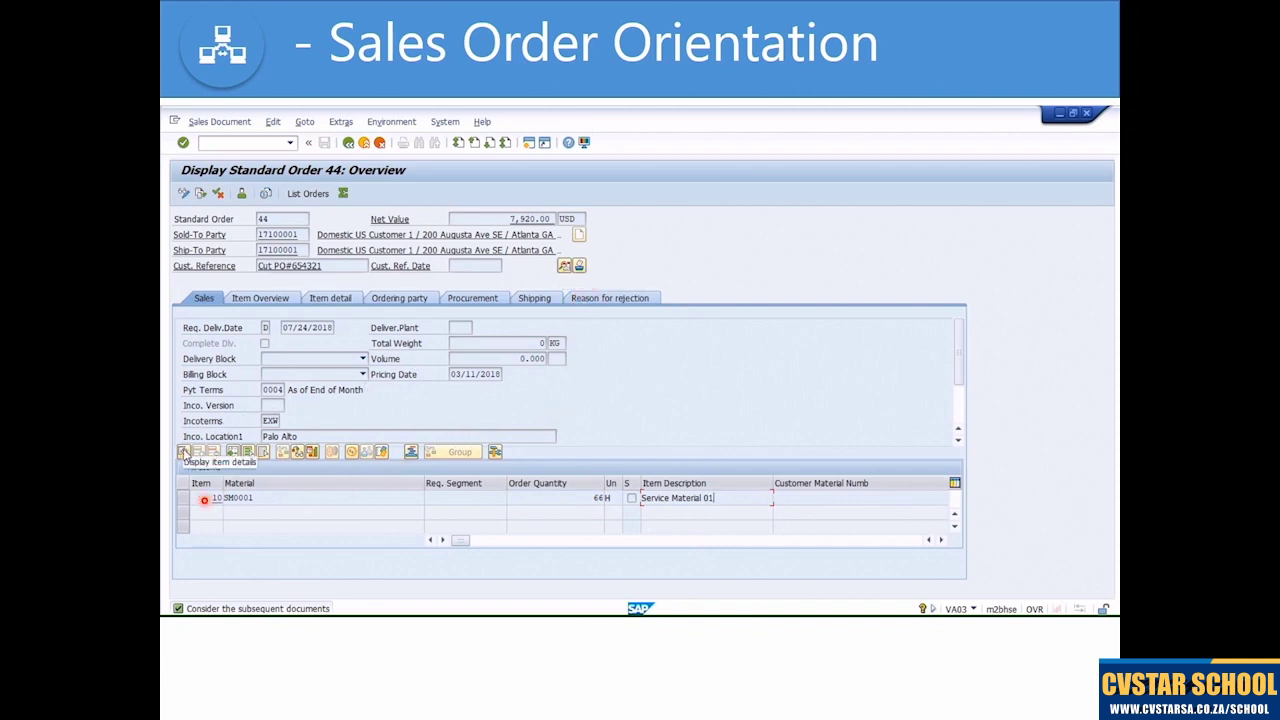
pyautogui.click(565, 267)
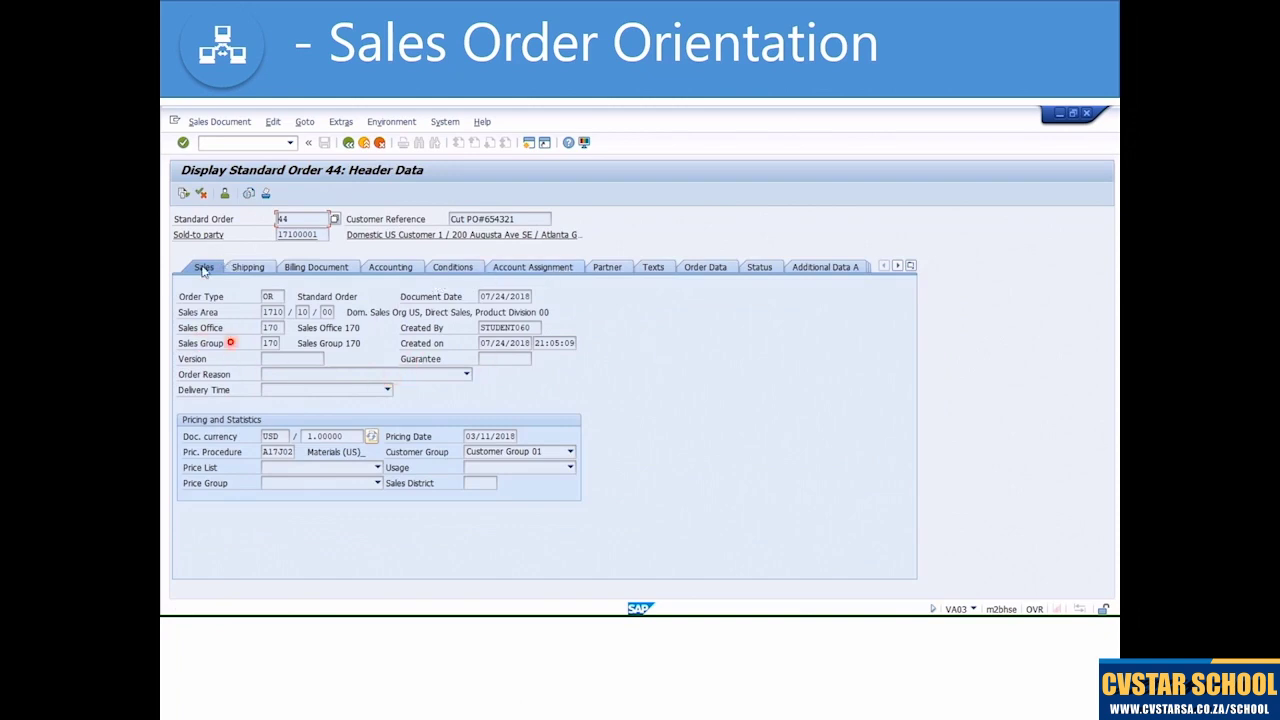
pyautogui.click(268, 297)
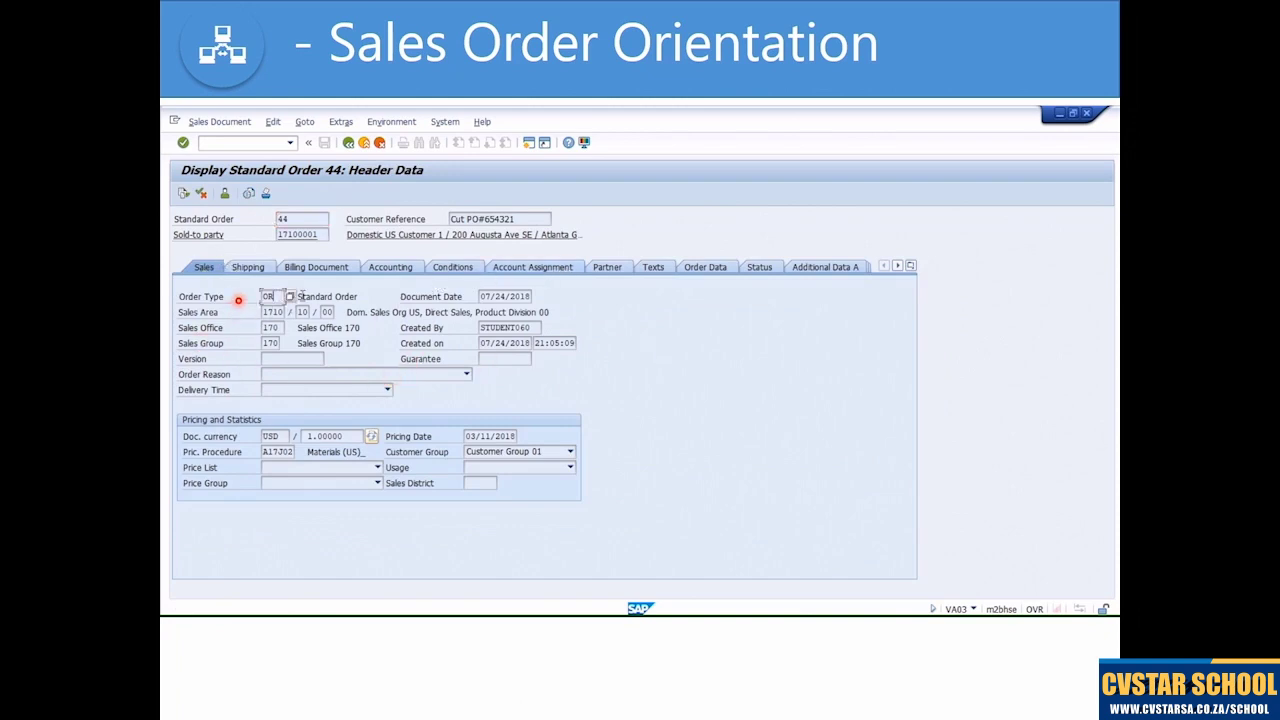
pyautogui.press('Tab')
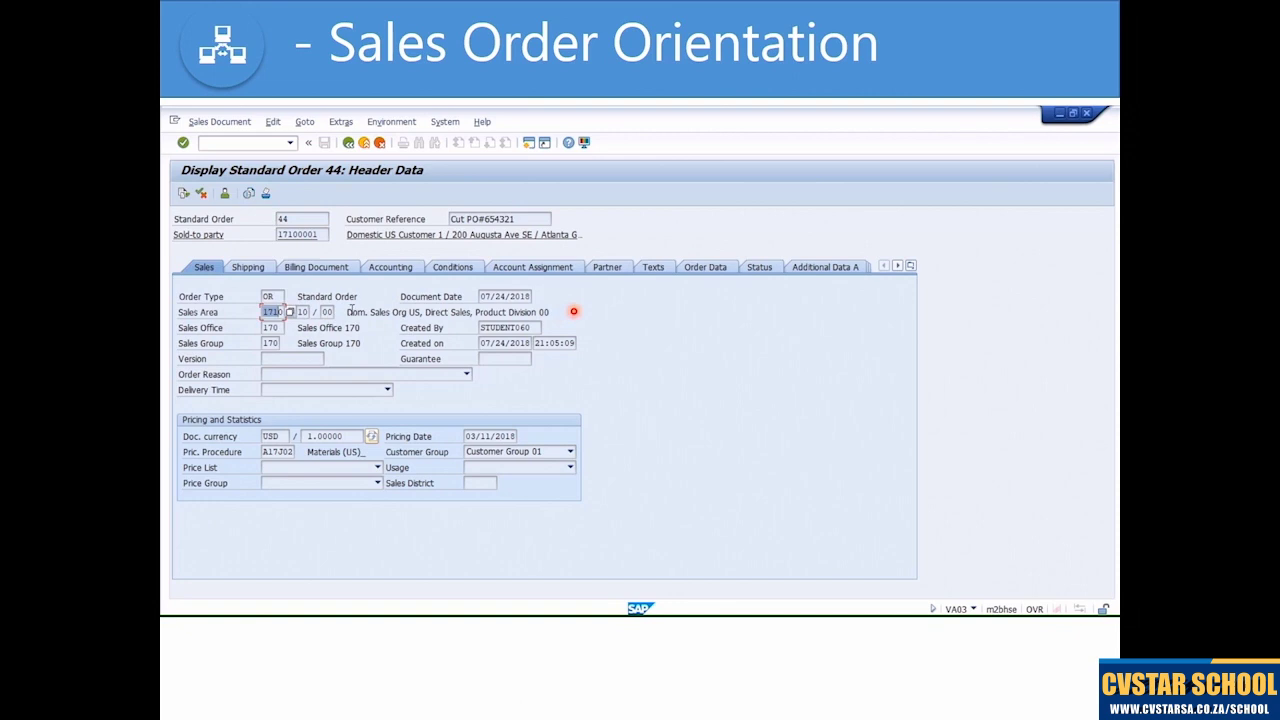
pyautogui.press('Tab')
pyautogui.press('Tab')
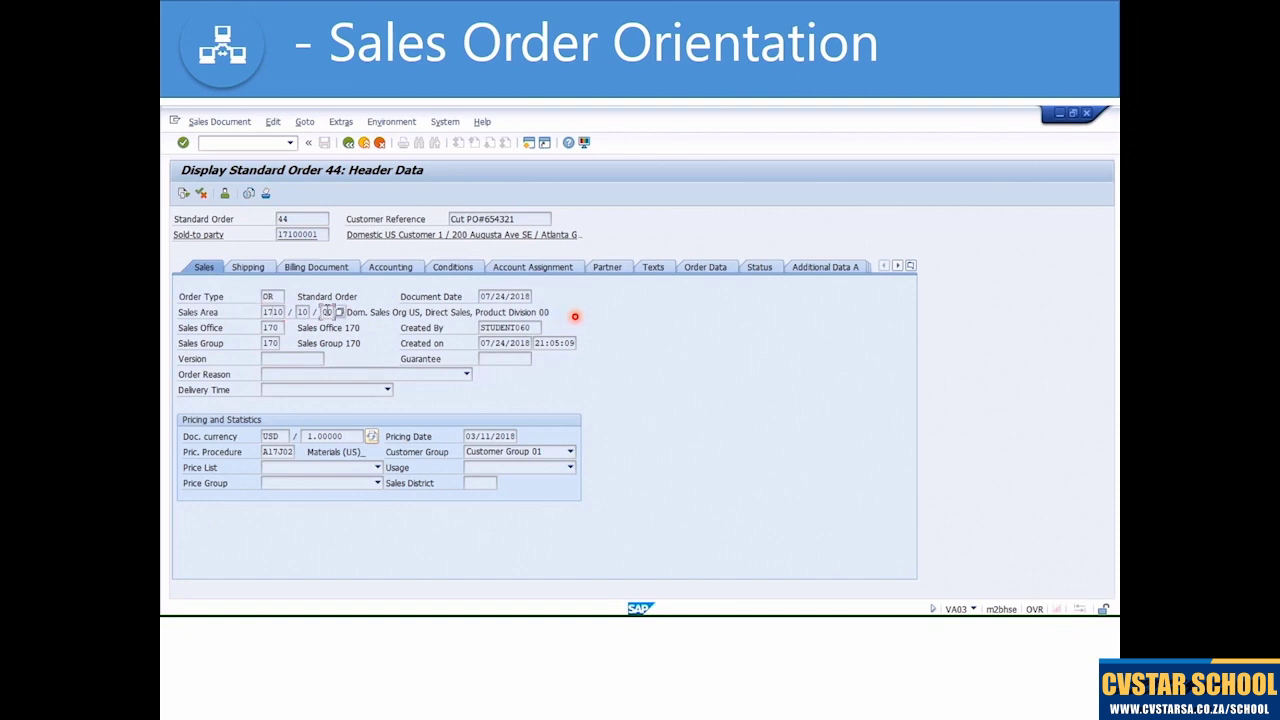
pyautogui.click(278, 436)
# - Review the order header's accounting data, including the customer account assignment group options and the company code to be billed
pyautogui.click(417, 270)
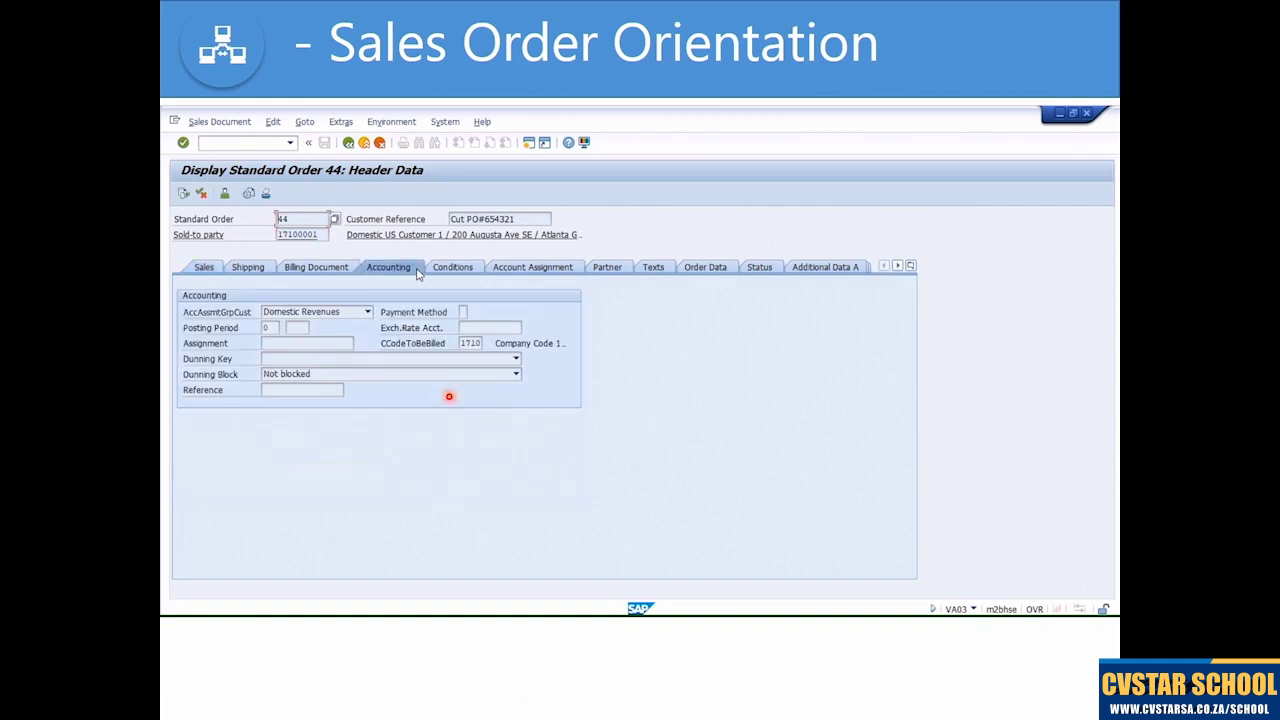
pyautogui.click(241, 312)
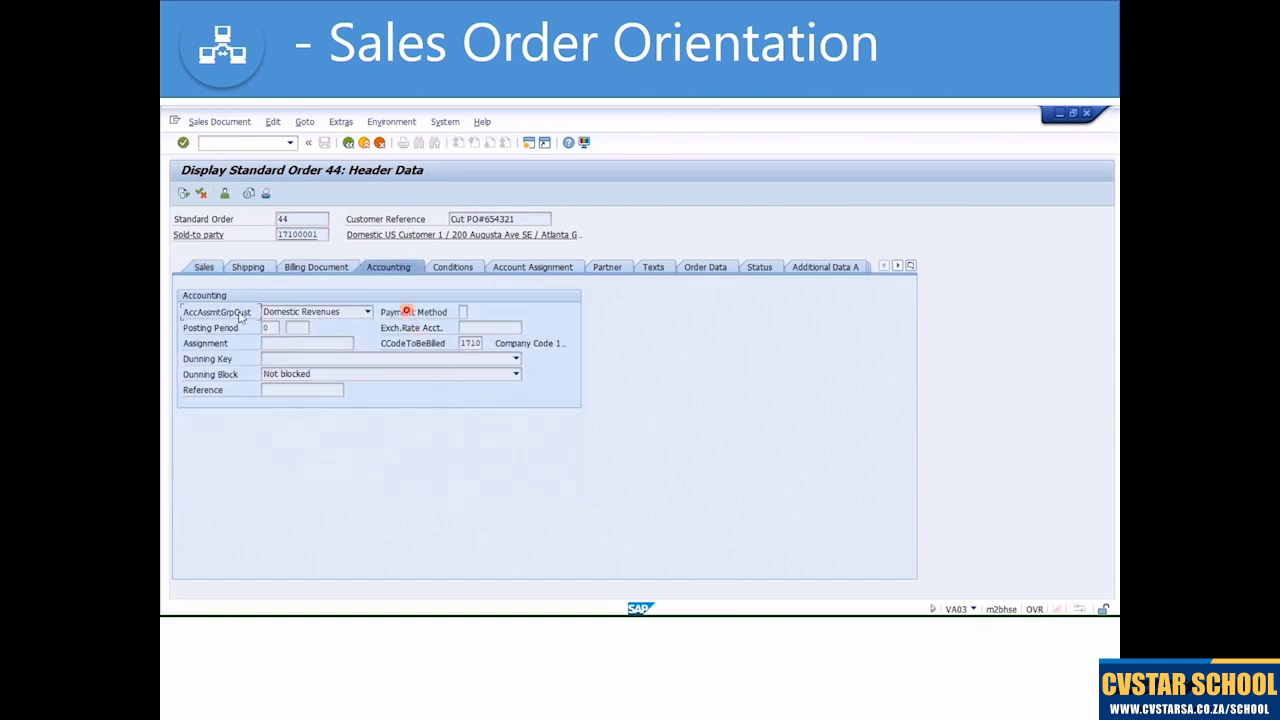
pyautogui.click(368, 313)
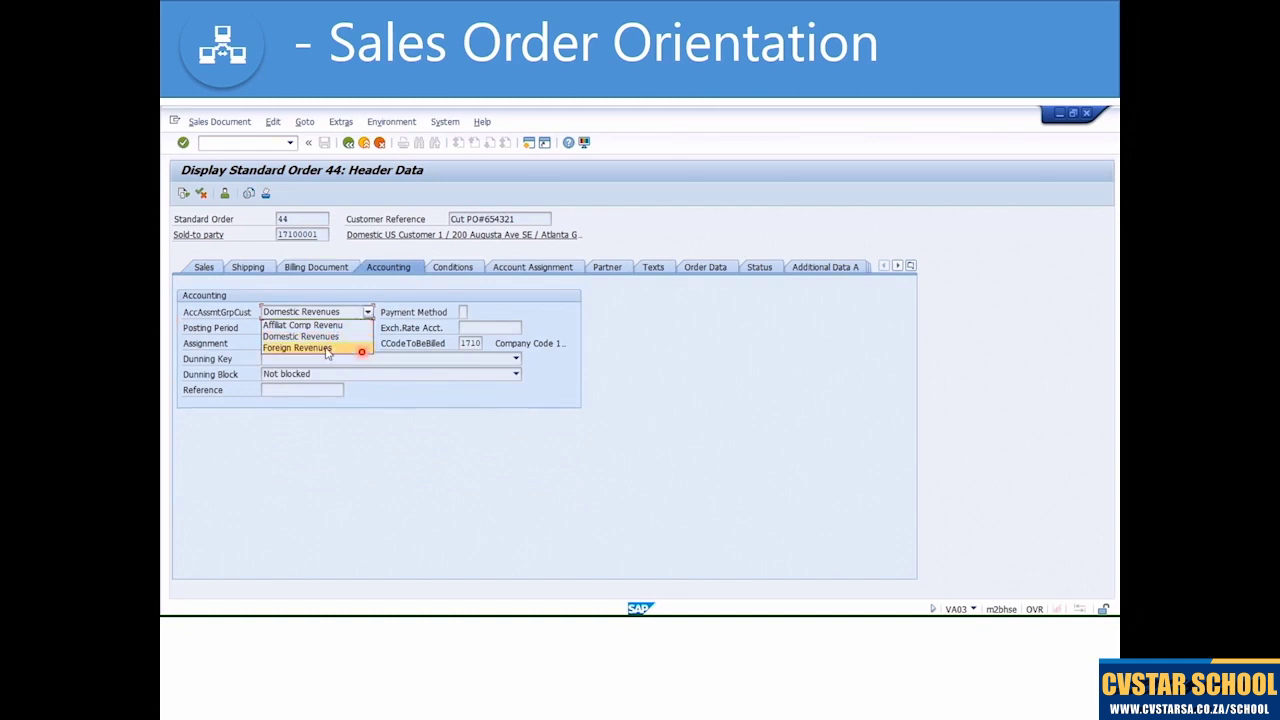
pyautogui.click(345, 316)
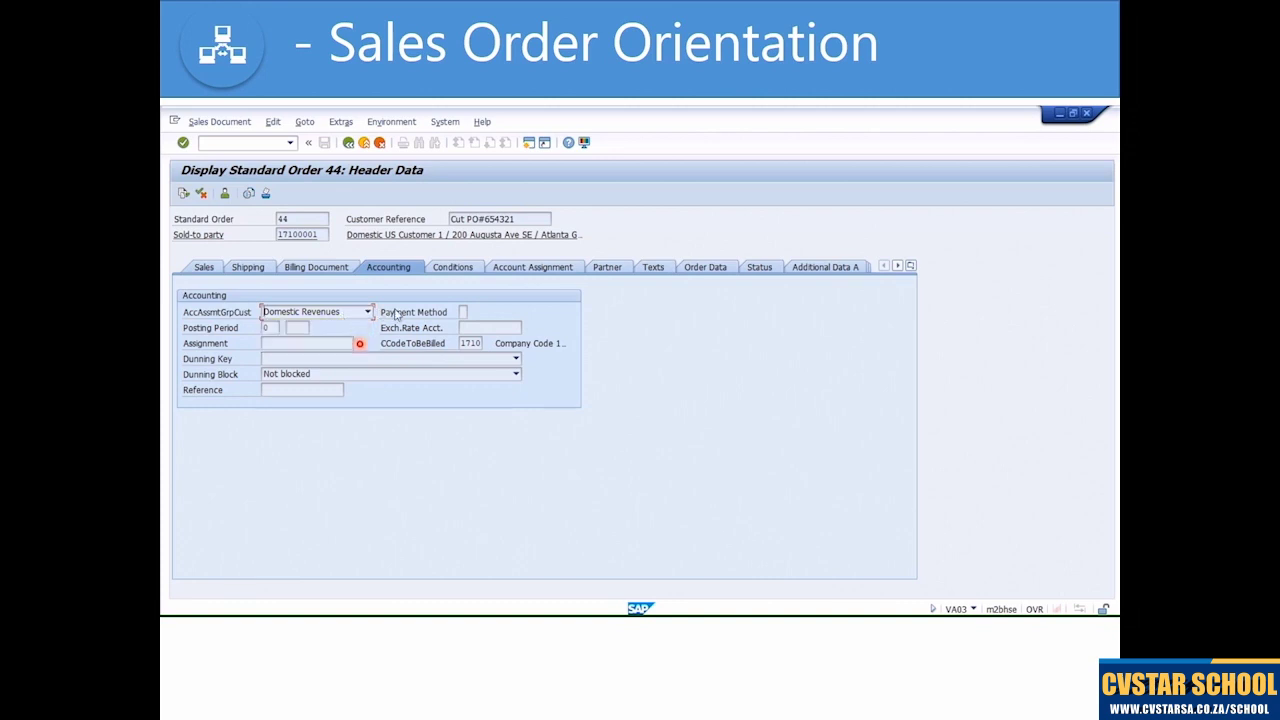
pyautogui.click(461, 342)
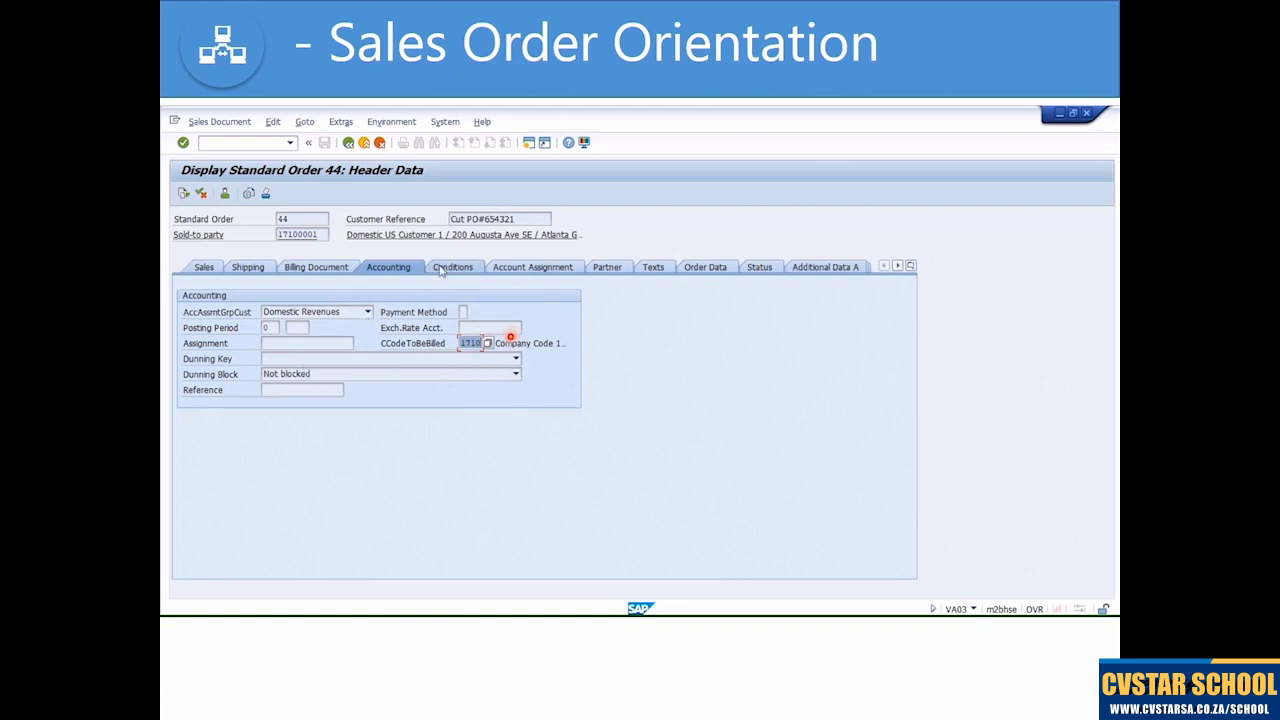
# - Review the order header's pricing conditions, checking the net value, tax and price element
pyautogui.click(441, 268)
pyautogui.click(461, 299)
pyautogui.click(466, 312)
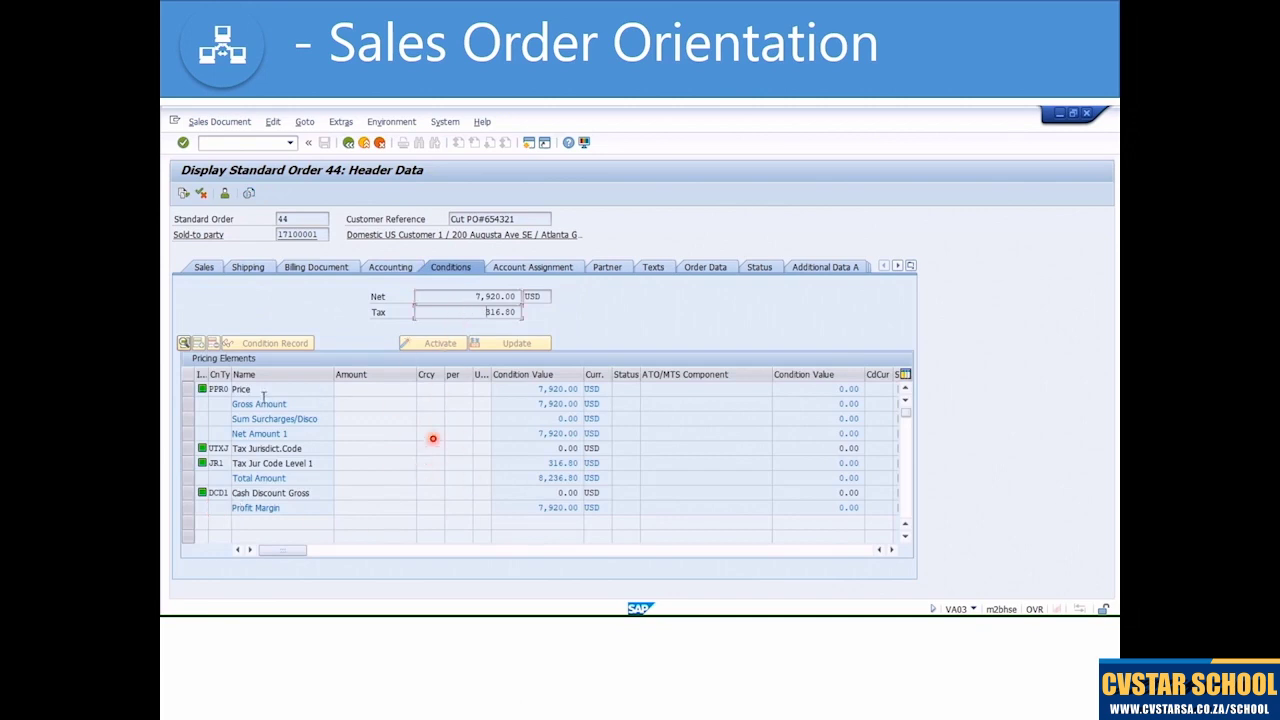
pyautogui.click(190, 390)
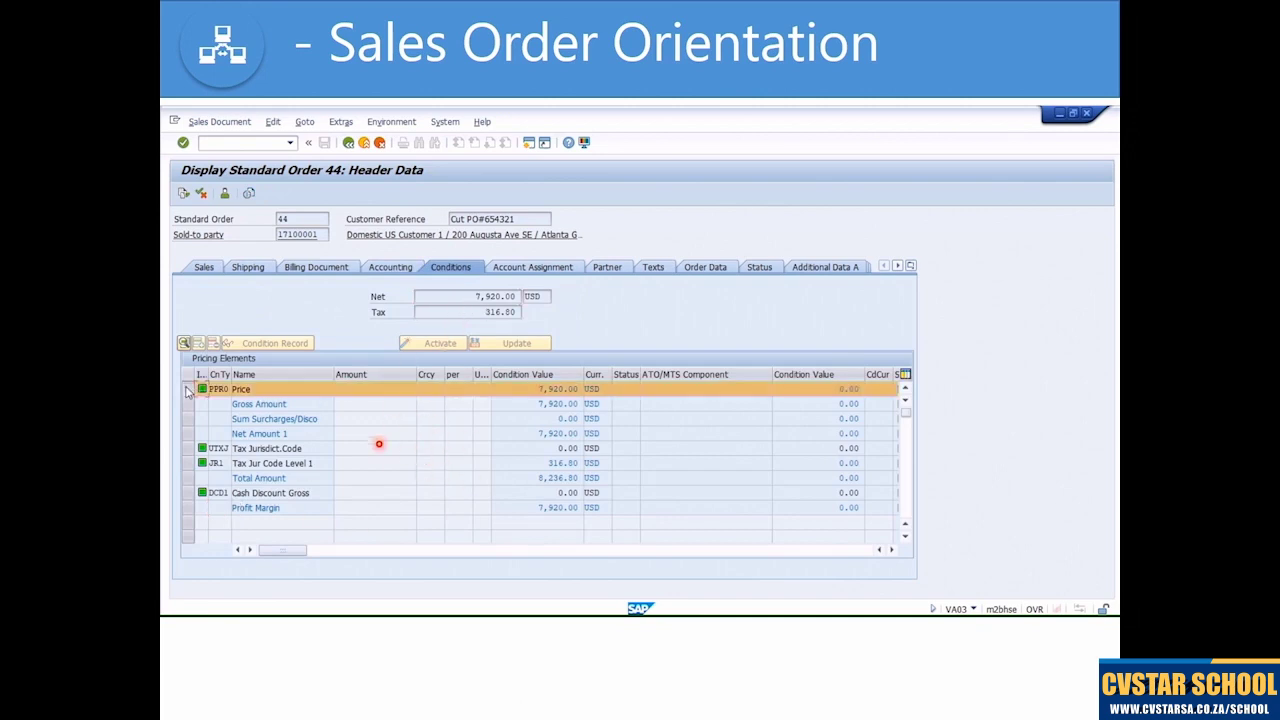
pyautogui.click(190, 390)
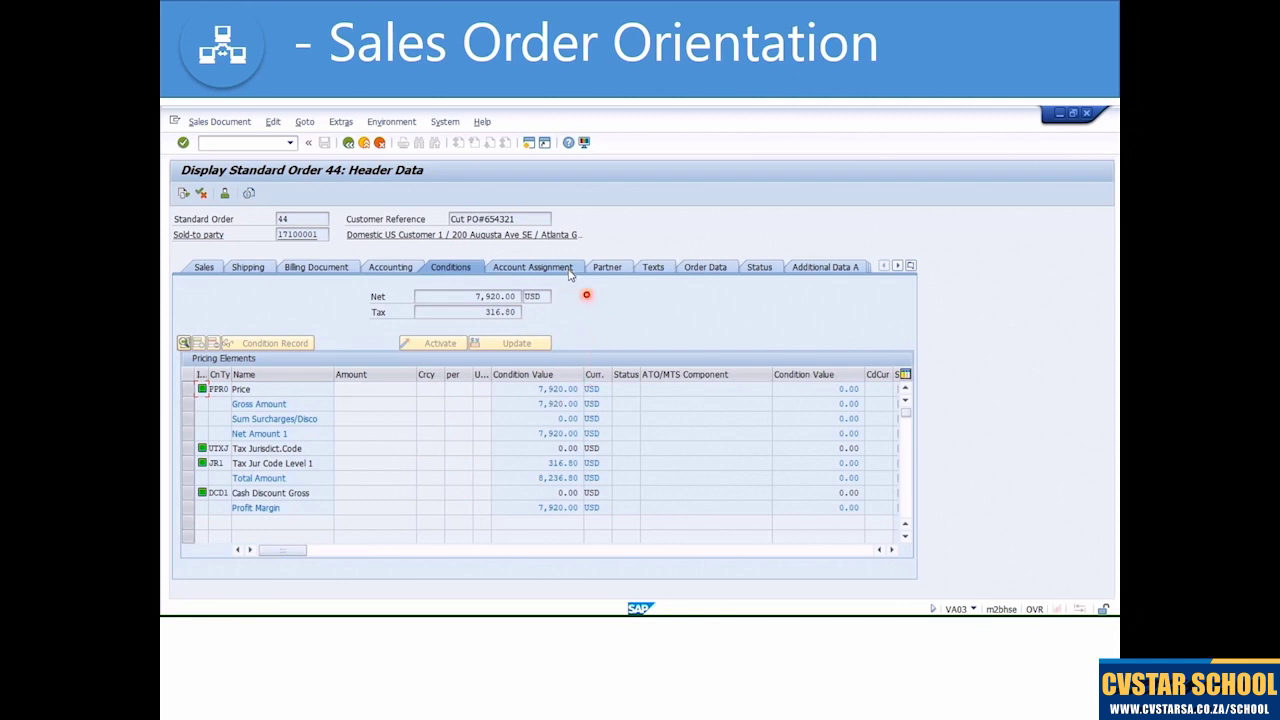
# - Check the order header's overall, rejection and billing statuses, and return to the order overview
pyautogui.click(760, 268)
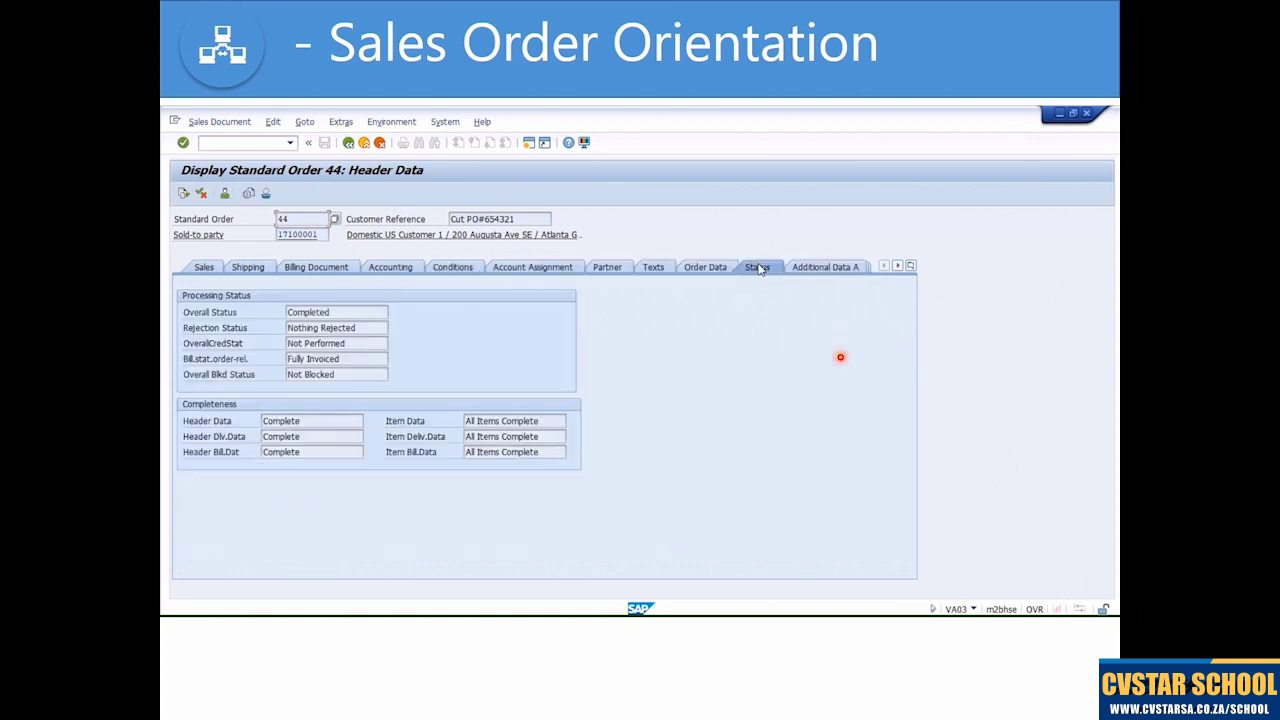
pyautogui.moveTo(387, 311); pyautogui.dragTo(289, 311)
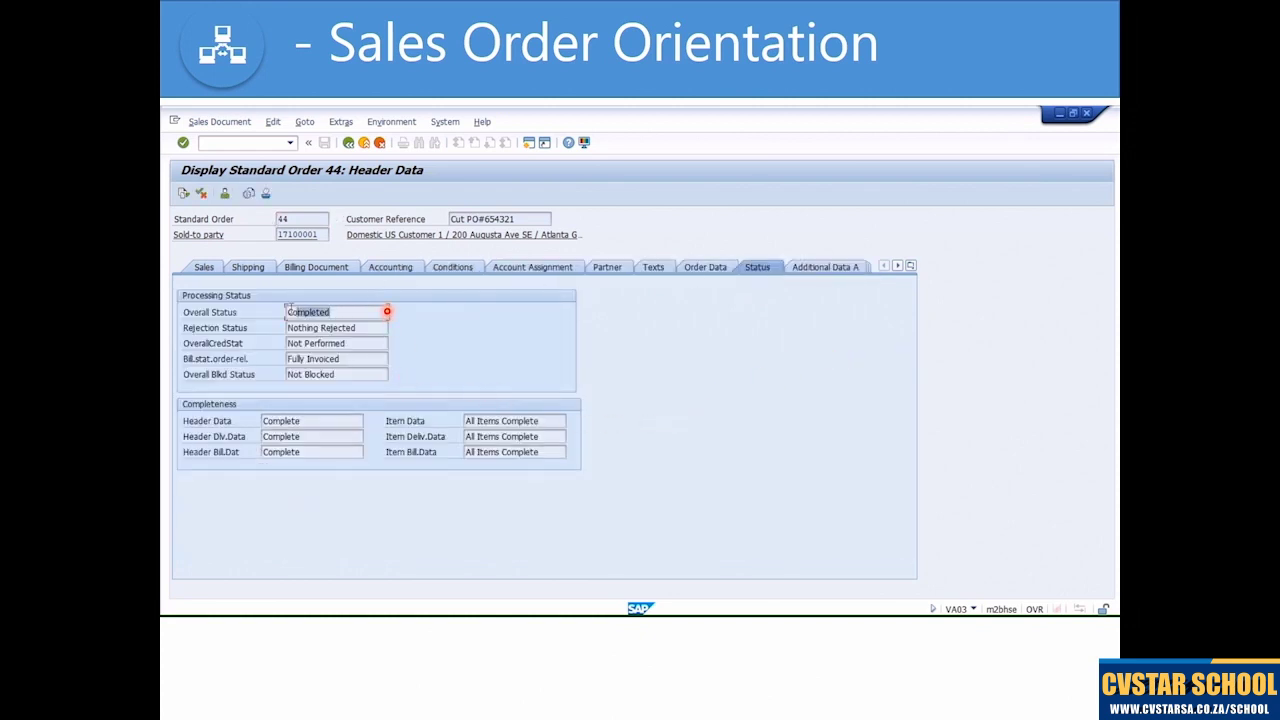
pyautogui.click(366, 328)
pyautogui.moveTo(287, 358); pyautogui.dragTo(286, 362)
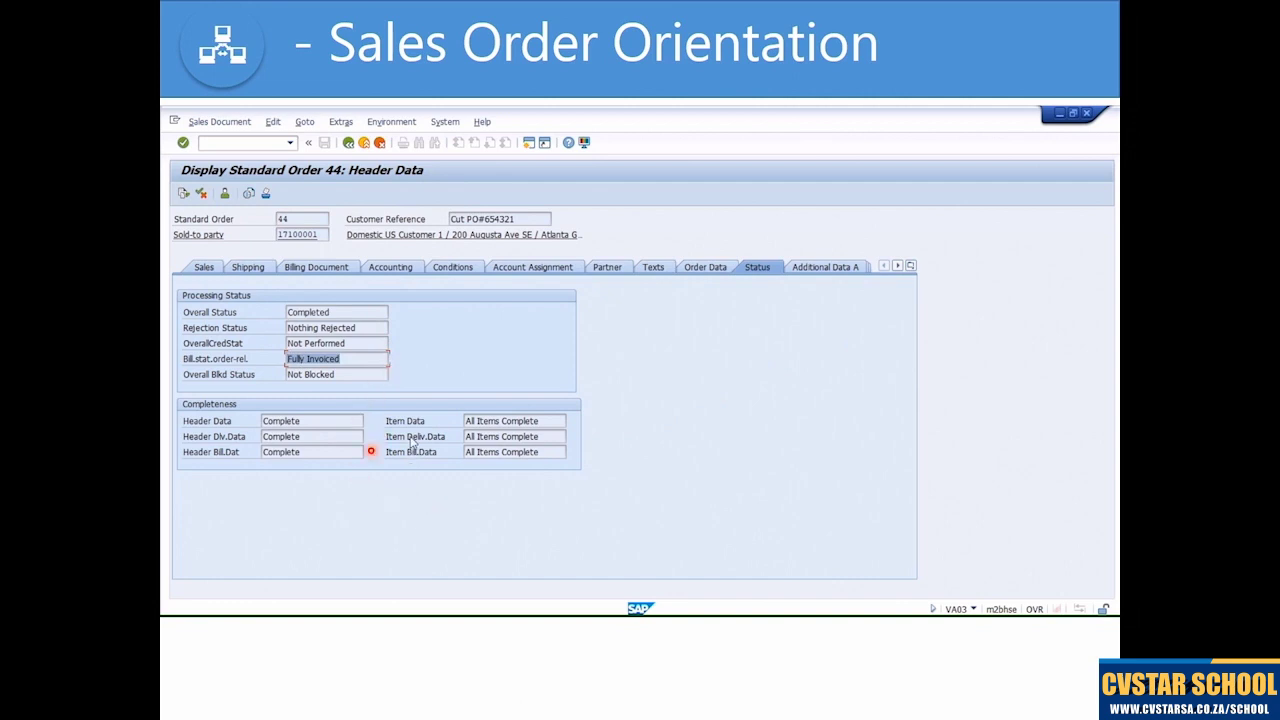
pyautogui.click(348, 143)
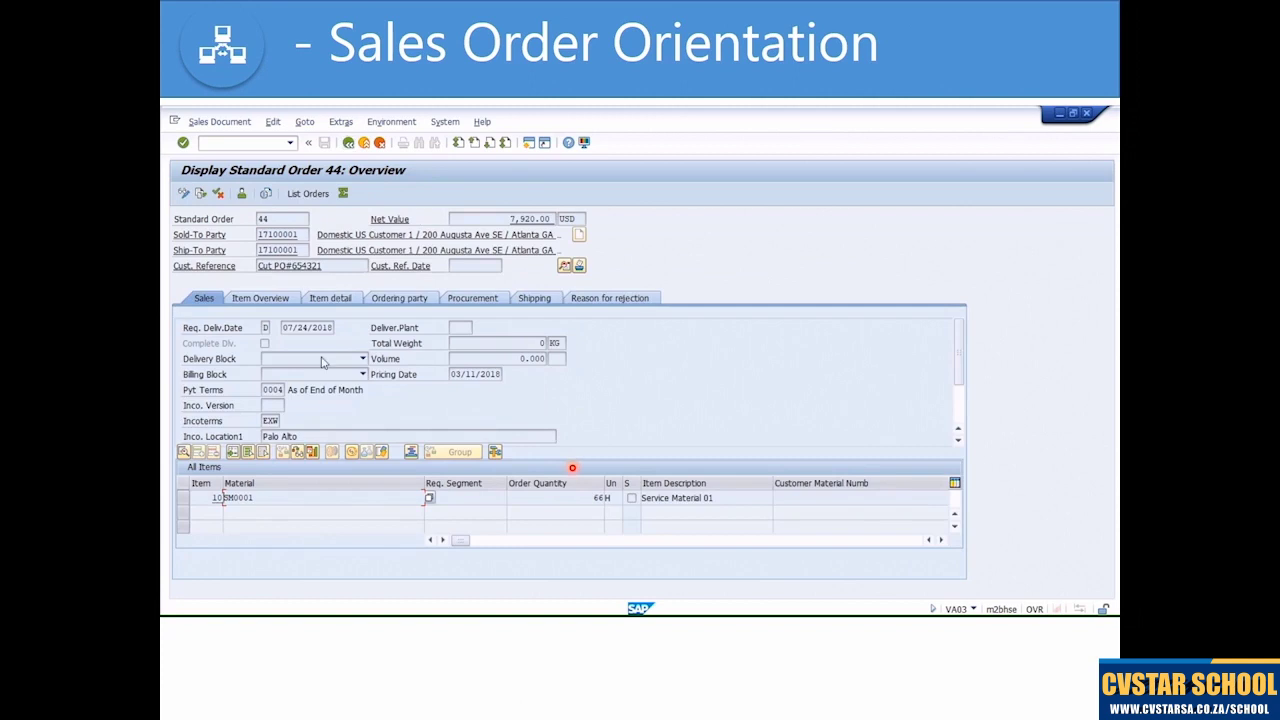
# - Display the details of order item 10 and check the material entered in its general sales data
pyautogui.click(184, 499)
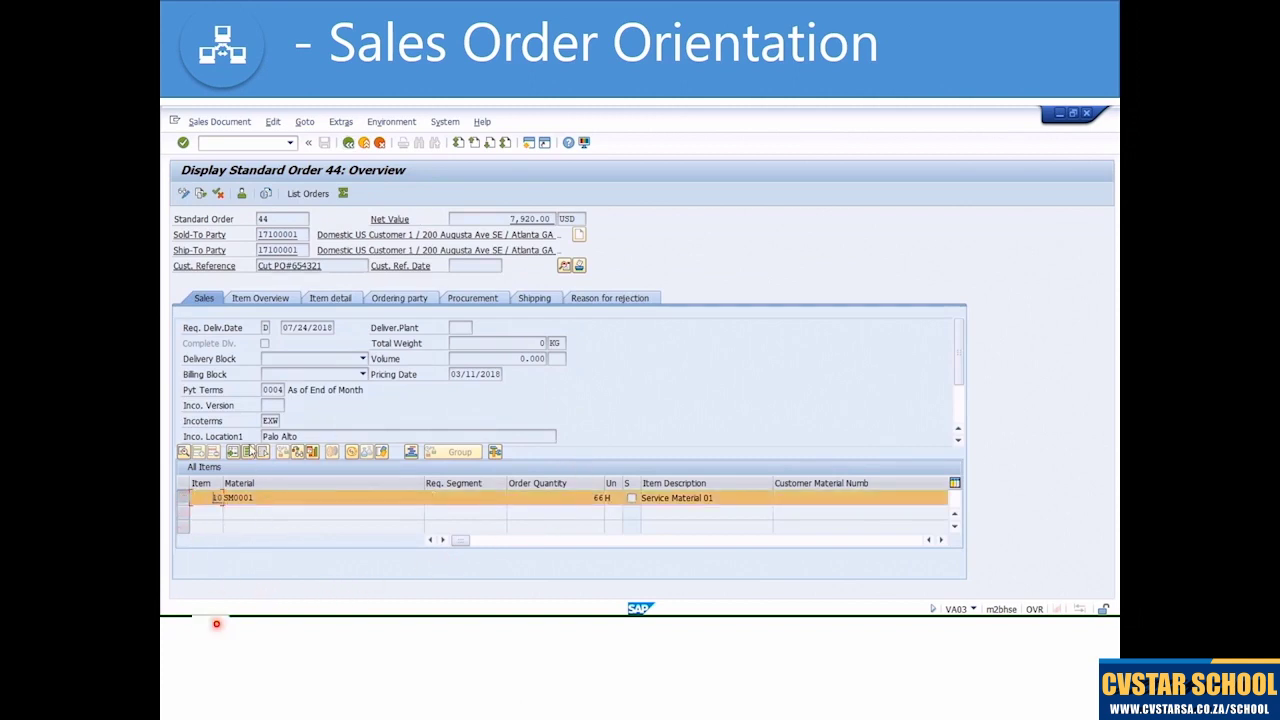
pyautogui.click(184, 453)
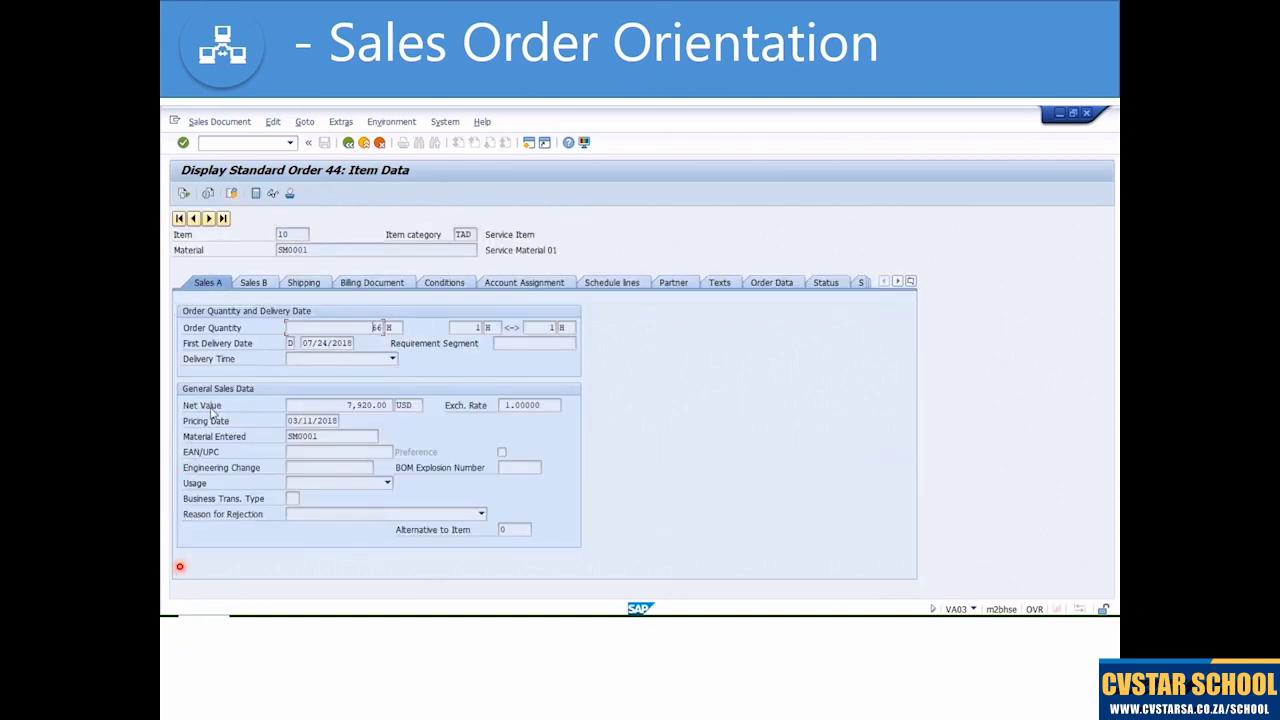
pyautogui.moveTo(320, 436); pyautogui.dragTo(277, 436)
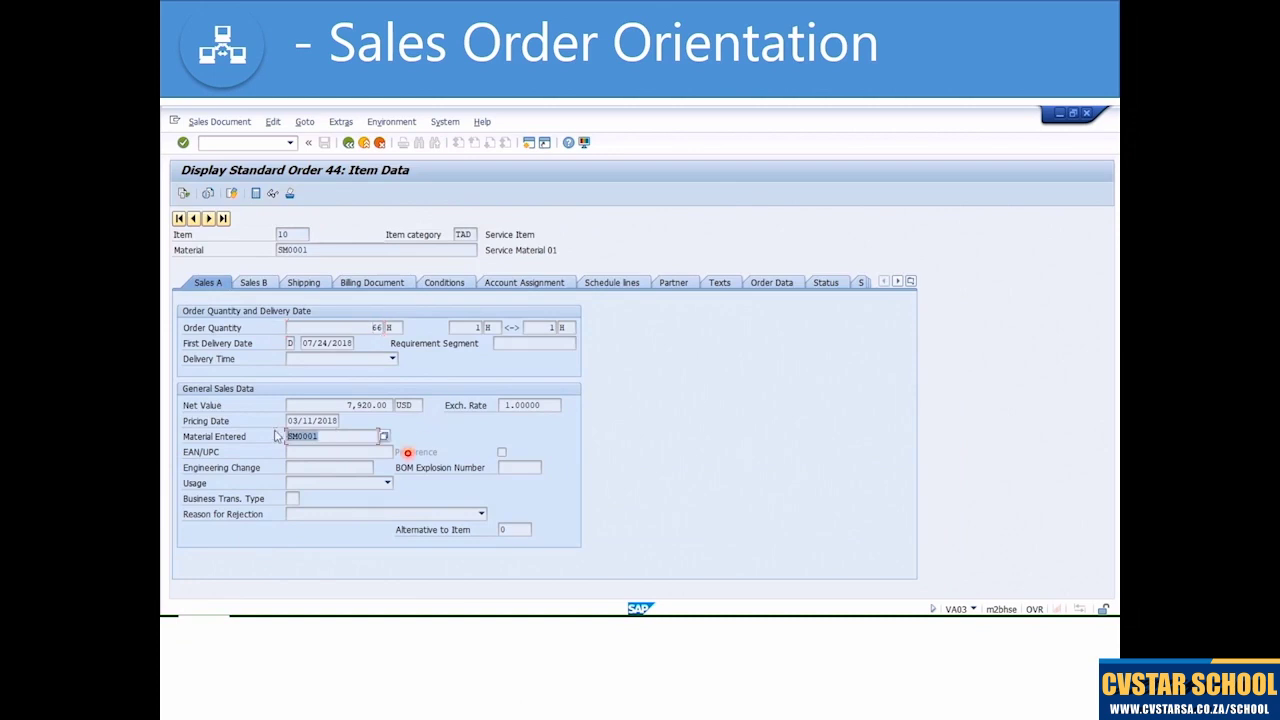
# - Review item 10's billing document data, checking the payer, Incoterms, payment terms, billing date and tax classification
pyautogui.click(370, 284)
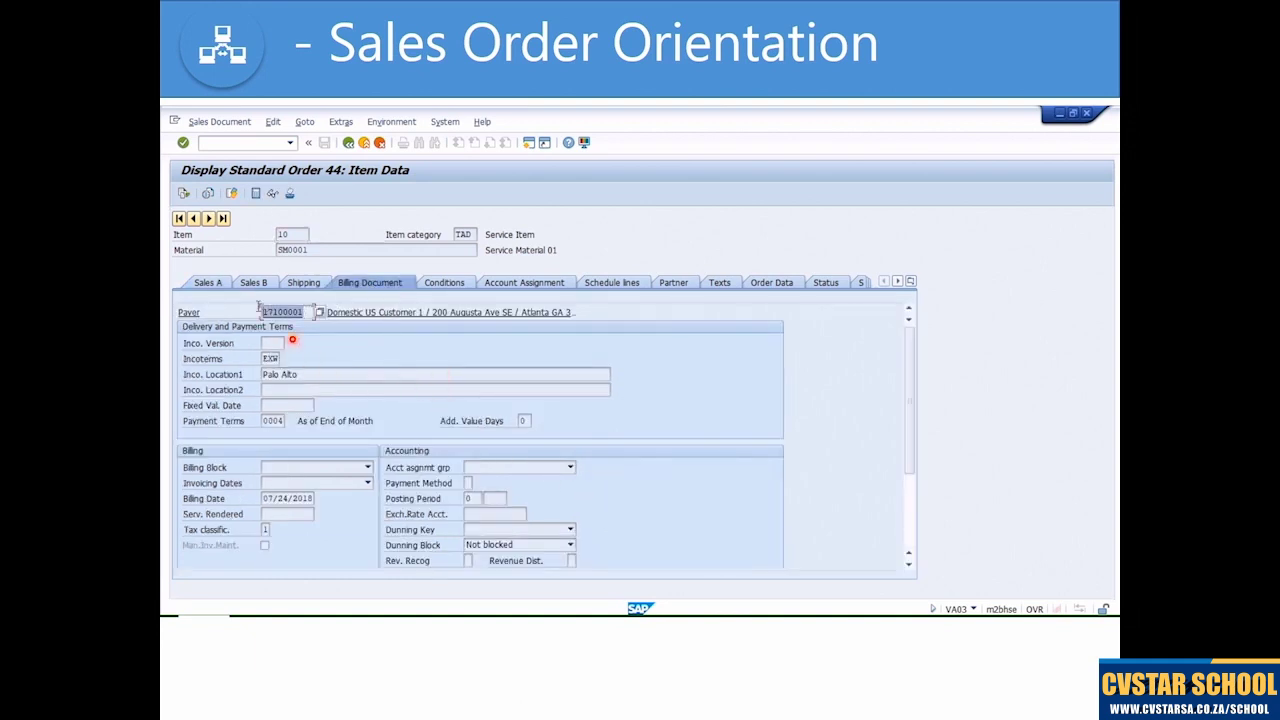
pyautogui.click(270, 358)
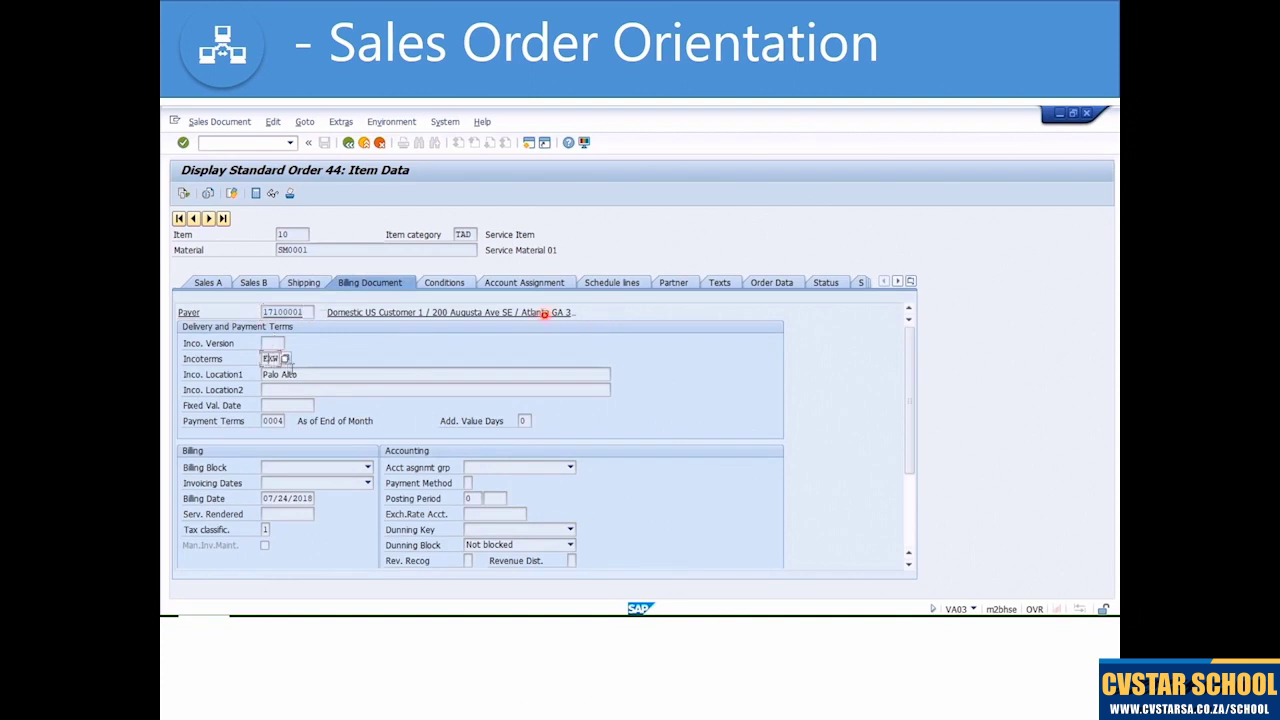
pyautogui.click(262, 420)
pyautogui.click(376, 421)
pyautogui.click(310, 498)
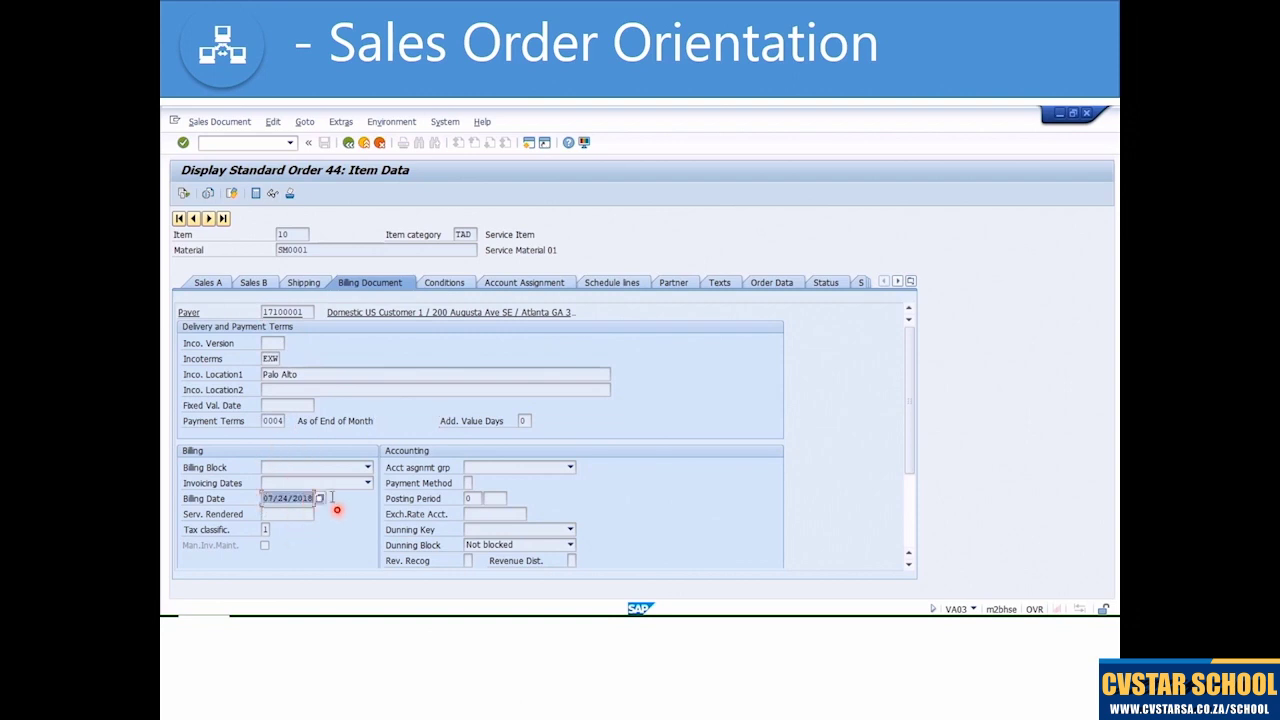
pyautogui.click(265, 529)
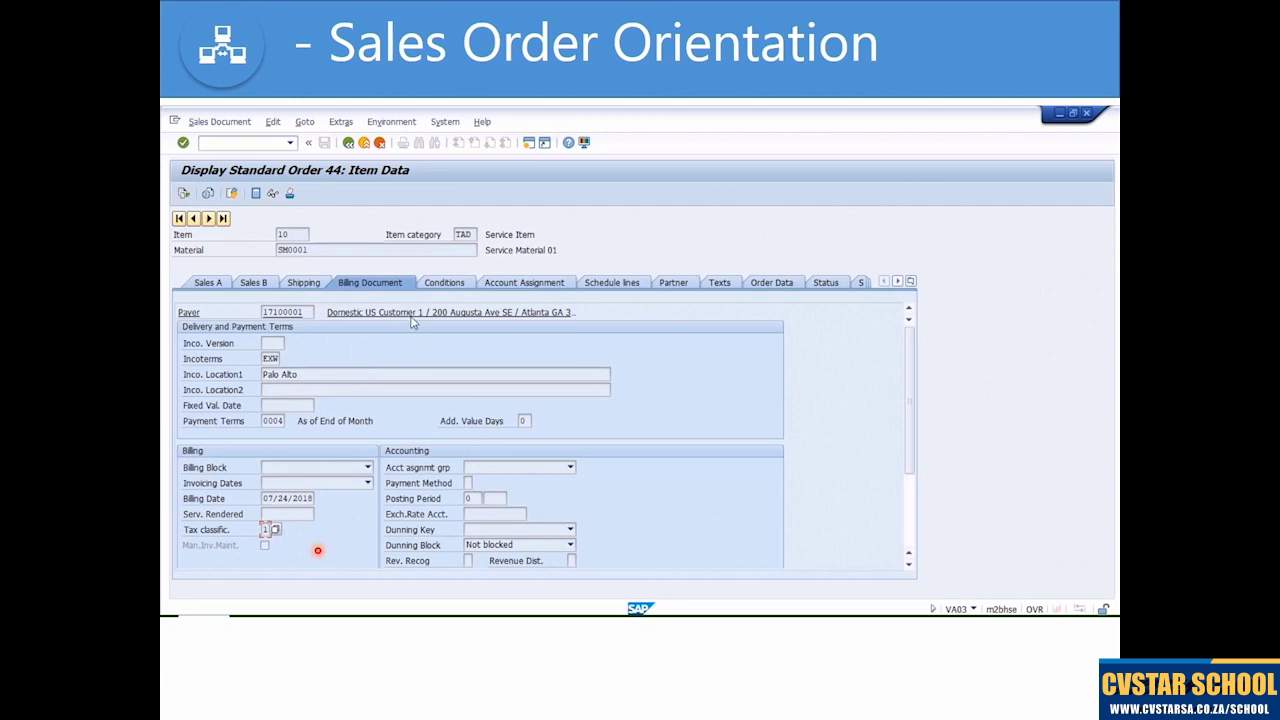
# - Review item 10's pricing conditions, checking the price unit, condition value, order quantity and level 1 tax jurisdiction rate
pyautogui.click(442, 284)
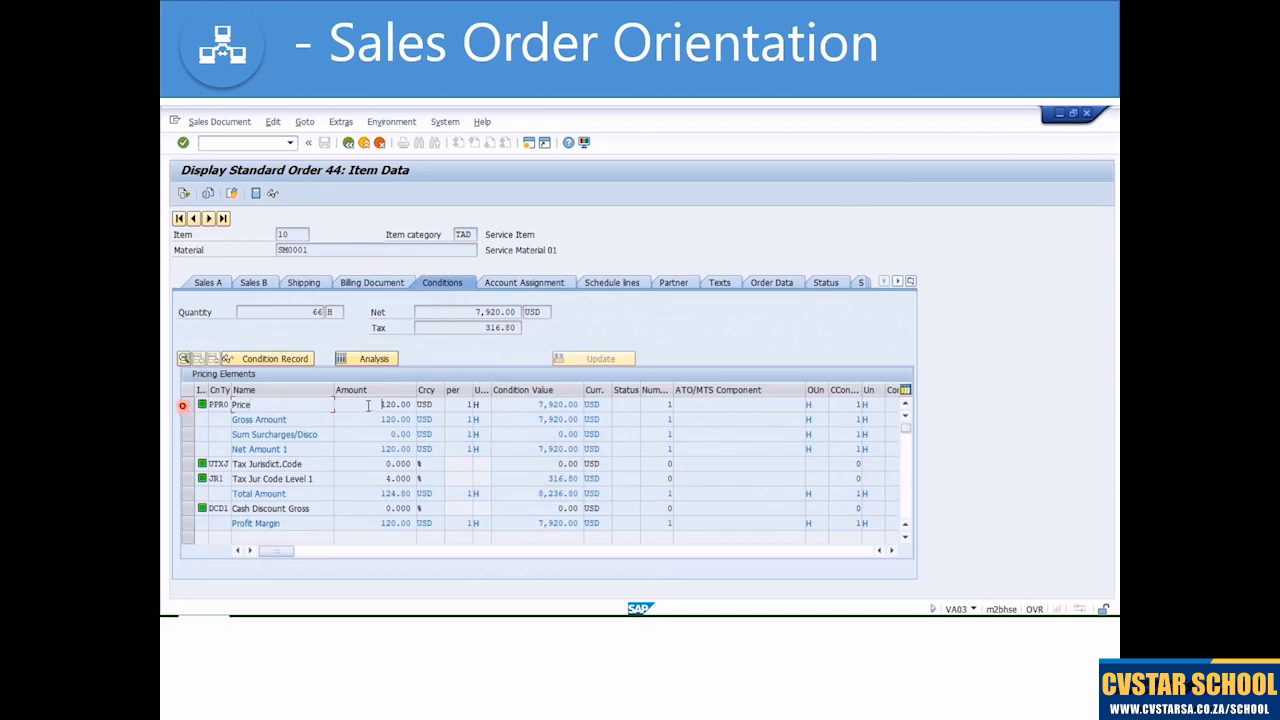
pyautogui.click(470, 405)
pyautogui.click(526, 405)
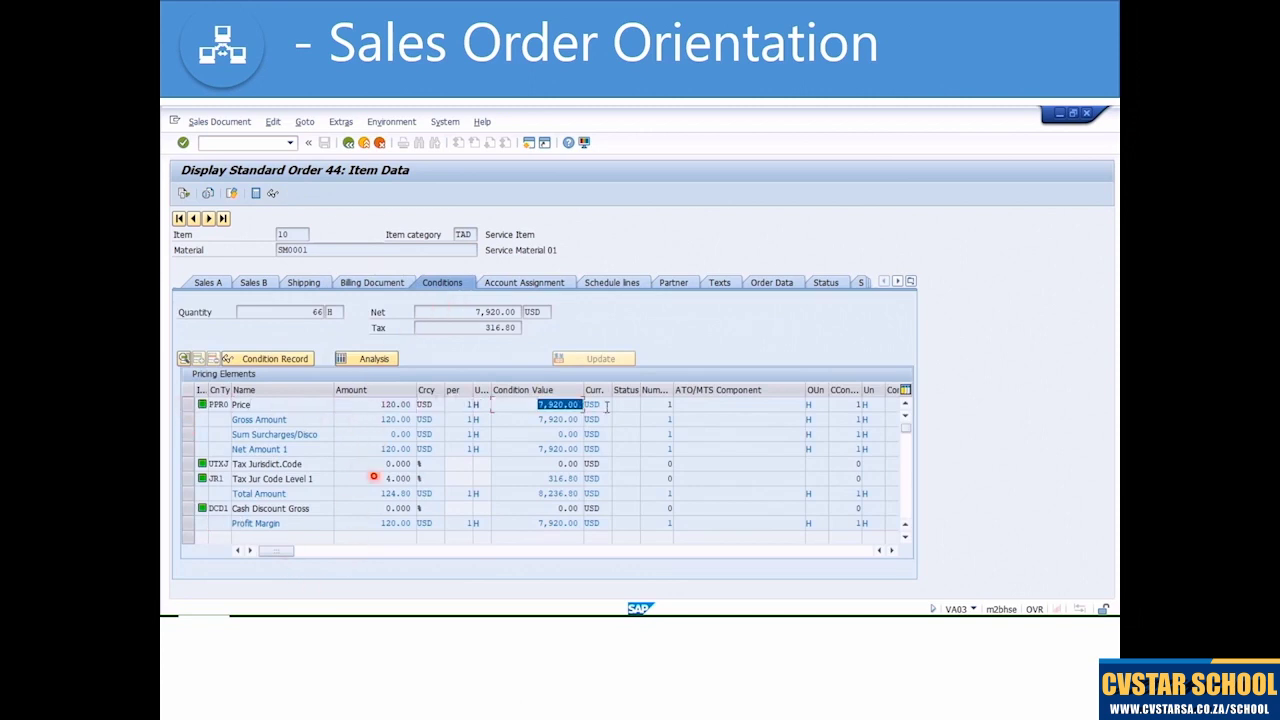
pyautogui.click(315, 316)
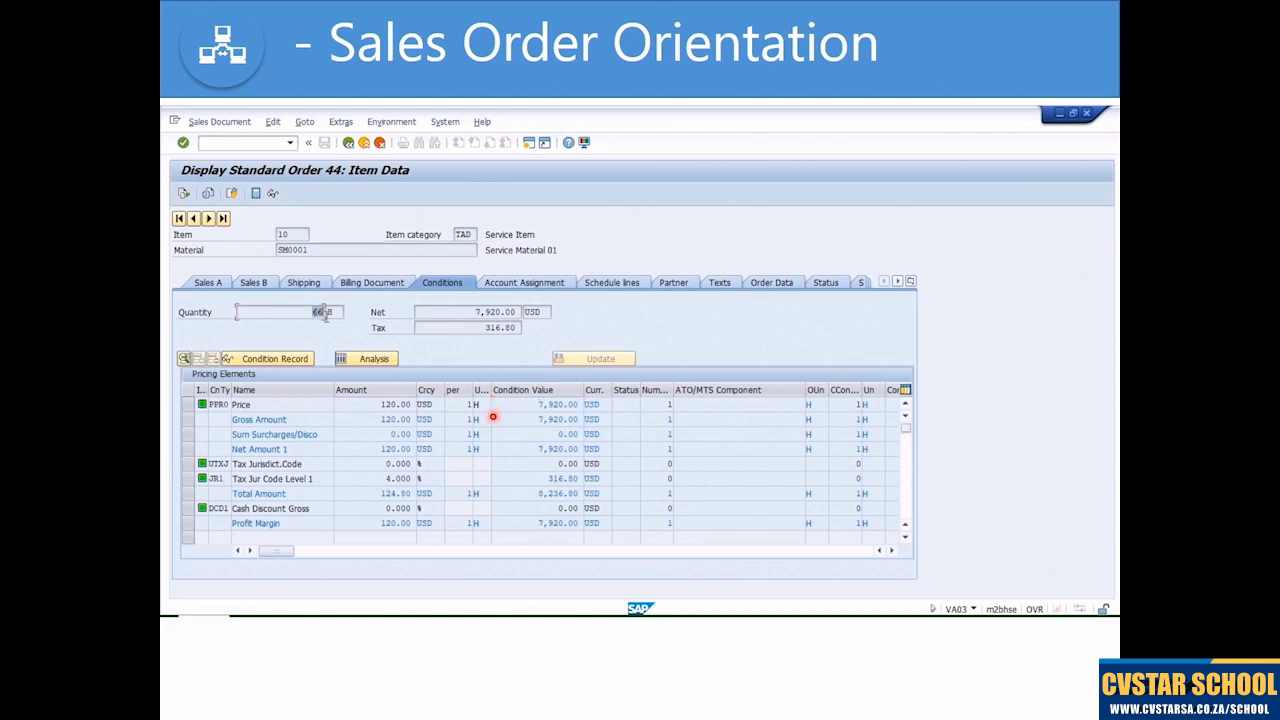
pyautogui.click(315, 478)
pyautogui.press('Tab')
# - Display the condition record behind the PPR0 price, check its key, amount and unit, and return to the item conditions
pyautogui.click(187, 405)
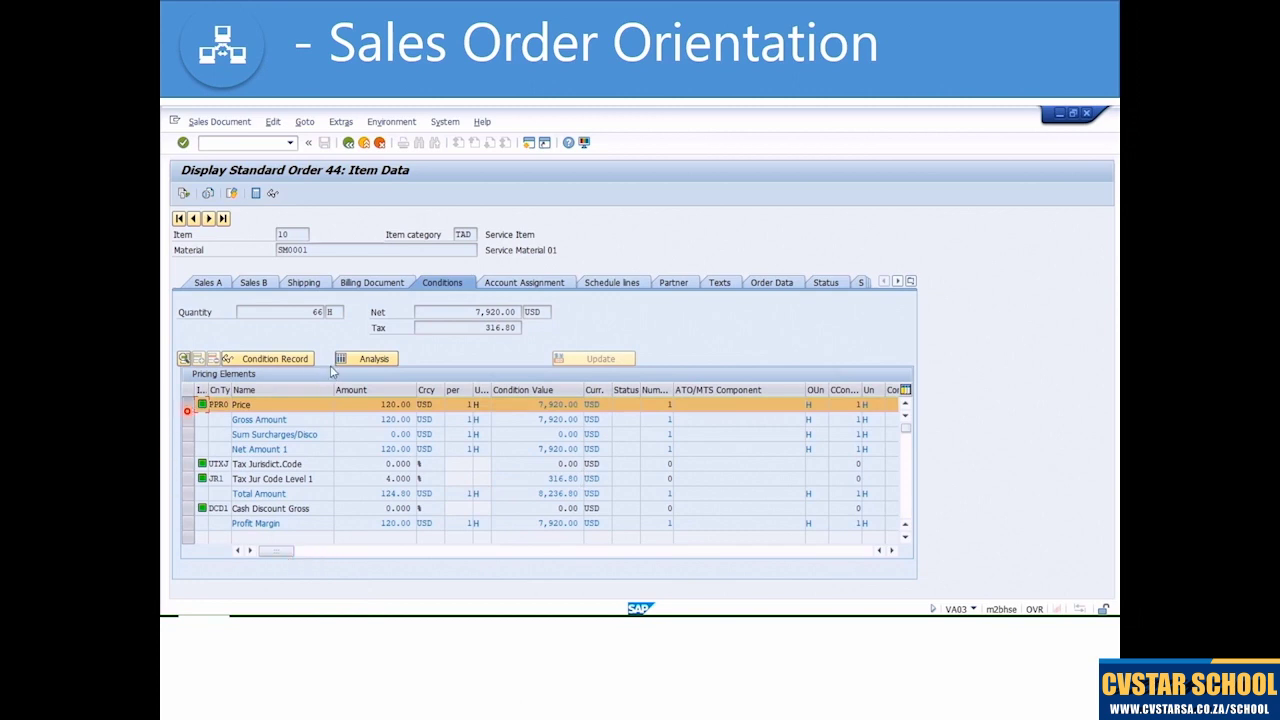
pyautogui.click(300, 359)
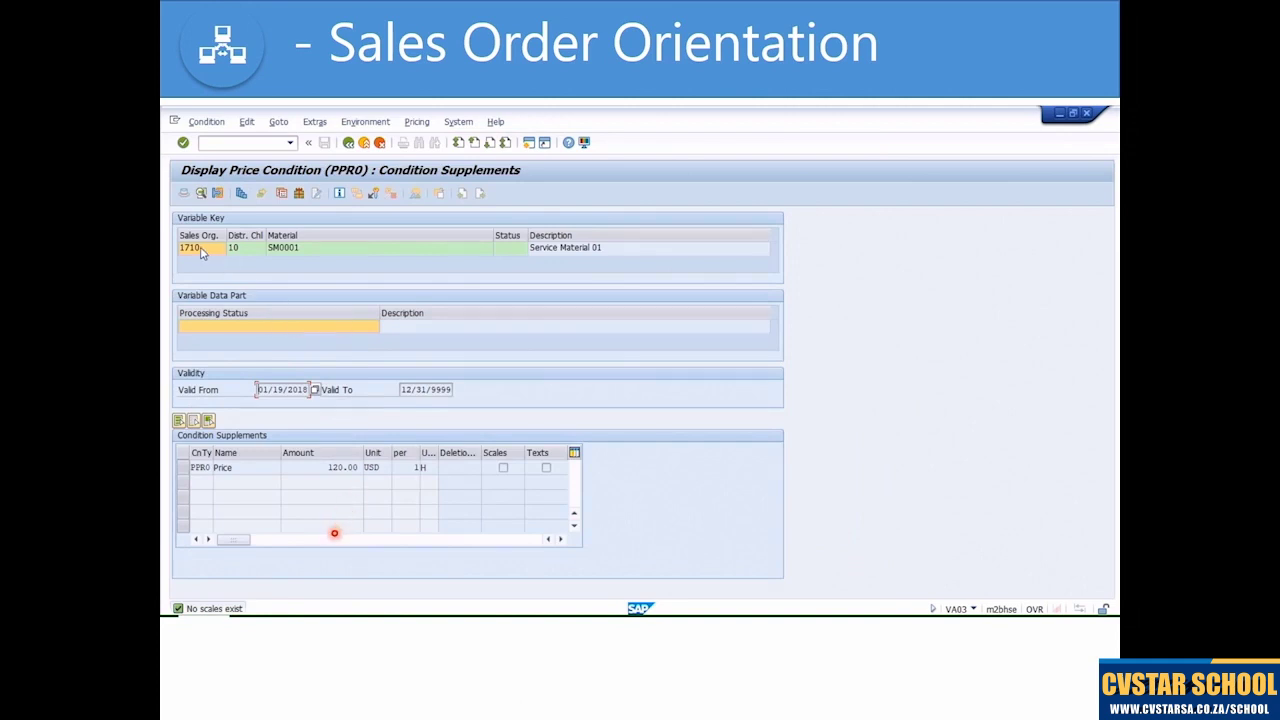
pyautogui.click(194, 272)
pyautogui.moveTo(326, 467); pyautogui.dragTo(368, 471)
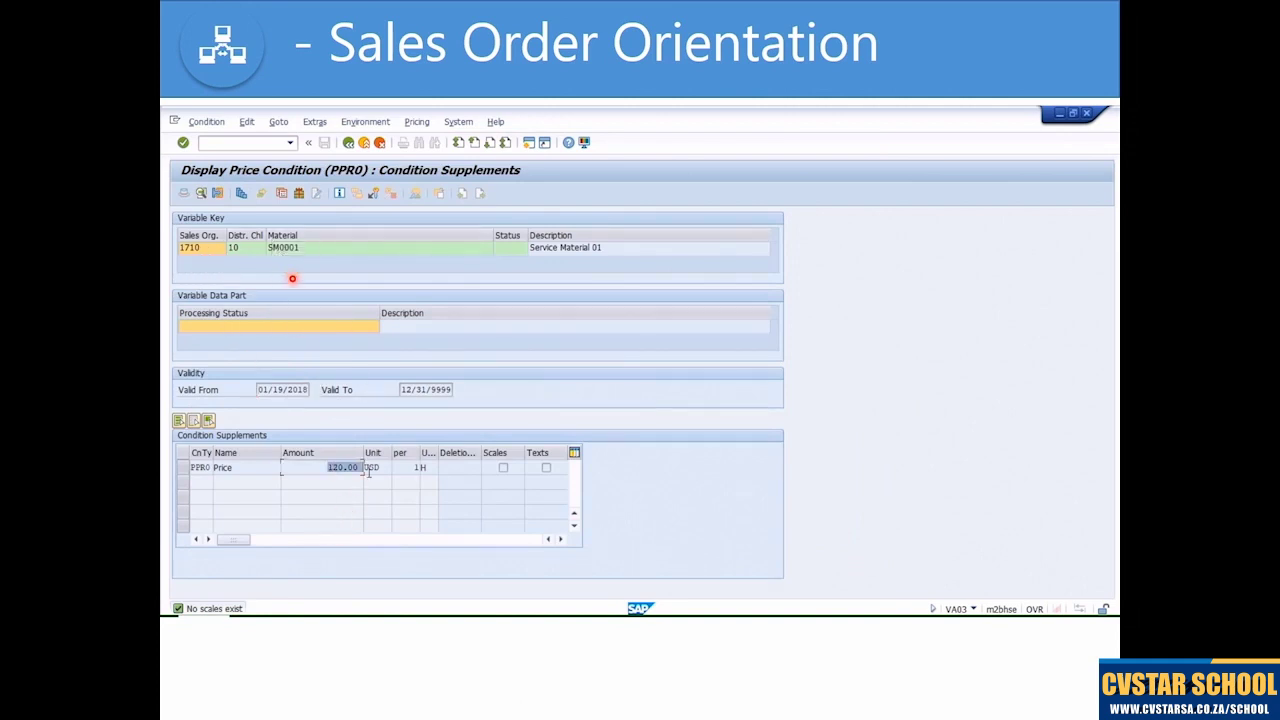
pyautogui.click(430, 468)
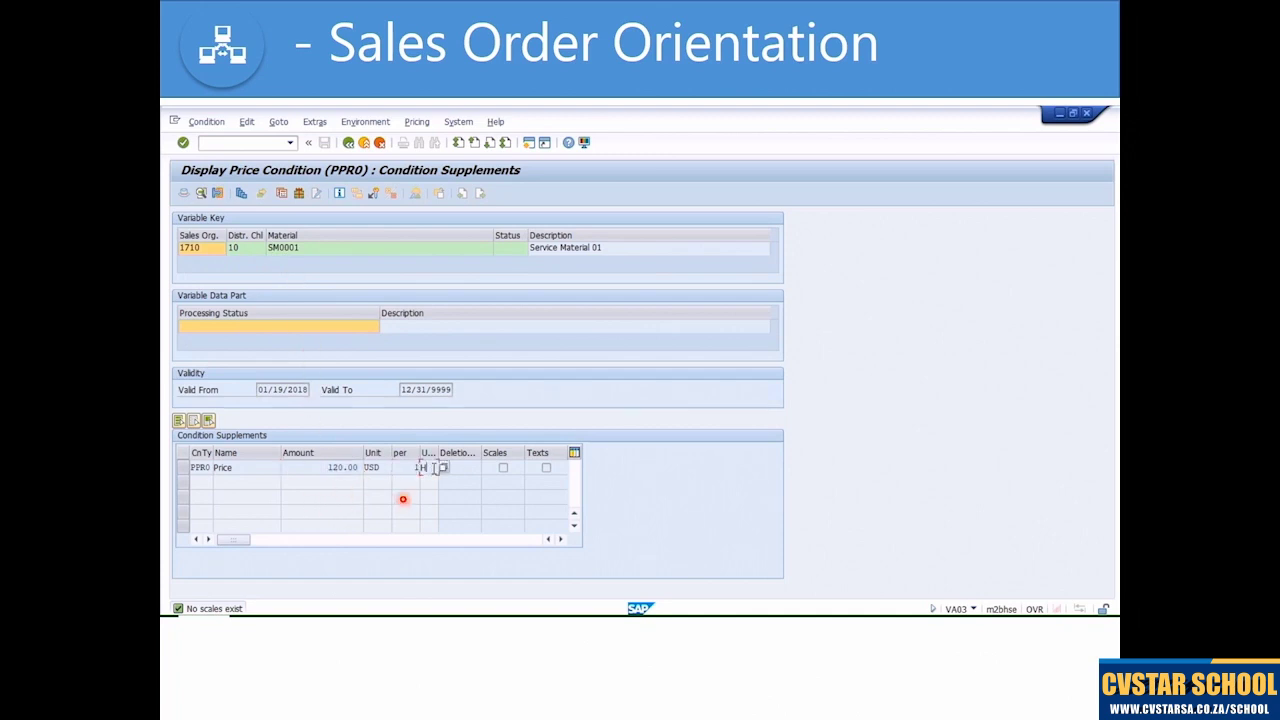
pyautogui.click(349, 143)
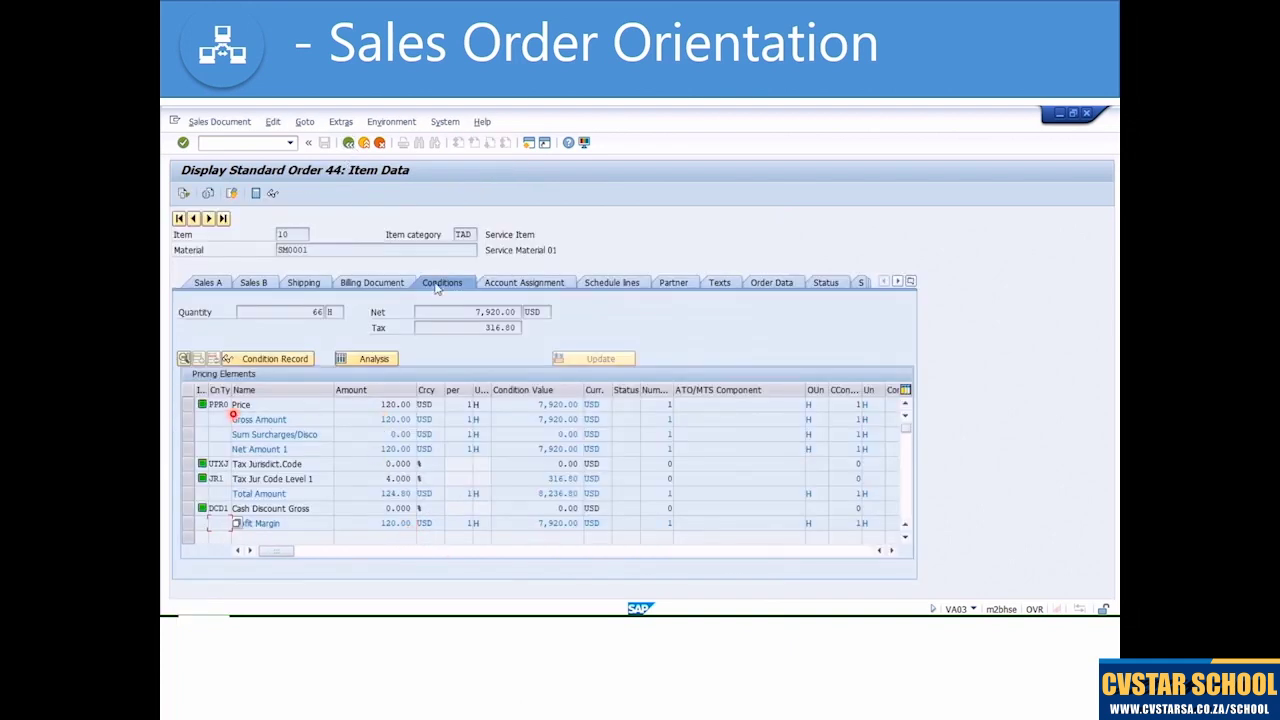
# - Display item 10's account assignment and check its profit center
pyautogui.click(511, 286)
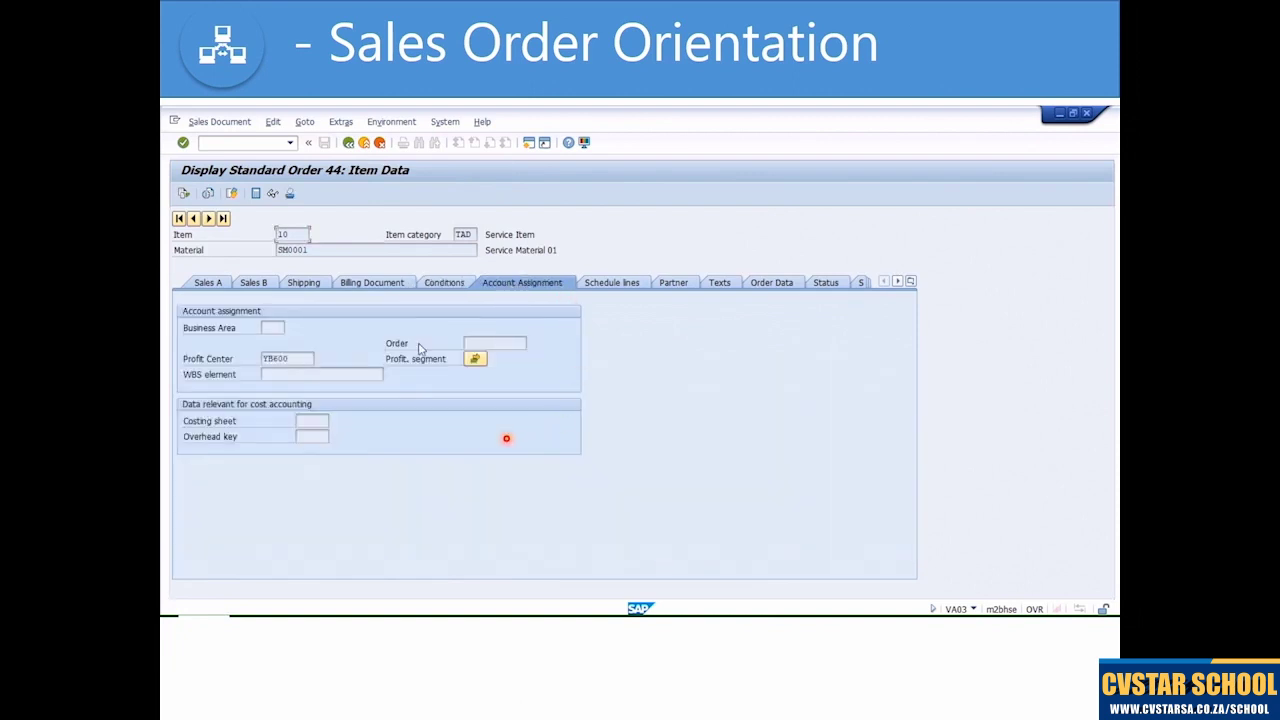
pyautogui.click(303, 357)
pyautogui.moveTo(303, 357); pyautogui.dragTo(243, 355)
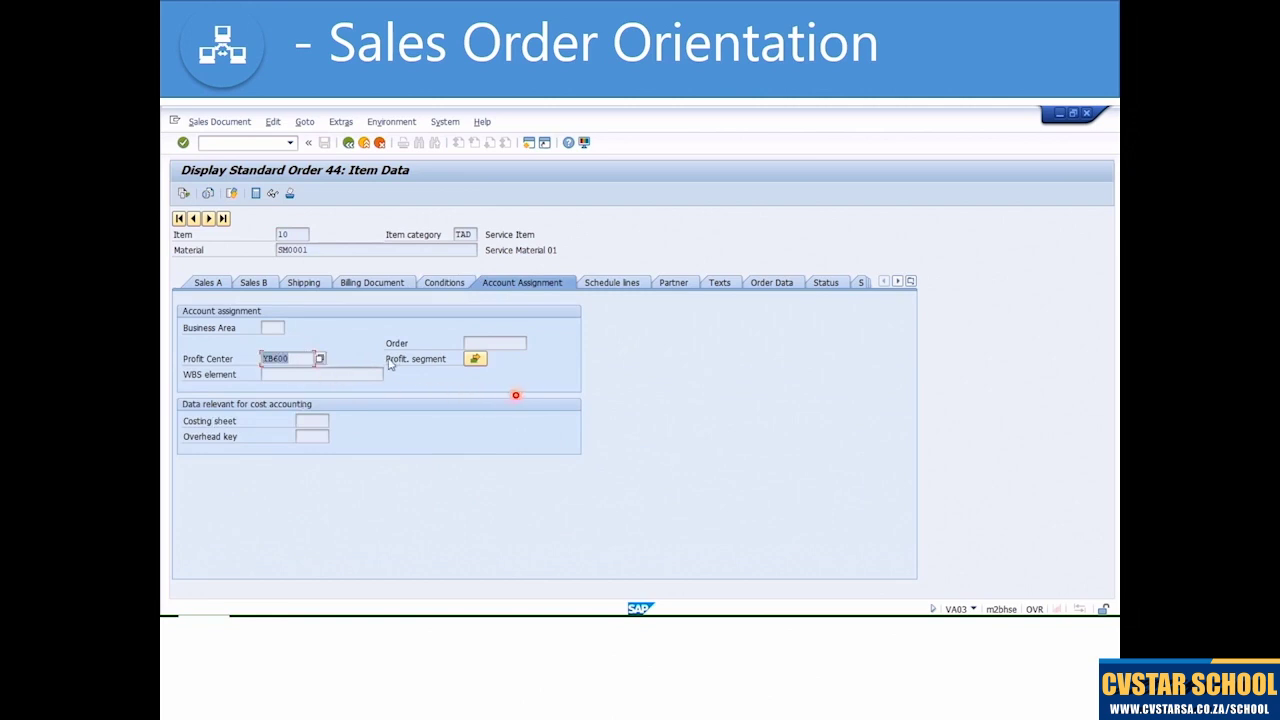
# - Review all characteristics of item 10's profitability segment assignment, including product and profit center, and close it without changes
pyautogui.click(476, 362)
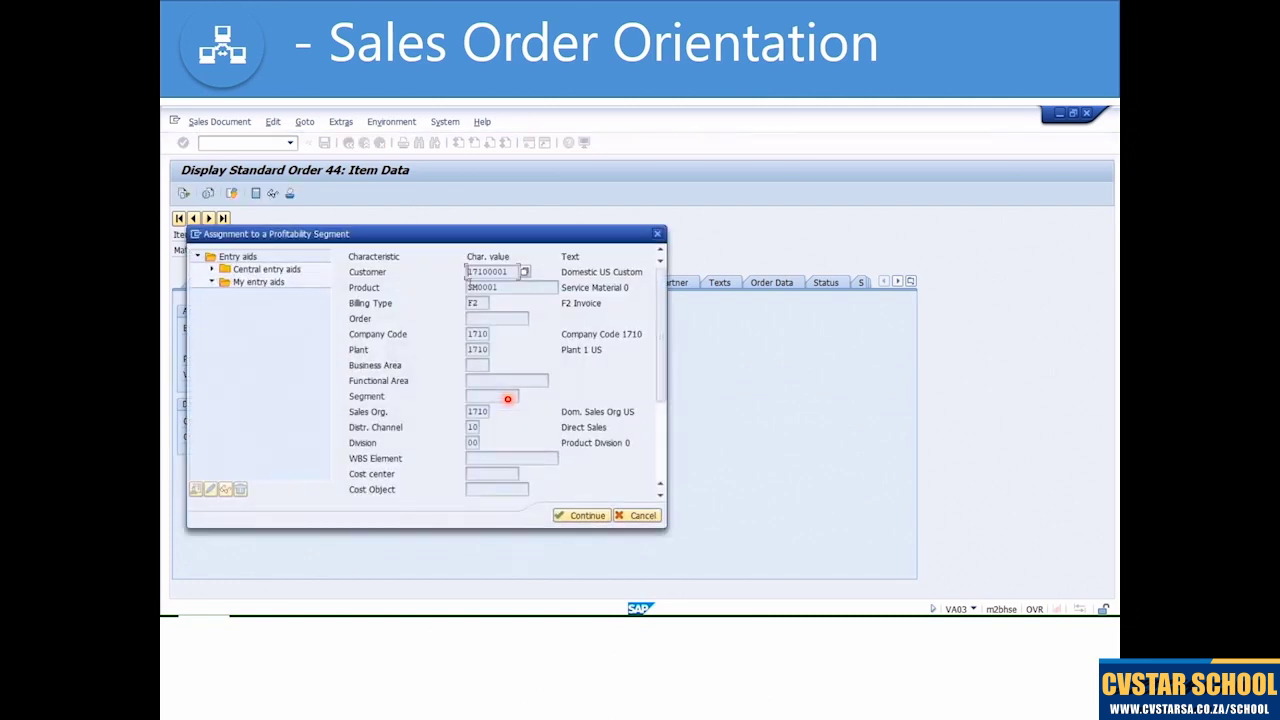
pyautogui.press('Tab')
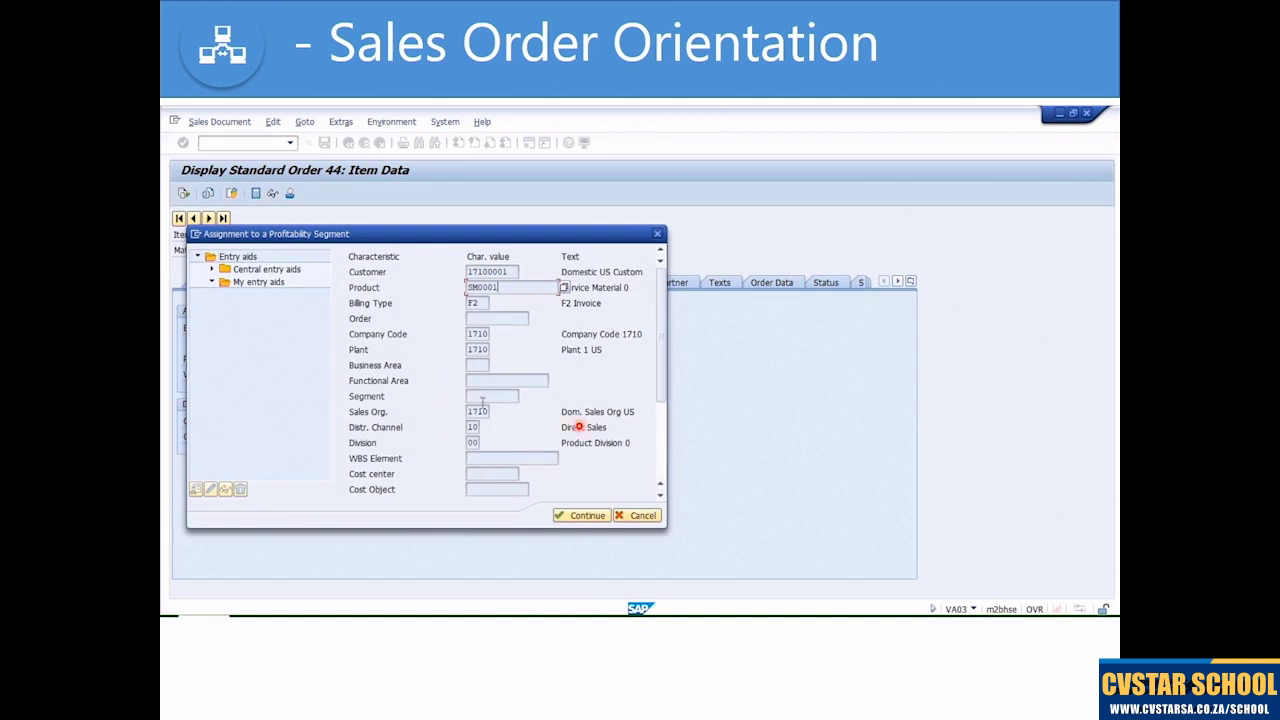
pyautogui.click(663, 432)
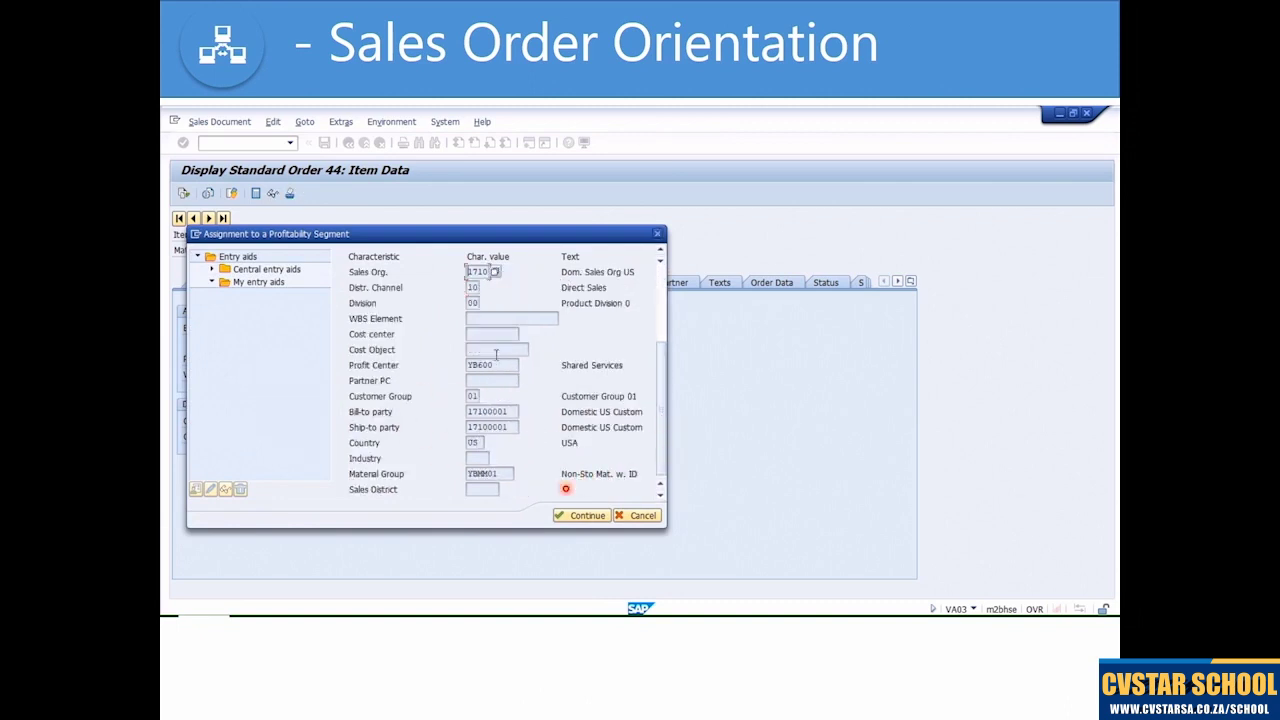
pyautogui.press('Tab')
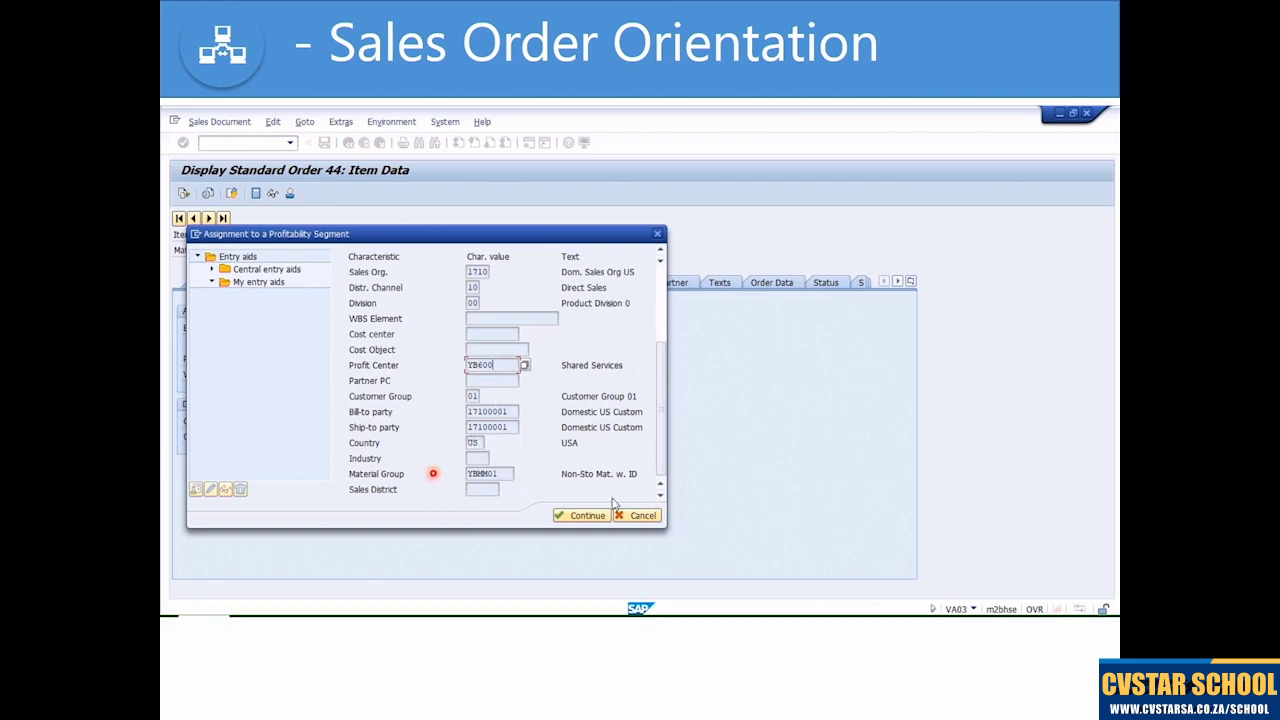
pyautogui.click(642, 516)
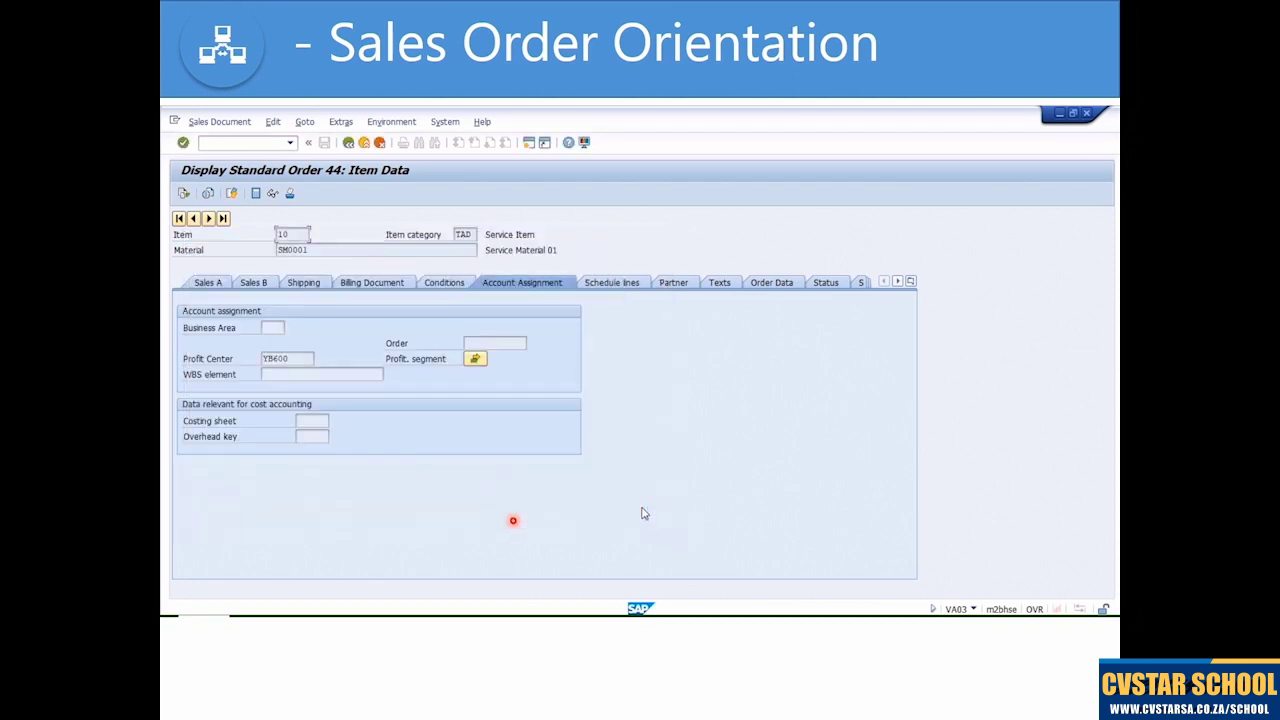
# - Check item 10's processing and completeness statuses, and return to the order overview
pyautogui.click(826, 283)
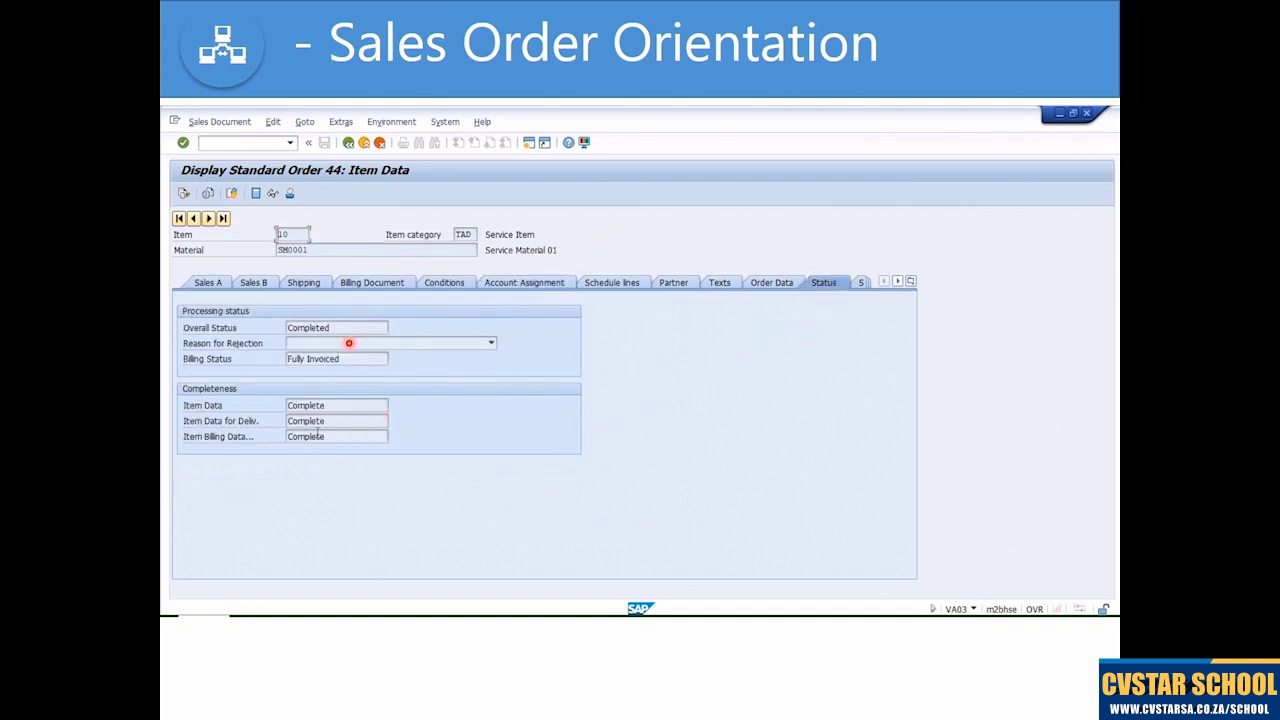
pyautogui.click(348, 143)
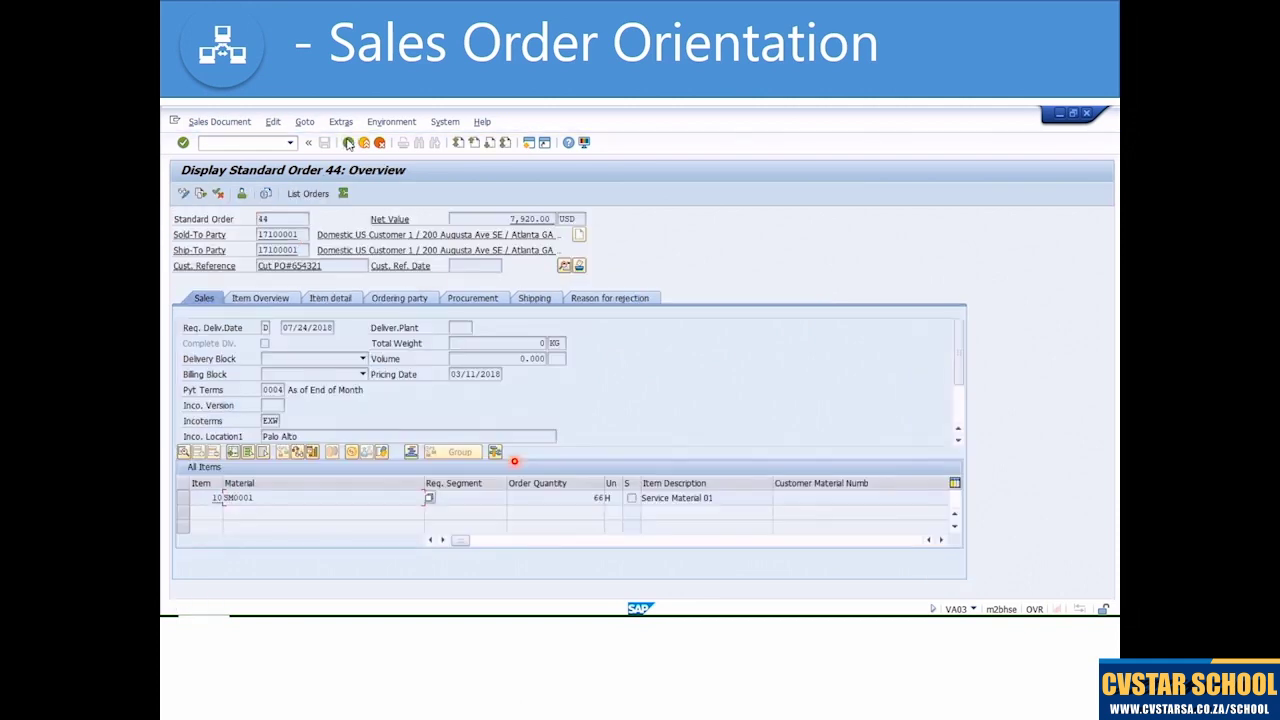
# - Display the sales order's document flow and check the statuses of the F2 invoice and accounting document
pyautogui.click(201, 195)
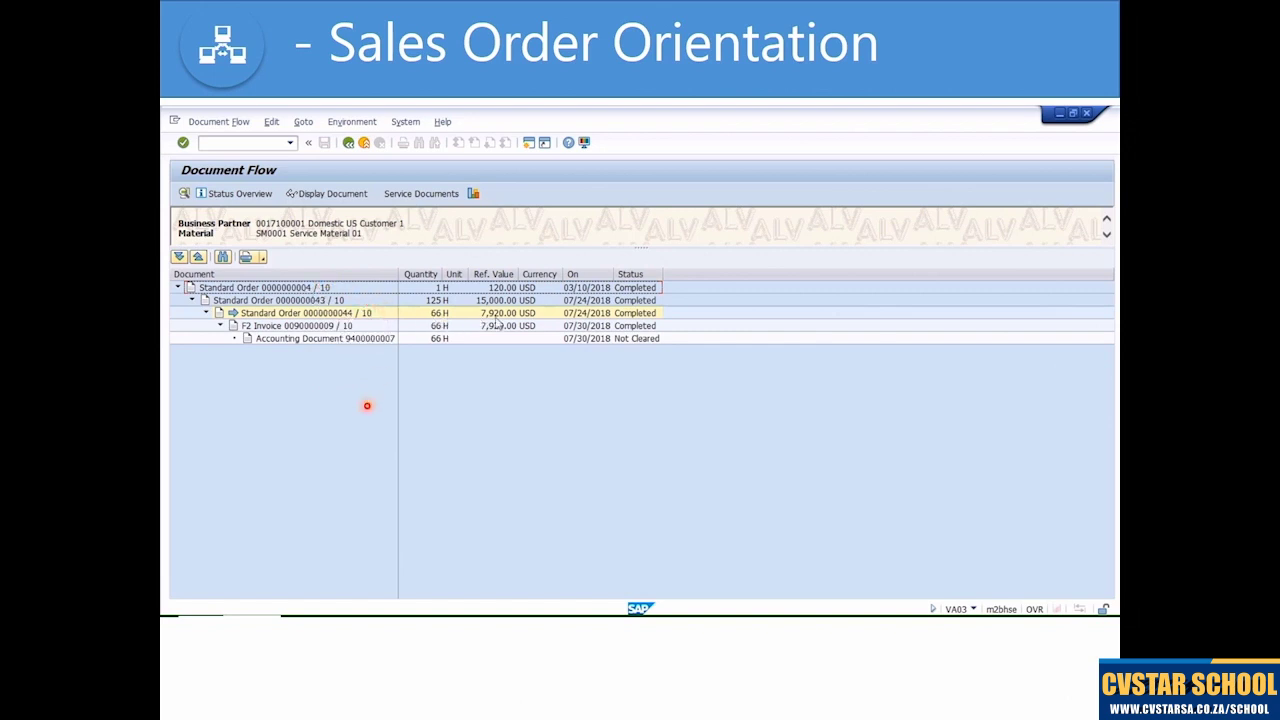
pyautogui.click(645, 325)
pyautogui.click(643, 338)
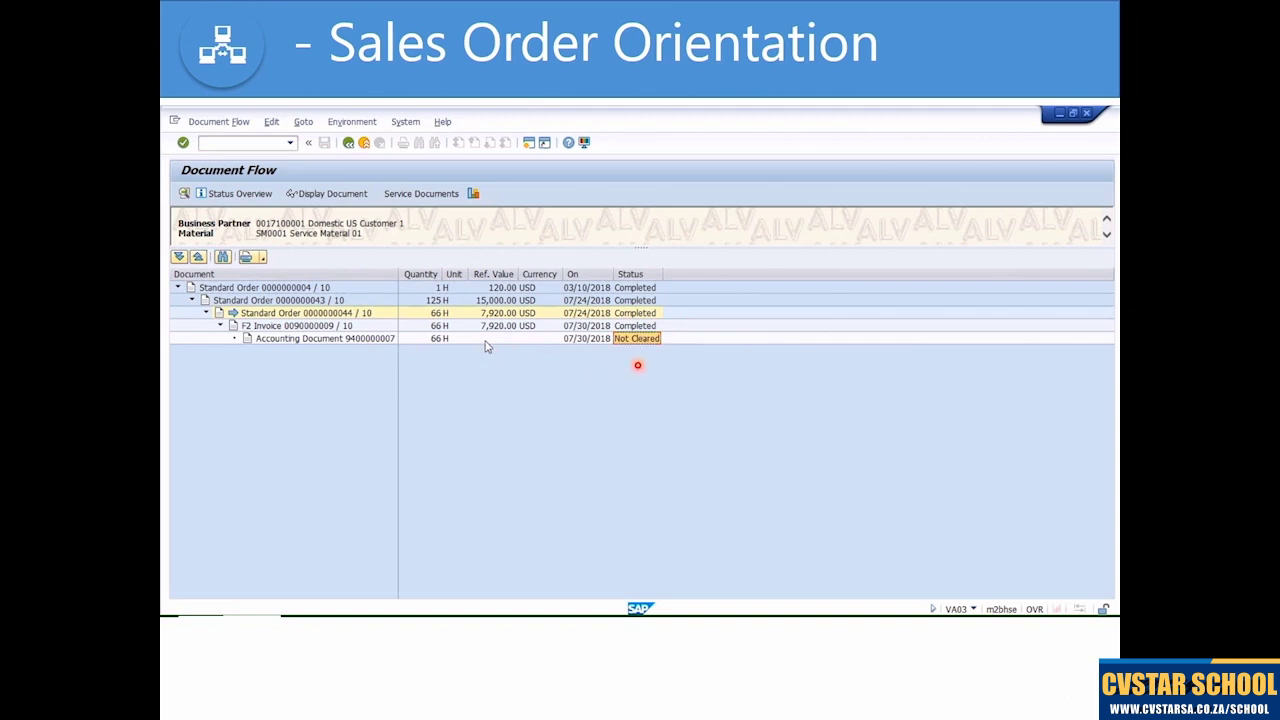
pyautogui.click(316, 313)
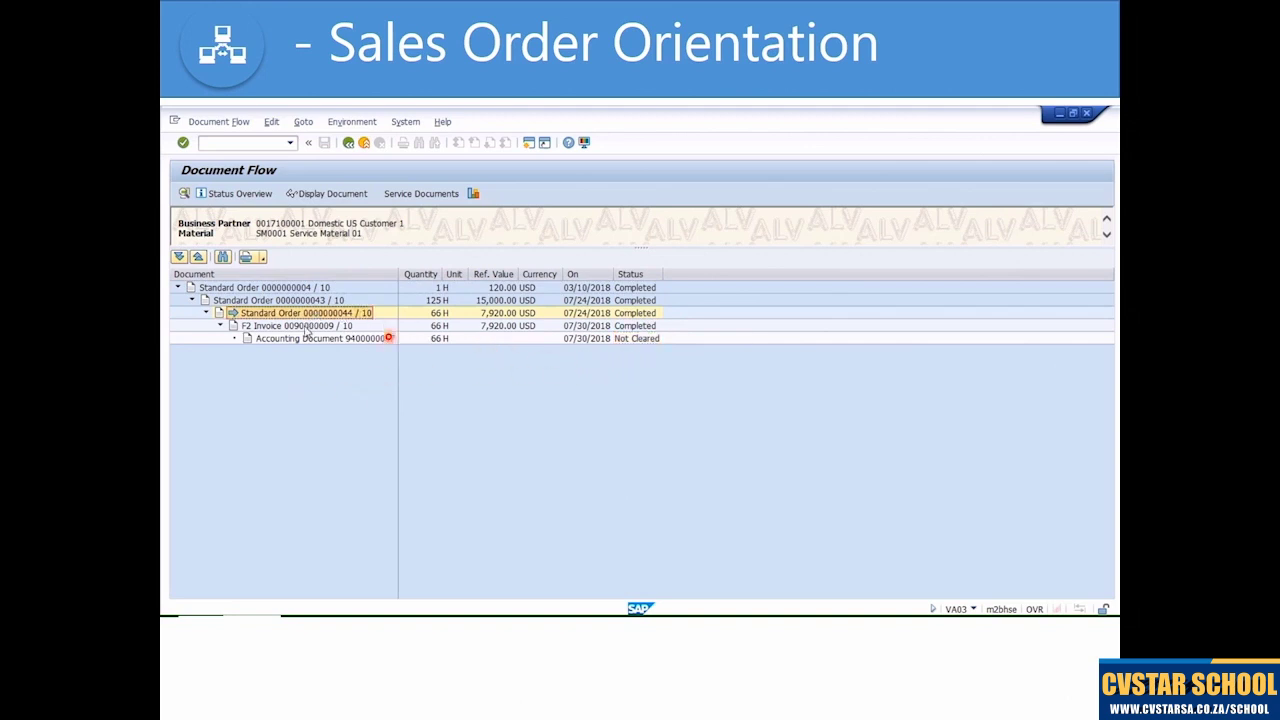
# - Display the F2 invoice from the document flow and check its billing document number
pyautogui.click(305, 327)
pyautogui.click(333, 195)
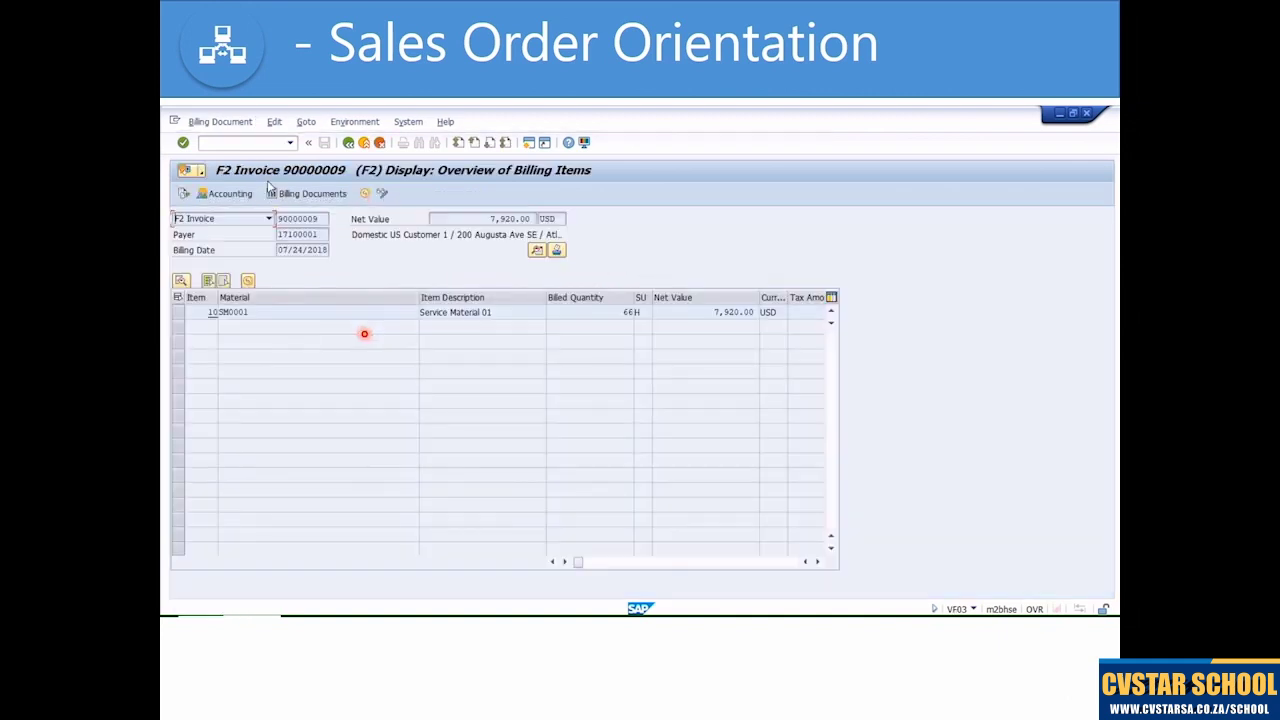
pyautogui.doubleClick(300, 218)
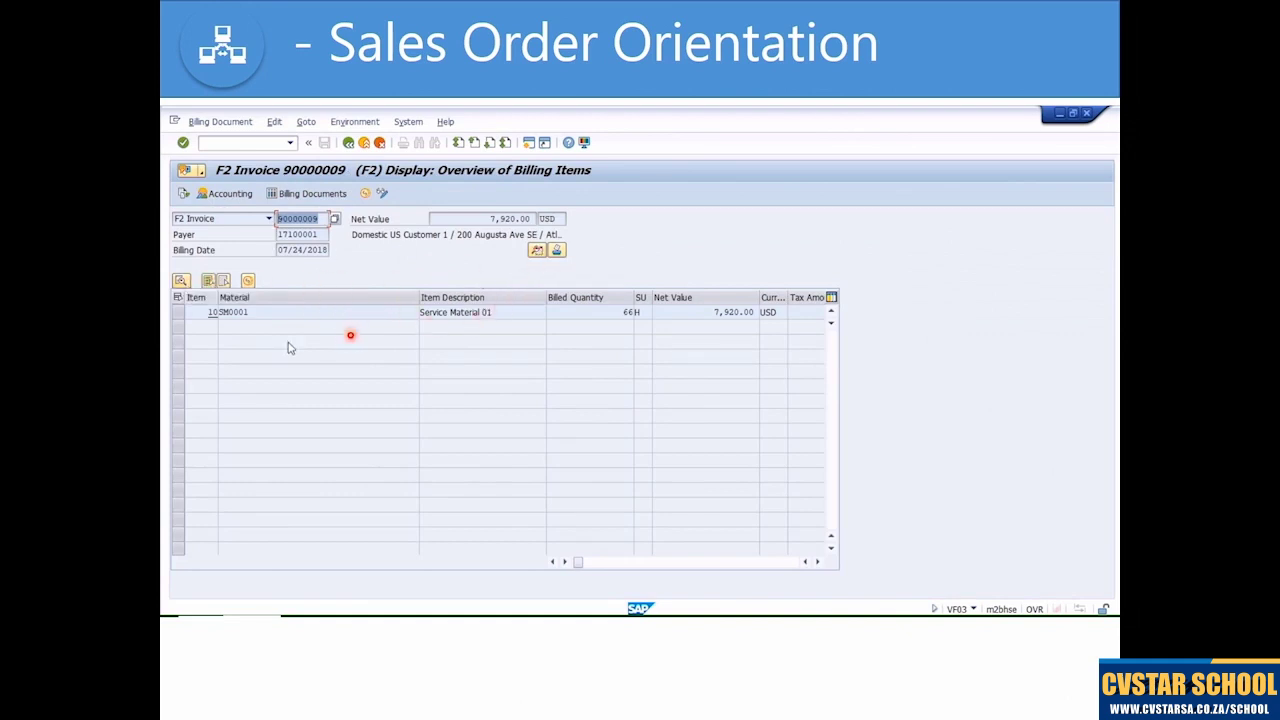
# - Display the details of the F2 invoice's item 10 and check the billed quantity in its billing data
pyautogui.click(180, 315)
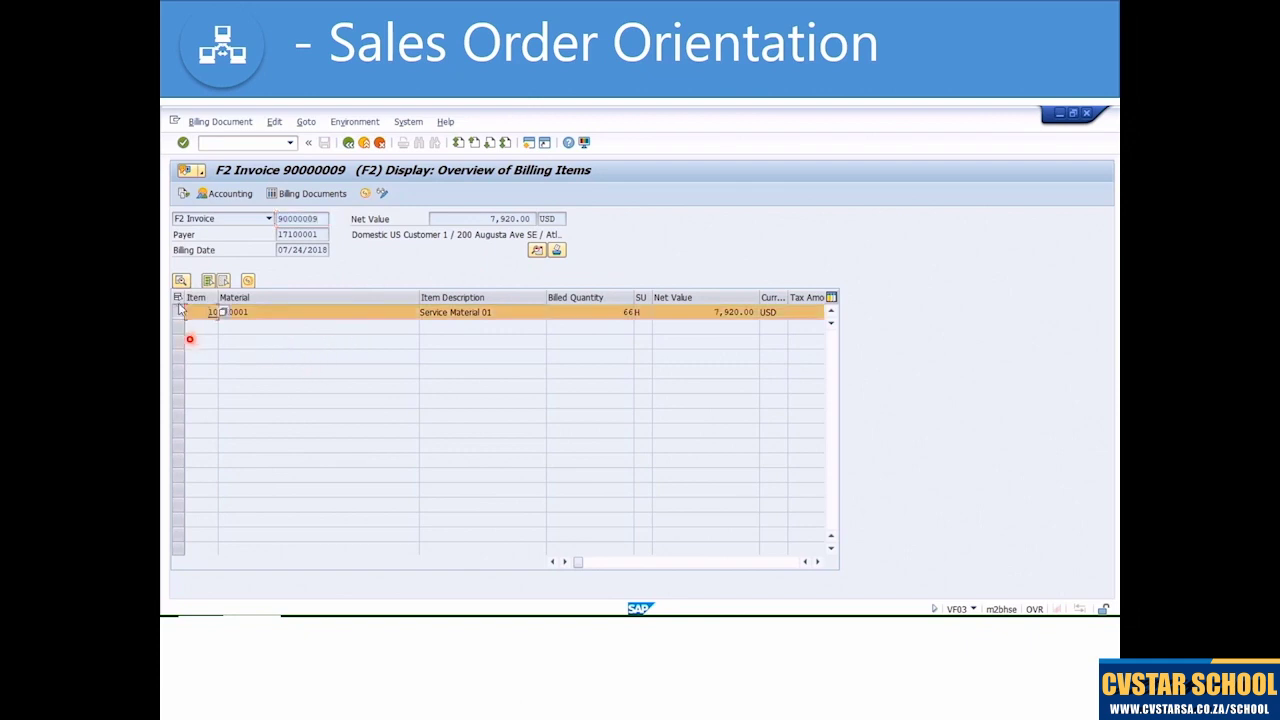
pyautogui.click(180, 282)
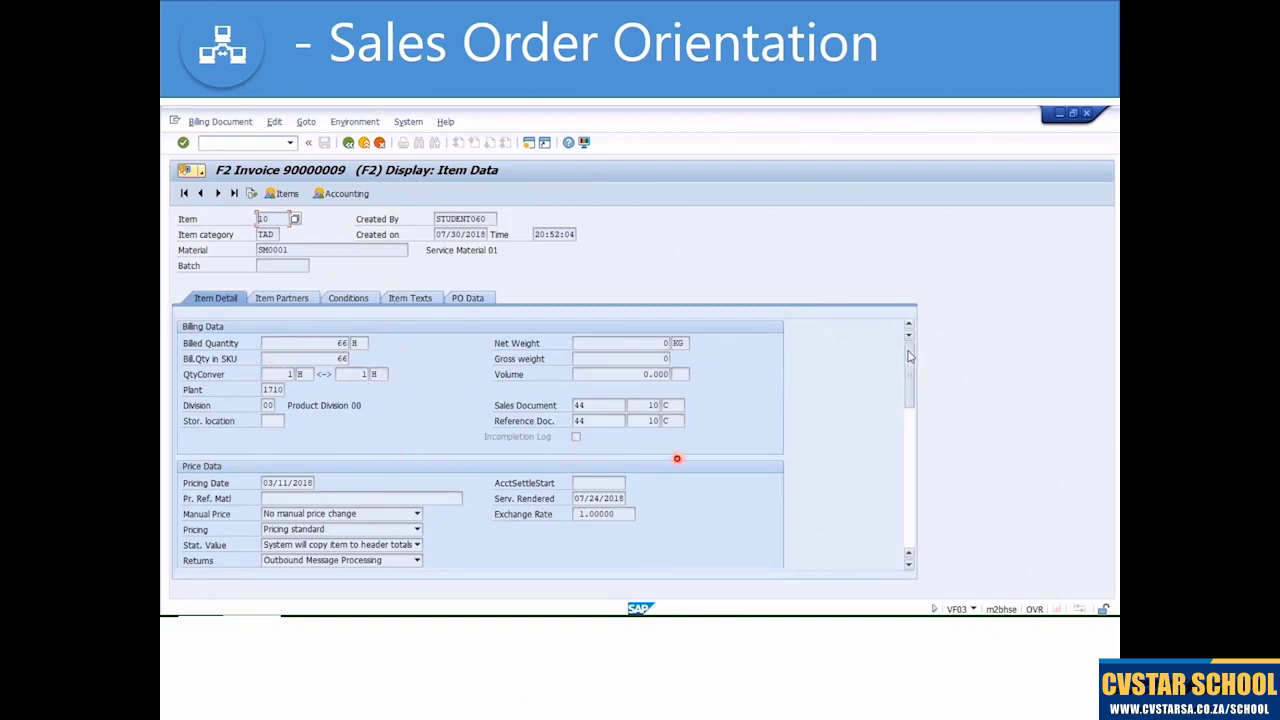
pyautogui.scroll(-1, 910, 365)
pyautogui.scroll(1, 697, 350)
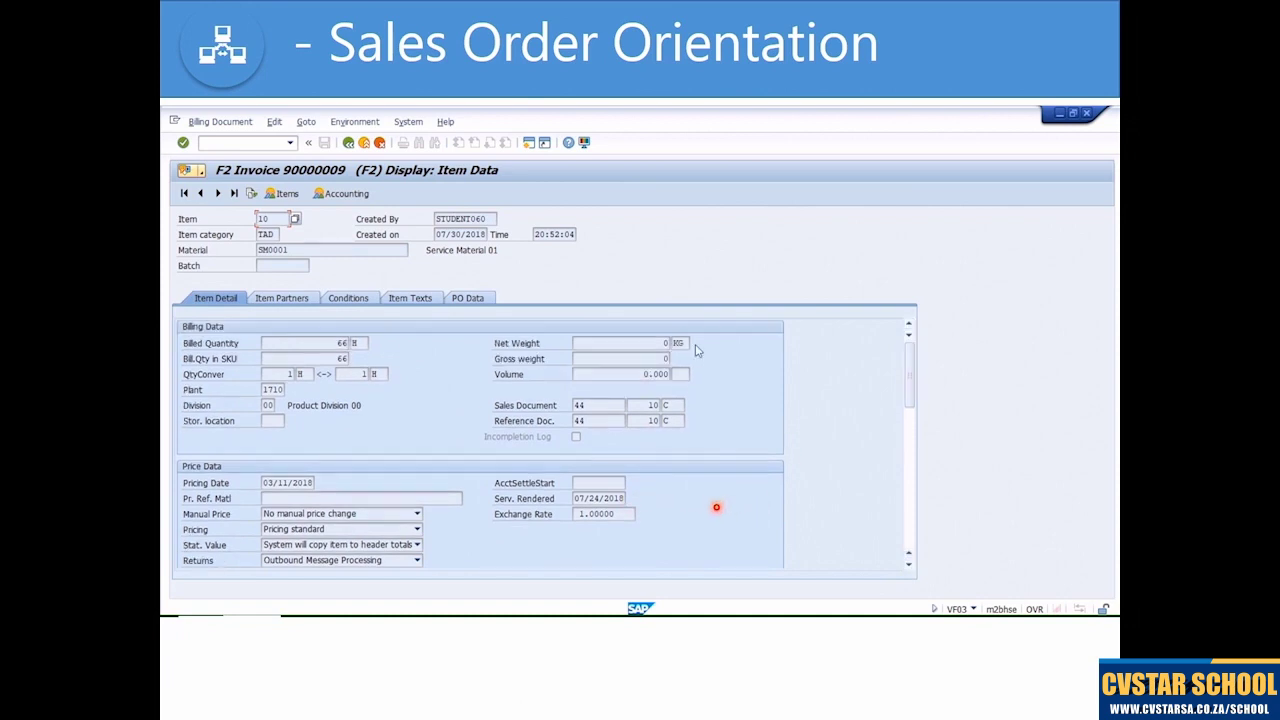
pyautogui.click(313, 341)
# - Review the invoice item's price and accounting data, including country, tax jurisdiction and material tax class, and return to the billing items overview
pyautogui.moveTo(910, 372); pyautogui.dragTo(911, 396)
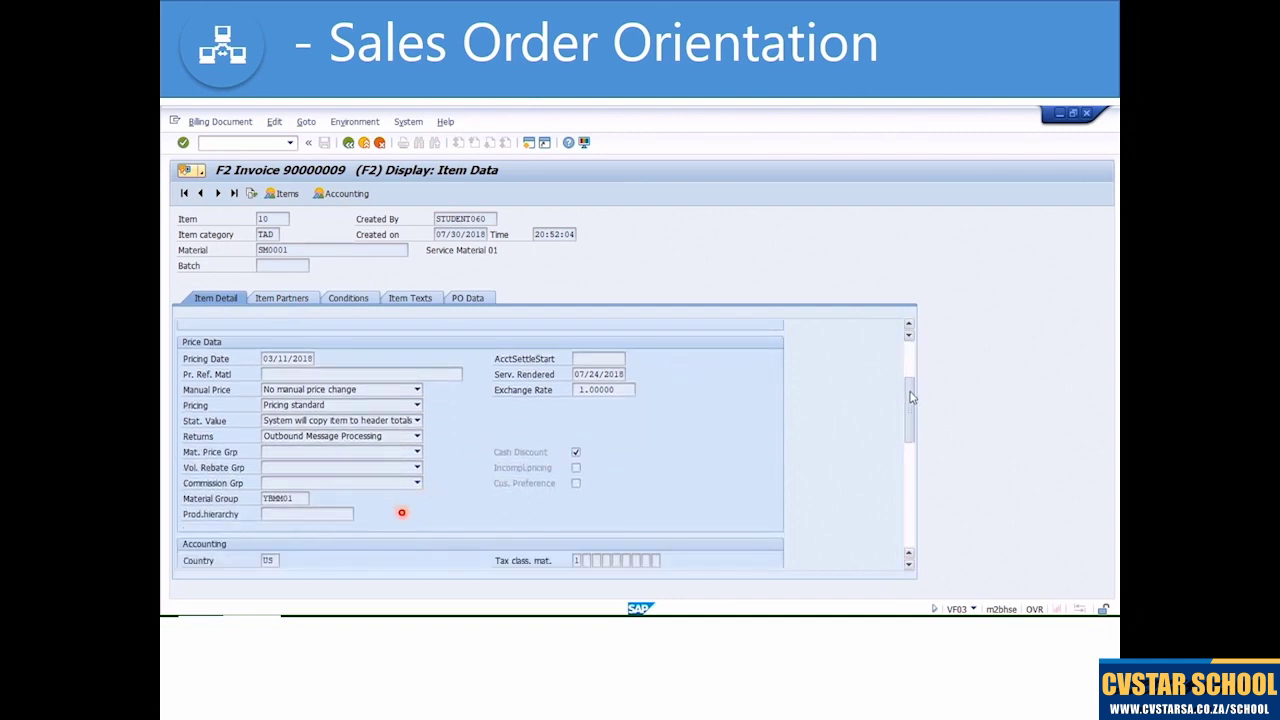
pyautogui.moveTo(910, 397); pyautogui.dragTo(912, 440)
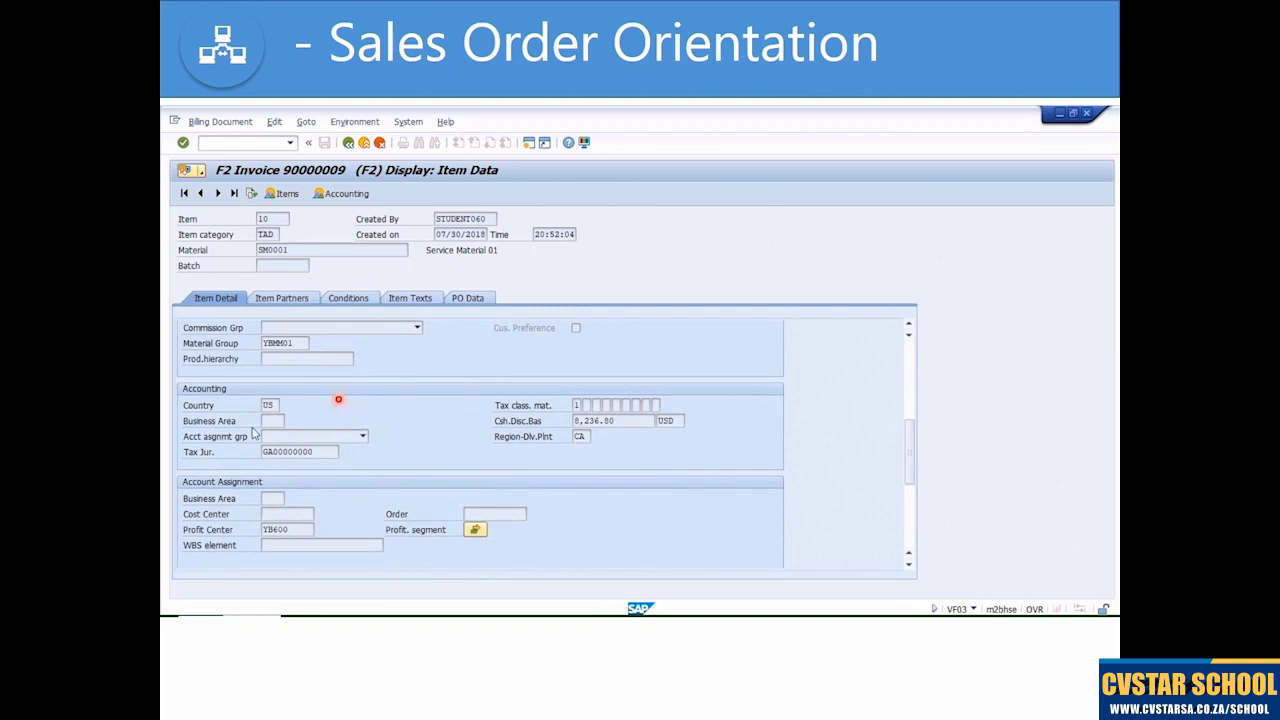
pyautogui.click(279, 404)
pyautogui.doubleClick(300, 451)
pyautogui.click(577, 404)
pyautogui.scroll(5, 320, 348)
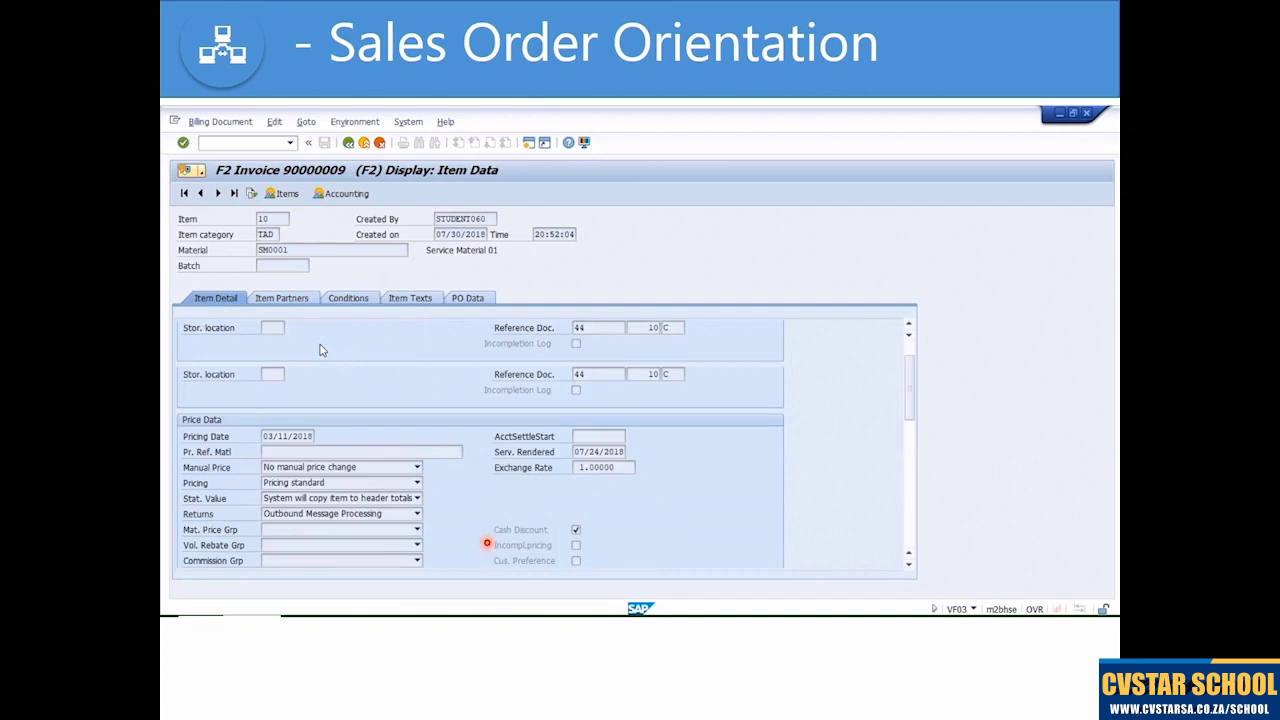
pyautogui.scroll(1, 320, 348)
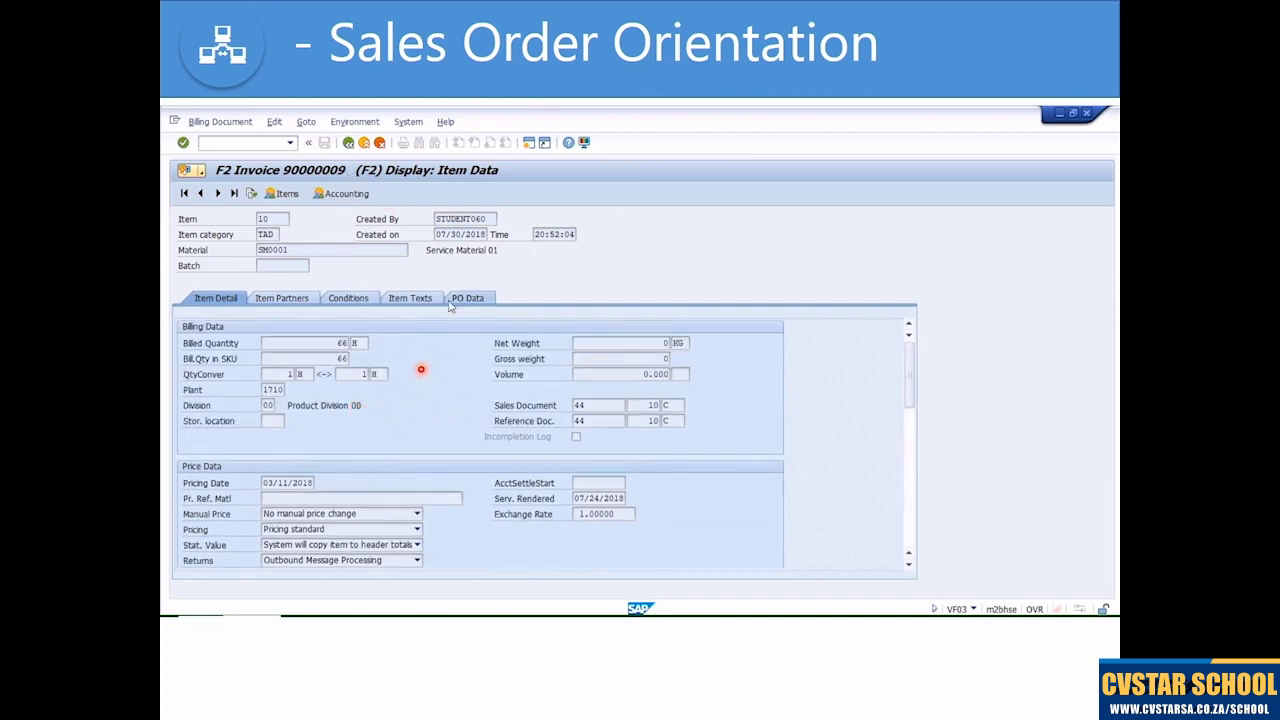
pyautogui.click(349, 143)
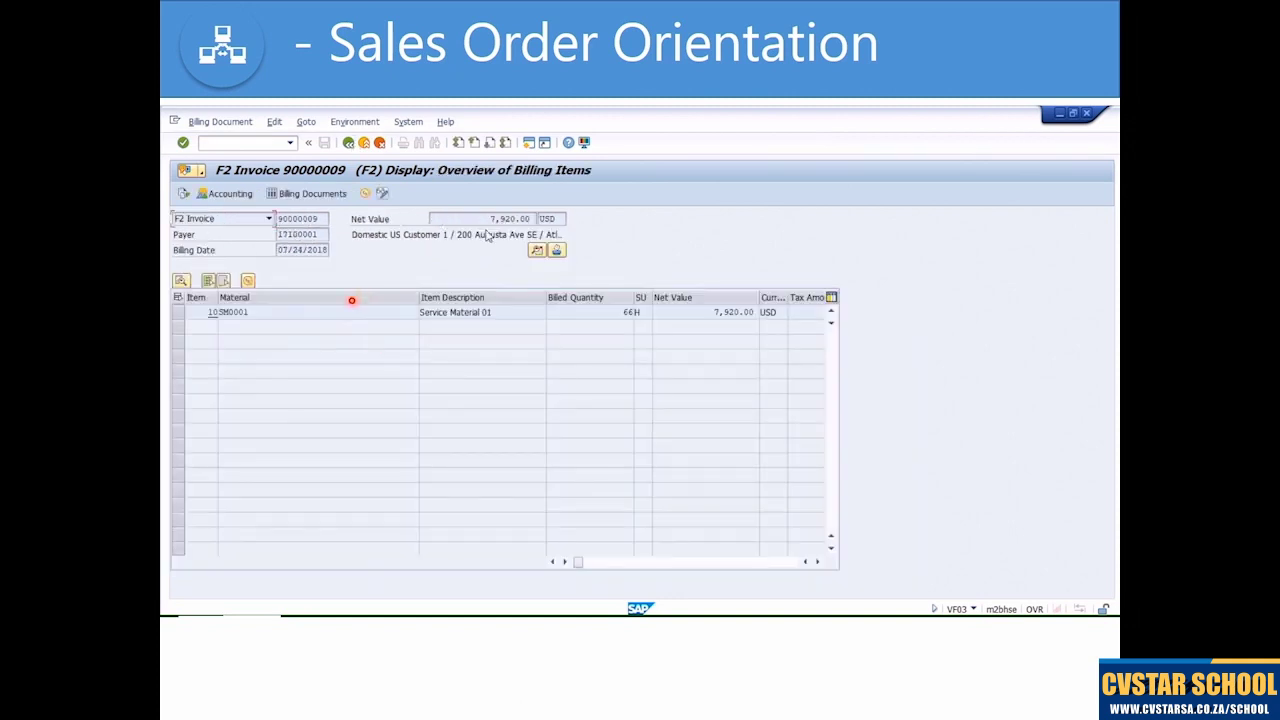
# - Display the F2 invoice's header details and check the posting status along with its possible values
pyautogui.click(537, 251)
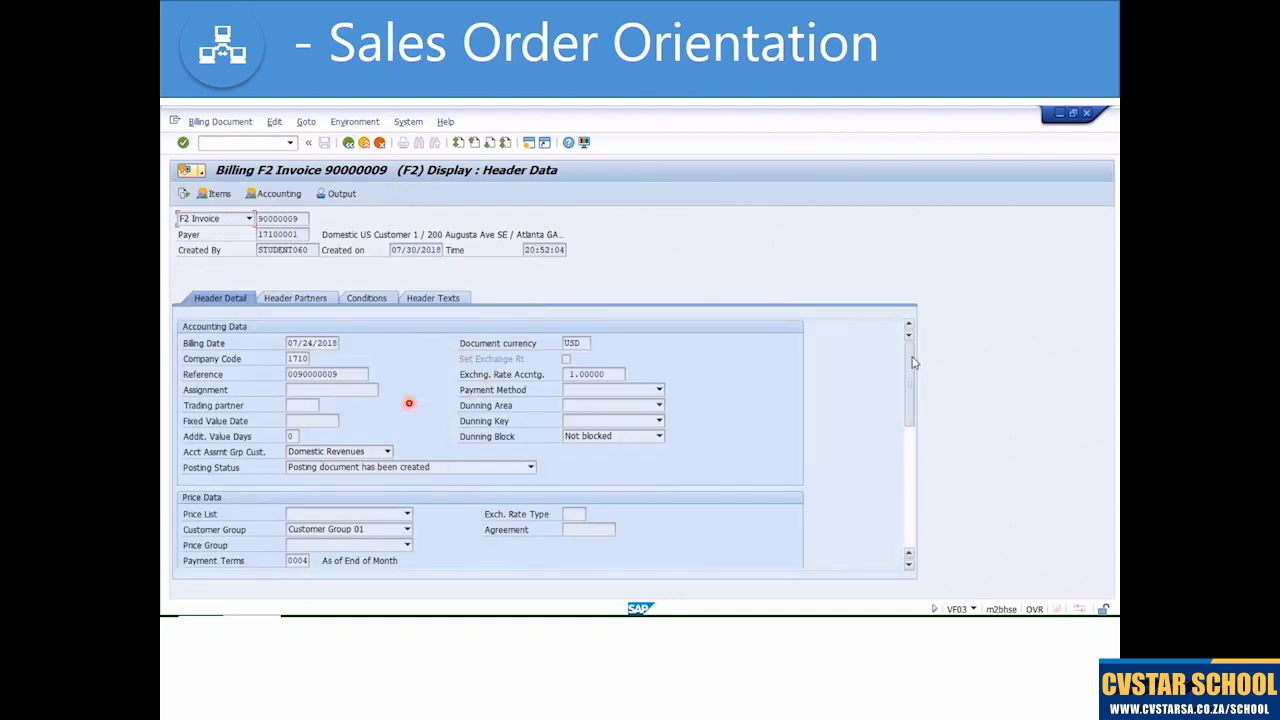
pyautogui.scroll(-1, 912, 362)
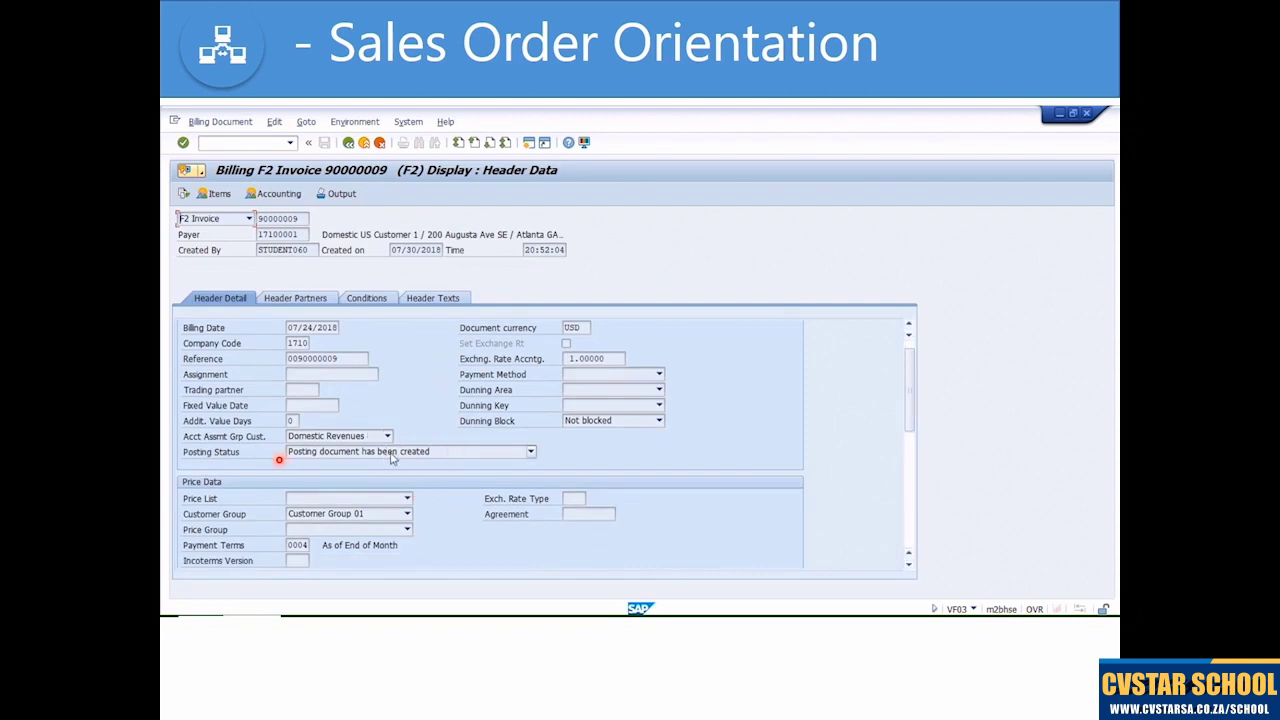
pyautogui.click(472, 456)
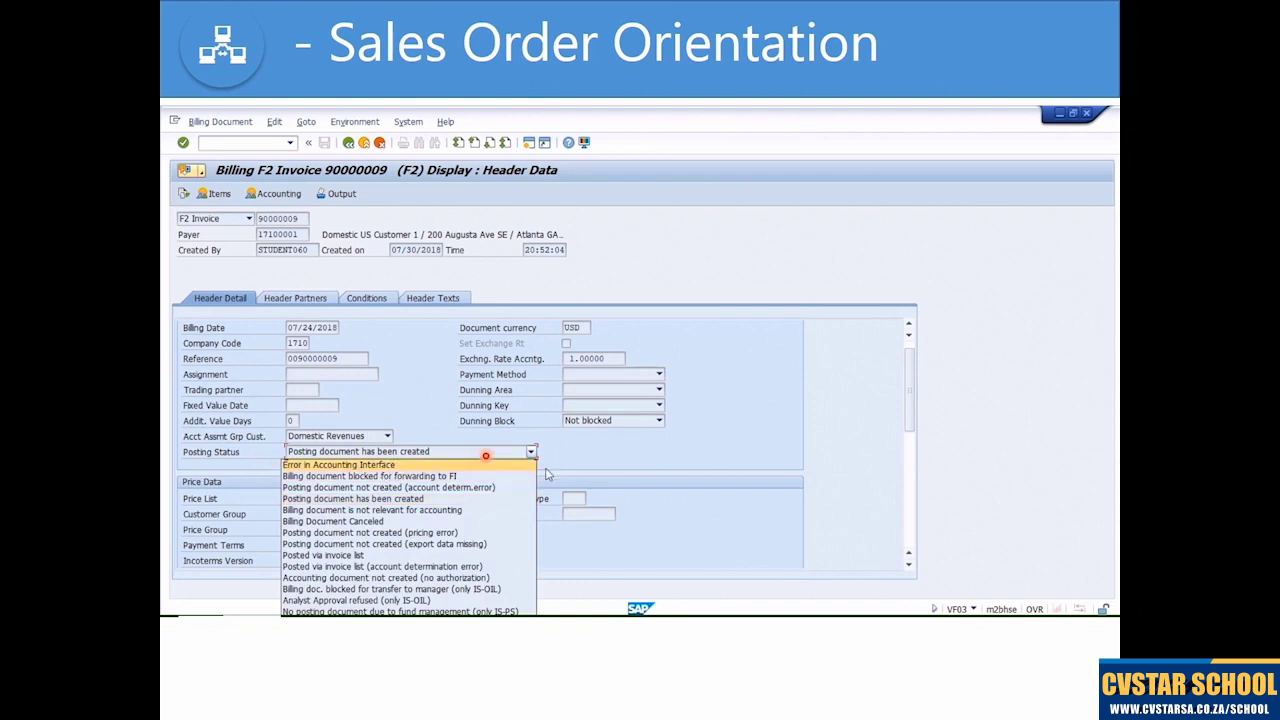
pyautogui.click(410, 458)
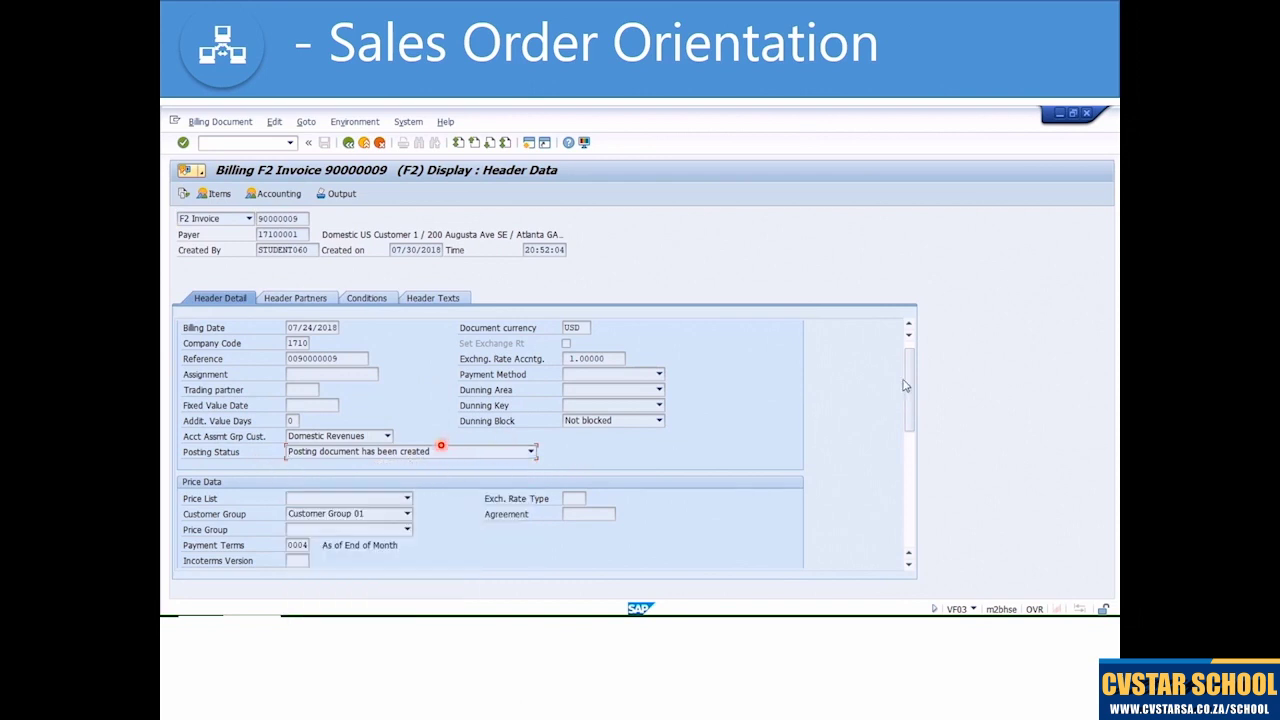
# - Review the price and tax data in the invoice's header details and return to the document flow
pyautogui.scroll(-1, 912, 396)
pyautogui.scroll(-2, 912, 396)
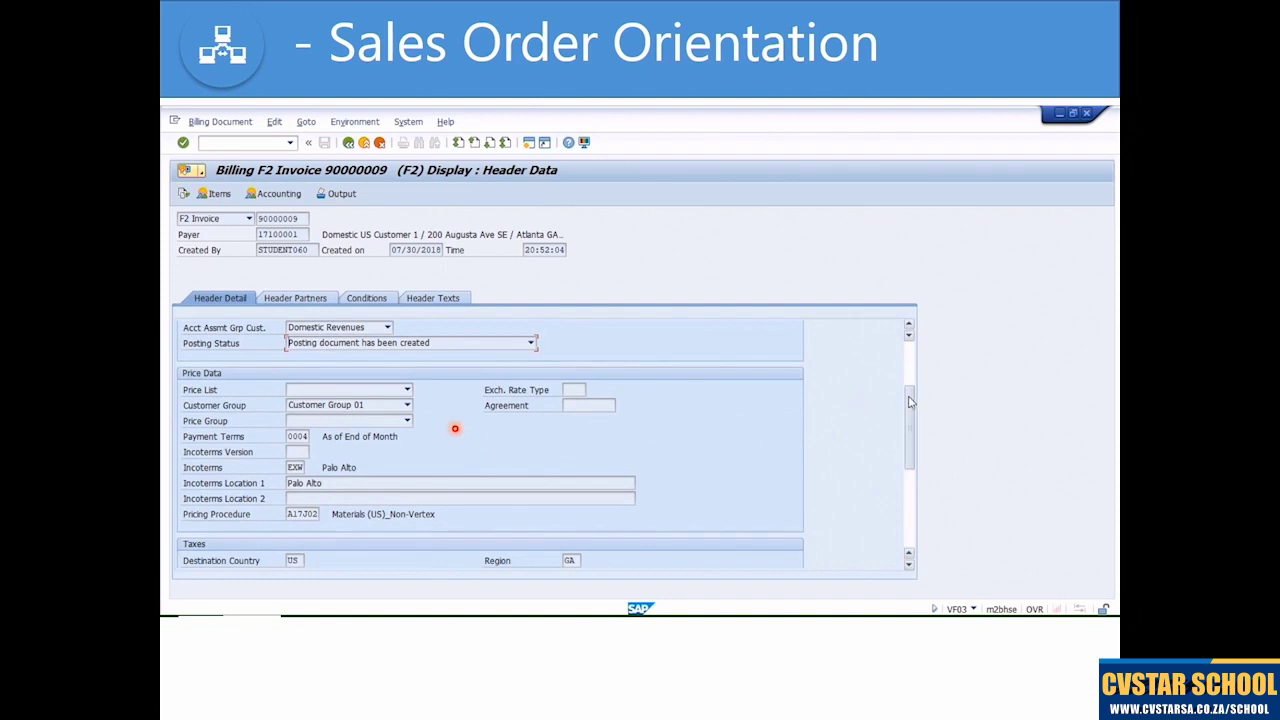
pyautogui.scroll(-2, 909, 421)
pyautogui.scroll(-2, 909, 421)
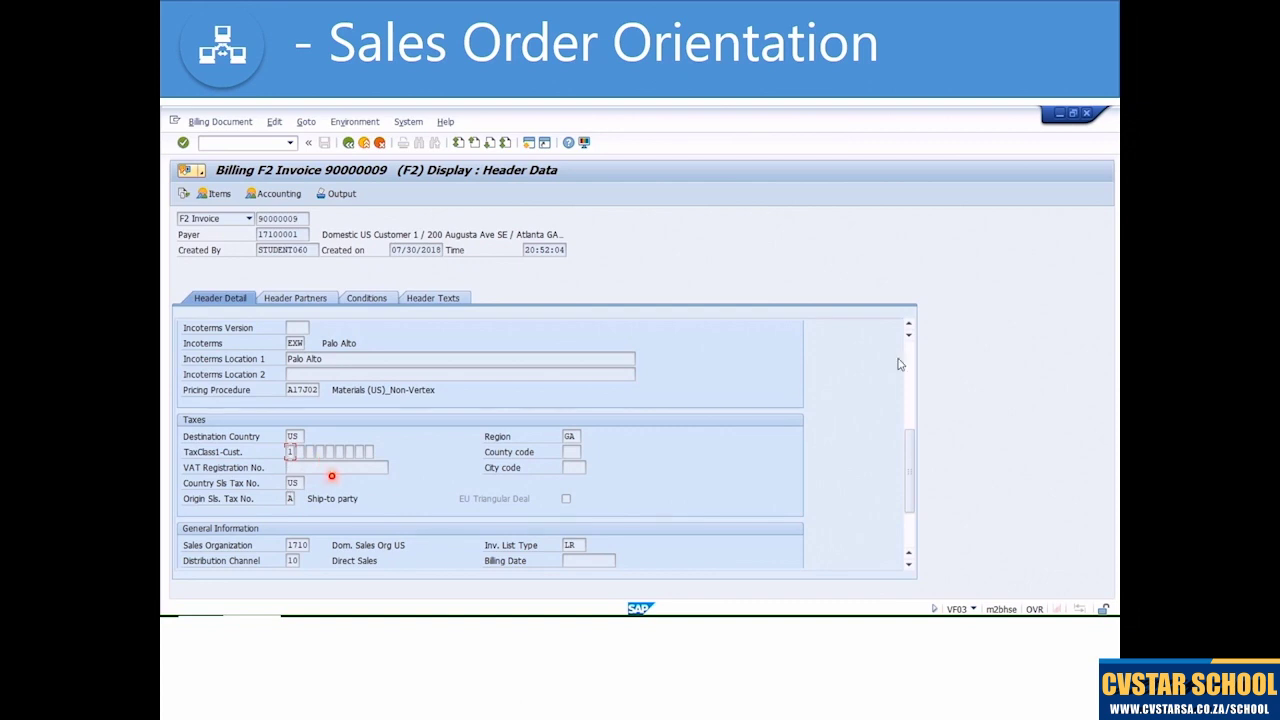
pyautogui.scroll(5, 889, 345)
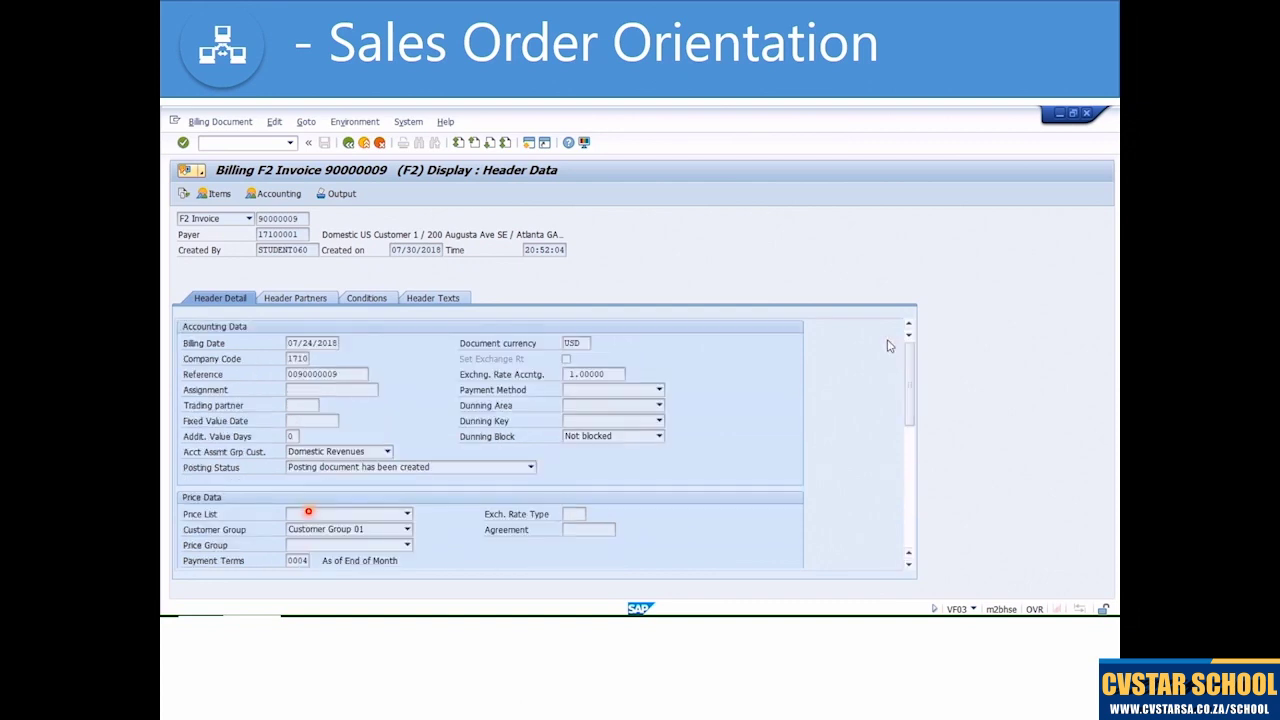
pyautogui.click(350, 146)
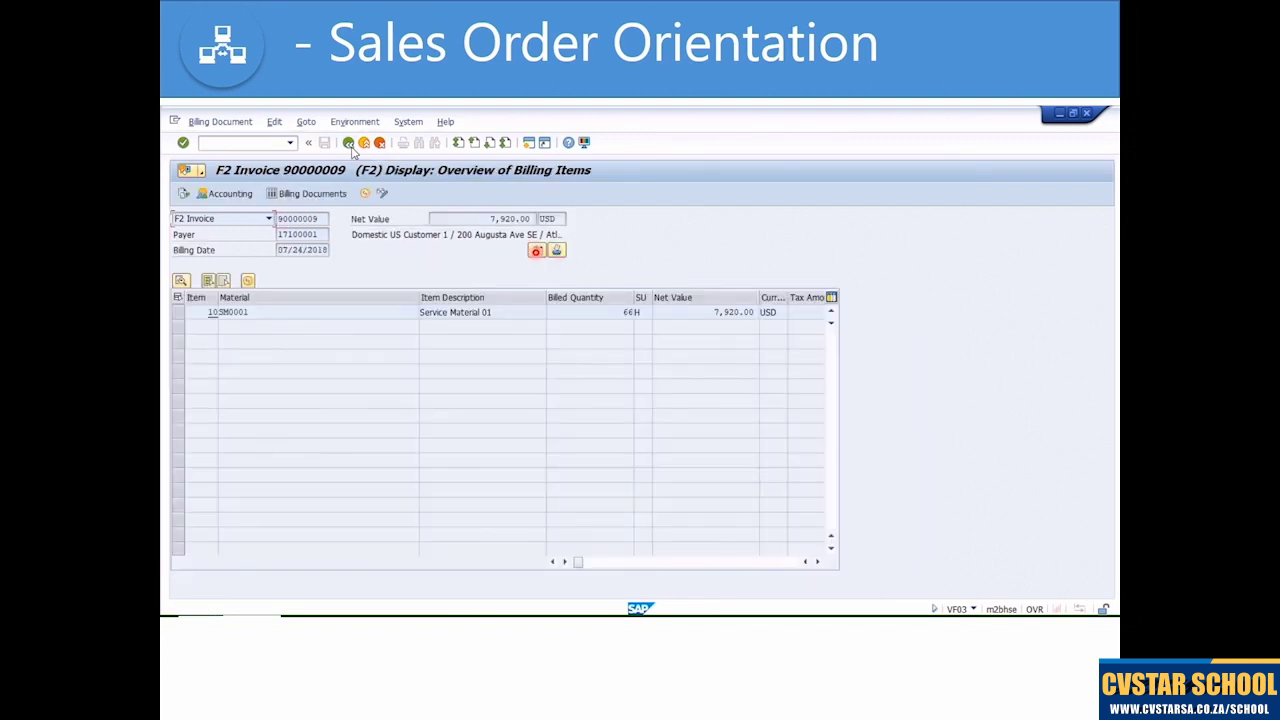
pyautogui.click(365, 193)
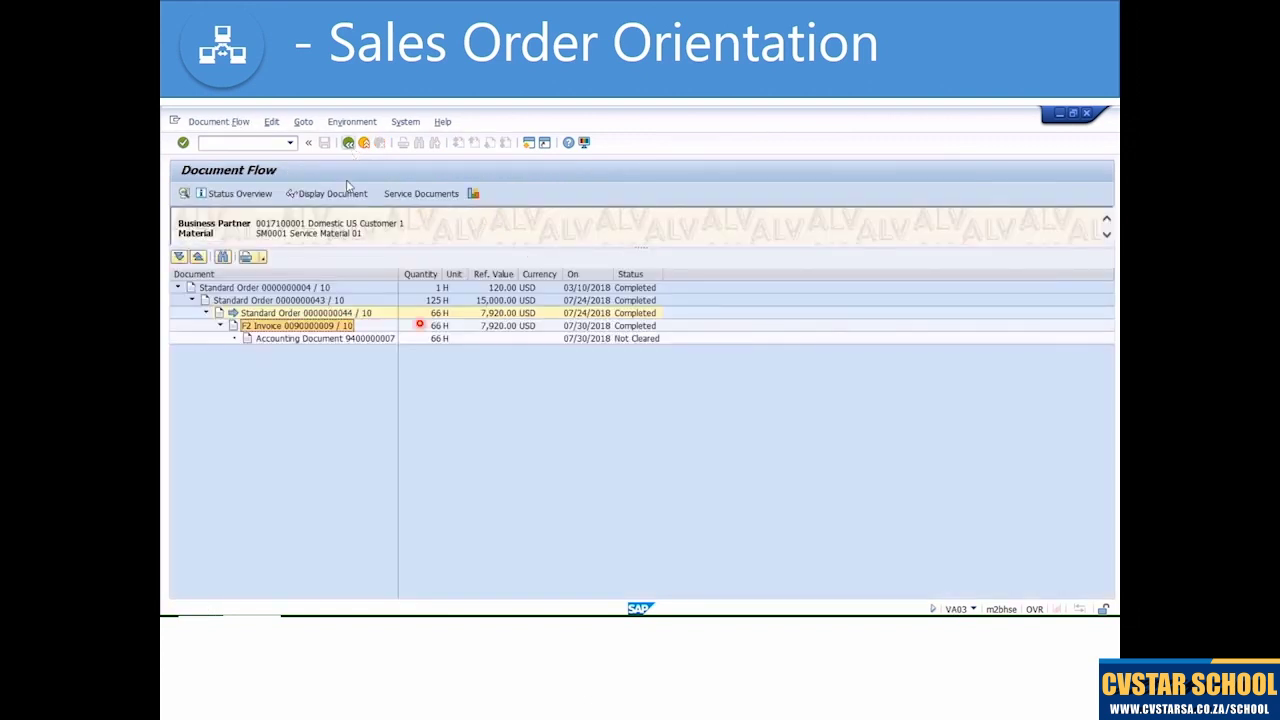
# - Display the accounting document from the document flow, check its revenue and sales tax line items, and return to the document flow
pyautogui.click(366, 340)
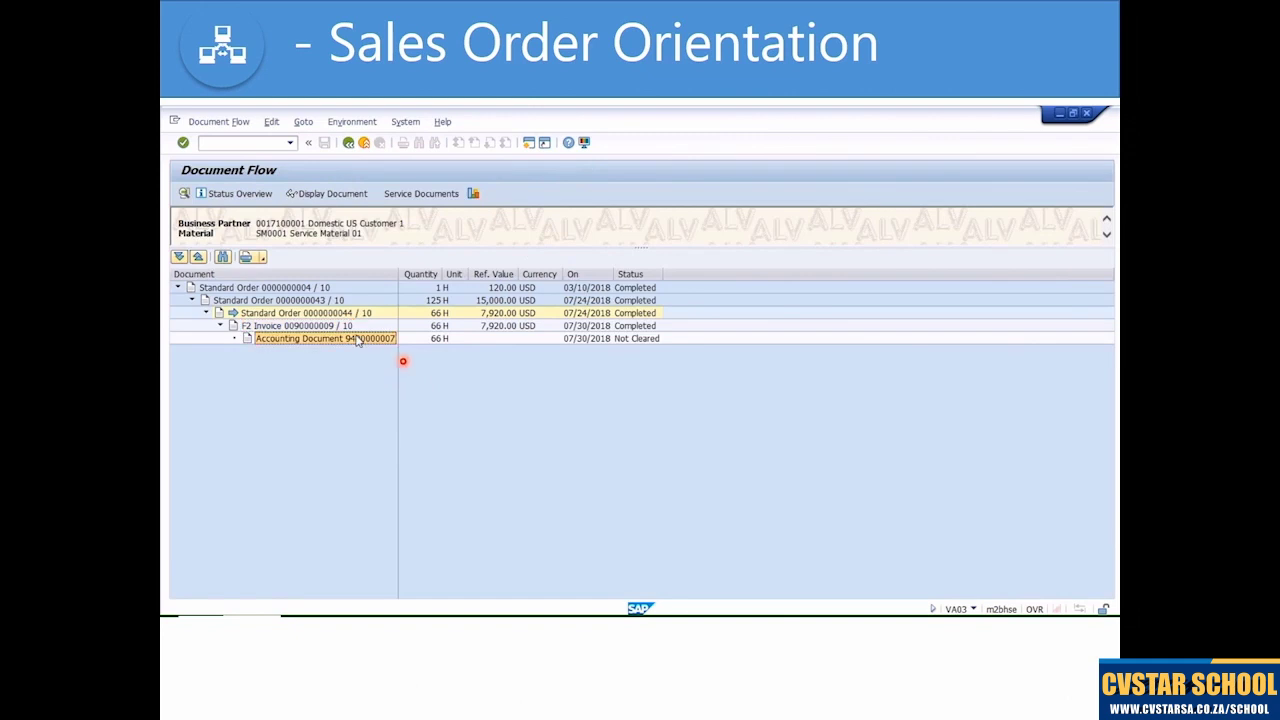
pyautogui.click(355, 194)
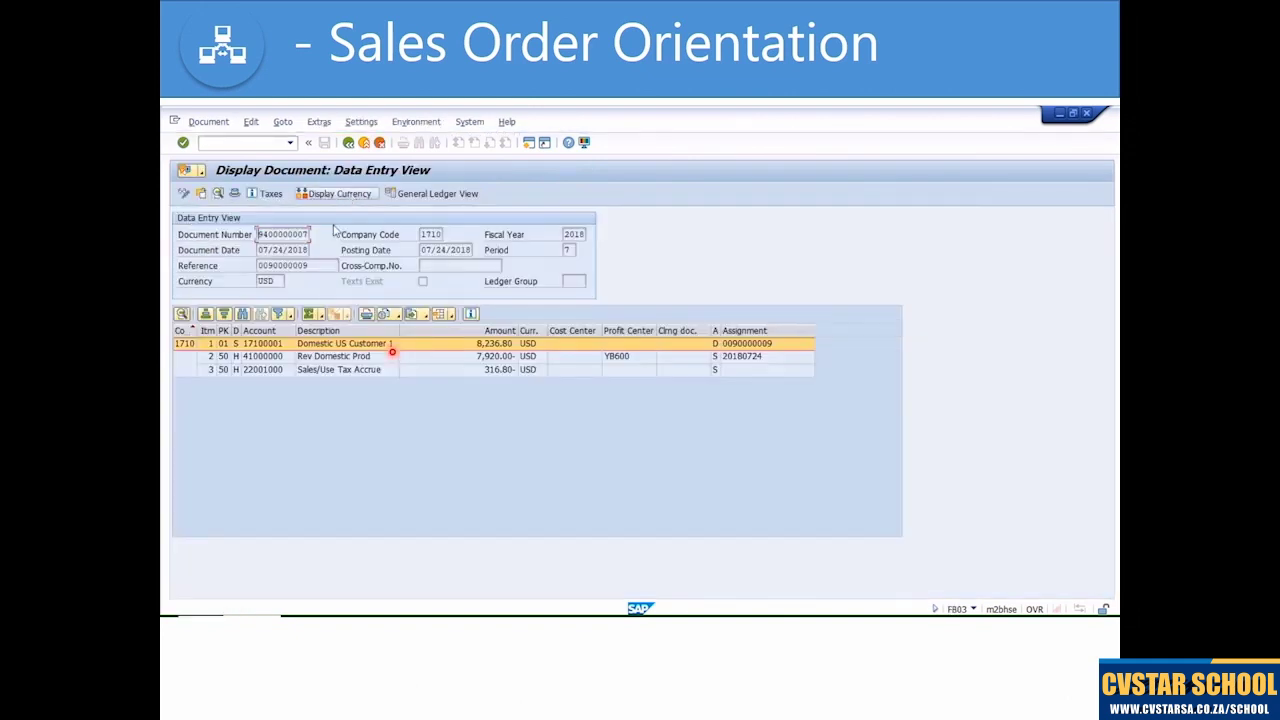
pyautogui.click(311, 359)
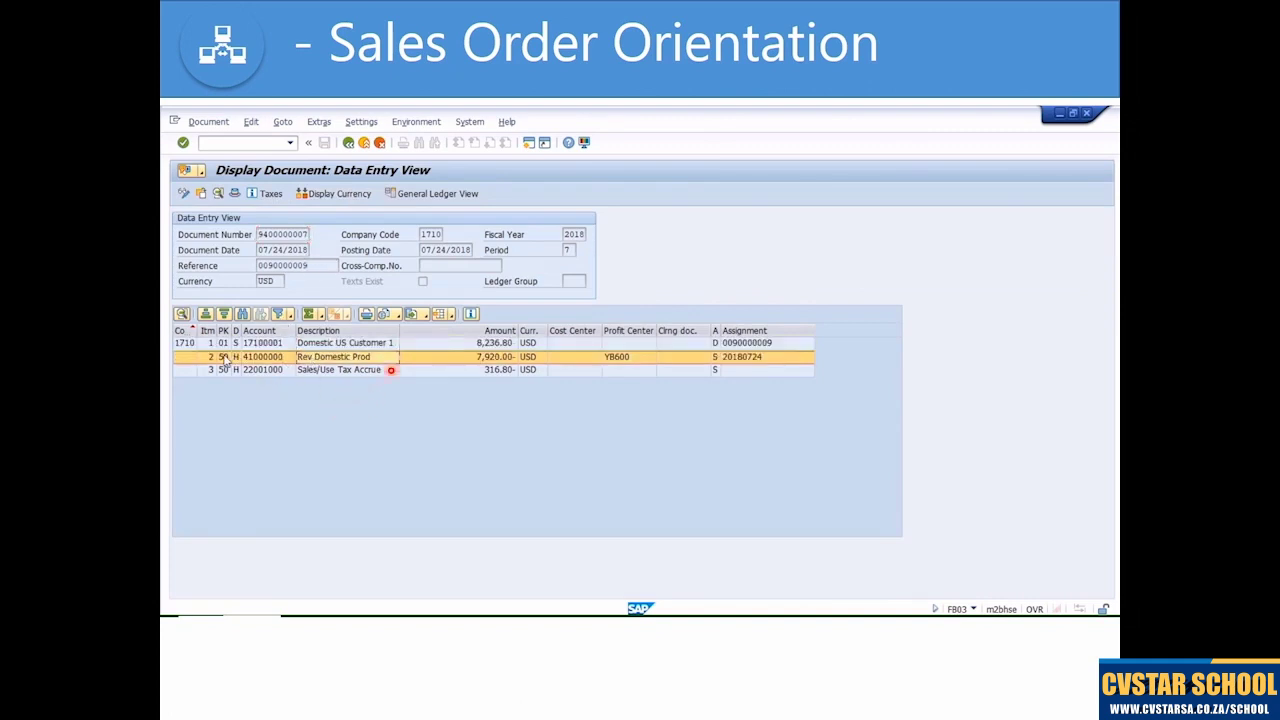
pyautogui.click(318, 371)
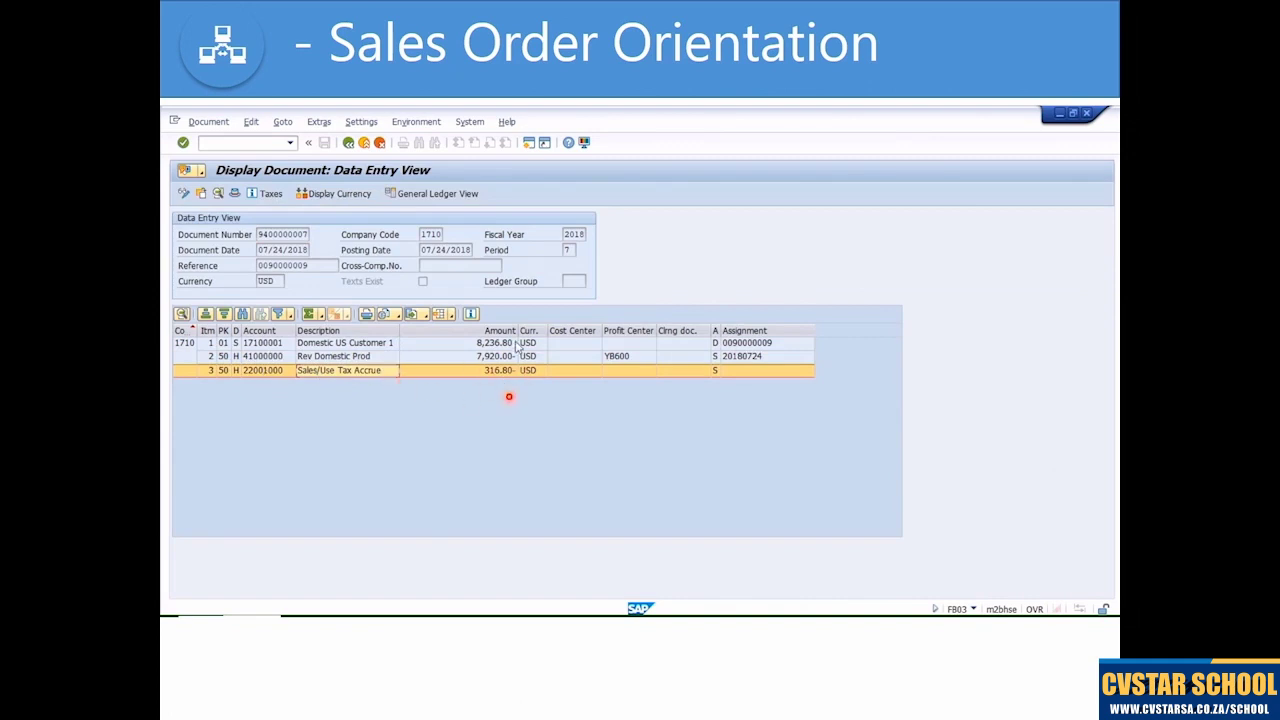
pyautogui.click(348, 143)
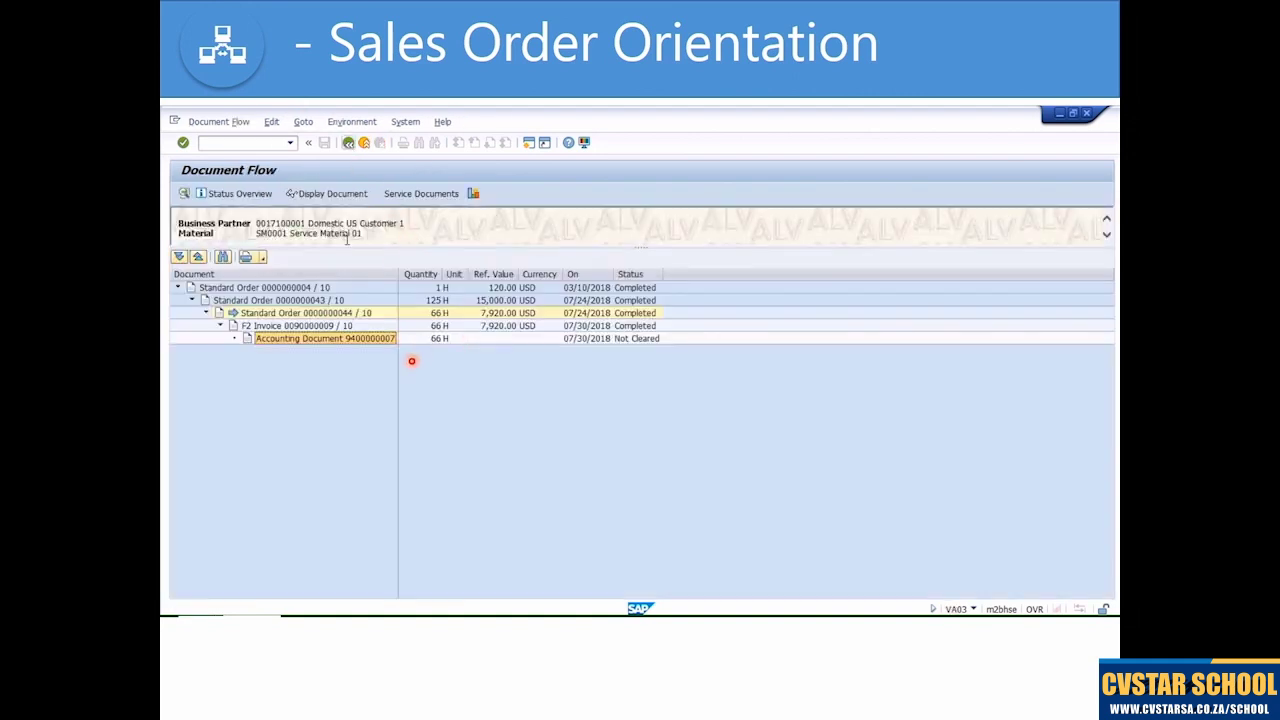
# - Trace the document flow from the current standard order through the F2 invoice to the accounting document, and display the F2 invoice
pyautogui.click(310, 313)
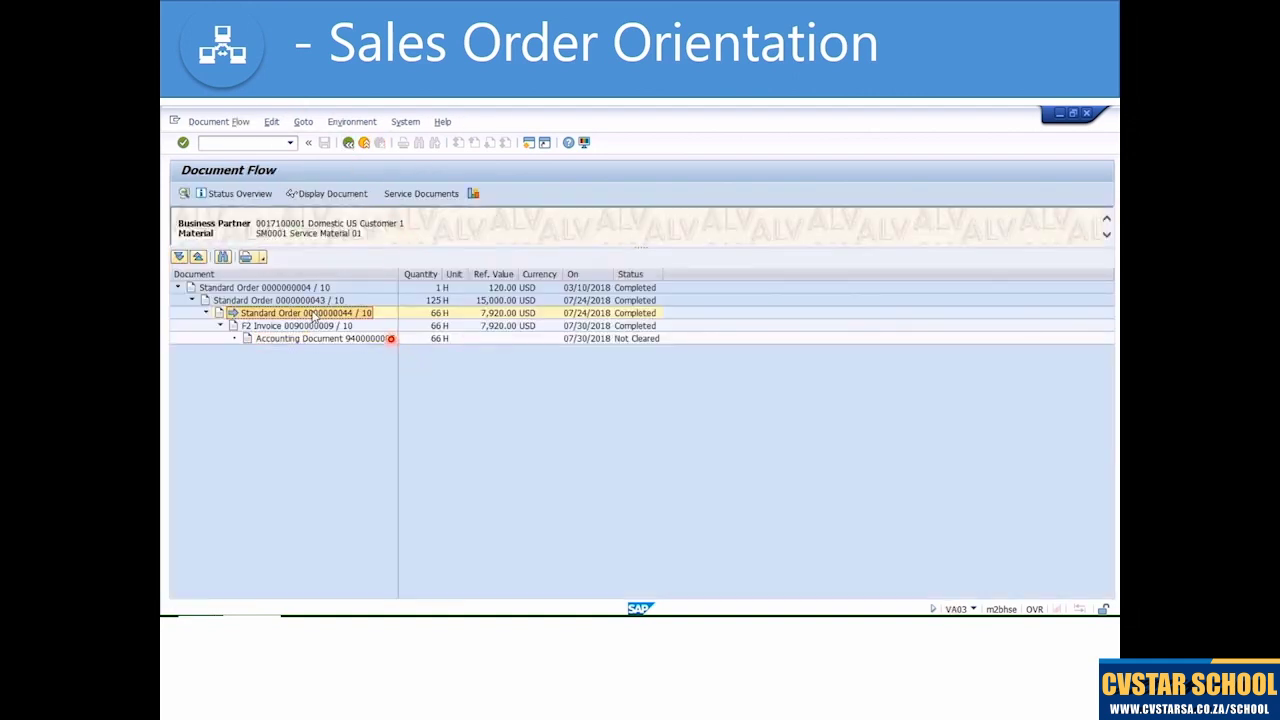
pyautogui.click(317, 326)
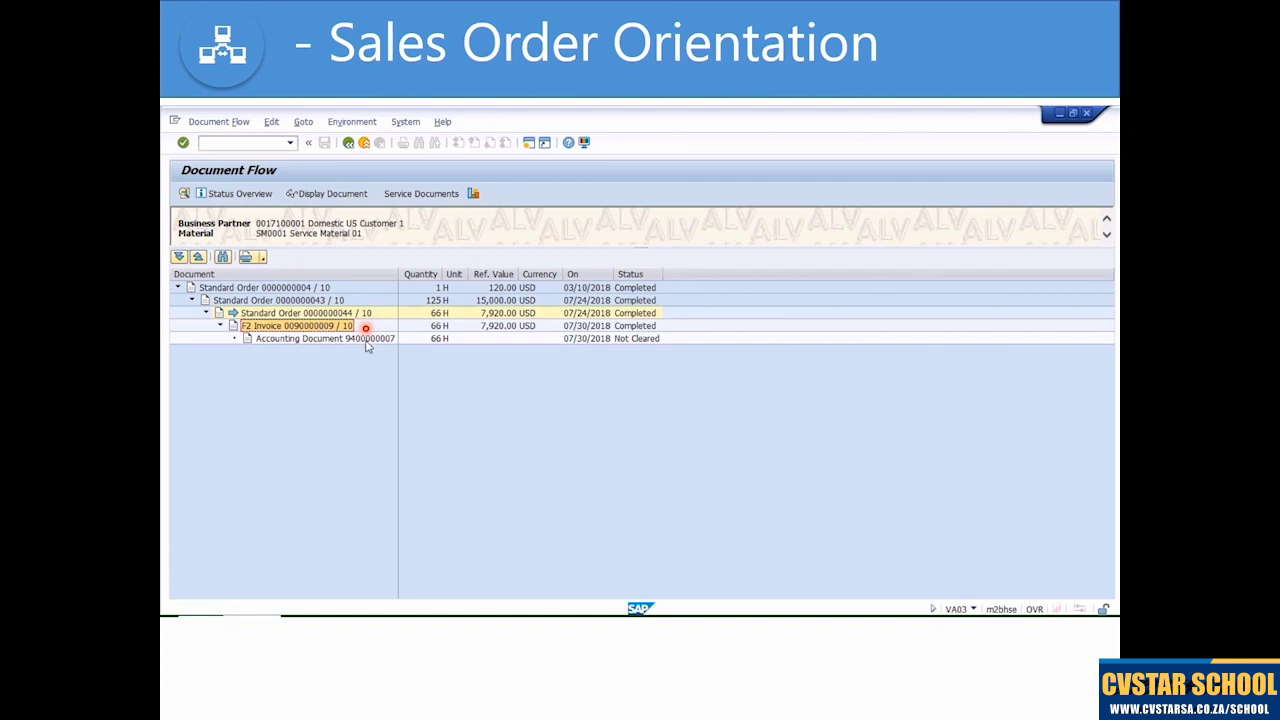
pyautogui.click(368, 340)
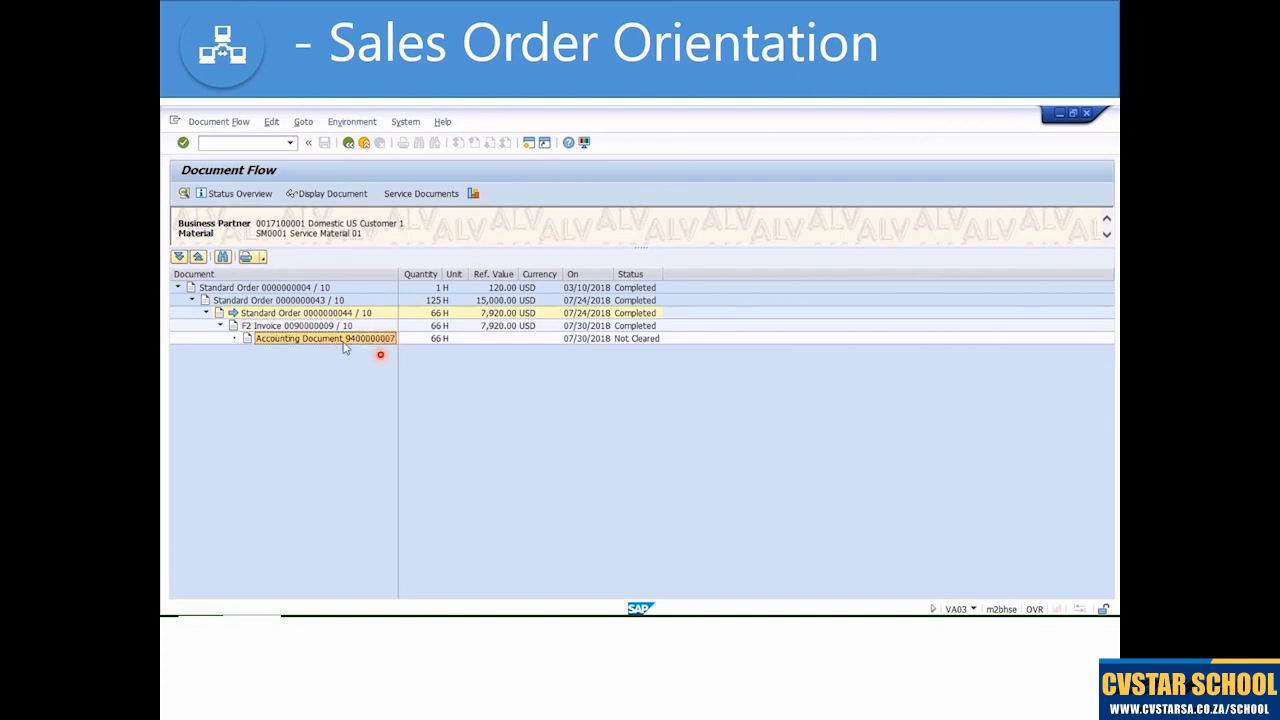
pyautogui.click(325, 328)
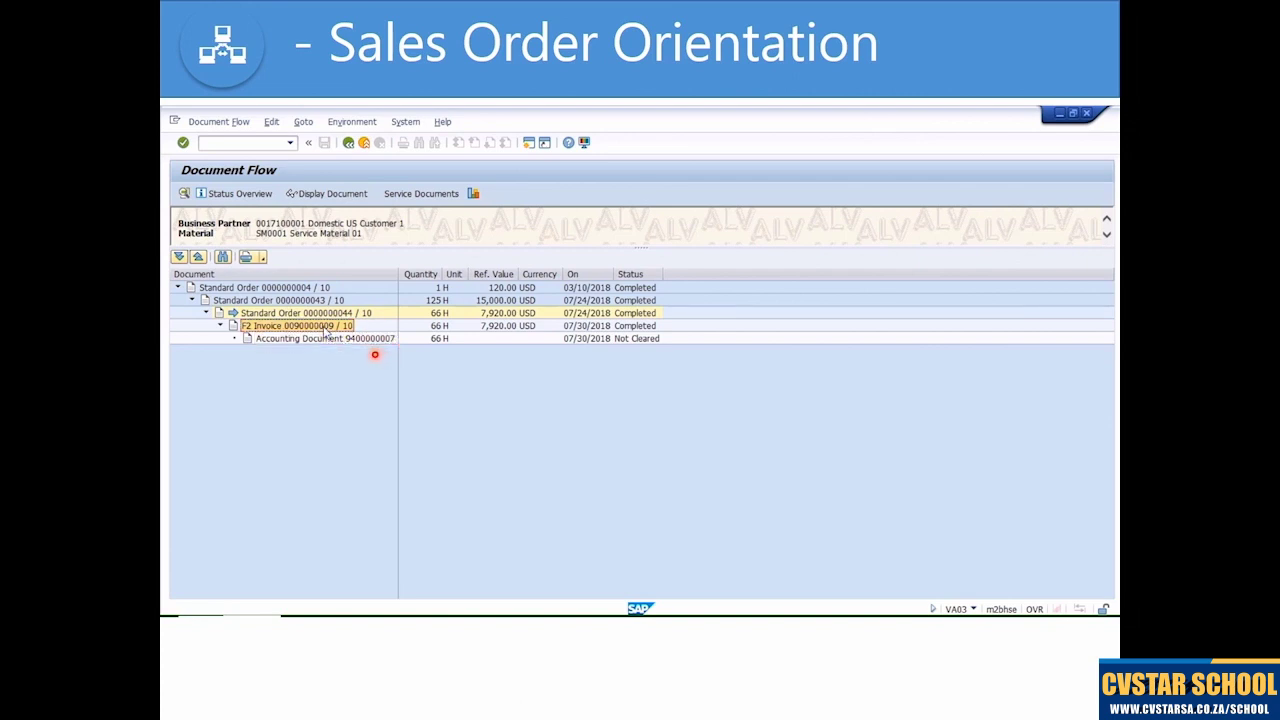
pyautogui.click(328, 193)
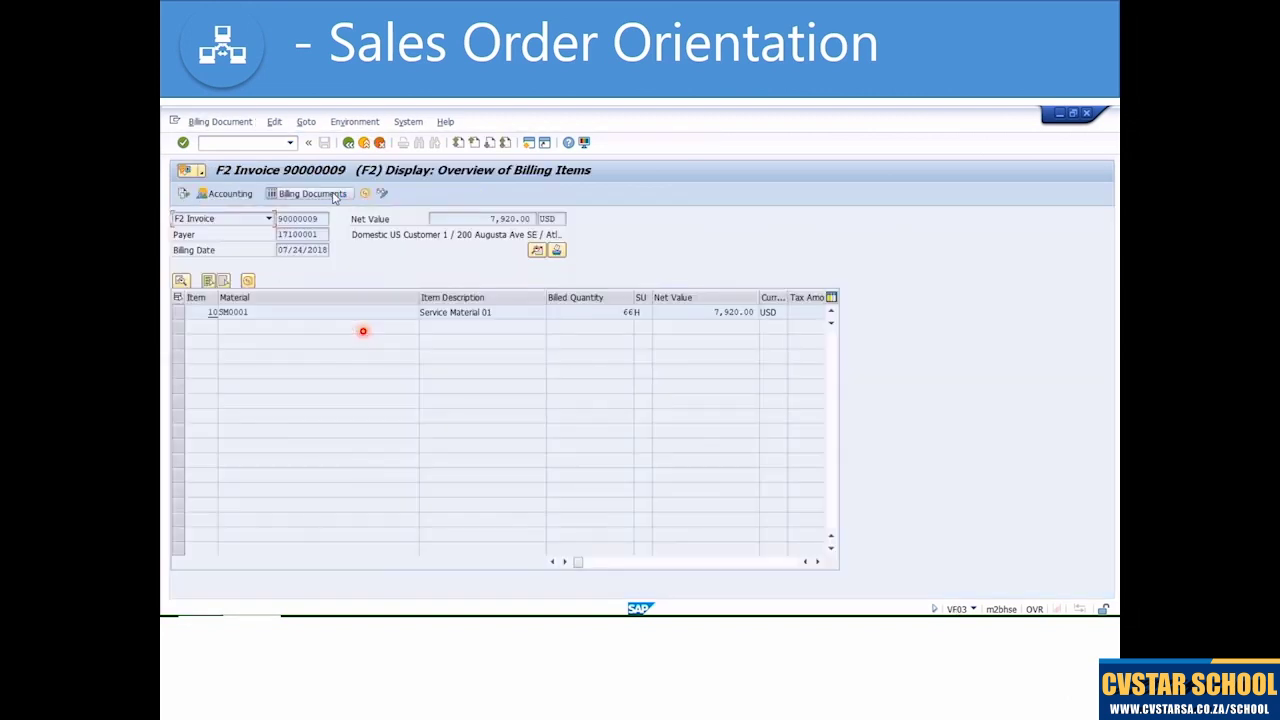
# - Run the account determination analysis for the invoice's revenue accounts and show the full access details of 020(KOFI) under condition type PPR0
pyautogui.click(358, 123)
pyautogui.moveTo(420, 171)
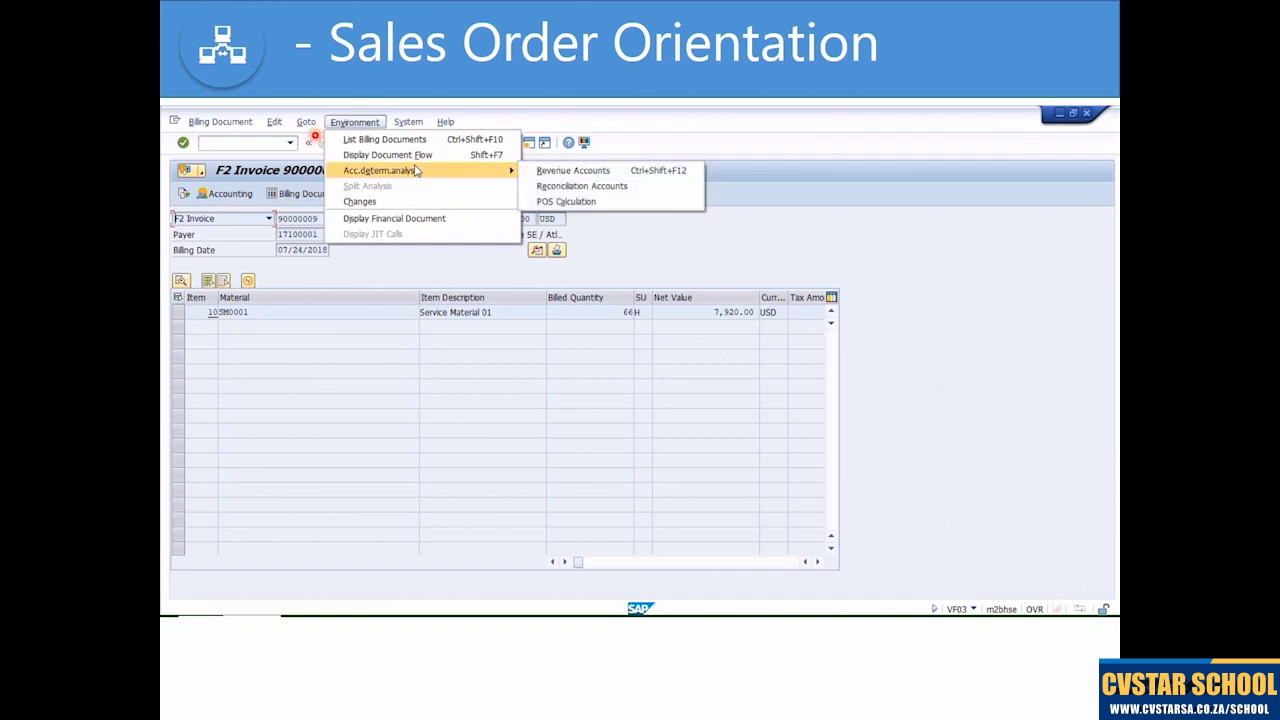
pyautogui.click(575, 171)
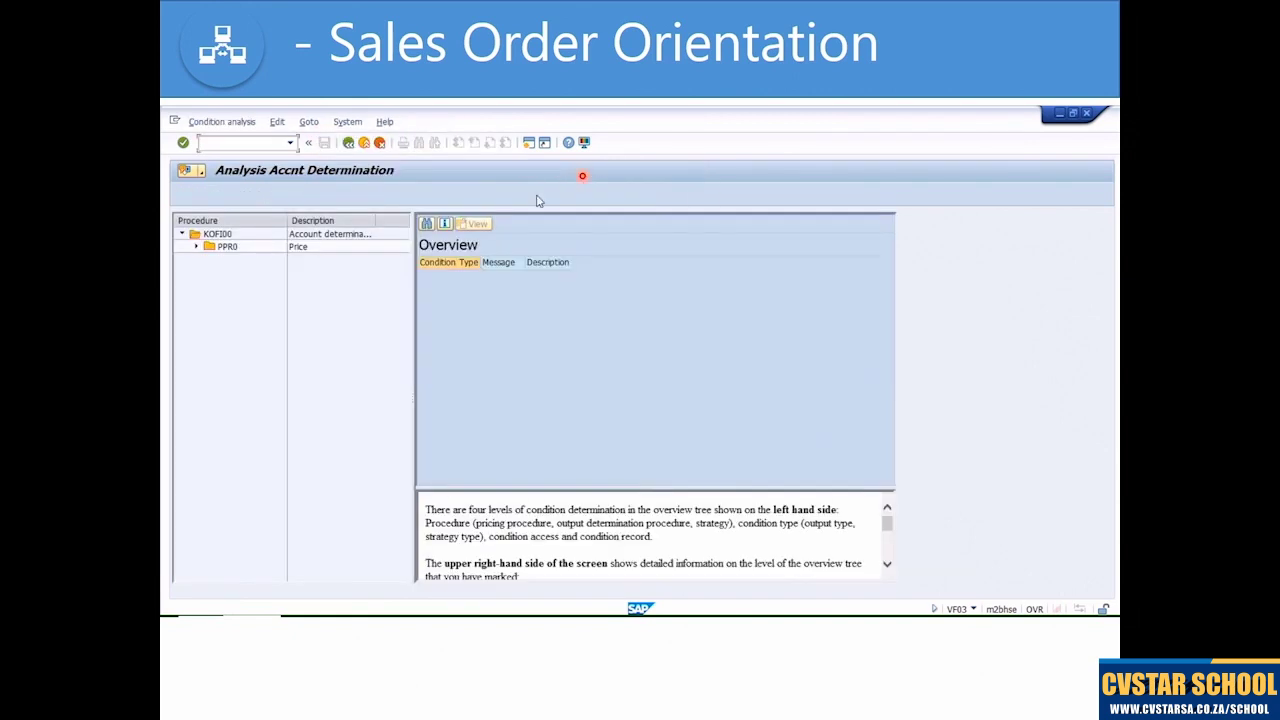
pyautogui.click(197, 246)
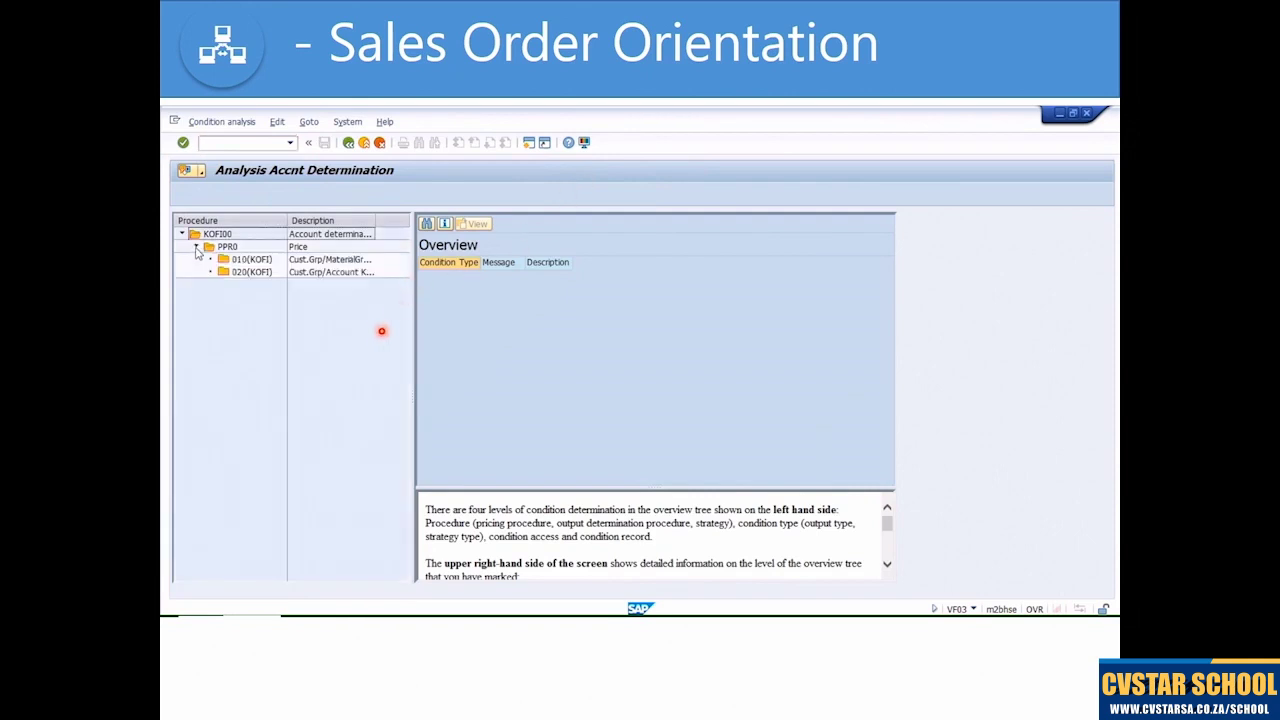
pyautogui.click(251, 272)
pyautogui.moveTo(414, 332); pyautogui.dragTo(526, 335)
pyautogui.moveTo(375, 220); pyautogui.dragTo(471, 220)
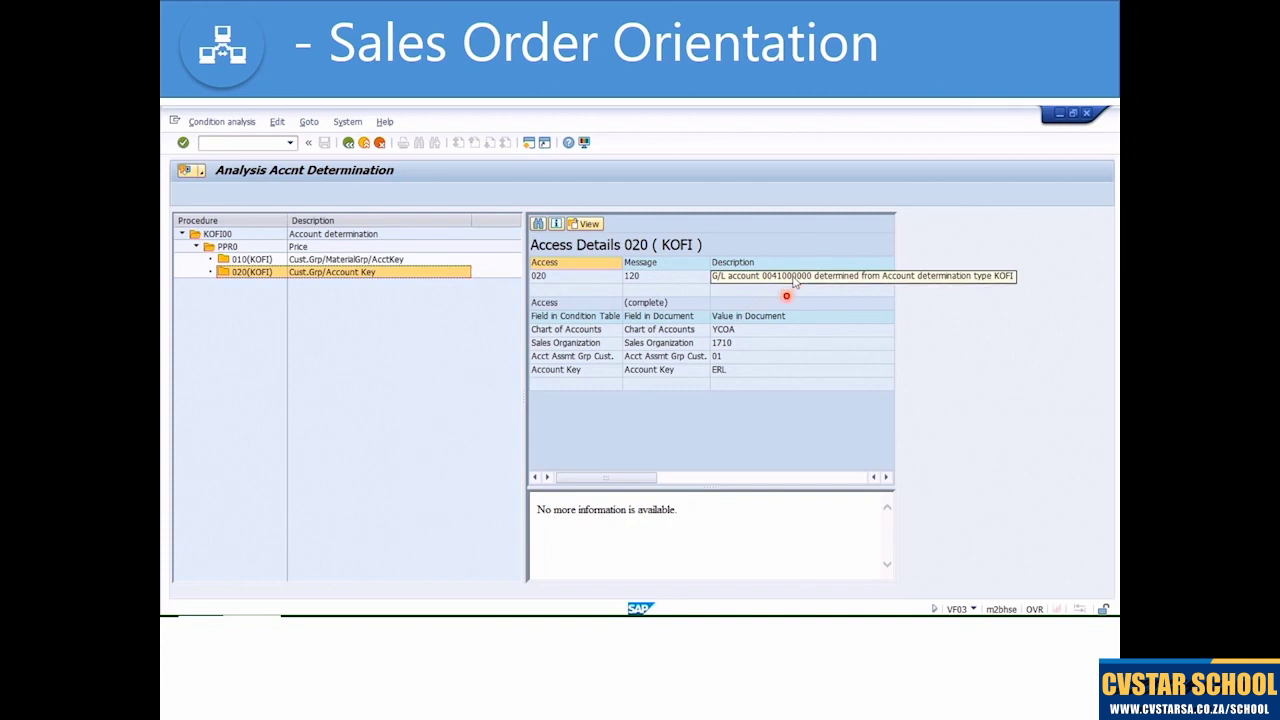
# - Check the chart of accounts, sales organization, customer account assignment group and account key used to determine the revenue account
pyautogui.click(740, 332)
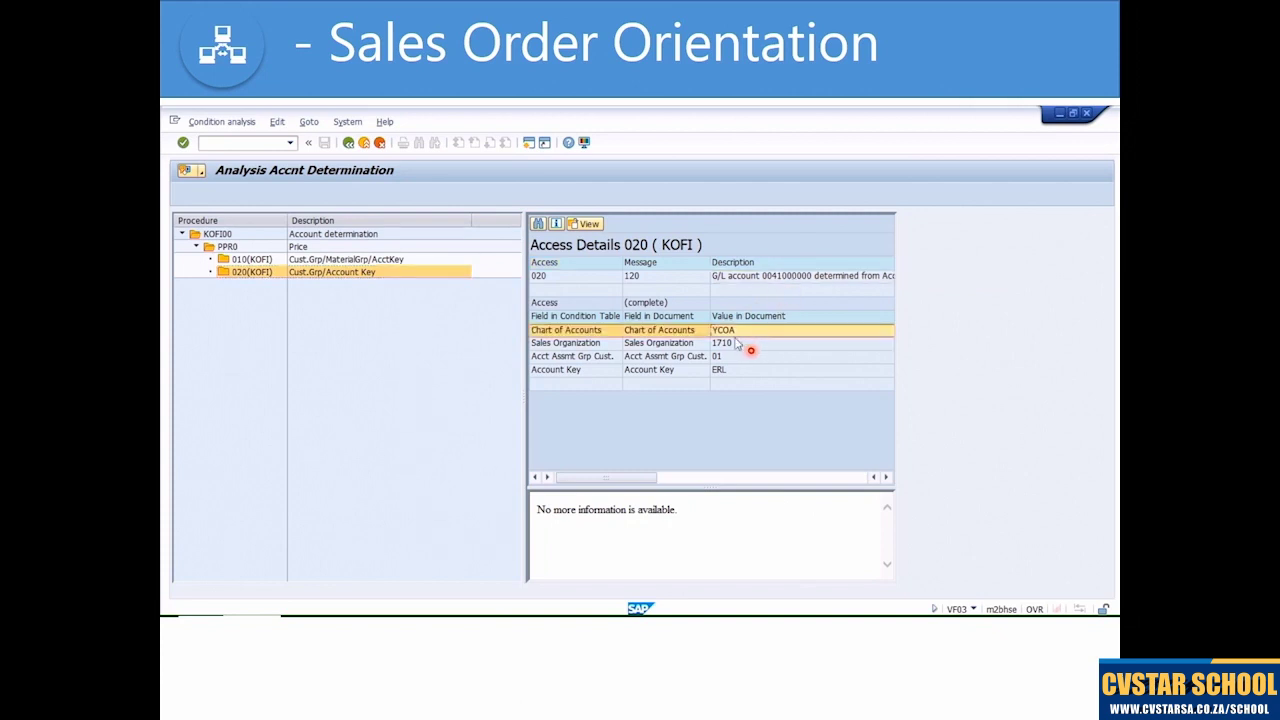
pyautogui.click(732, 346)
pyautogui.click(729, 358)
pyautogui.click(733, 373)
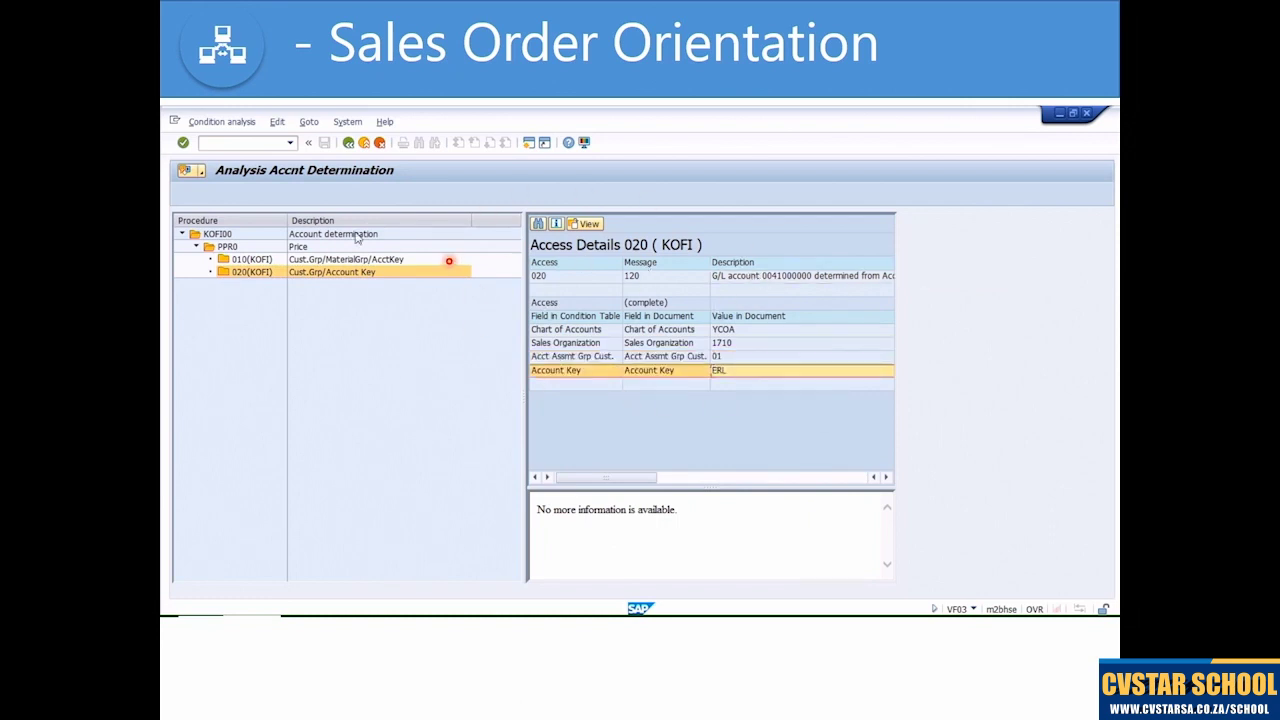
# - Leave the account determination analysis, the invoice, the document flow and the sales order display to return to SAP Easy Access
pyautogui.click(348, 143)
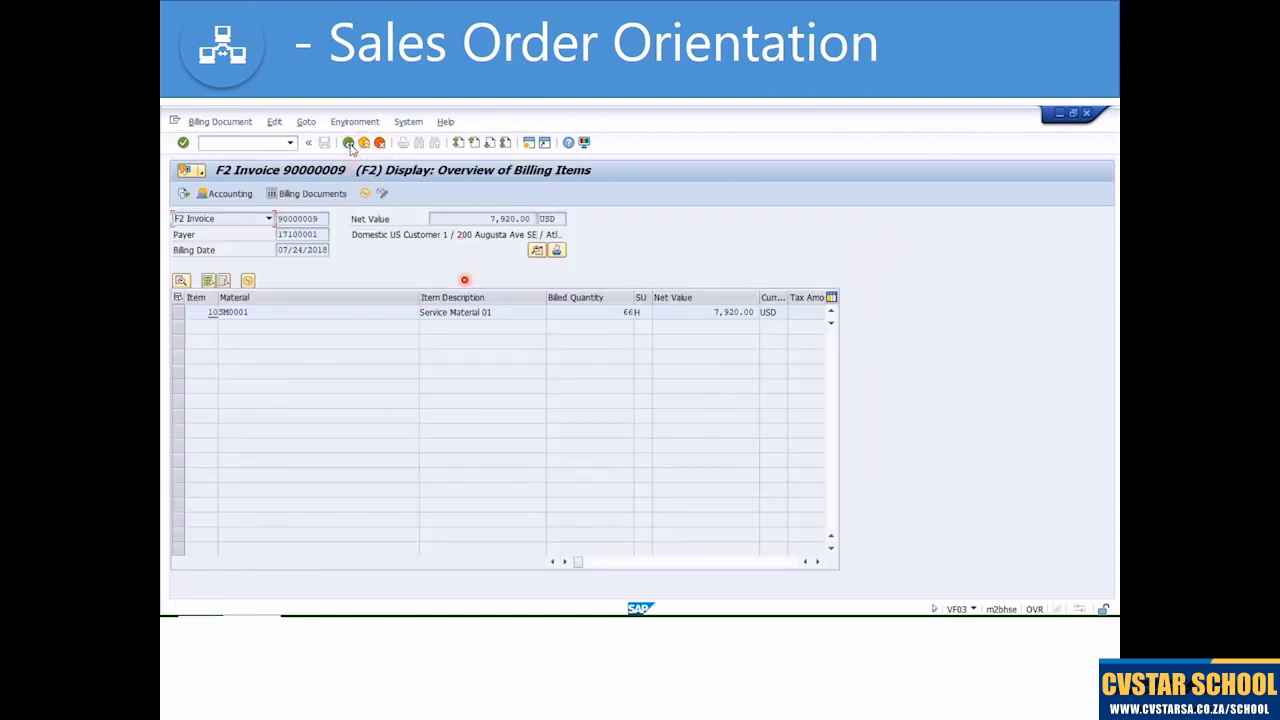
pyautogui.click(348, 143)
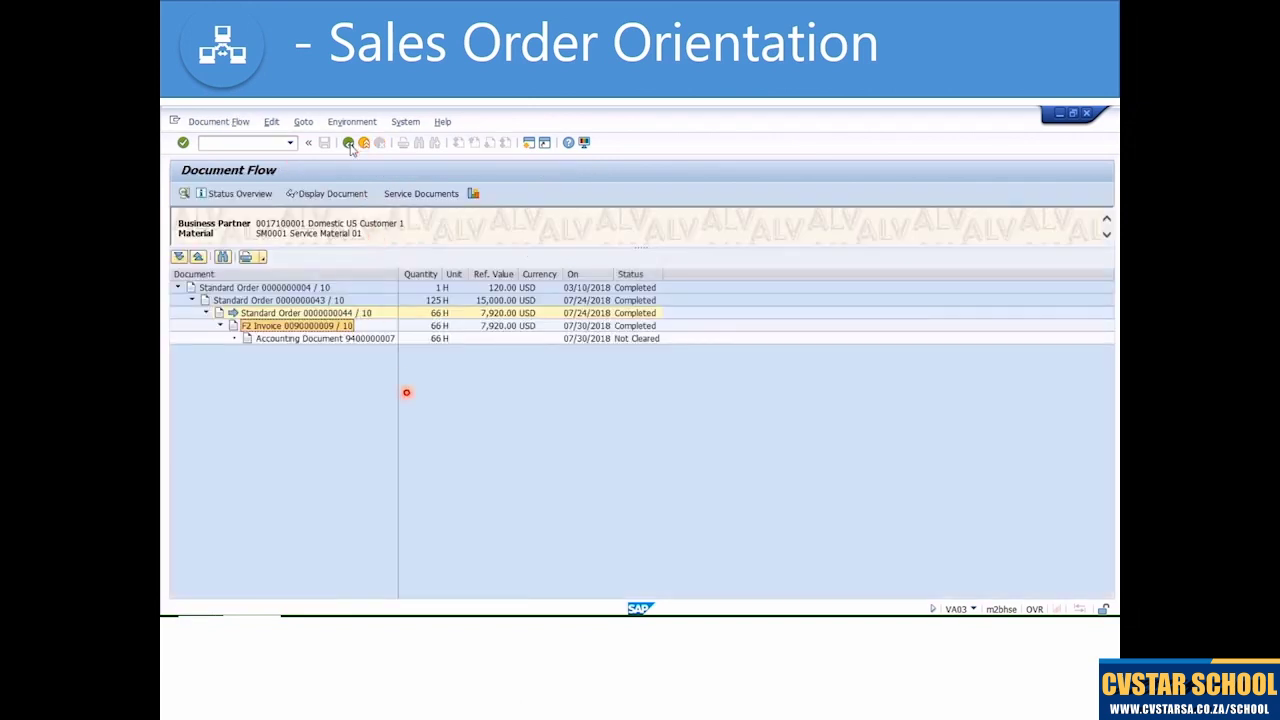
pyautogui.click(348, 143)
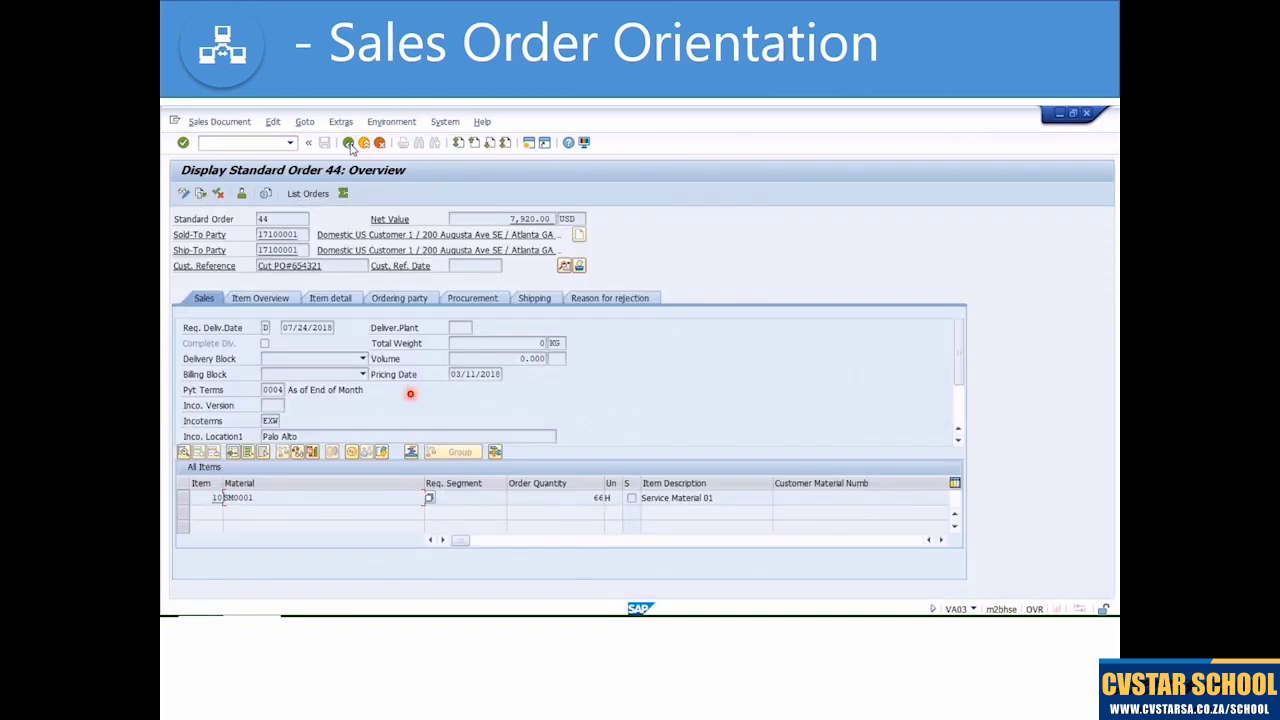
pyautogui.click(348, 143)
pyautogui.click(348, 143)
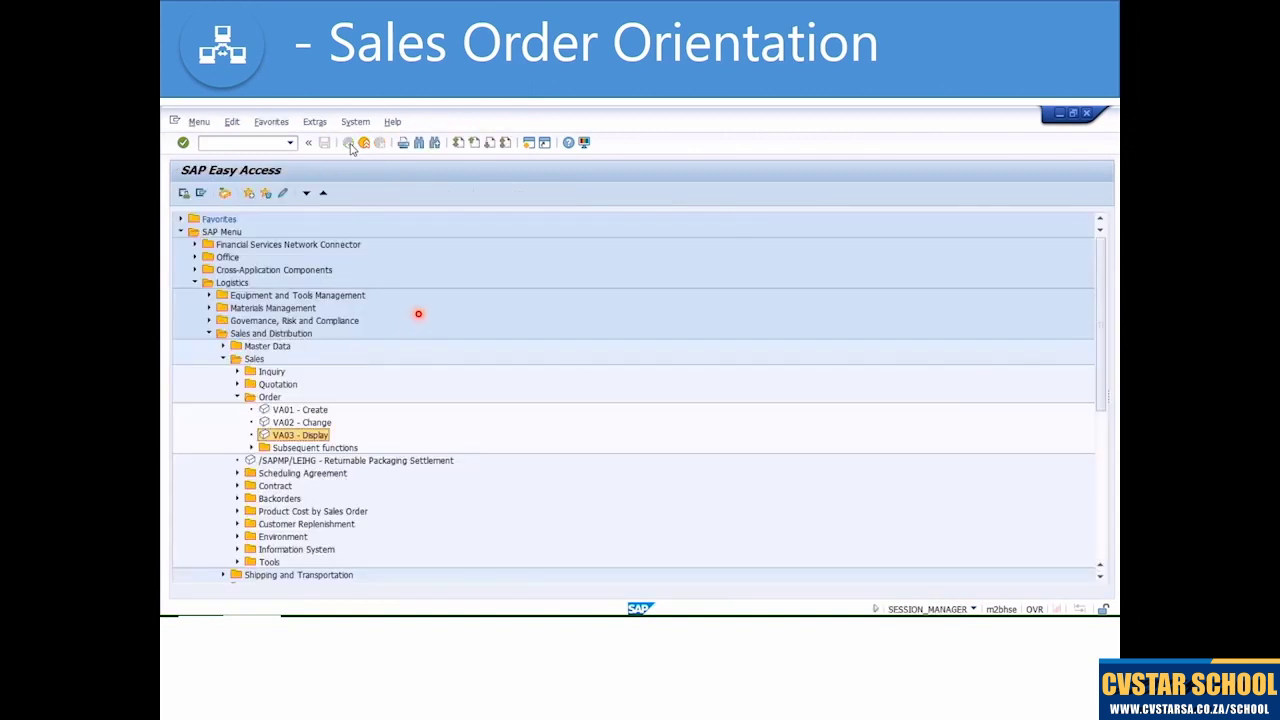
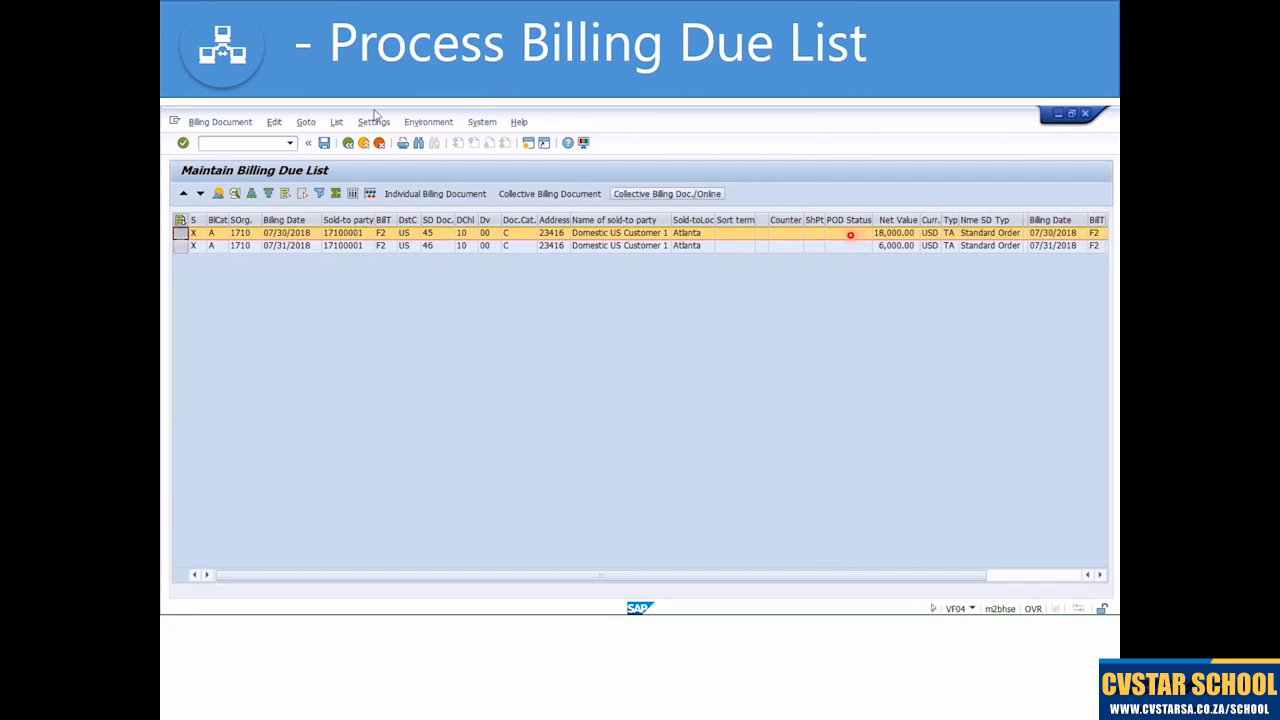
# - Save the billing of the 07/30/2018 standard order in the billing due list and display the F2 invoice from the billing group's documents
pyautogui.click(324, 143)
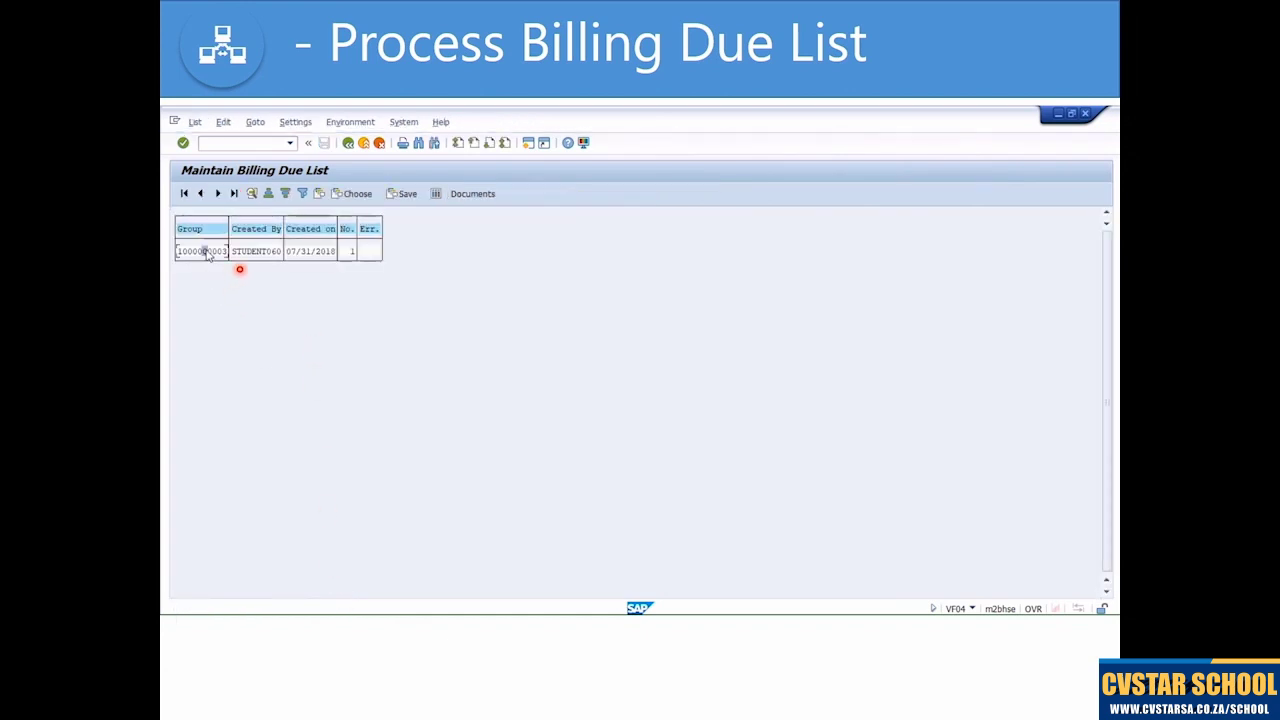
pyautogui.click(482, 195)
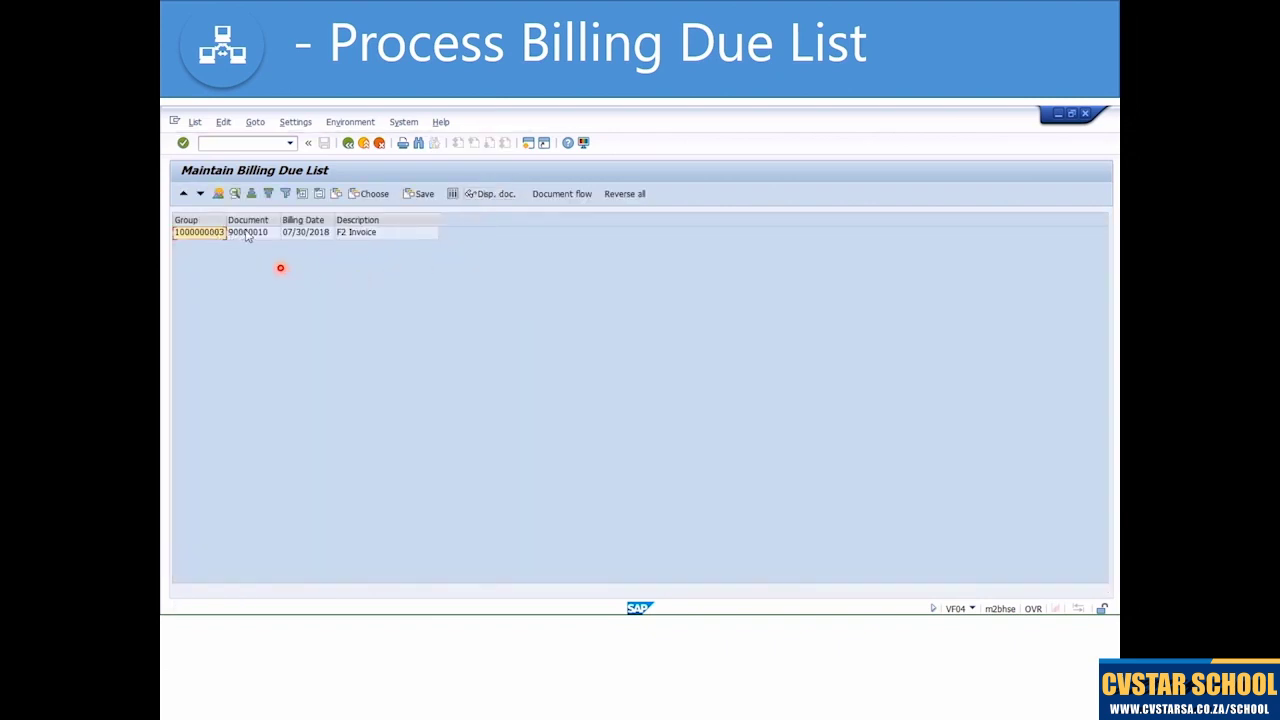
pyautogui.click(248, 233)
pyautogui.click(252, 234)
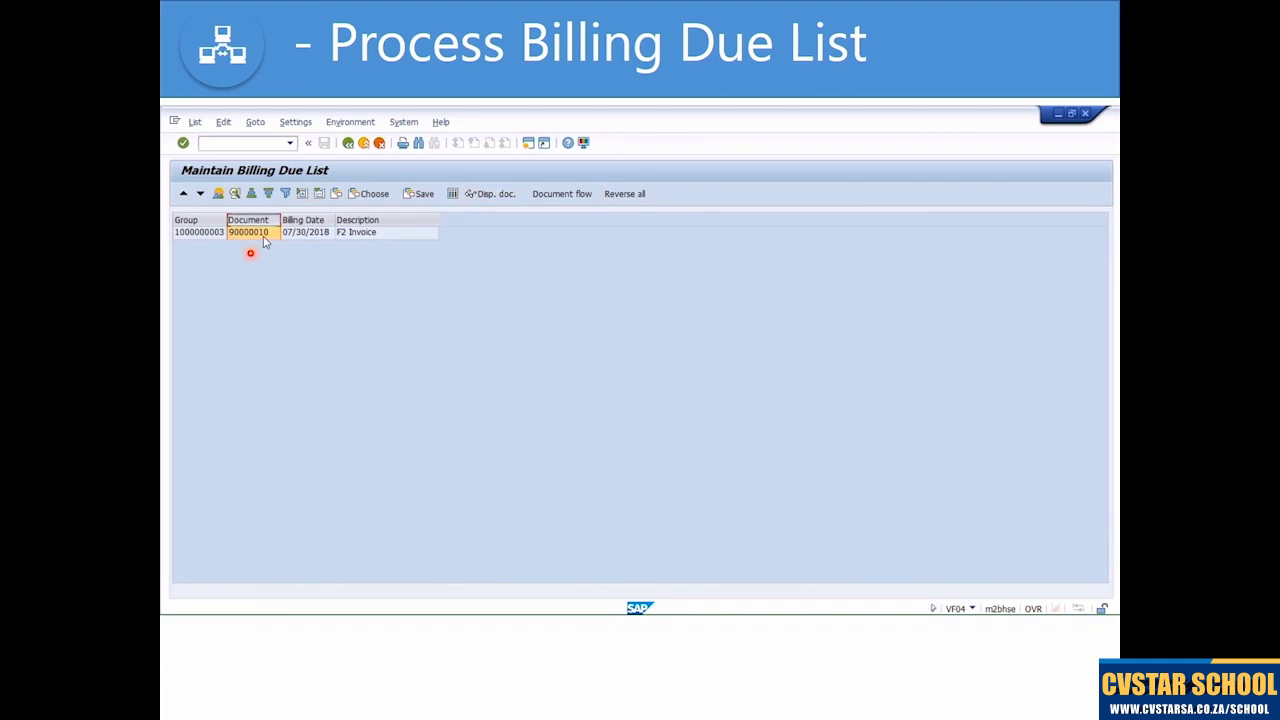
pyautogui.click(263, 238)
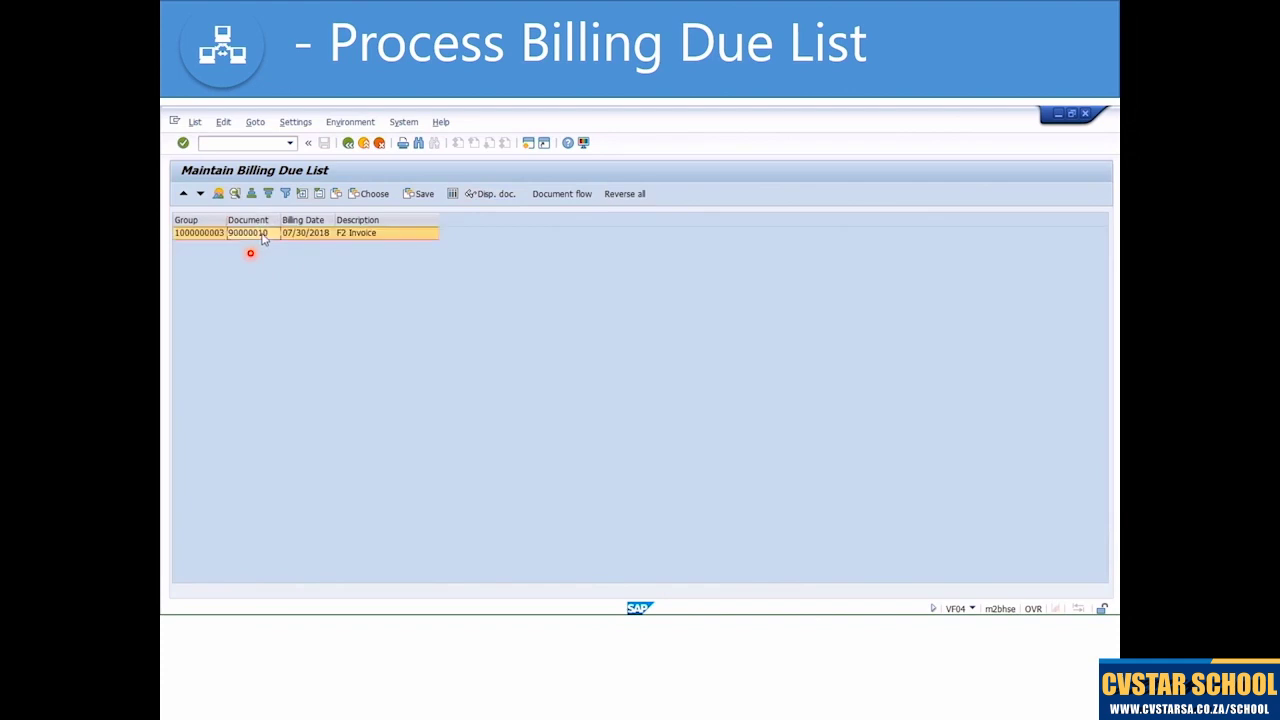
pyautogui.click(492, 194)
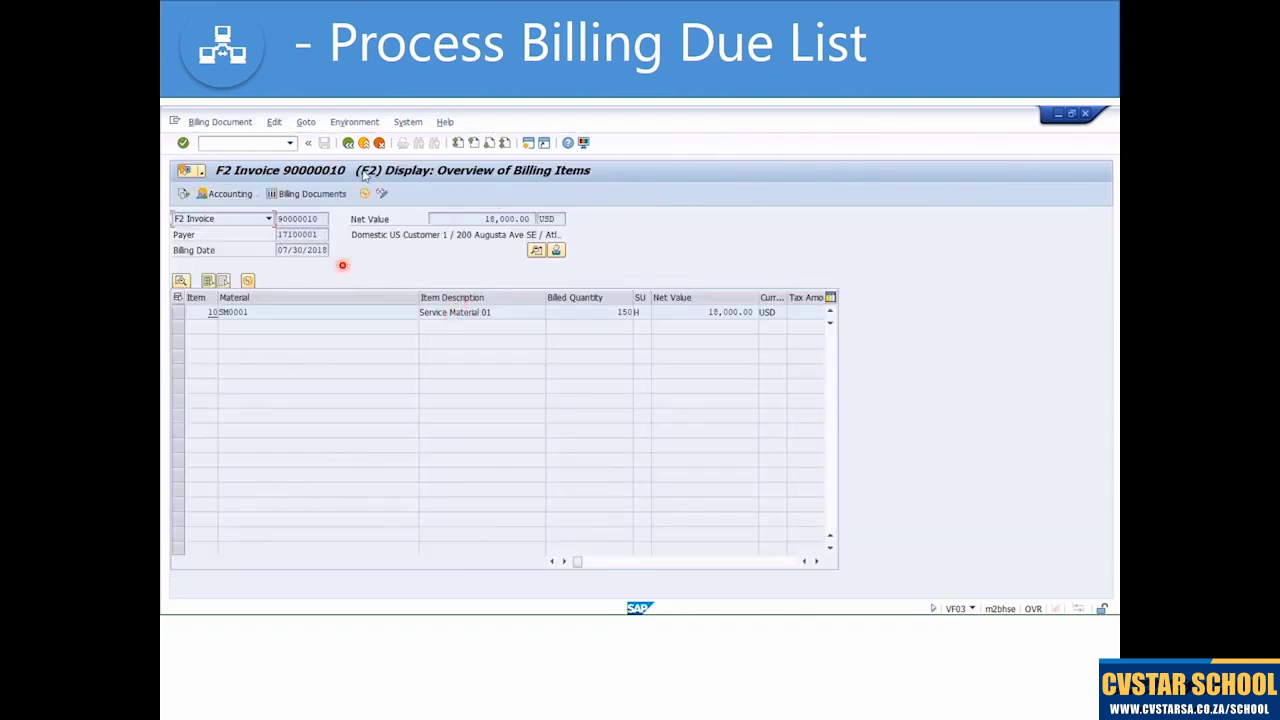
# - Check the F2 invoice's net value and display its accounting document from the list of documents in accounting
pyautogui.moveTo(467, 213); pyautogui.dragTo(548, 217)
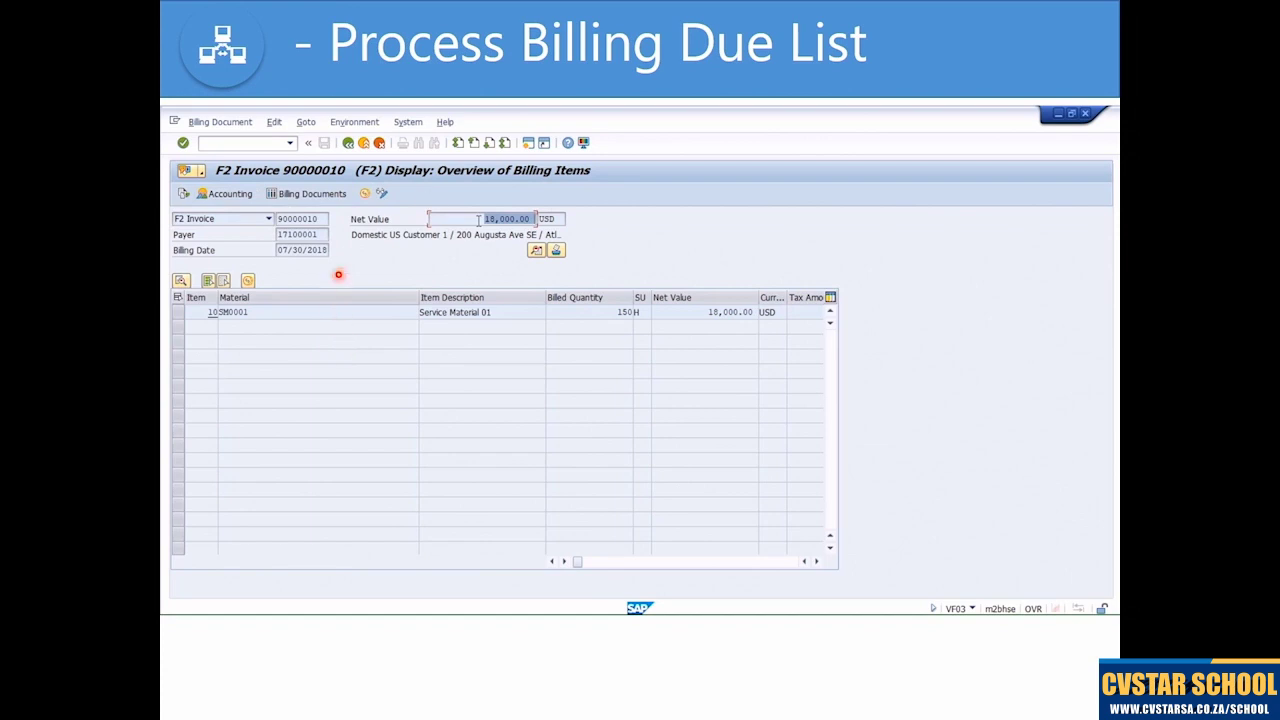
pyautogui.click(225, 197)
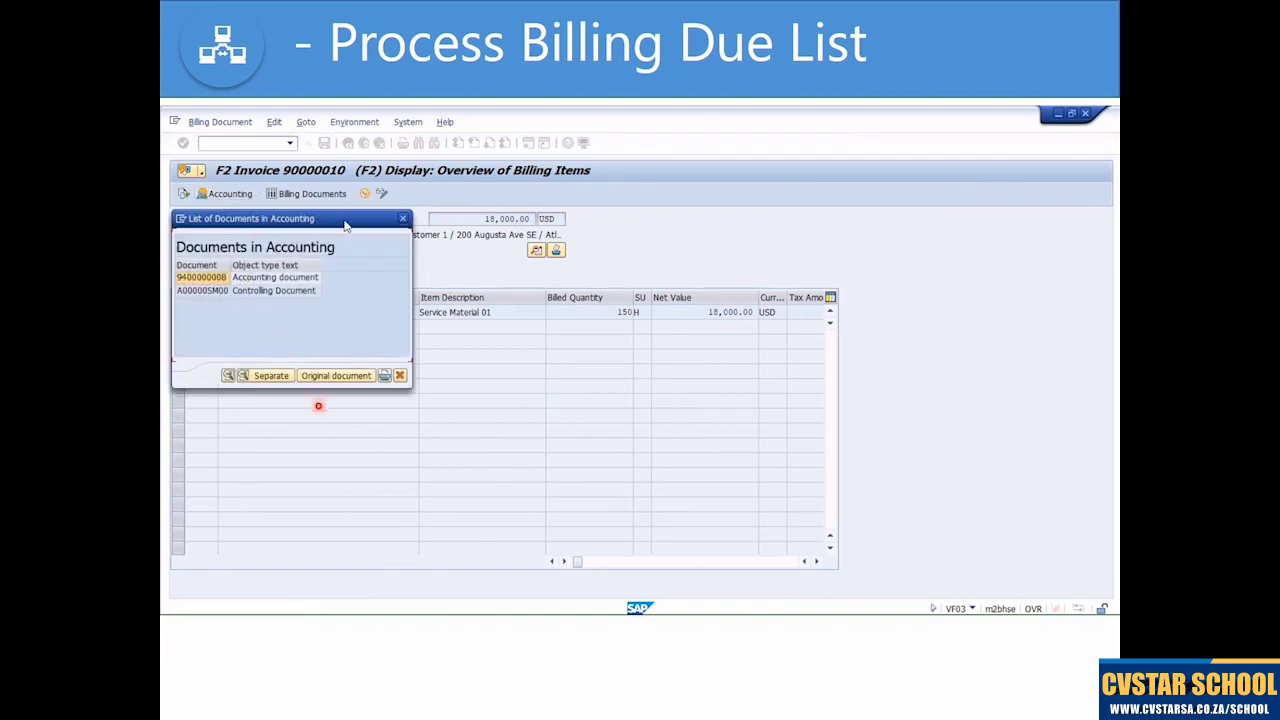
pyautogui.click(381, 283)
pyautogui.click(374, 296)
pyautogui.click(320, 283)
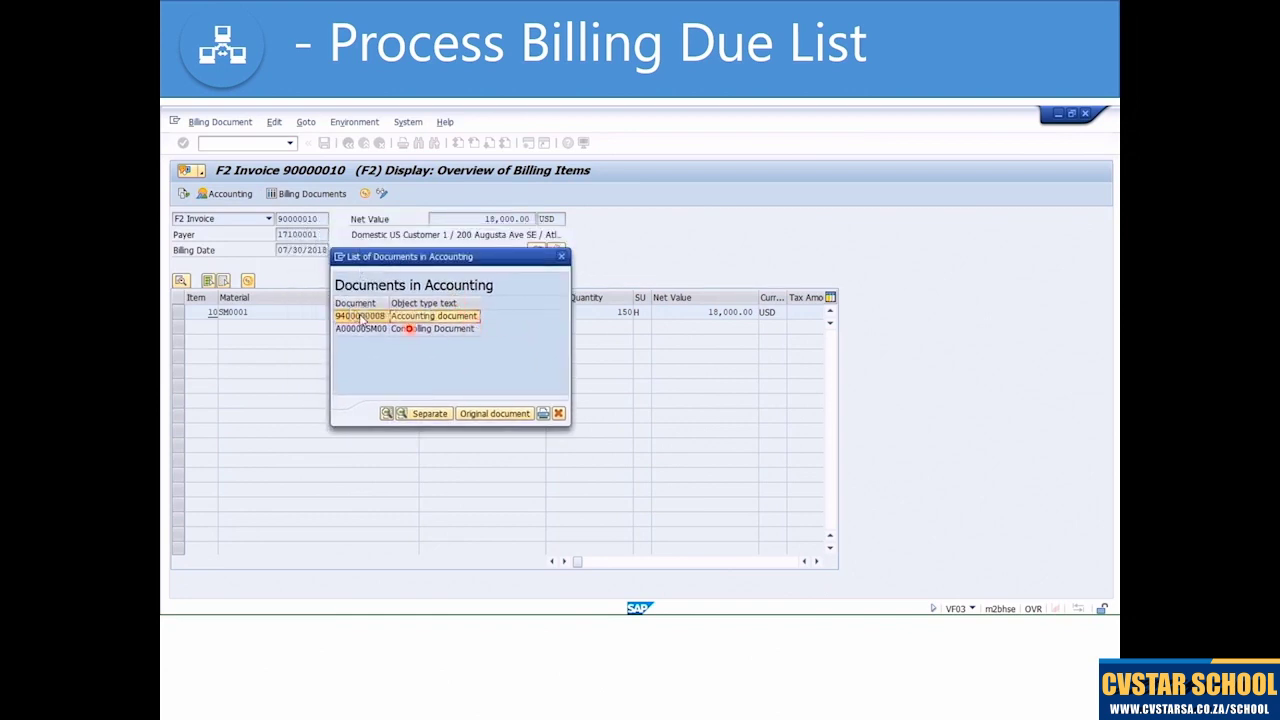
pyautogui.doubleClick(366, 316)
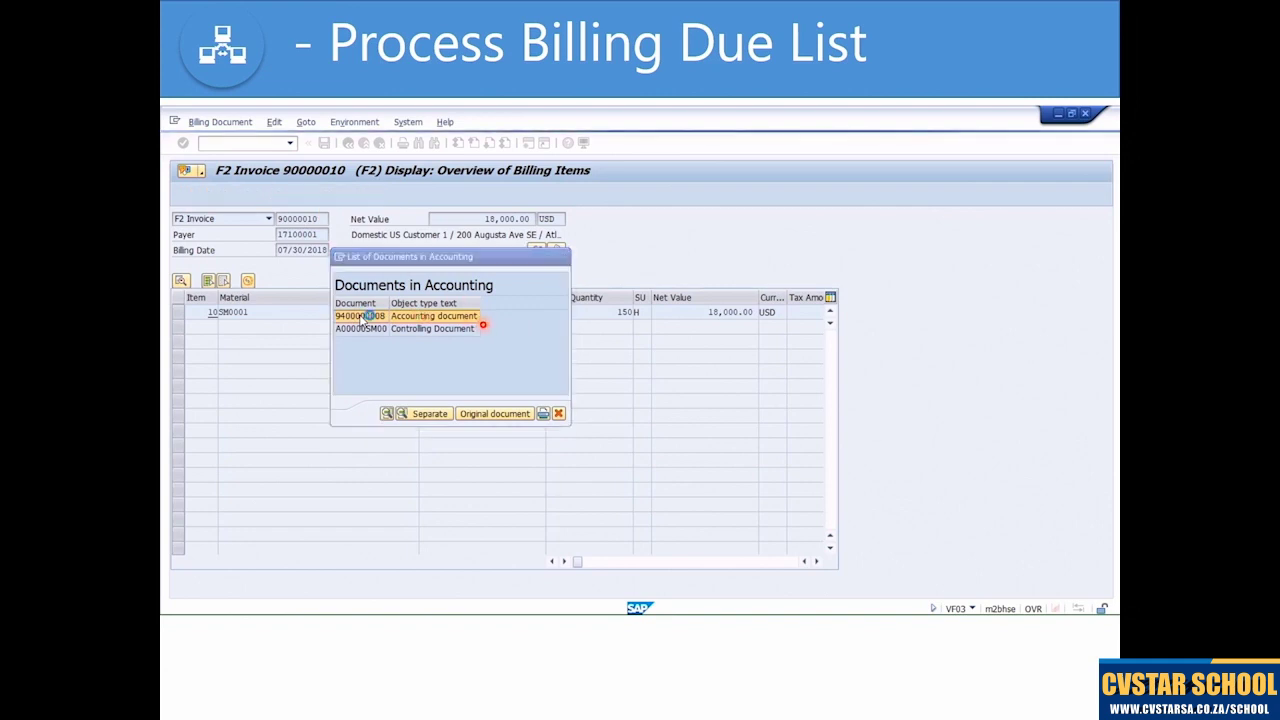
# - Check the revenue and sales tax postings in the accounting document and display the details of the Rev Domestic Prod line item
pyautogui.click(340, 357)
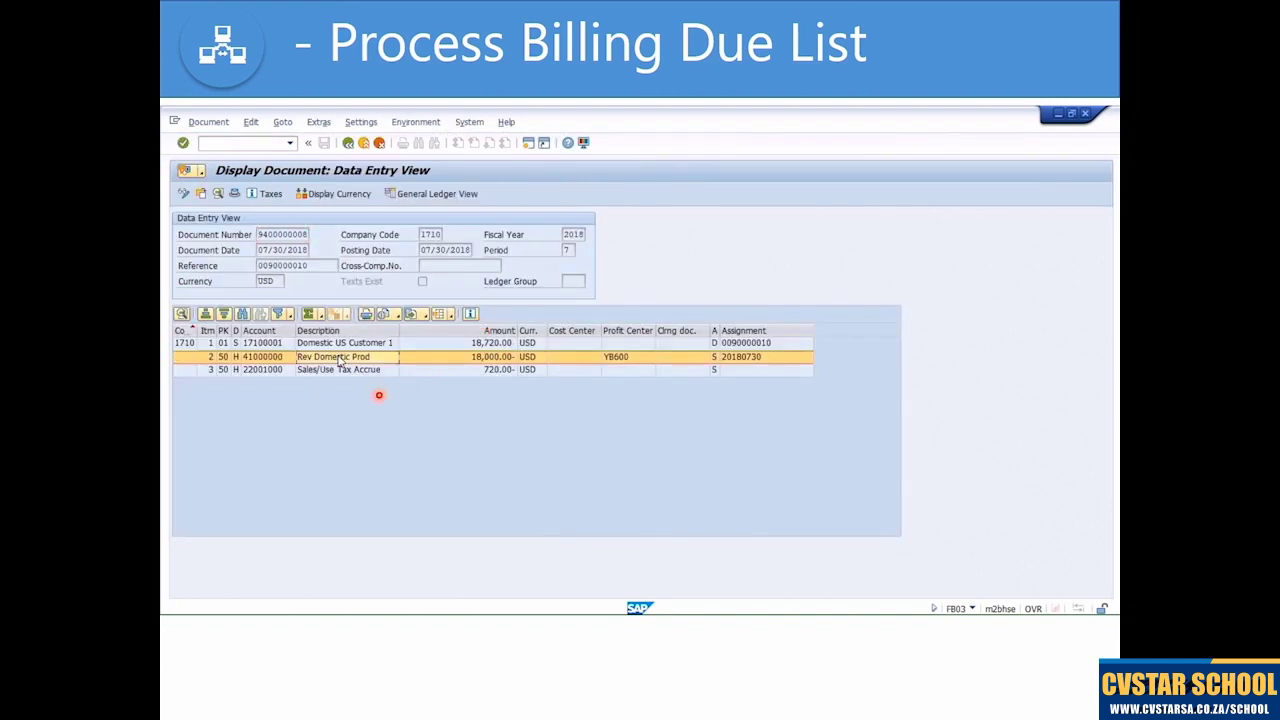
pyautogui.click(340, 371)
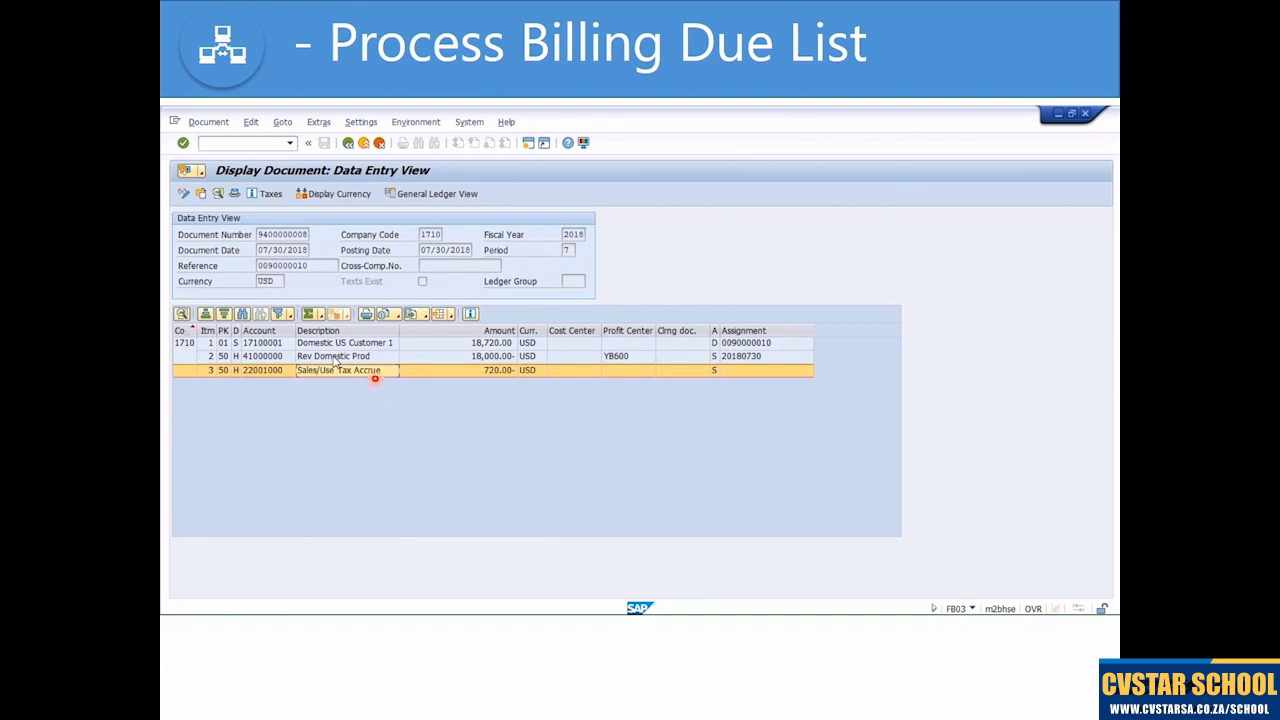
pyautogui.doubleClick(330, 357)
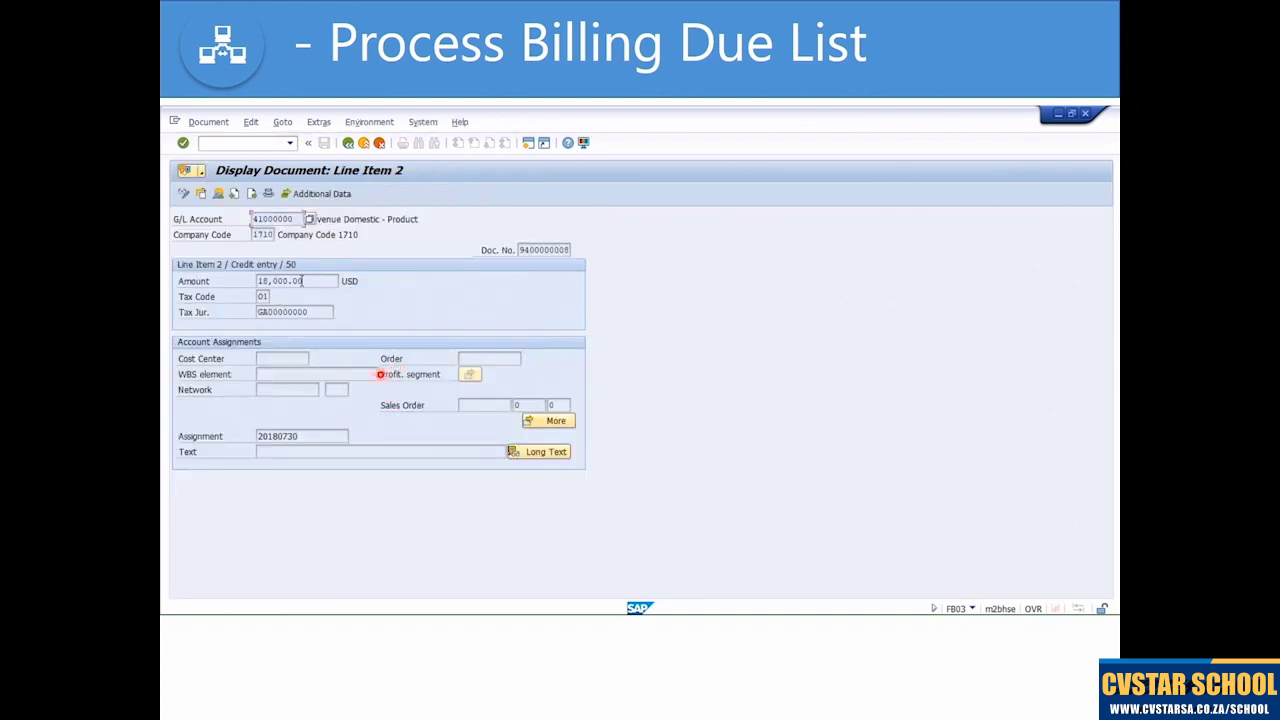
# - Return from line item 2 to the accounting document's data entry view and inspect the transaction code in its document header
pyautogui.click(323, 281)
pyautogui.click(219, 194)
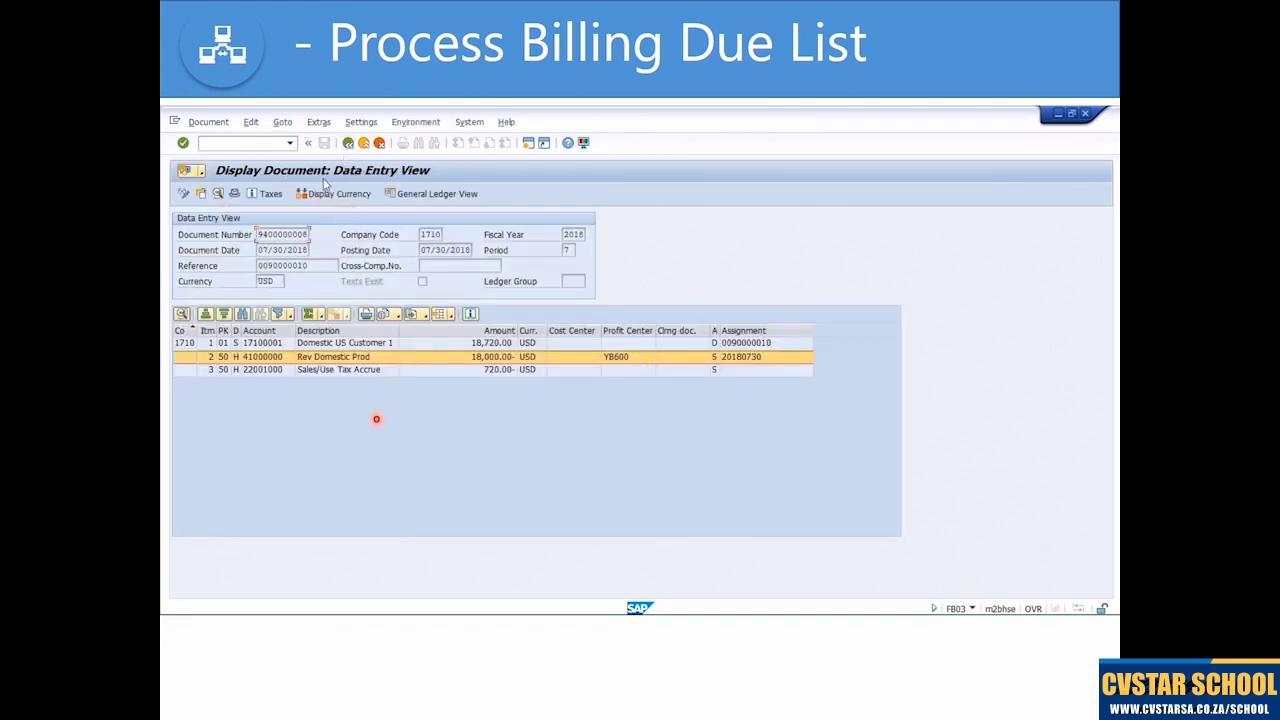
pyautogui.click(236, 194)
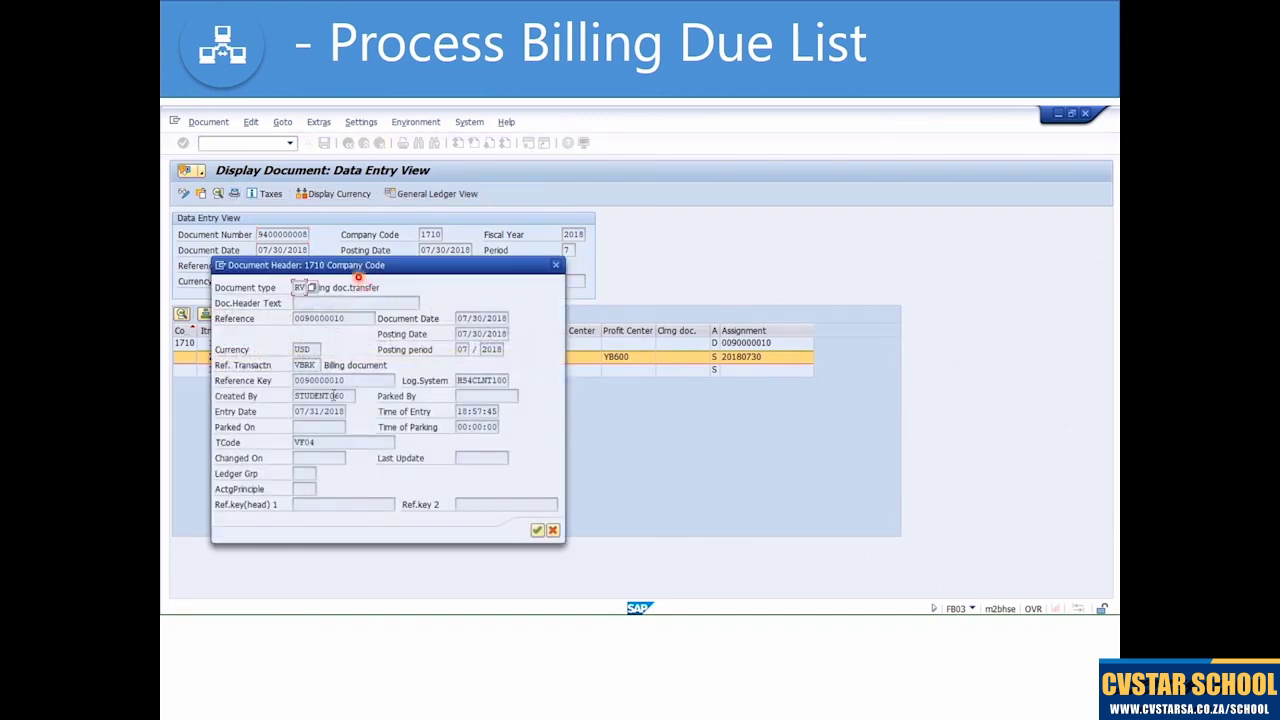
pyautogui.doubleClick(336, 441)
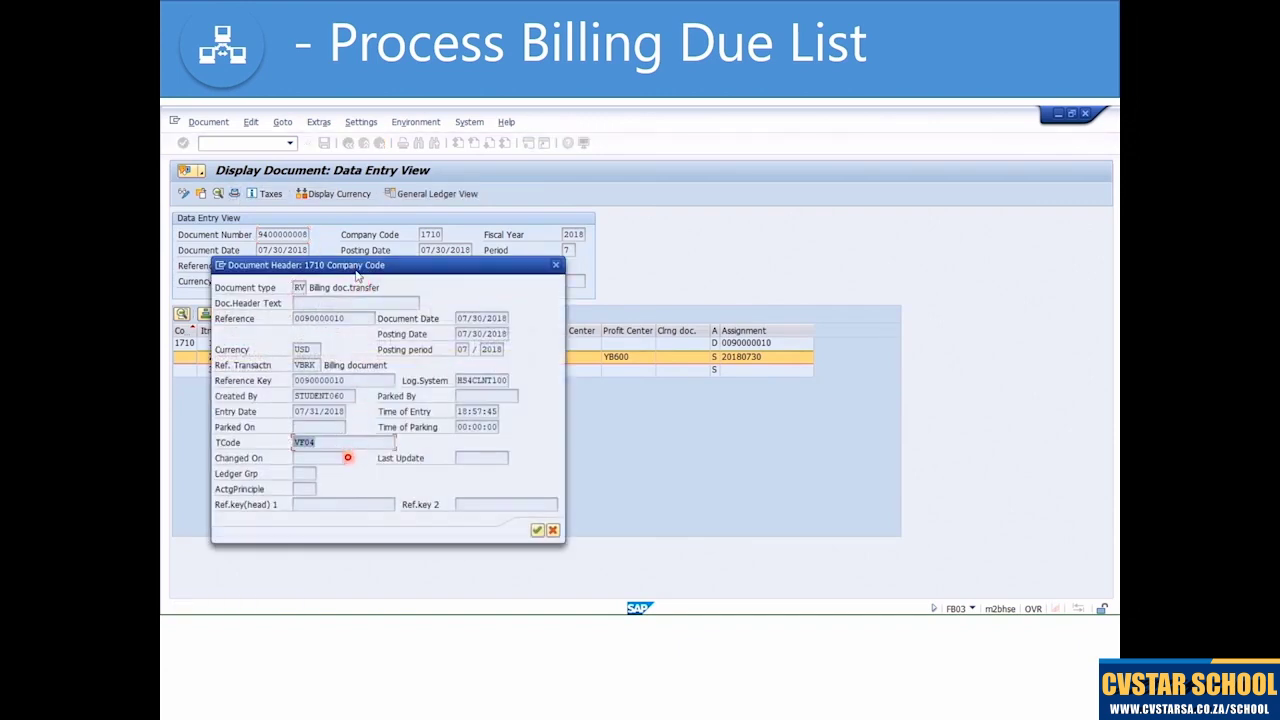
pyautogui.click(558, 265)
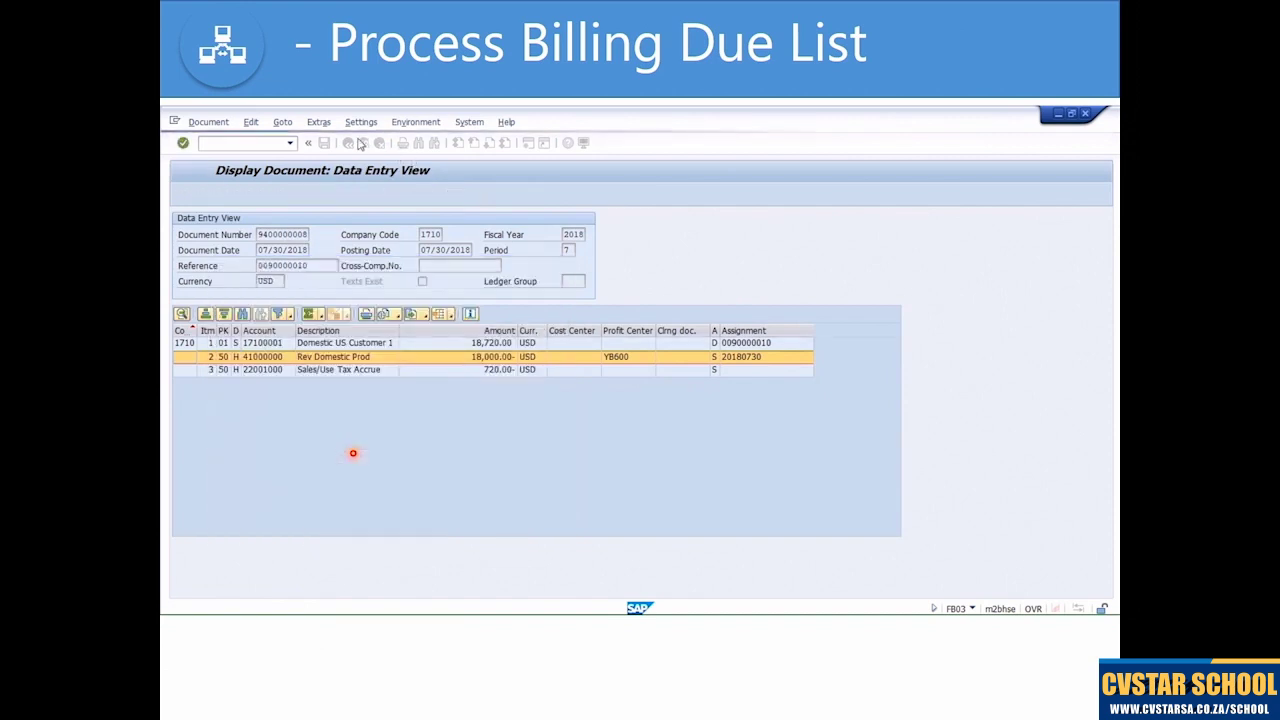
pyautogui.click(349, 144)
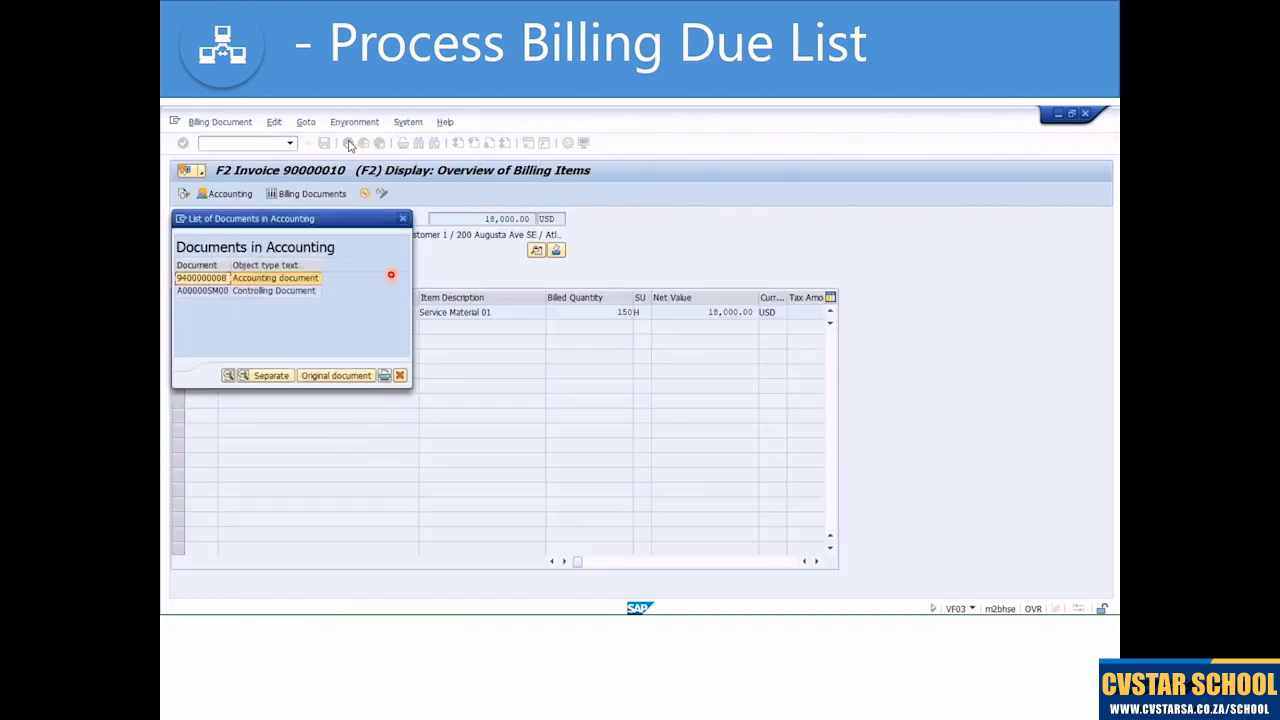
# - Display the controlling document from the invoice's accounting documents and inspect the profitability segment assignment of its expanded line
pyautogui.doubleClick(253, 291)
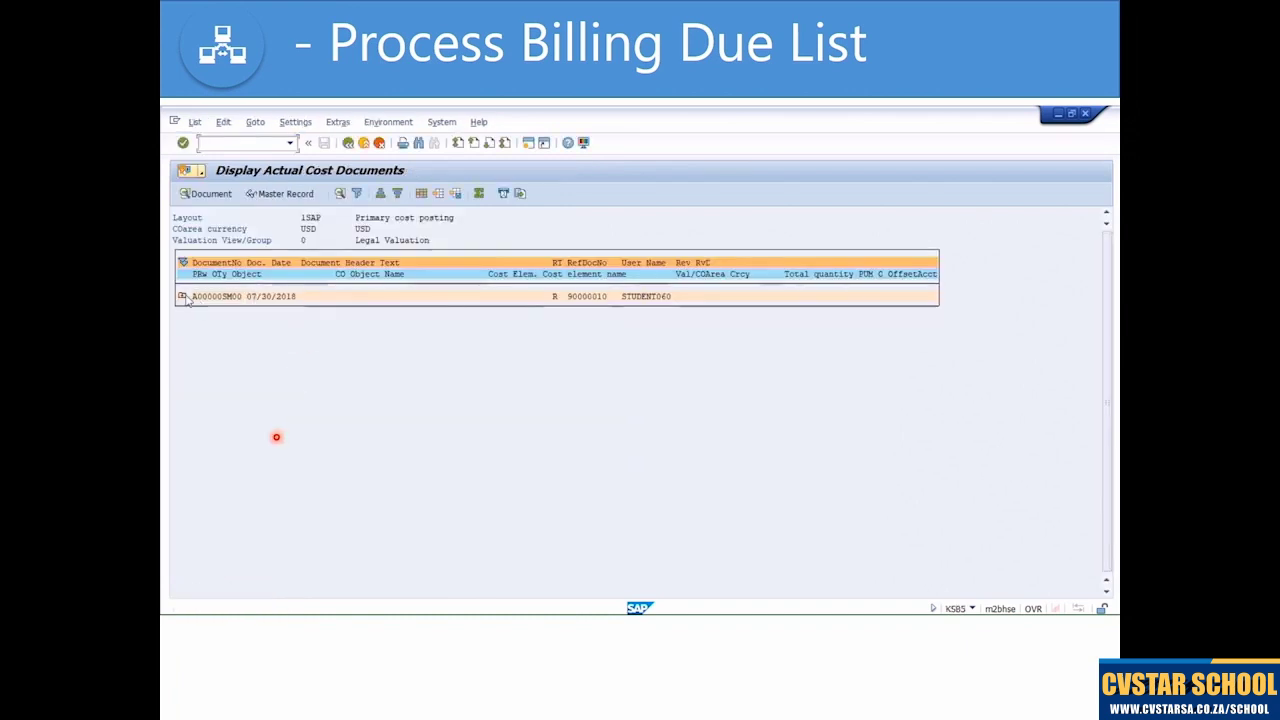
pyautogui.click(182, 296)
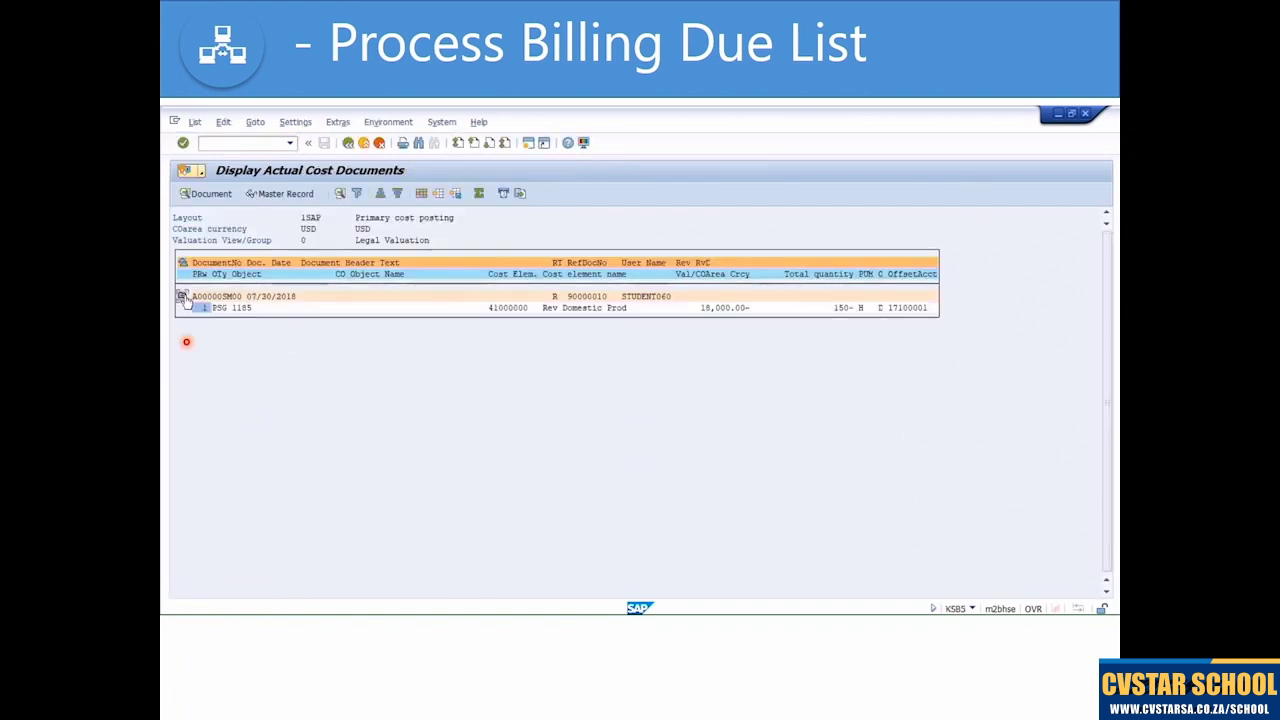
pyautogui.doubleClick(271, 316)
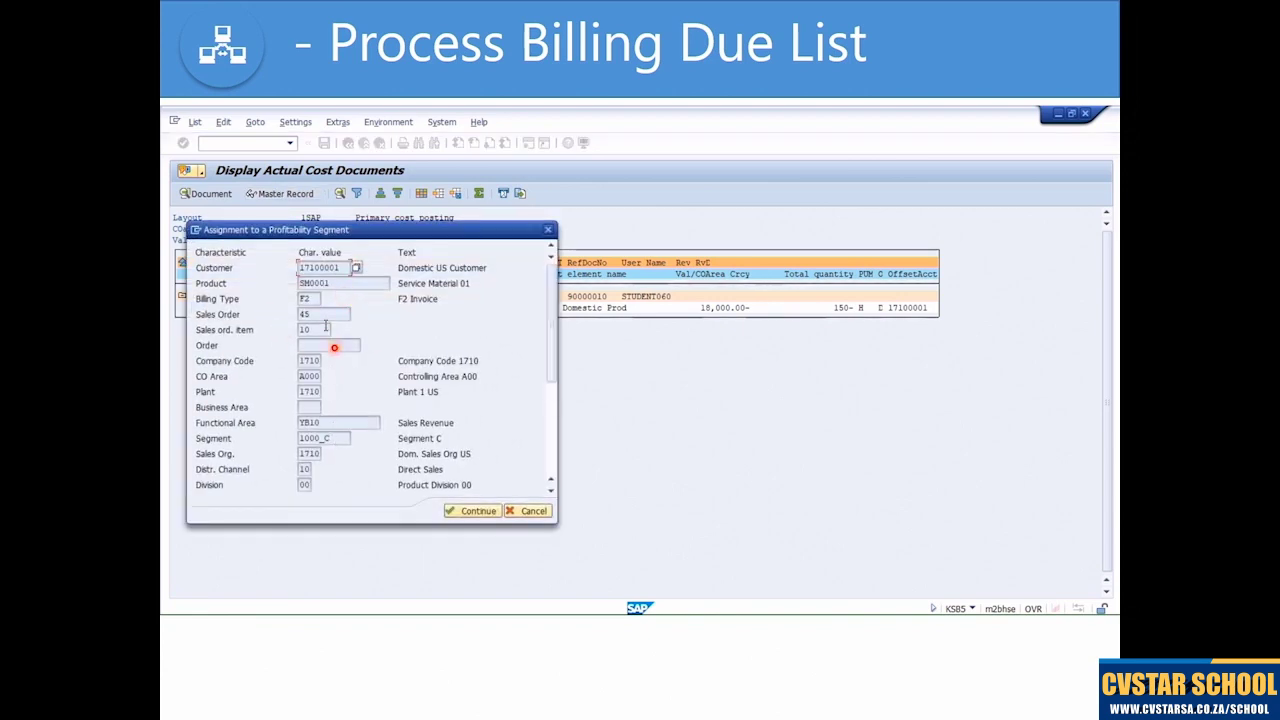
pyautogui.click(476, 511)
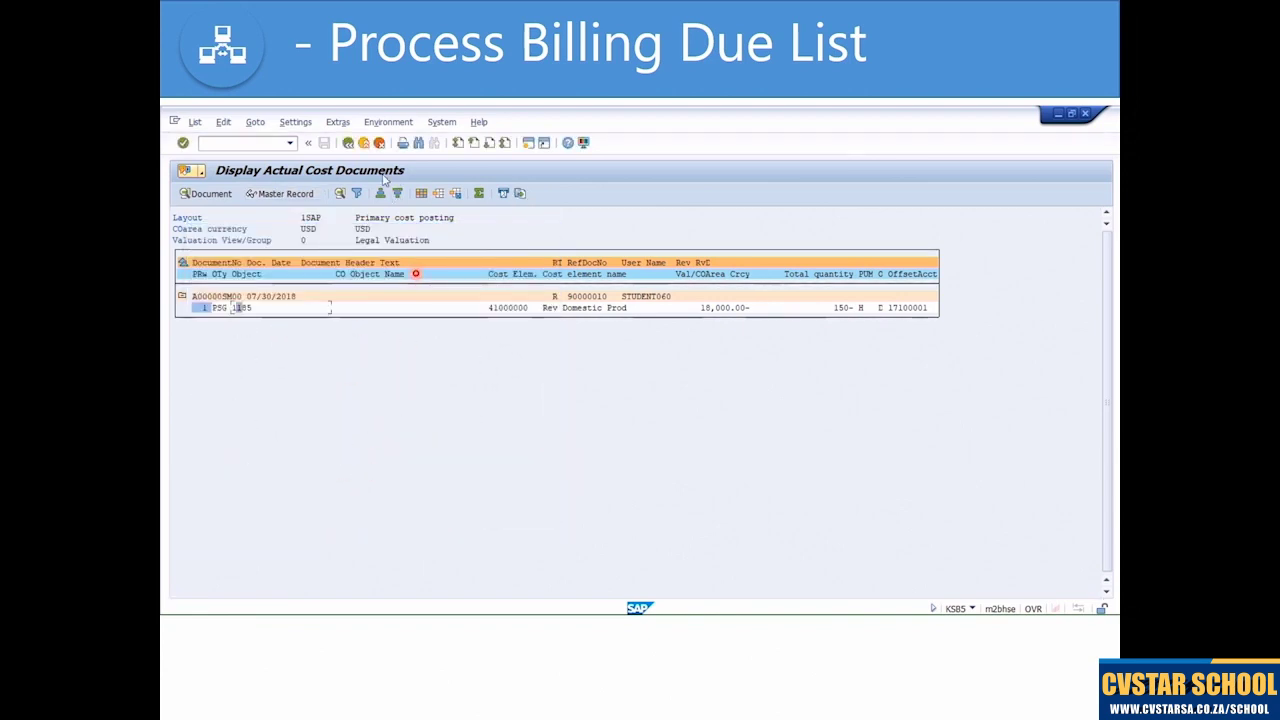
pyautogui.click(349, 143)
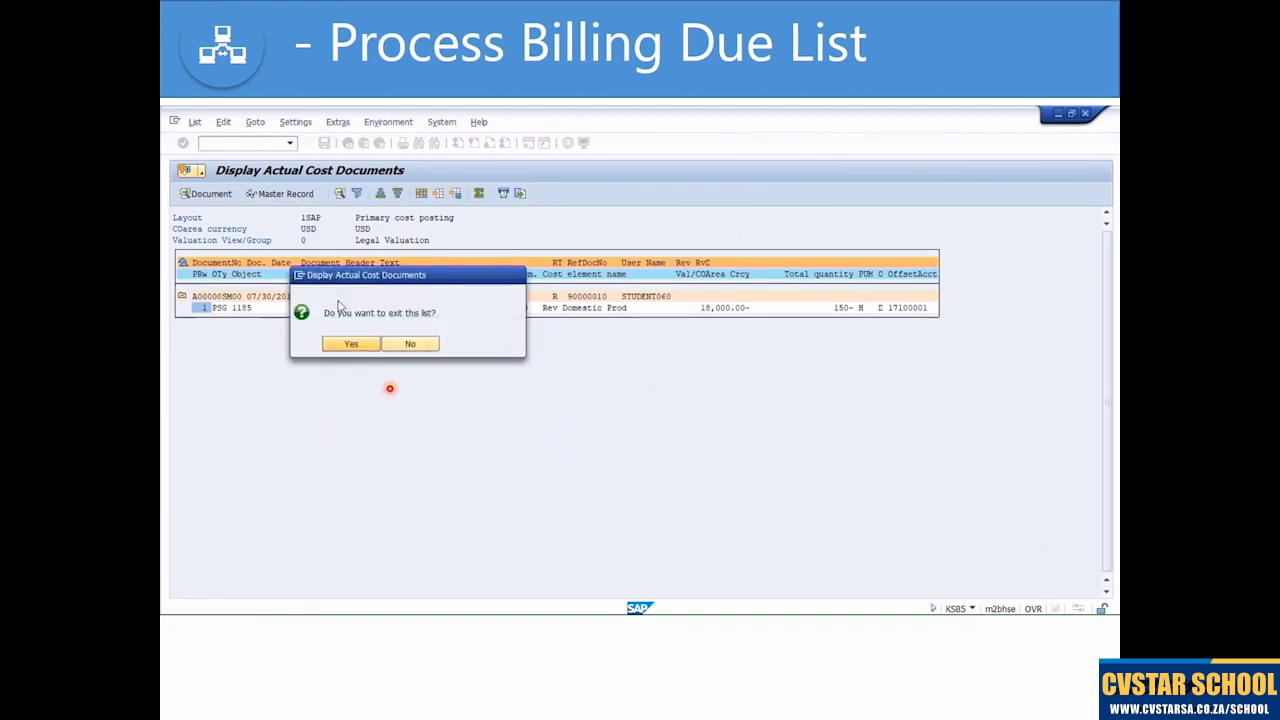
pyautogui.press('Return')
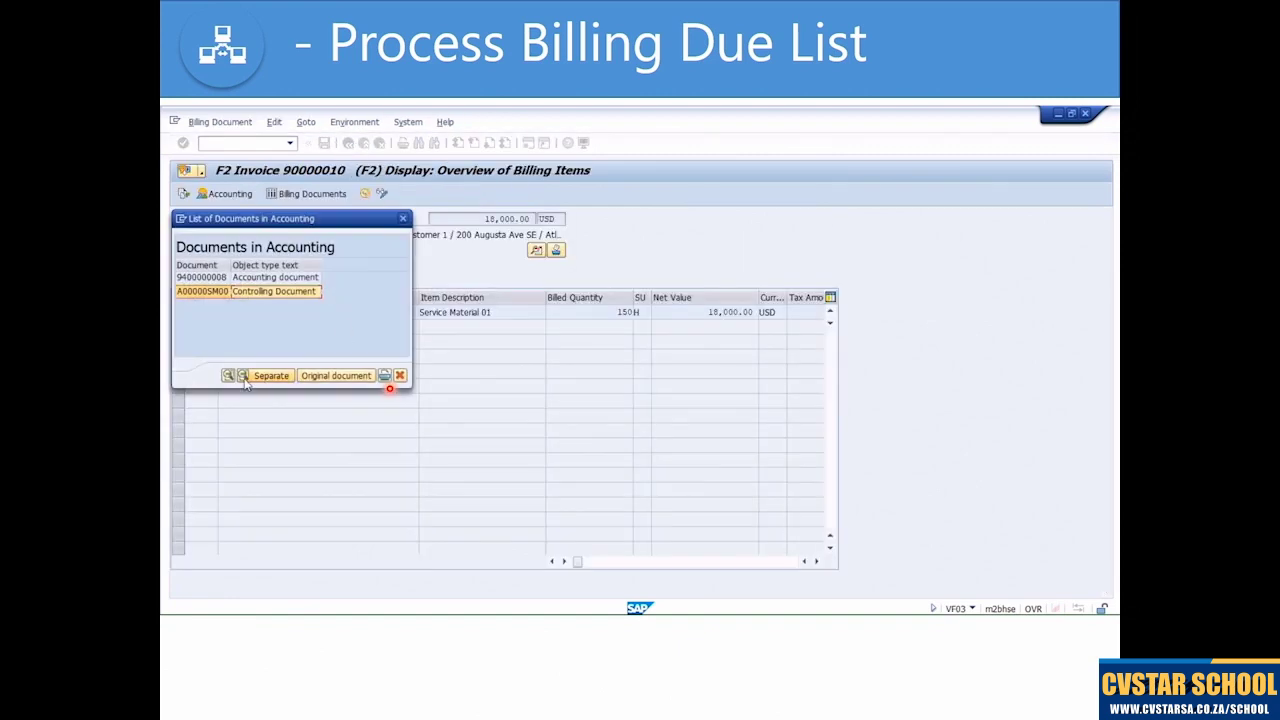
# - Close the list of accounting documents and exit the invoice and billing due list back to SAP Easy Access
pyautogui.click(398, 377)
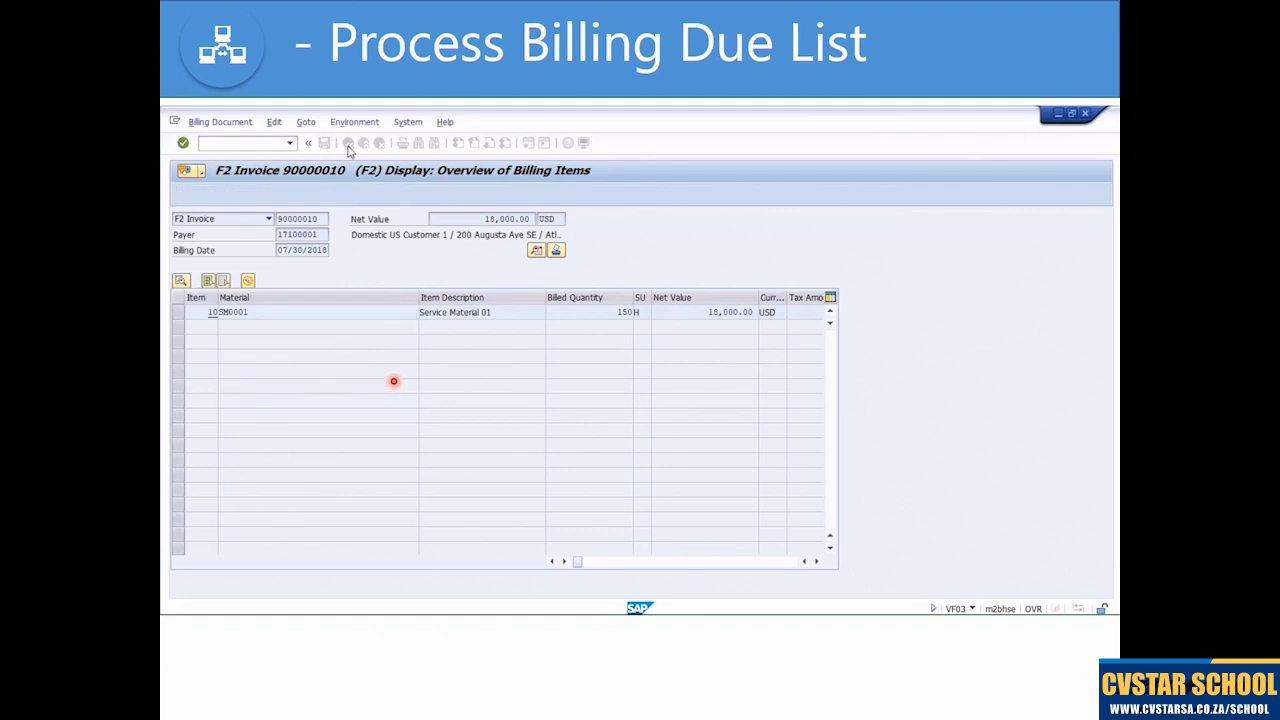
pyautogui.click(349, 144)
pyautogui.click(349, 144)
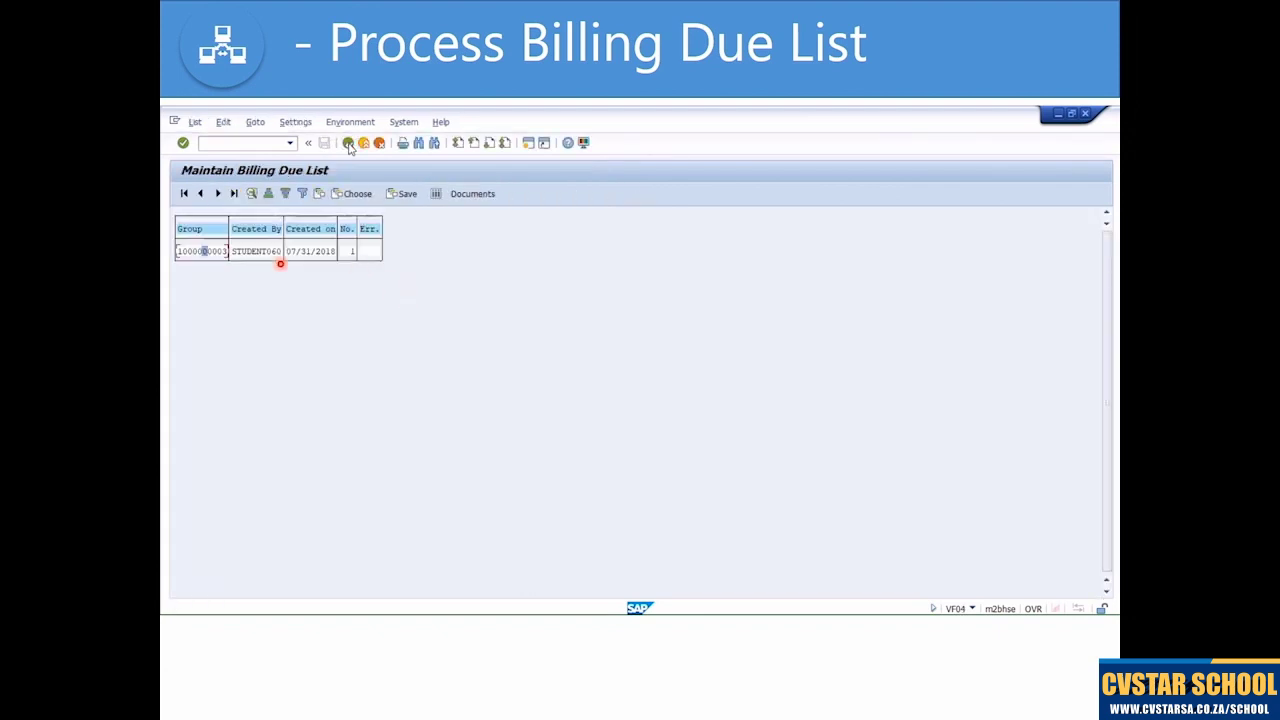
pyautogui.click(349, 144)
pyautogui.click(349, 144)
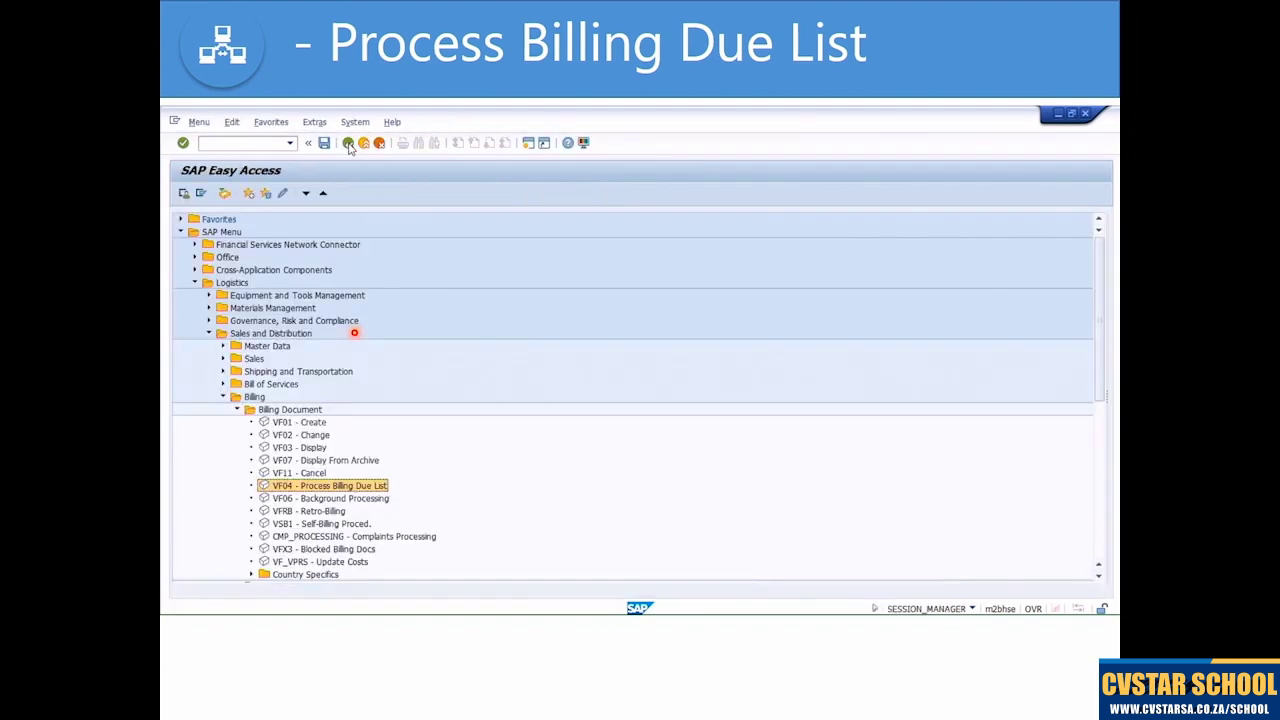
# - Start VA03 - Display from the Sales order folder and display the invoice's sales order by its order number
pyautogui.click(223, 358)
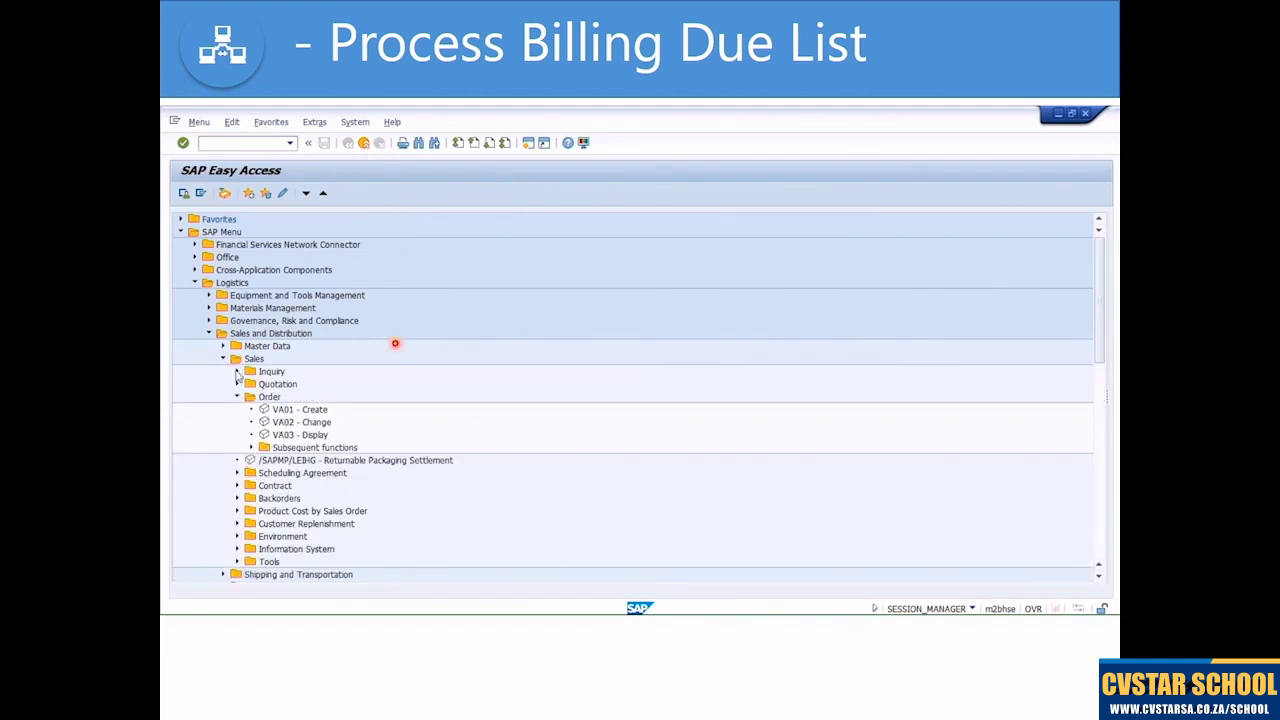
pyautogui.click(297, 436)
pyautogui.doubleClick(297, 436)
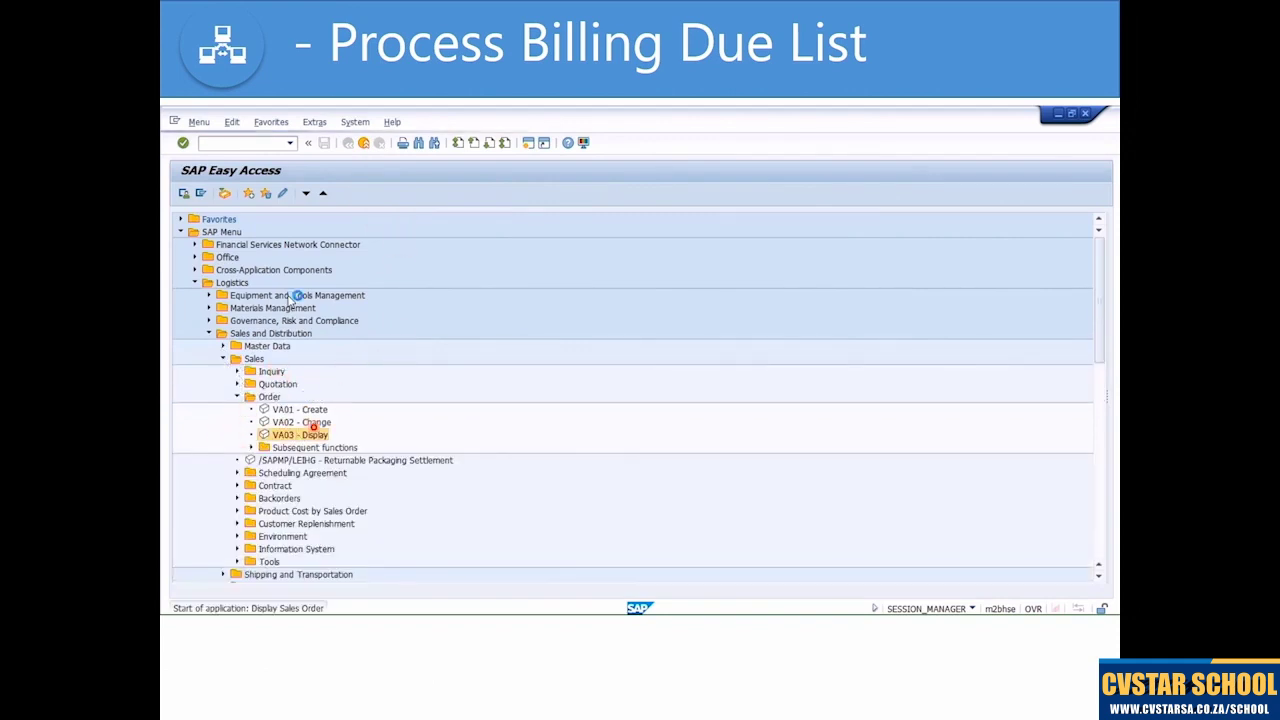
pyautogui.write('5')
pyautogui.press('Return')
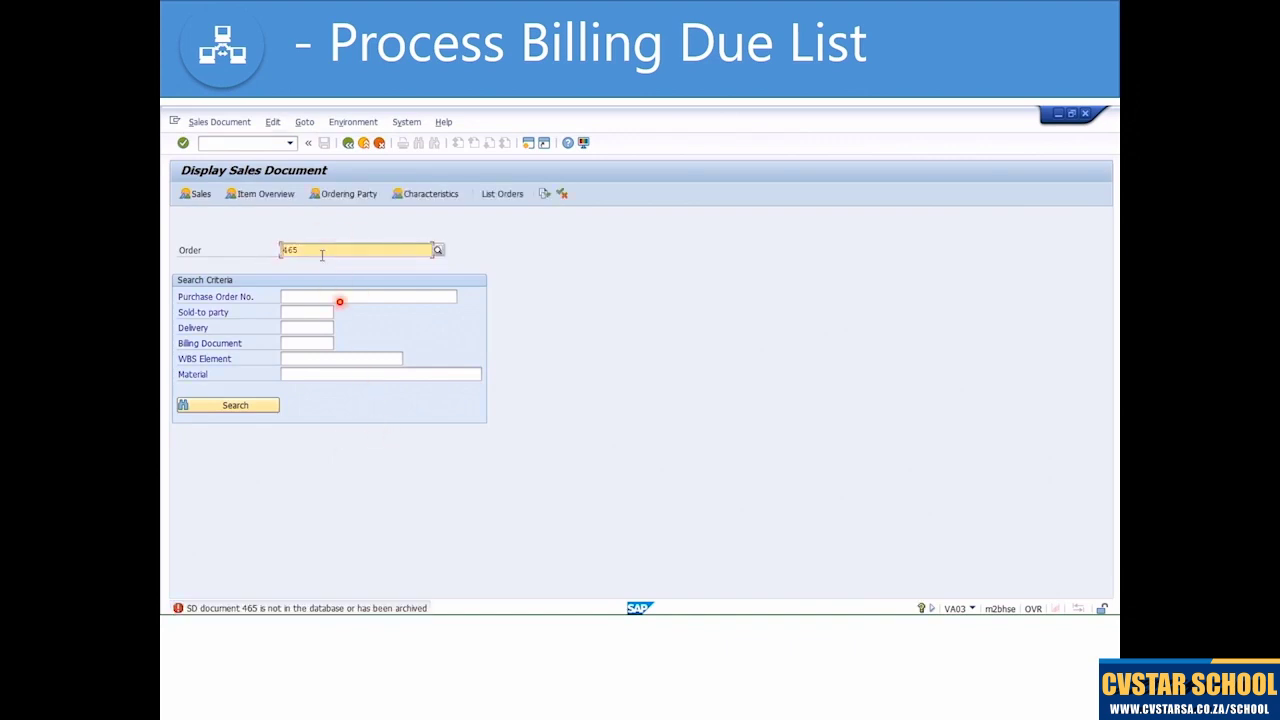
pyautogui.write('45')
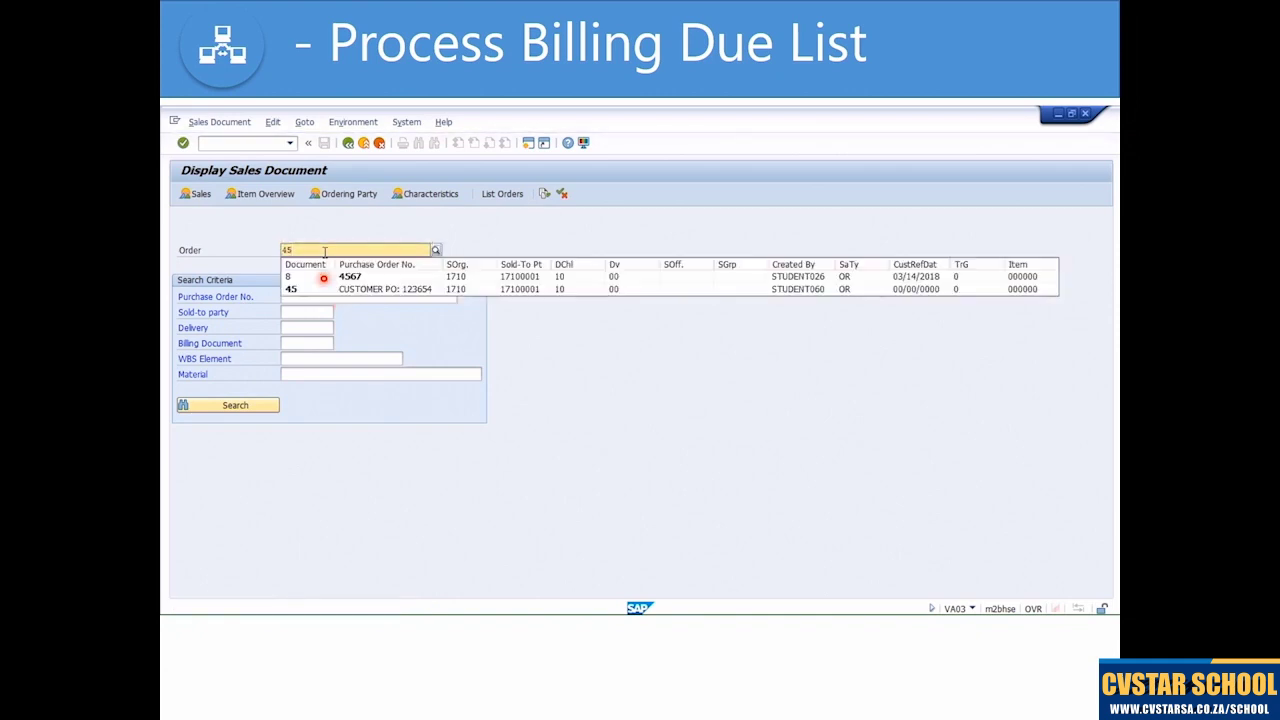
pyautogui.click(378, 289)
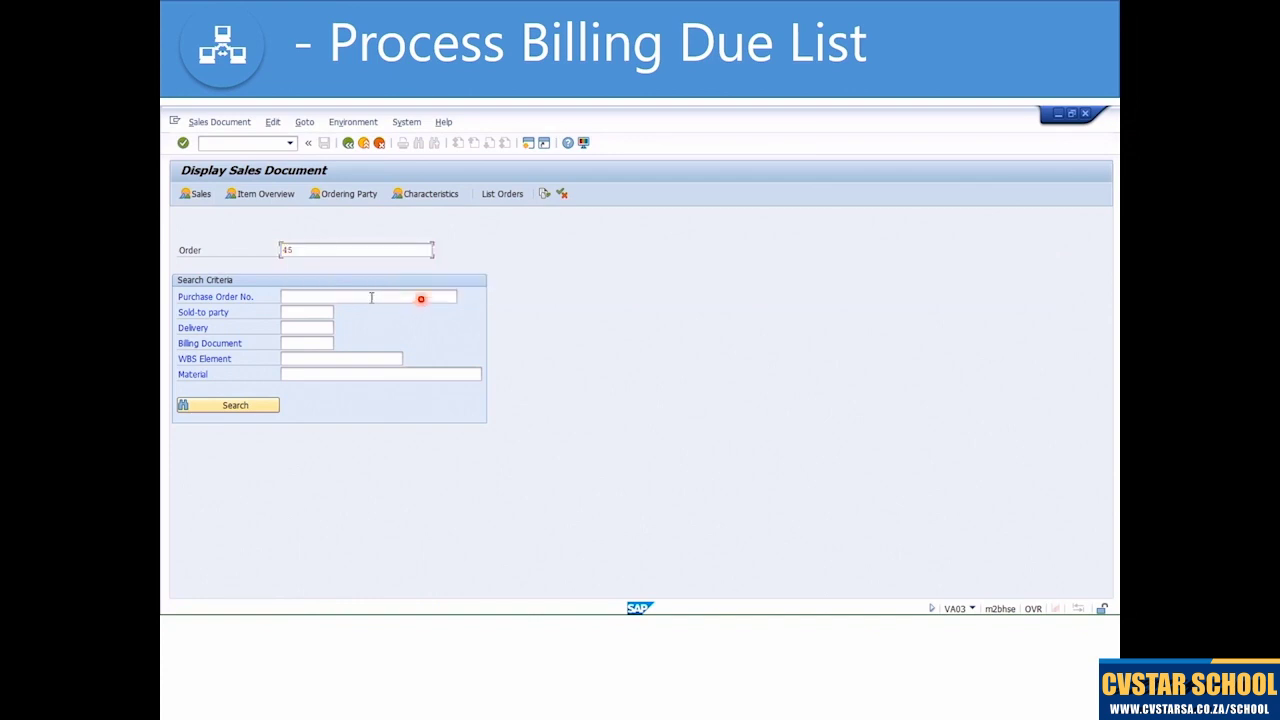
pyautogui.press('Return')
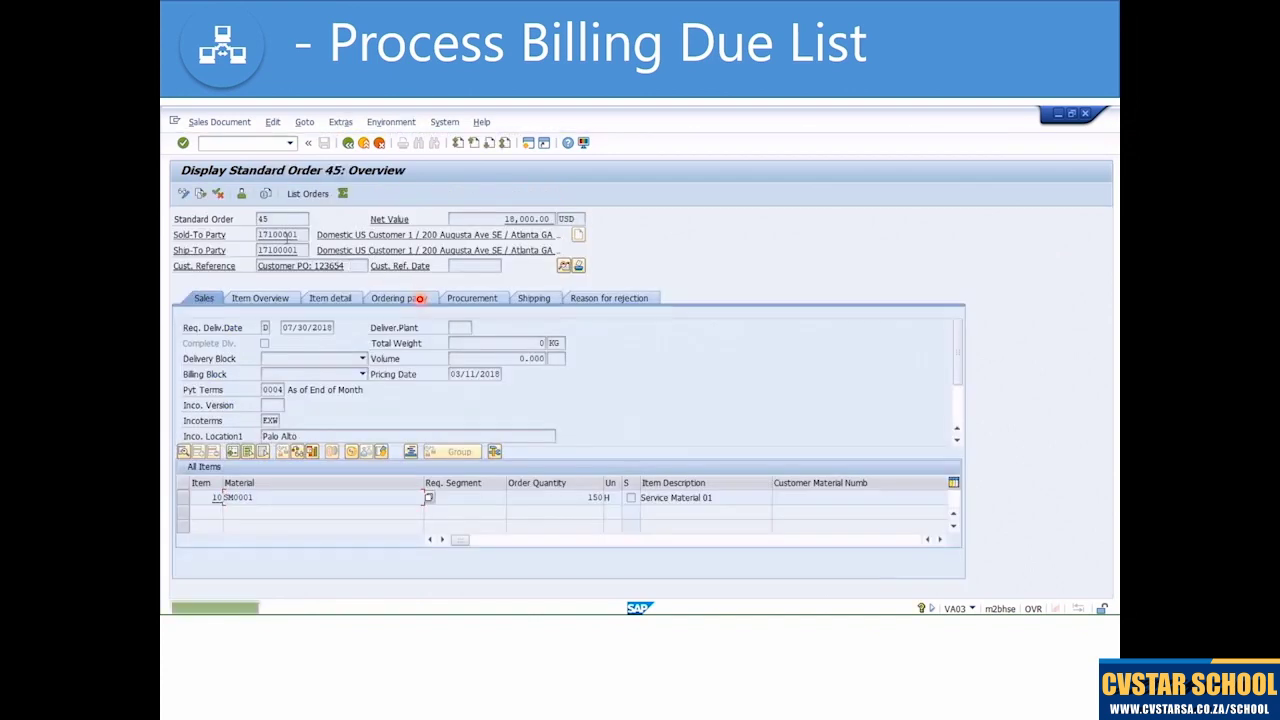
# - Inspect the sales order's document flow down to the F2 invoice and its accounting document, and leave the flow
pyautogui.click(200, 194)
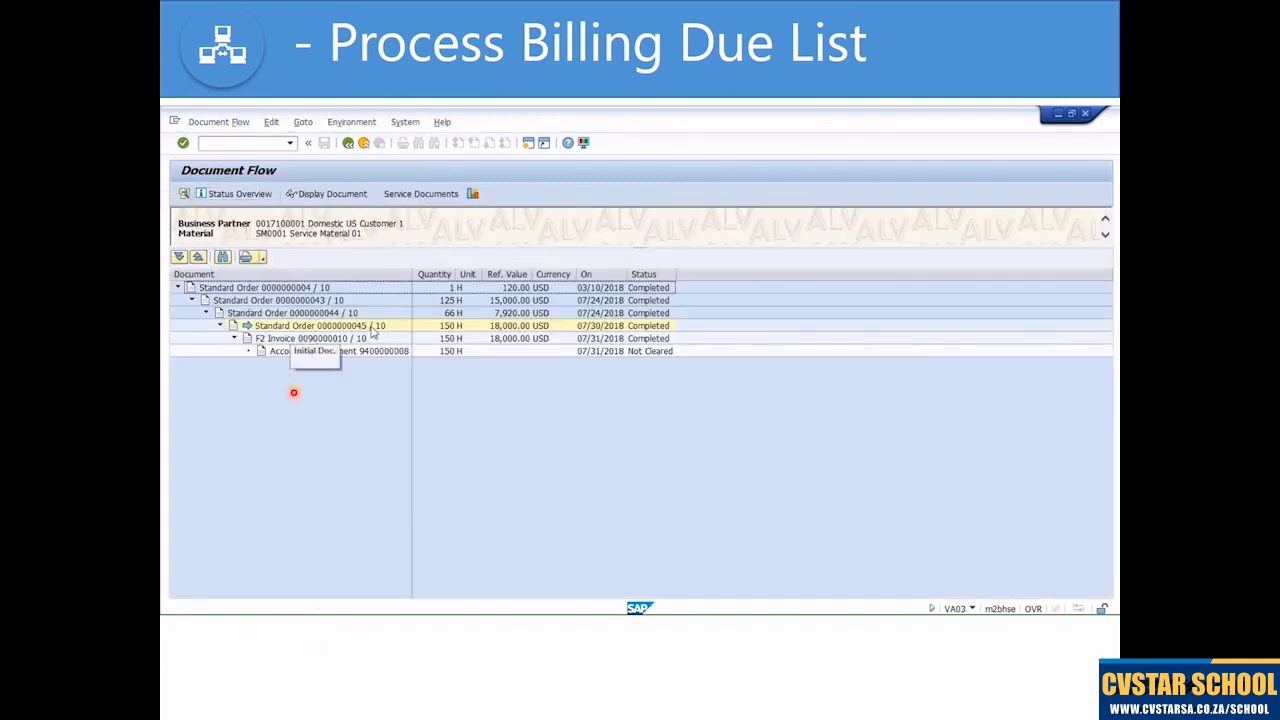
pyautogui.click(335, 340)
pyautogui.click(397, 354)
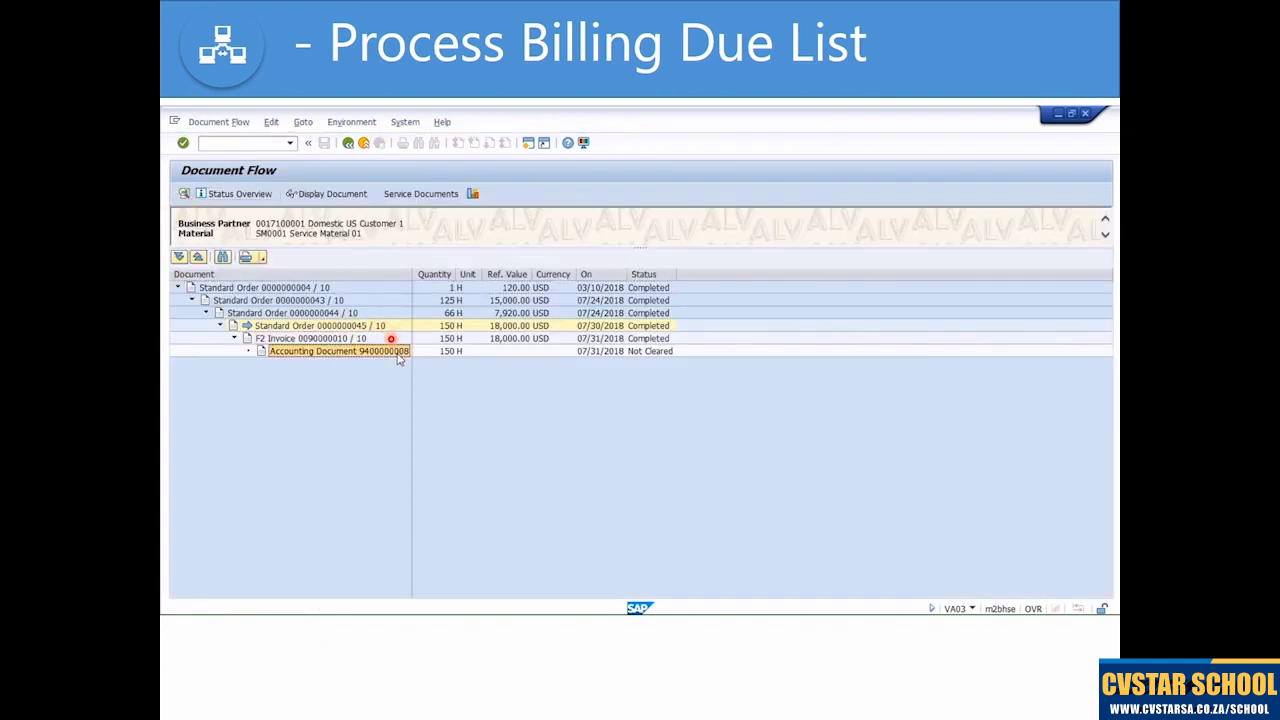
pyautogui.click(370, 146)
pyautogui.click(370, 146)
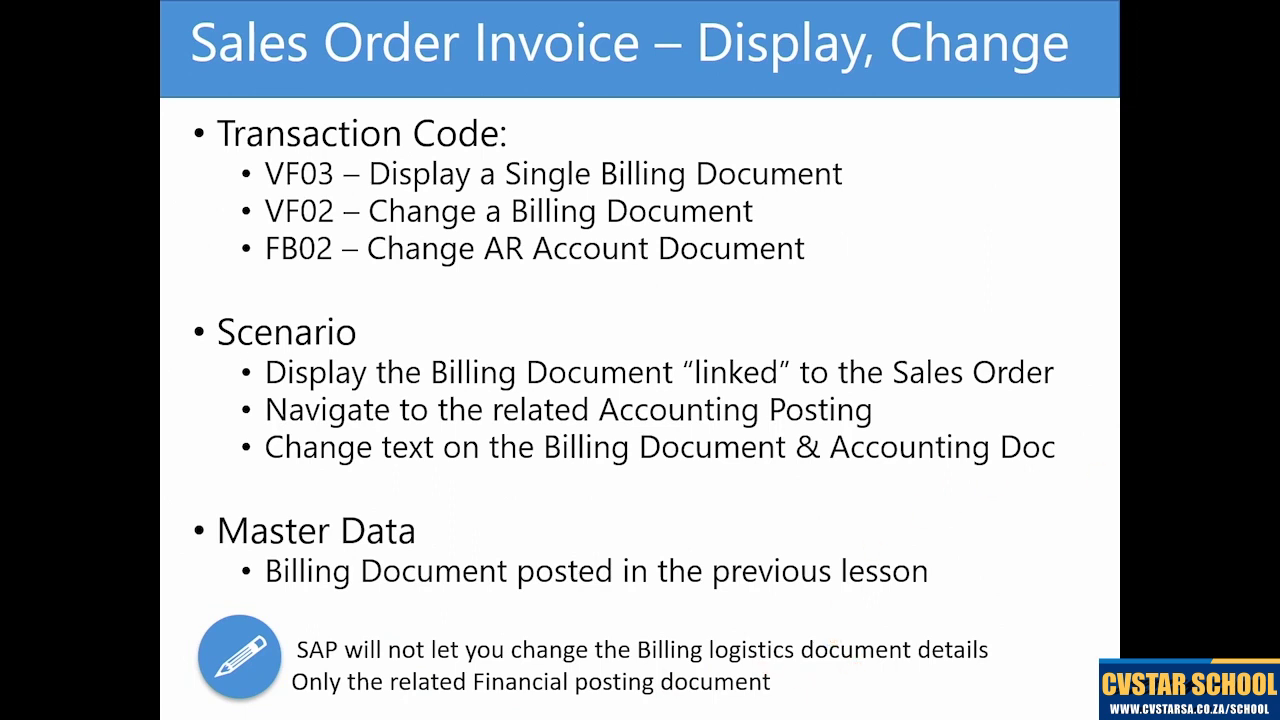
pyautogui.press('Right')
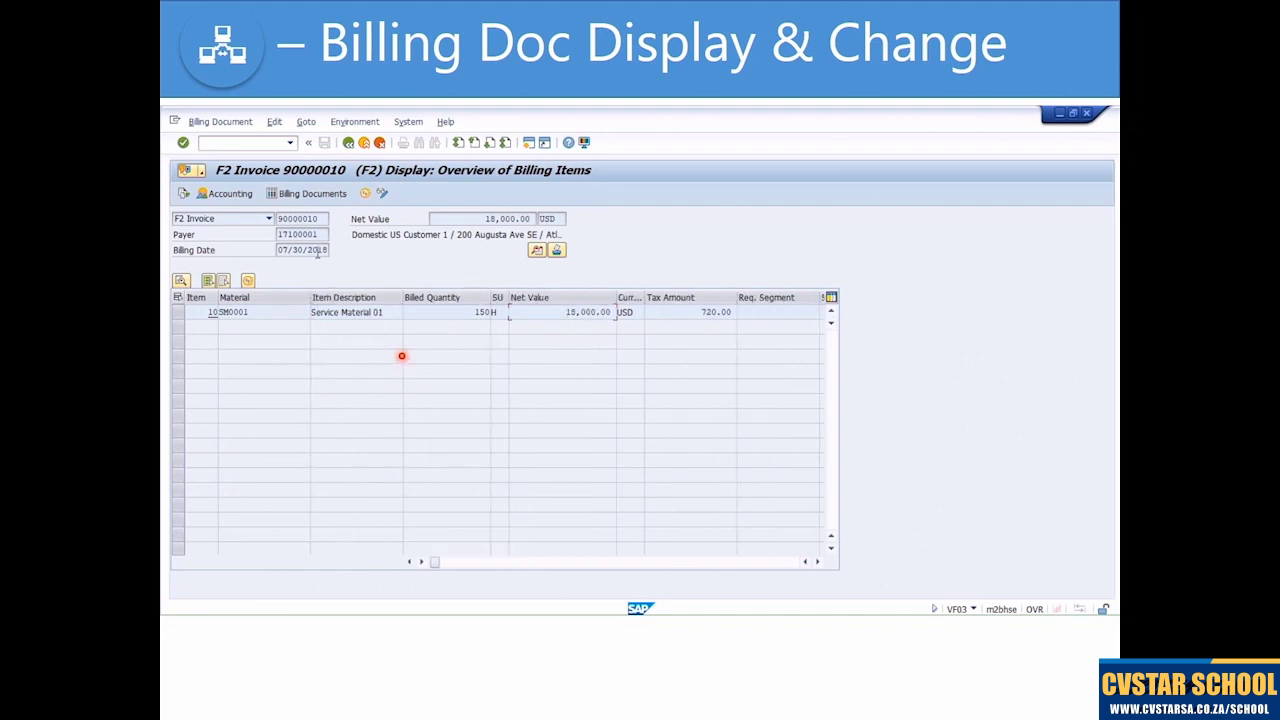
# - Examine the F2 invoice and its accounting document in the invoice's document flow, and return to the billing items overview
pyautogui.click(185, 197)
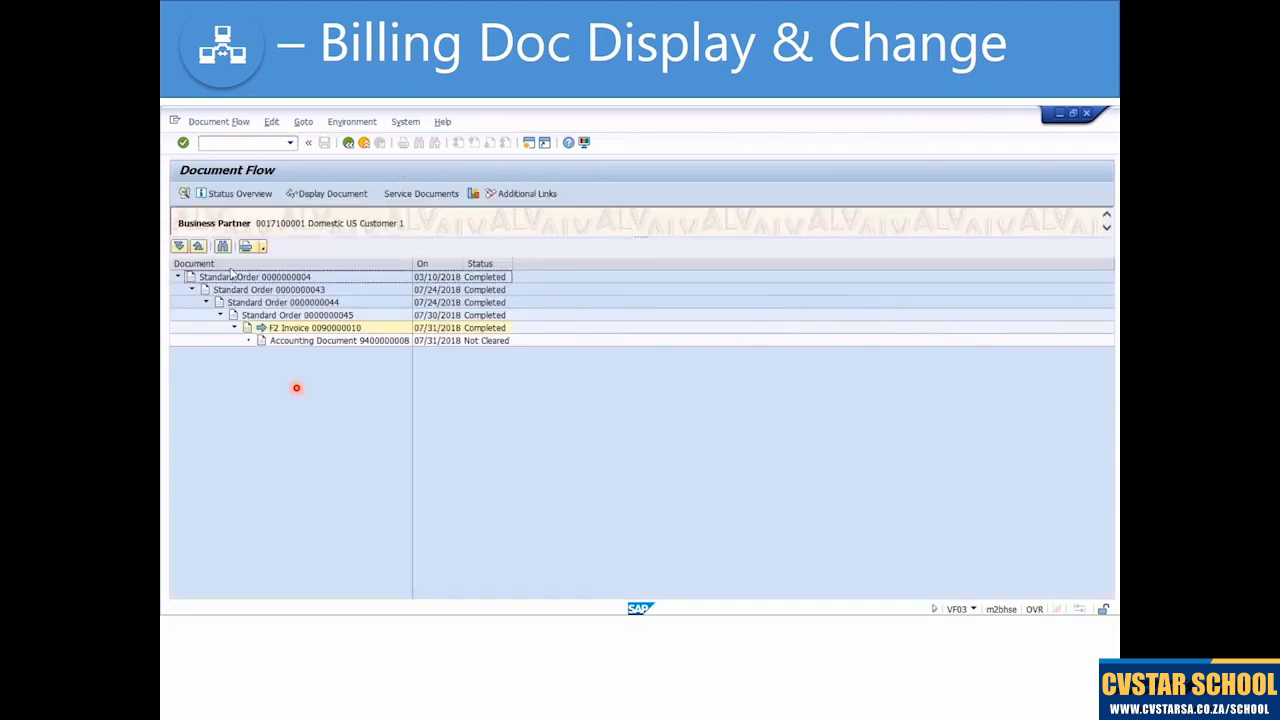
pyautogui.click(325, 327)
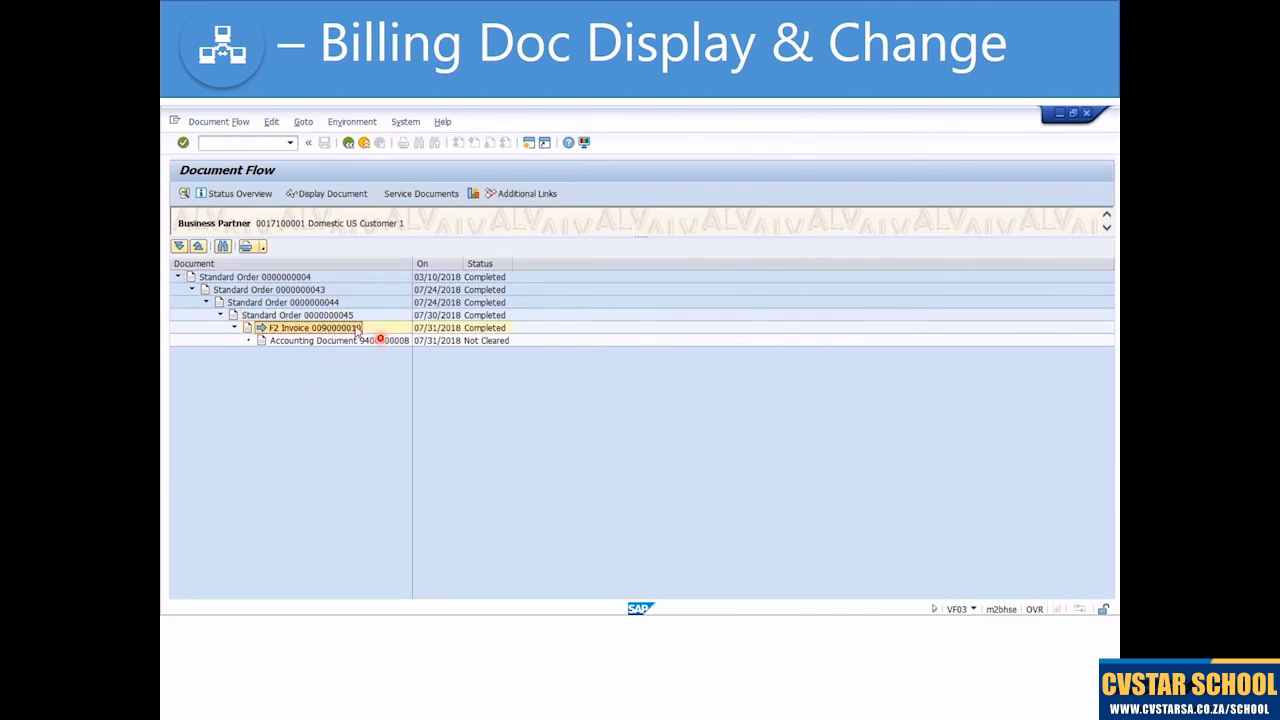
pyautogui.click(390, 342)
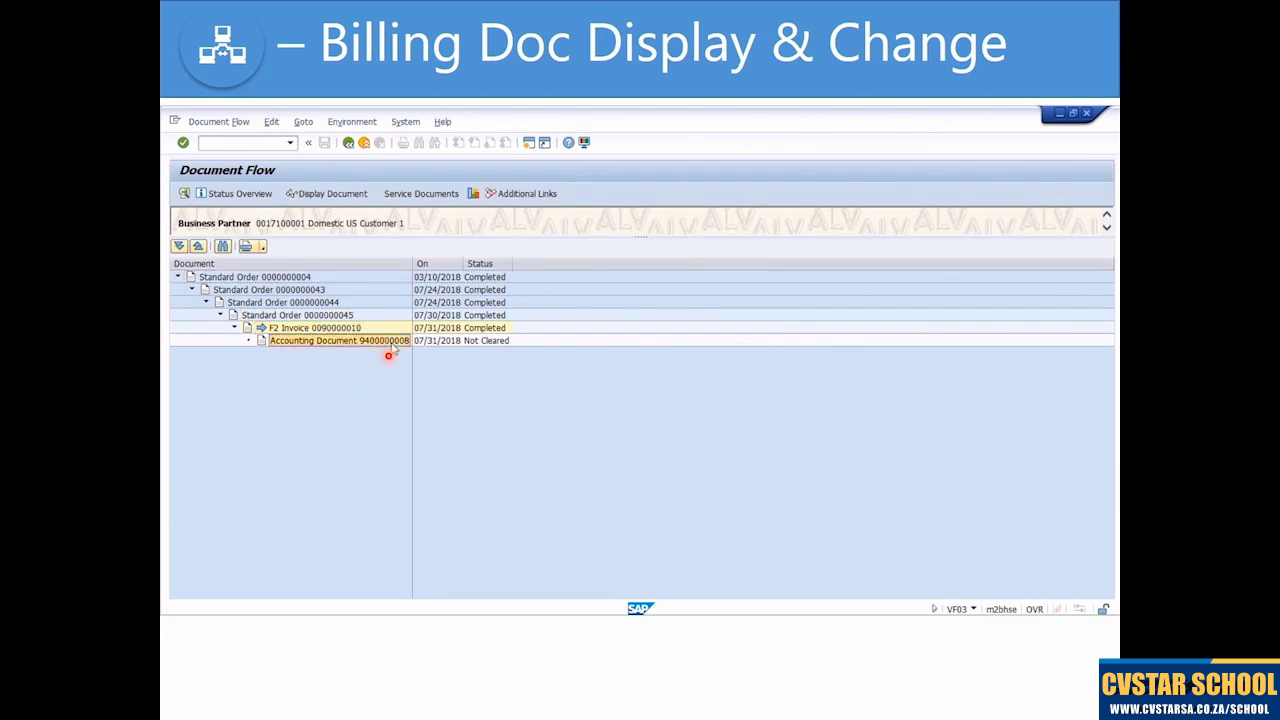
pyautogui.click(342, 329)
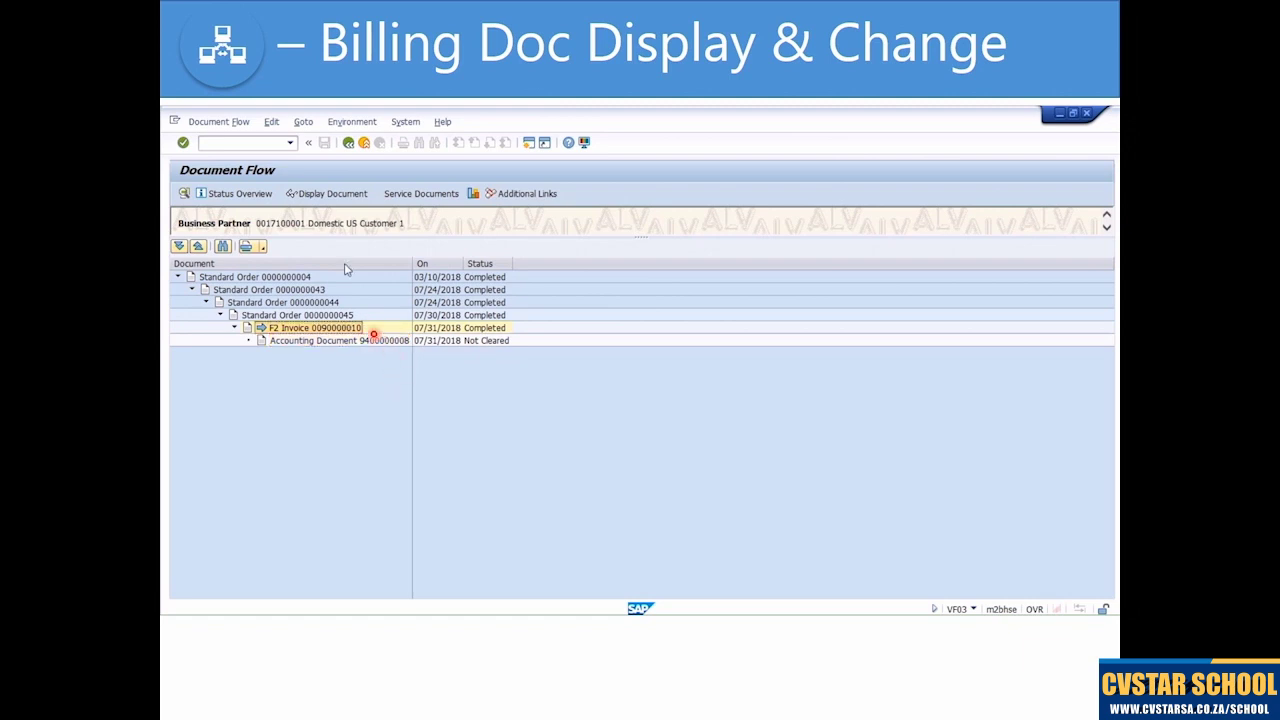
pyautogui.click(348, 143)
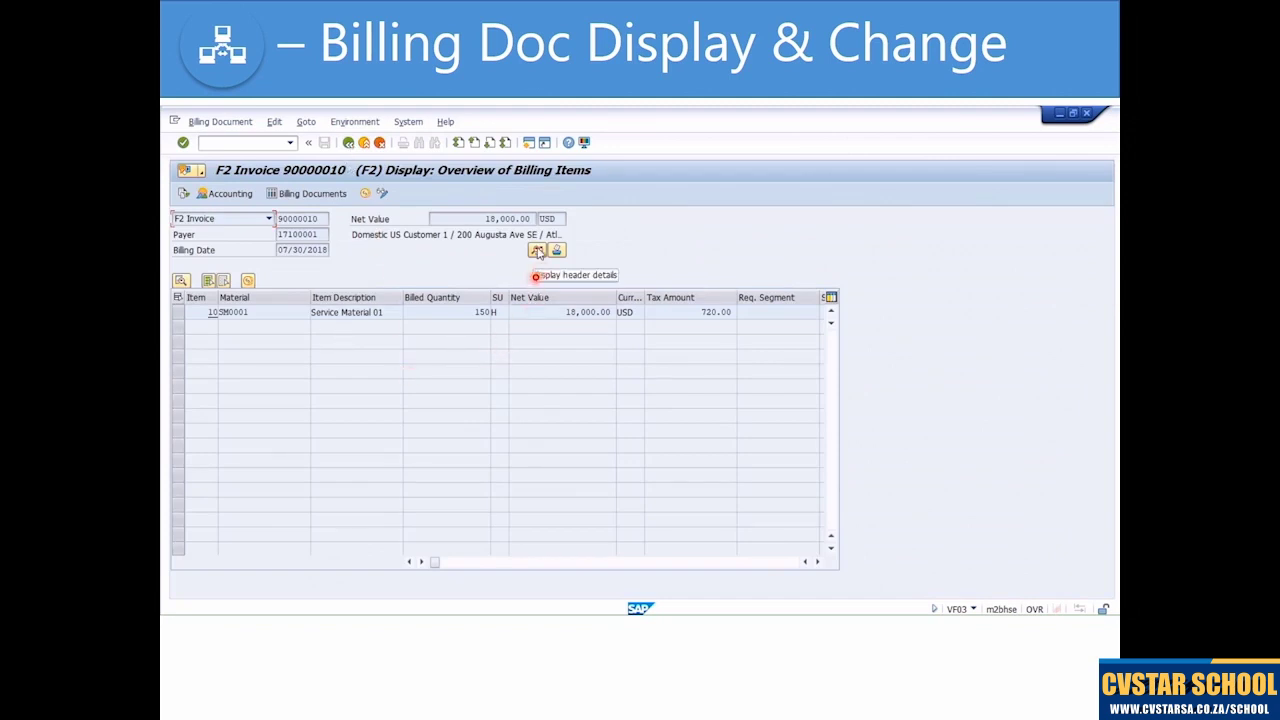
# - Display the invoice's header details and review the accounting, price, tax and general information along with the creation date
pyautogui.click(537, 250)
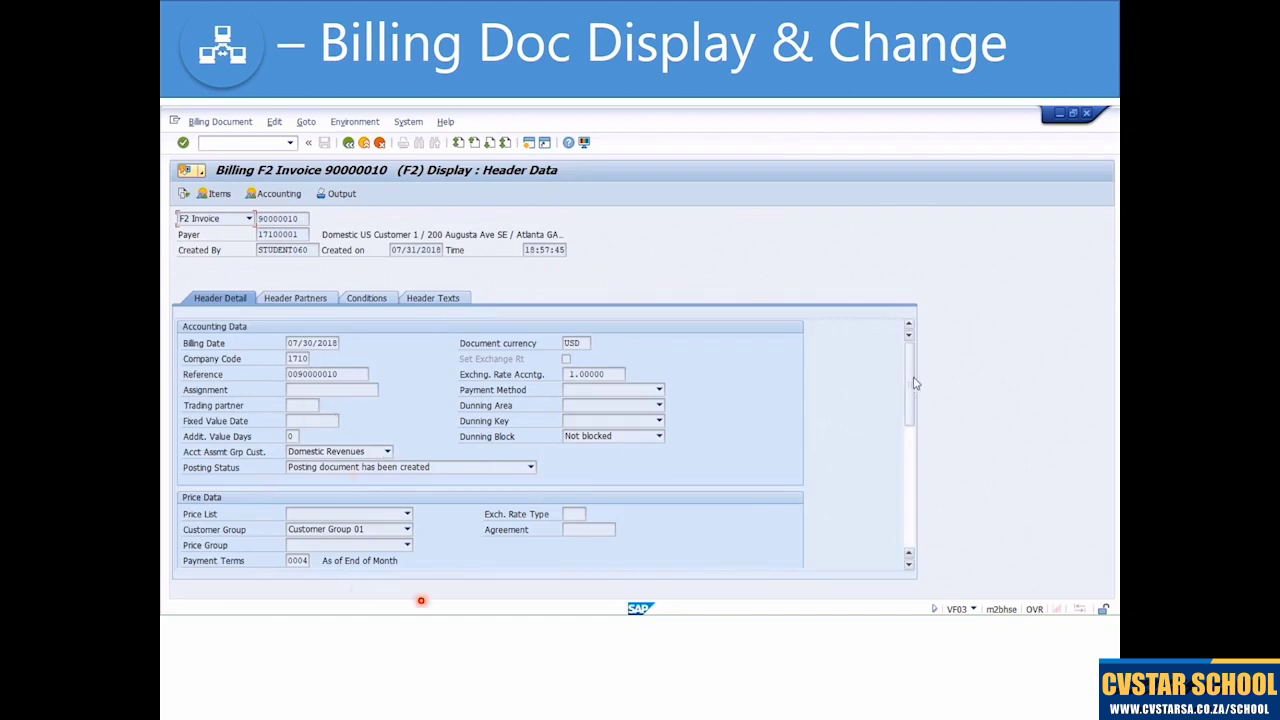
pyautogui.scroll(-1, 912, 389)
pyautogui.scroll(-3, 912, 389)
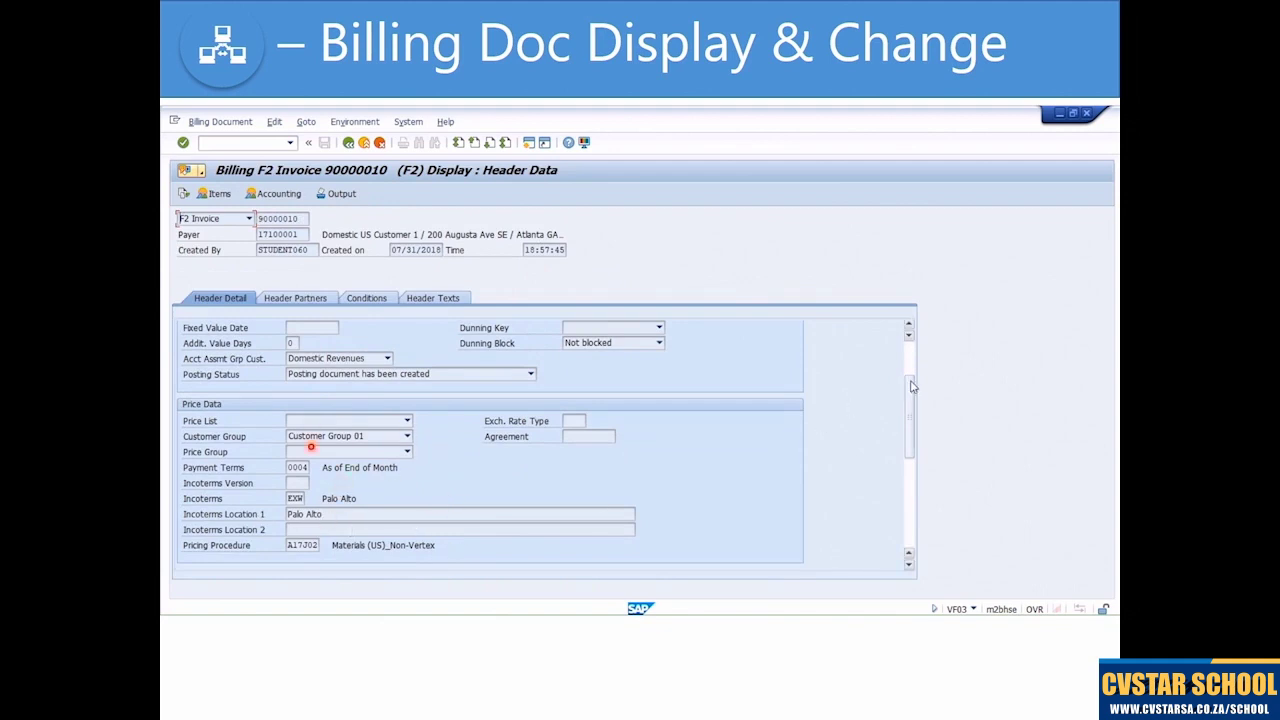
pyautogui.scroll(-8, 912, 492)
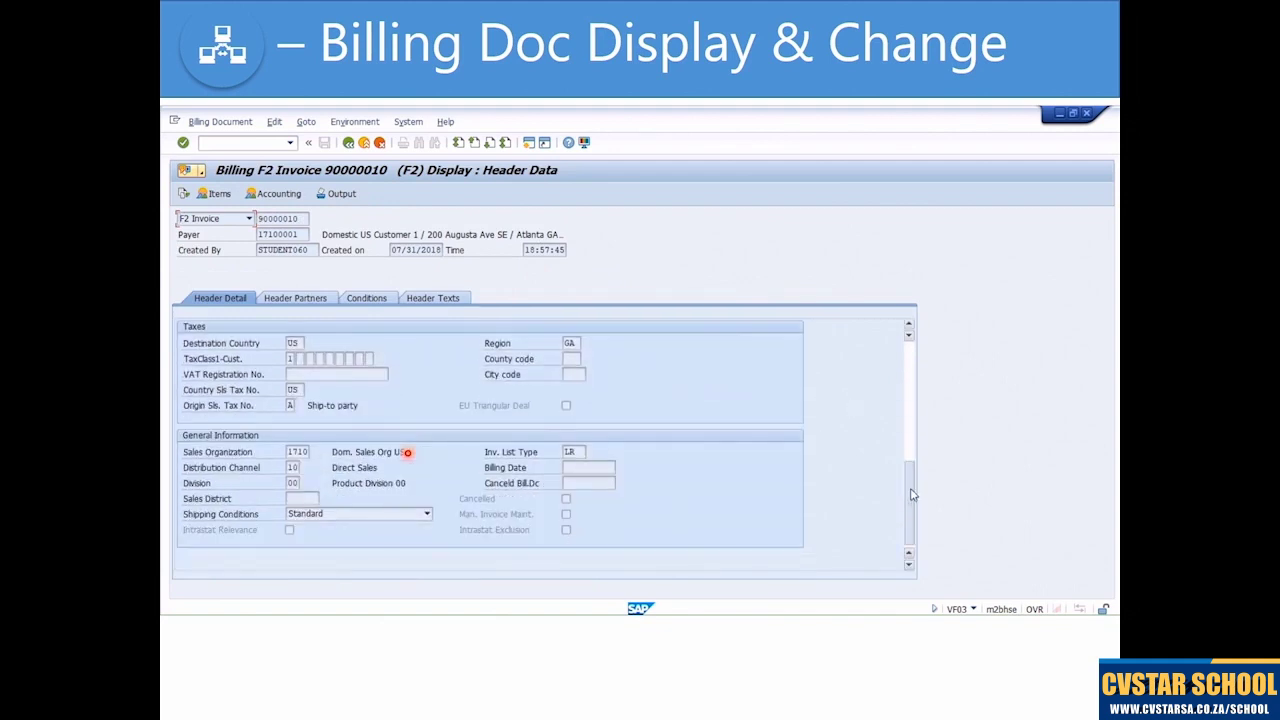
pyautogui.click(290, 359)
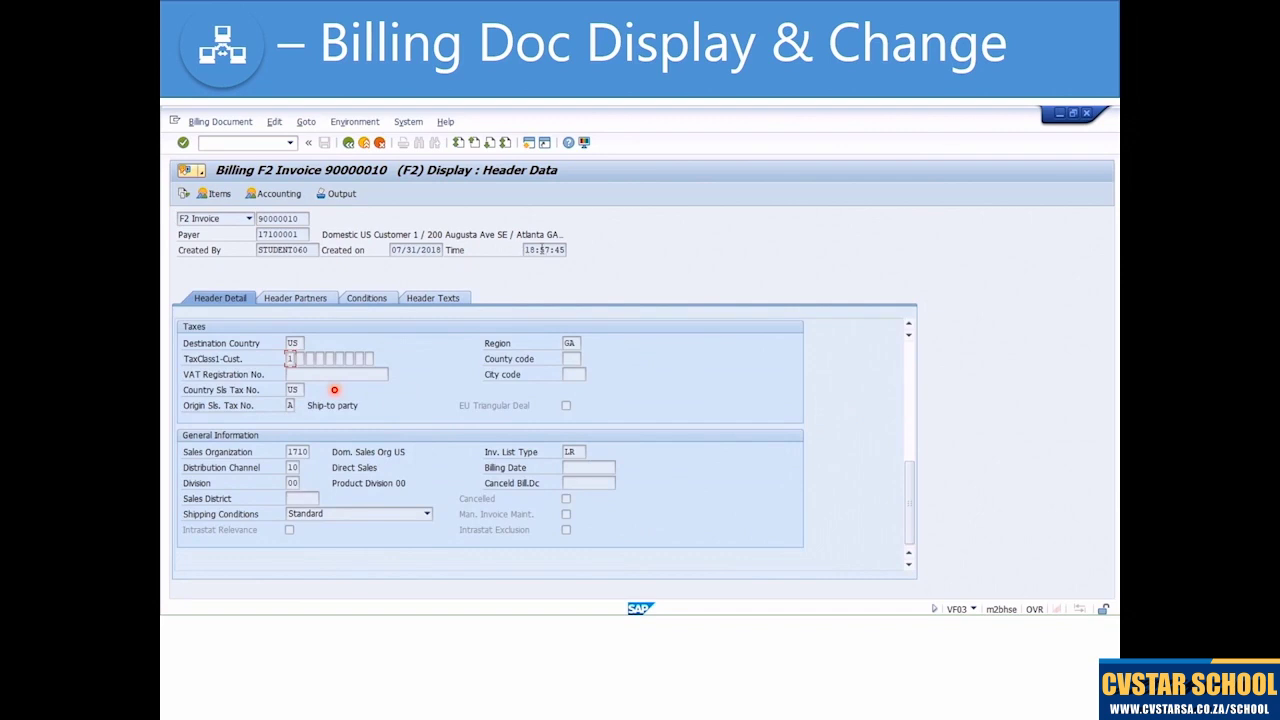
pyautogui.click(416, 248)
pyautogui.scroll(5, 908, 326)
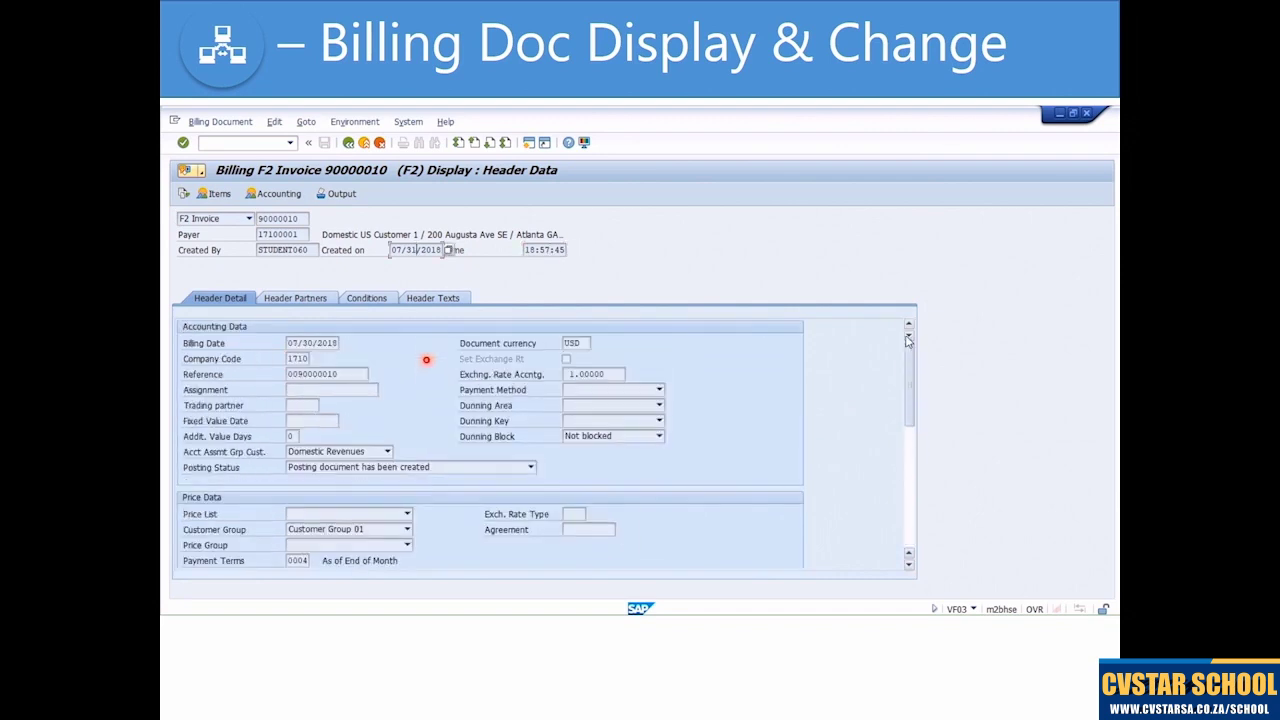
# - Read the Billing Note for Customer in the invoice's header texts, widening the text type list, and return to the billing items overview
pyautogui.click(426, 298)
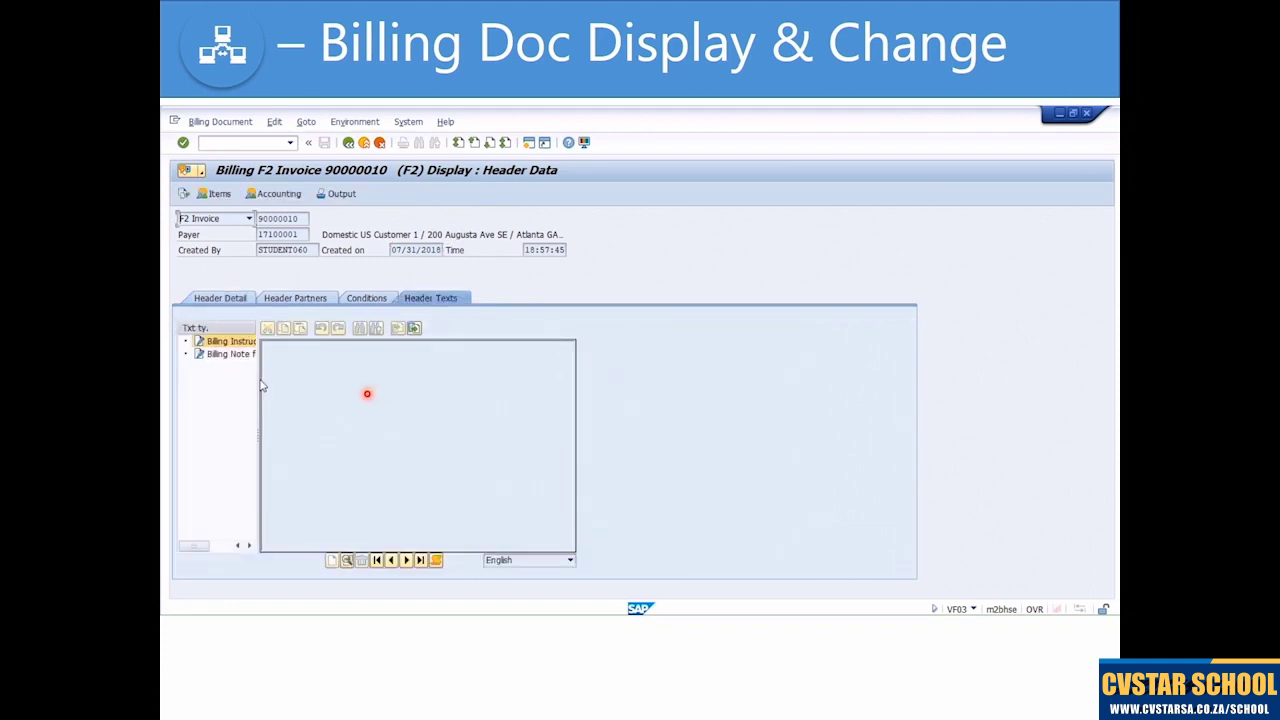
pyautogui.moveTo(260, 386); pyautogui.dragTo(336, 386)
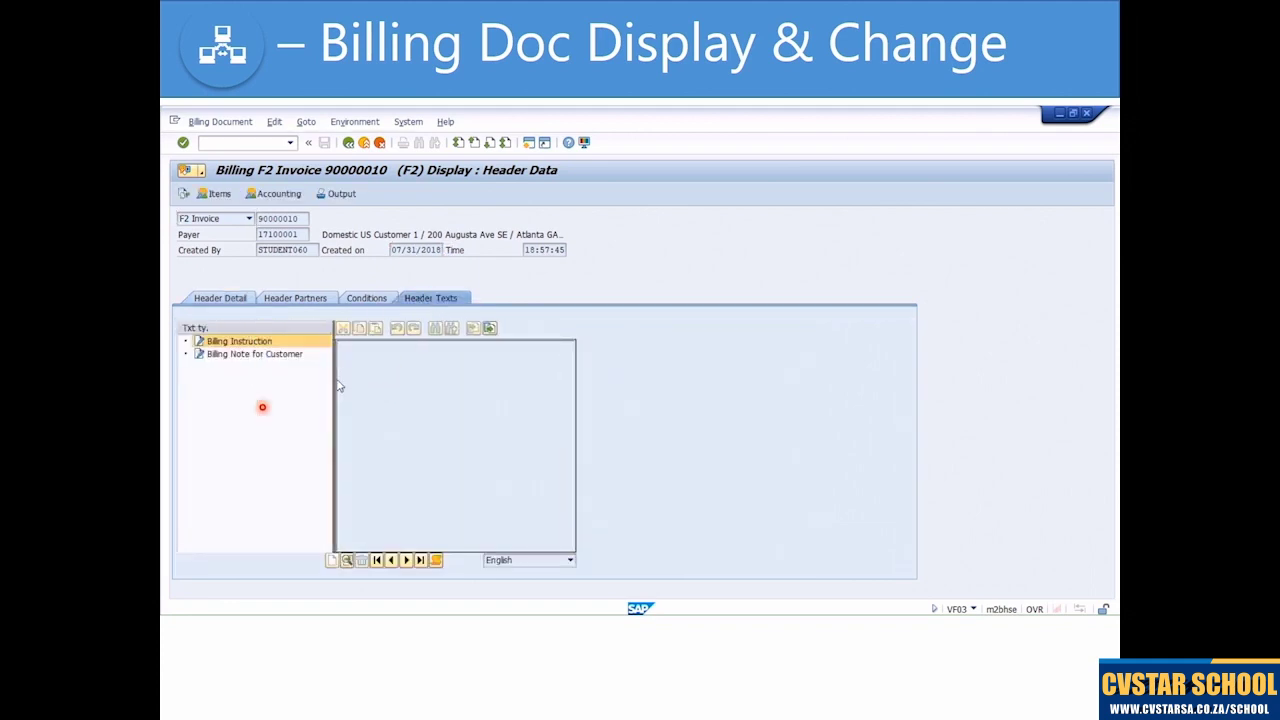
pyautogui.click(258, 355)
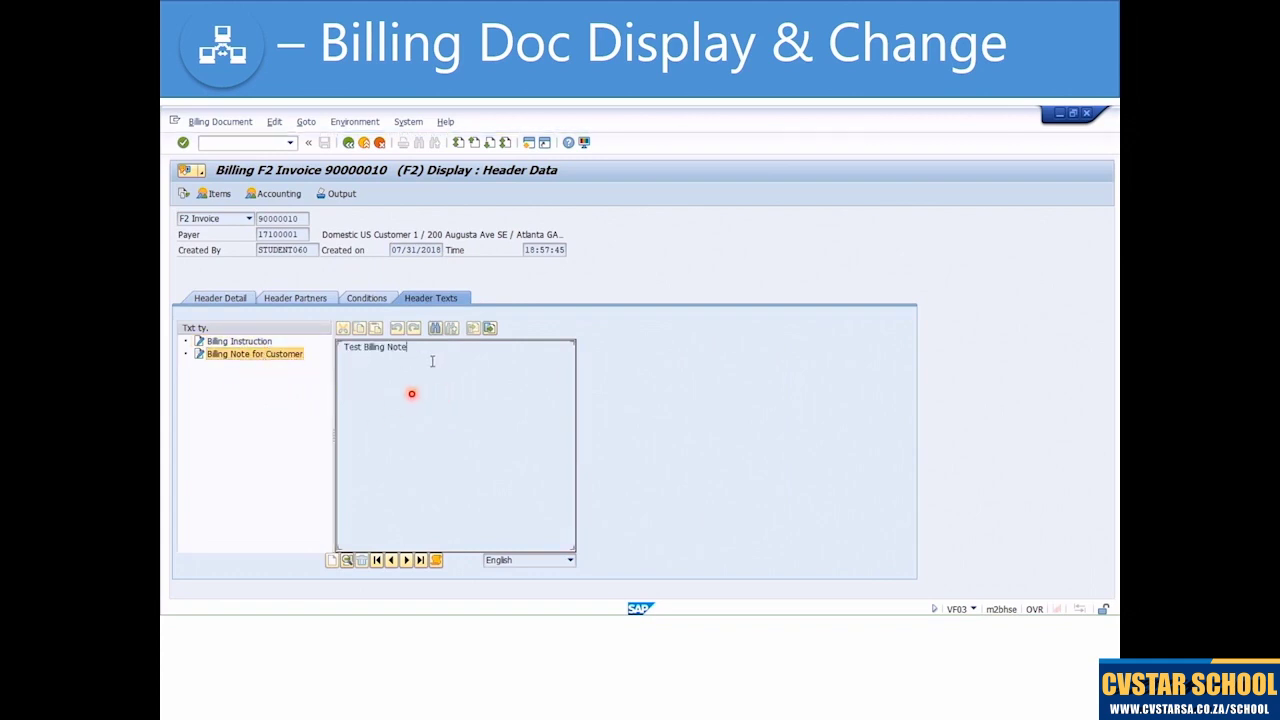
pyautogui.click(355, 362)
pyautogui.click(348, 143)
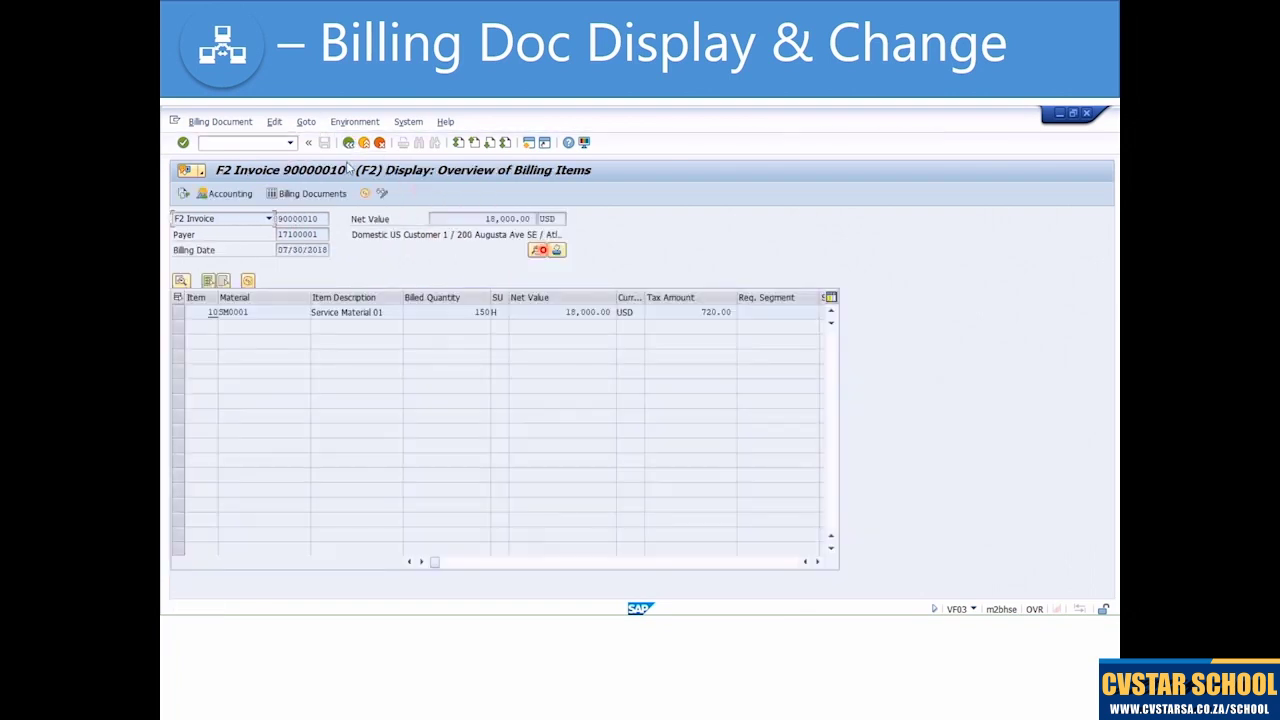
# - Switch the F2 invoice to change mode and open the Billing Note for Customer in its header texts
pyautogui.click(383, 195)
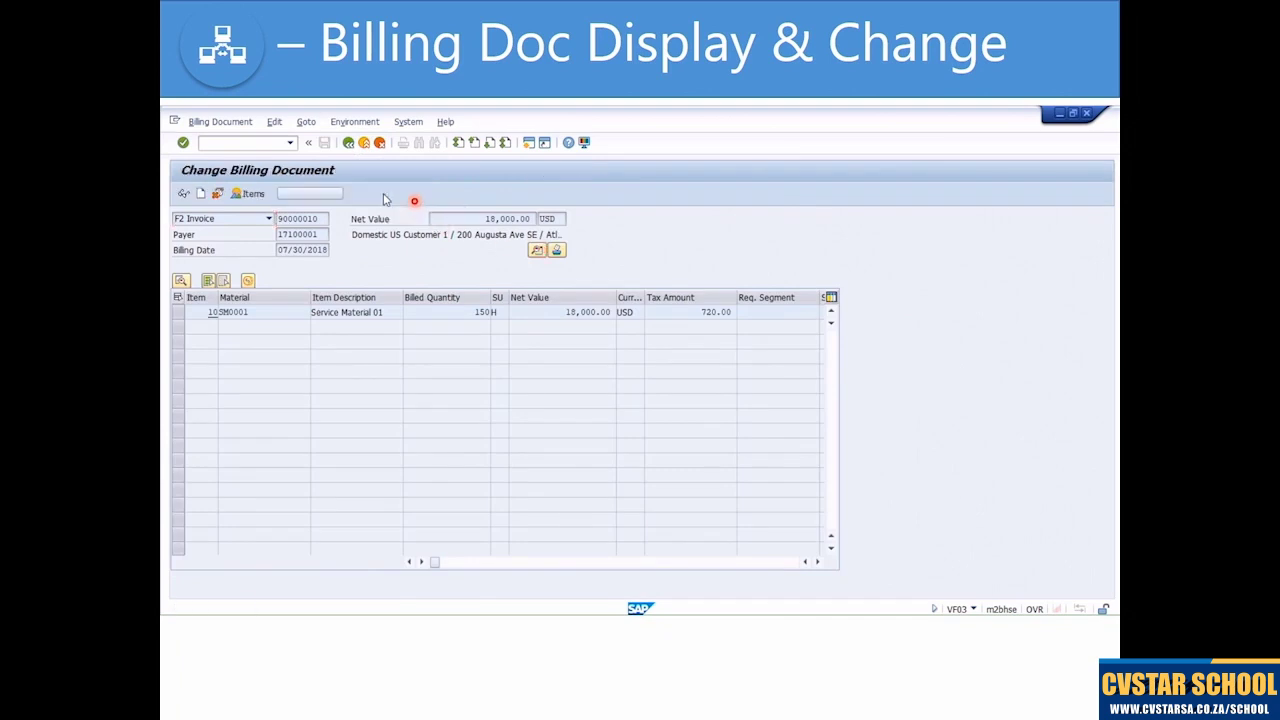
pyautogui.click(387, 195)
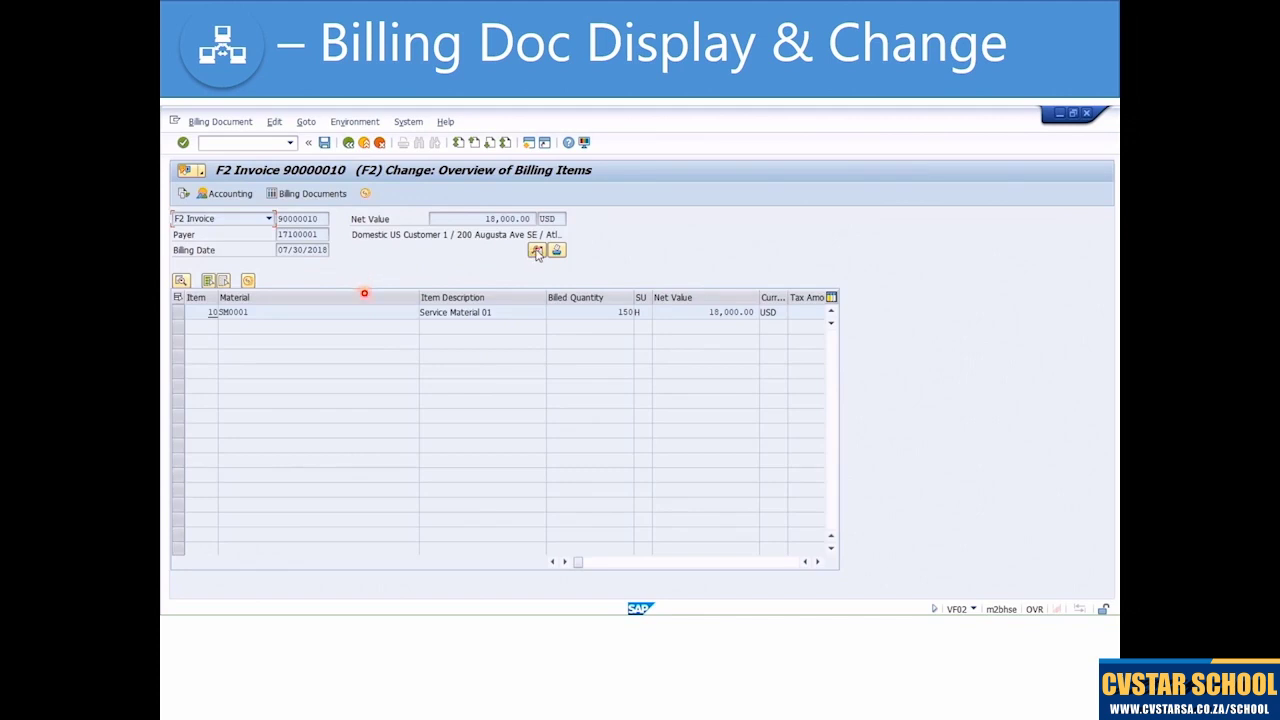
pyautogui.click(536, 250)
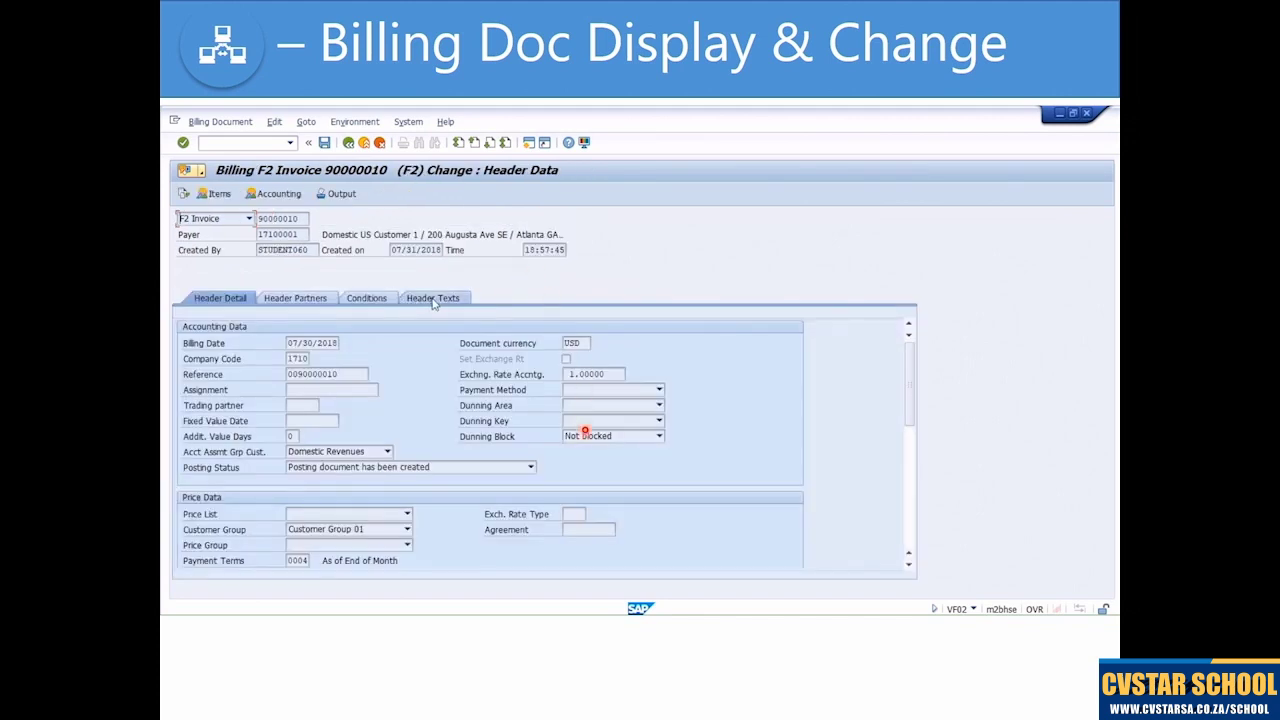
pyautogui.click(430, 298)
pyautogui.doubleClick(228, 355)
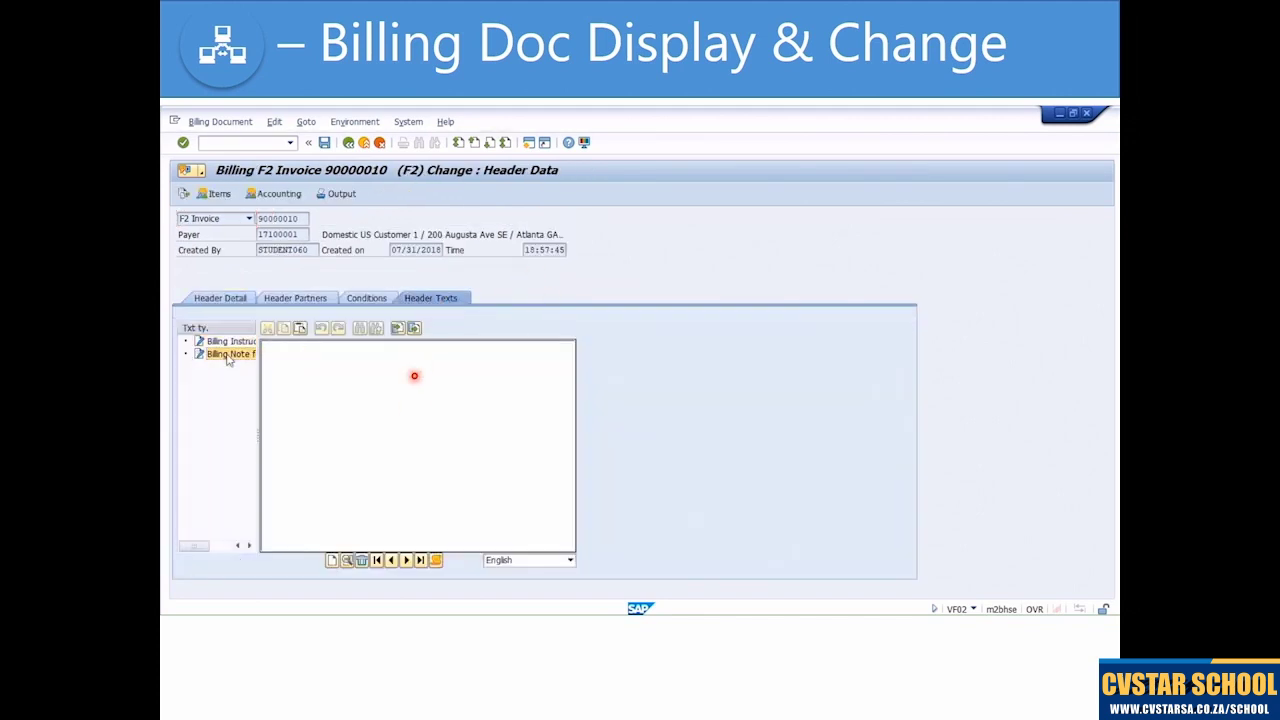
# - Overwrite the Test Billing Note text with a note starting with "Updated" and save the billing document
pyautogui.moveTo(318, 346); pyautogui.dragTo(267, 347)
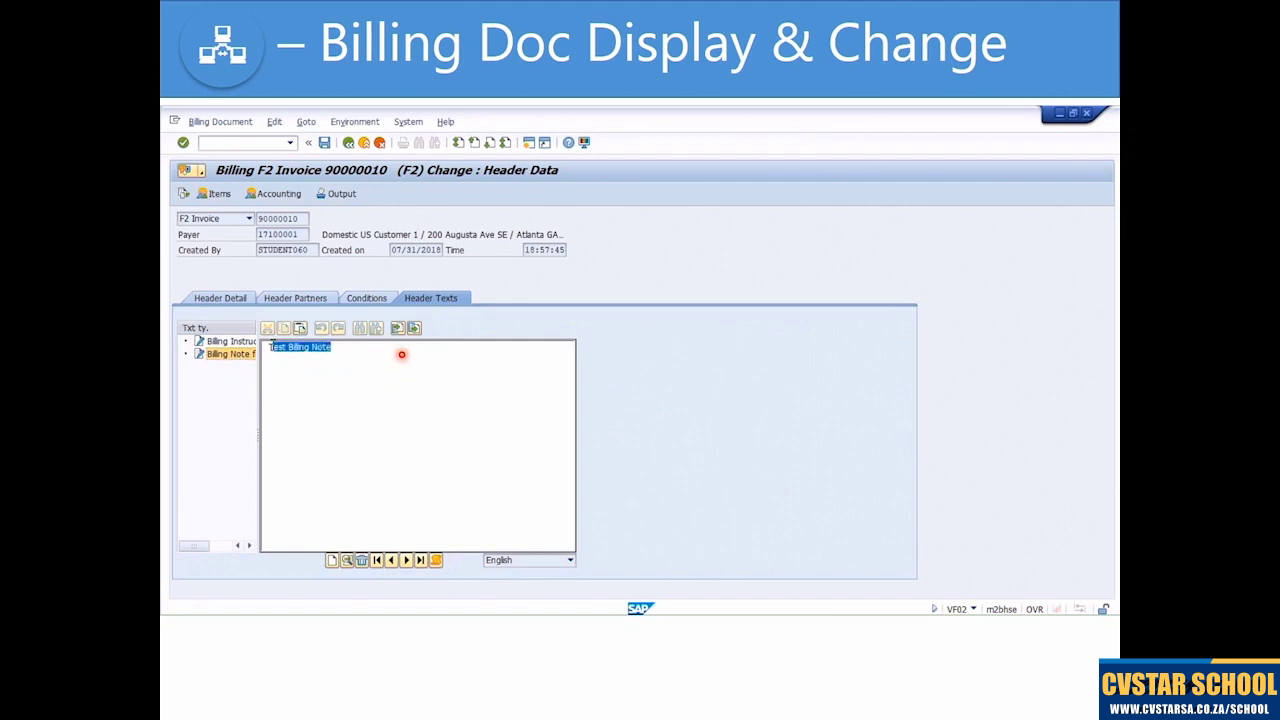
pyautogui.write('Updated')
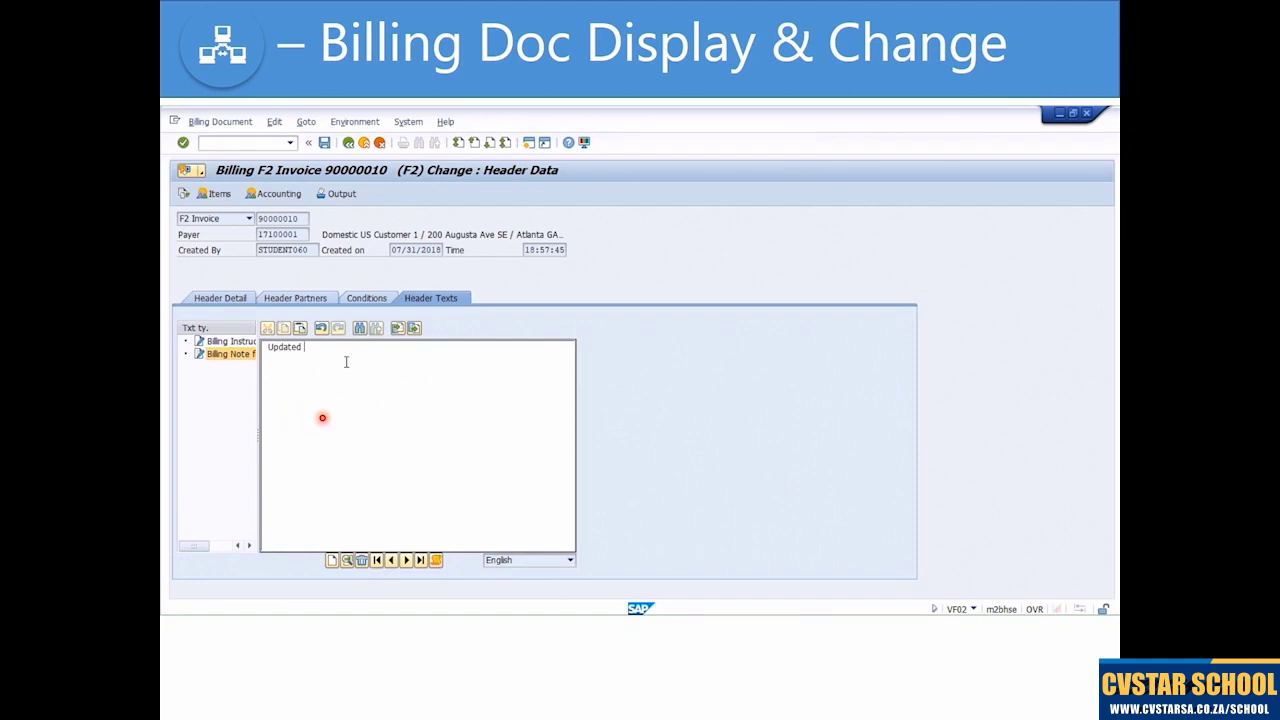
pyautogui.press('BackSpace')
pyautogui.press('BackSpace')
pyautogui.press('BackSpace')
pyautogui.press('BackSpace')
pyautogui.write('ll')
pyautogui.hotkey('ctrl', 's')
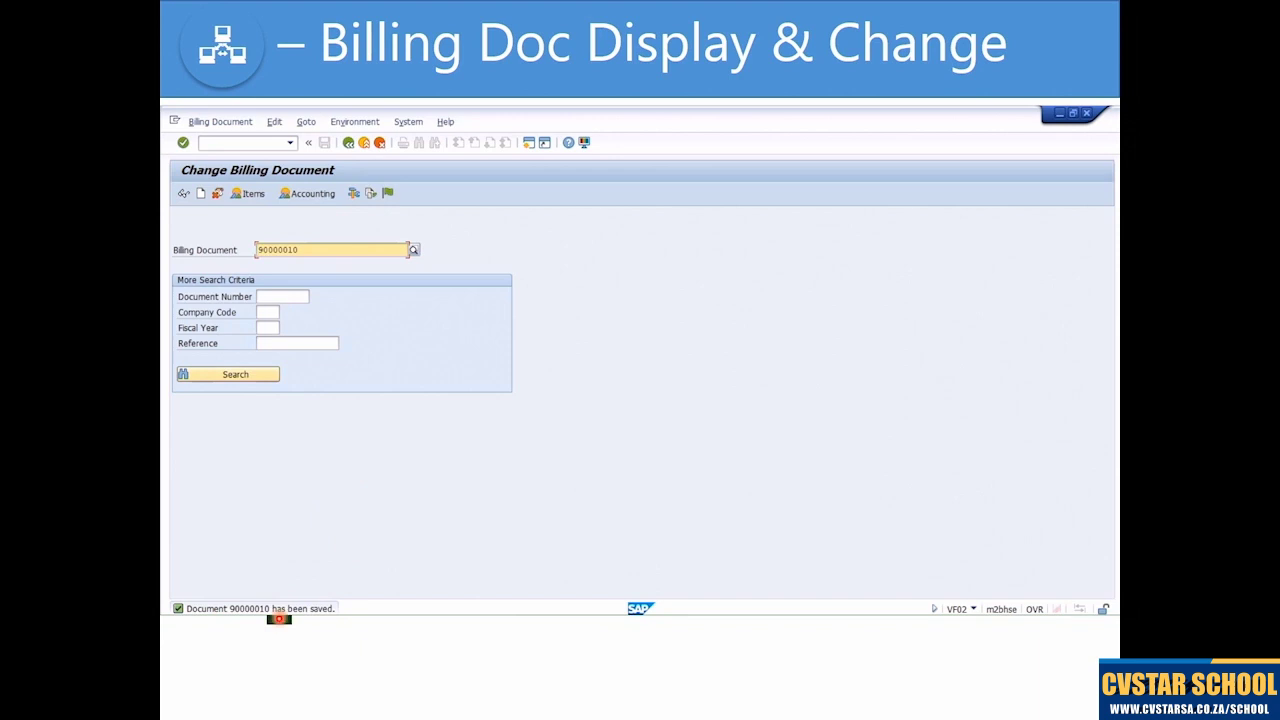
# - Reopen the saved invoice in change mode and display the accounting document from its list of documents in accounting
pyautogui.press('Return')
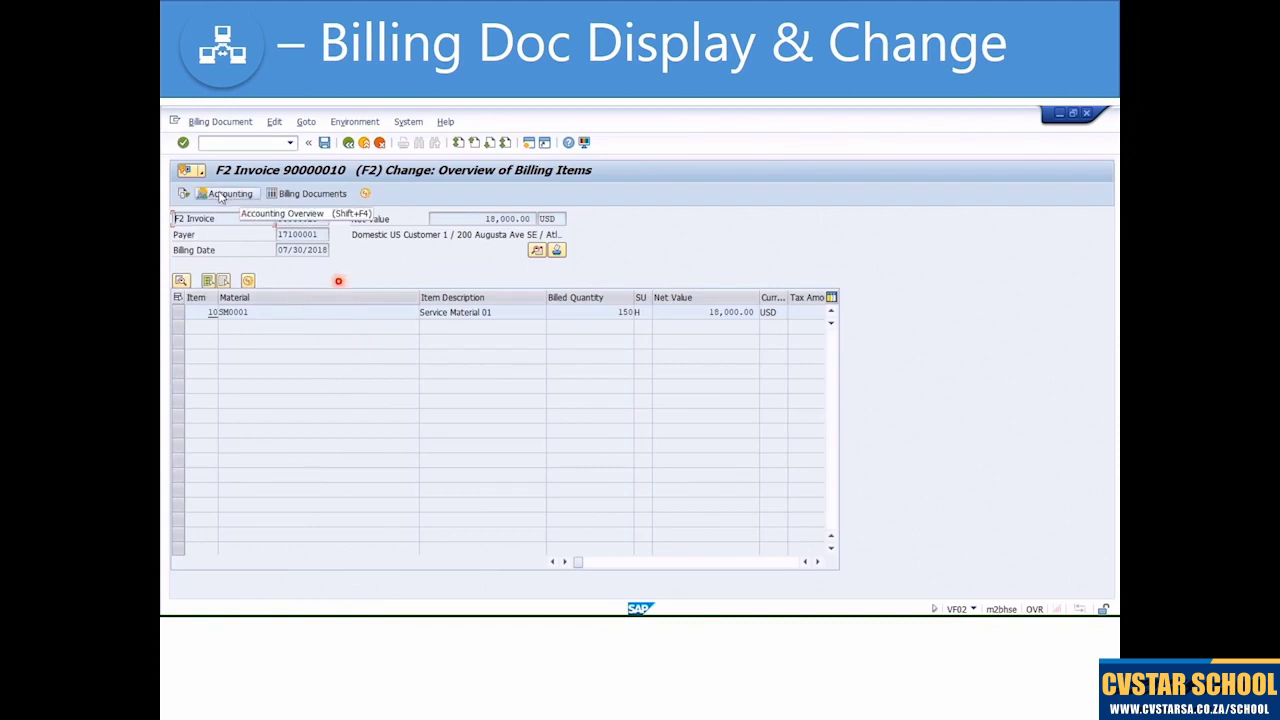
pyautogui.click(220, 195)
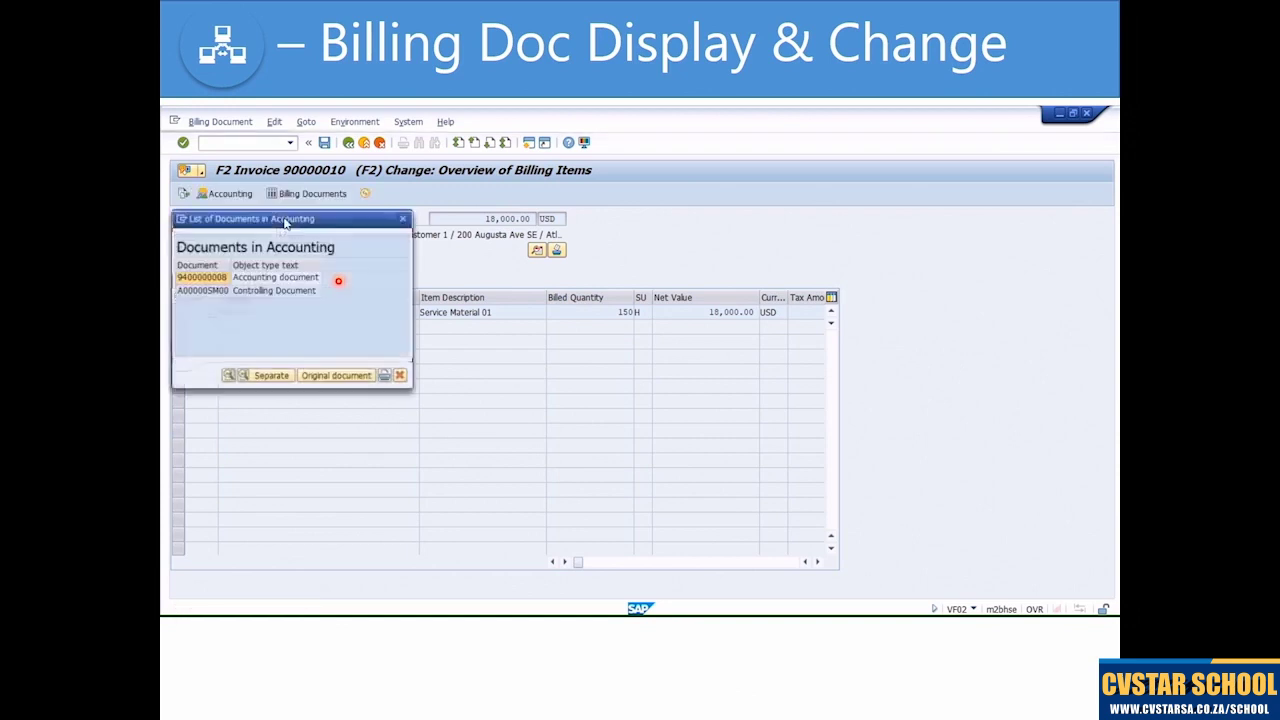
pyautogui.moveTo(313, 226); pyautogui.dragTo(428, 249)
pyautogui.click(322, 301)
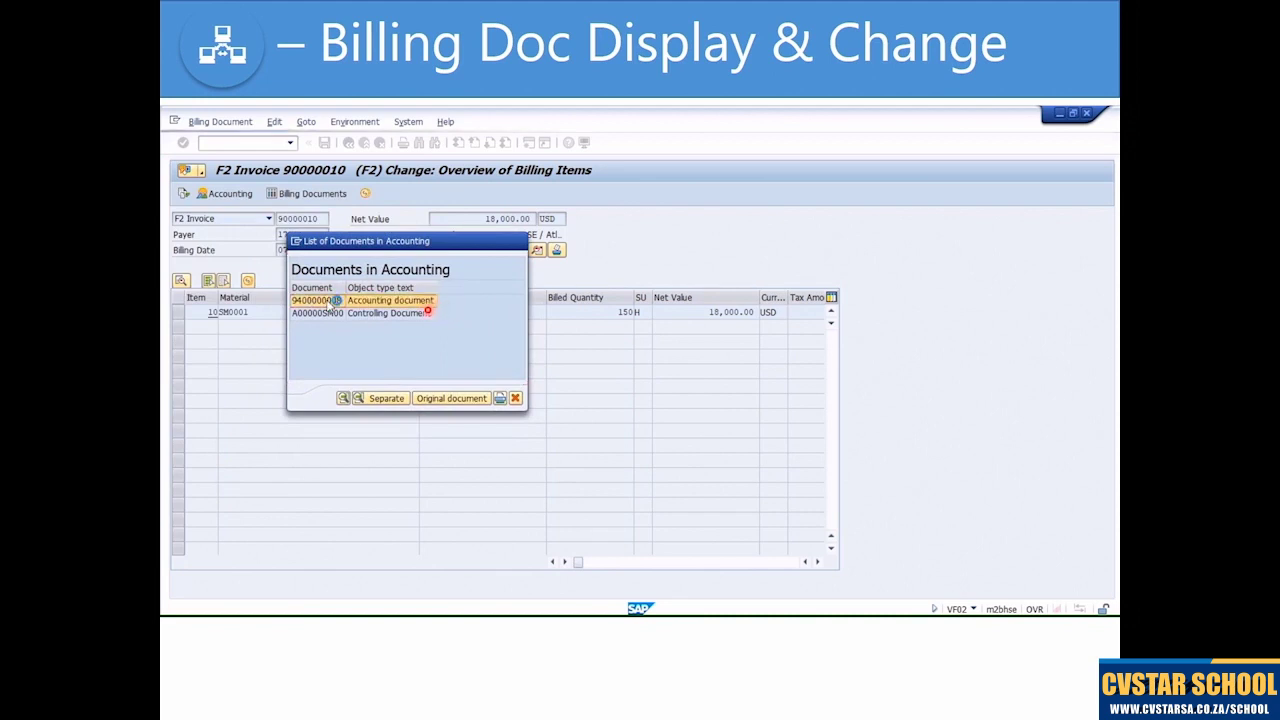
pyautogui.doubleClick(328, 302)
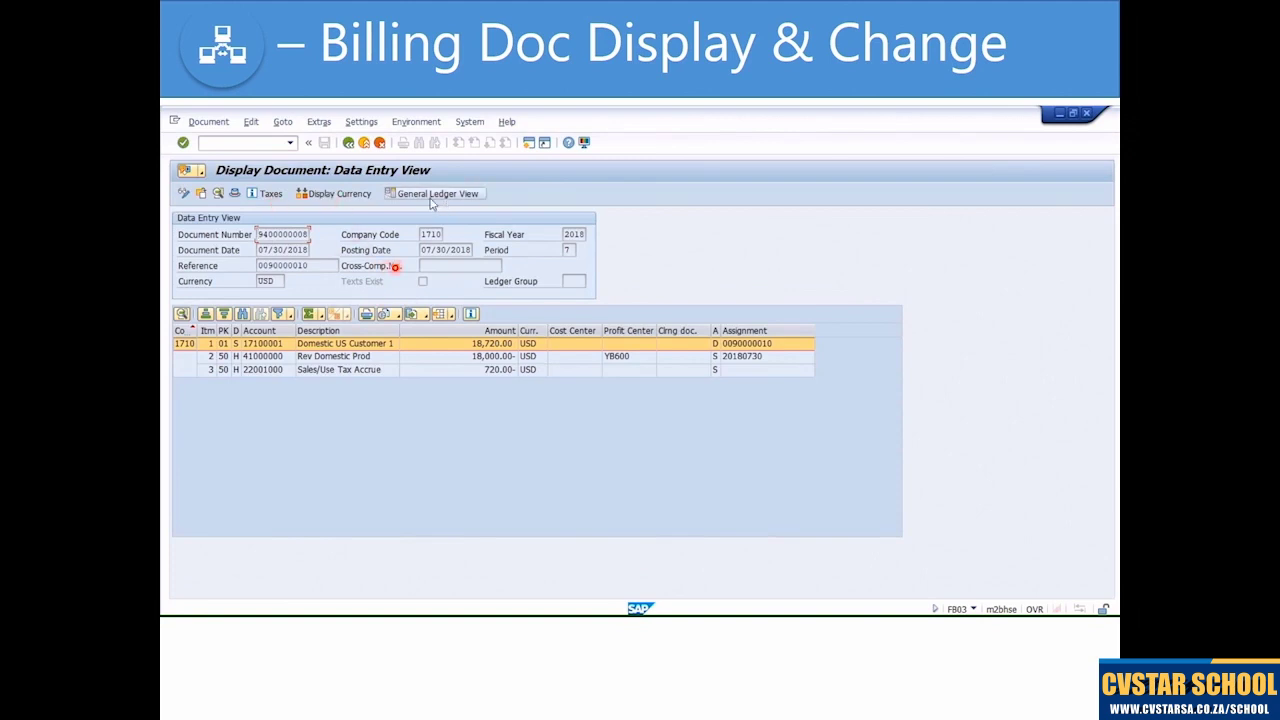
# - Set the text of the domestic revenue line item 2 to "Line Item Text", save the accounting document, and close the document list
pyautogui.doubleClick(271, 357)
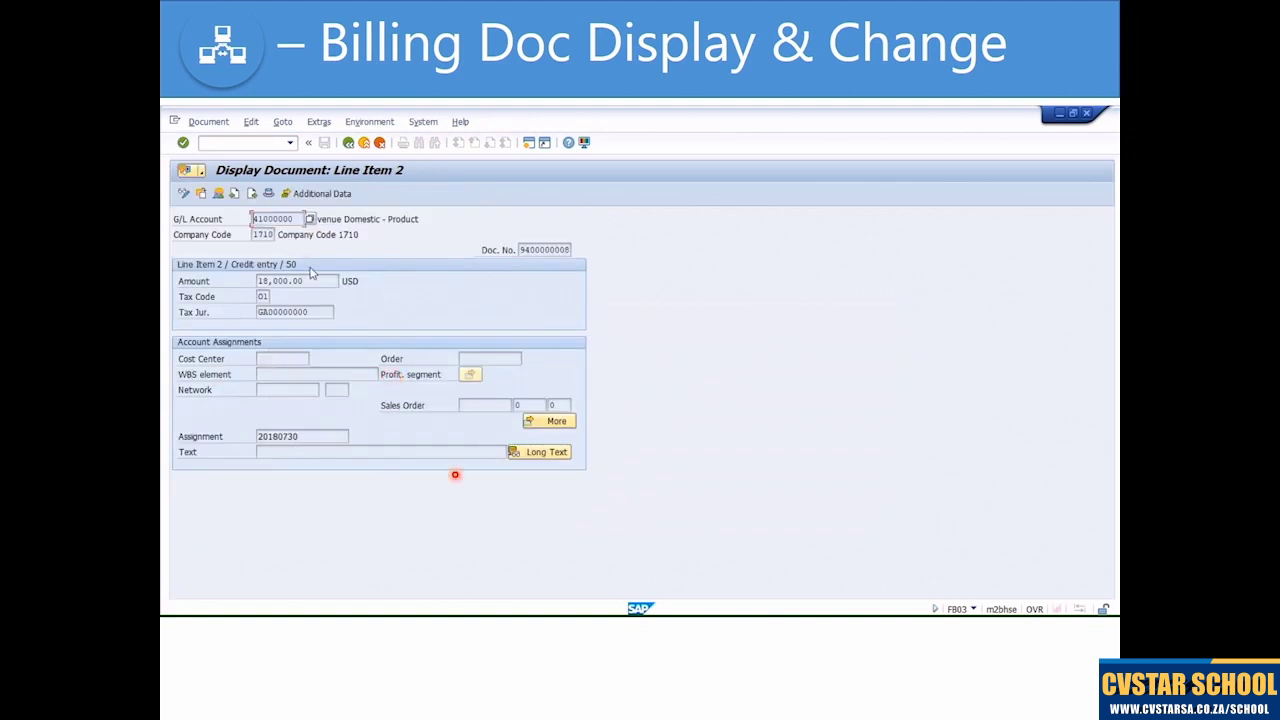
pyautogui.click(185, 194)
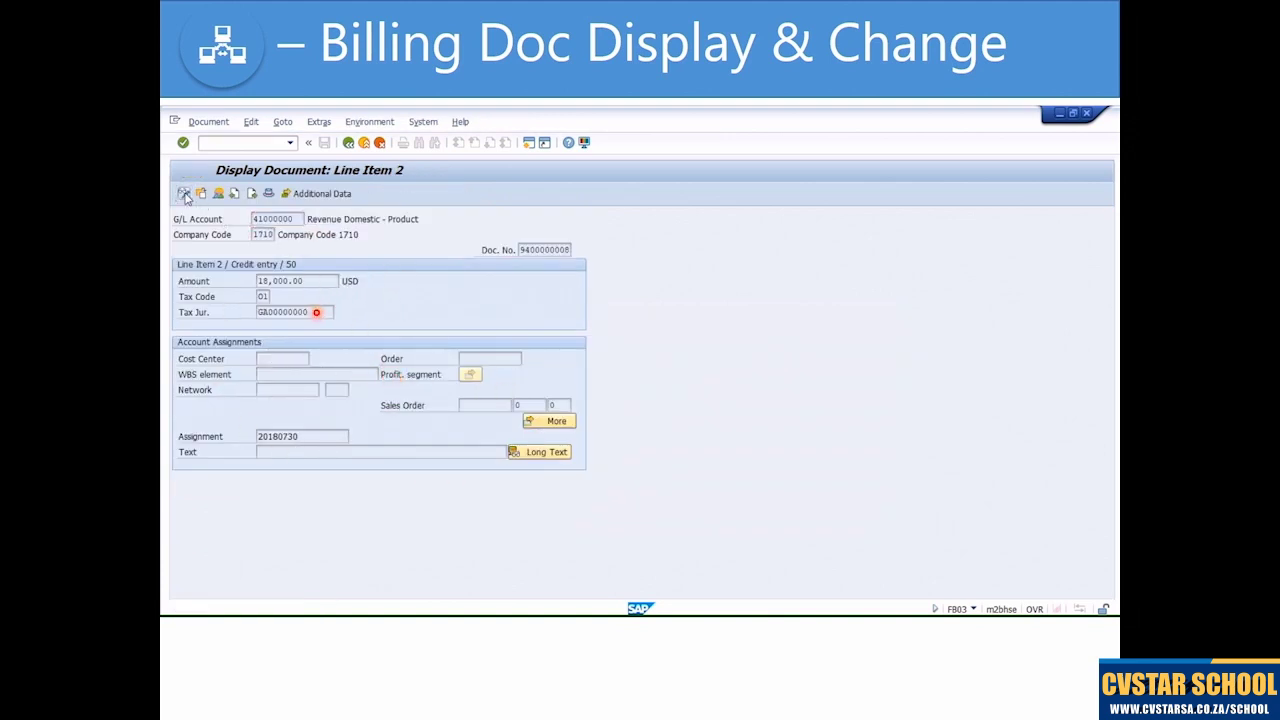
pyautogui.click(295, 453)
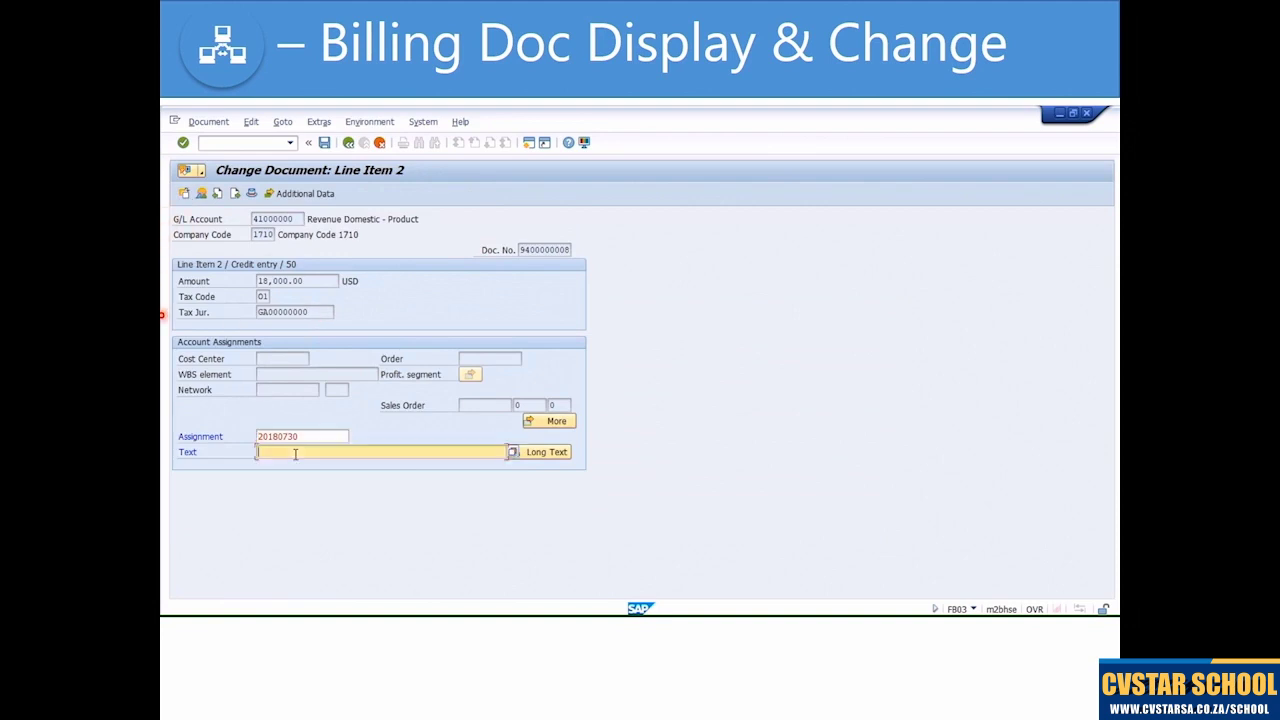
pyautogui.write('Line Item Text')
pyautogui.click(311, 284)
pyautogui.click(324, 143)
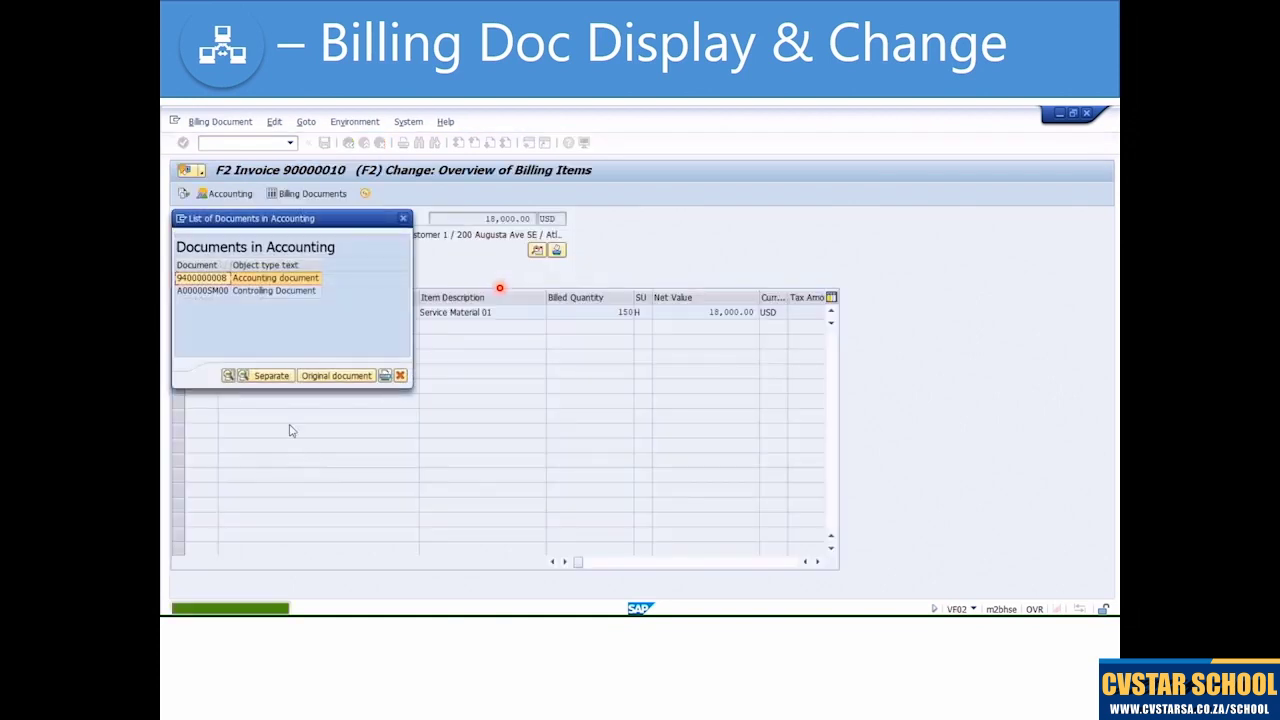
pyautogui.click(400, 375)
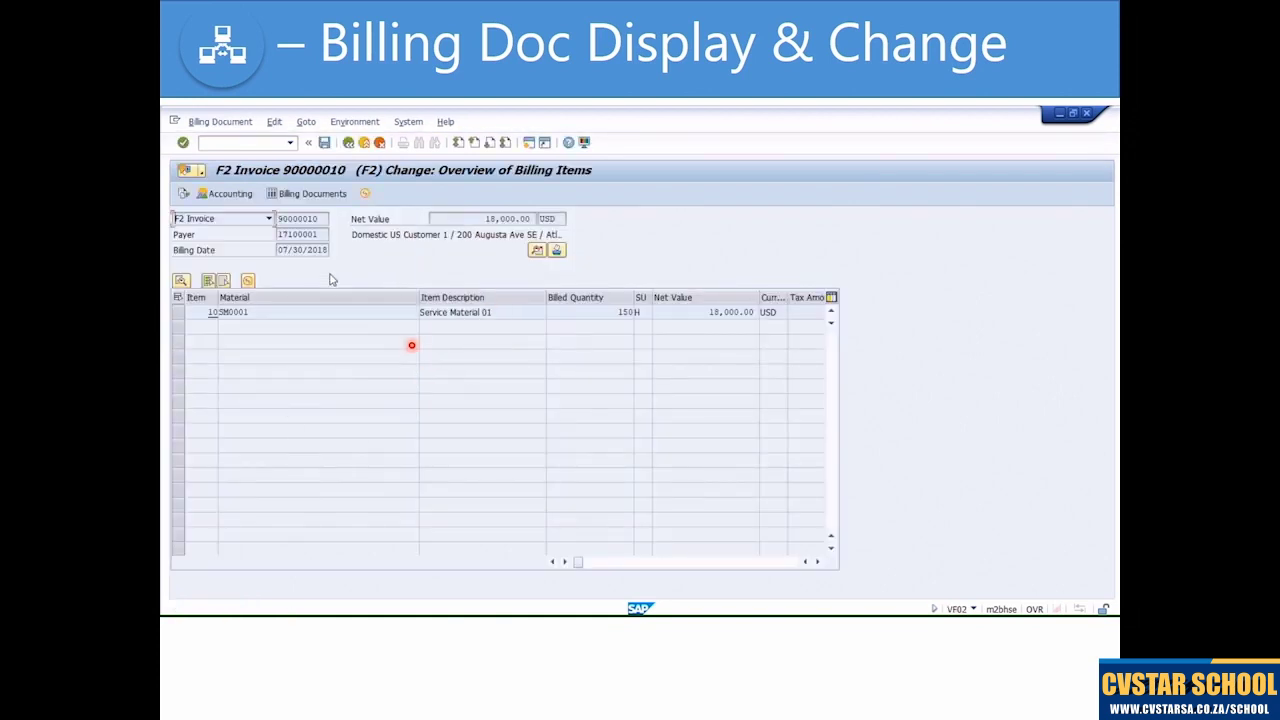
# - Open the invoice's document flow, display the F2 invoice from it, and return to the flow
pyautogui.click(185, 197)
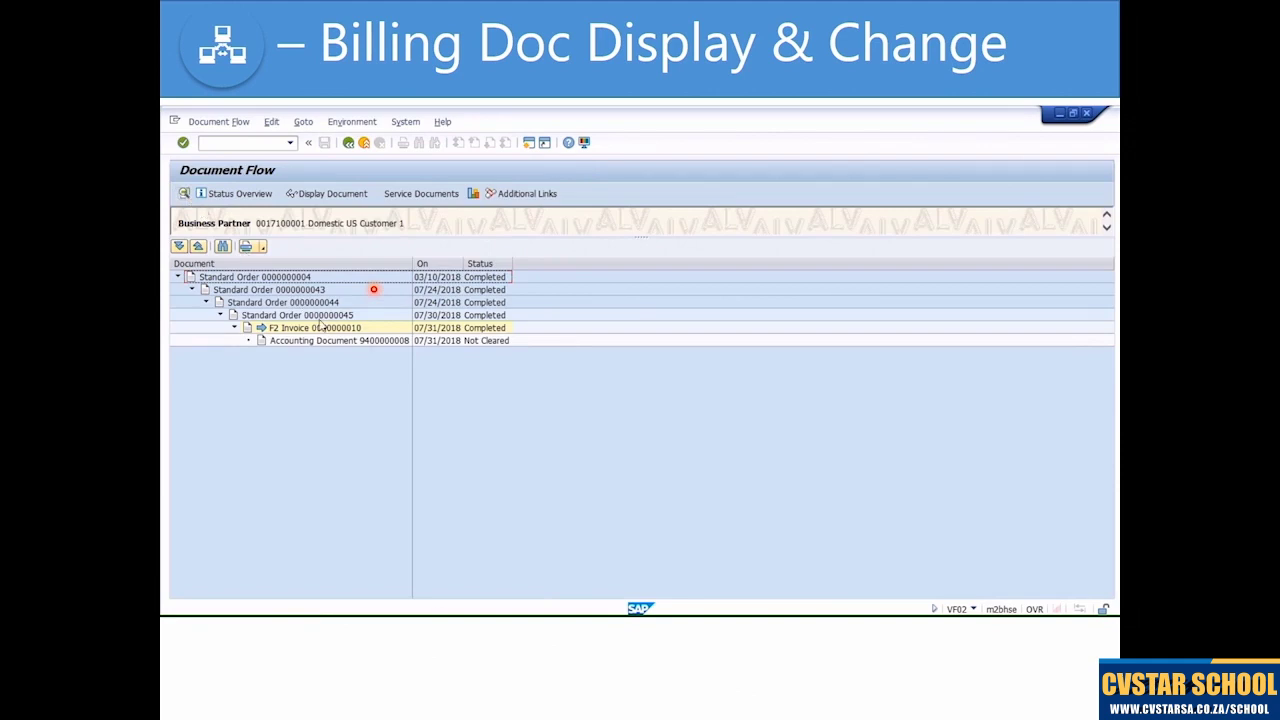
pyautogui.click(321, 315)
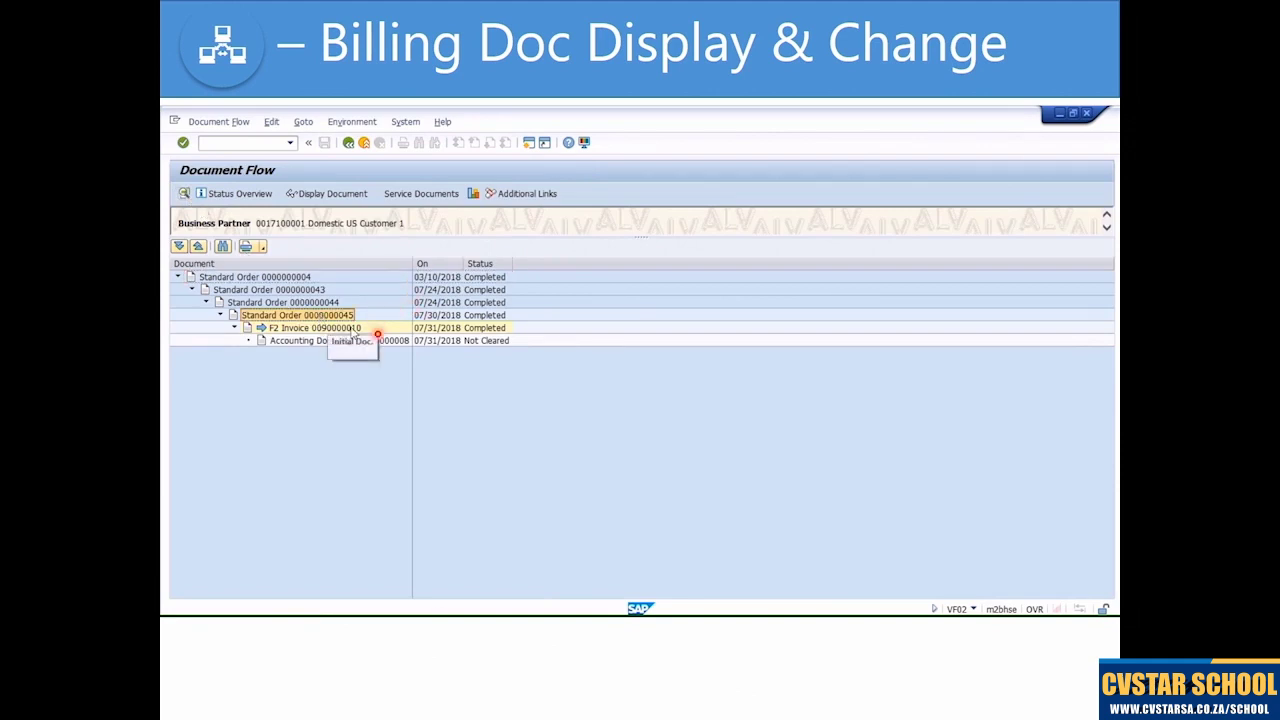
pyautogui.click(355, 328)
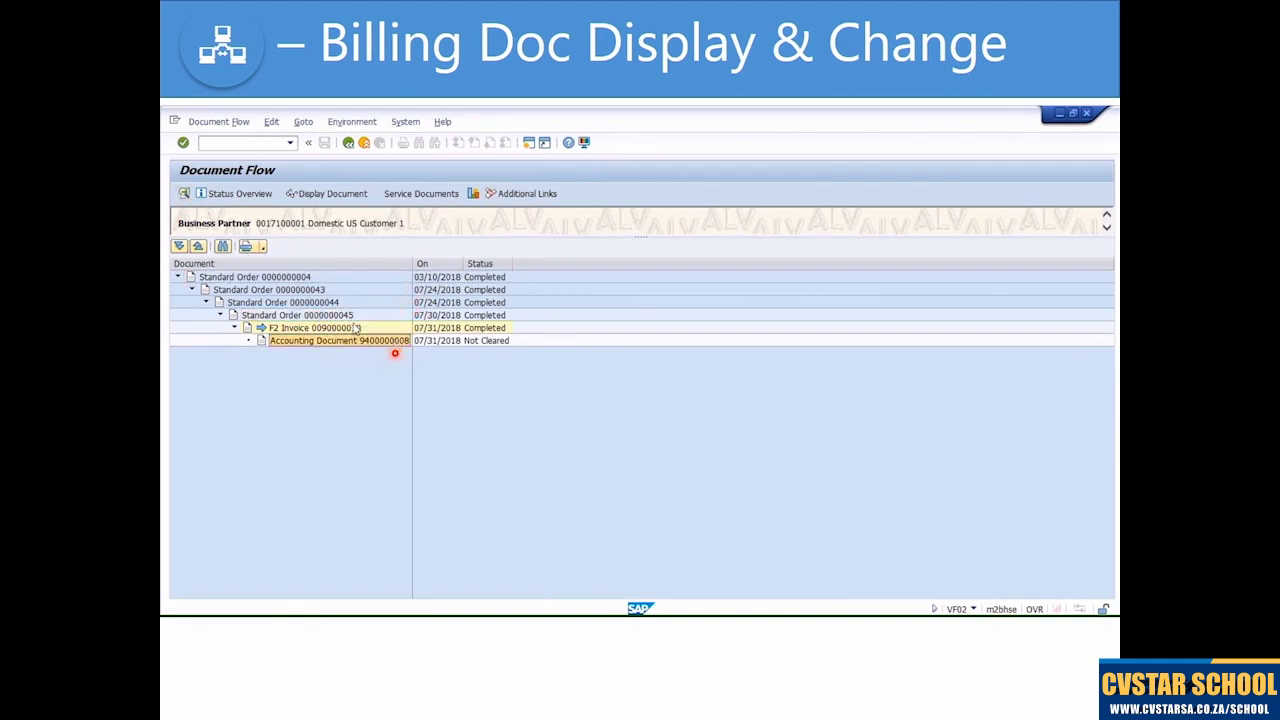
pyautogui.click(345, 197)
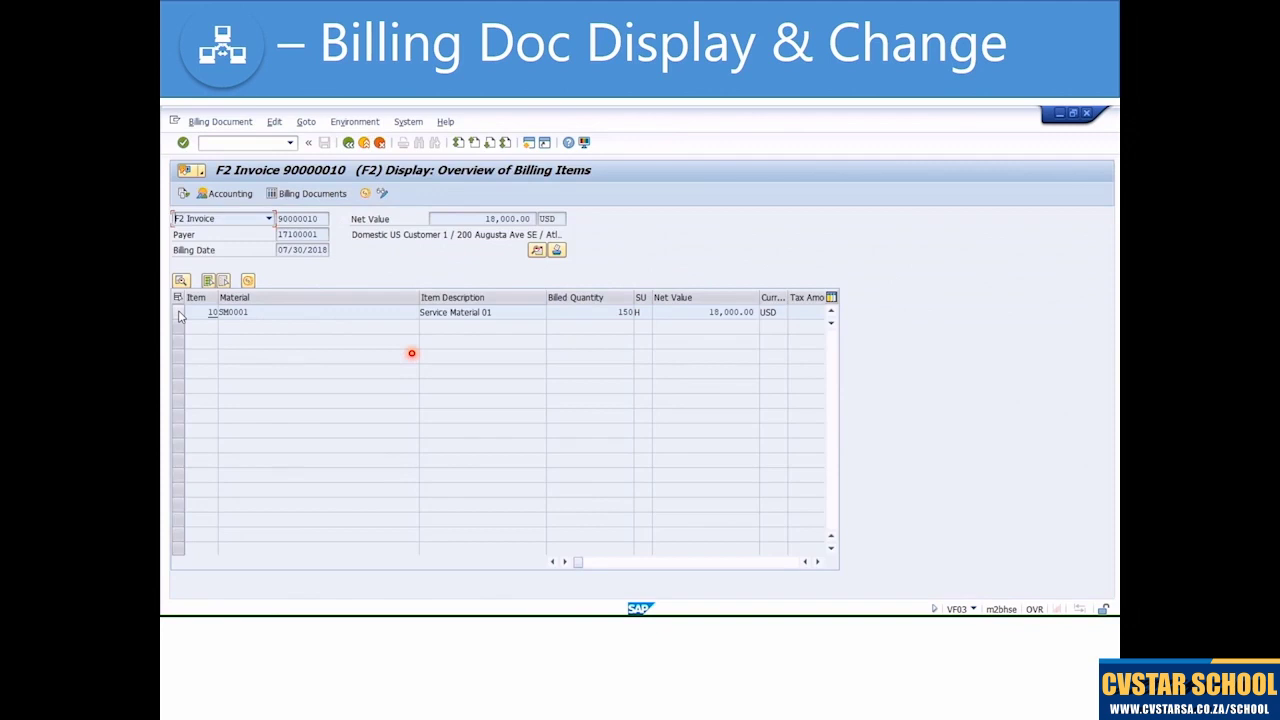
pyautogui.click(348, 142)
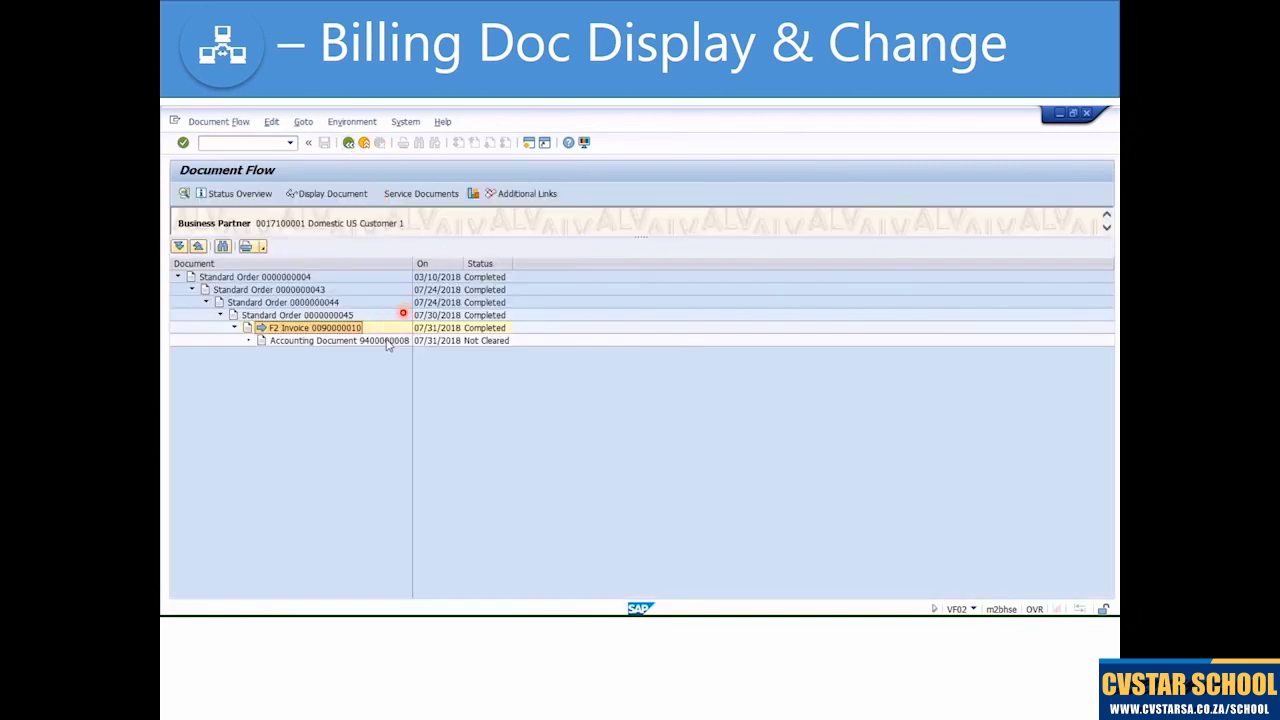
# - Display the accounting document from the document flow and go back to the invoice's billing items overview
pyautogui.click(388, 344)
pyautogui.click(340, 194)
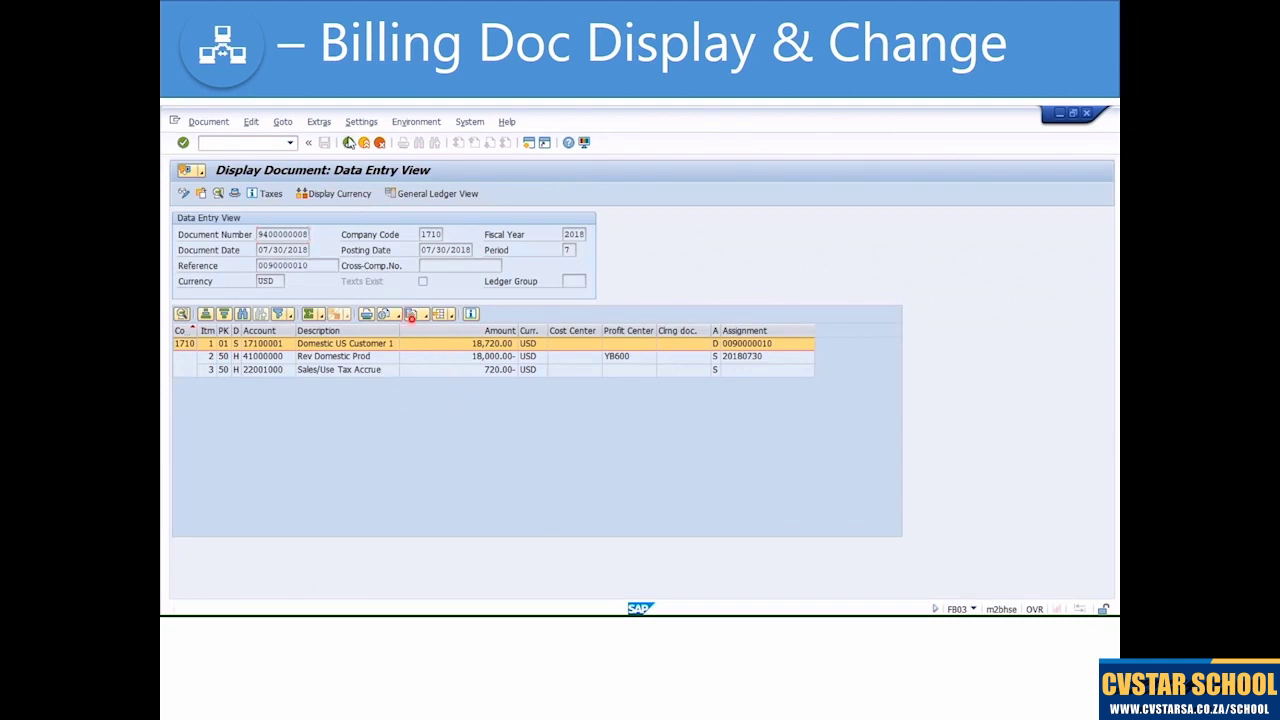
pyautogui.click(348, 142)
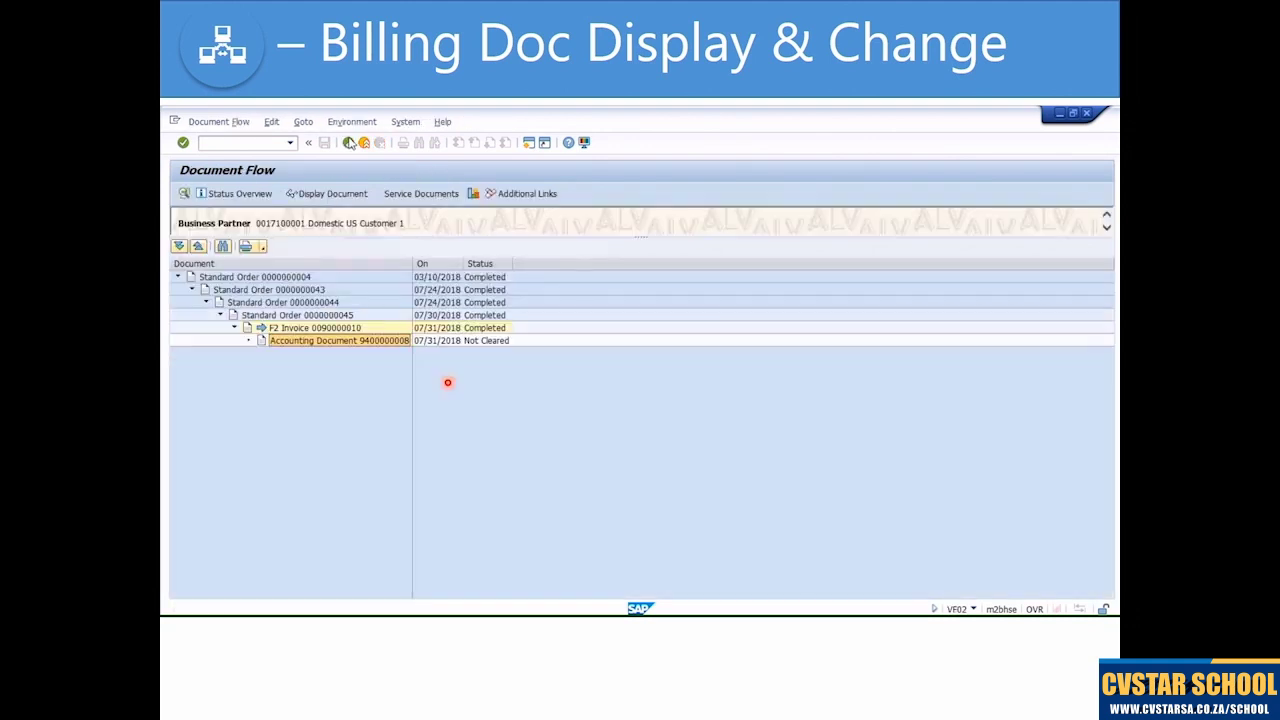
pyautogui.click(348, 142)
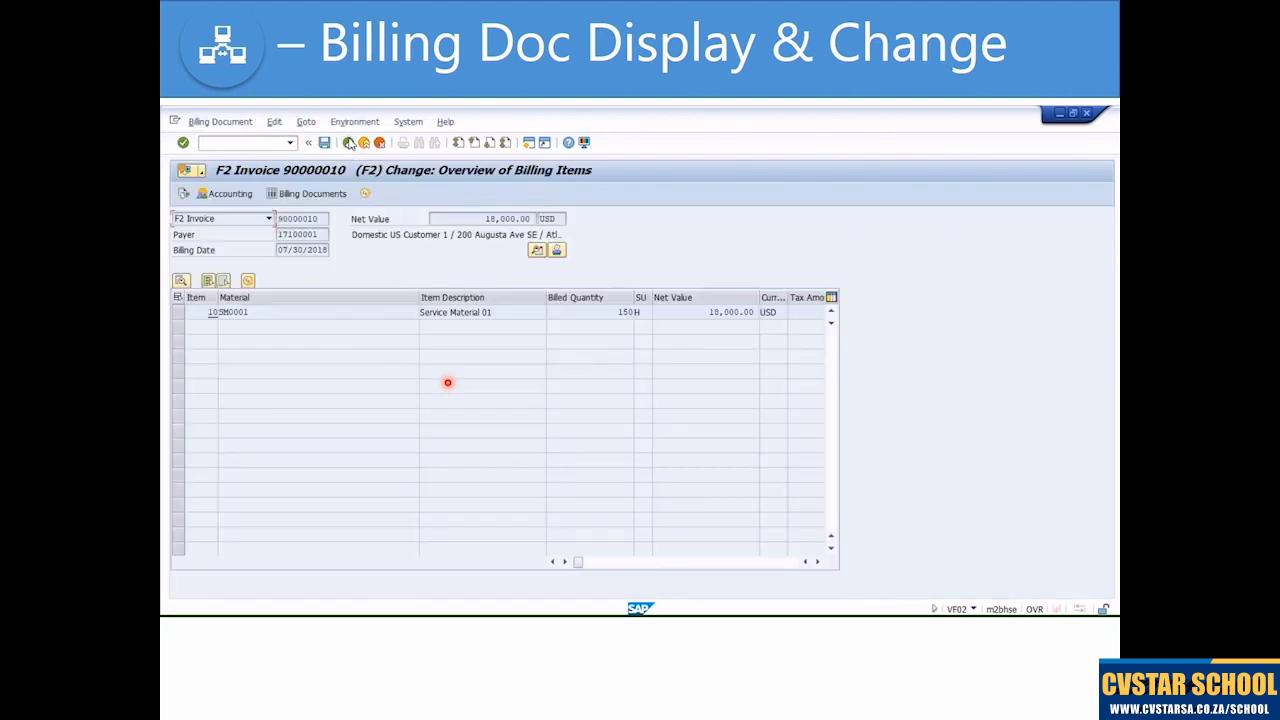
# - Exit Change Billing Document to SAP Easy Access and locate VF02 - Change and VF03 - Display in the Billing Document folder
pyautogui.click(348, 142)
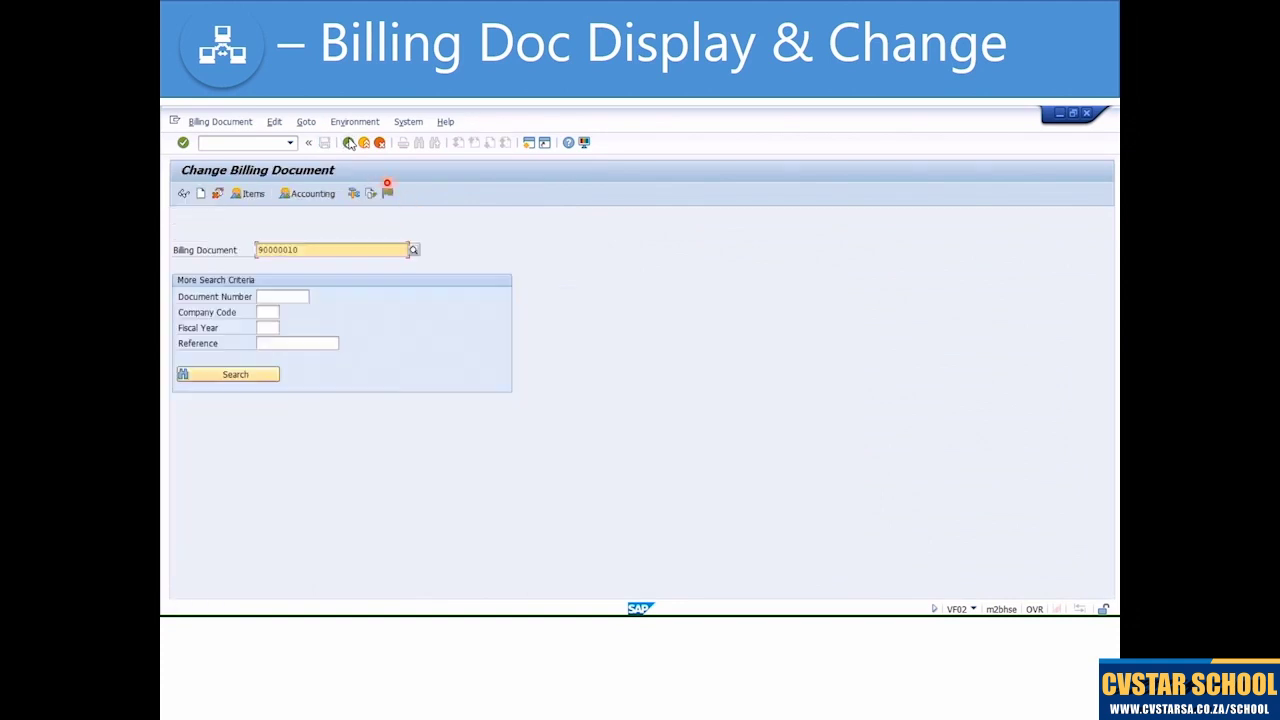
pyautogui.click(348, 142)
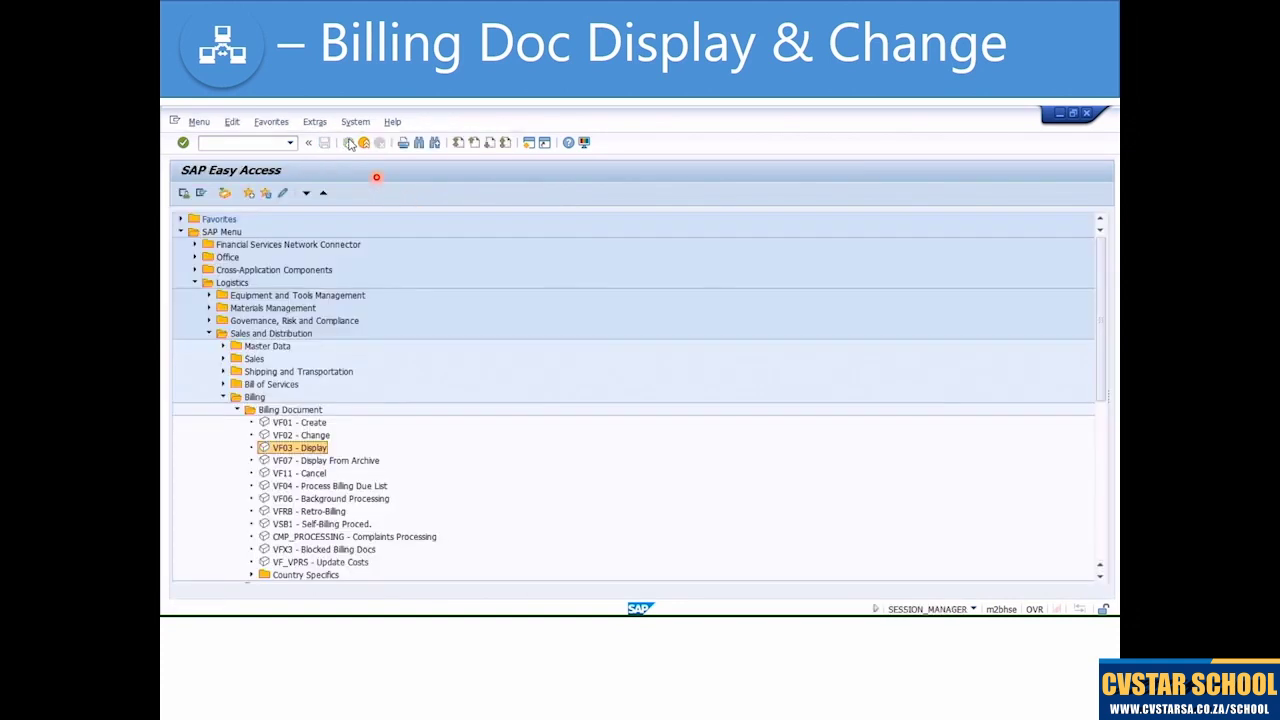
pyautogui.click(298, 438)
pyautogui.click(298, 448)
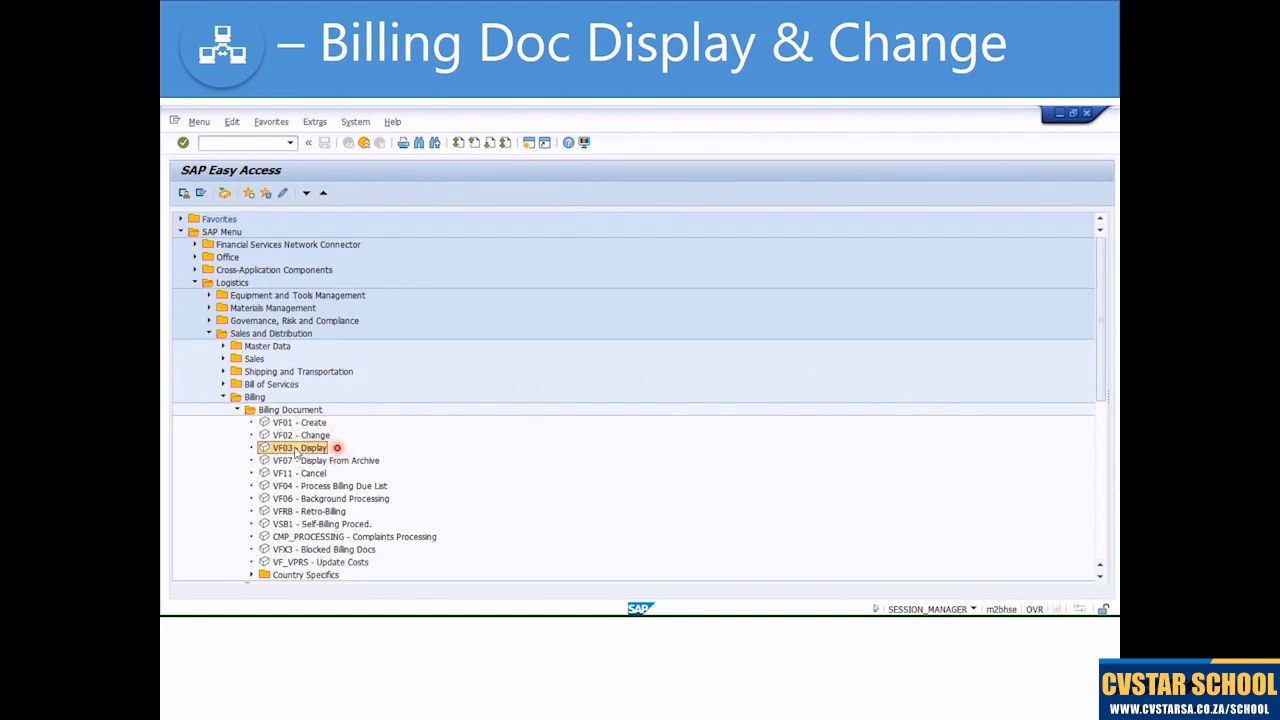
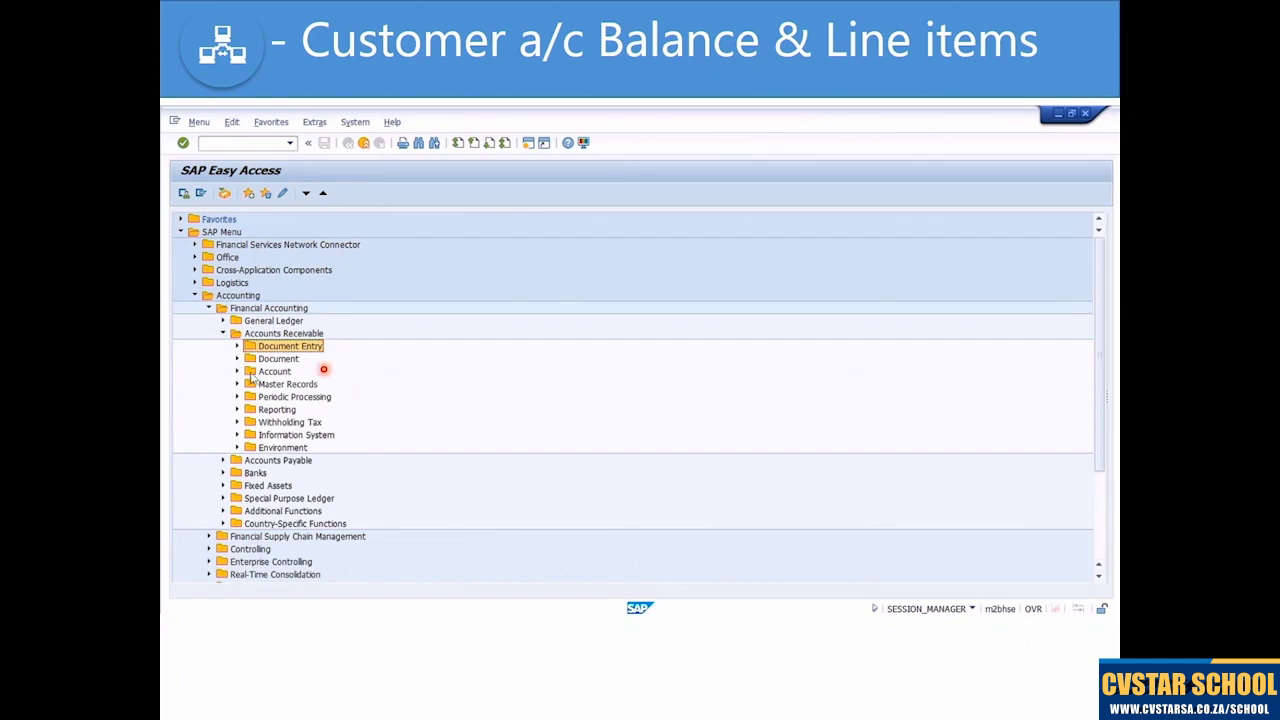
# - Expand the Account folder under Accounts Receivable and start FD10N - Display Balances
pyautogui.click(237, 371)
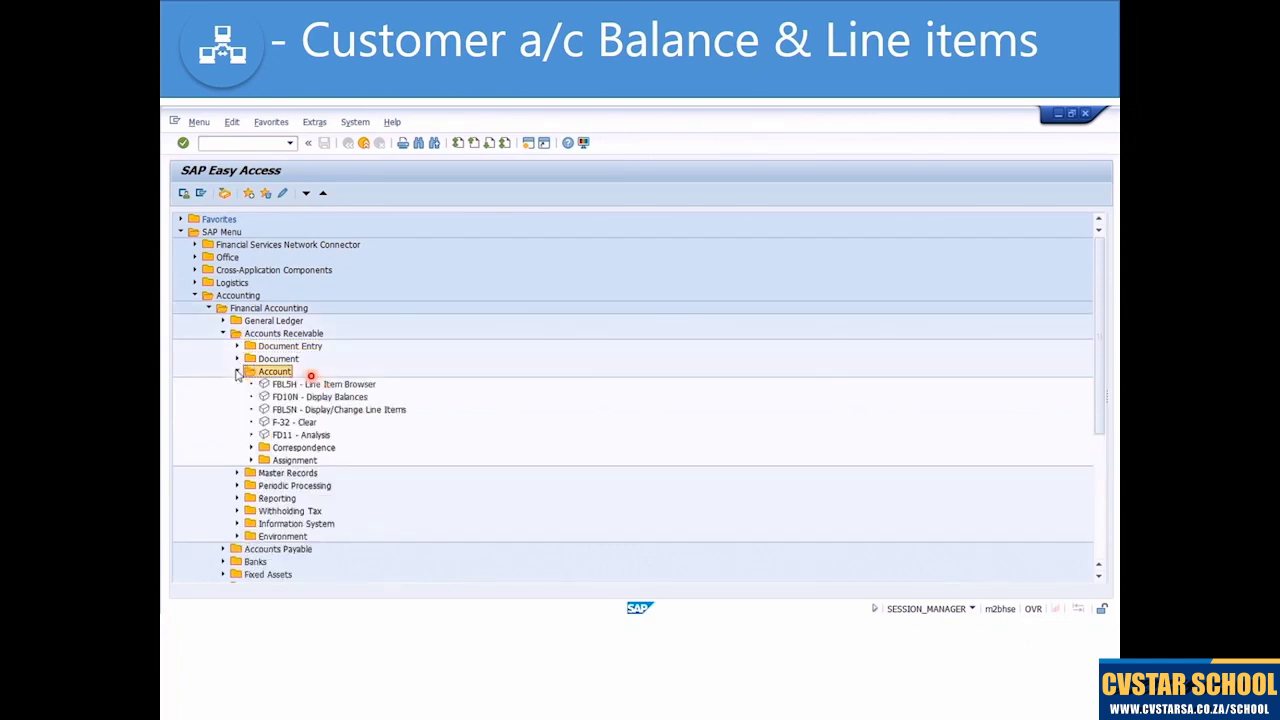
pyautogui.click(318, 397)
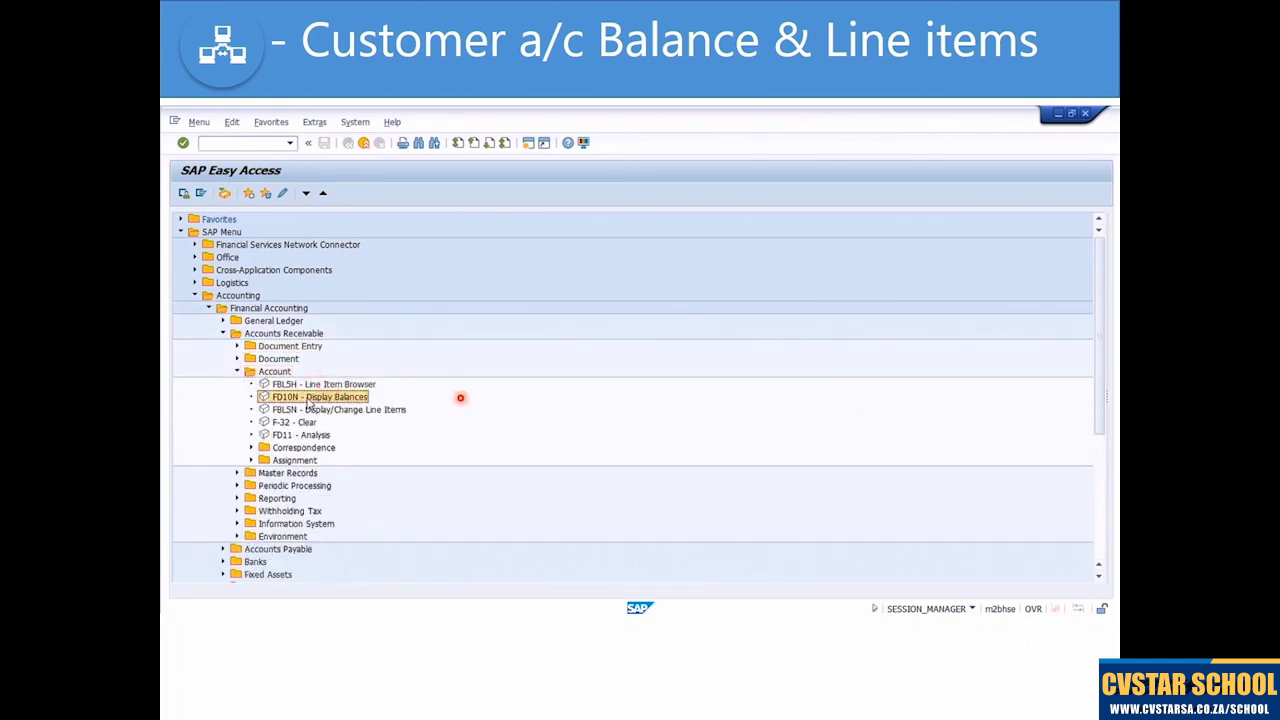
pyautogui.click(300, 410)
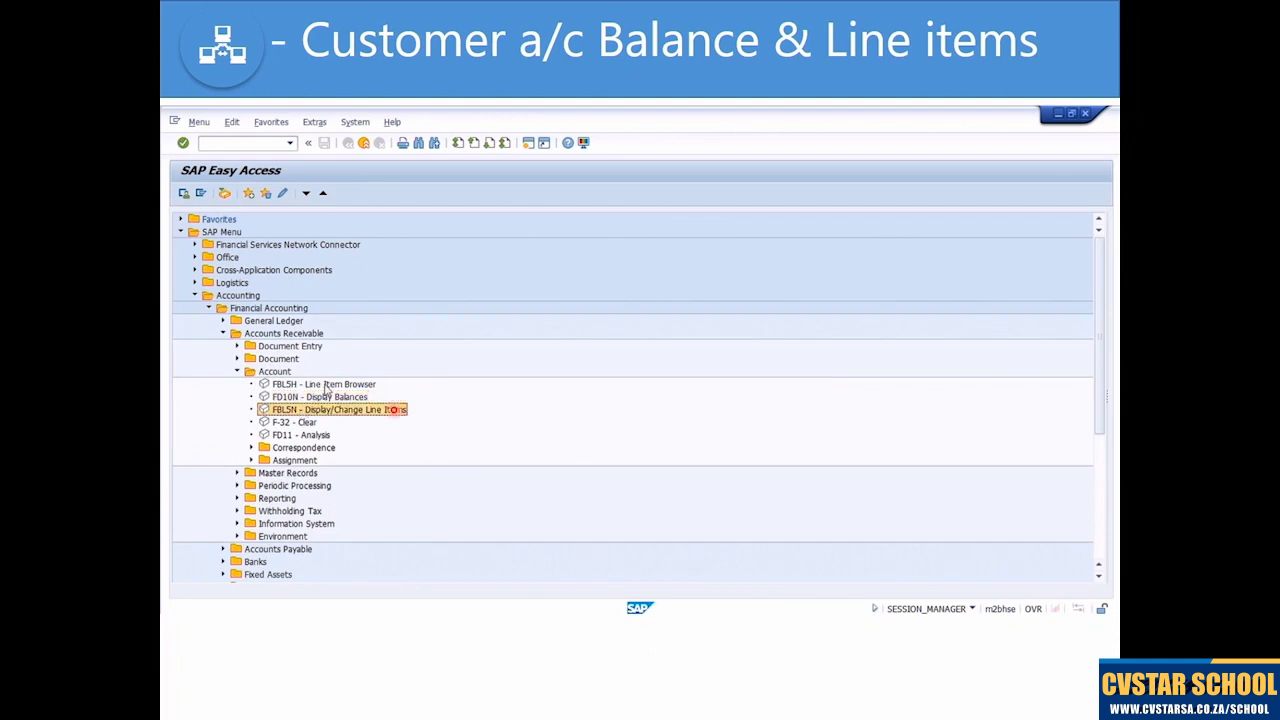
pyautogui.click(325, 386)
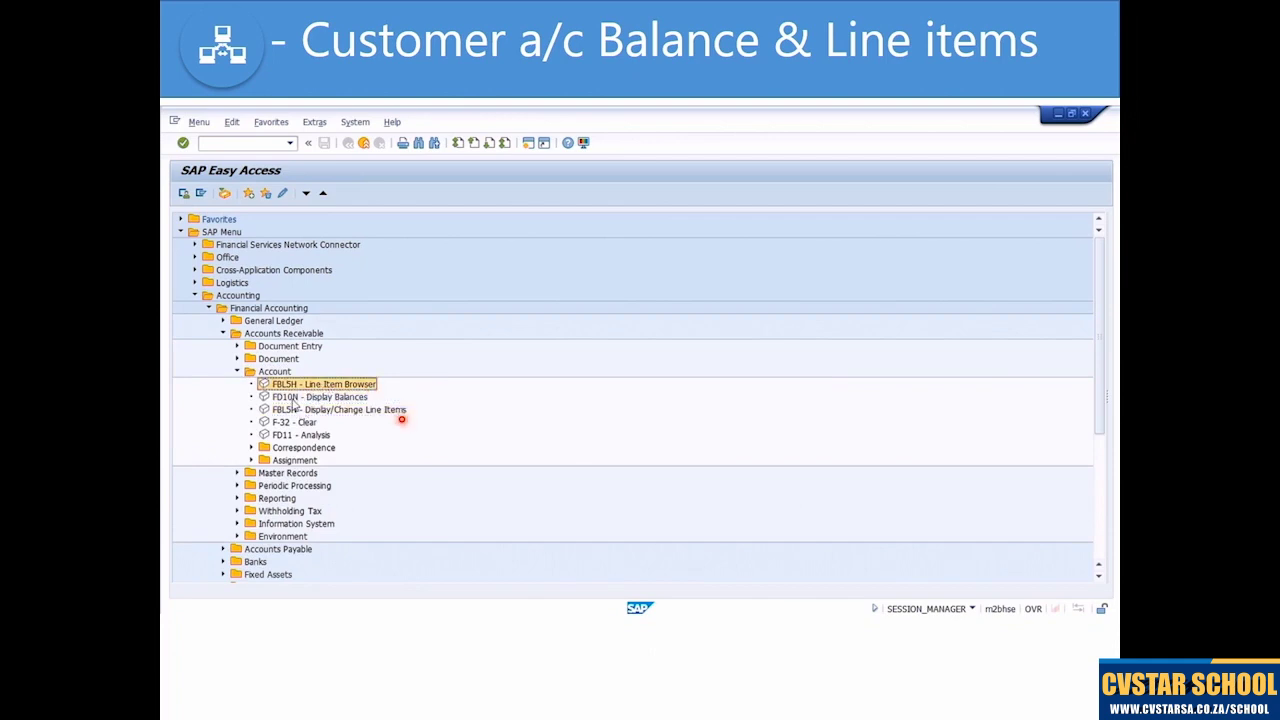
pyautogui.click(295, 400)
pyautogui.click(297, 410)
pyautogui.click(300, 398)
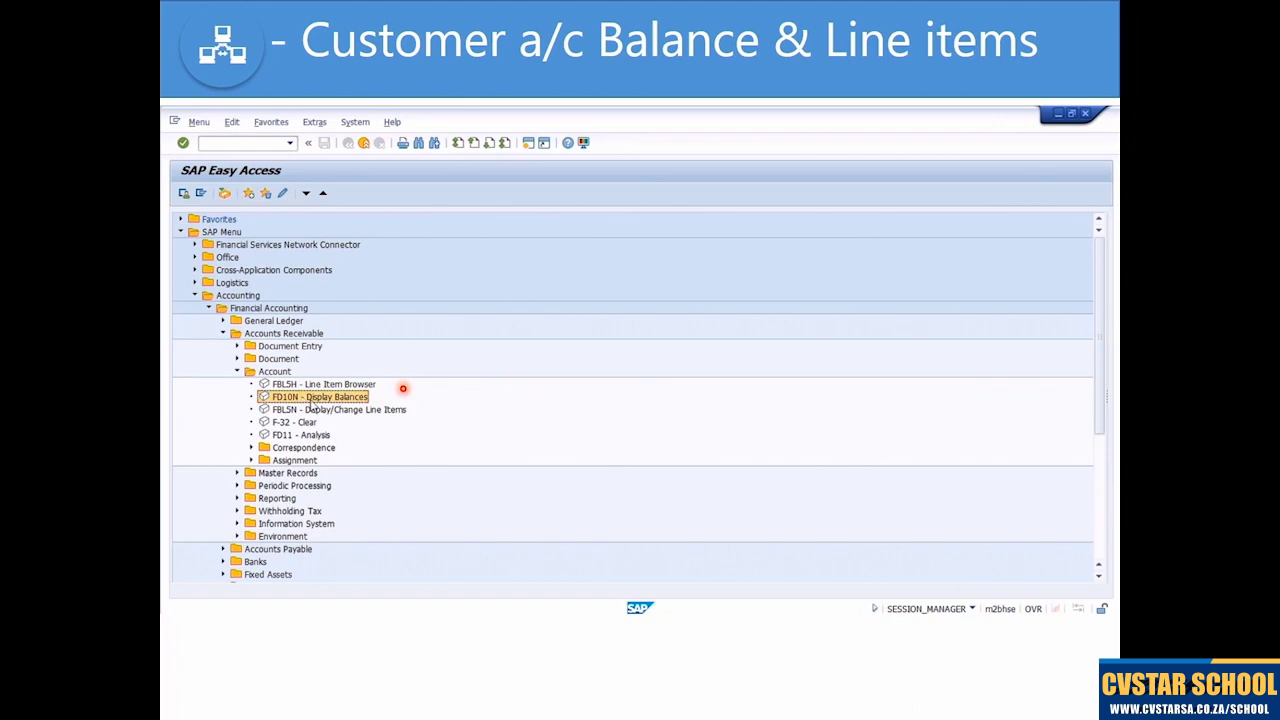
pyautogui.doubleClick(305, 398)
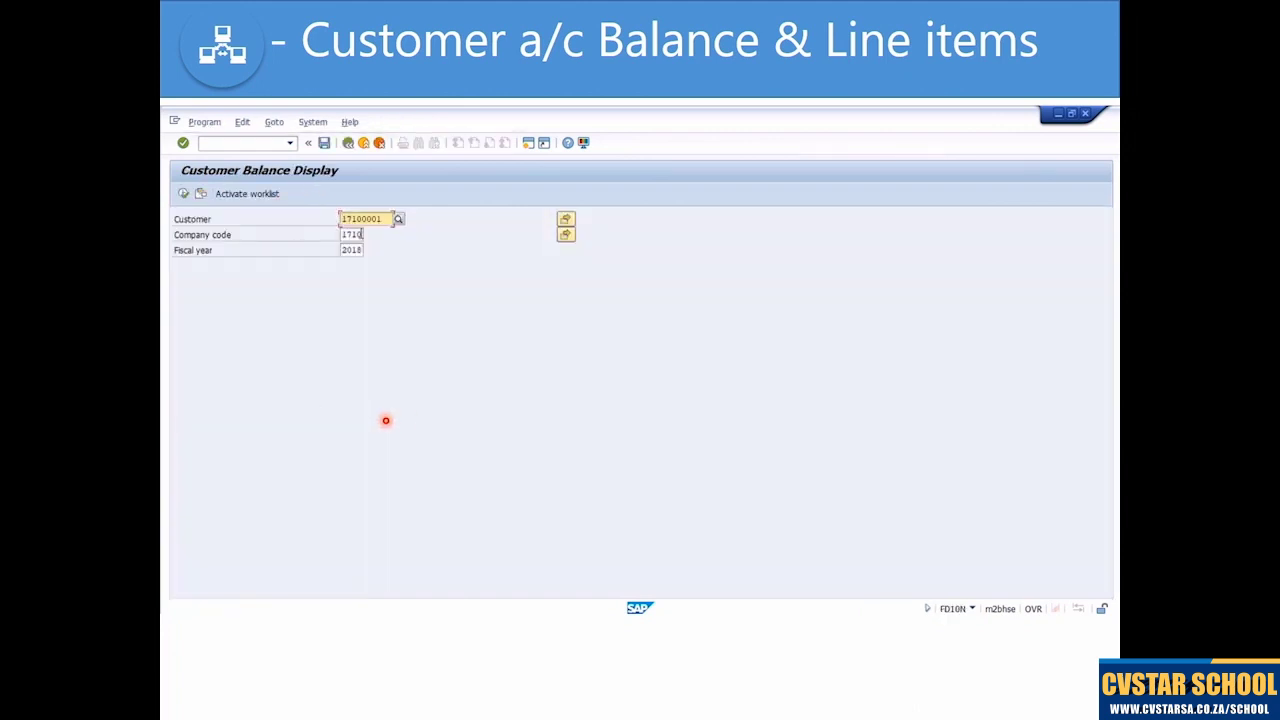
# - Run the customer balance display for the prefilled customer in company code 1710 and fiscal year 2018
pyautogui.hotkey('shift', 'Tab')
pyautogui.click(350, 234)
pyautogui.click(355, 250)
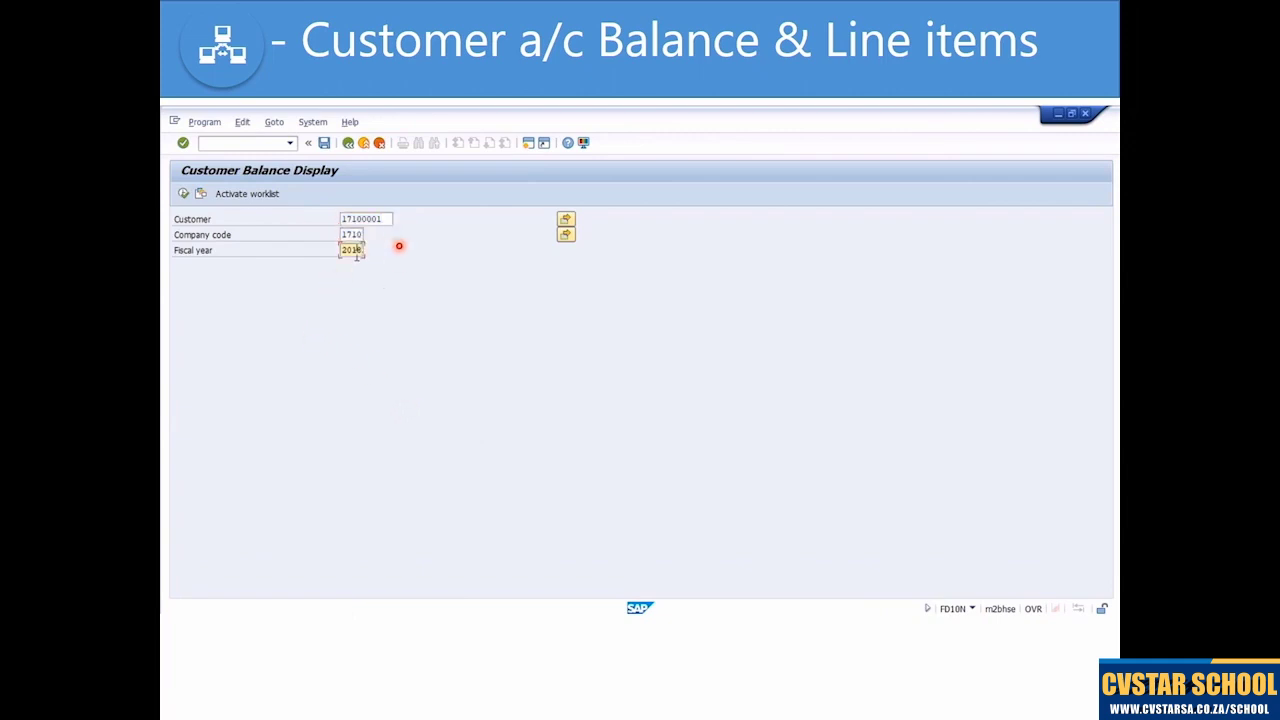
pyautogui.click(184, 194)
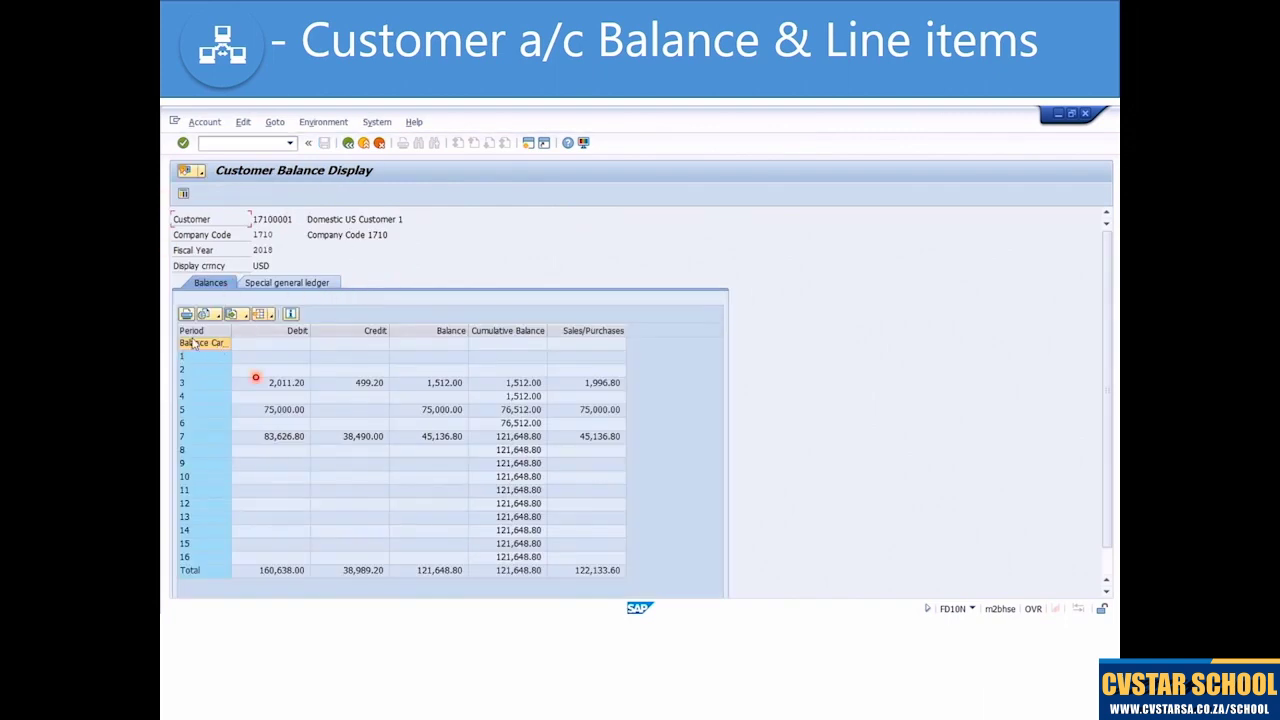
# - Examine the period, debit, credit, balance and cumulative balance columns, including period 7's cumulative balance
pyautogui.click(193, 331)
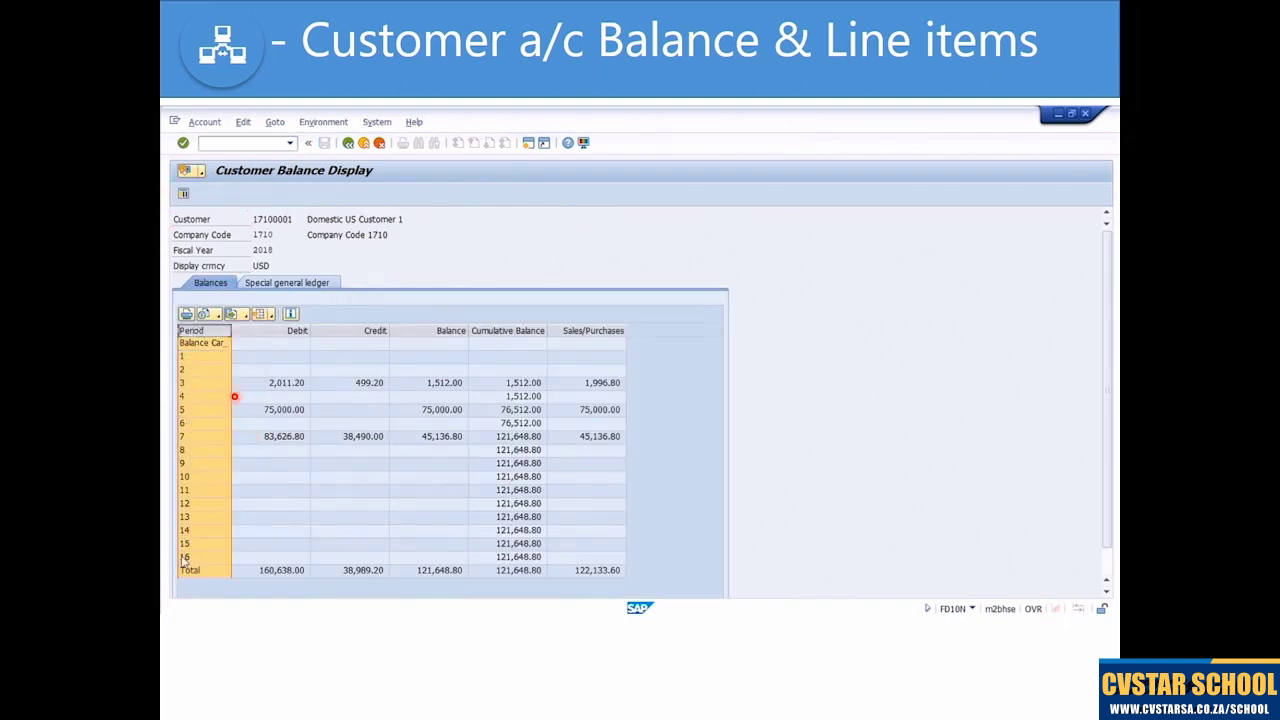
pyautogui.click(290, 331)
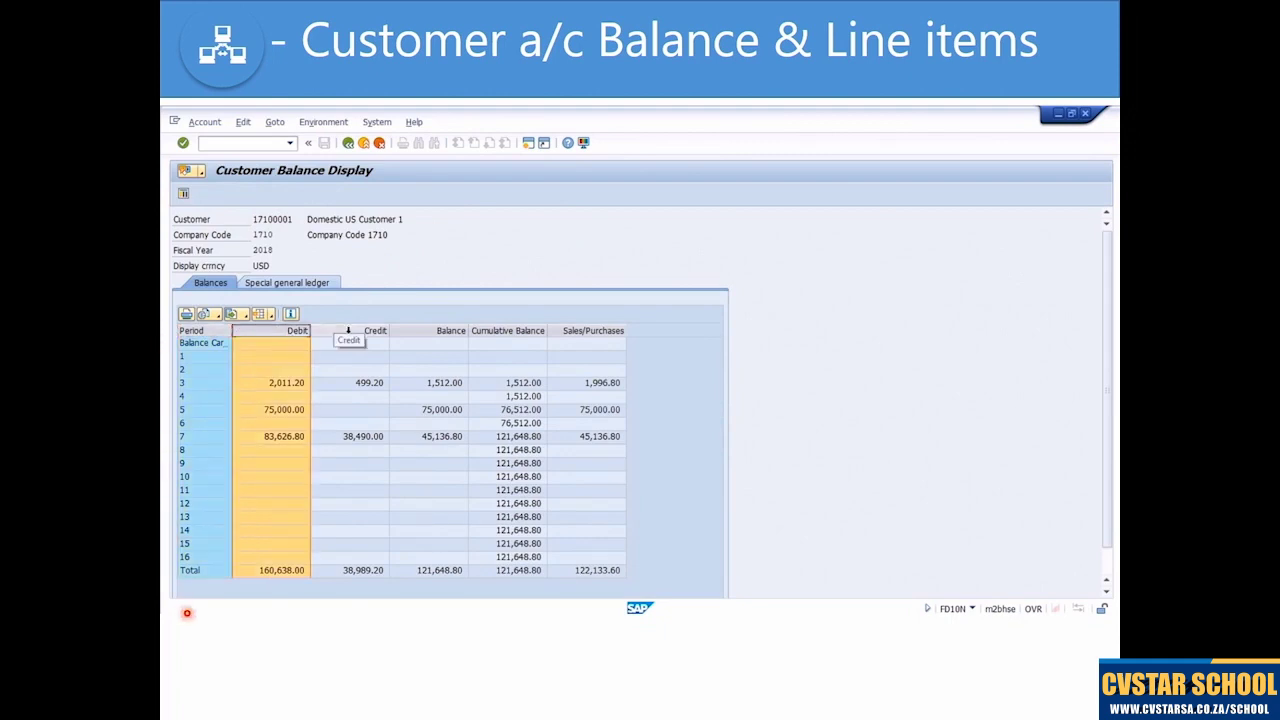
pyautogui.click(348, 331)
pyautogui.click(445, 331)
pyautogui.click(510, 331)
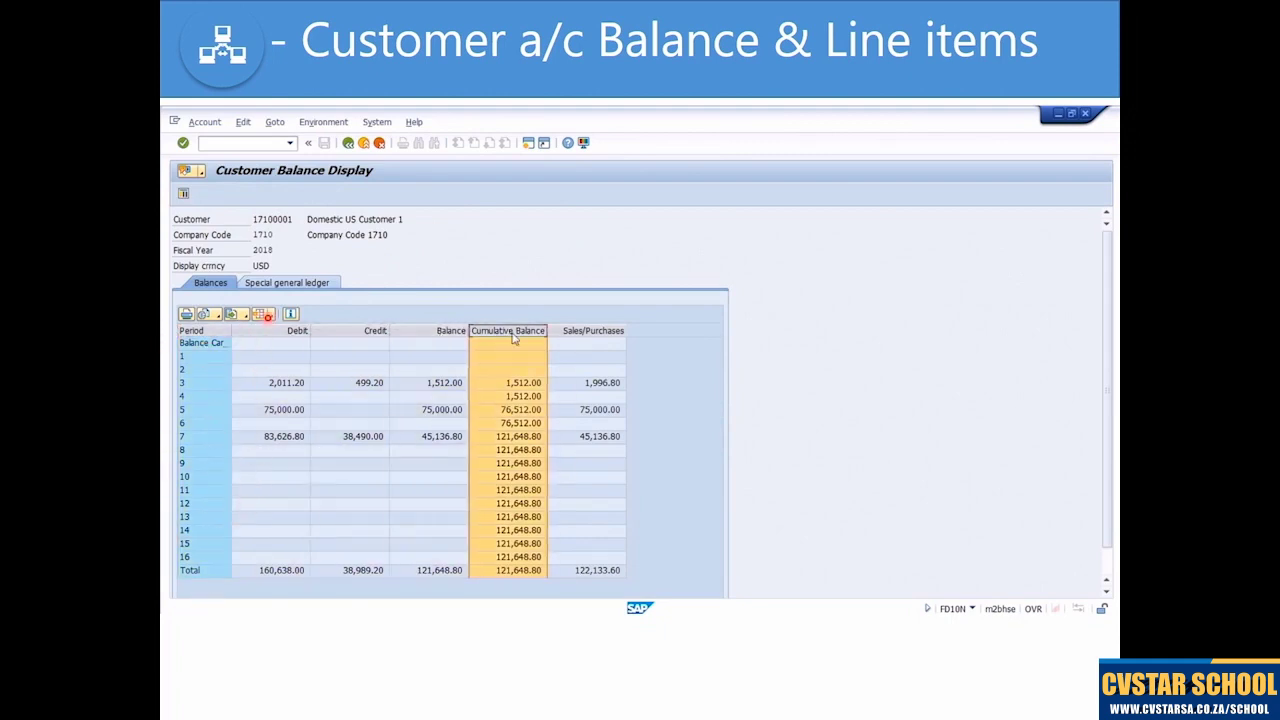
pyautogui.click(519, 438)
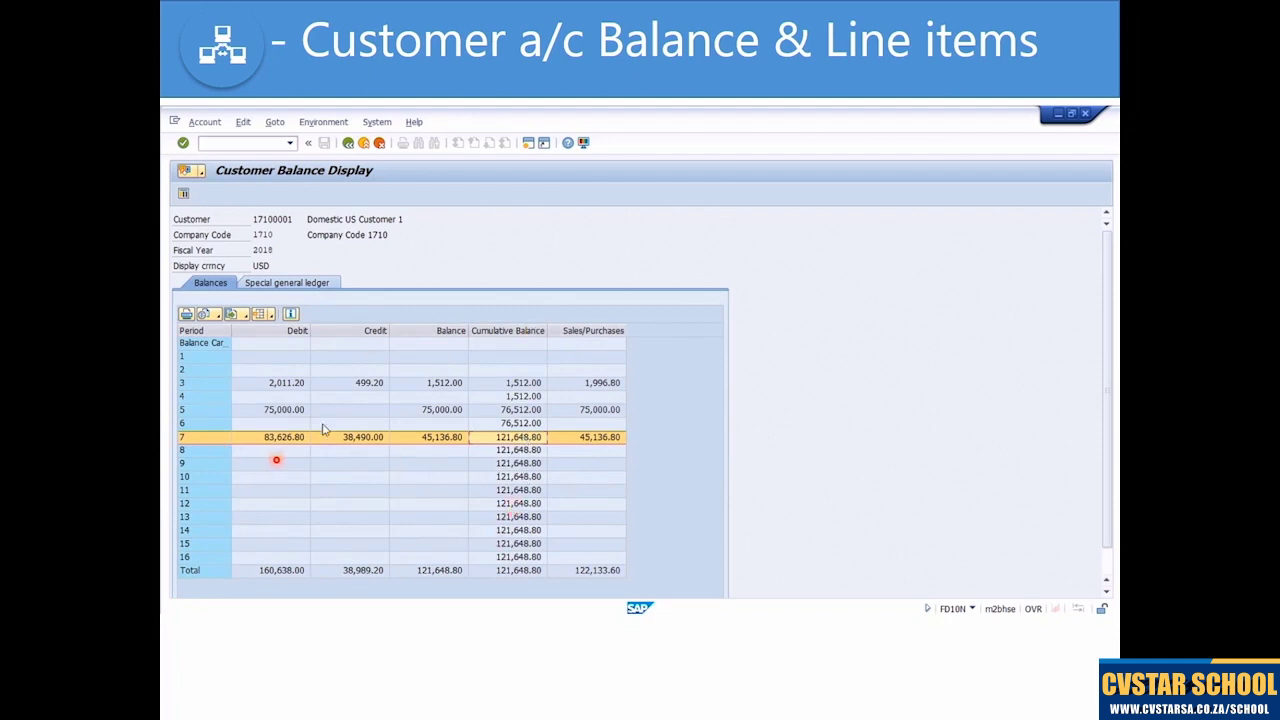
# - Display the line items behind period 7's debit amount, check their total and document types, and return to the balances
pyautogui.click(285, 438)
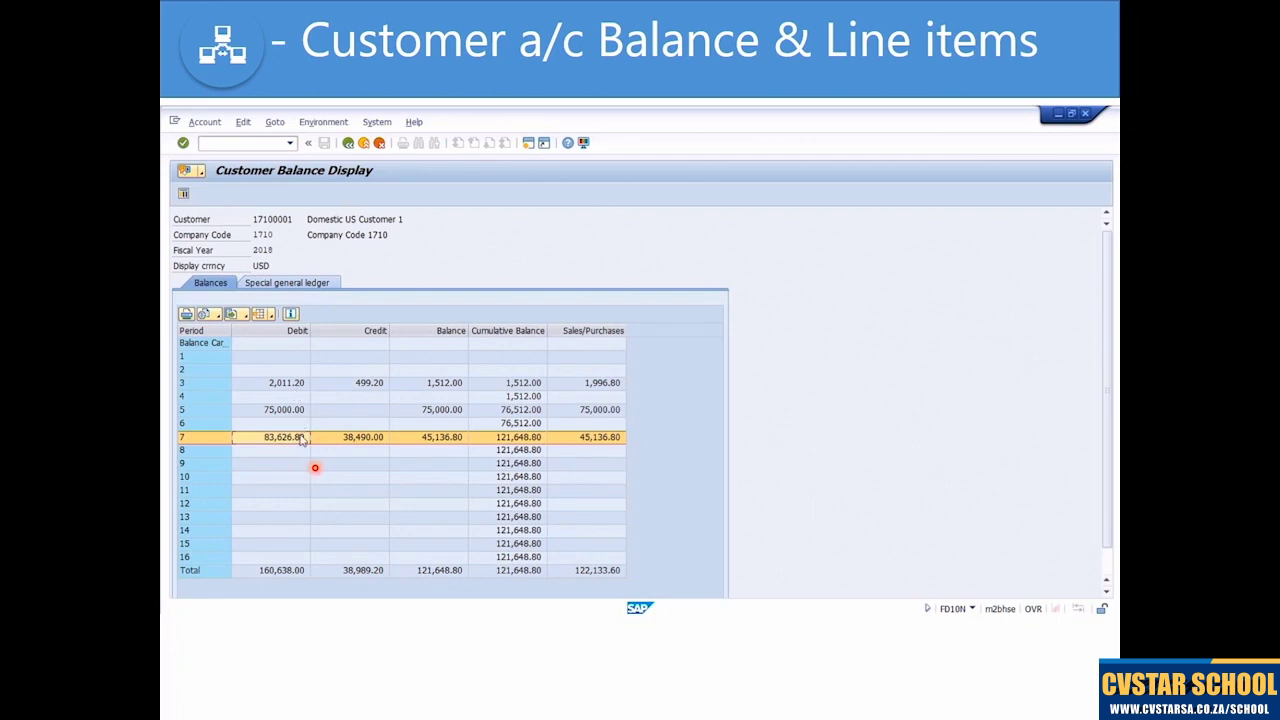
pyautogui.doubleClick(283, 440)
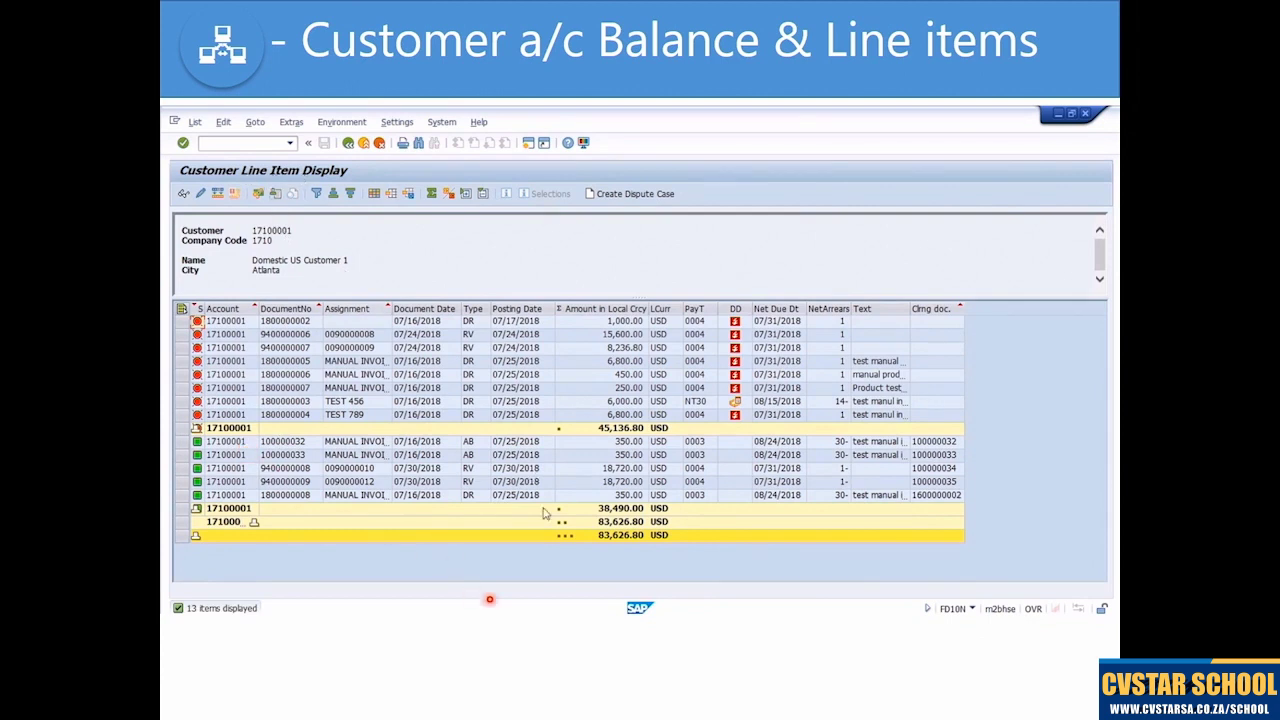
pyautogui.click(610, 541)
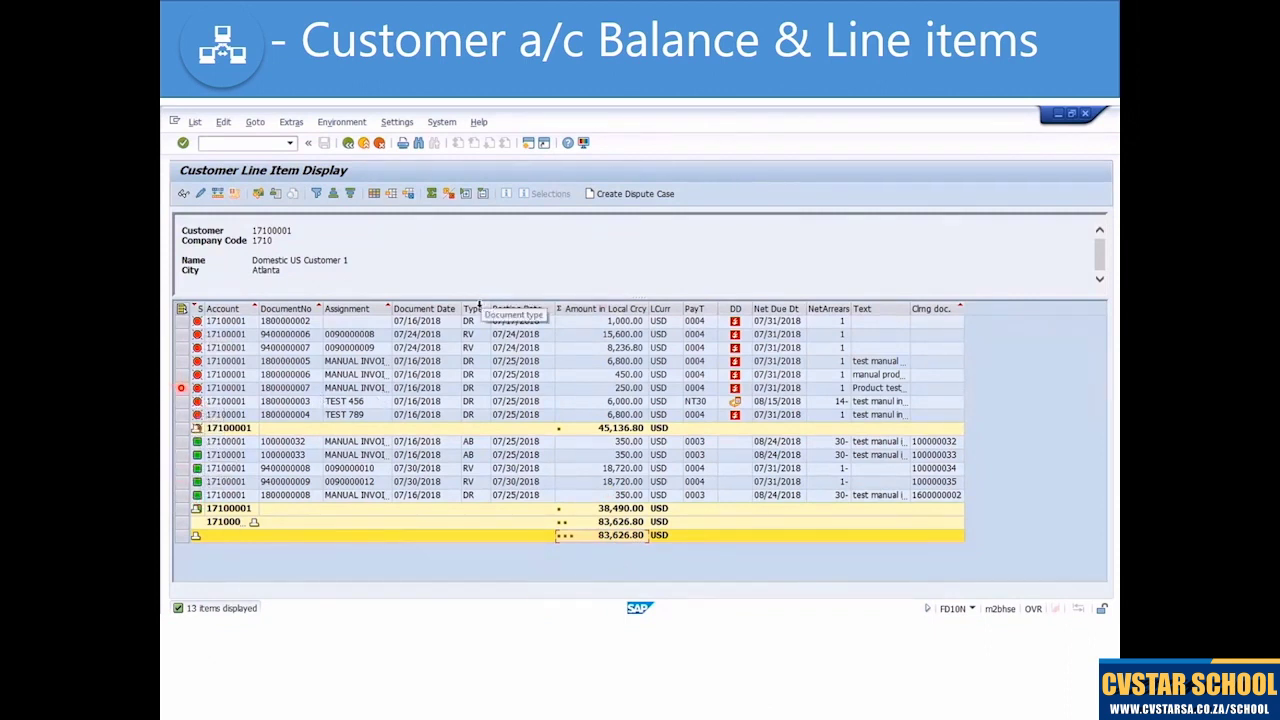
pyautogui.click(478, 308)
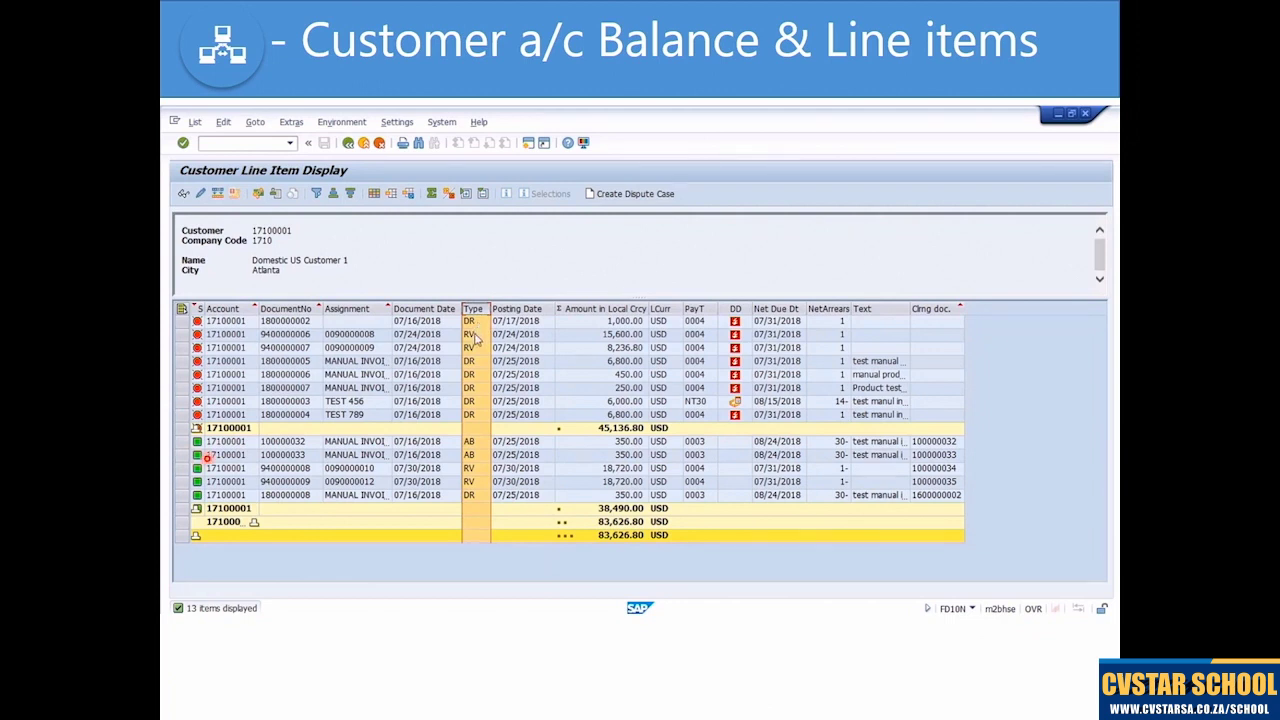
pyautogui.click(477, 339)
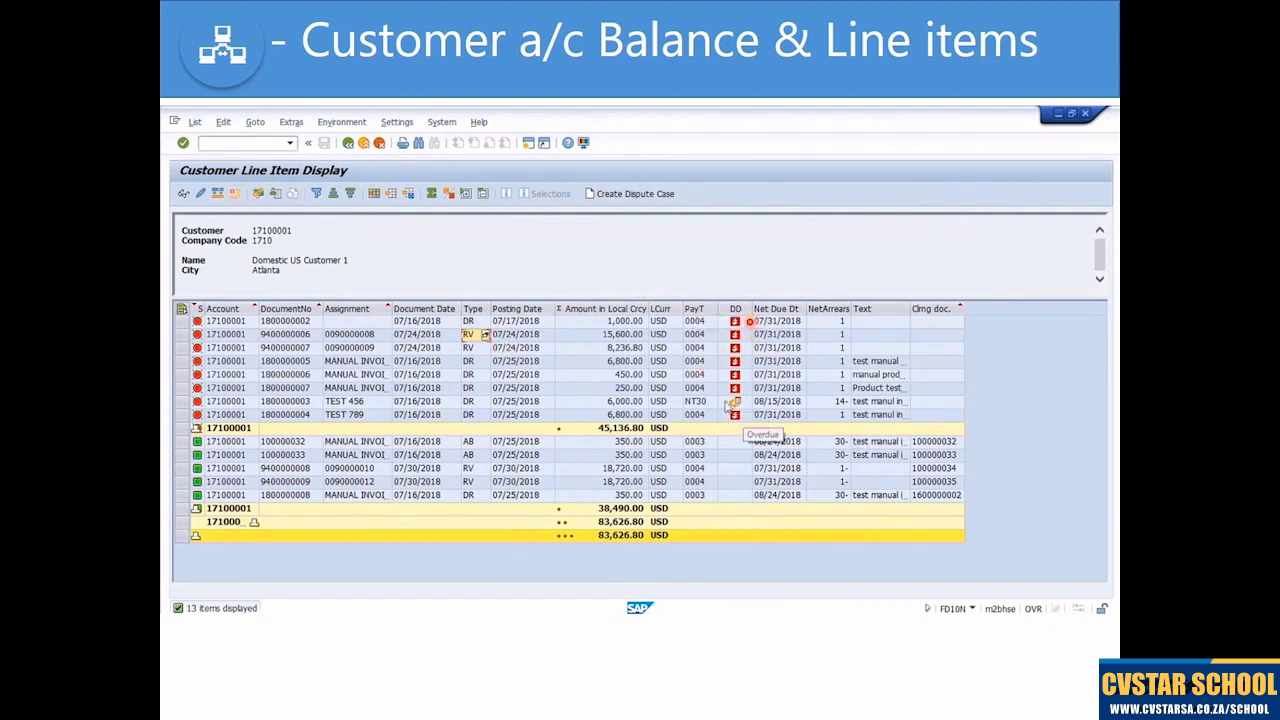
pyautogui.press('F3')
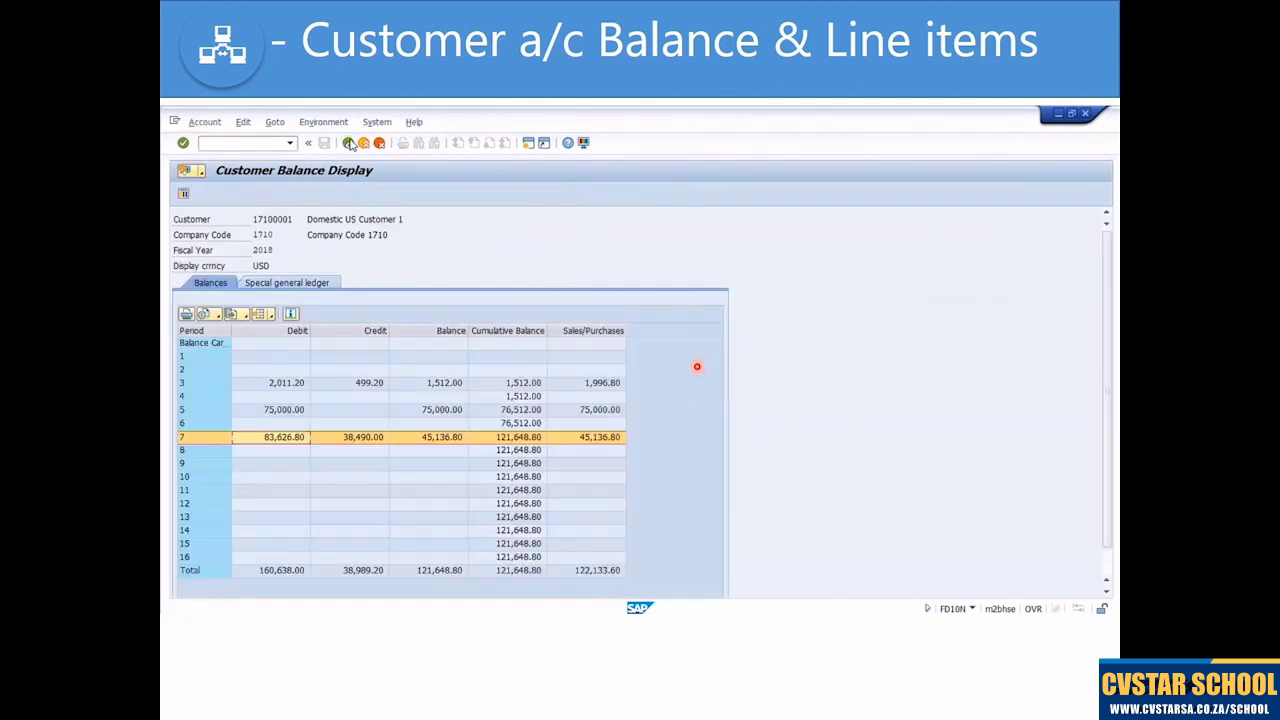
# - Display the line items behind period 7's credit amount, check their total, and return to the balances
pyautogui.doubleClick(360, 437)
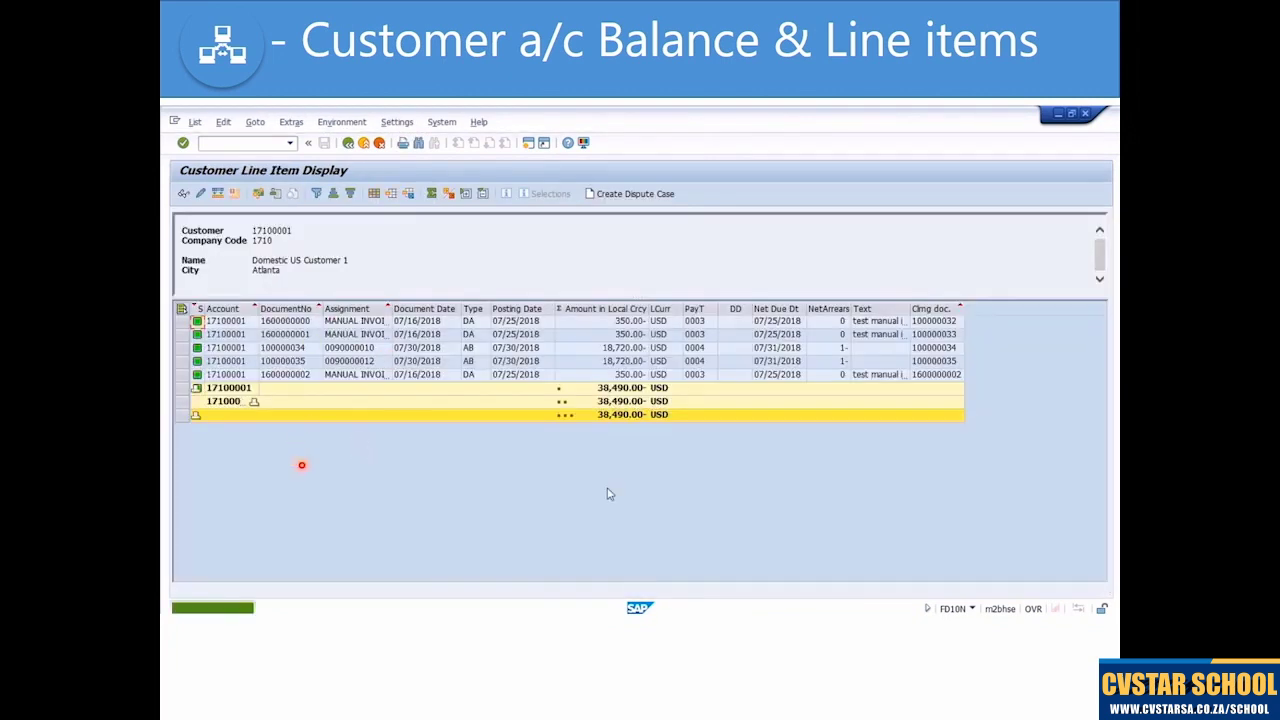
pyautogui.click(609, 390)
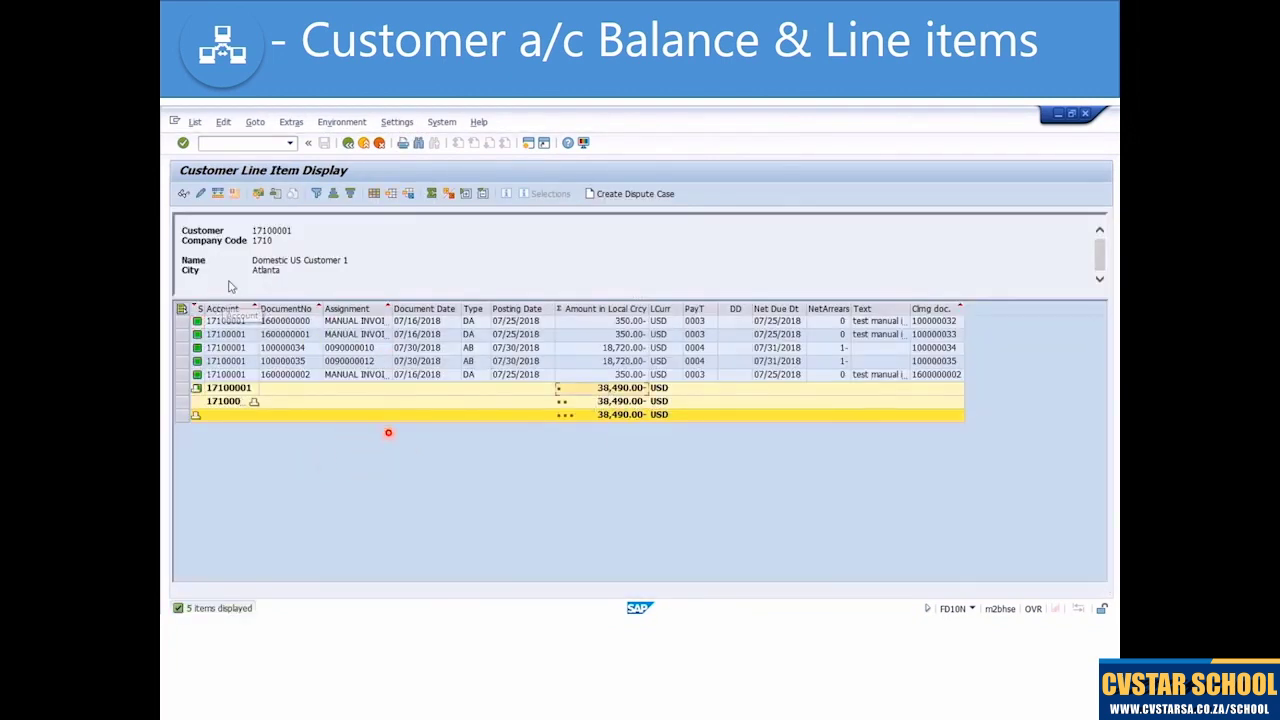
pyautogui.click(348, 144)
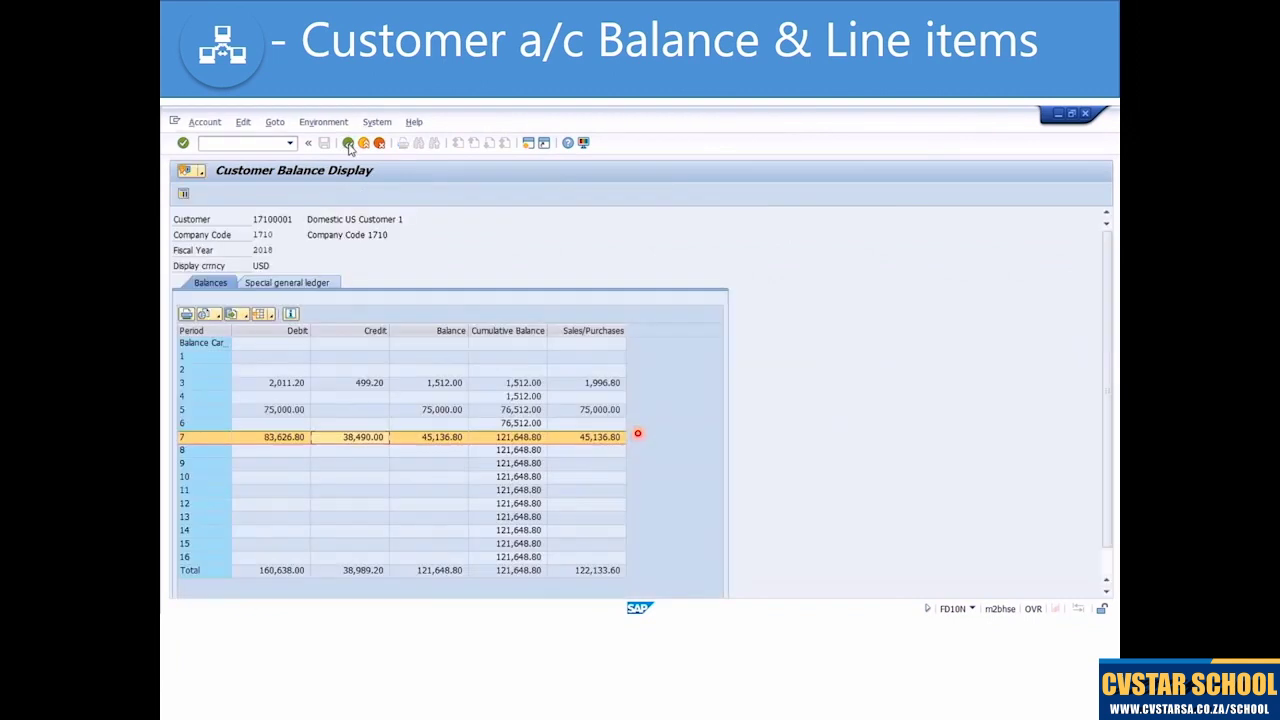
# - Display the line items behind period 7's cumulative balance and examine the totals and document types
pyautogui.click(522, 440)
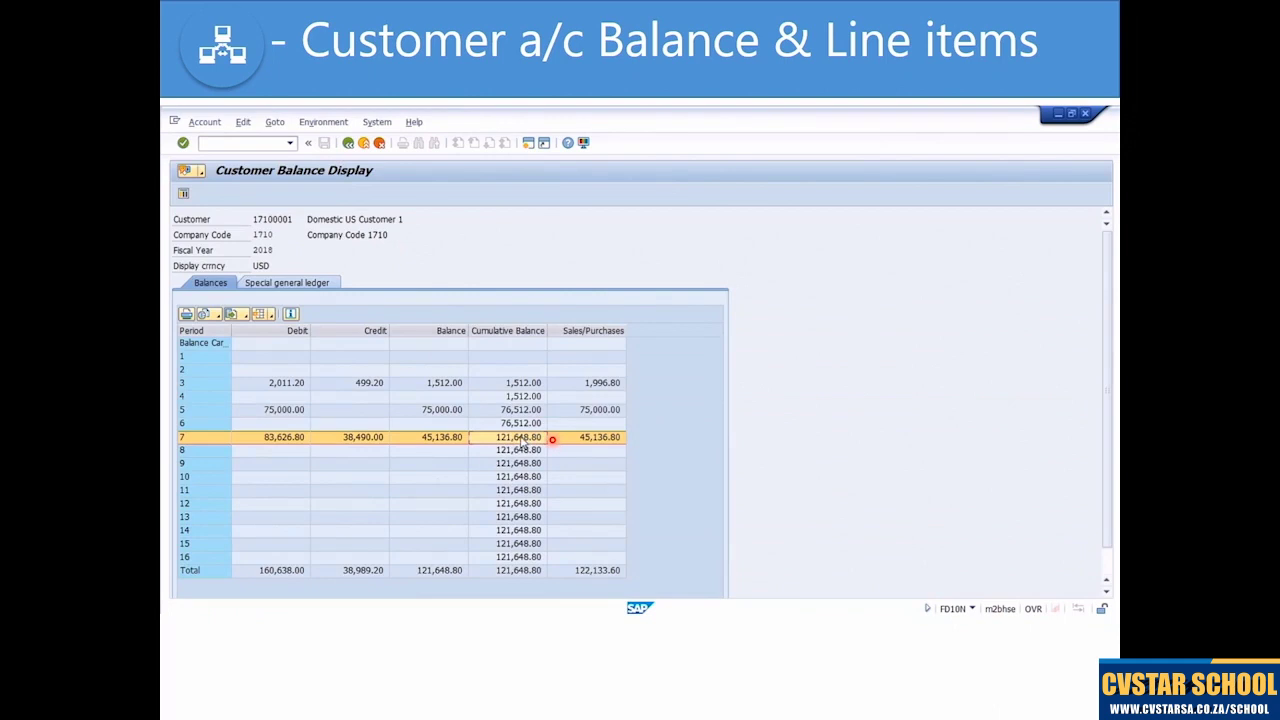
pyautogui.doubleClick(521, 441)
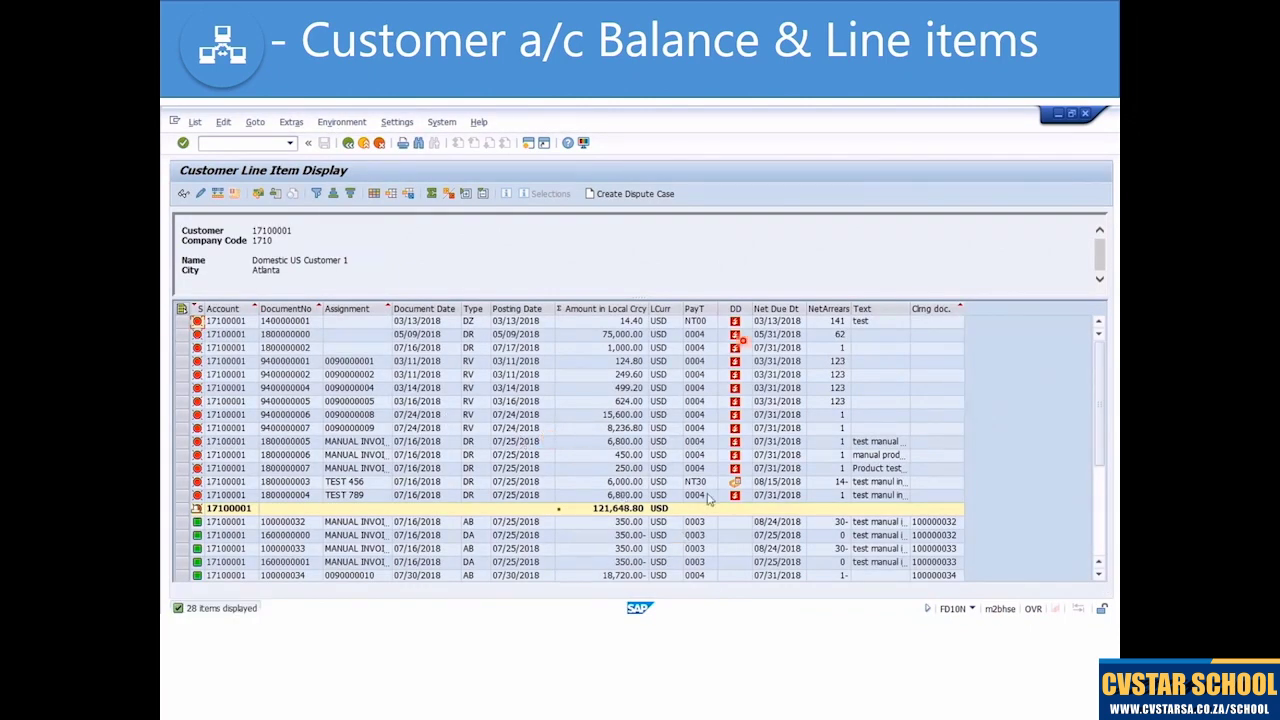
pyautogui.scroll(-4, 590, 474)
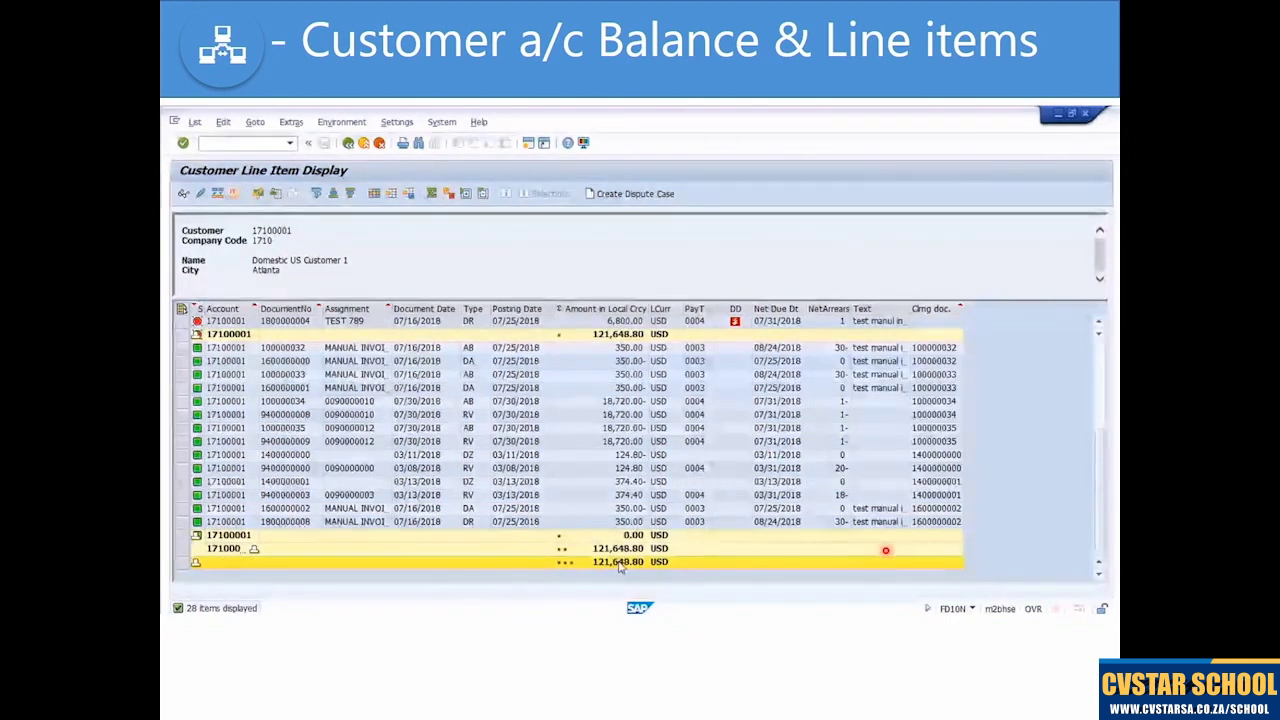
pyautogui.scroll(5, 497, 467)
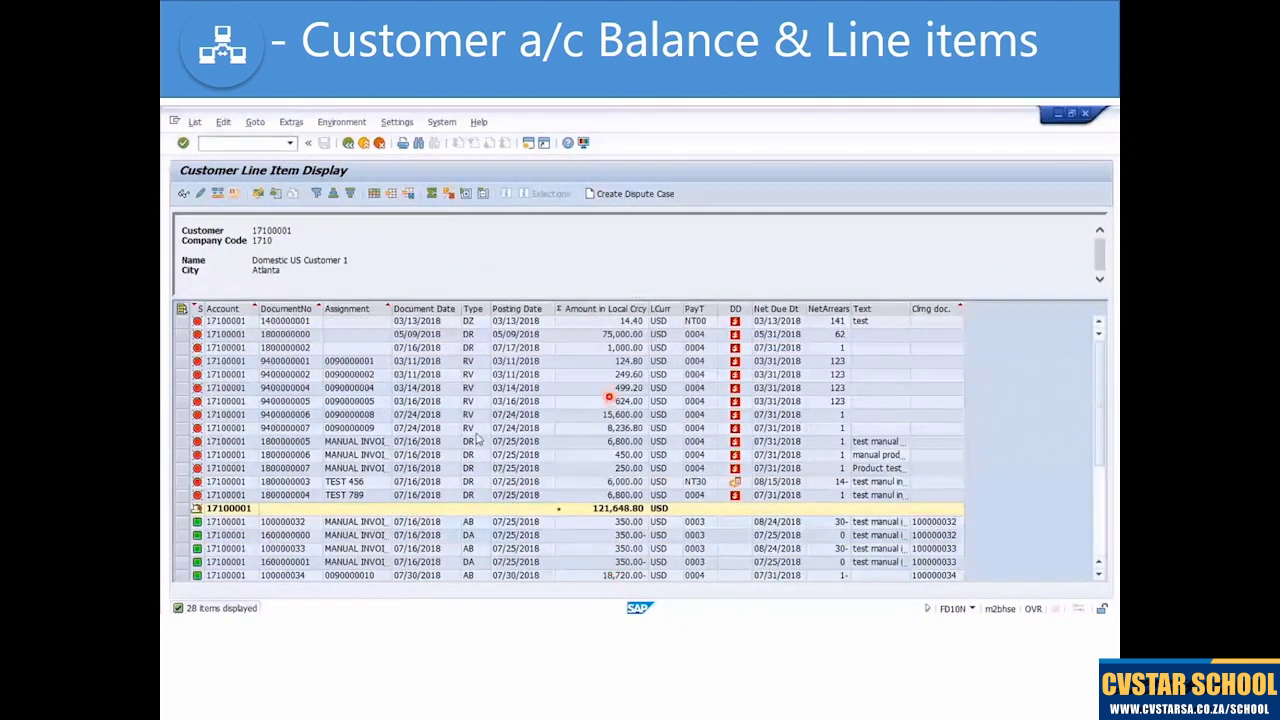
pyautogui.click(475, 309)
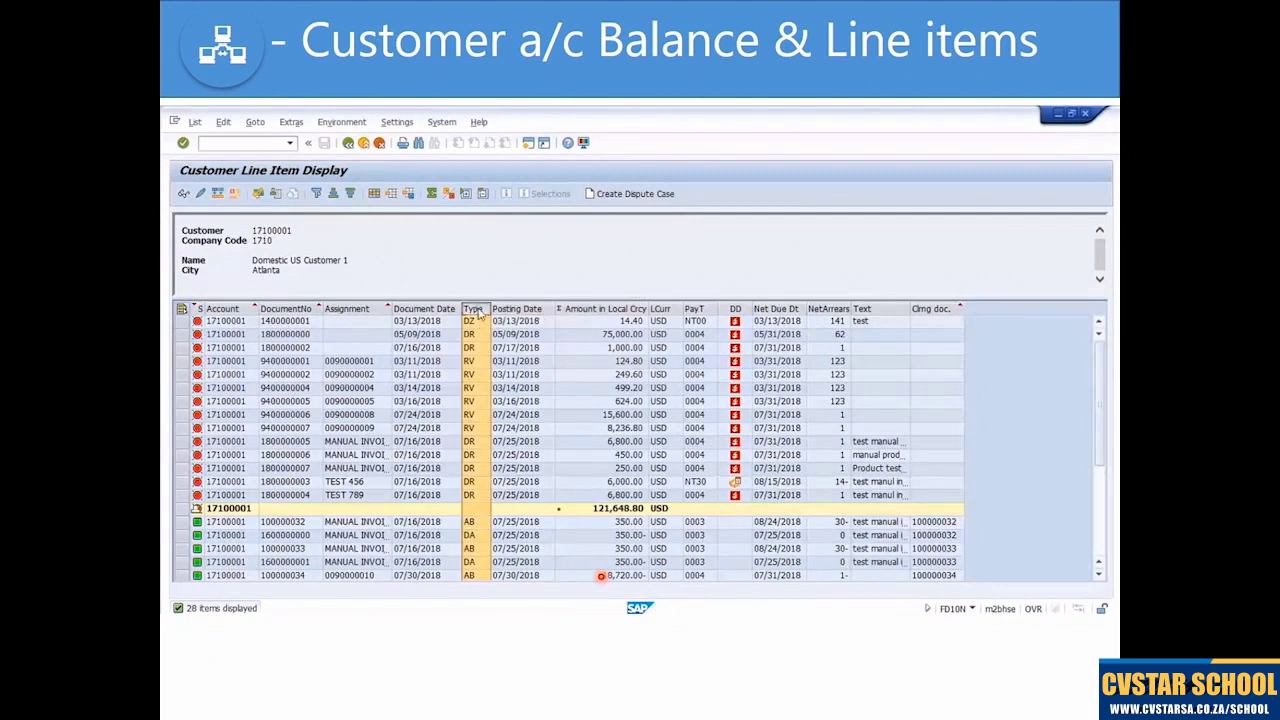
pyautogui.click(474, 323)
# - Open the DR line item for 75,000.00 USD, view its document header, and close the header
pyautogui.click(472, 336)
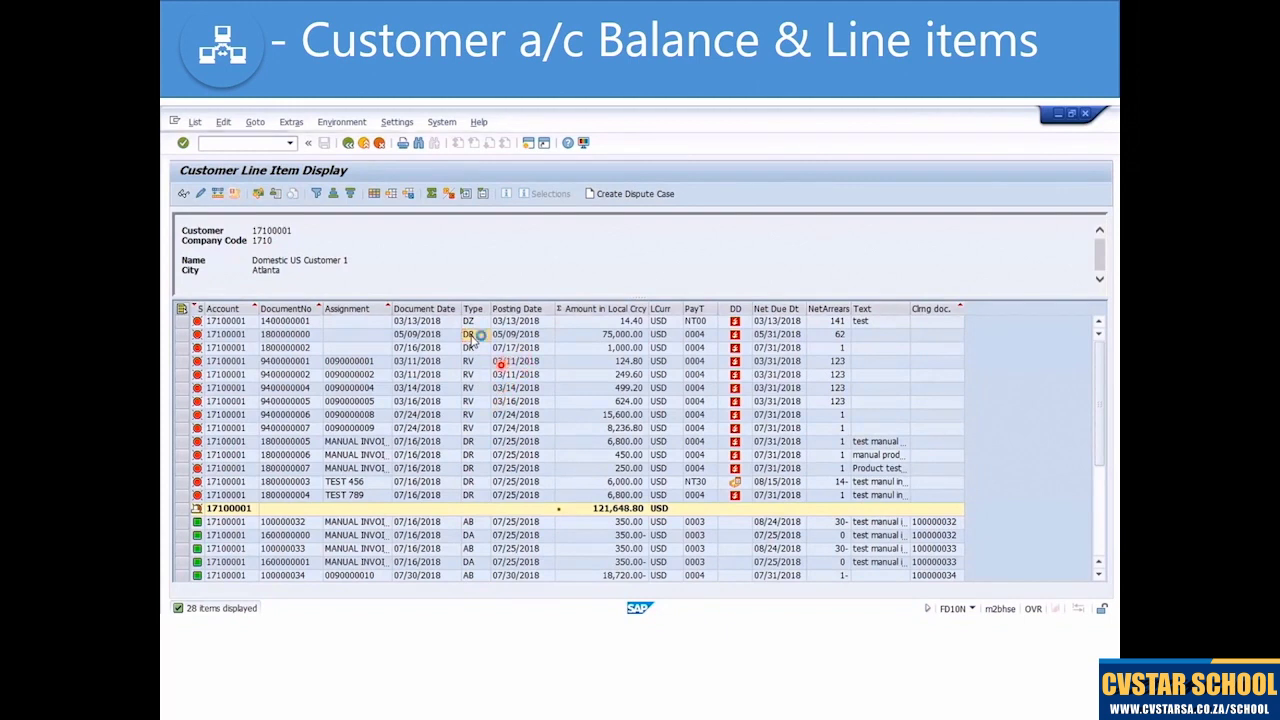
pyautogui.doubleClick(472, 338)
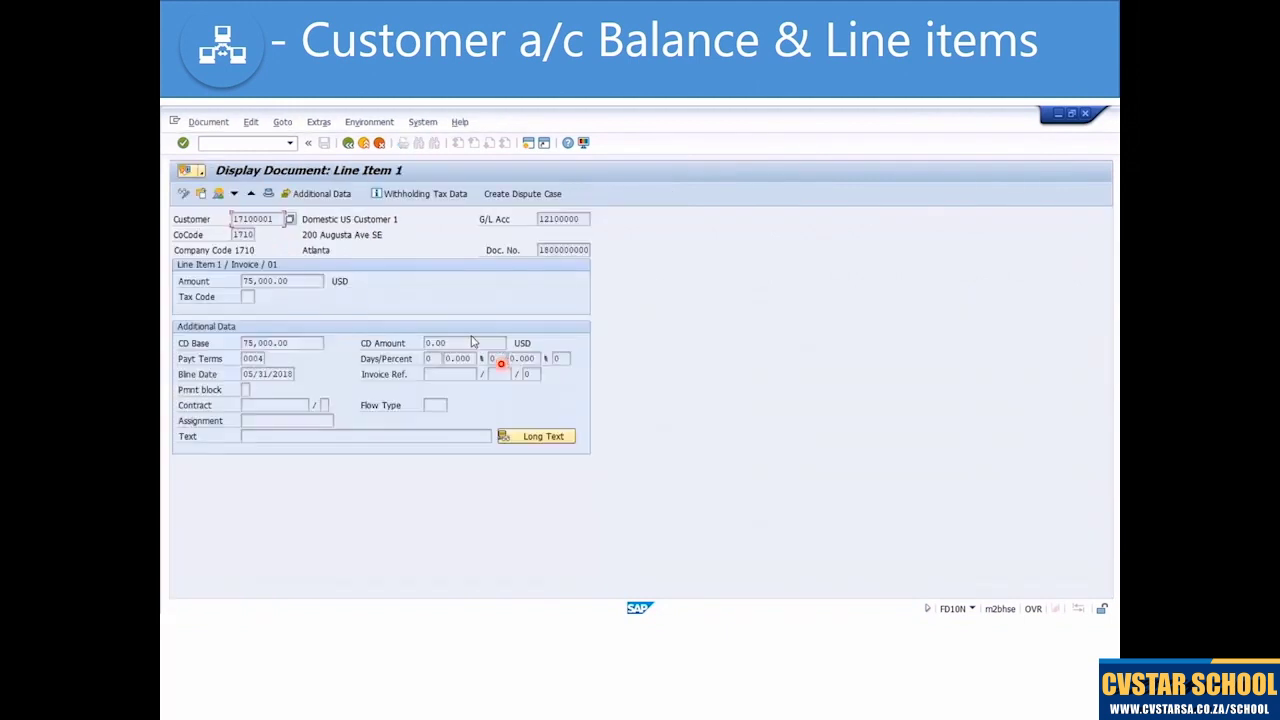
pyautogui.click(270, 193)
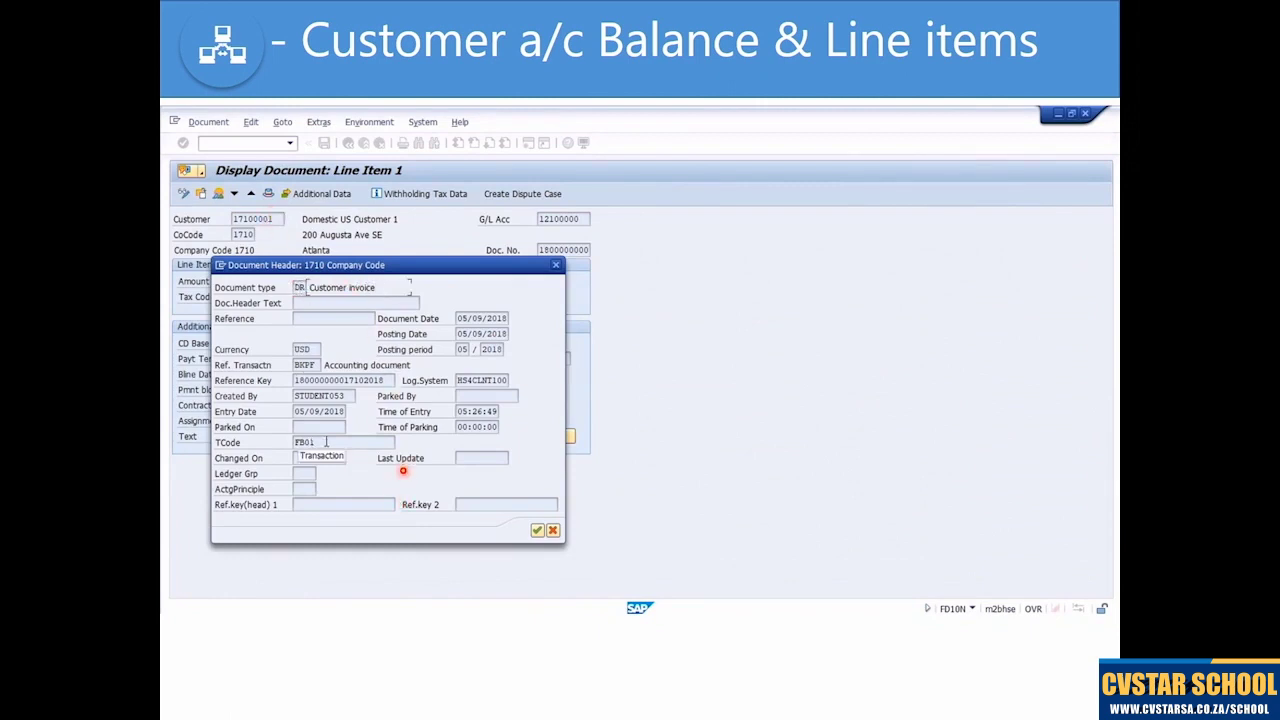
pyautogui.click(538, 530)
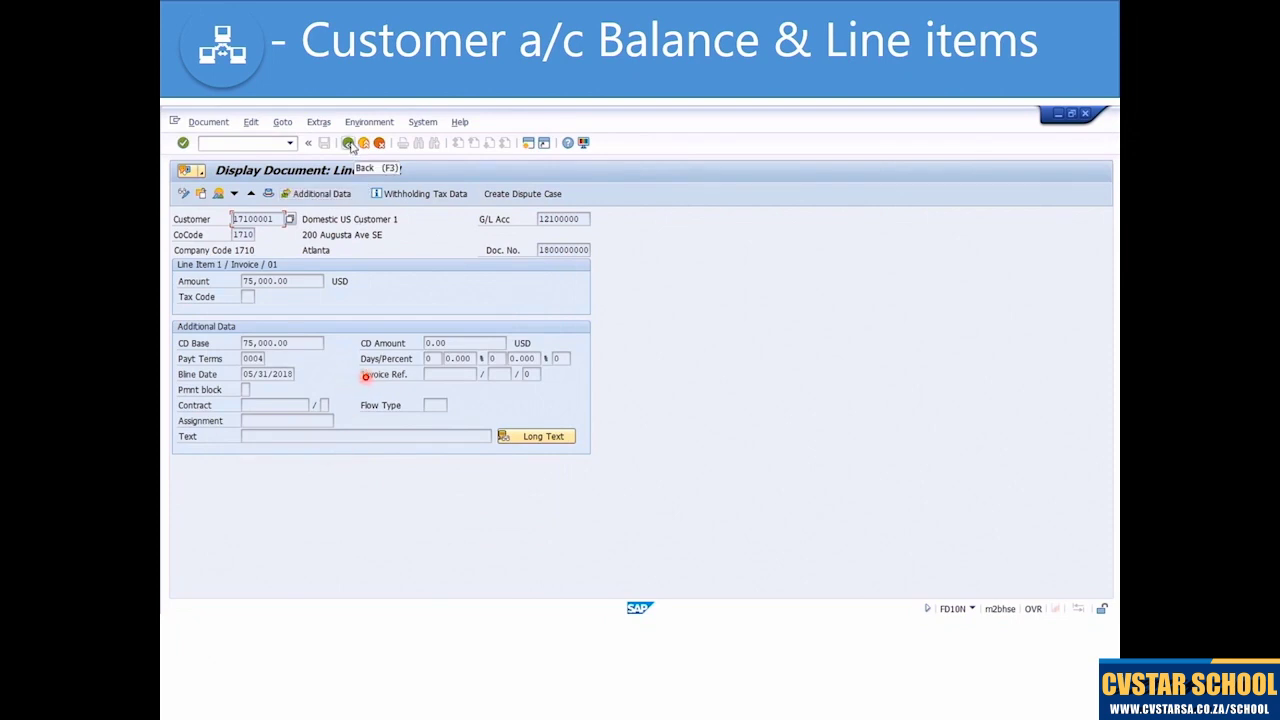
# - Check the document's environment options, return to the line item list, and inspect the first RV item's assignment and document number
pyautogui.click(369, 122)
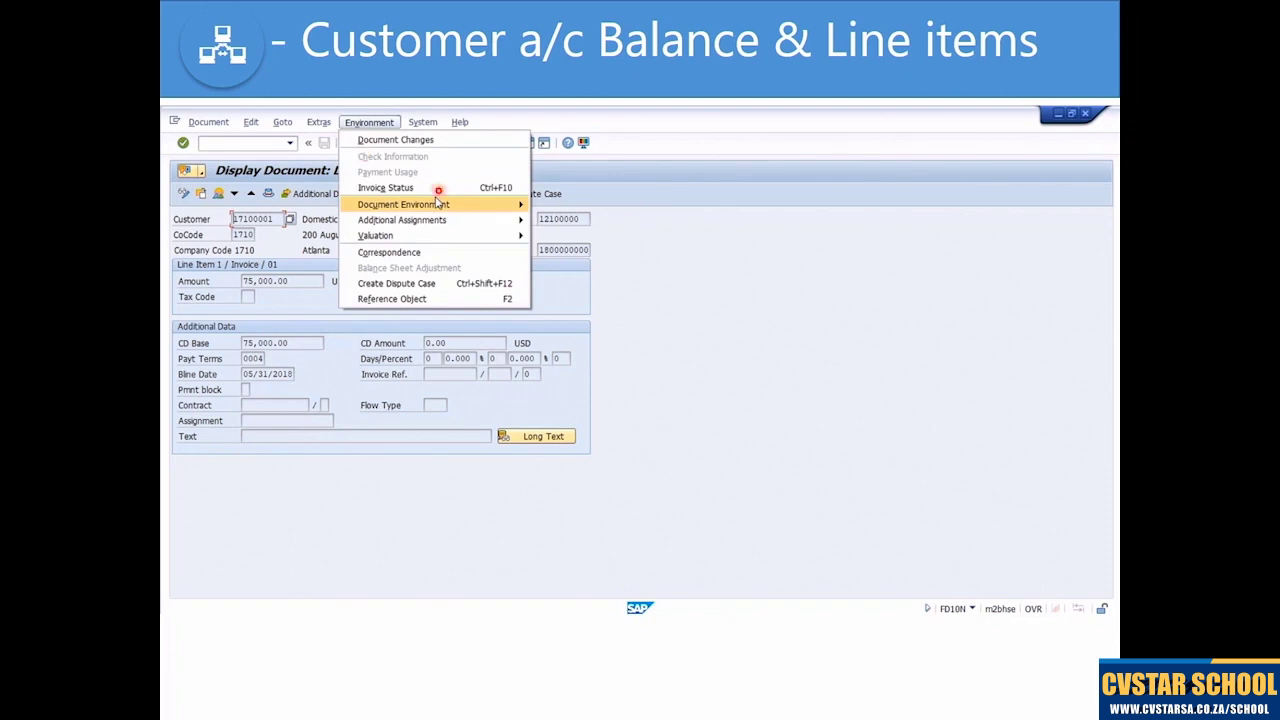
pyautogui.moveTo(437, 200)
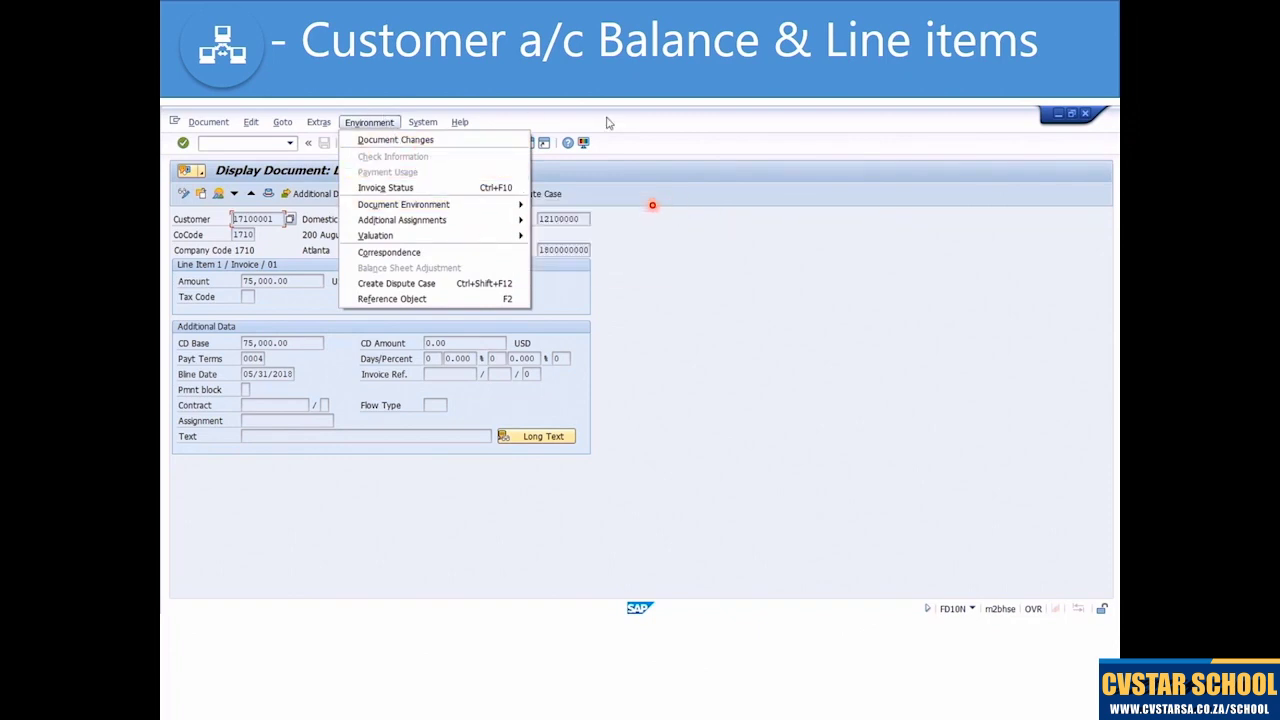
pyautogui.click(395, 116)
pyautogui.click(348, 143)
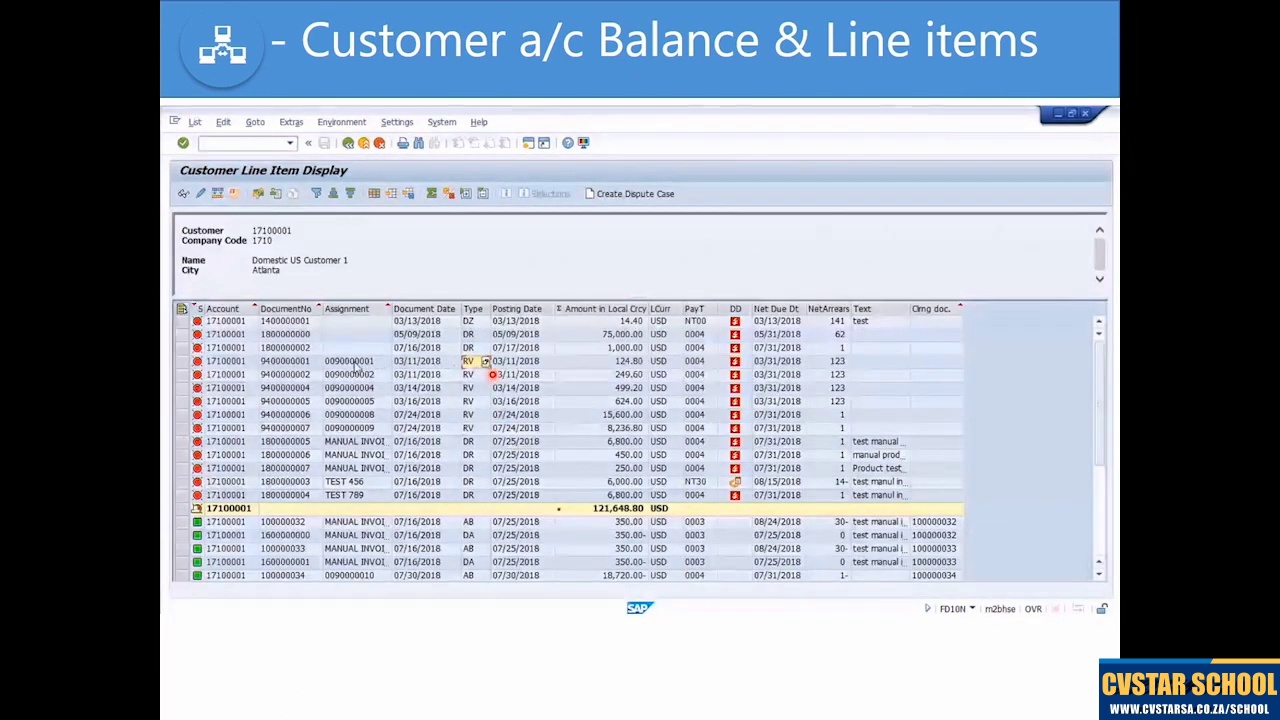
pyautogui.click(352, 362)
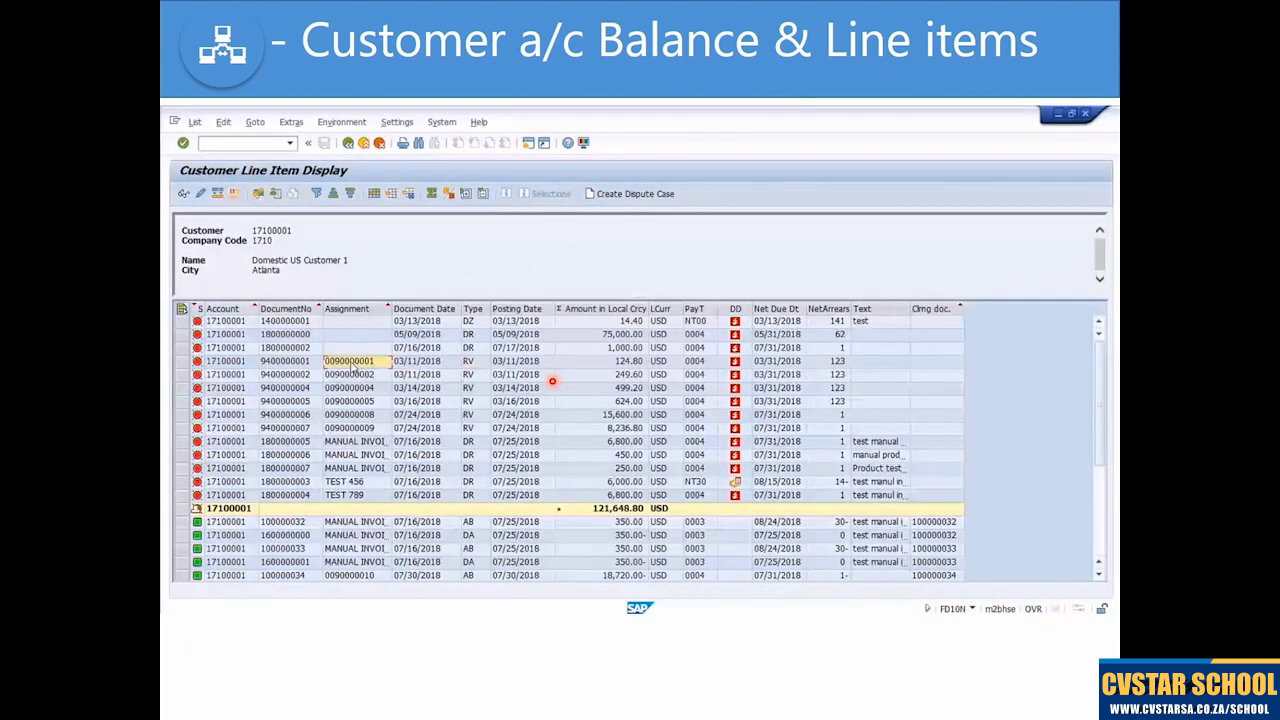
pyautogui.click(291, 362)
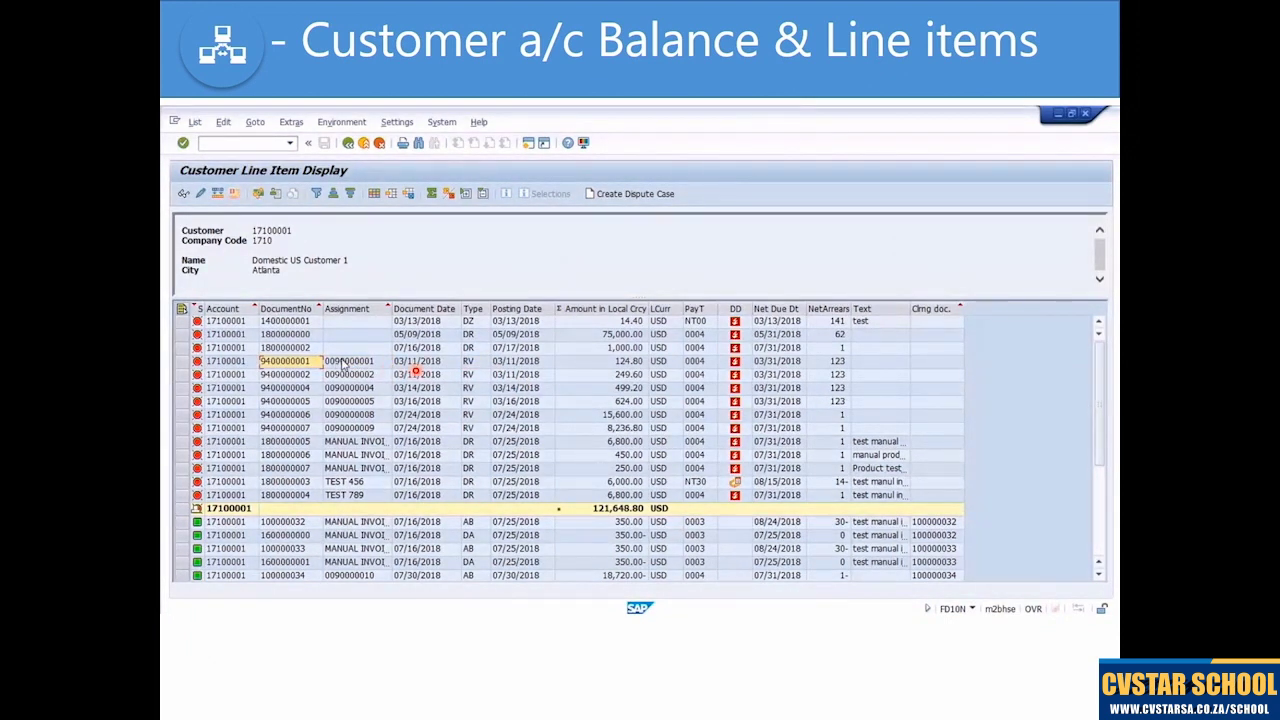
# - Open the first RV line item, show its document overview, and display the original billing document
pyautogui.doubleClick(468, 365)
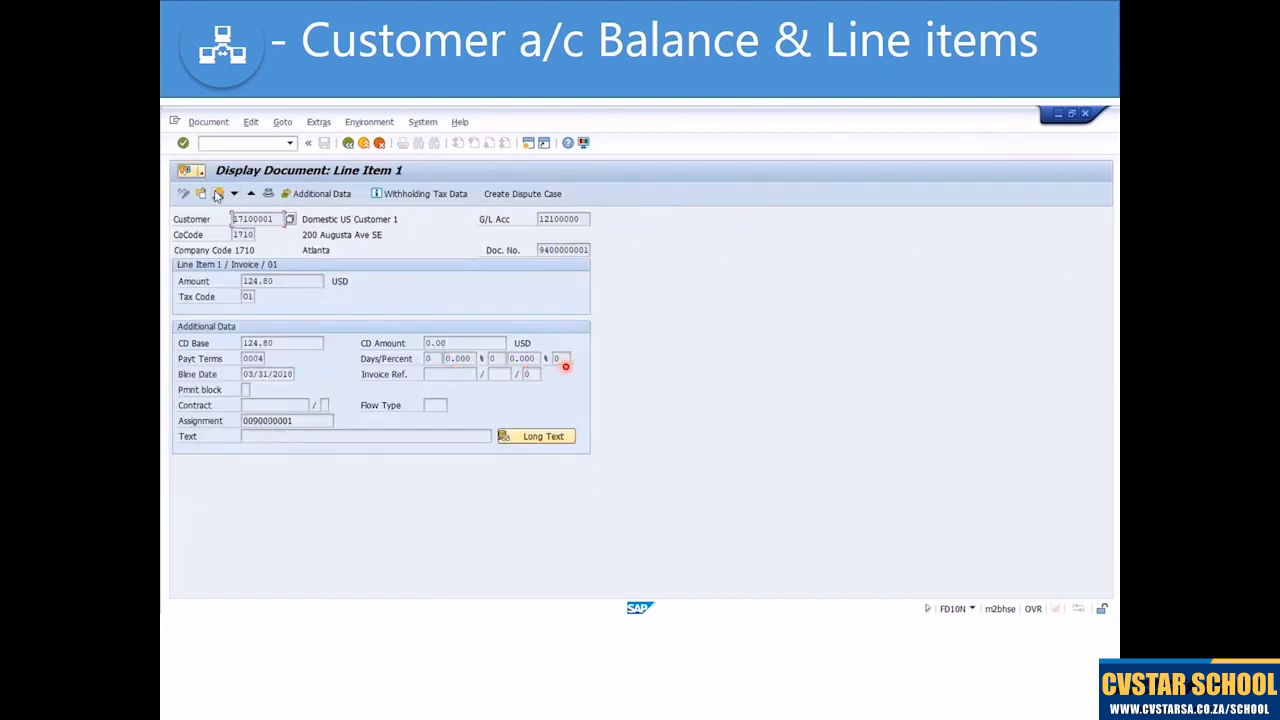
pyautogui.click(218, 195)
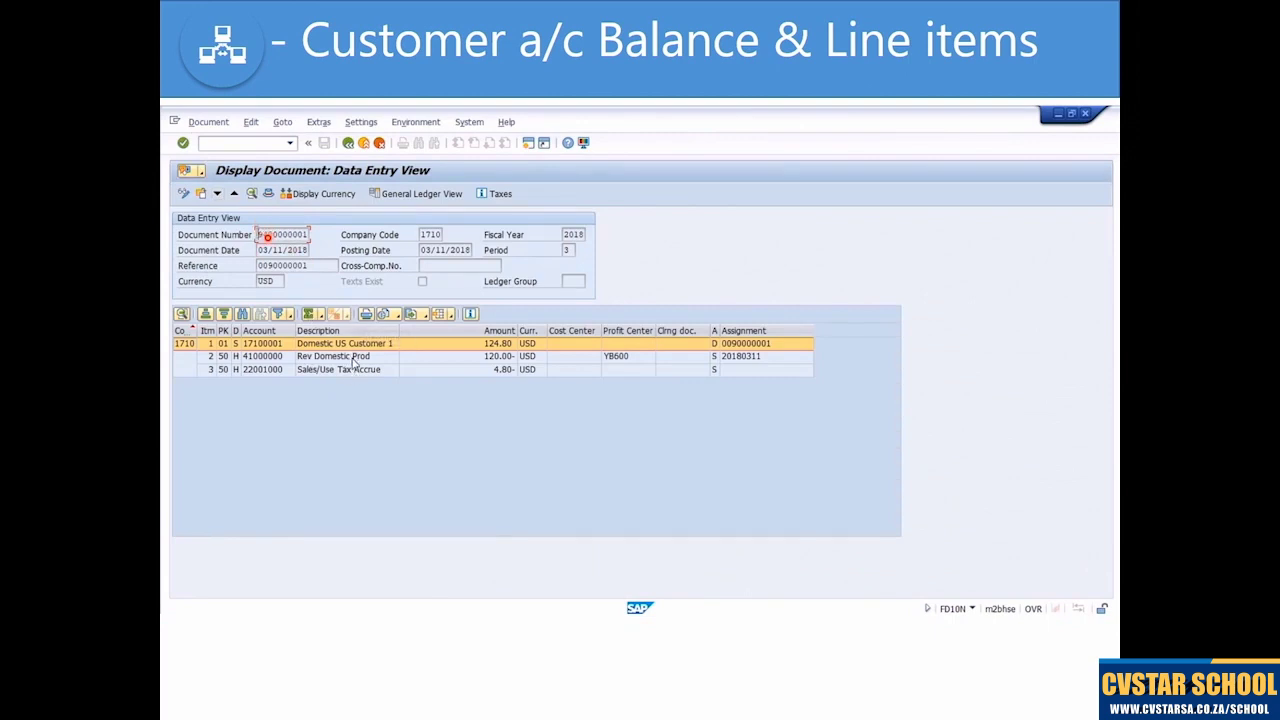
pyautogui.click(415, 122)
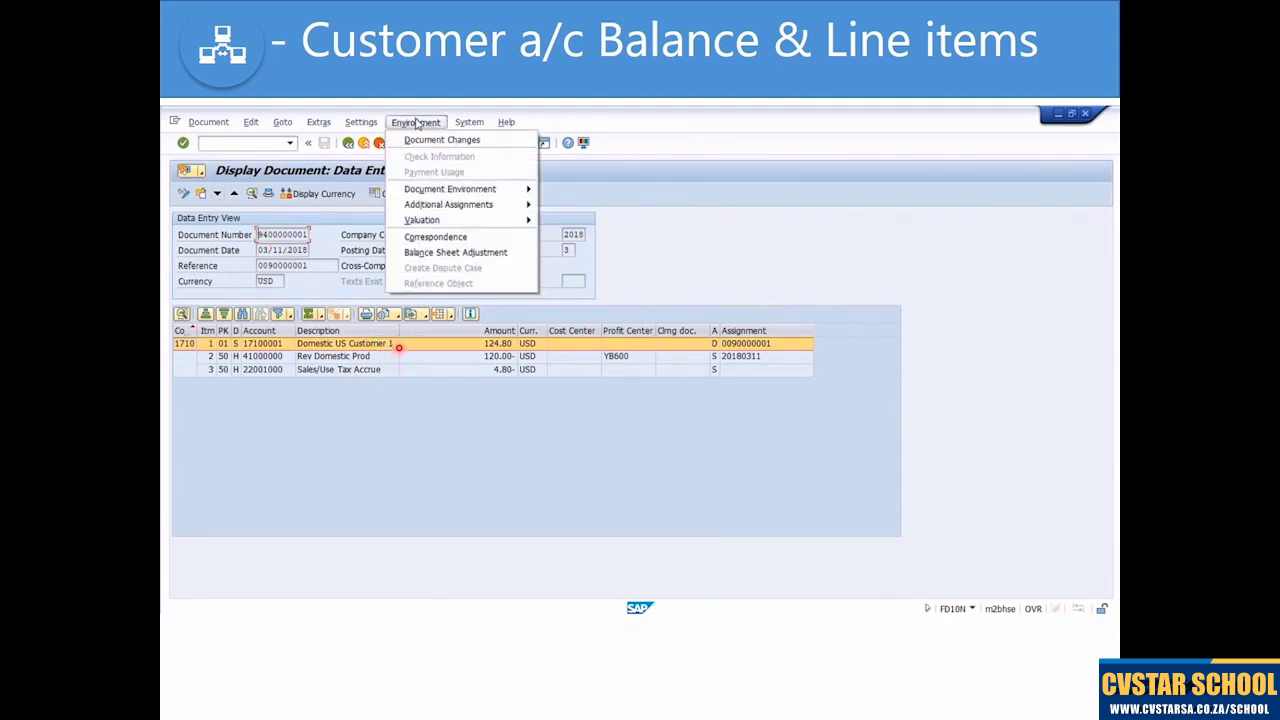
pyautogui.moveTo(430, 189)
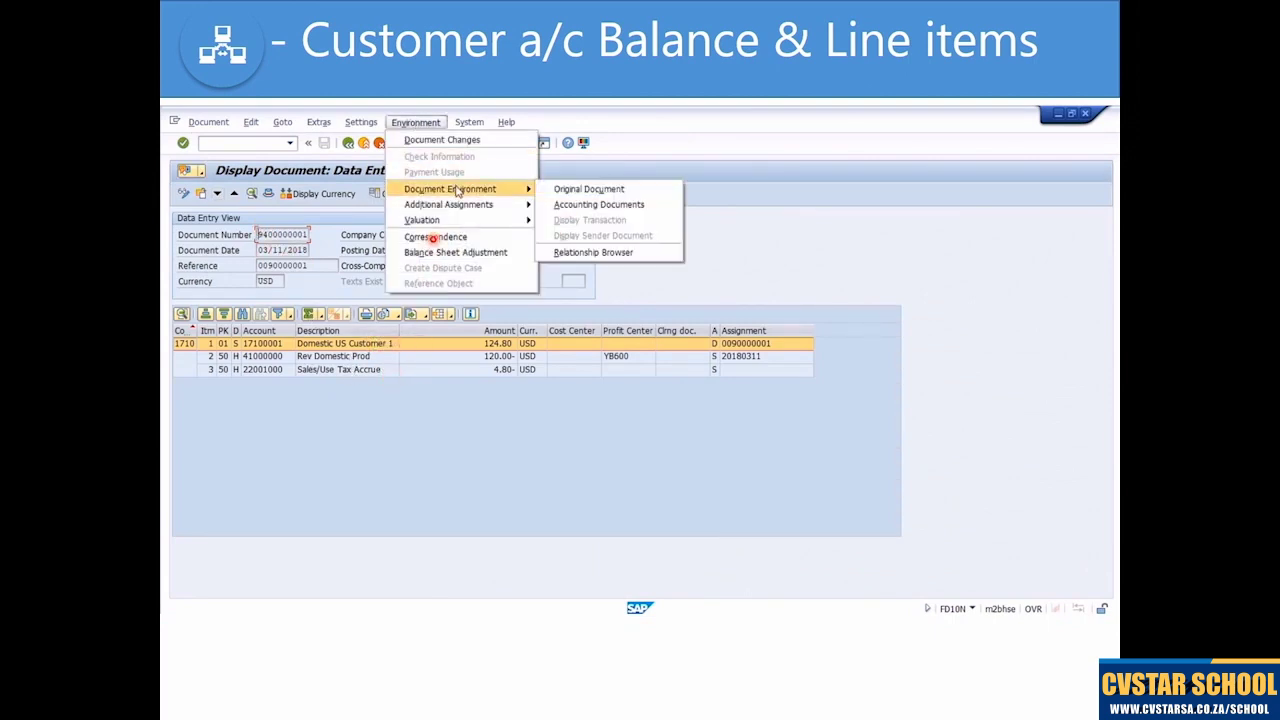
pyautogui.click(588, 189)
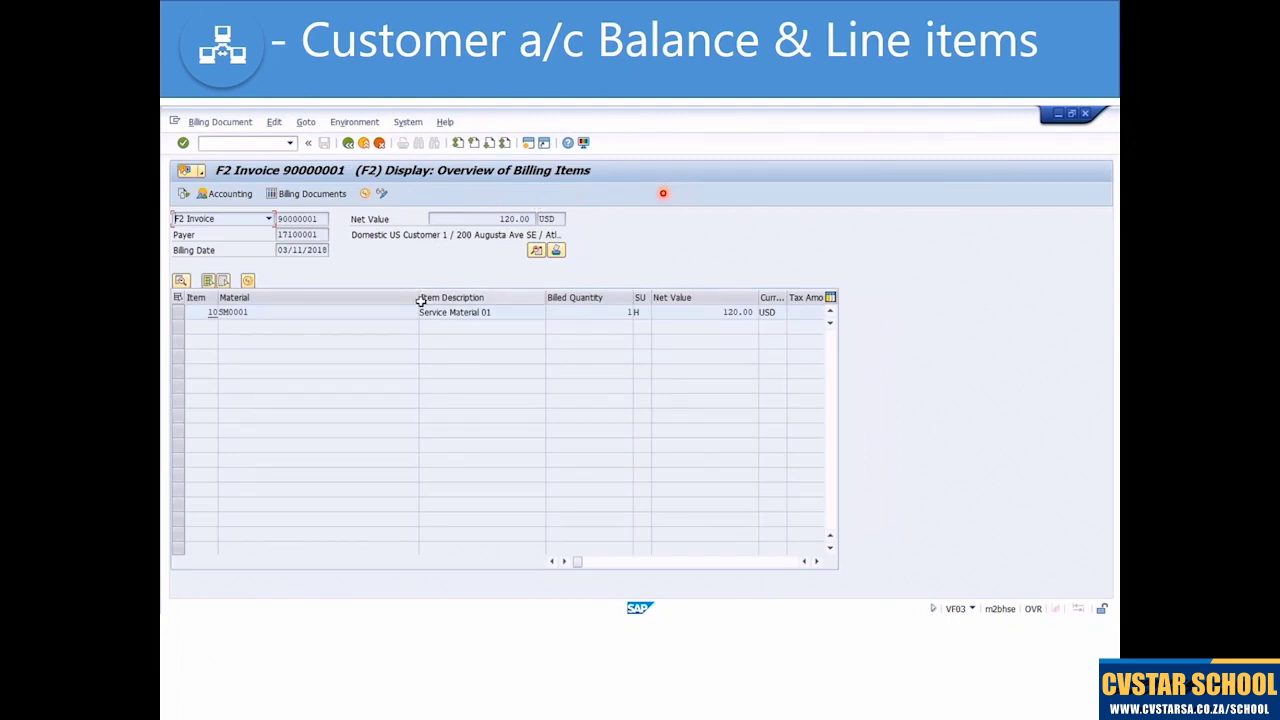
# - Narrow the Material column, review item 10's detail and sales order data in the F2 invoice, and return to the customer line item list
pyautogui.moveTo(418, 300); pyautogui.dragTo(305, 300)
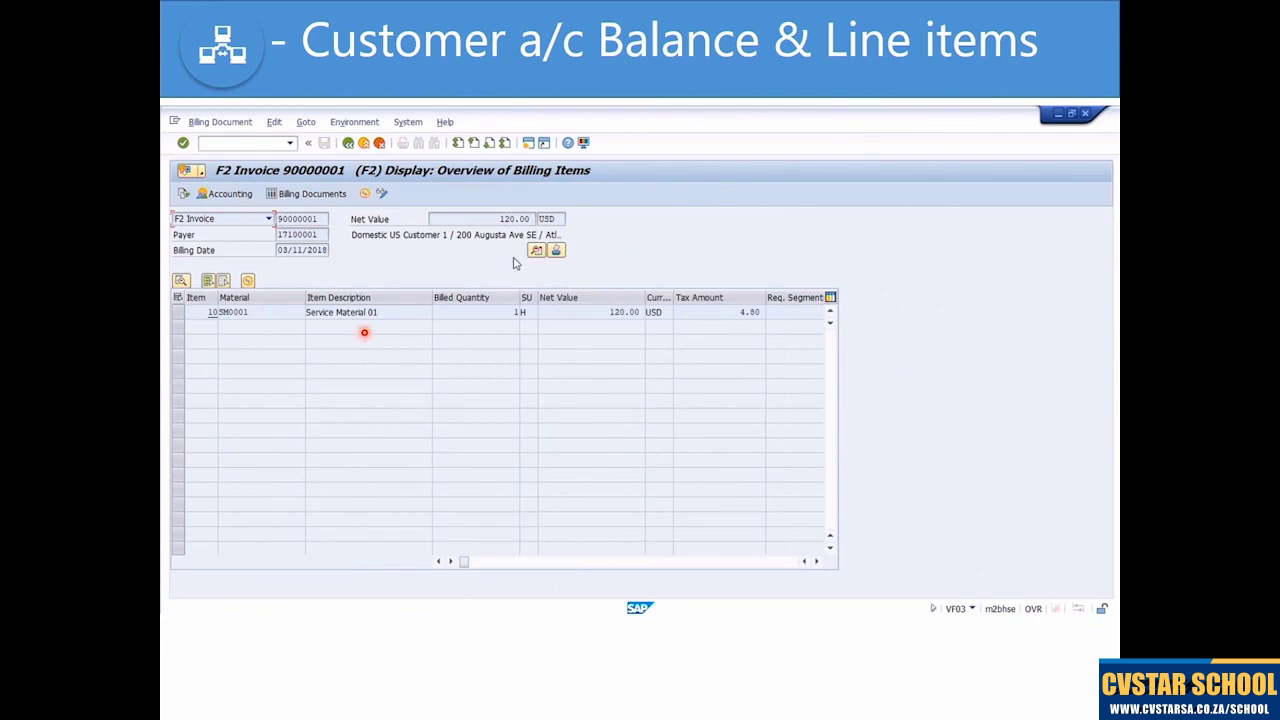
pyautogui.click(179, 318)
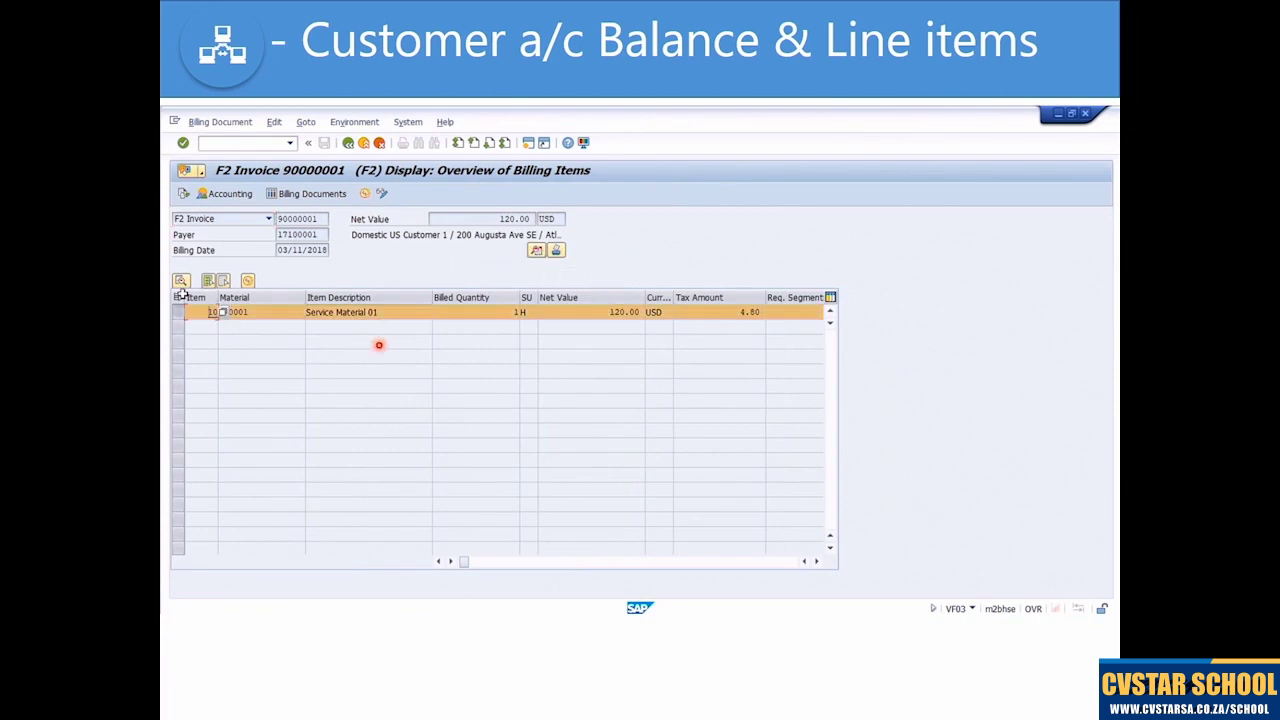
pyautogui.click(182, 283)
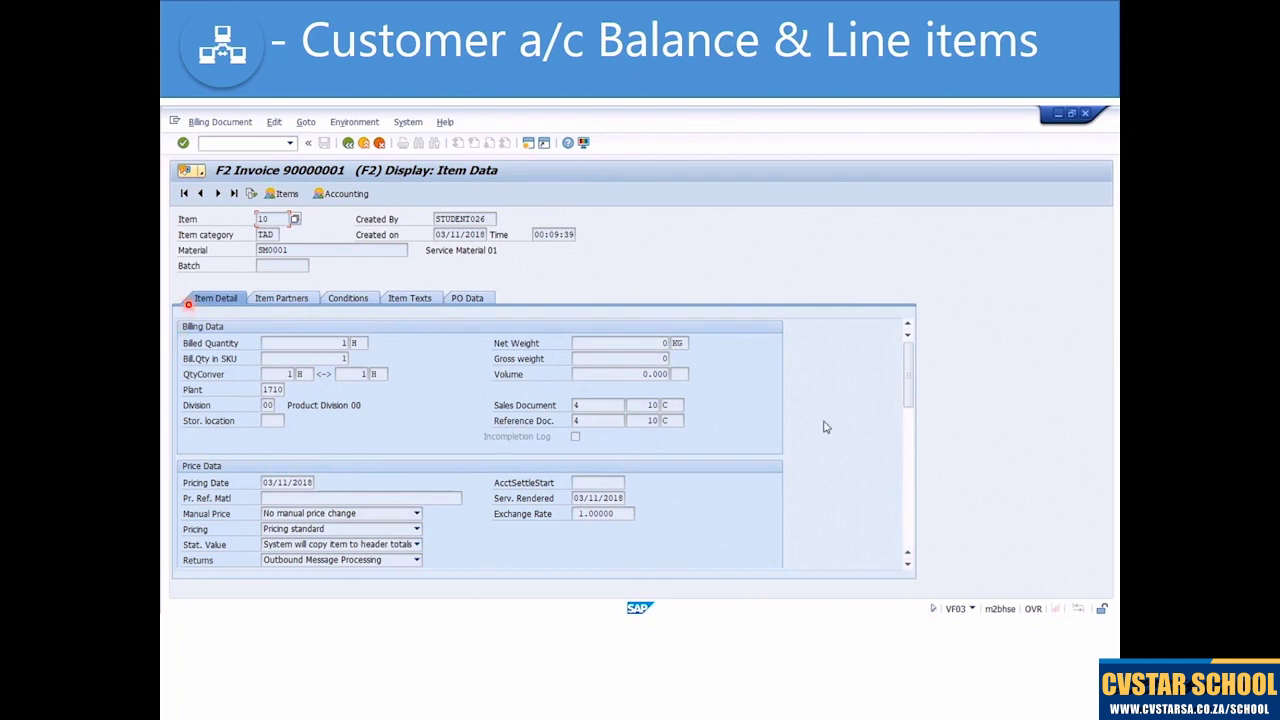
pyautogui.moveTo(908, 392); pyautogui.dragTo(937, 519)
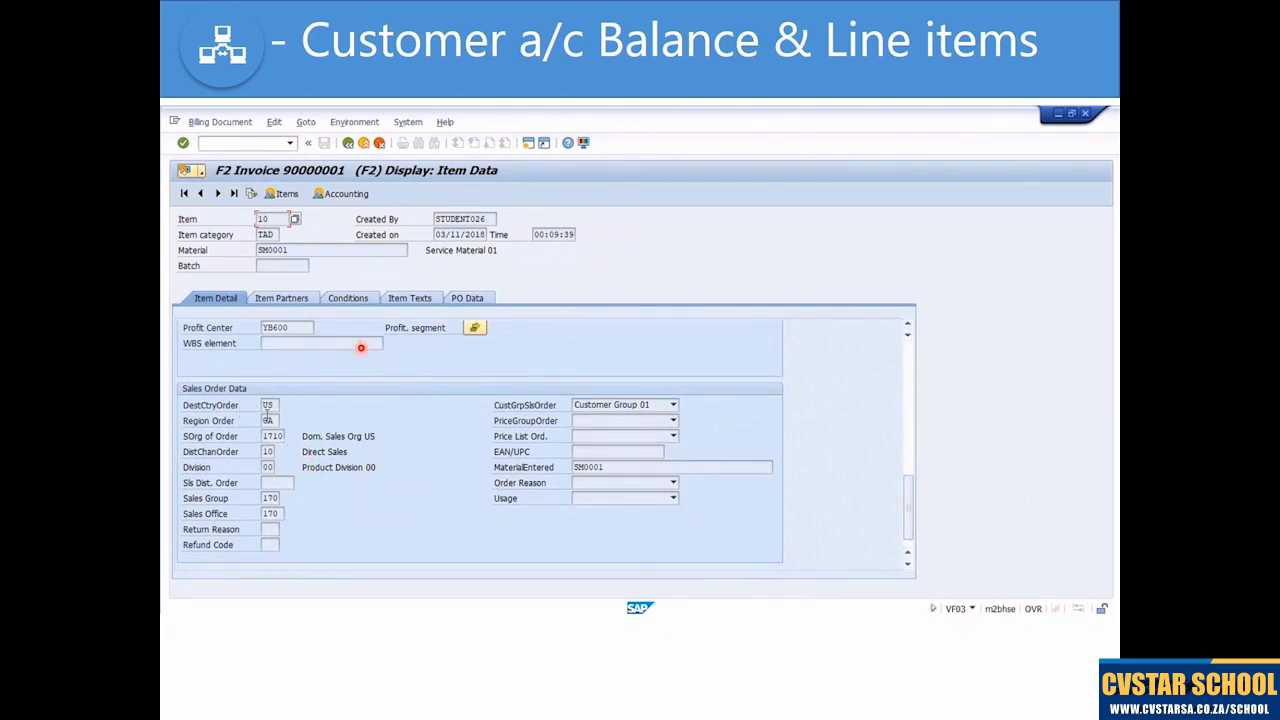
pyautogui.click(349, 143)
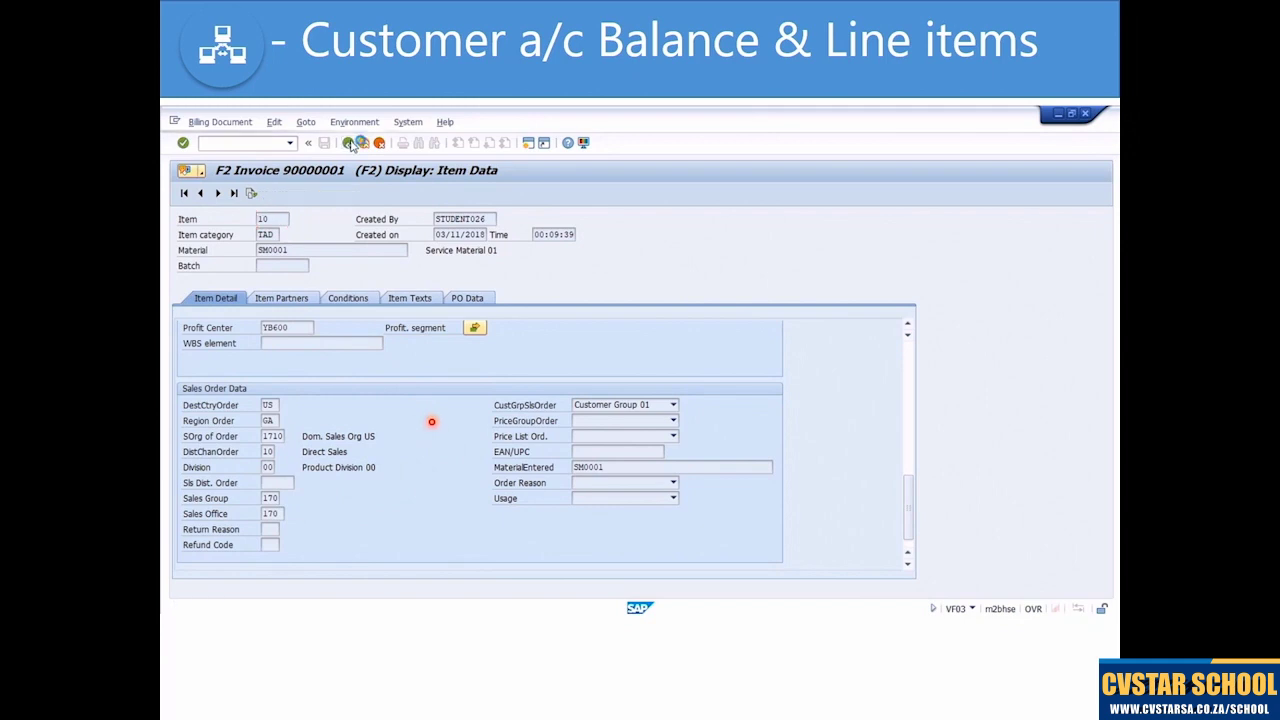
pyautogui.click(349, 143)
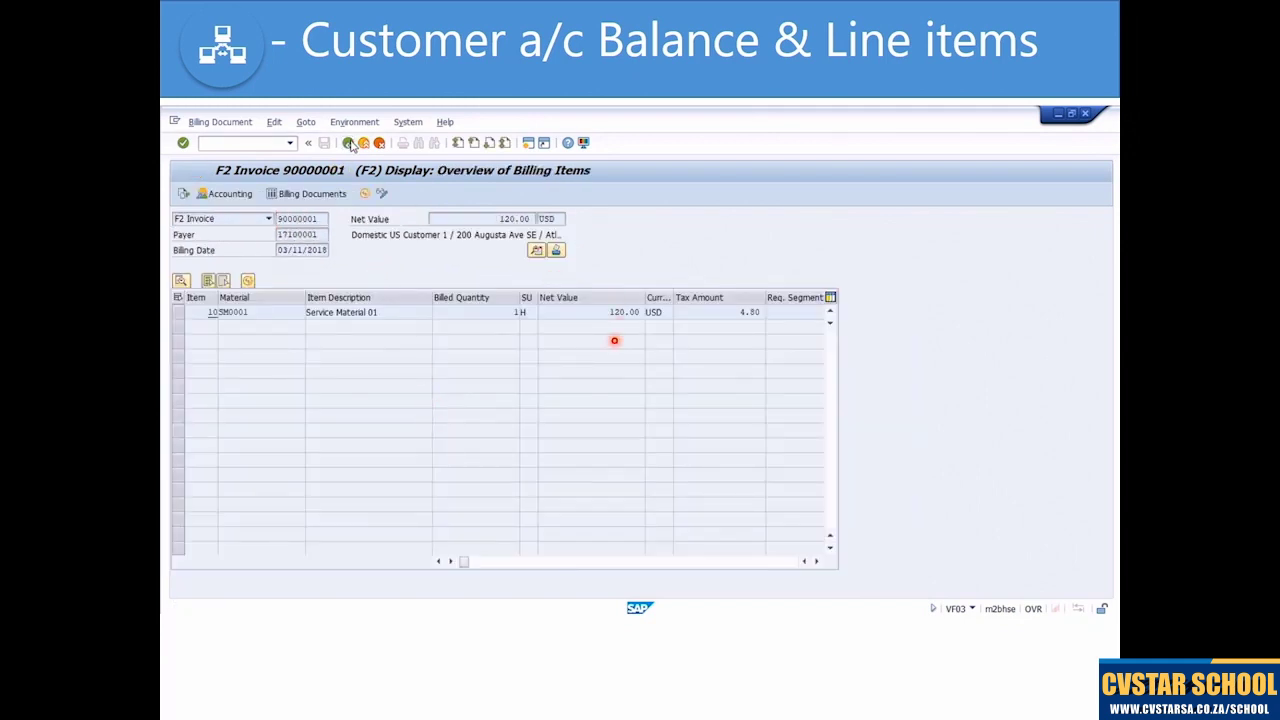
pyautogui.click(349, 143)
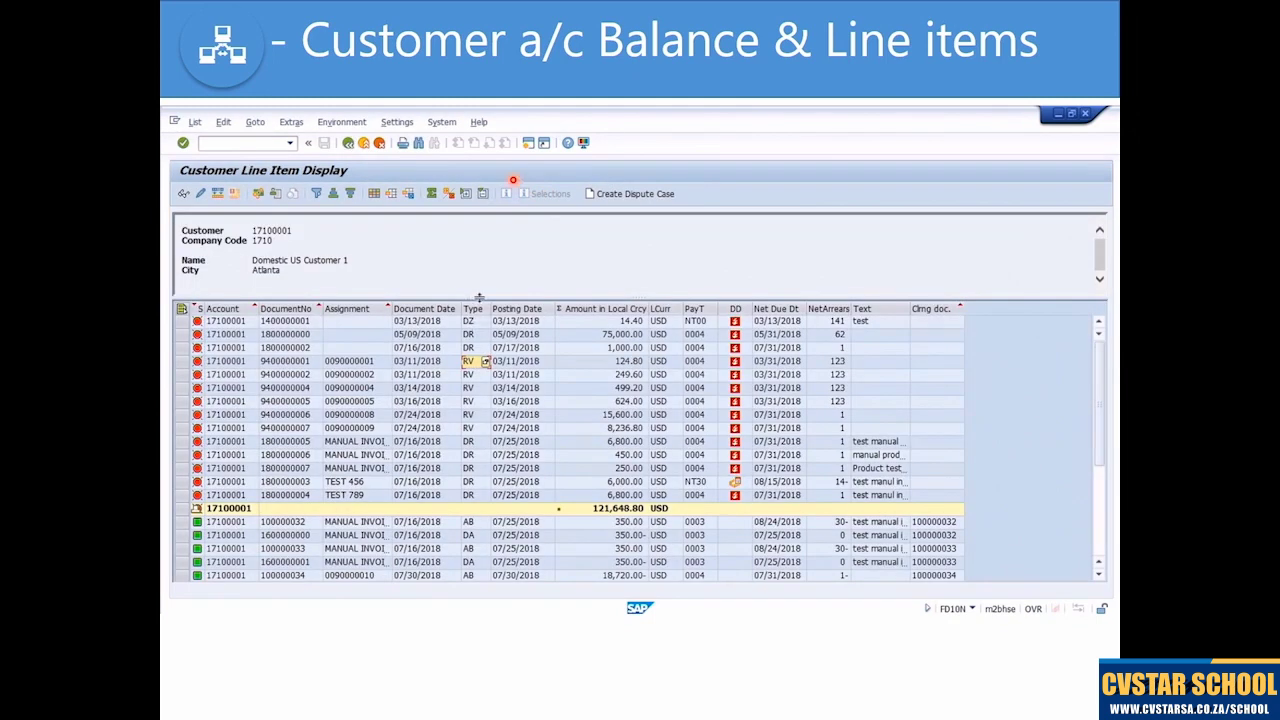
# - Sort the customer line items by document type in ascending order and filter them to type RV
pyautogui.click(474, 308)
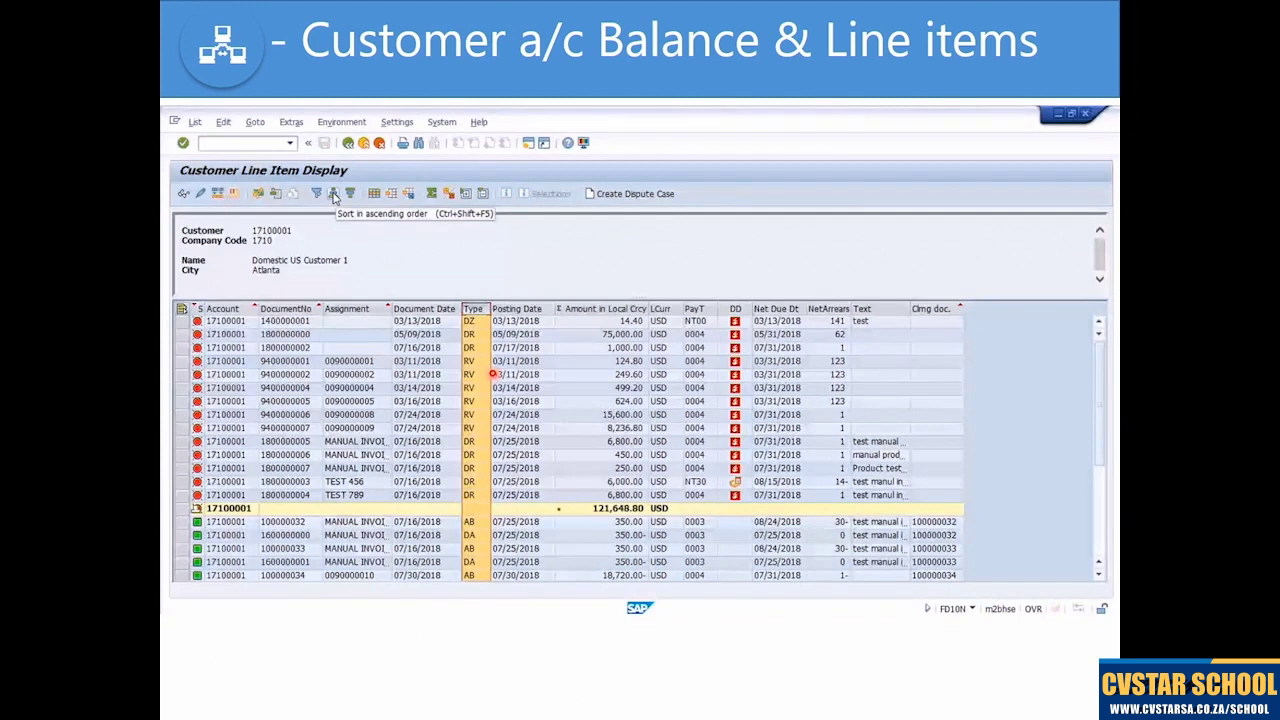
pyautogui.click(335, 195)
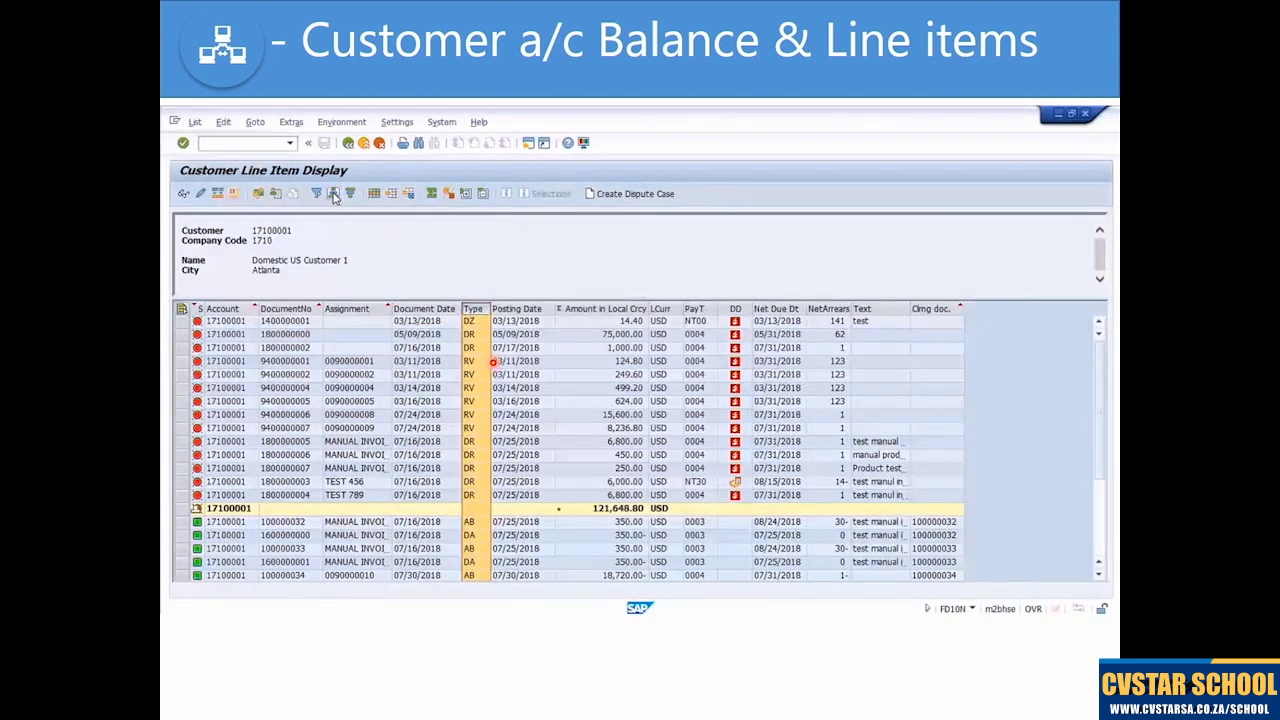
pyautogui.click(473, 308)
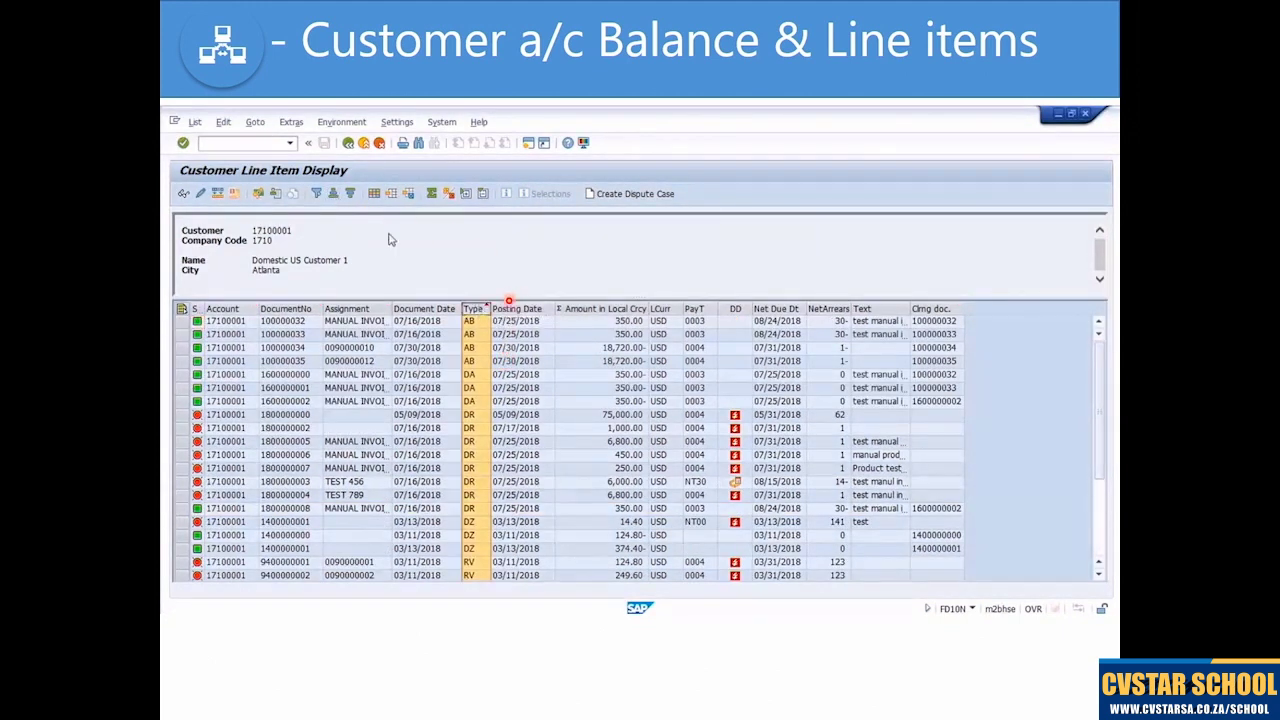
pyautogui.click(318, 195)
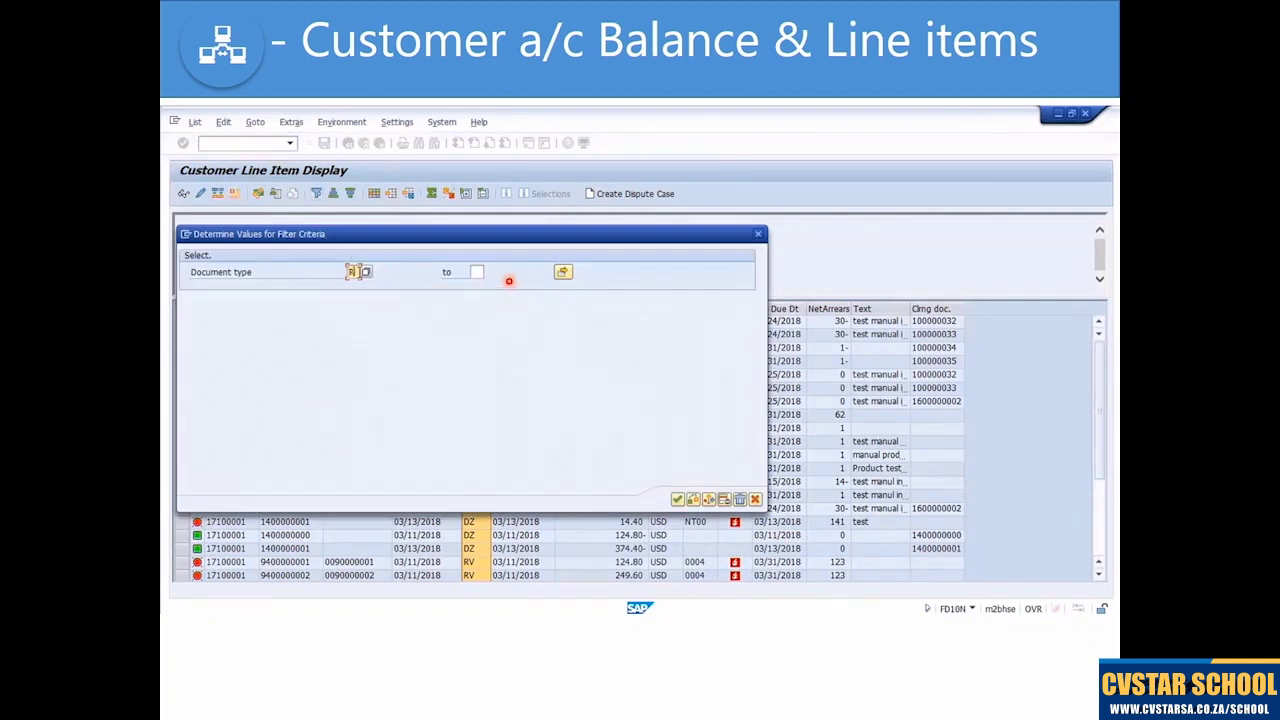
pyautogui.press('Return')
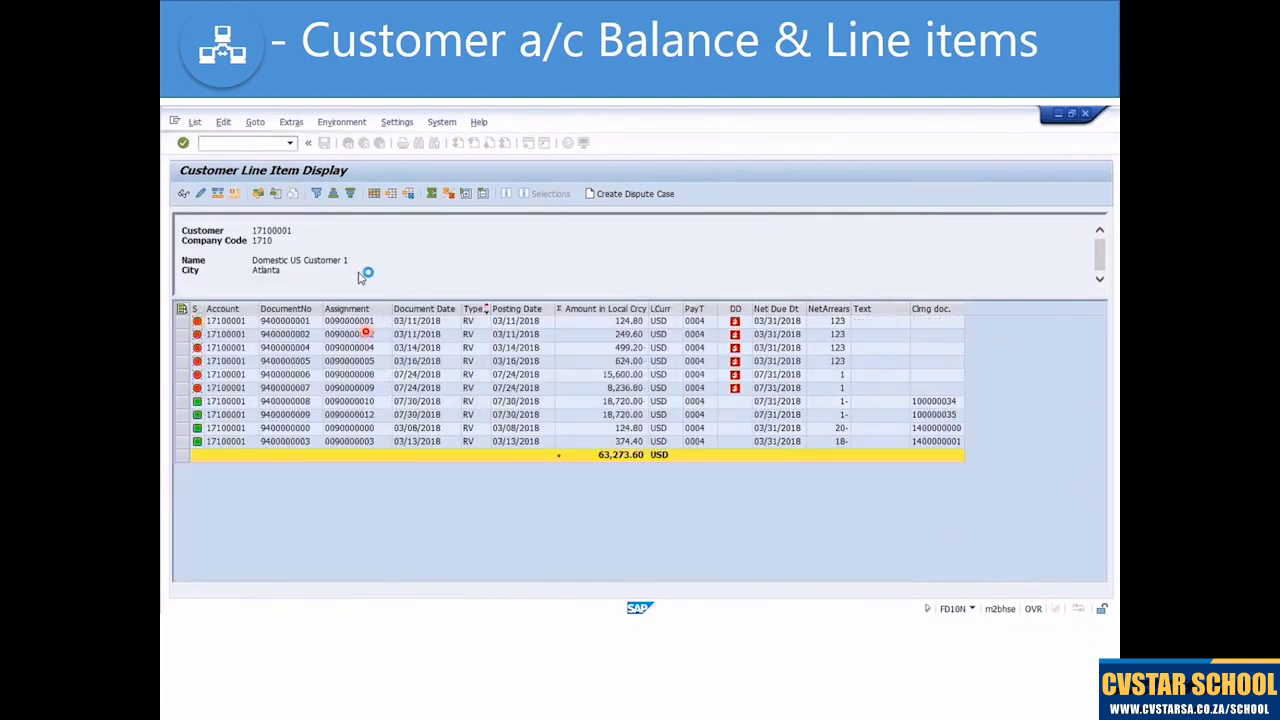
# - Clear the document type filter to list all document types again
pyautogui.click(473, 308)
pyautogui.click(318, 194)
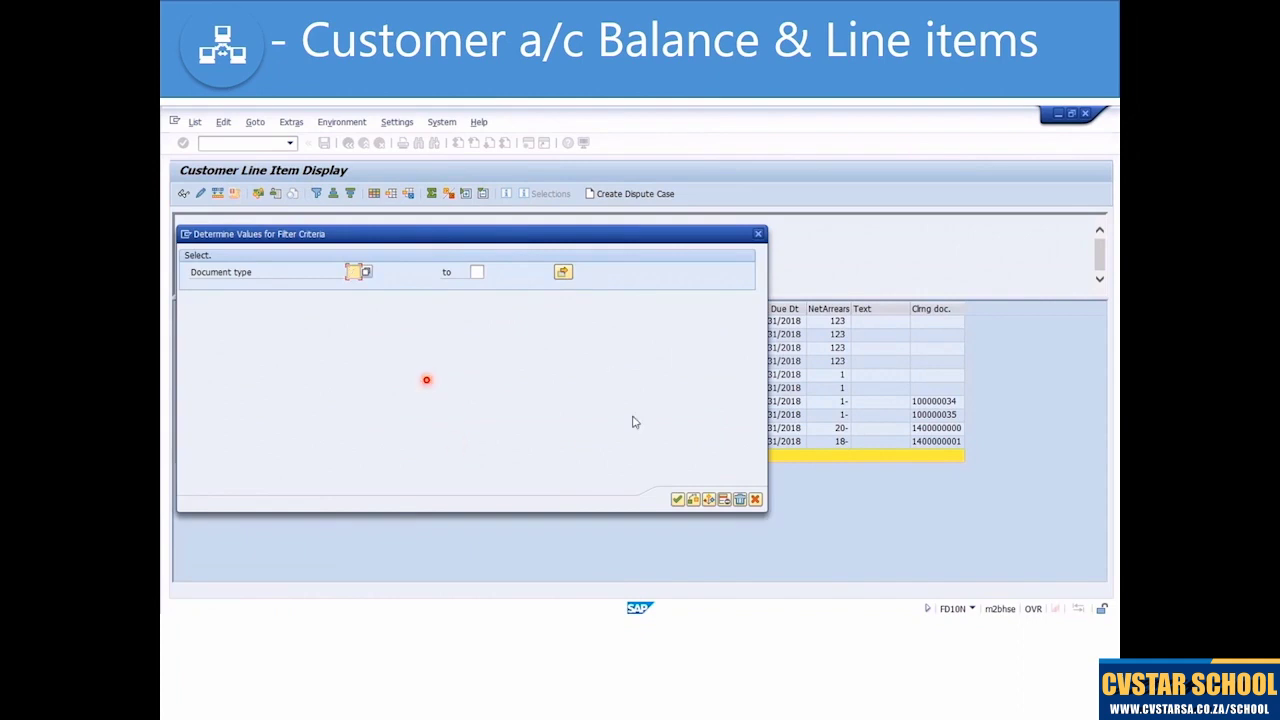
pyautogui.press('Return')
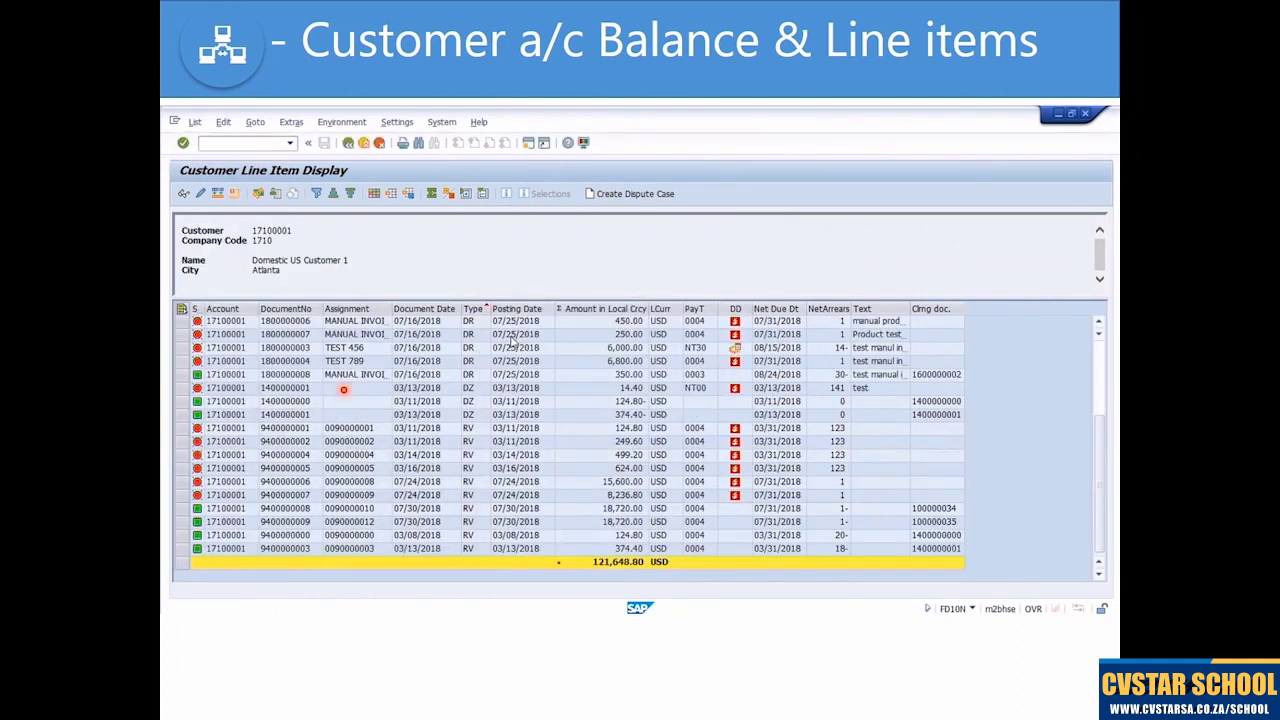
# - Examine the due date symbol, payment terms, net due date and net arrears columns, comparing the TEST 456 item with the open DZ item
pyautogui.click(736, 308)
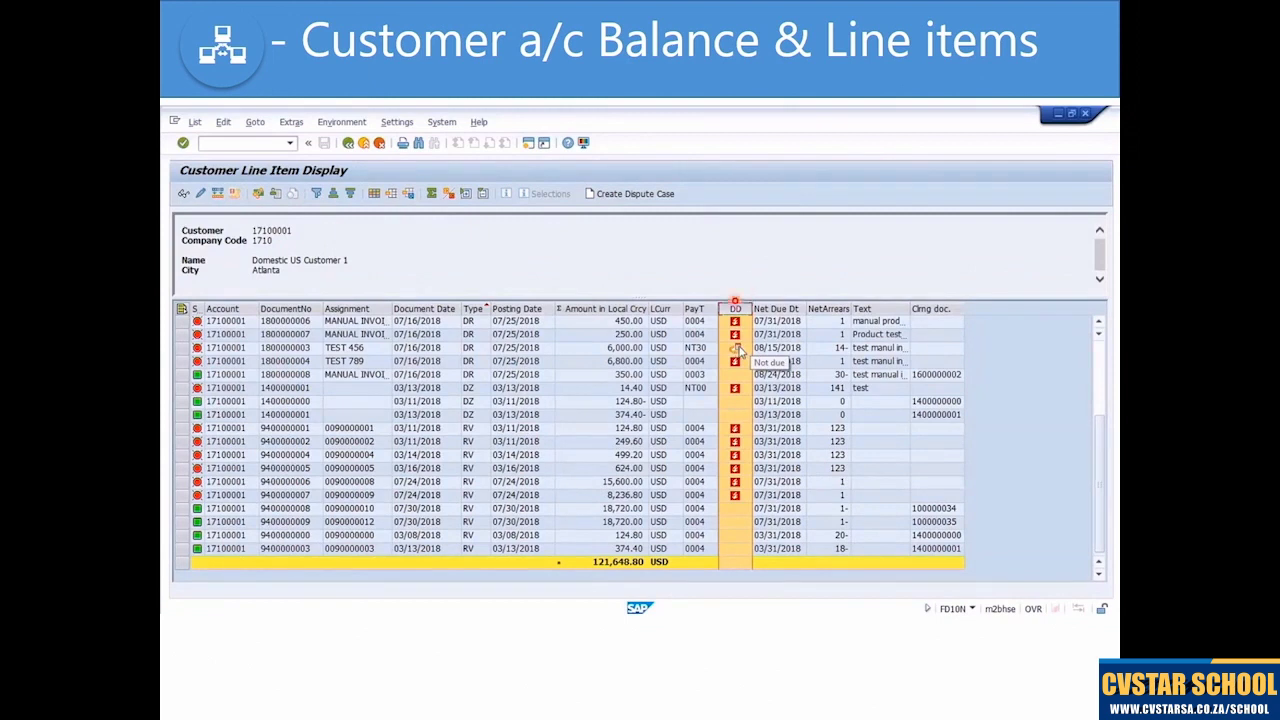
pyautogui.click(697, 308)
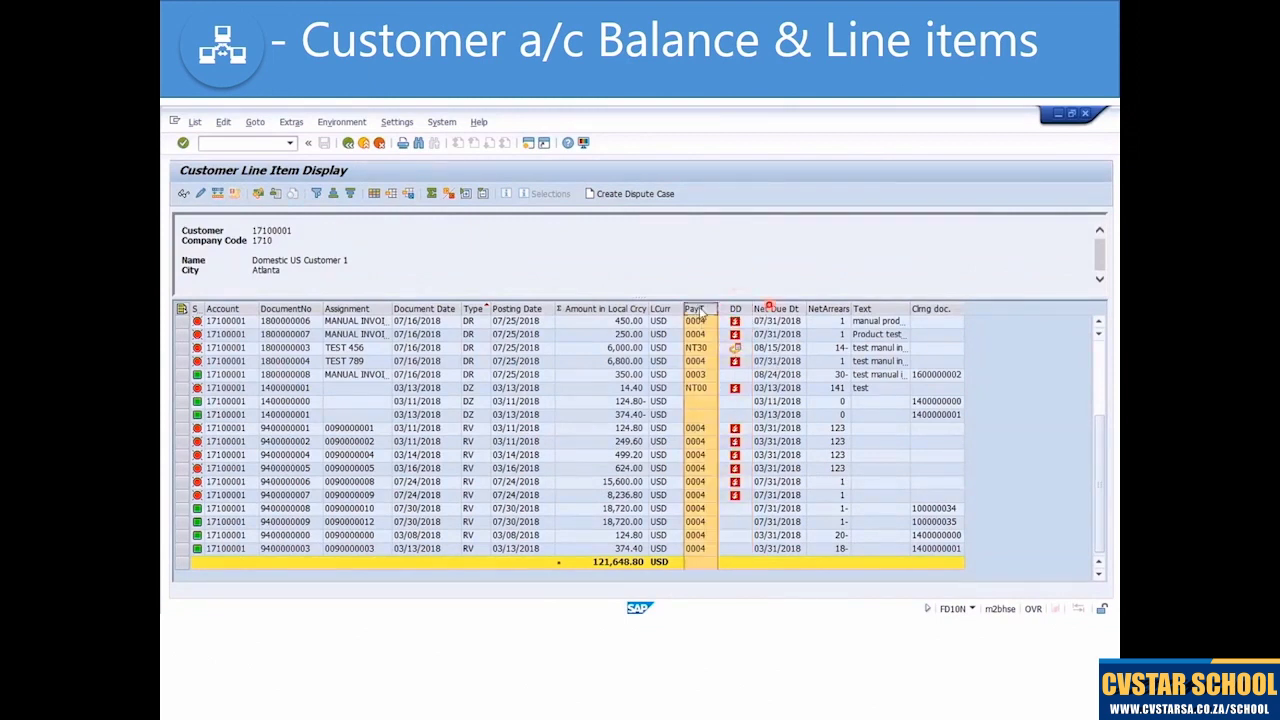
pyautogui.keyDown('ctrl'); pyautogui.click(775, 308); pyautogui.keyUp('ctrl')
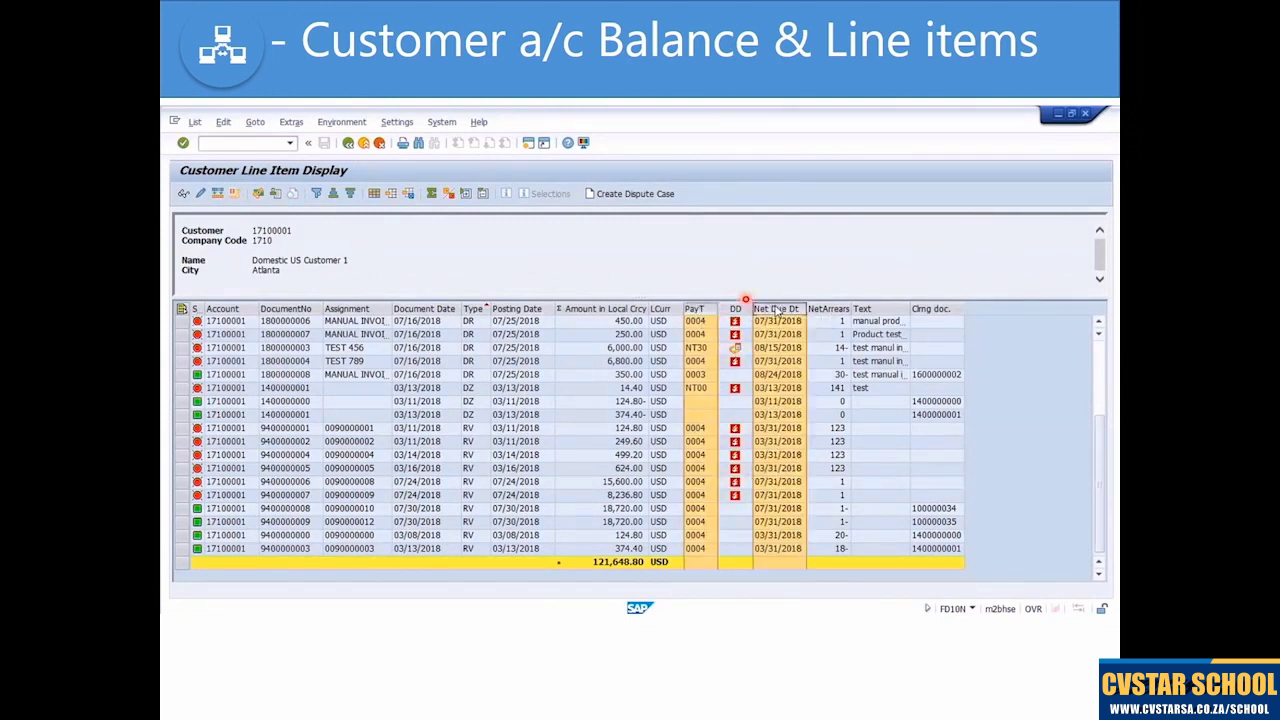
pyautogui.keyDown('ctrl'); pyautogui.click(830, 309); pyautogui.keyUp('ctrl')
pyautogui.click(841, 348)
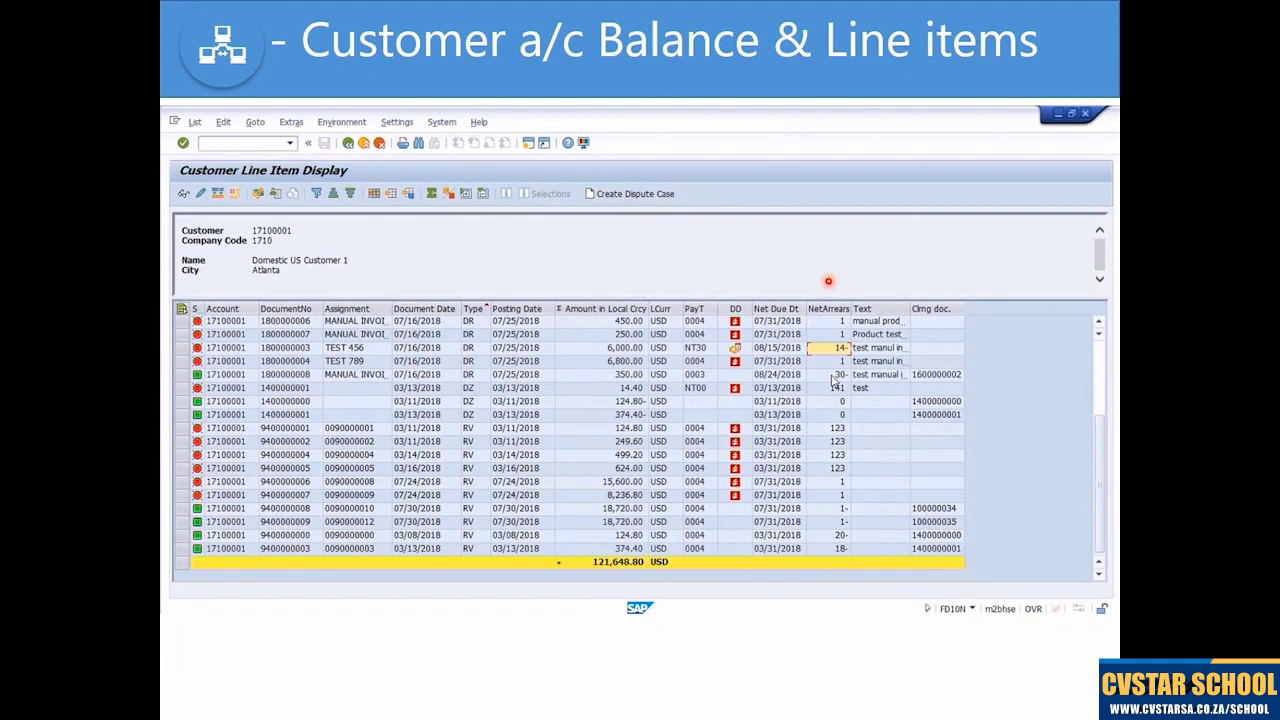
pyautogui.click(833, 392)
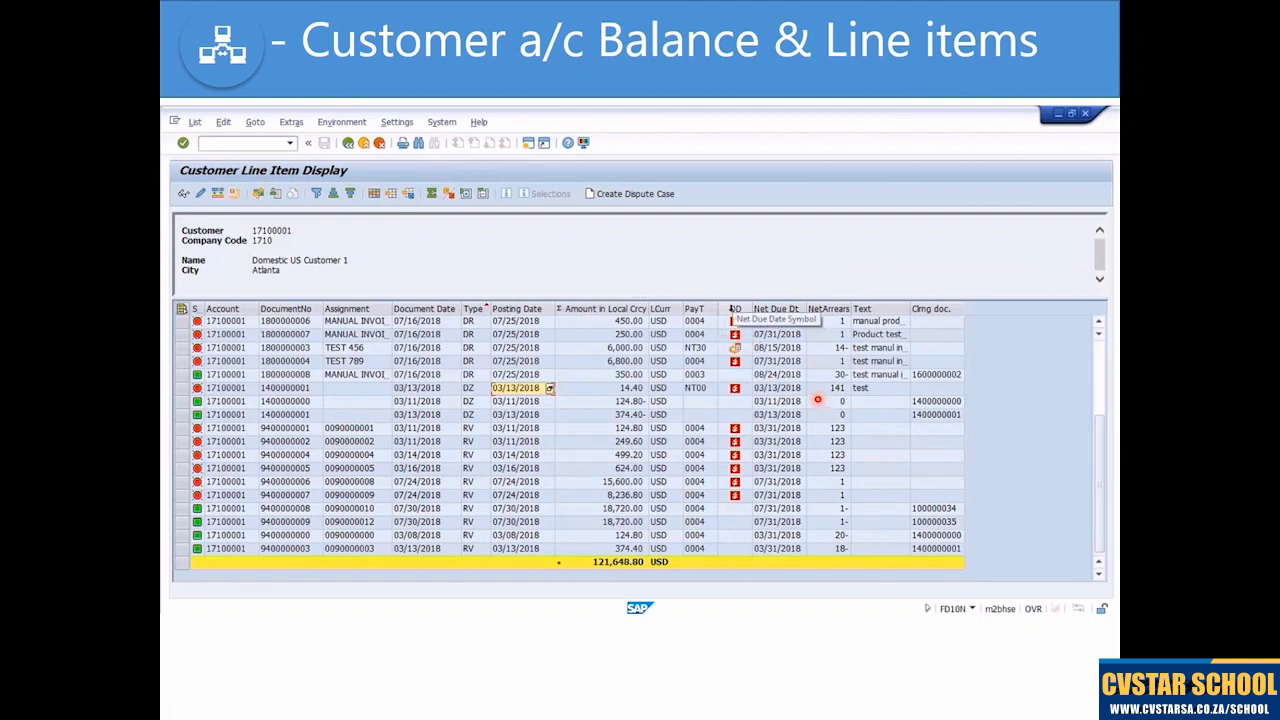
# - Filter the line items by Net Due Date Symbol to those with the red symbol
pyautogui.click(735, 308)
pyautogui.click(318, 194)
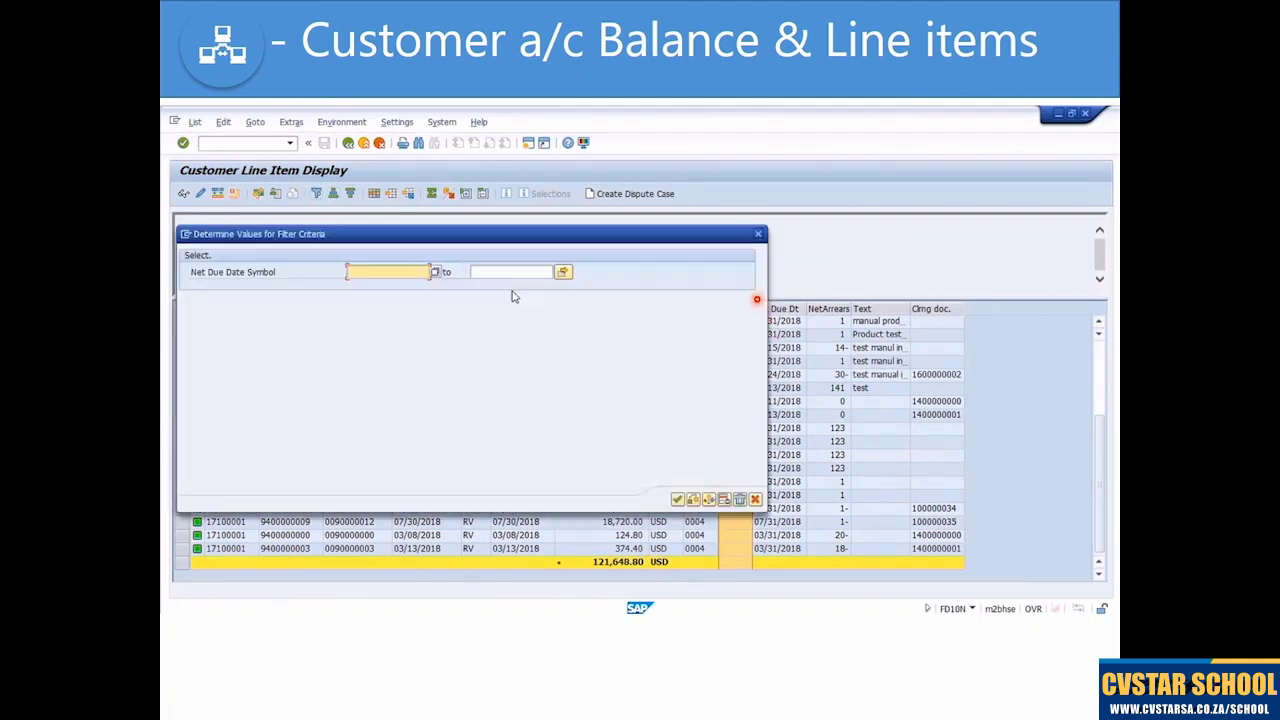
pyautogui.click(434, 272)
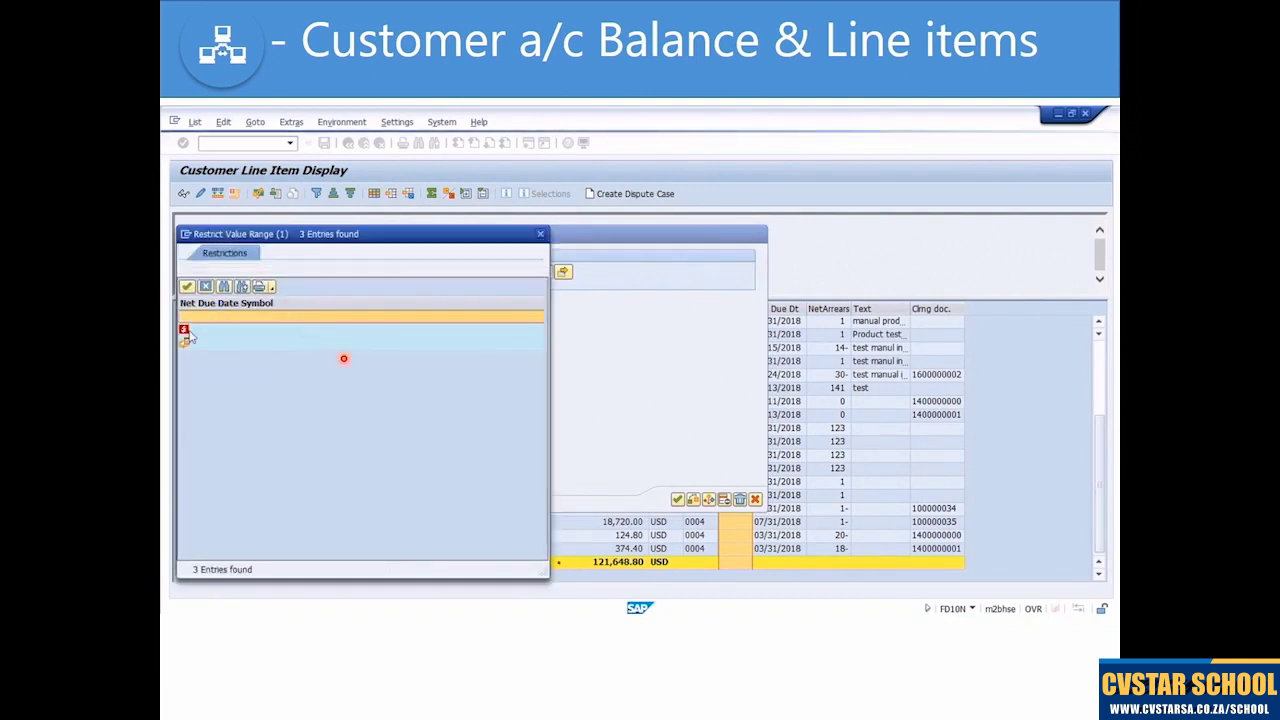
pyautogui.click(187, 337)
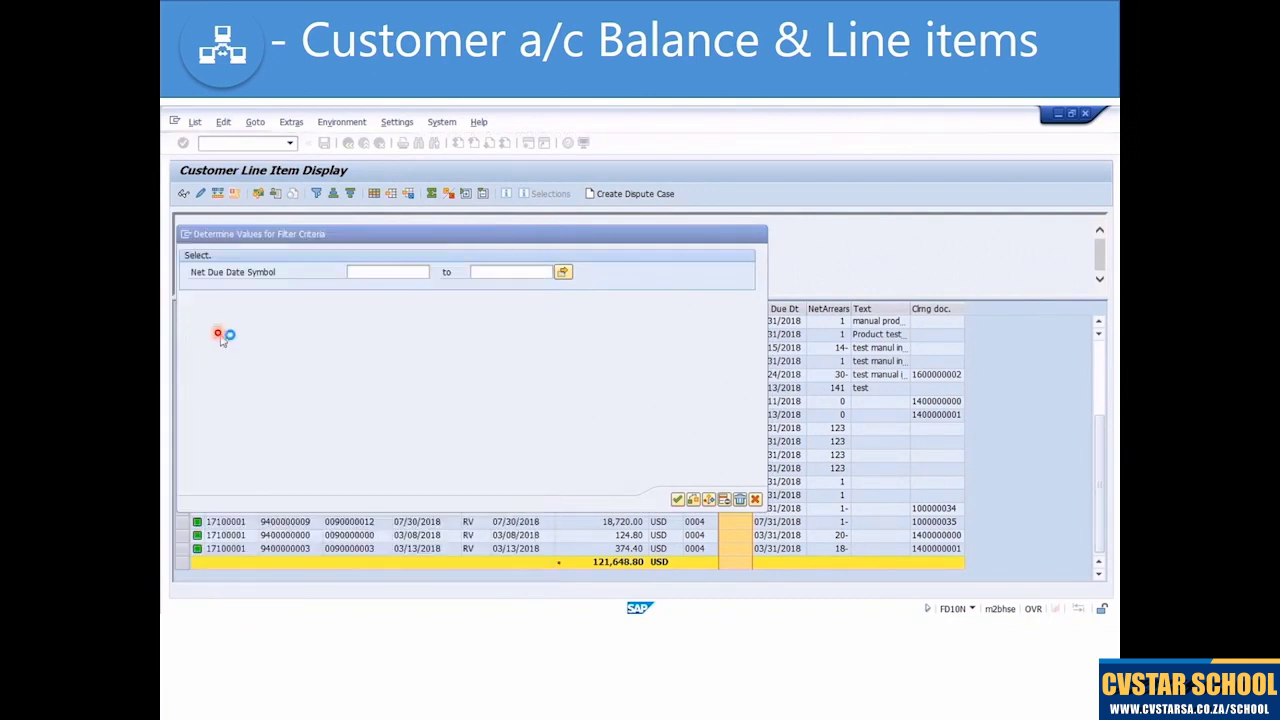
pyautogui.click(677, 498)
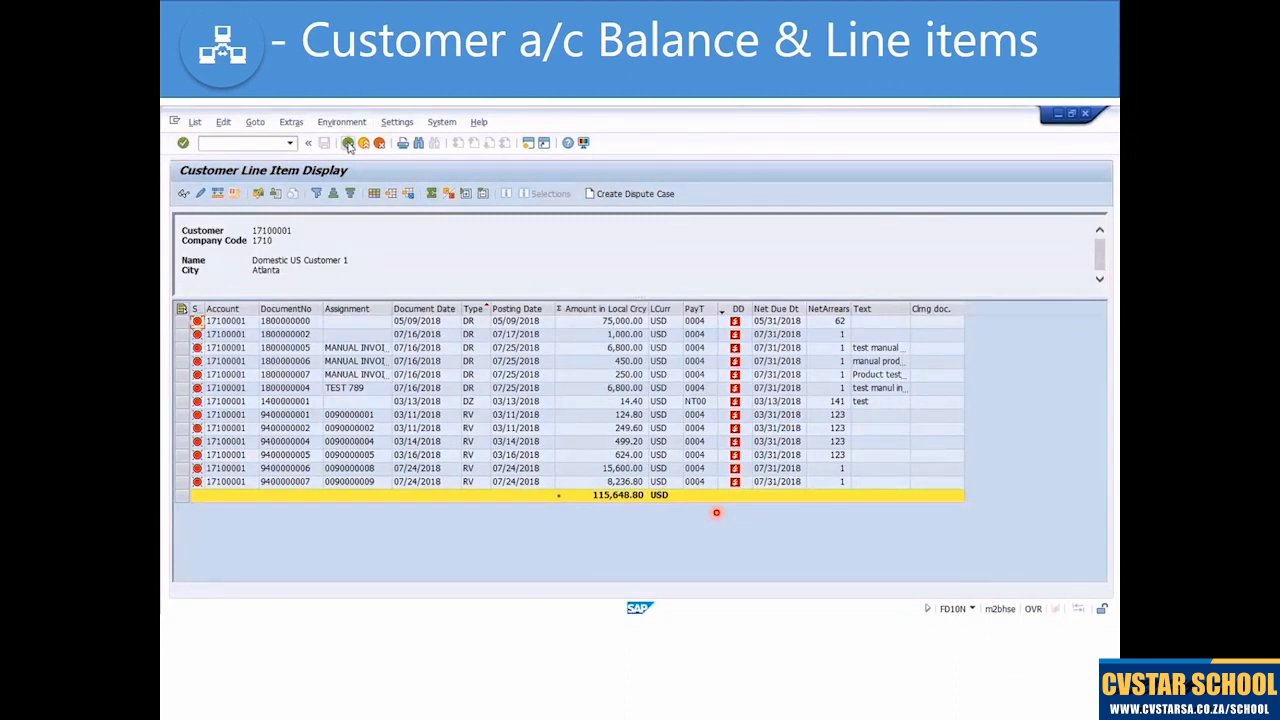
# - Leave the customer balance display and open FBL5N - Display/Change Line Items
pyautogui.click(348, 143)
pyautogui.click(348, 143)
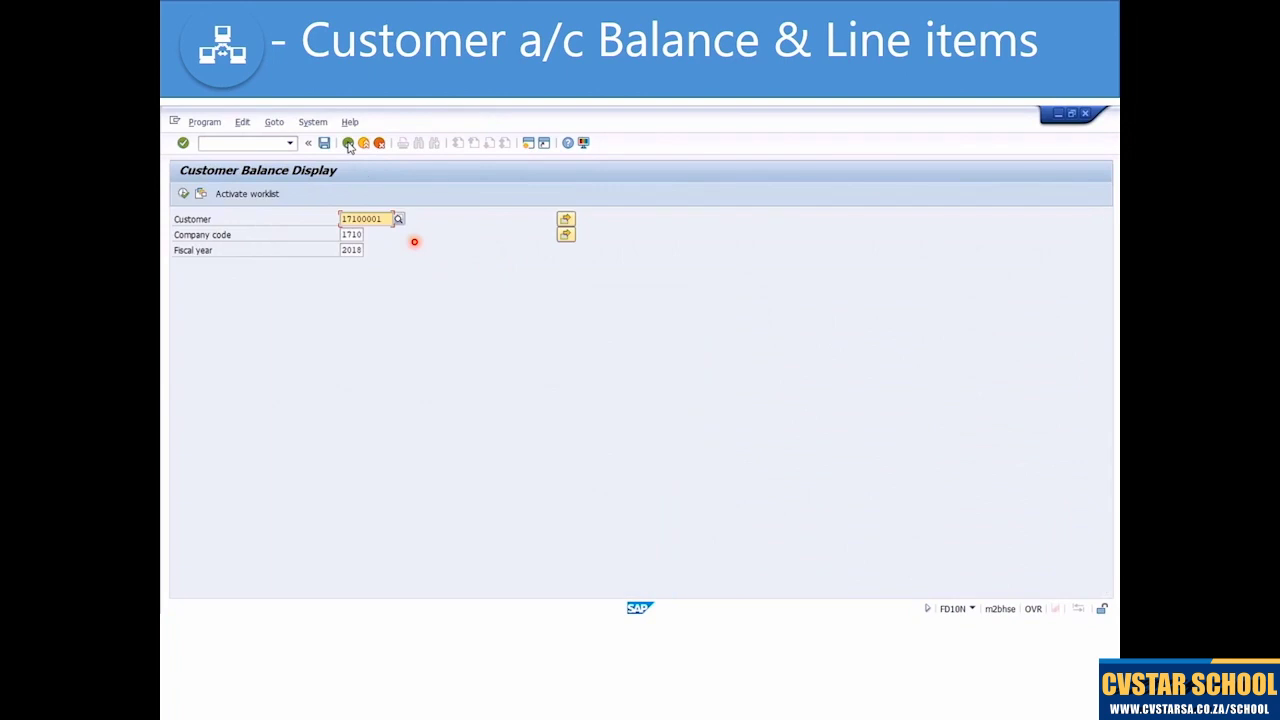
pyautogui.click(348, 143)
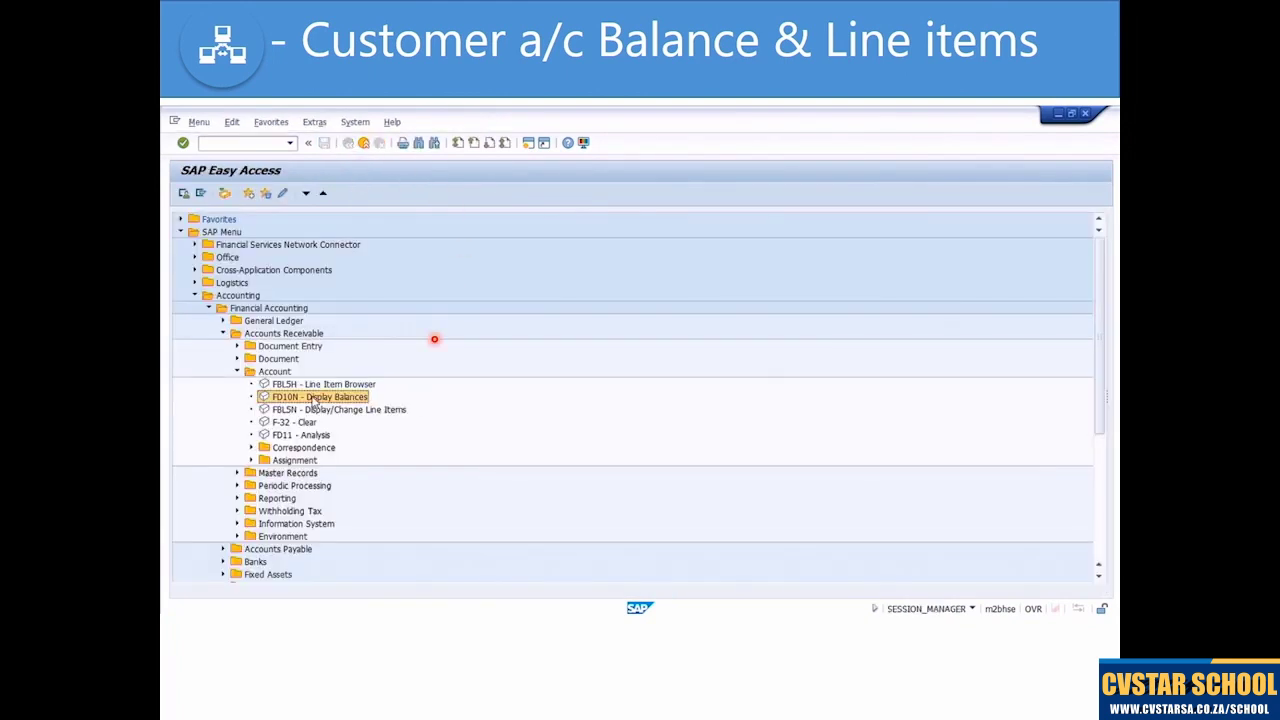
pyautogui.click(350, 410)
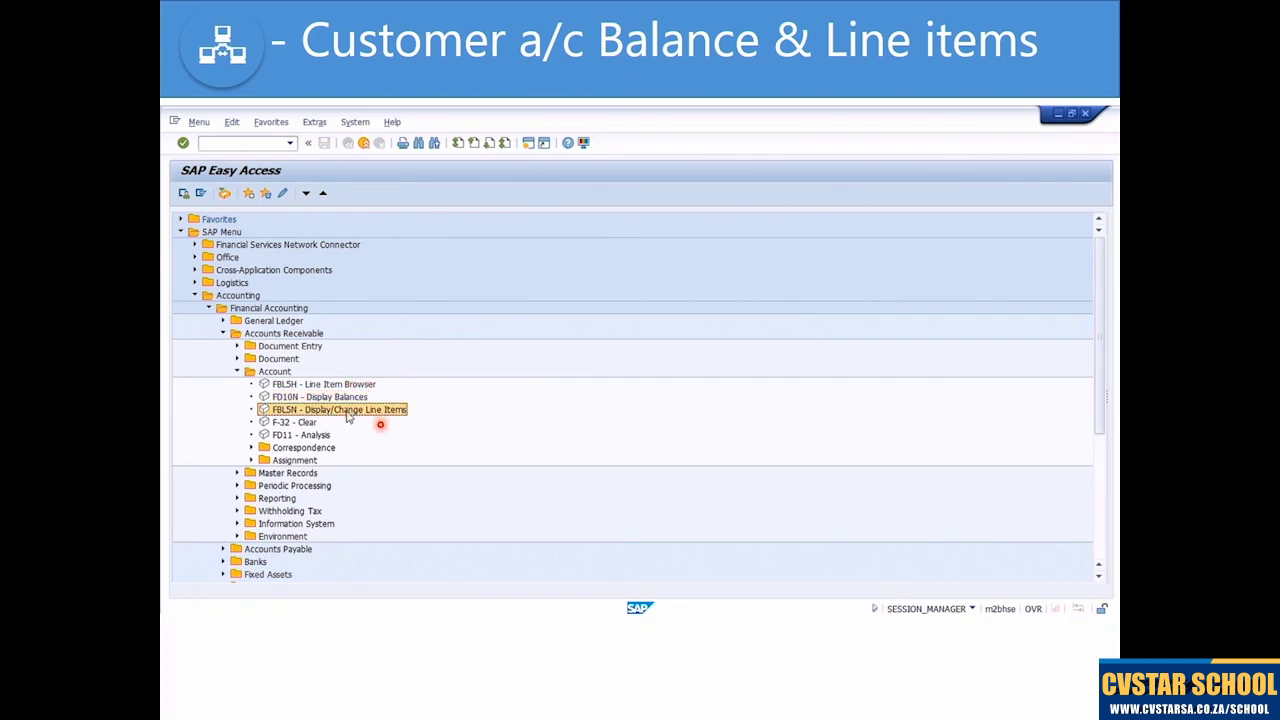
pyautogui.doubleClick(337, 411)
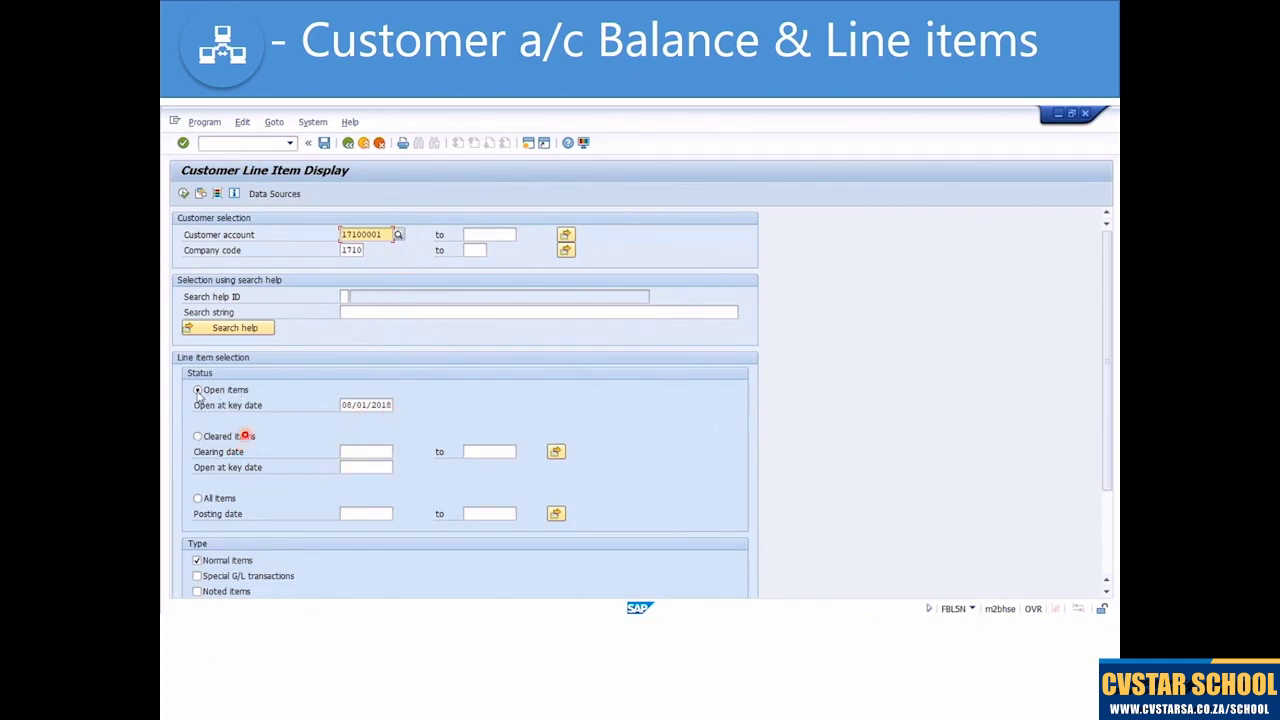
# - List the customer's open items and rerun the list for all items, comparing the open and cleared status symbols
pyautogui.click(184, 193)
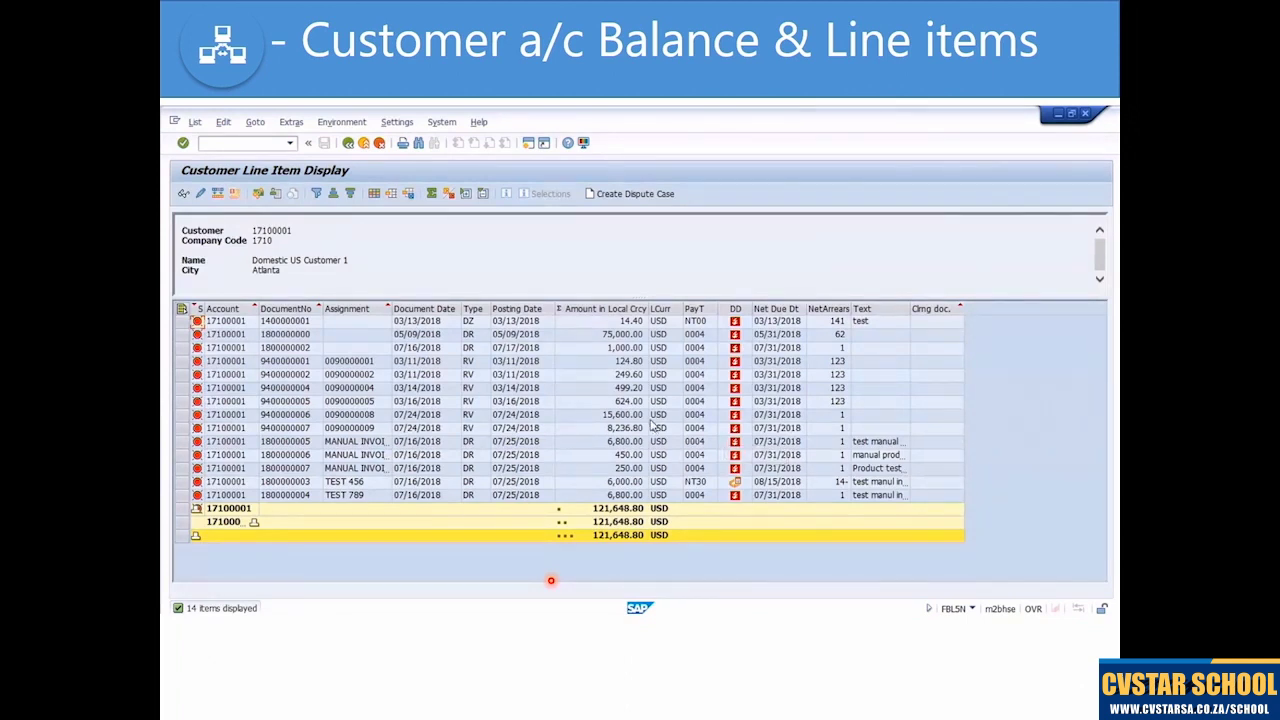
pyautogui.click(348, 143)
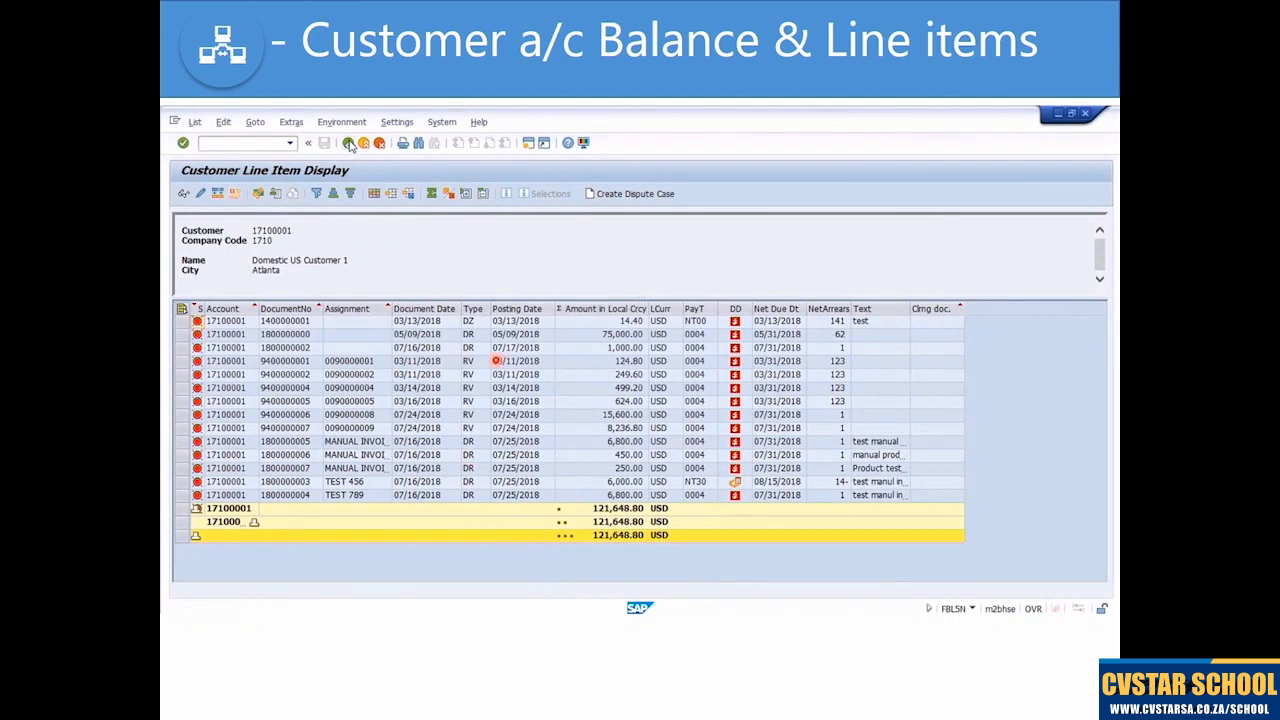
pyautogui.click(215, 498)
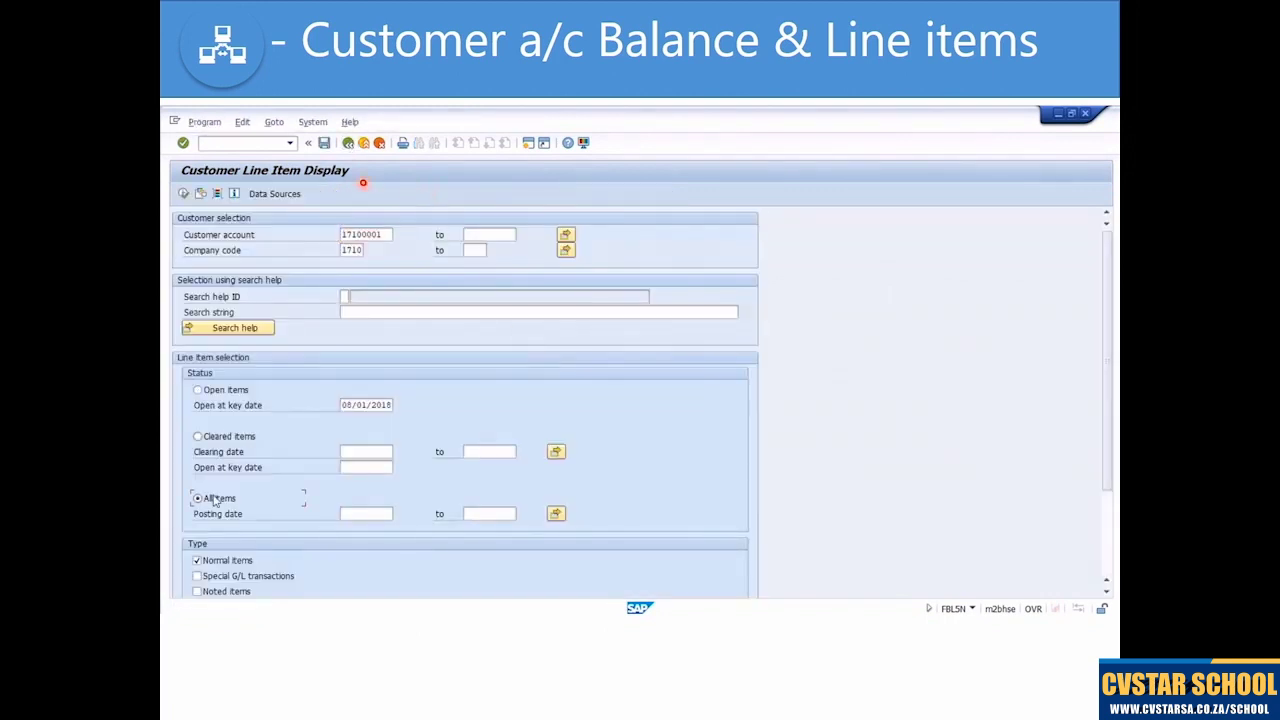
pyautogui.click(185, 194)
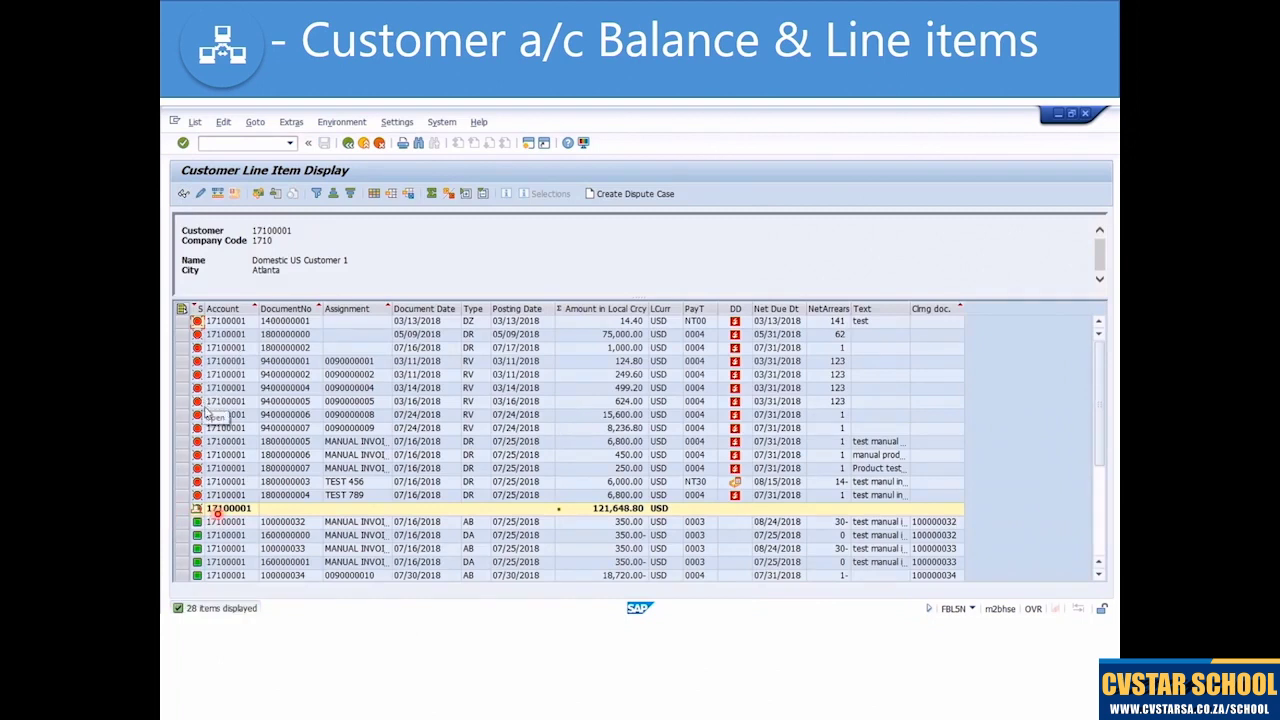
pyautogui.scroll(-4, 202, 390)
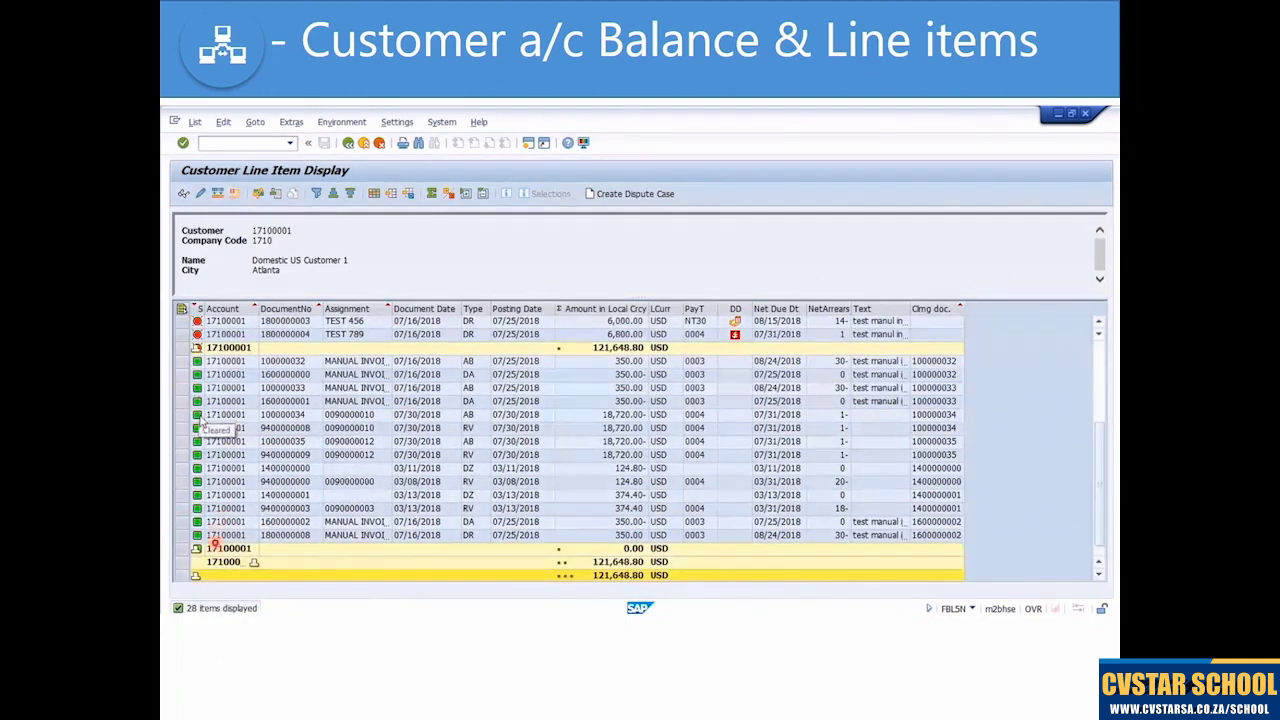
pyautogui.scroll(4, 202, 415)
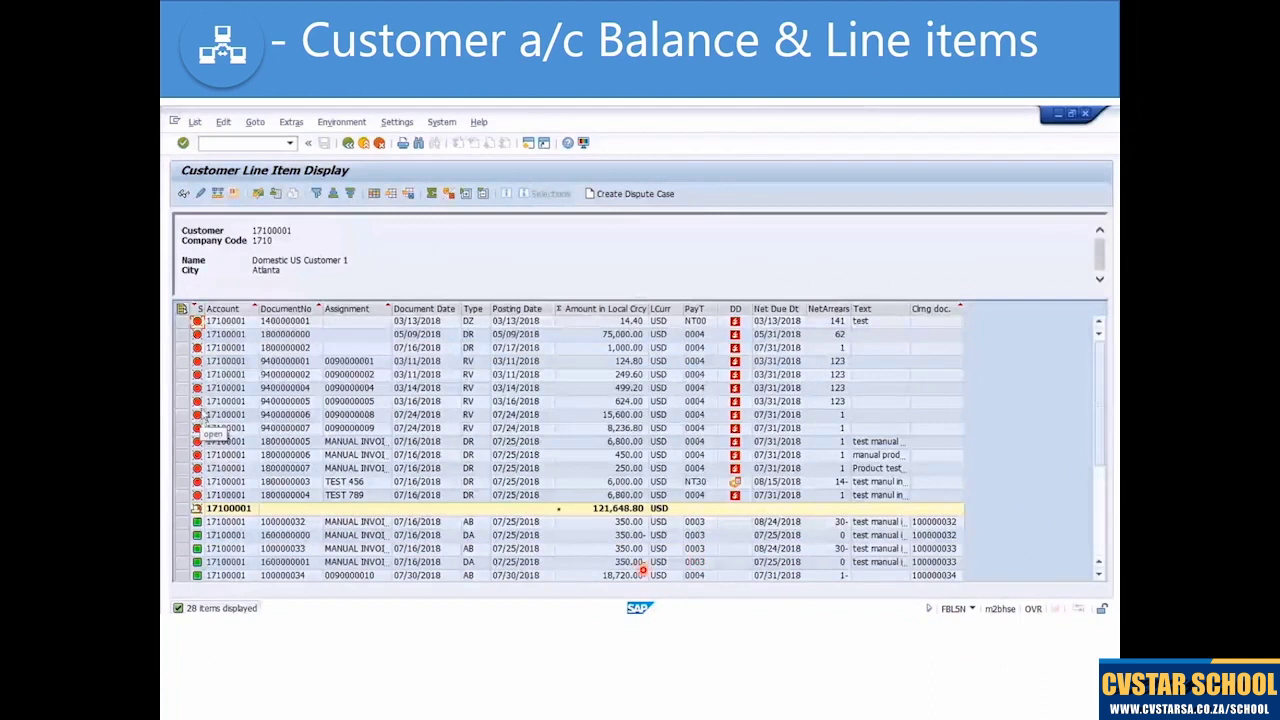
# - Remove the customer account from the selection and list all items of every customer in company code 1710, reviewing each account
pyautogui.click(348, 143)
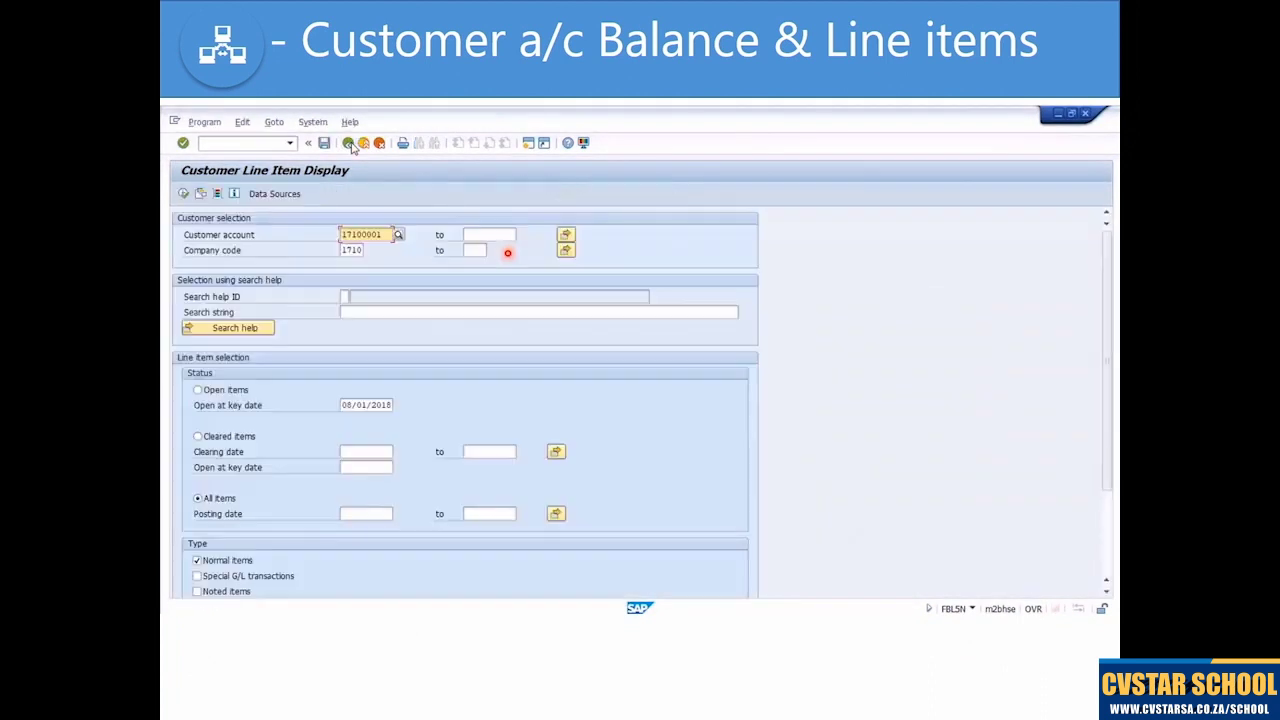
pyautogui.moveTo(387, 235); pyautogui.dragTo(330, 231)
pyautogui.press('Delete')
pyautogui.click(364, 250)
pyautogui.click(183, 193)
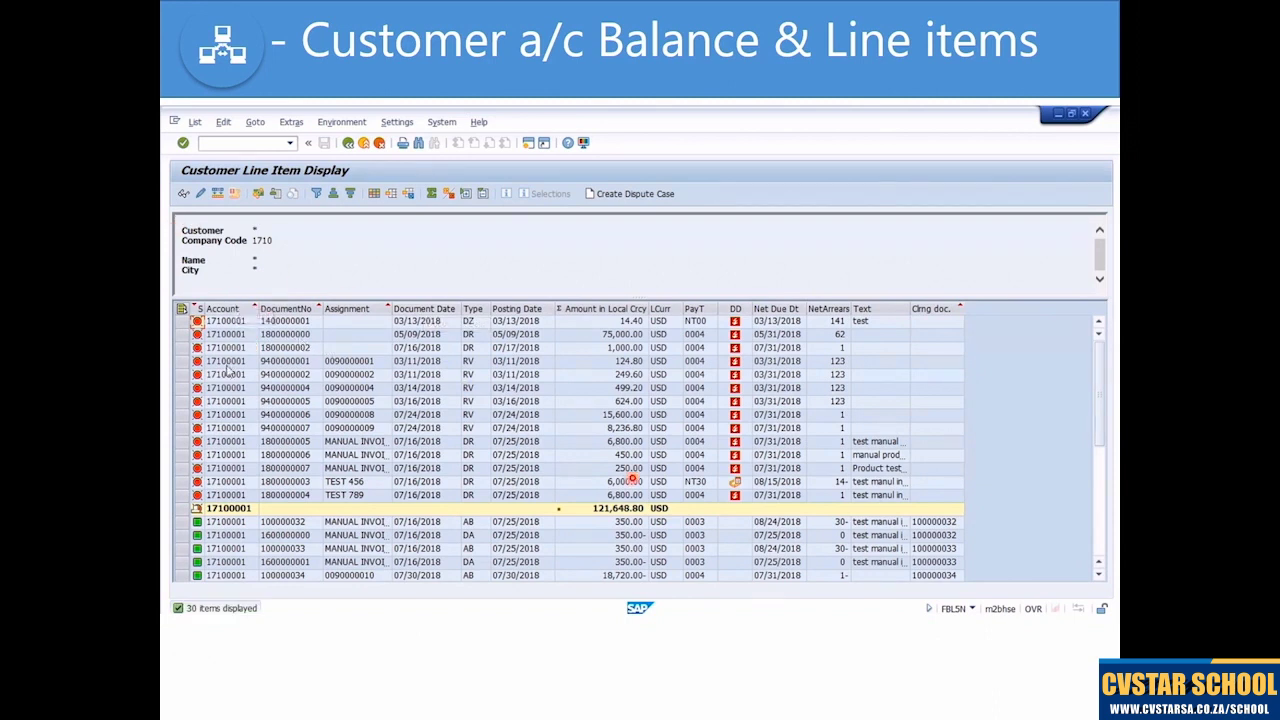
pyautogui.scroll(-6, 228, 374)
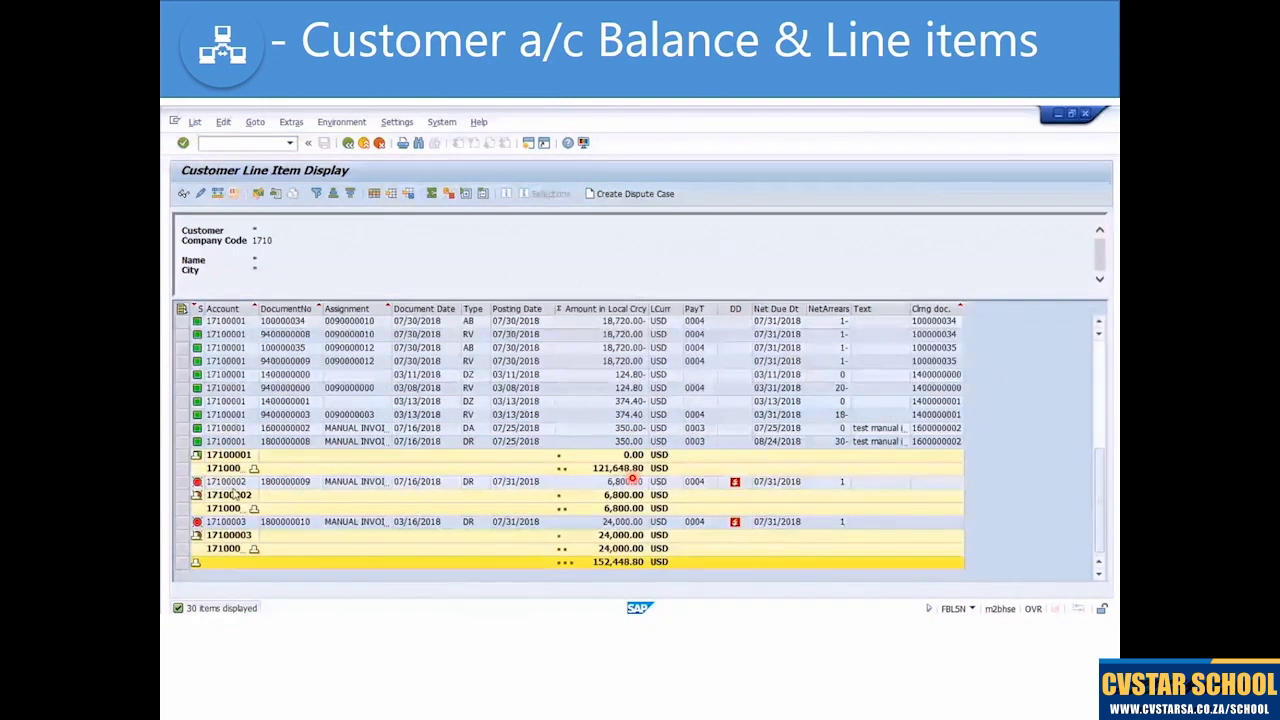
pyautogui.scroll(6, 232, 541)
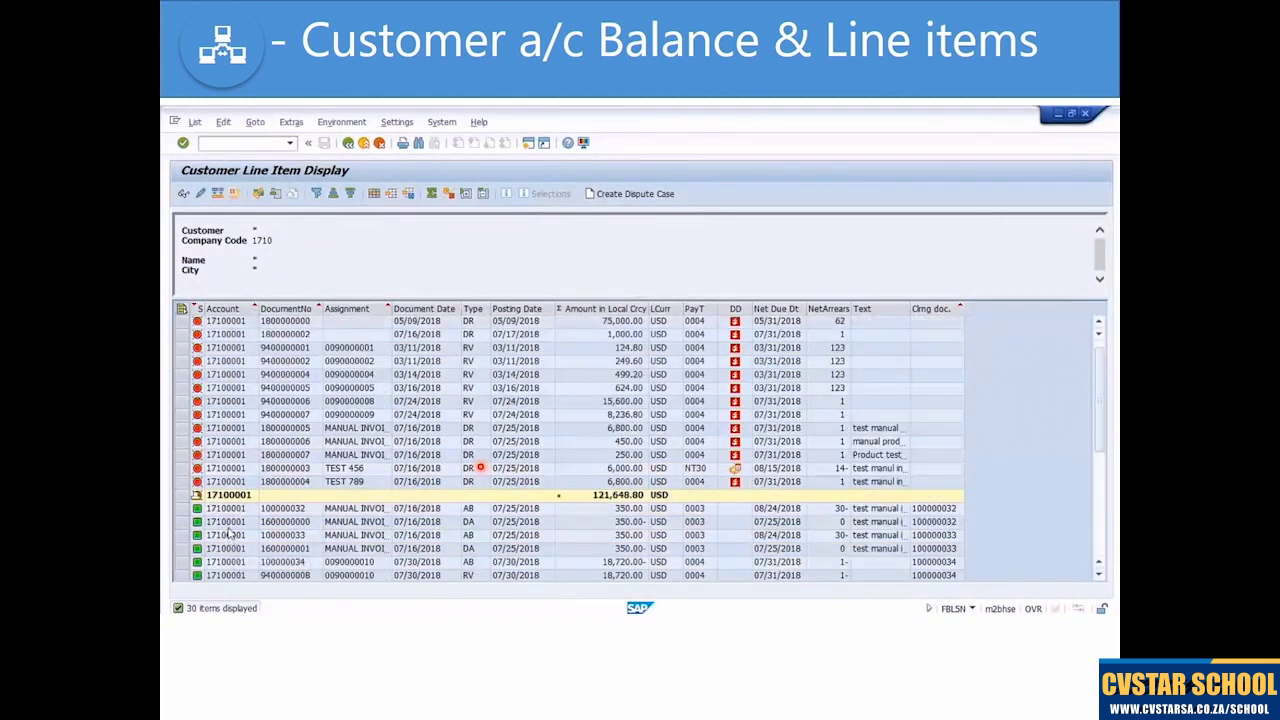
pyautogui.scroll(-5, 229, 536)
pyautogui.scroll(3, 230, 524)
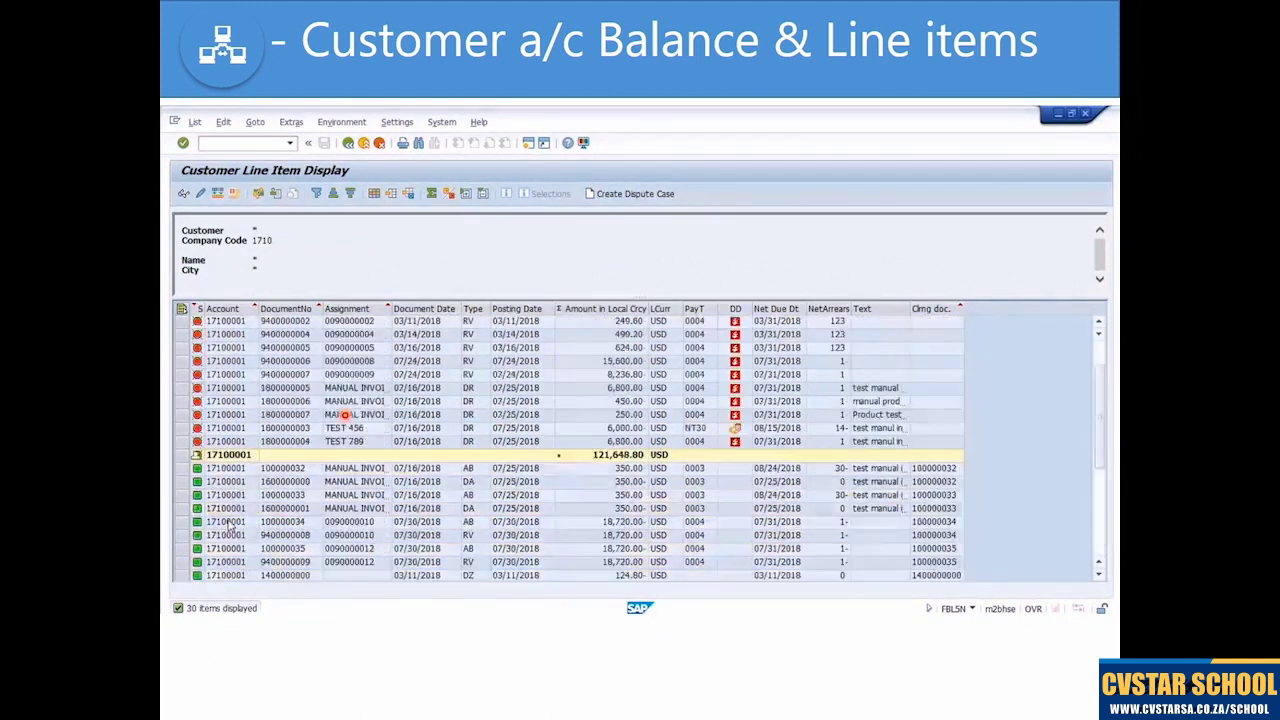
pyautogui.scroll(4, 230, 520)
# - Leave the line item display for SAP Easy Access and select FBL5N - Display/Change Line Items
pyautogui.click(347, 143)
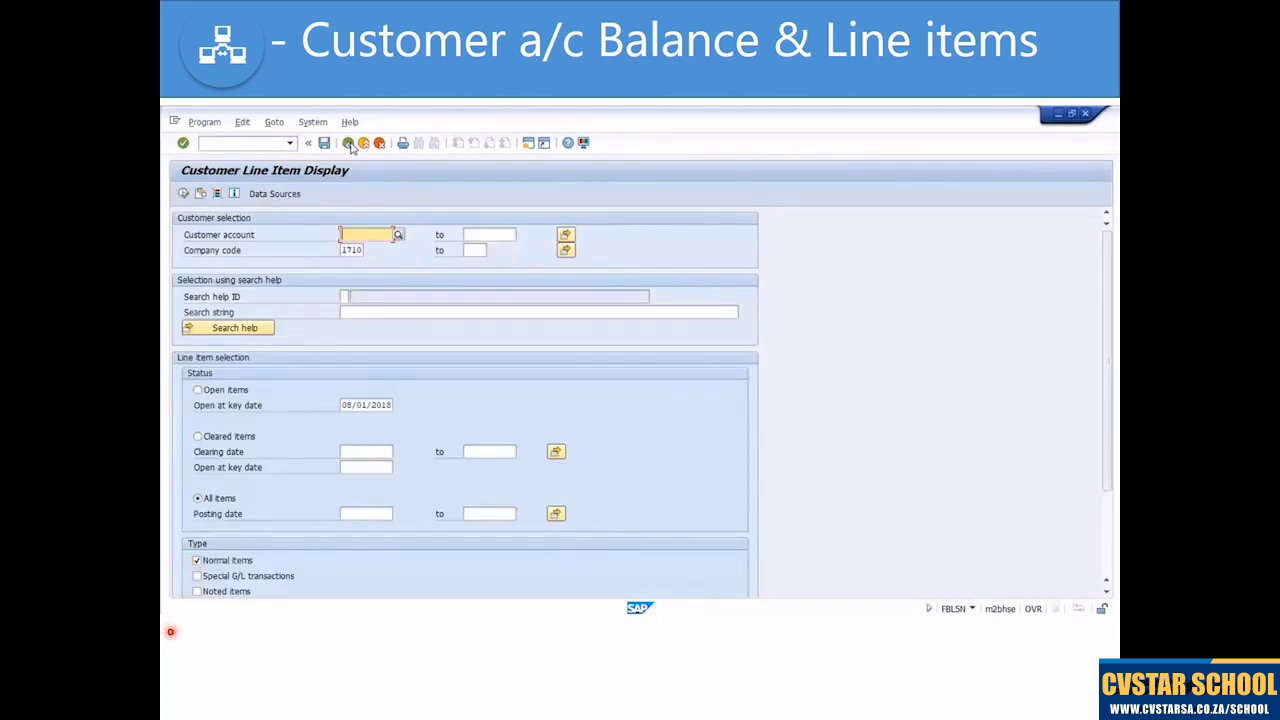
pyautogui.press('F3')
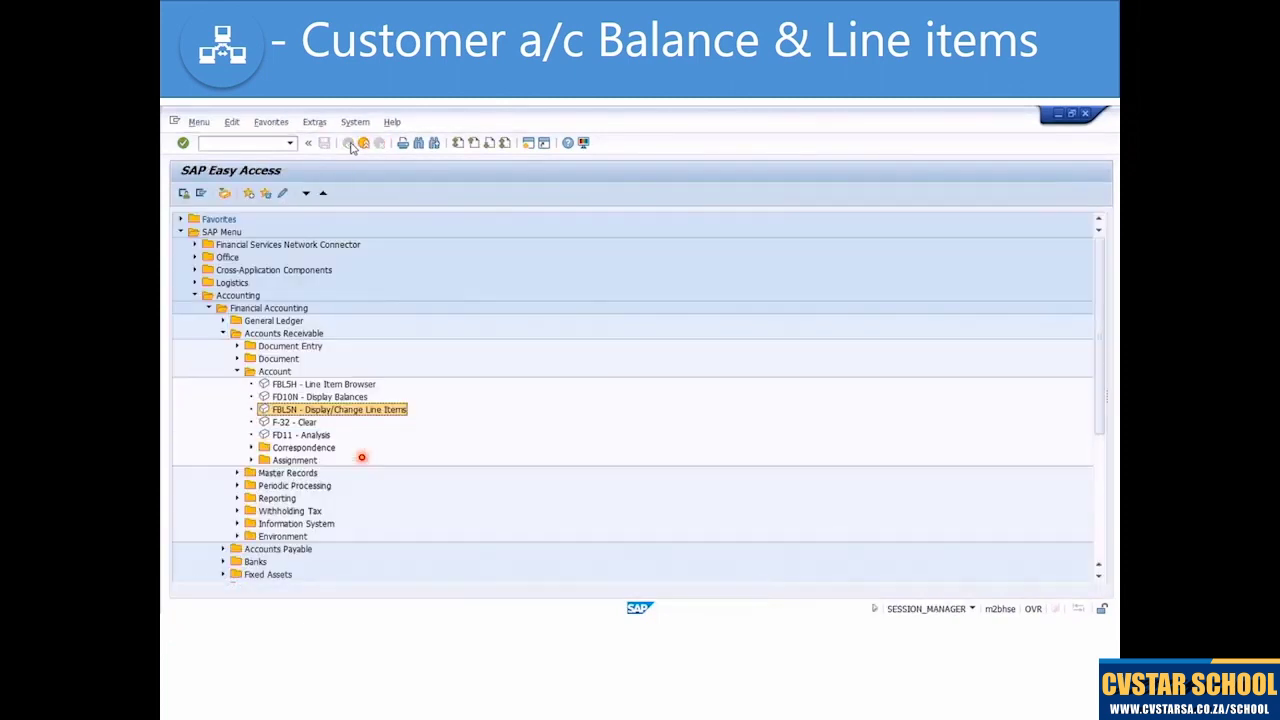
pyautogui.click(283, 400)
pyautogui.click(283, 411)
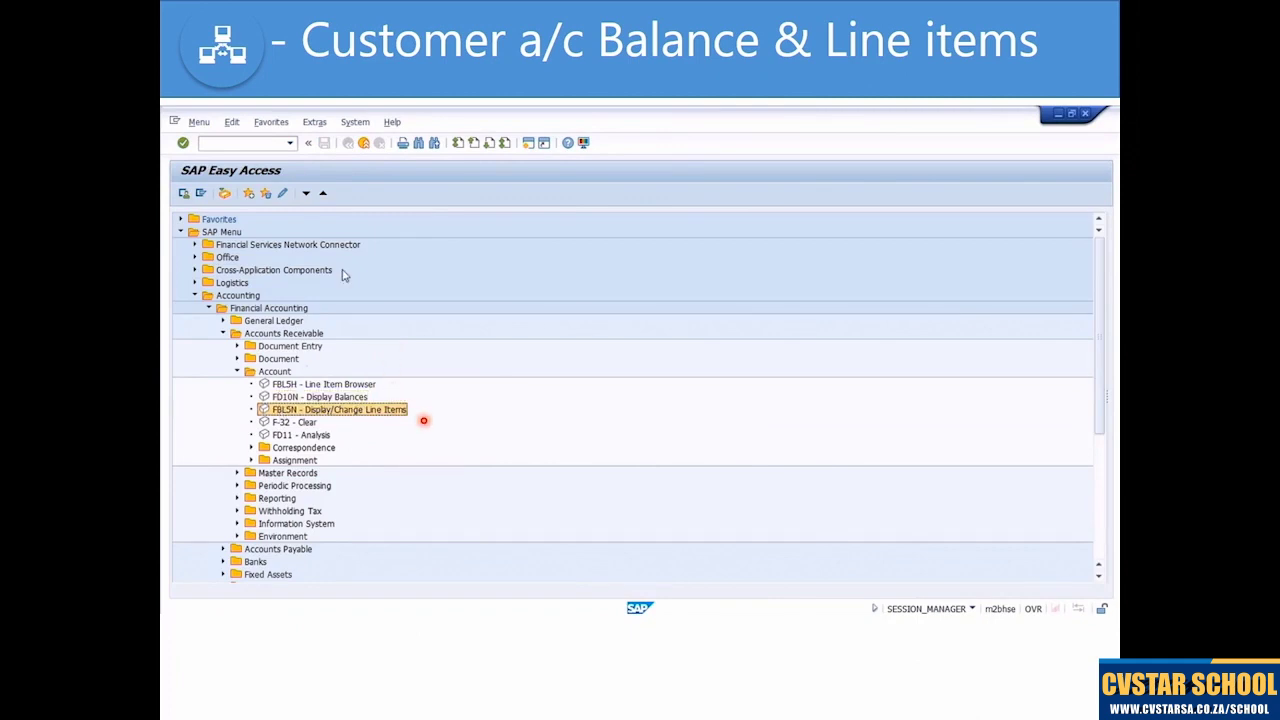
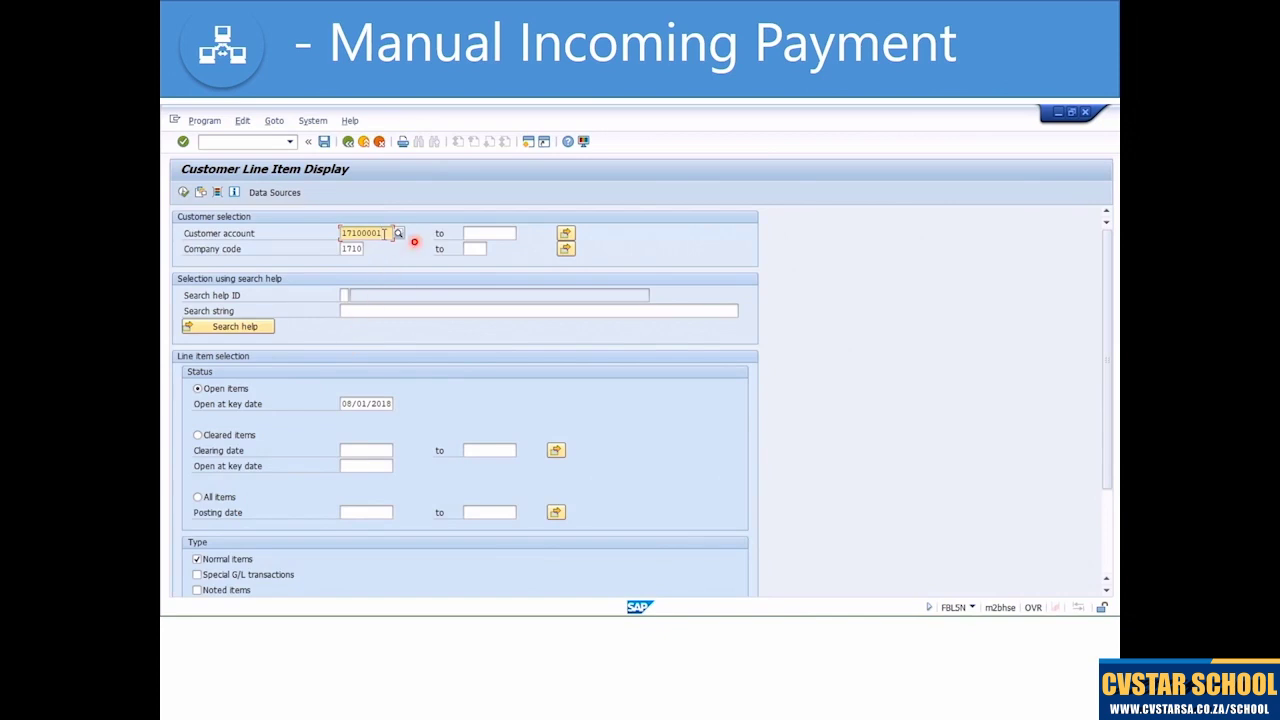
# - List the customer's open items at key date 08/01/2018 and select the 124.80 USD RV item
pyautogui.click(205, 392)
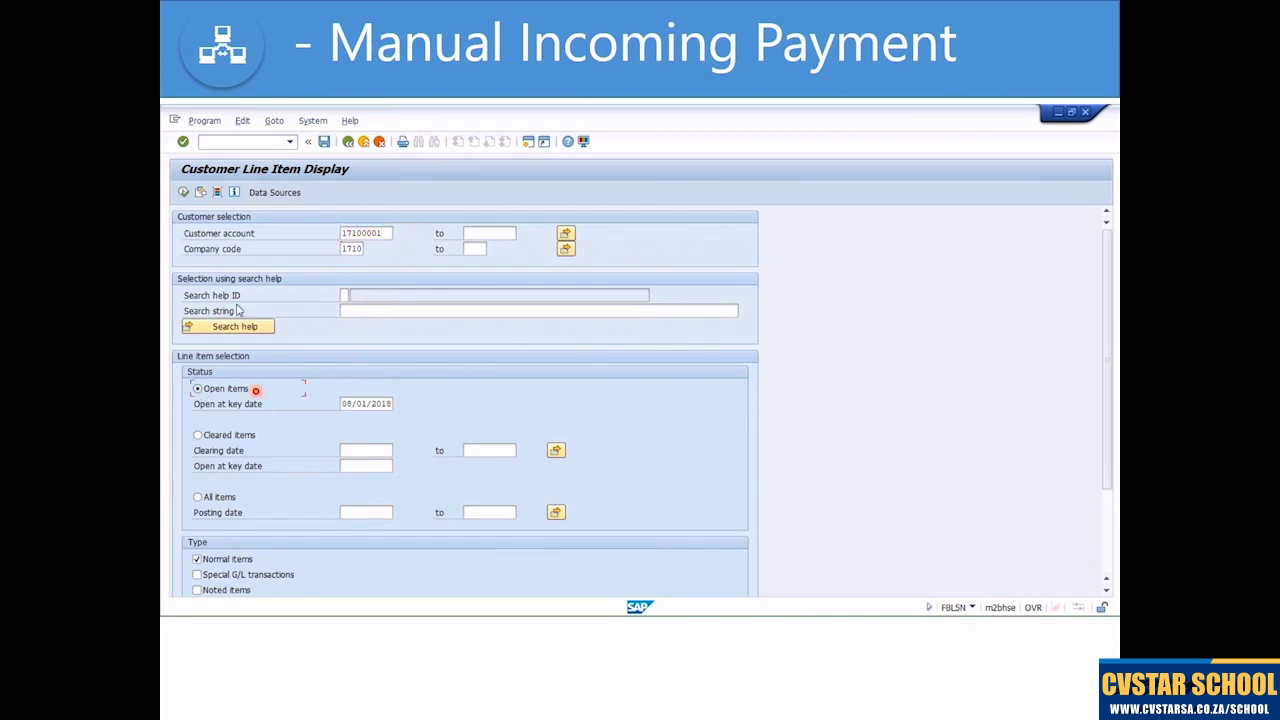
pyautogui.click(184, 192)
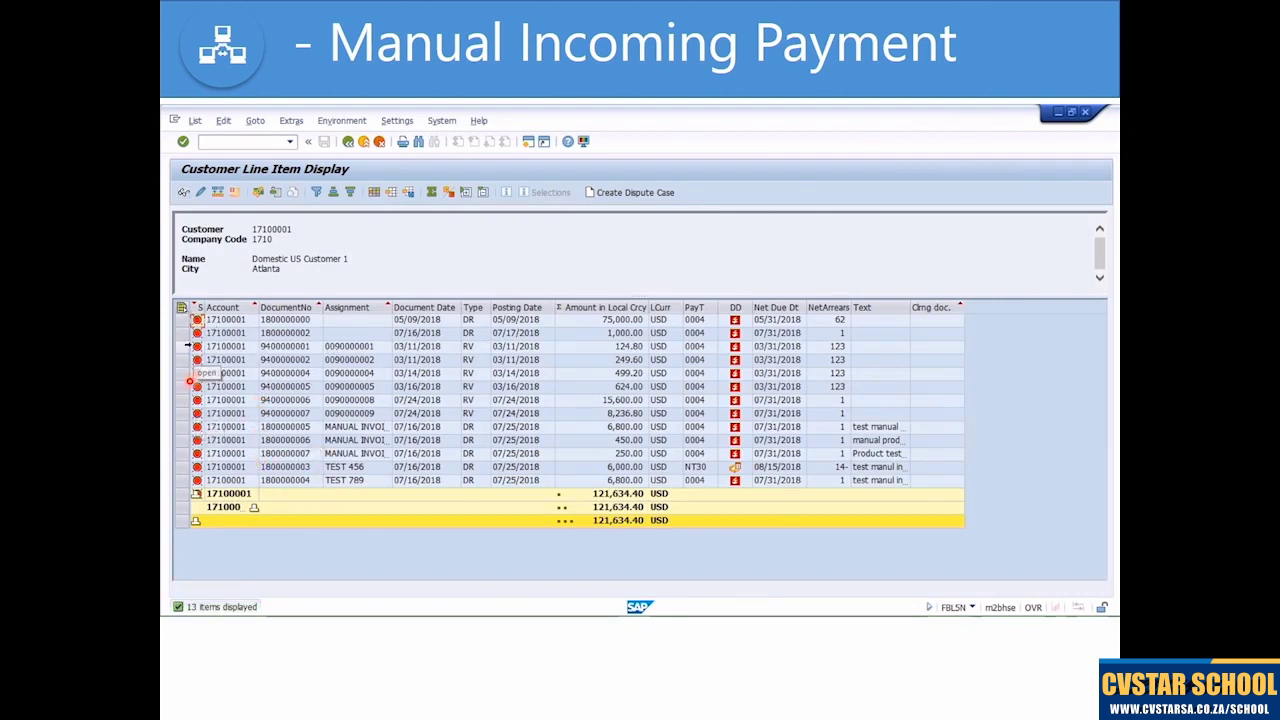
pyautogui.click(181, 346)
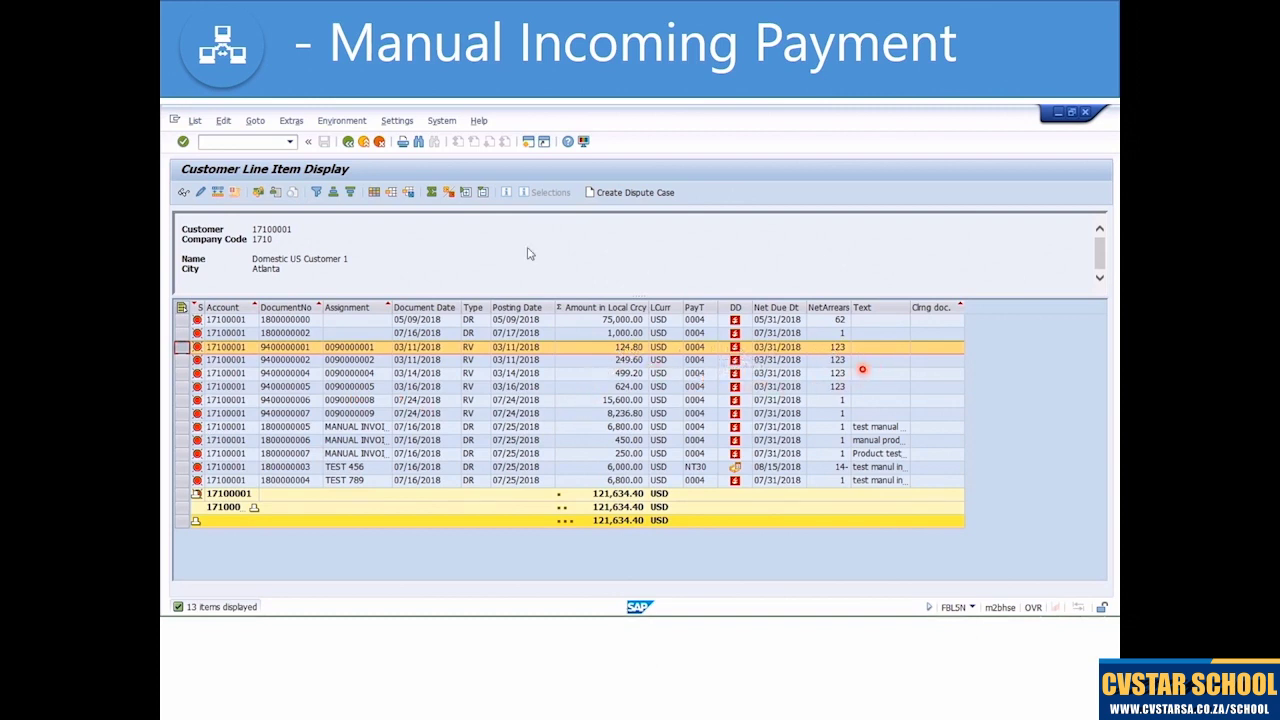
# - Open a new session and start F-28 - Incoming Payments from the Accounts Receivable document entry transactions
pyautogui.click(528, 142)
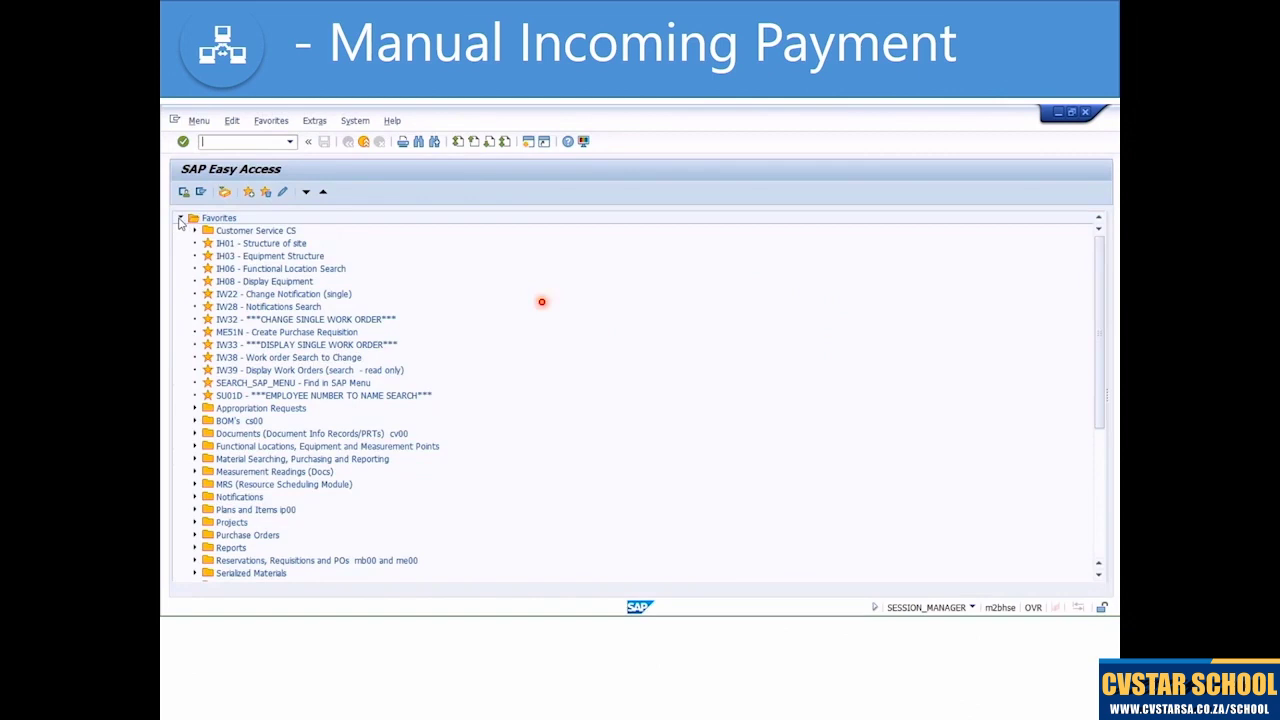
pyautogui.click(181, 219)
pyautogui.click(194, 294)
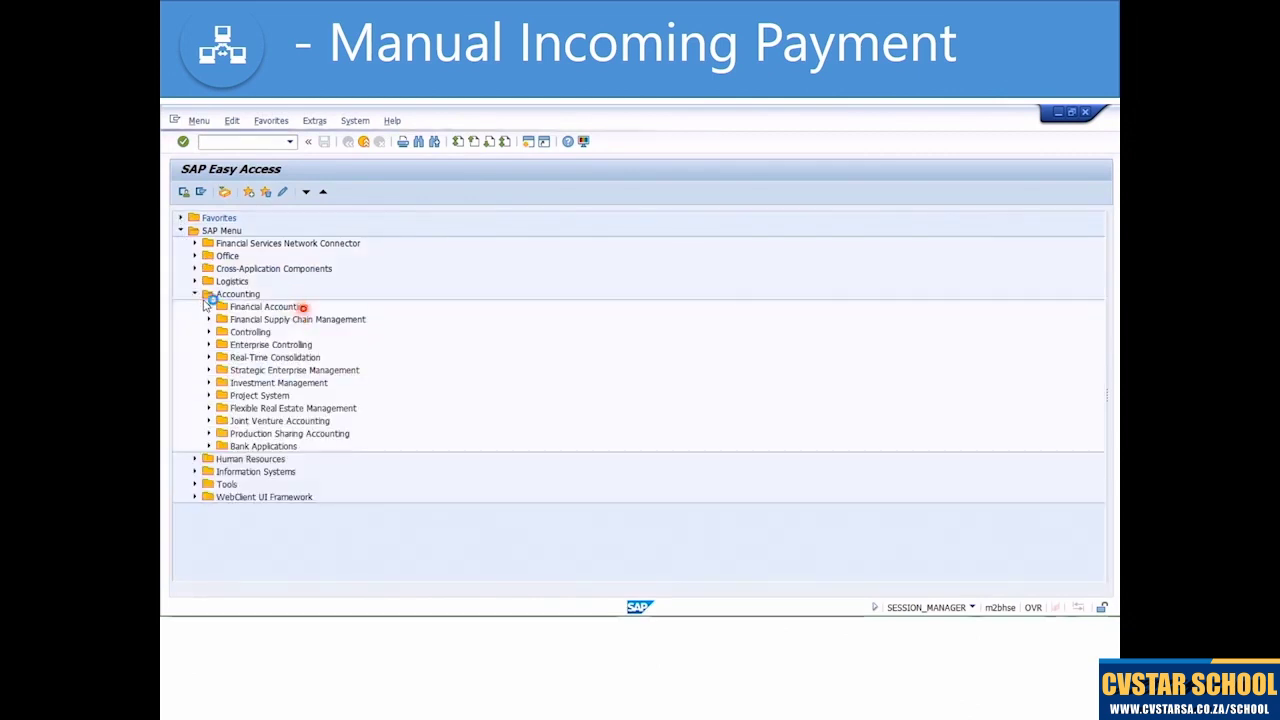
pyautogui.click(209, 307)
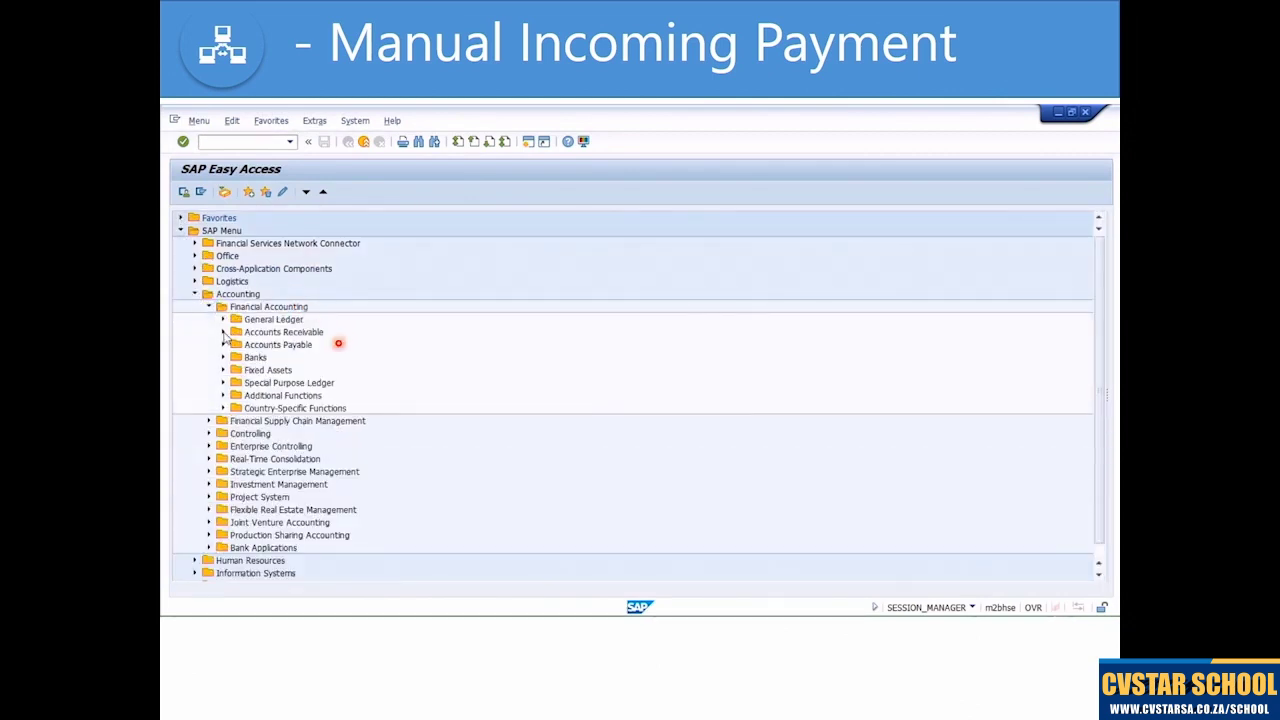
pyautogui.click(224, 333)
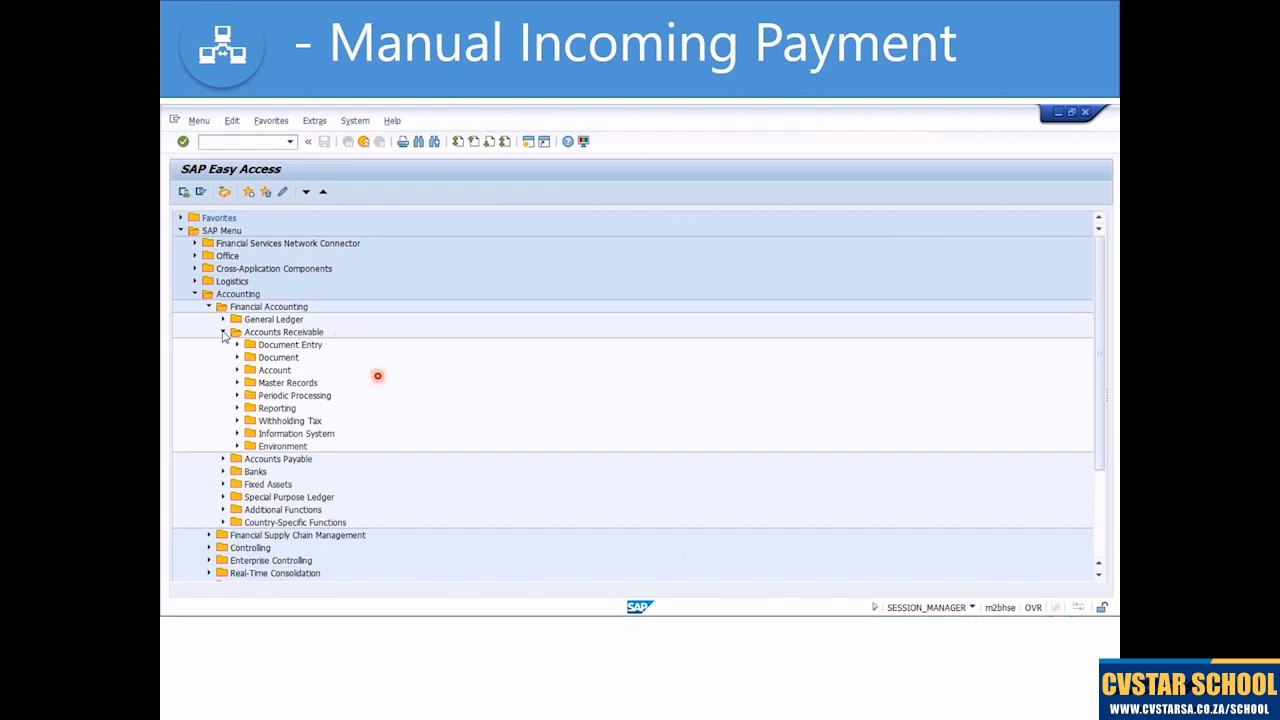
pyautogui.click(237, 345)
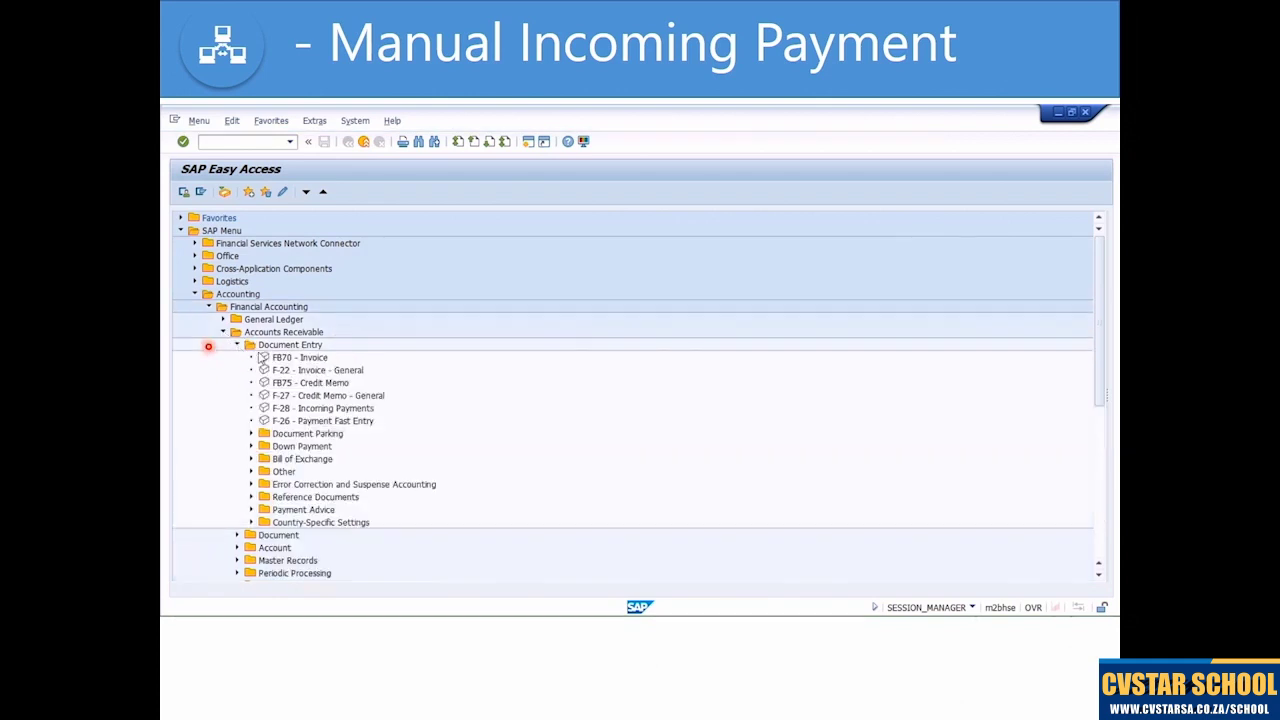
pyautogui.click(290, 408)
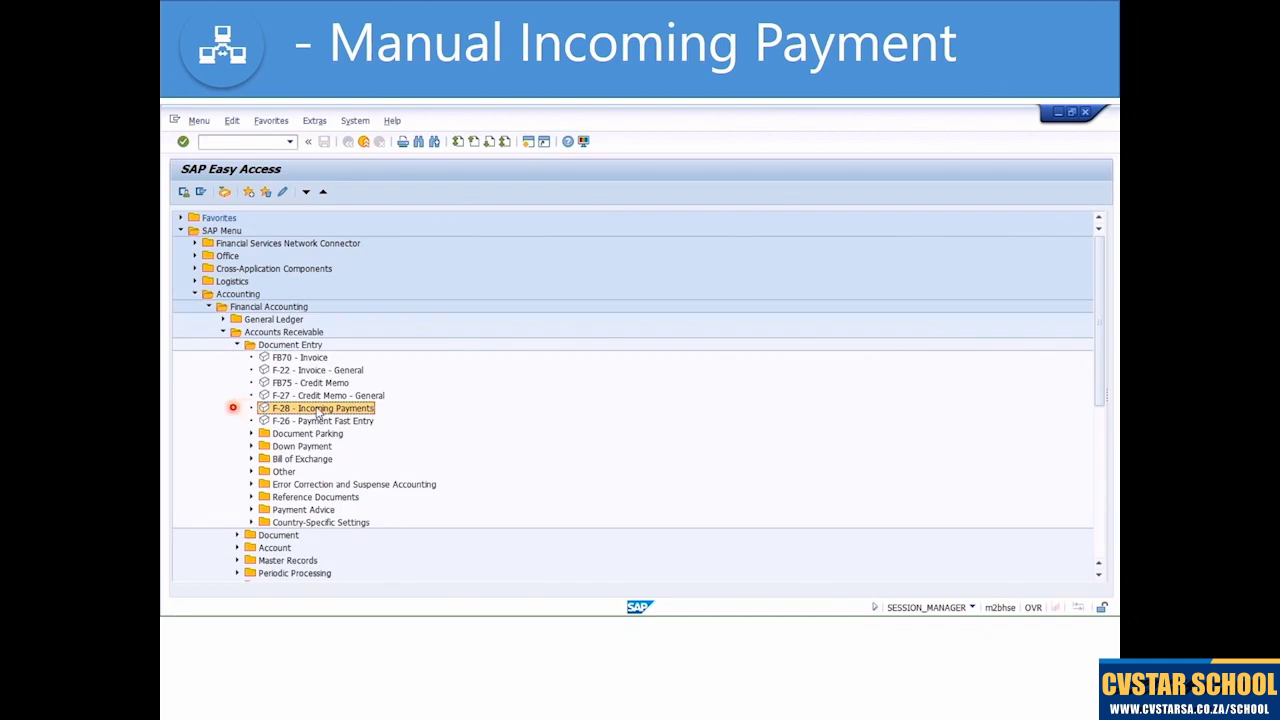
pyautogui.doubleClick(318, 409)
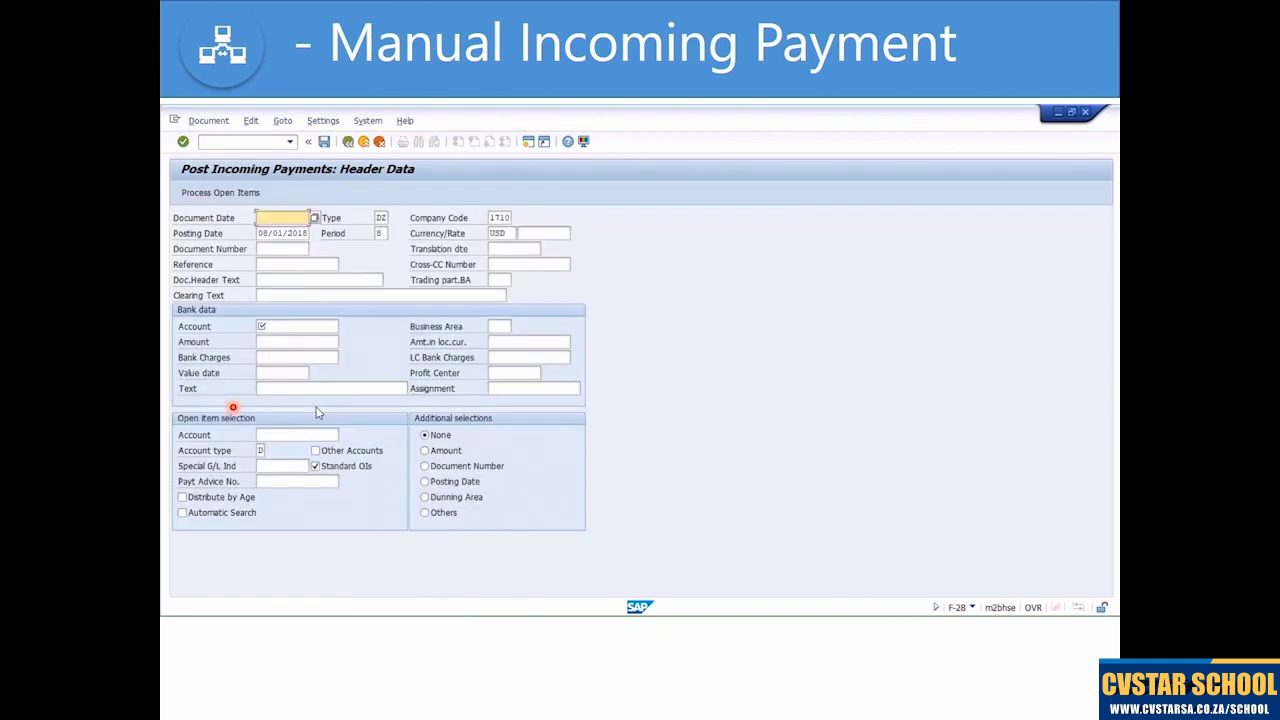
# - Enter document date 08/01/2018, reference 5436 and header text "cash receipt #4235", checking posting date, currency USD and company code 1710
pyautogui.click(290, 218)
pyautogui.click(285, 233)
pyautogui.click(281, 234)
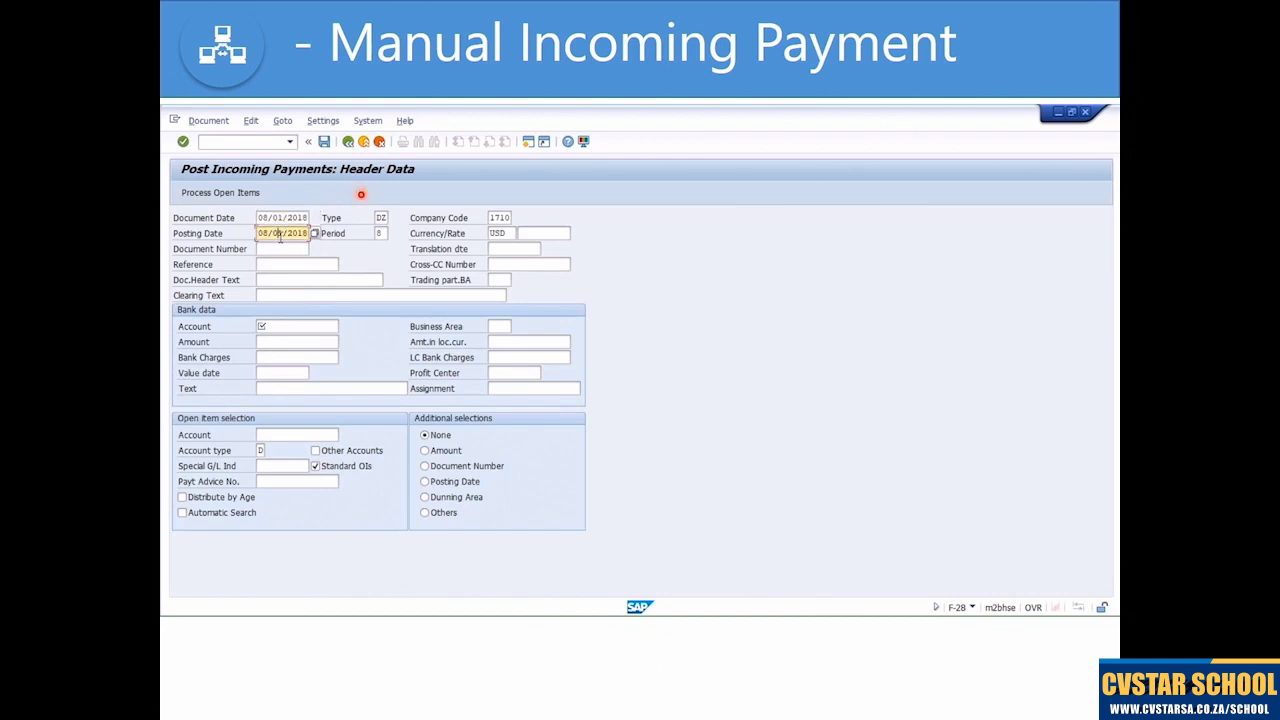
pyautogui.click(277, 266)
pyautogui.write('5436')
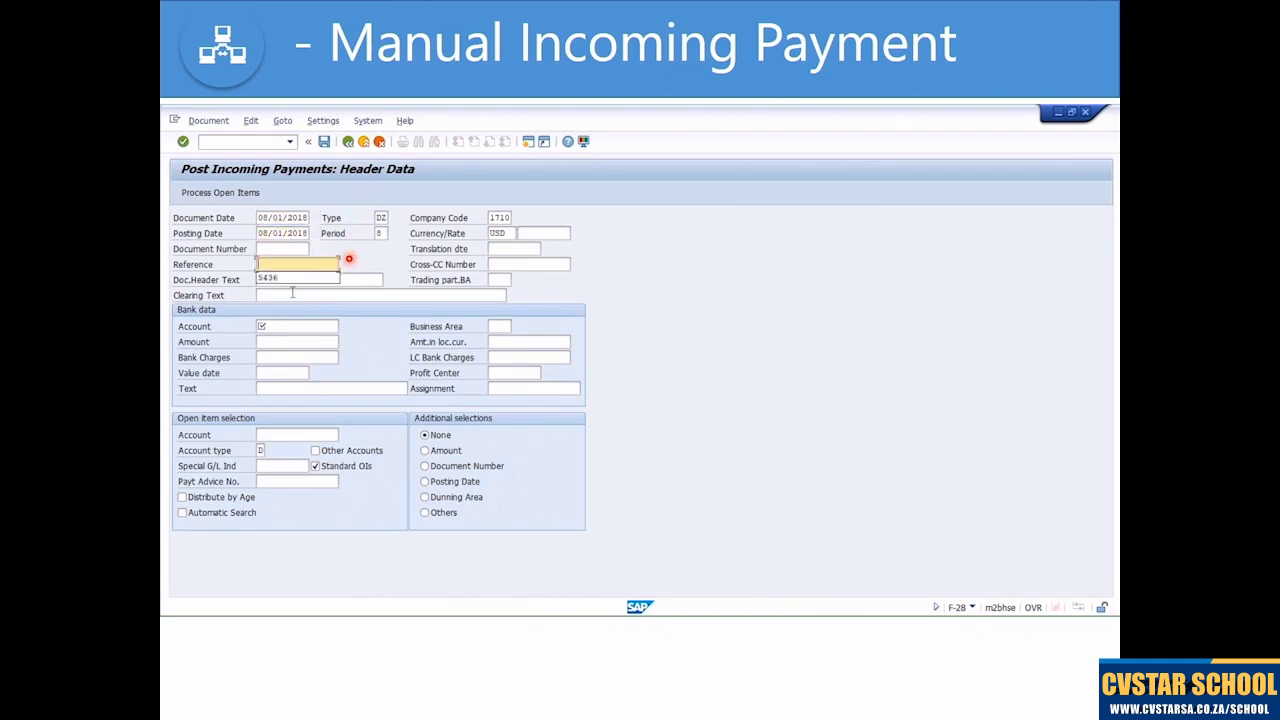
pyautogui.click(285, 279)
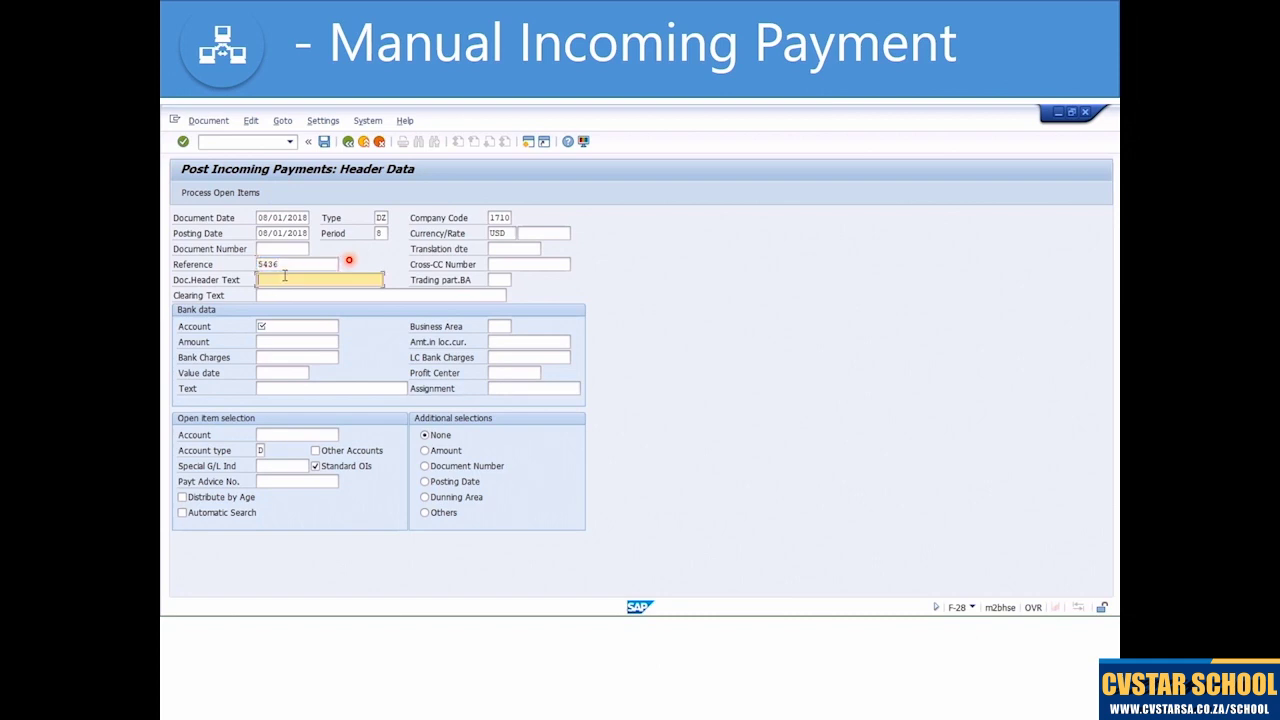
pyautogui.click(300, 297)
pyautogui.write('4235')
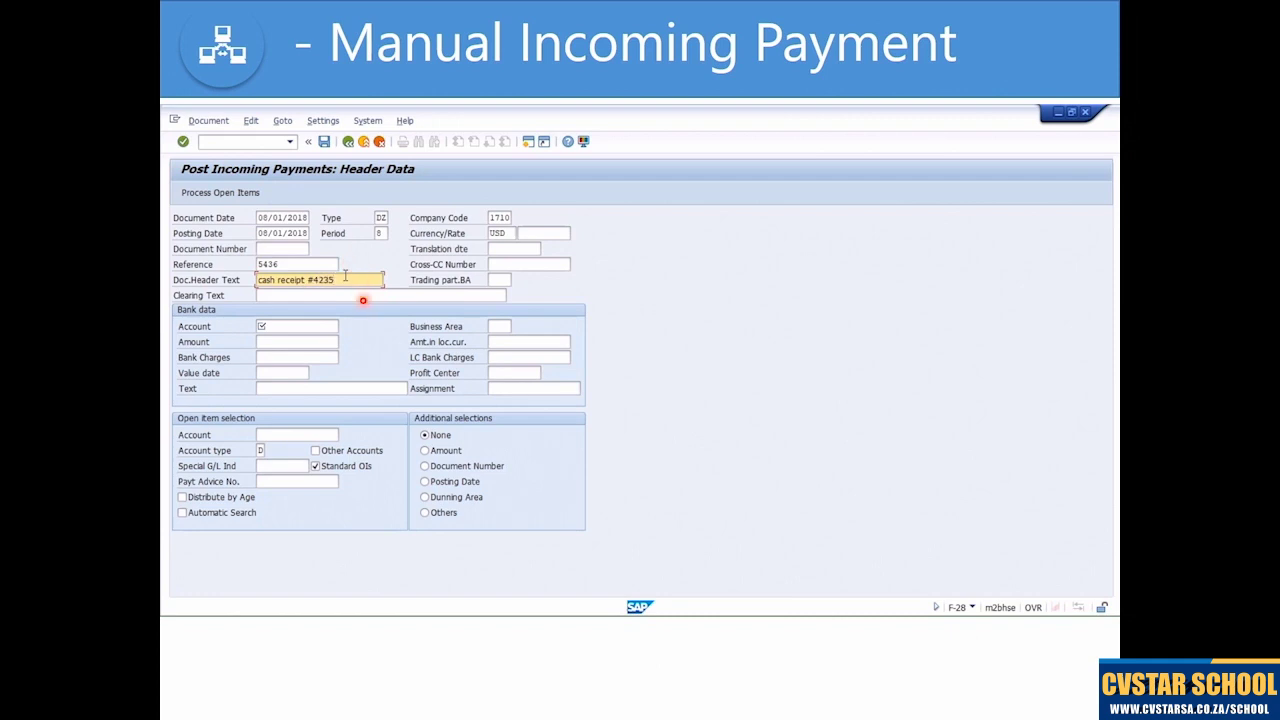
pyautogui.click(509, 232)
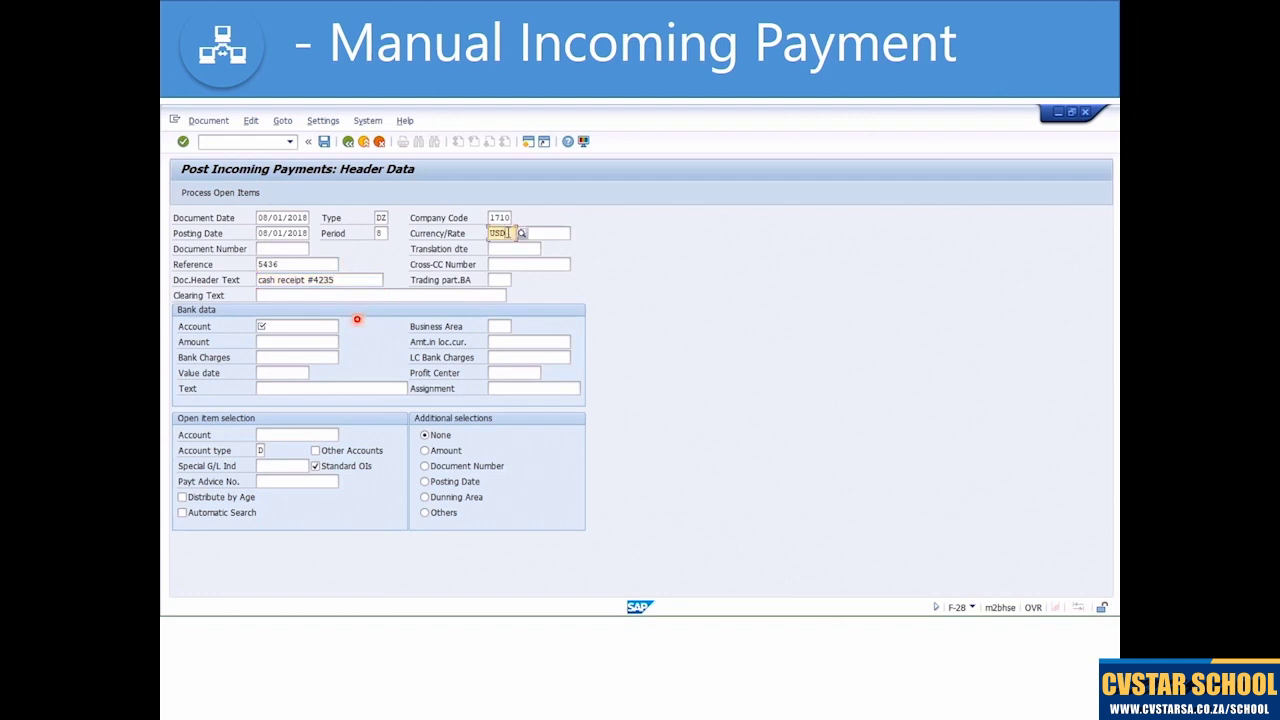
pyautogui.click(505, 217)
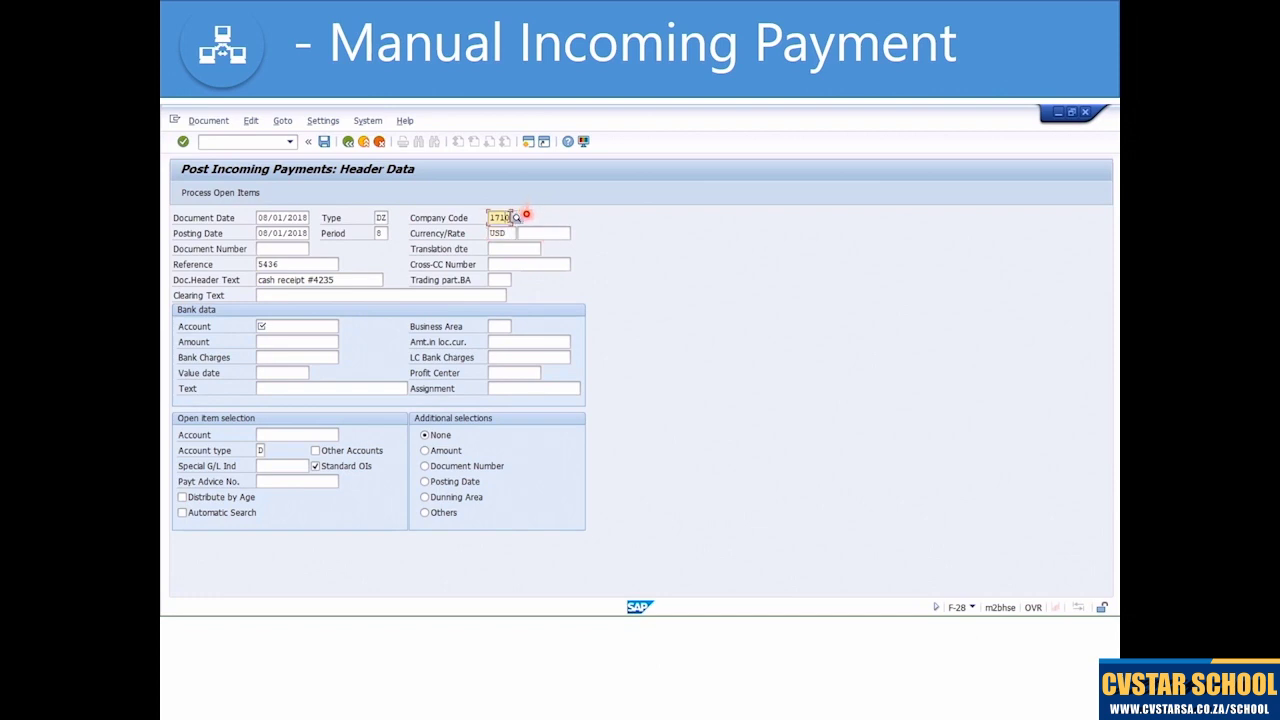
# - Enter the suggested bank account in the bank data and set the amount to 124.80, checking it against the customer line item display
pyautogui.click(279, 326)
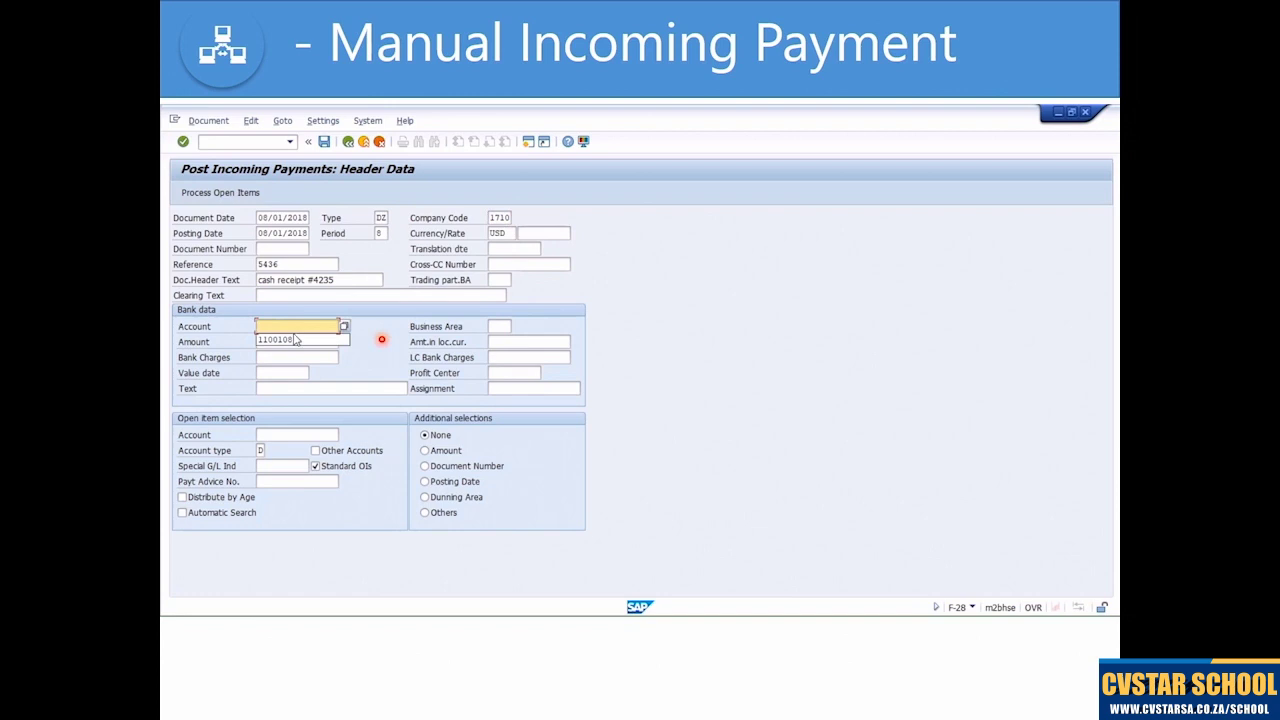
pyautogui.click(300, 326)
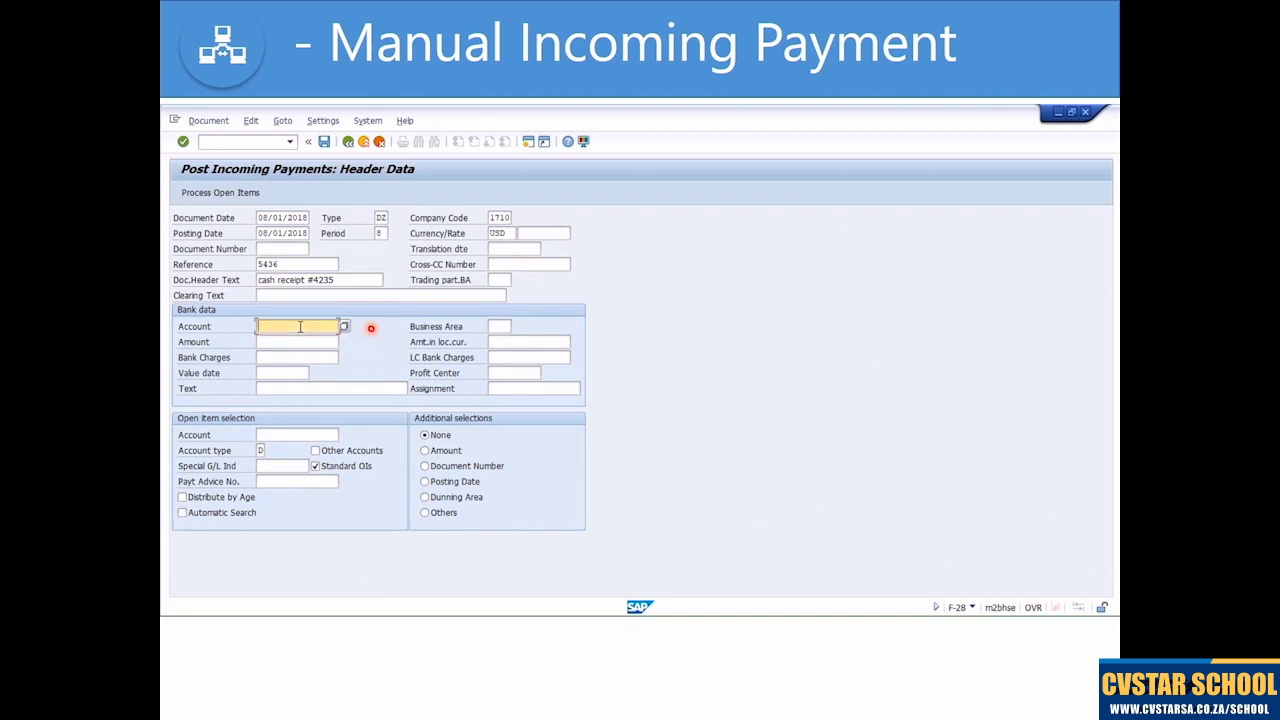
pyautogui.click(301, 342)
pyautogui.click(301, 342)
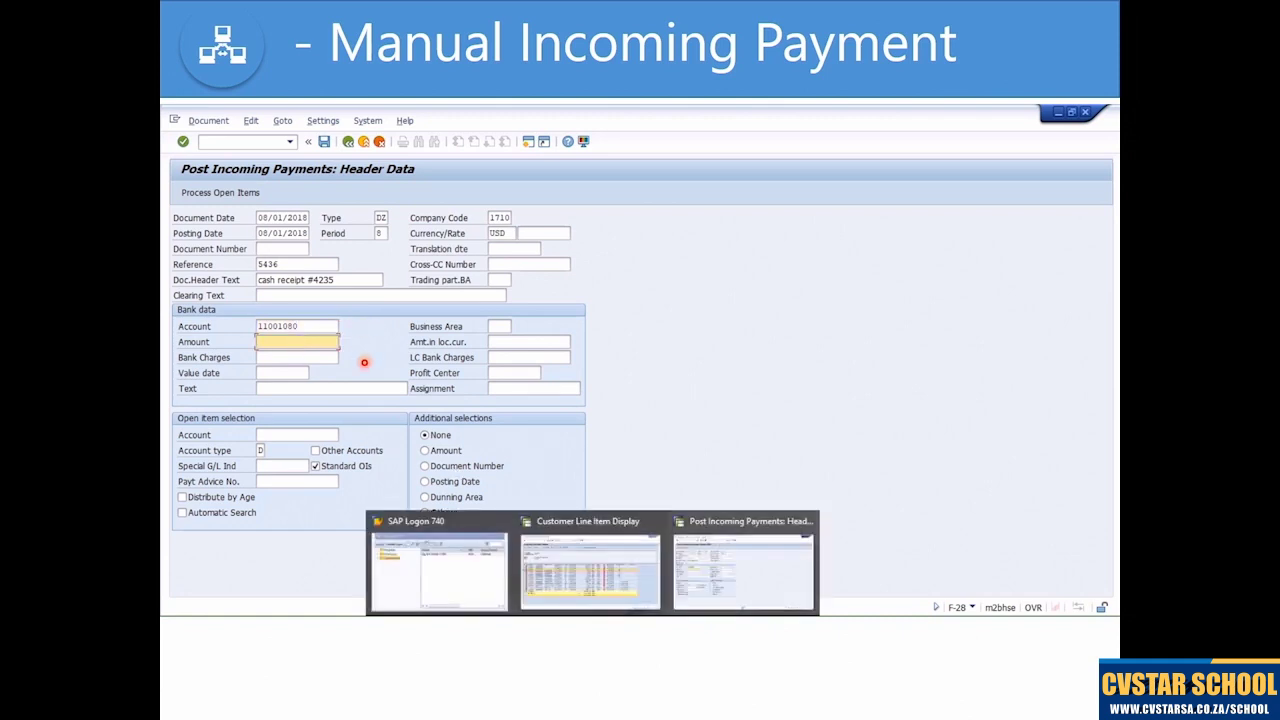
pyautogui.click(600, 596)
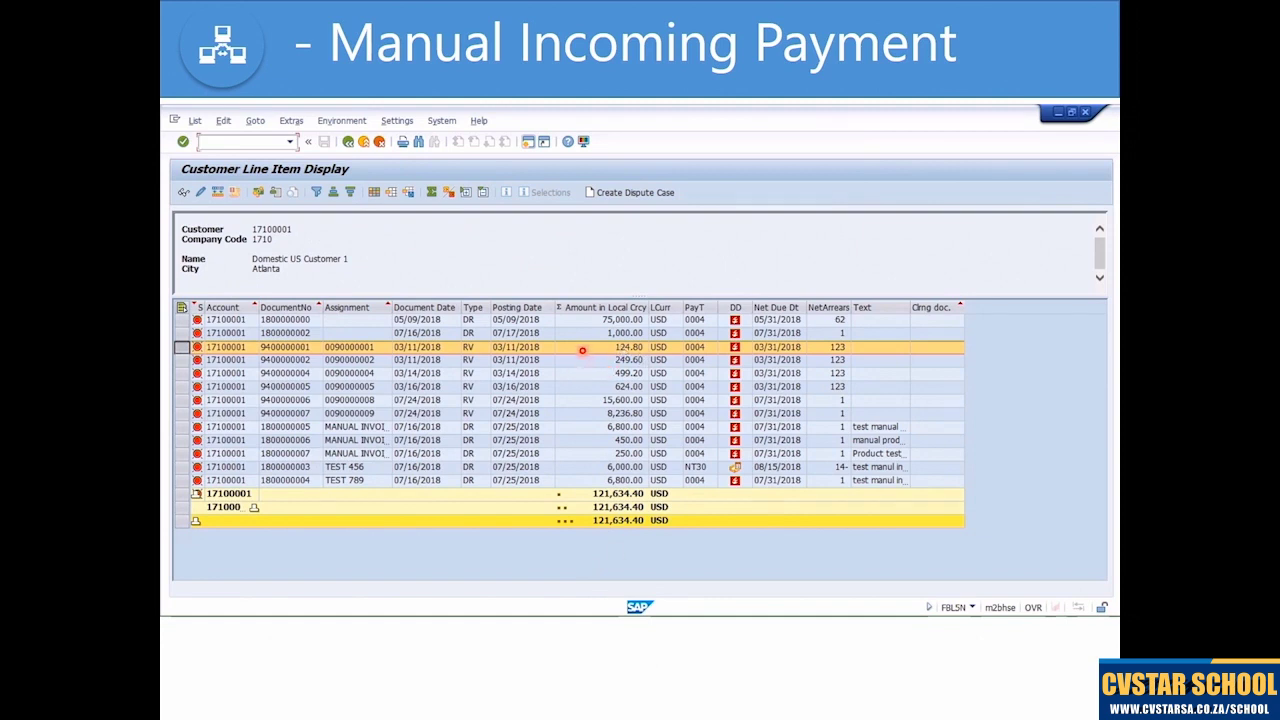
pyautogui.click(714, 590)
pyautogui.write('124.80')
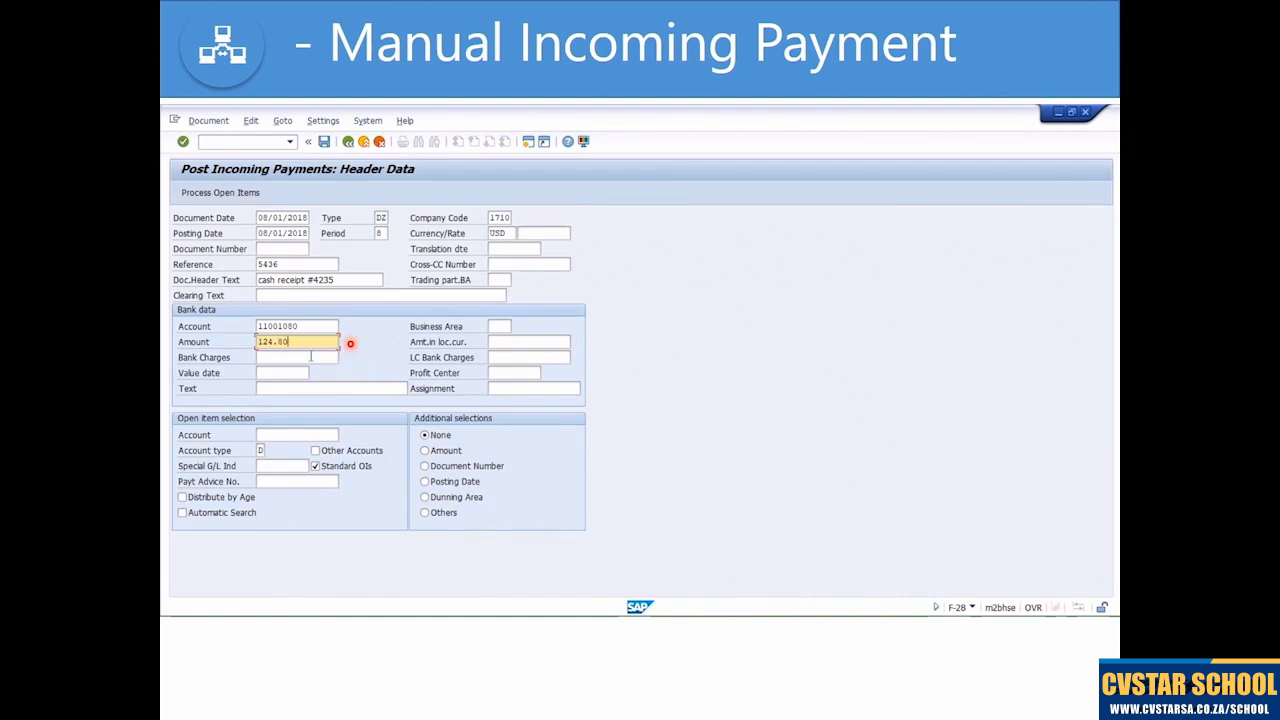
# - Leave bank charges empty, set the value date to 08/01/2018 and enter the bank data text "manual cash receipt"
pyautogui.click(310, 356)
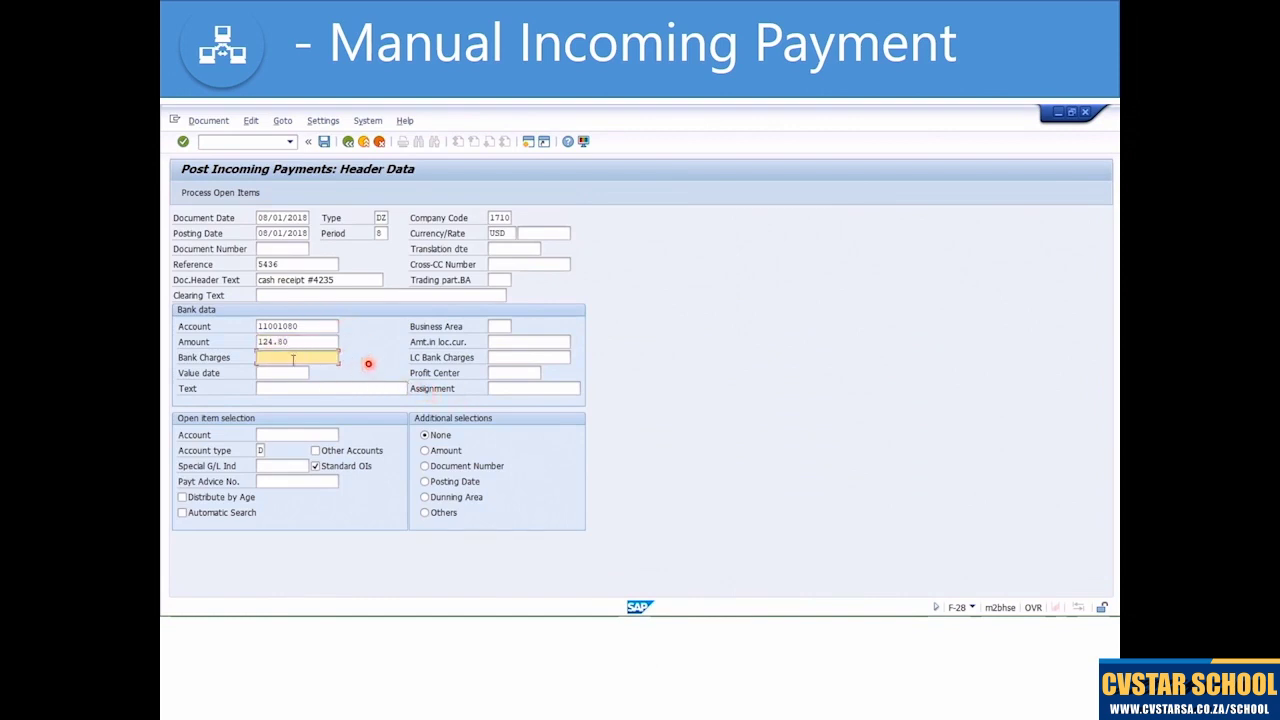
pyautogui.click(283, 372)
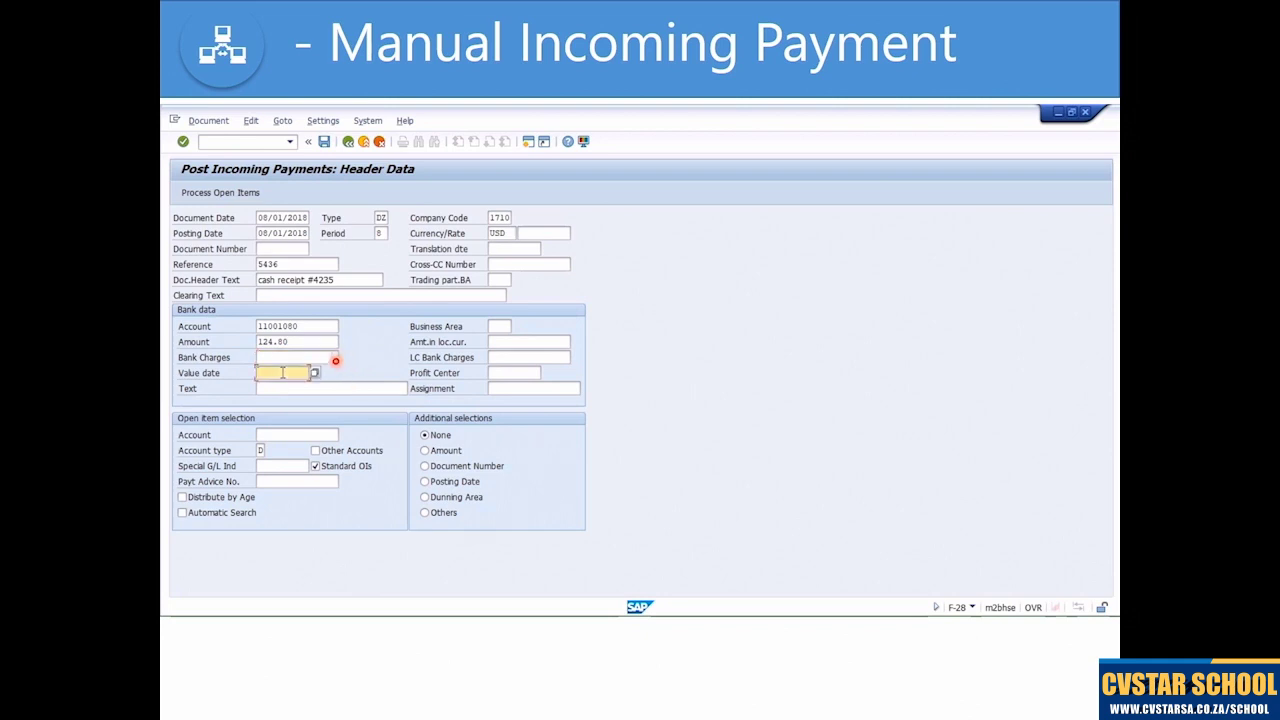
pyautogui.write('08/01/2018')
pyautogui.click(282, 389)
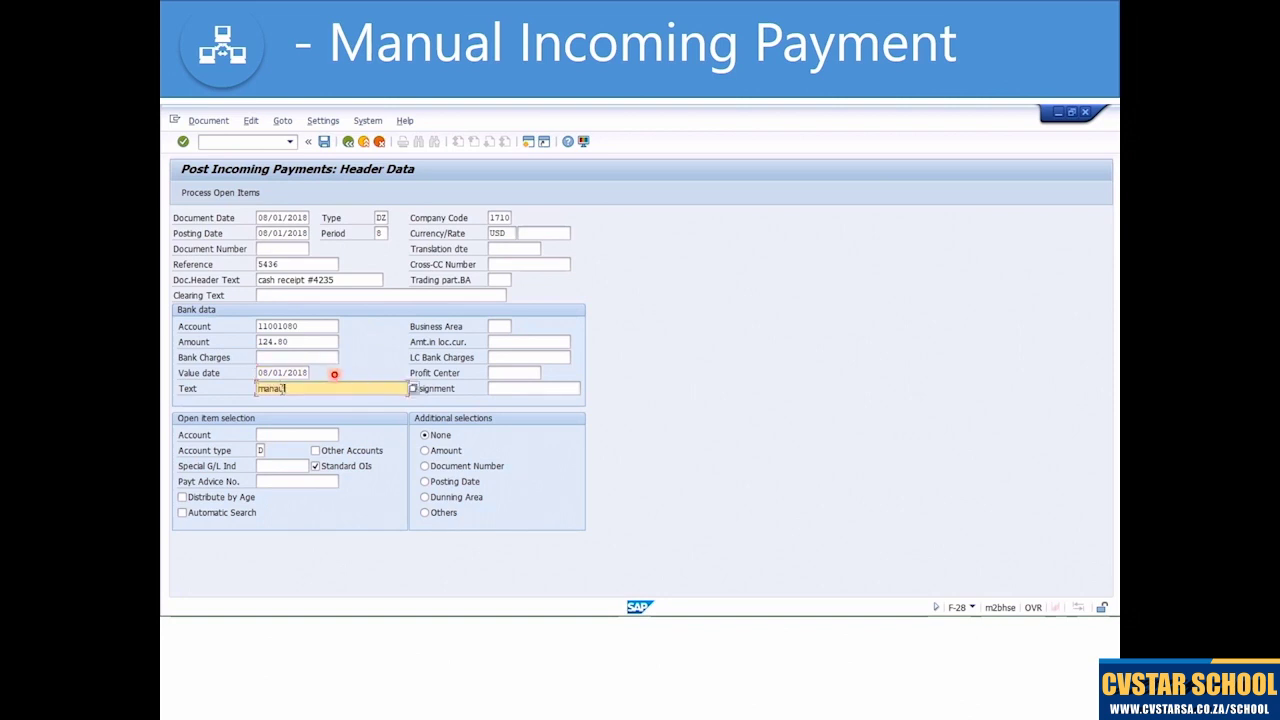
pyautogui.write('manual cash receipt')
pyautogui.press('Return')
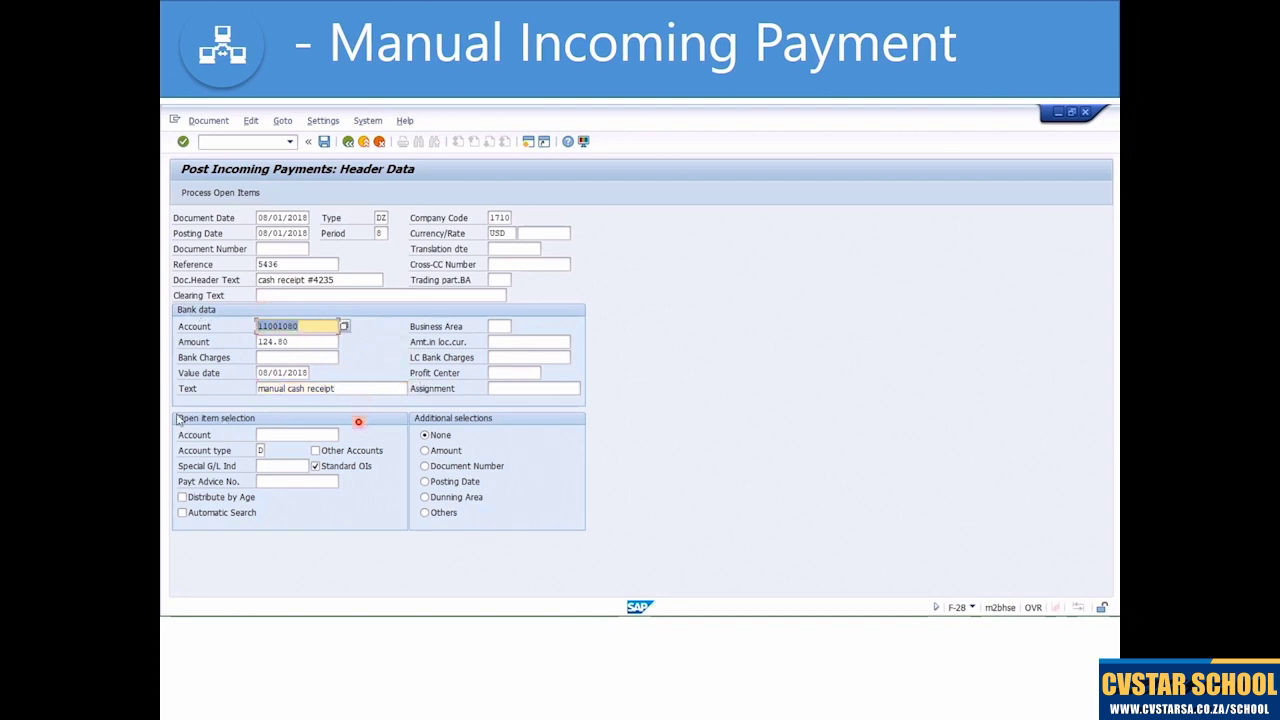
# - Look up the account type options, keep D for customers, and enter the suggested customer account for open item selection
pyautogui.click(284, 435)
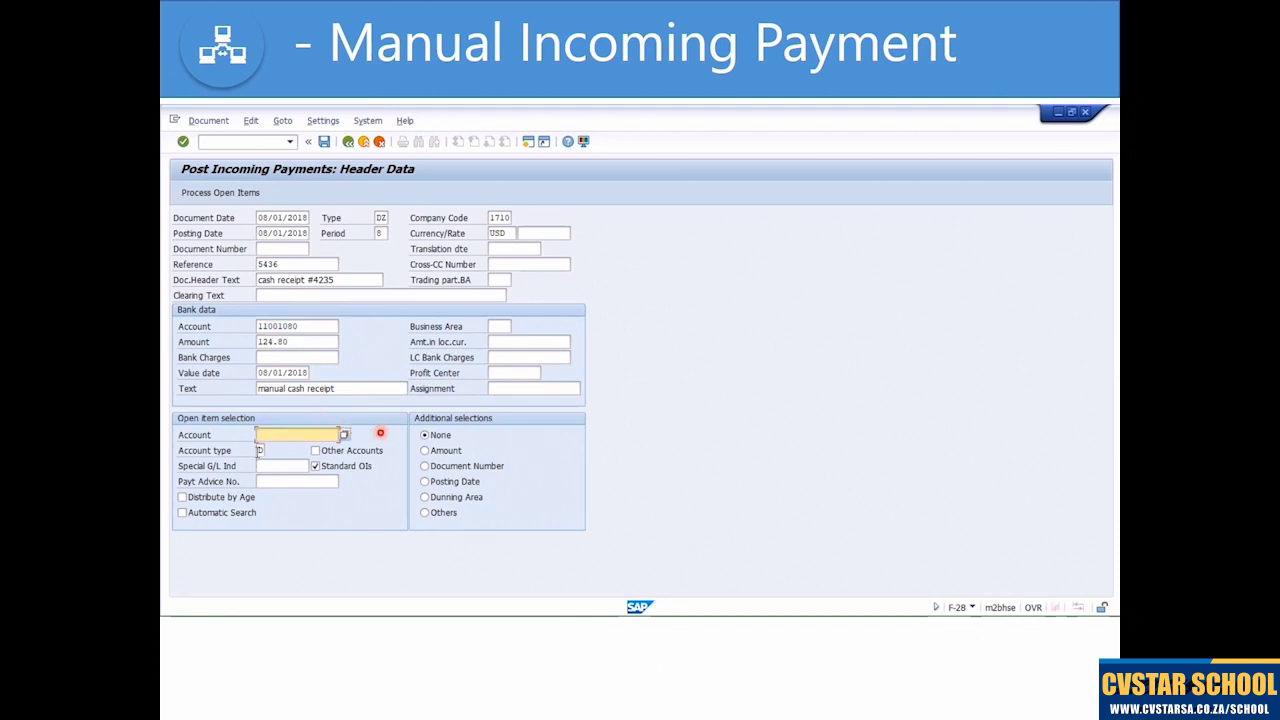
pyautogui.click(264, 450)
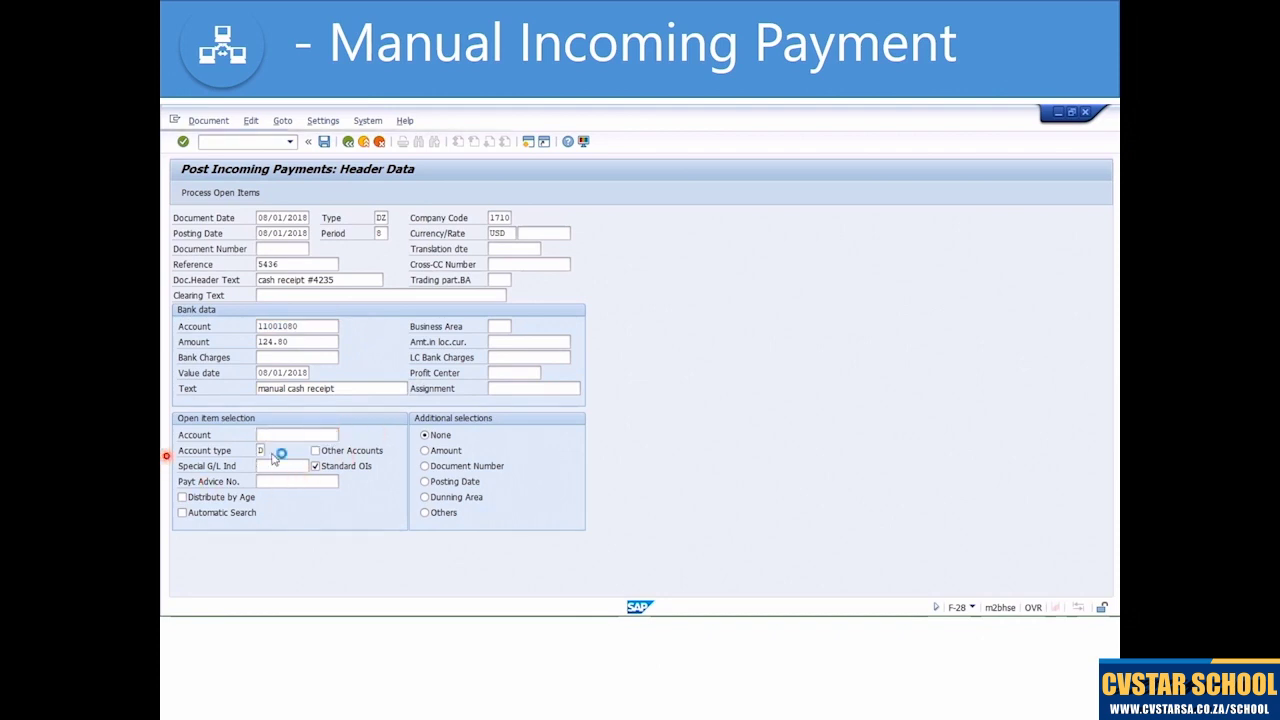
pyautogui.click(270, 450)
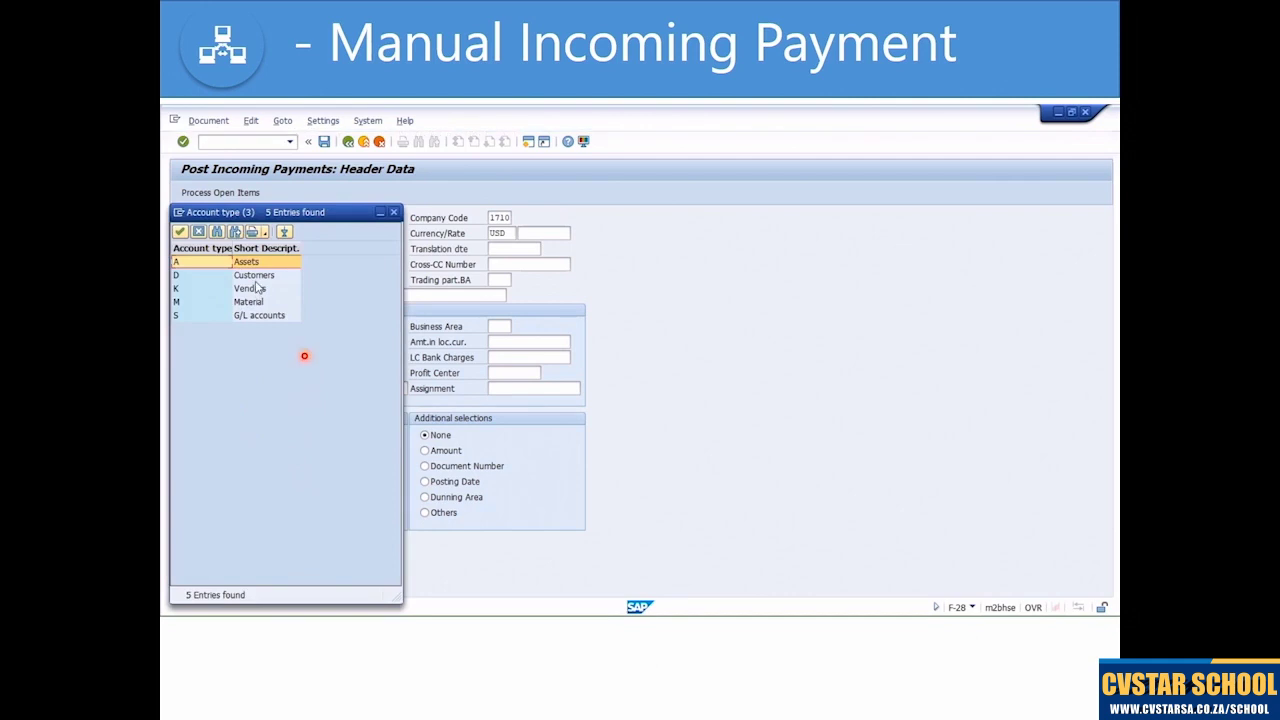
pyautogui.click(291, 276)
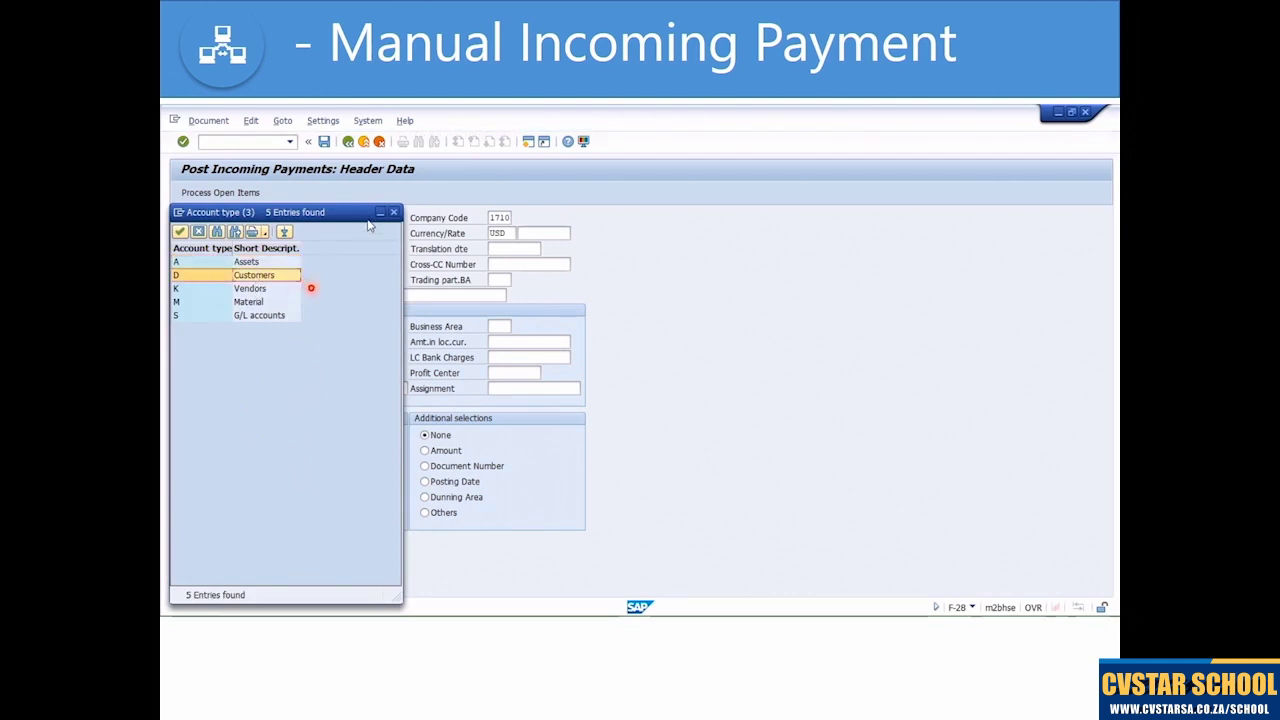
pyautogui.click(394, 213)
pyautogui.click(276, 434)
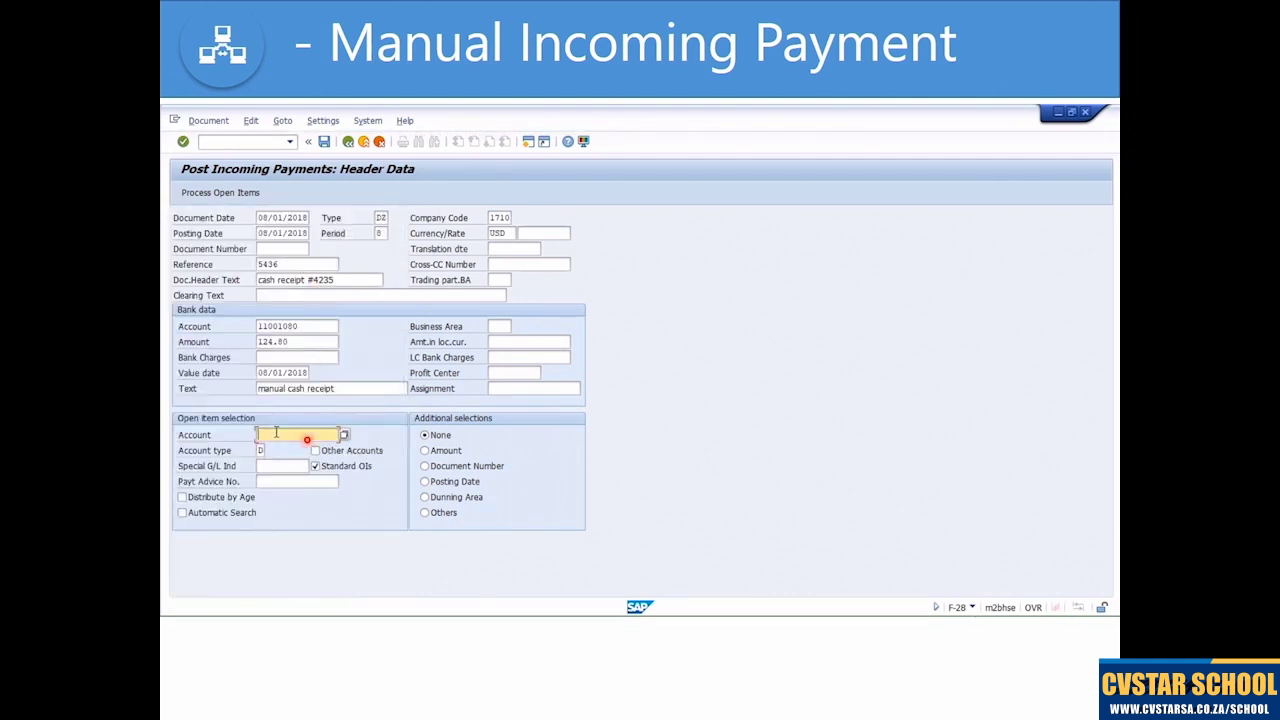
pyautogui.click(268, 436)
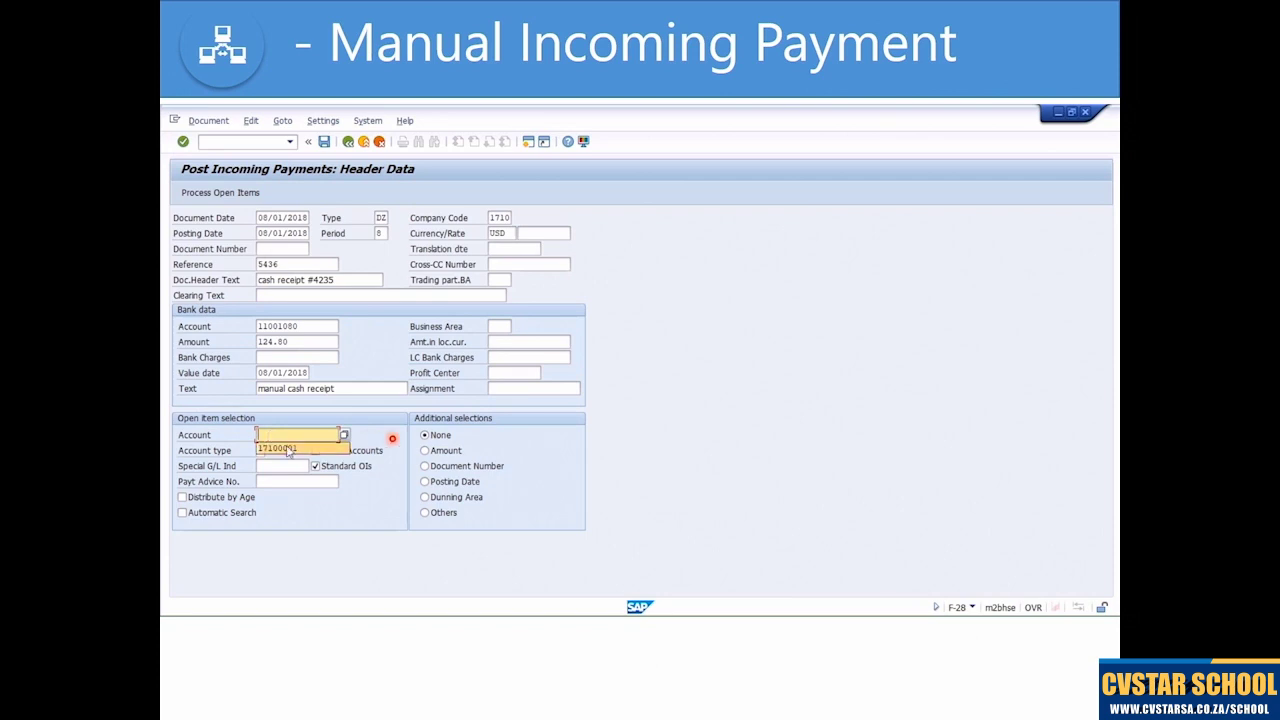
pyautogui.click(288, 449)
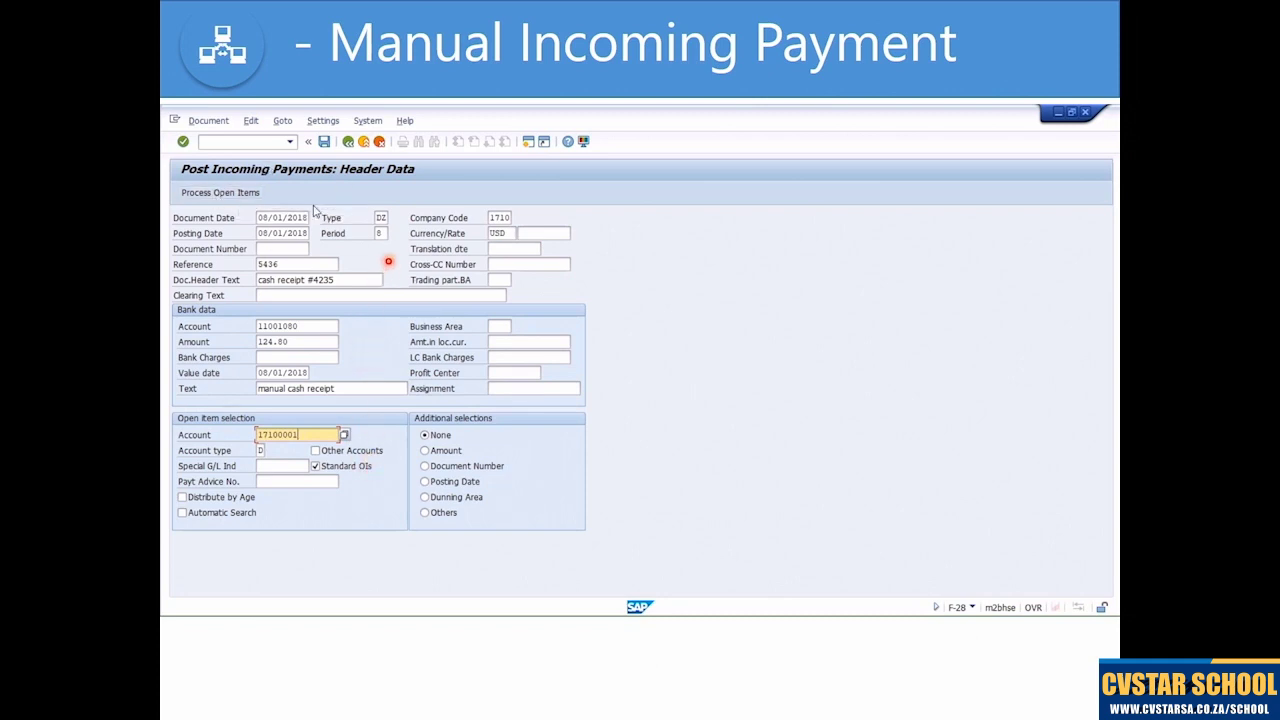
# - Process the customer's open items, widen the document number column slightly and check the amount entered
pyautogui.click(379, 218)
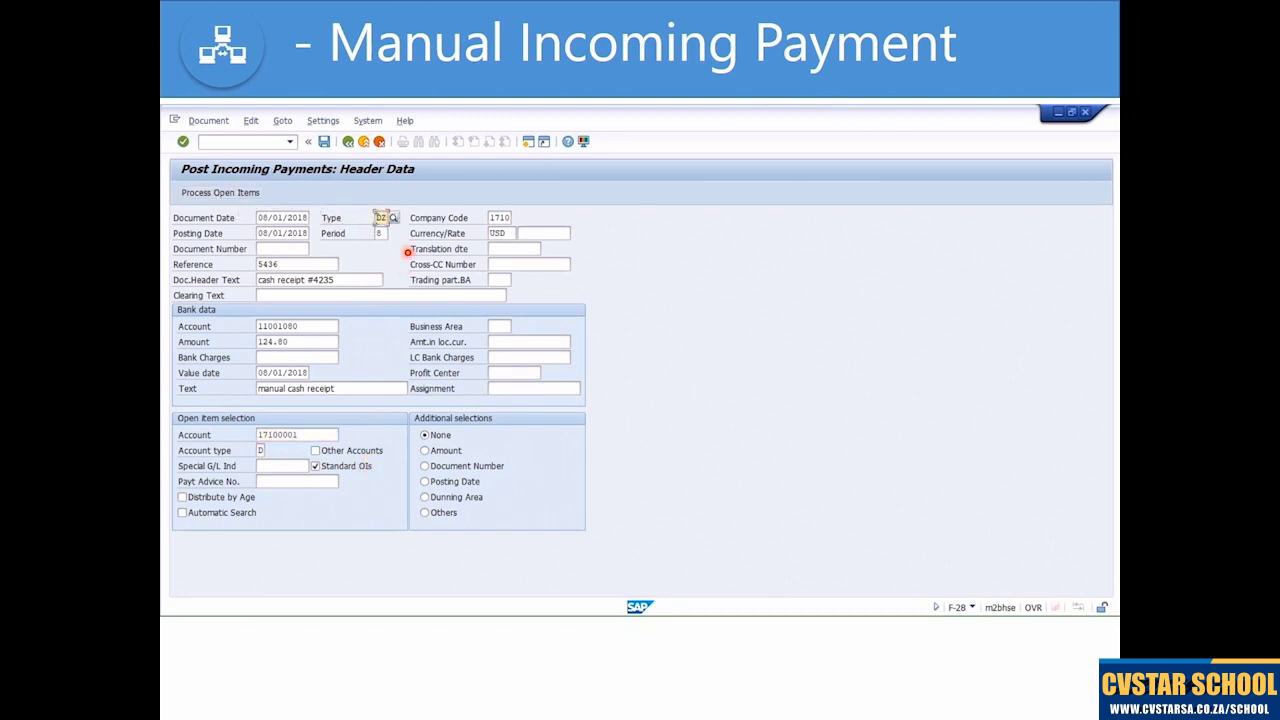
pyautogui.click(205, 195)
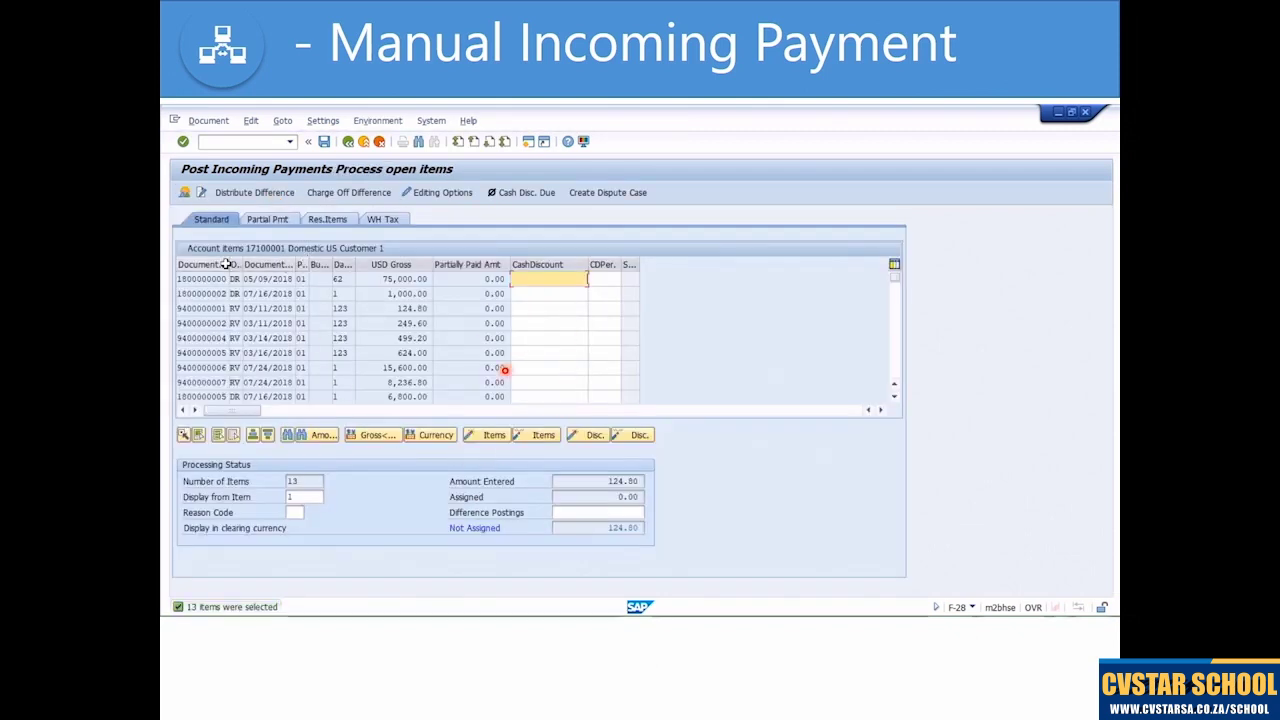
pyautogui.moveTo(229, 264); pyautogui.dragTo(236, 264)
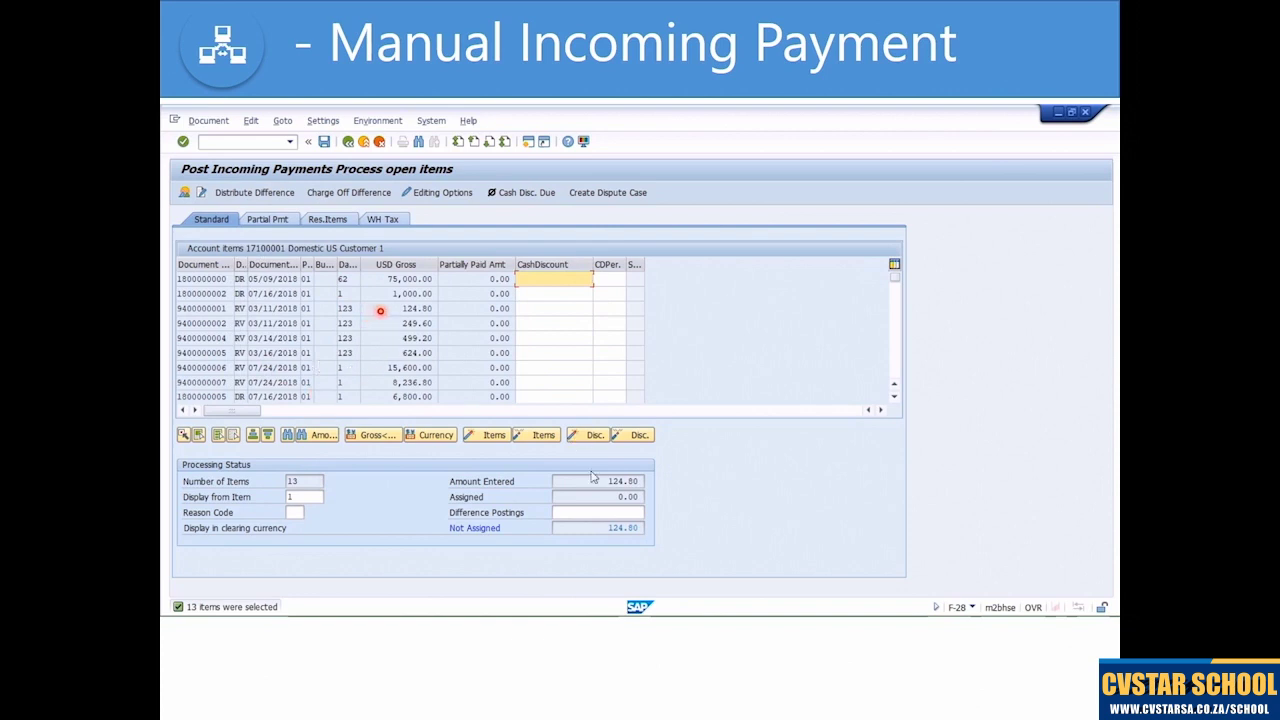
pyautogui.moveTo(606, 481); pyautogui.dragTo(636, 481)
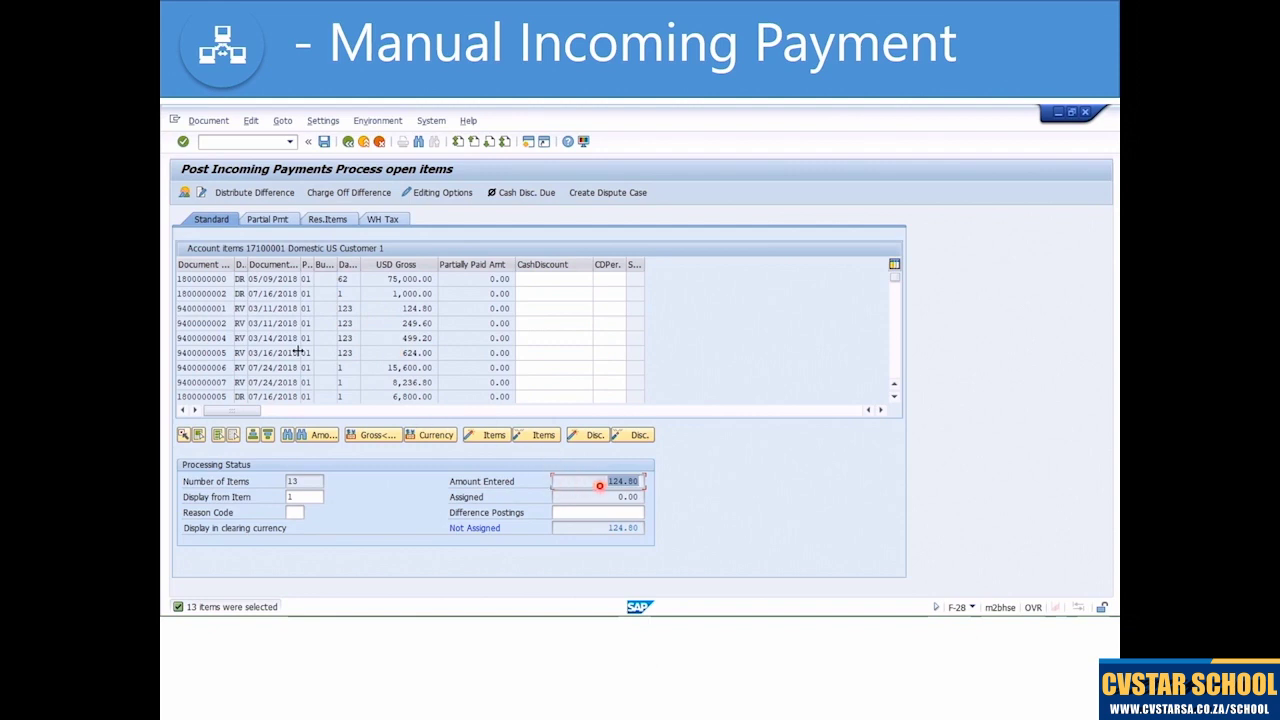
# - Assign the 124.80 USD RV item dated 03/11/2018 to the payment, check the assigned amounts and post the document
pyautogui.click(205, 308)
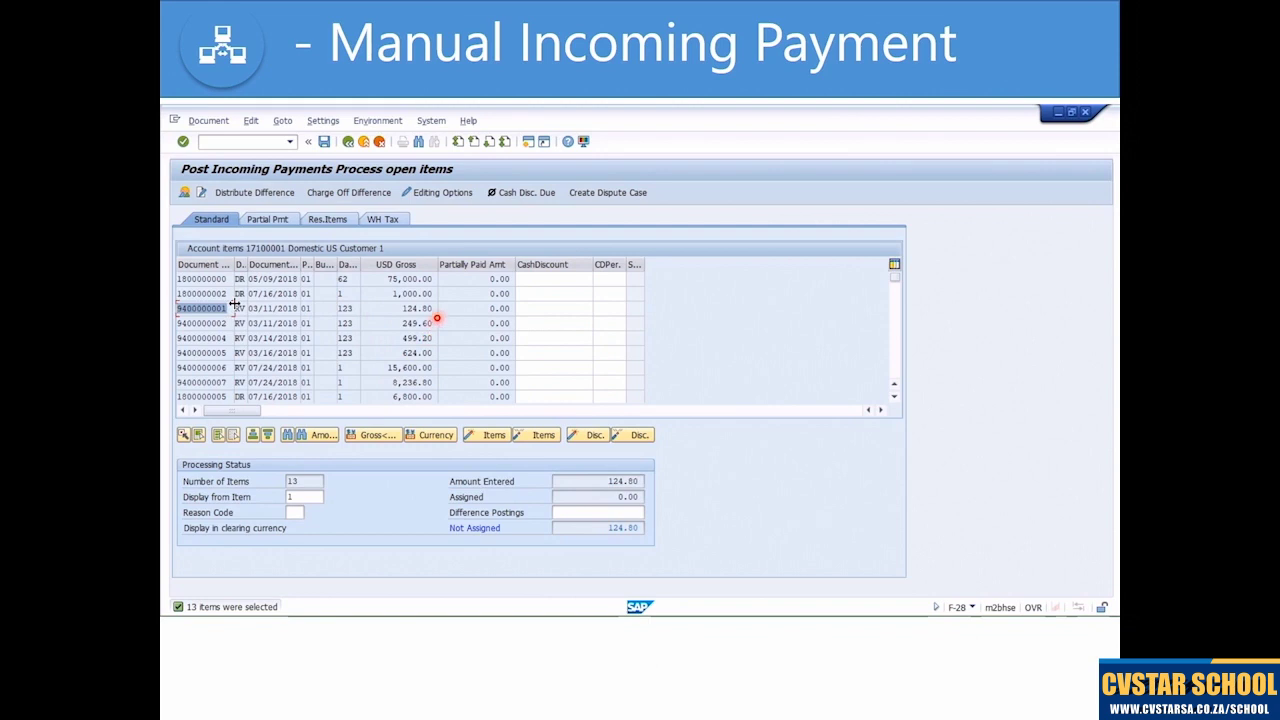
pyautogui.click(415, 309)
pyautogui.press('Tab')
pyautogui.doubleClick(367, 312)
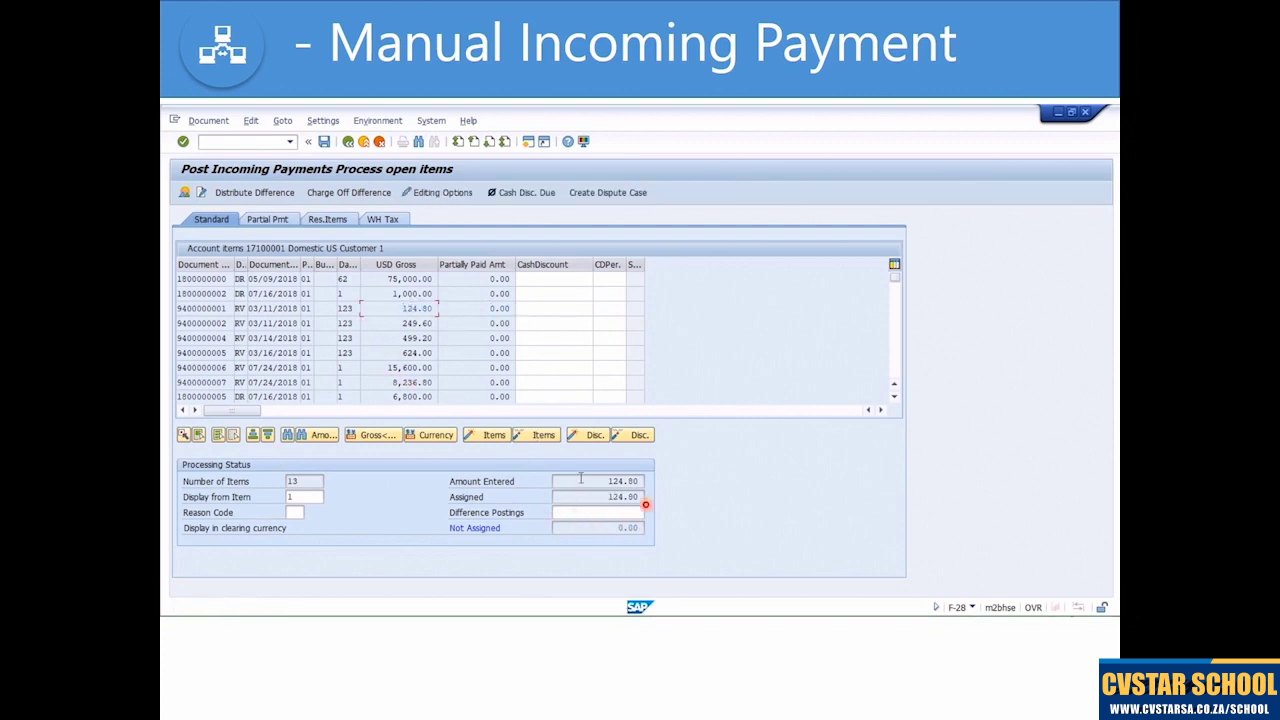
pyautogui.moveTo(604, 496); pyautogui.dragTo(642, 496)
pyautogui.click(617, 527)
pyautogui.click(324, 143)
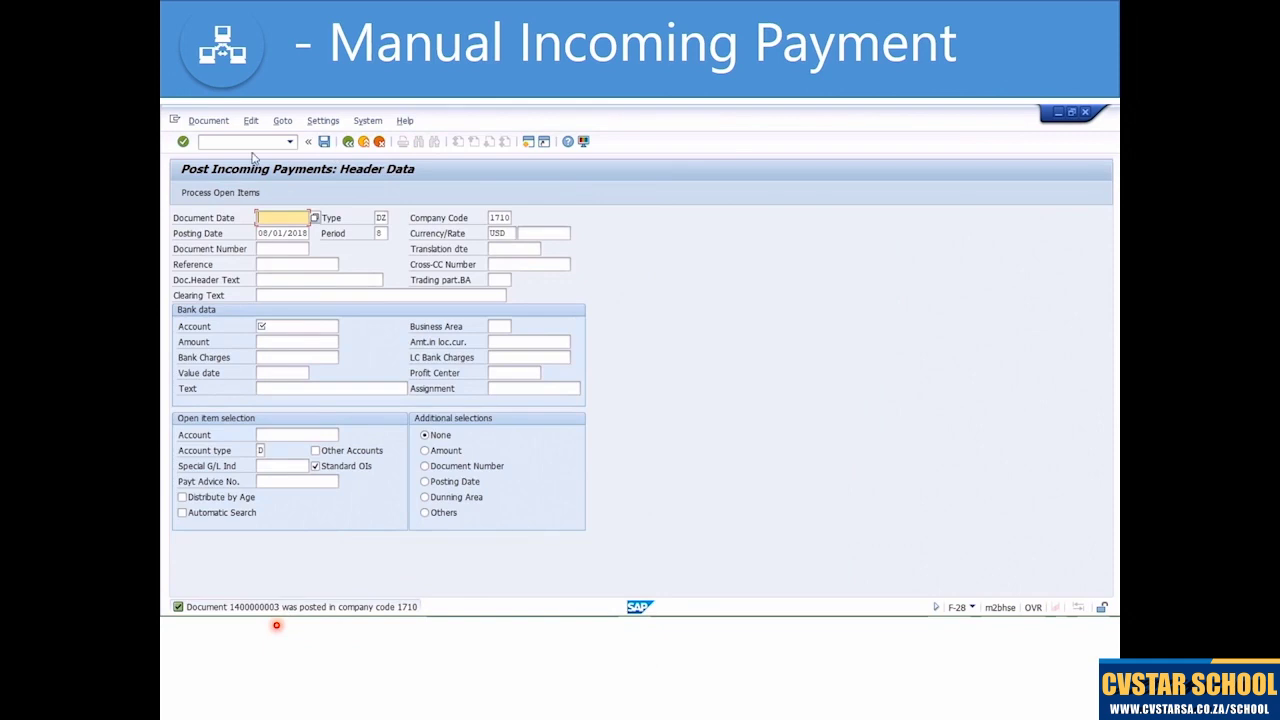
# - Display the posted payment document, examine its header and customer line item, and return to the payment entry screen
pyautogui.click(208, 120)
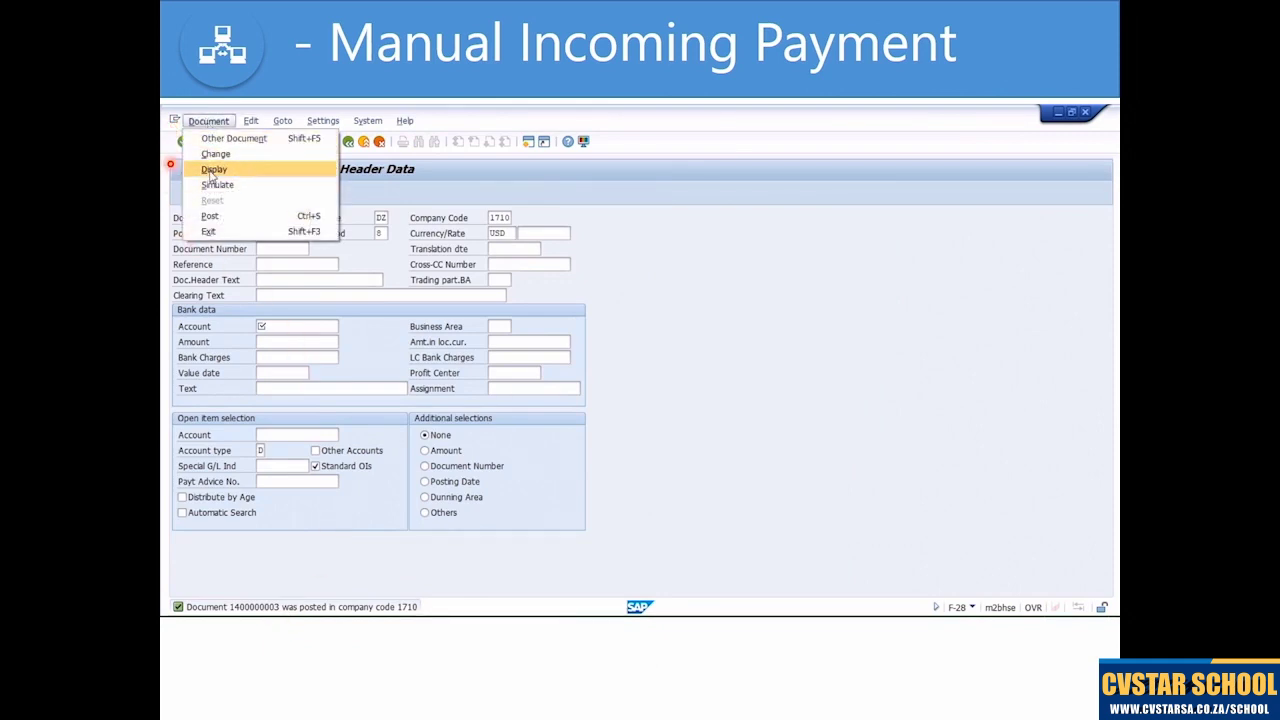
pyautogui.click(214, 170)
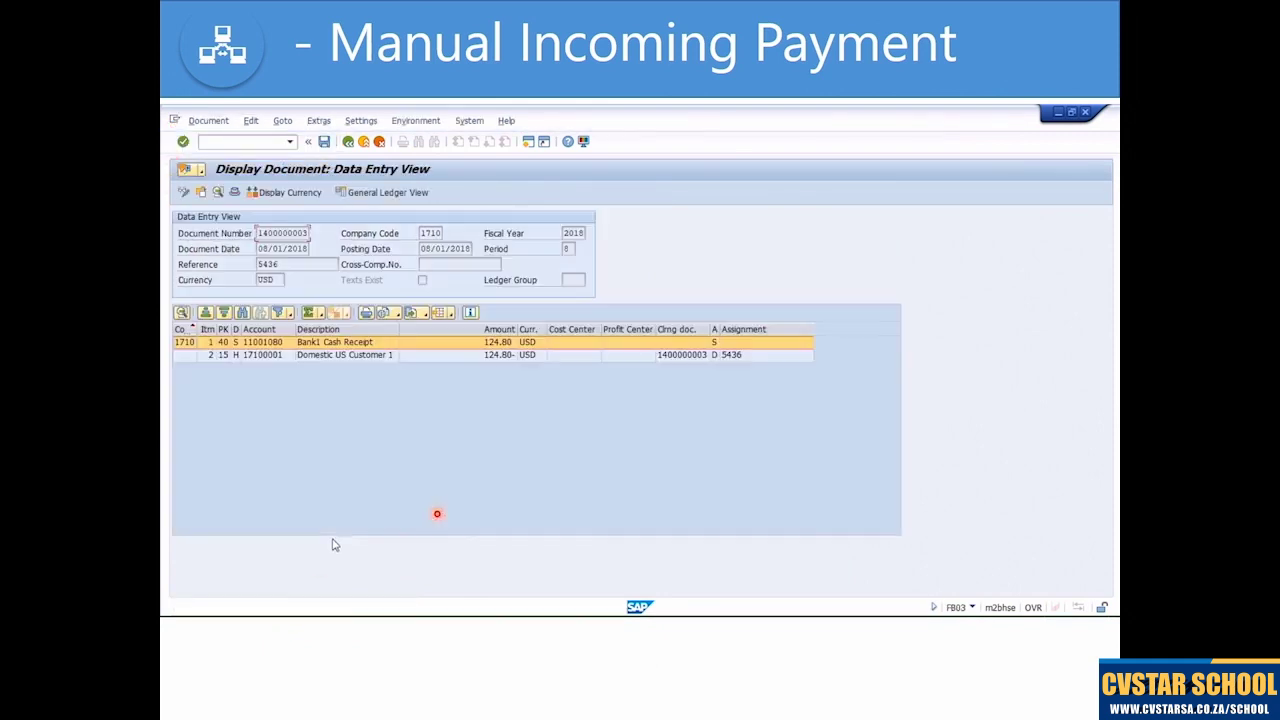
pyautogui.click(234, 192)
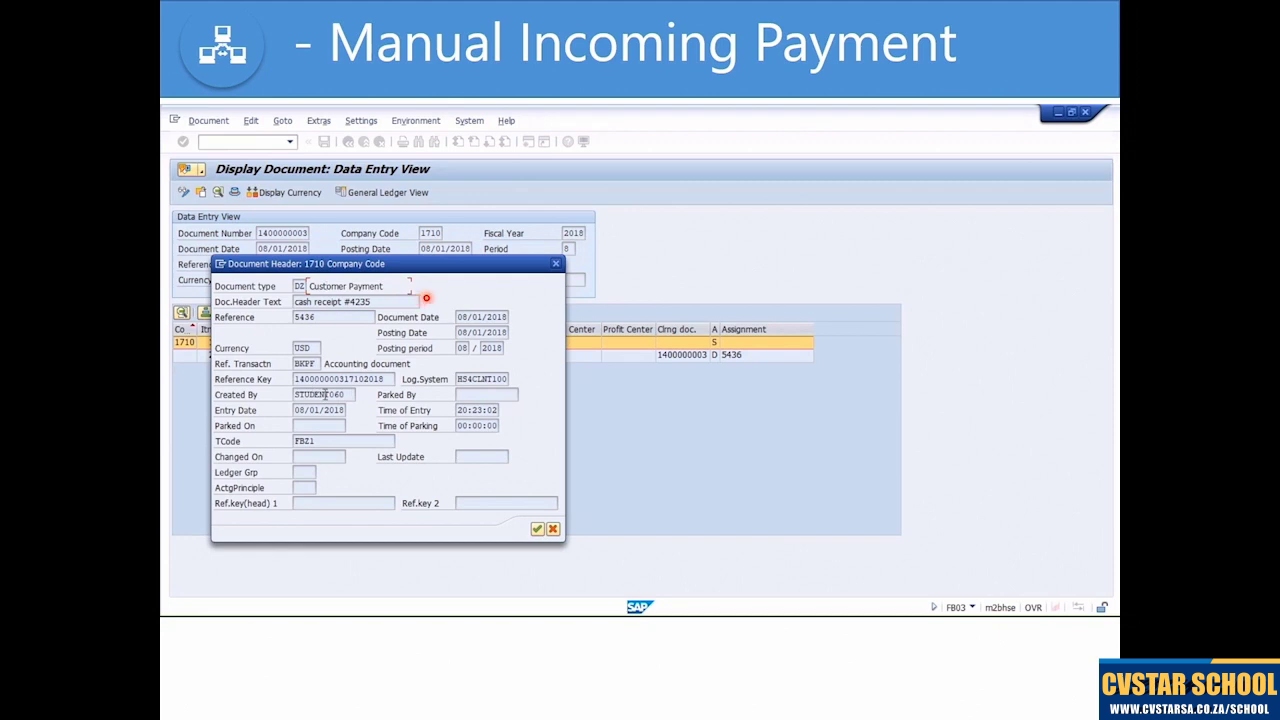
pyautogui.click(537, 529)
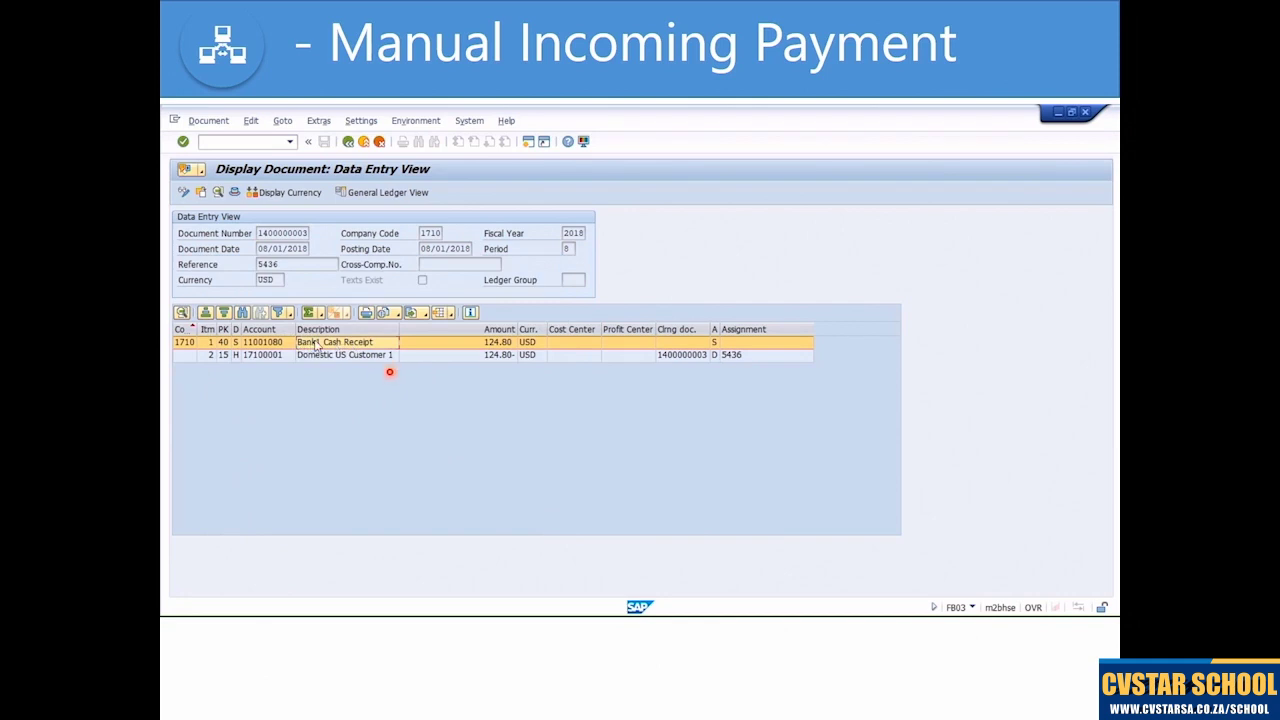
pyautogui.click(276, 358)
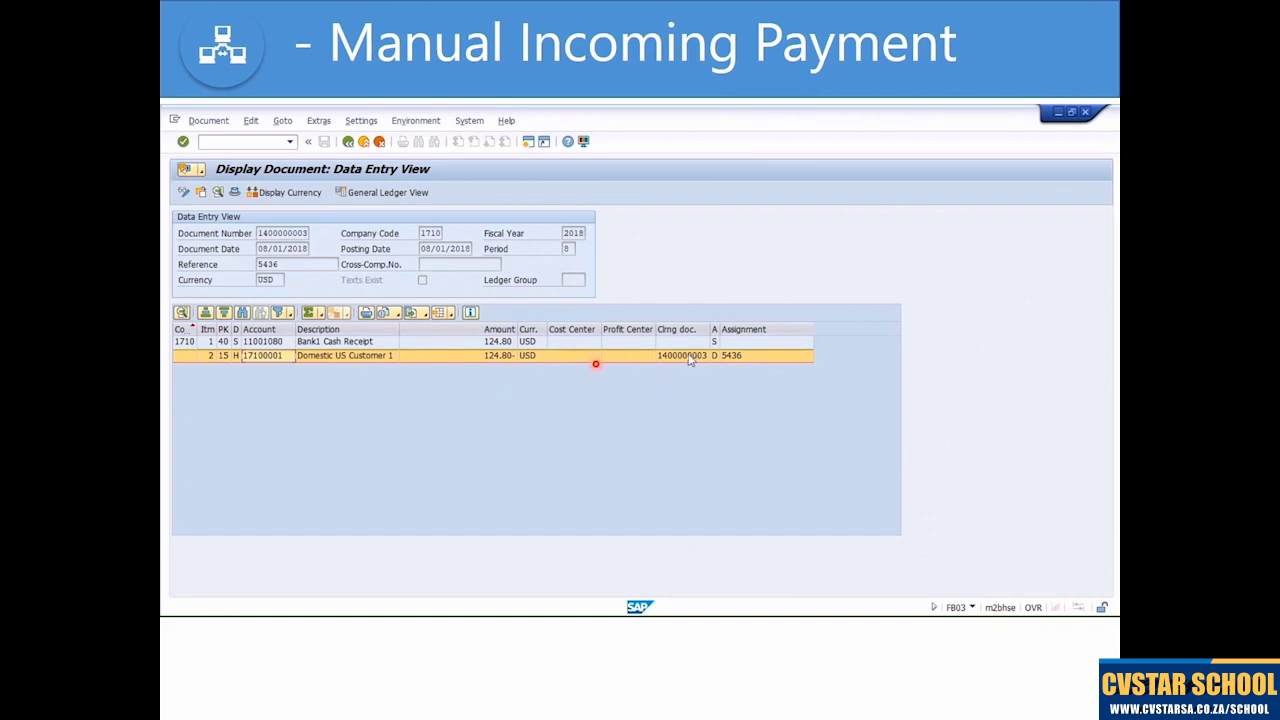
pyautogui.click(349, 143)
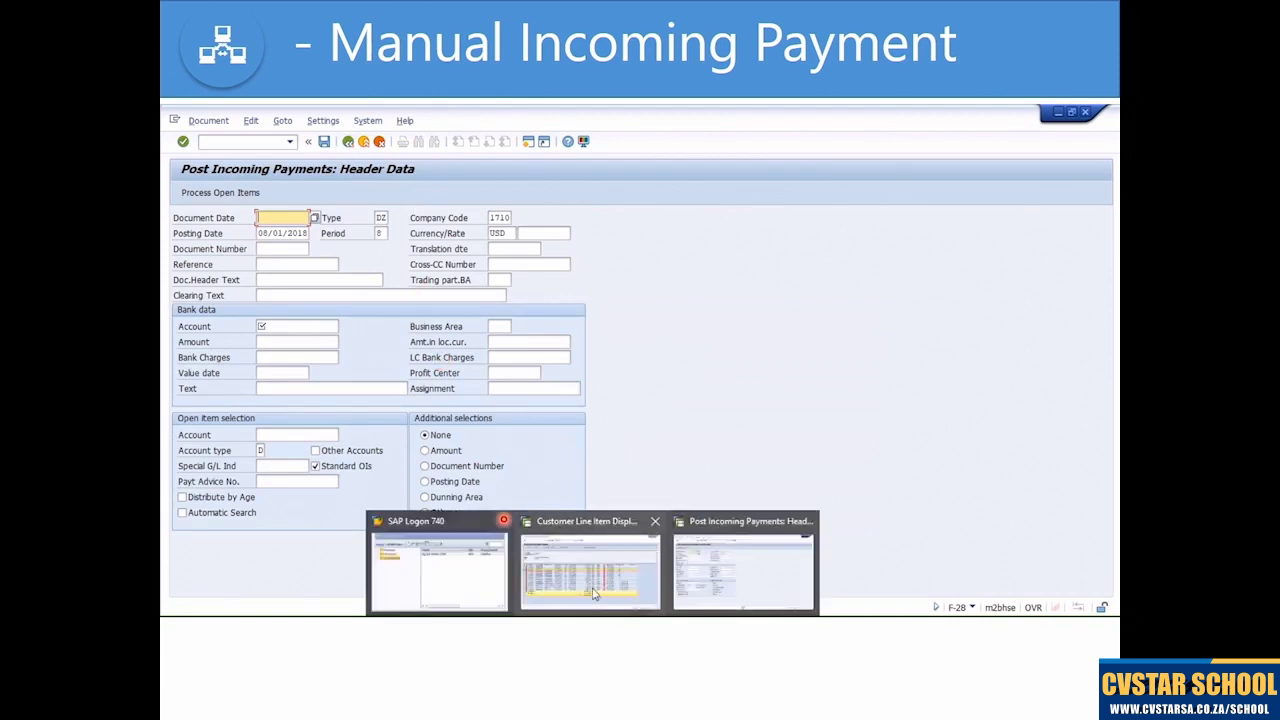
# - Switch to the Customer Line Item Display session and refresh the open items list
pyautogui.click(600, 595)
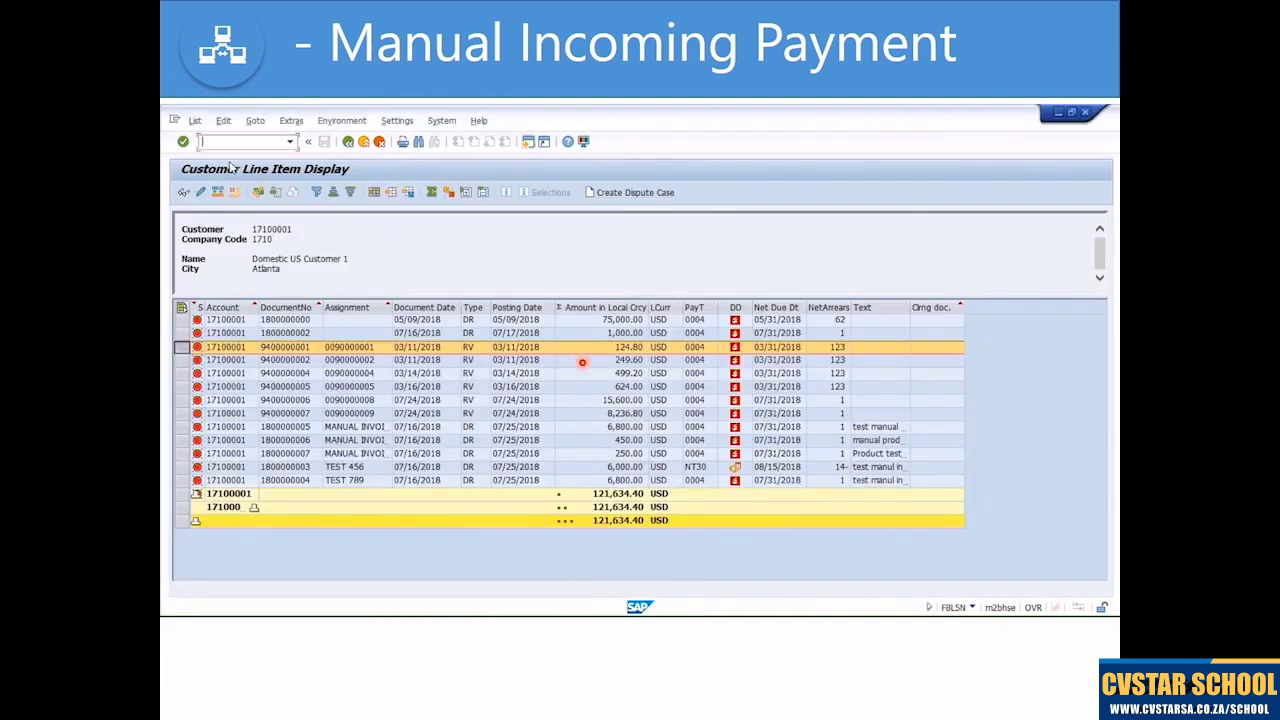
pyautogui.click(195, 120)
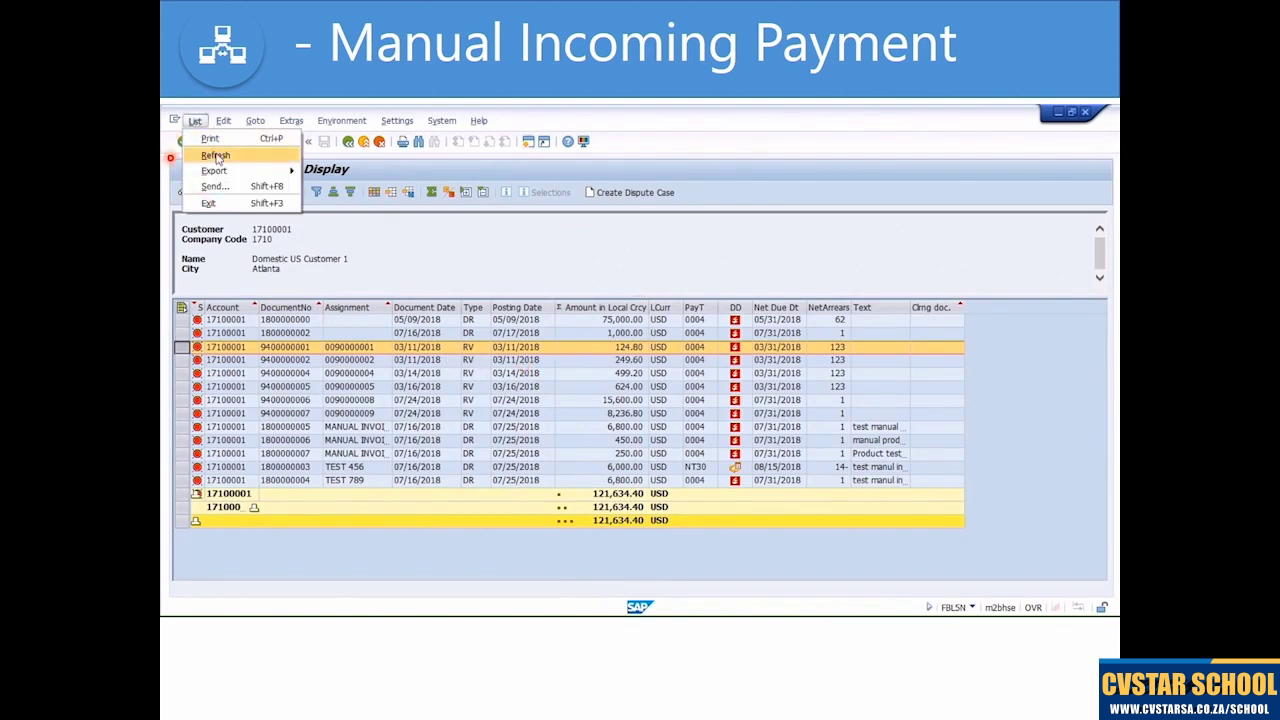
pyautogui.click(215, 156)
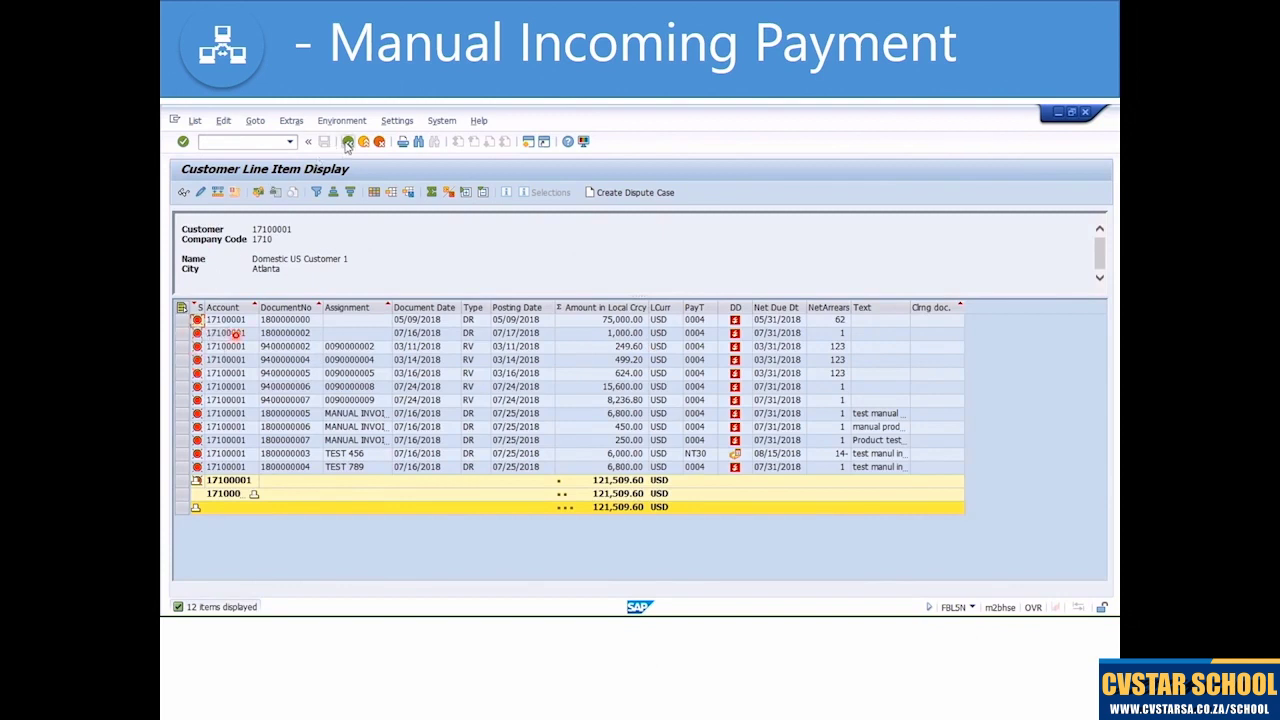
# - Return to the line item selection, change the status to All items and list the customer's line items
pyautogui.click(347, 143)
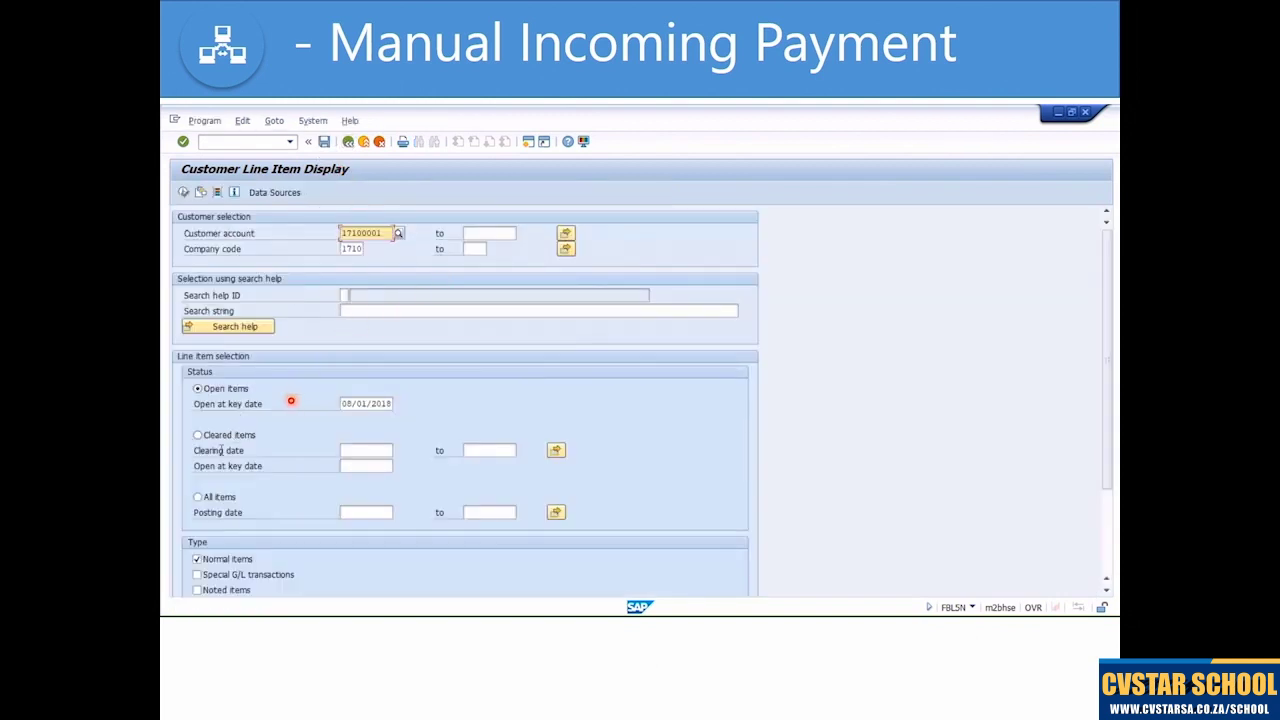
pyautogui.click(198, 497)
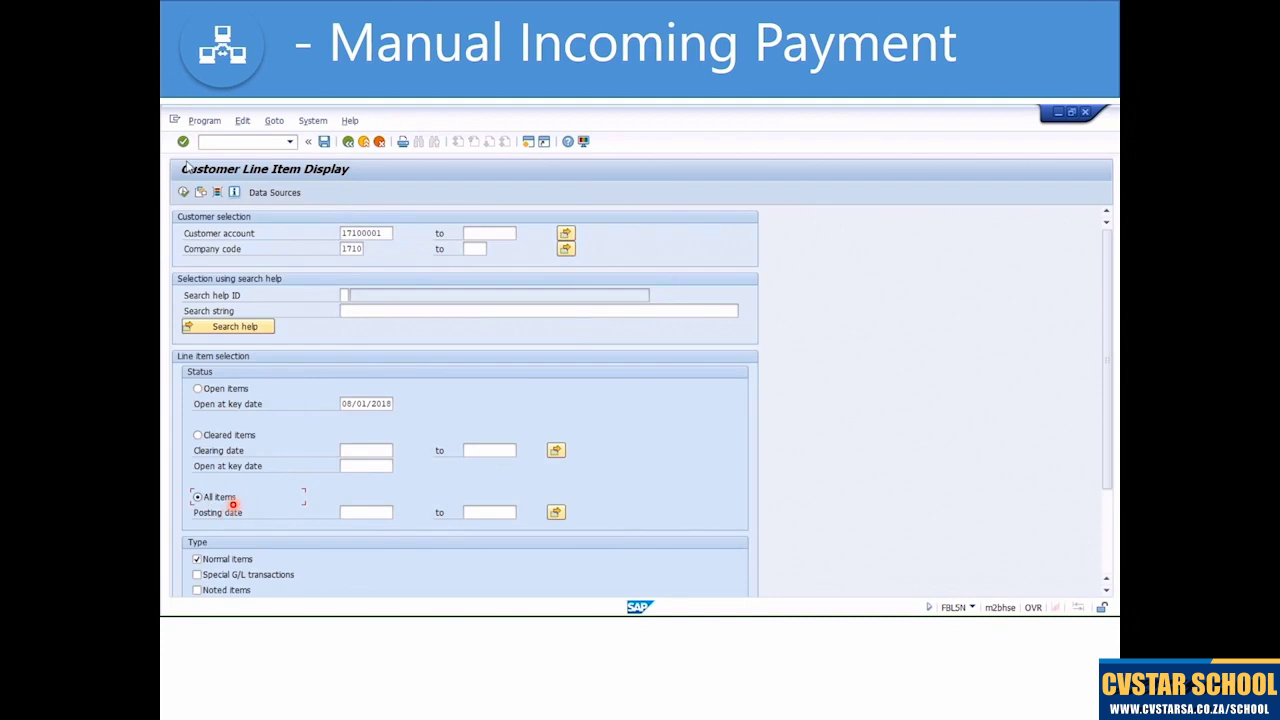
pyautogui.click(183, 193)
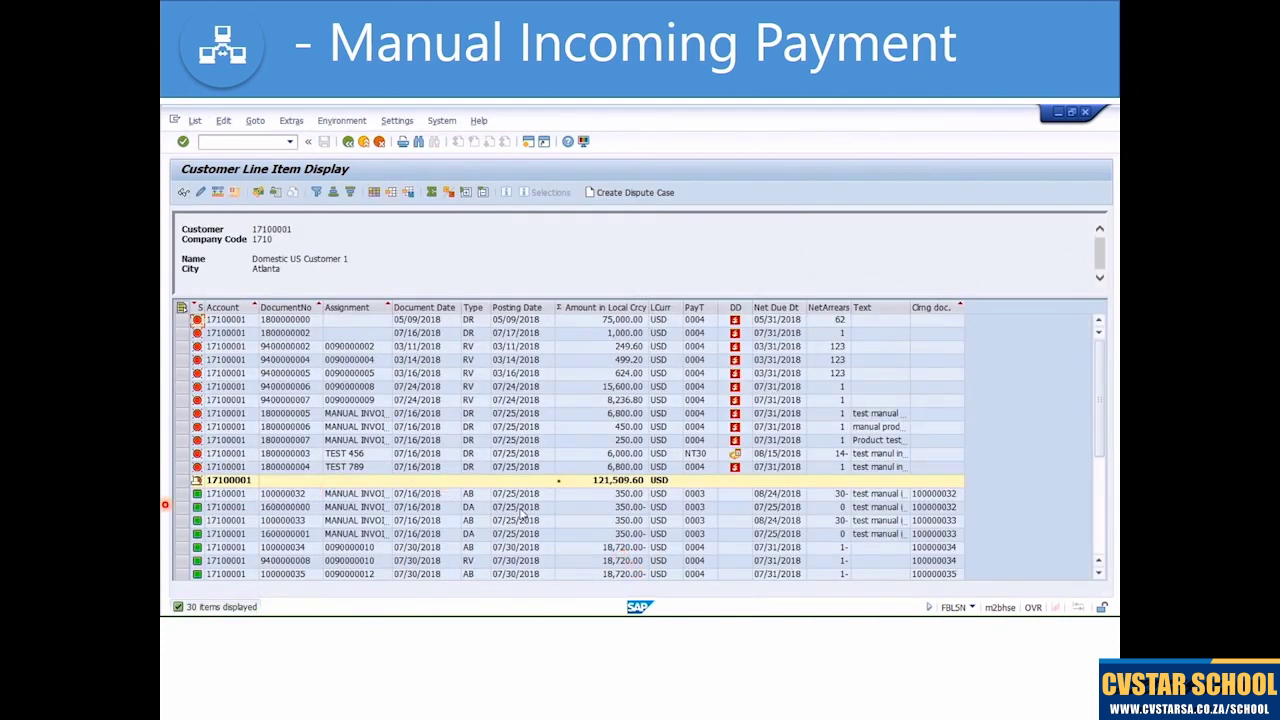
# - Locate and select the cleared 124.80 USD DZ payment and its matching RV invoice in the customer's line items
pyautogui.scroll(-1, 520, 512)
pyautogui.scroll(-1, 521, 513)
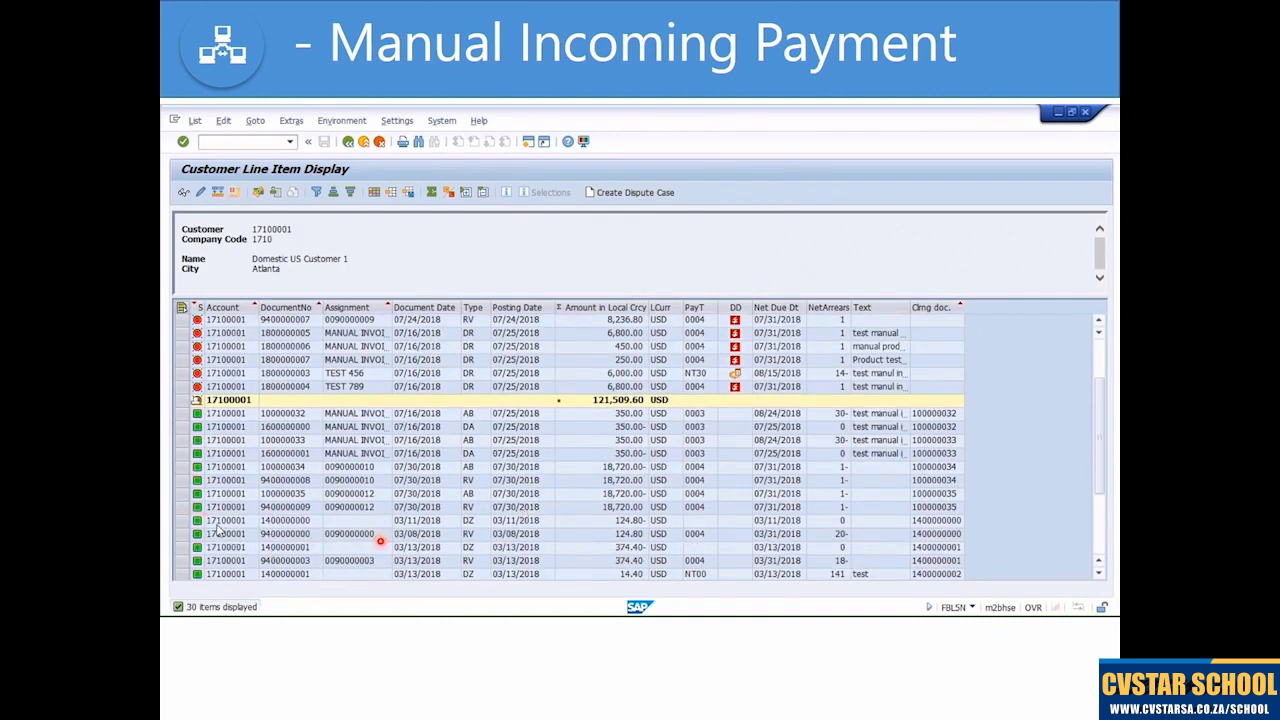
pyautogui.moveTo(181, 520); pyautogui.dragTo(181, 529)
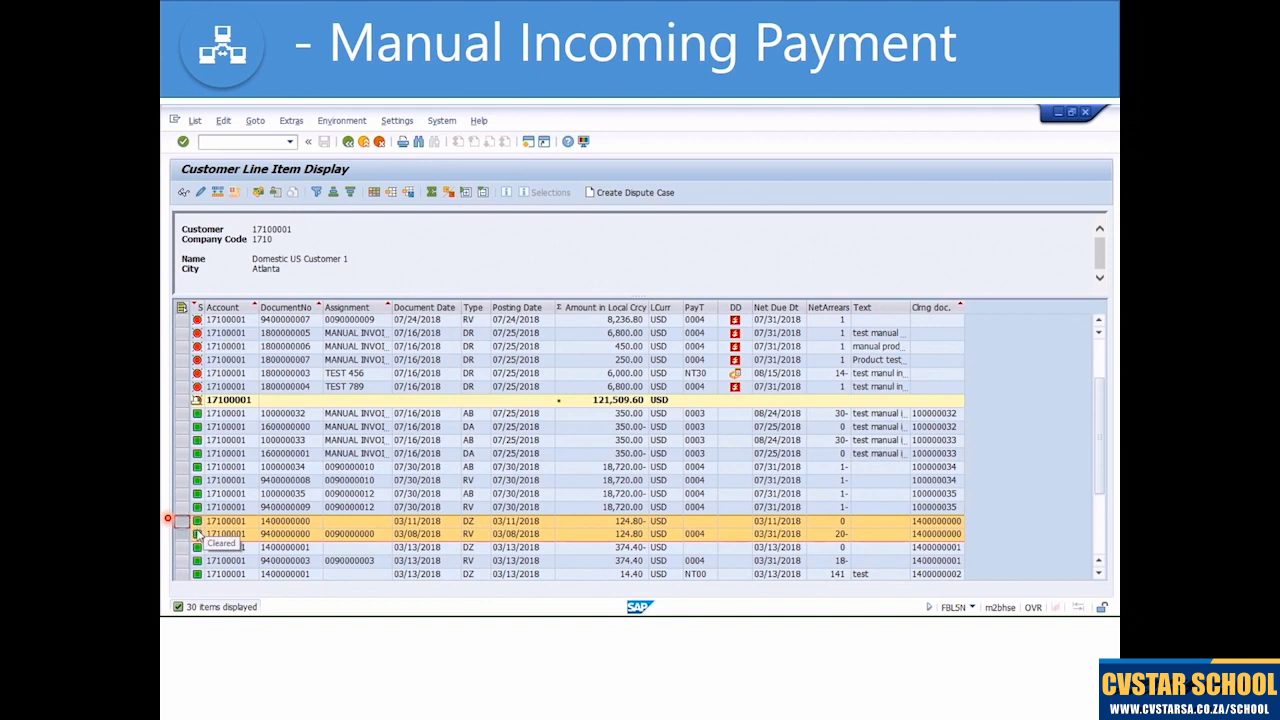
pyautogui.scroll(2, 253, 463)
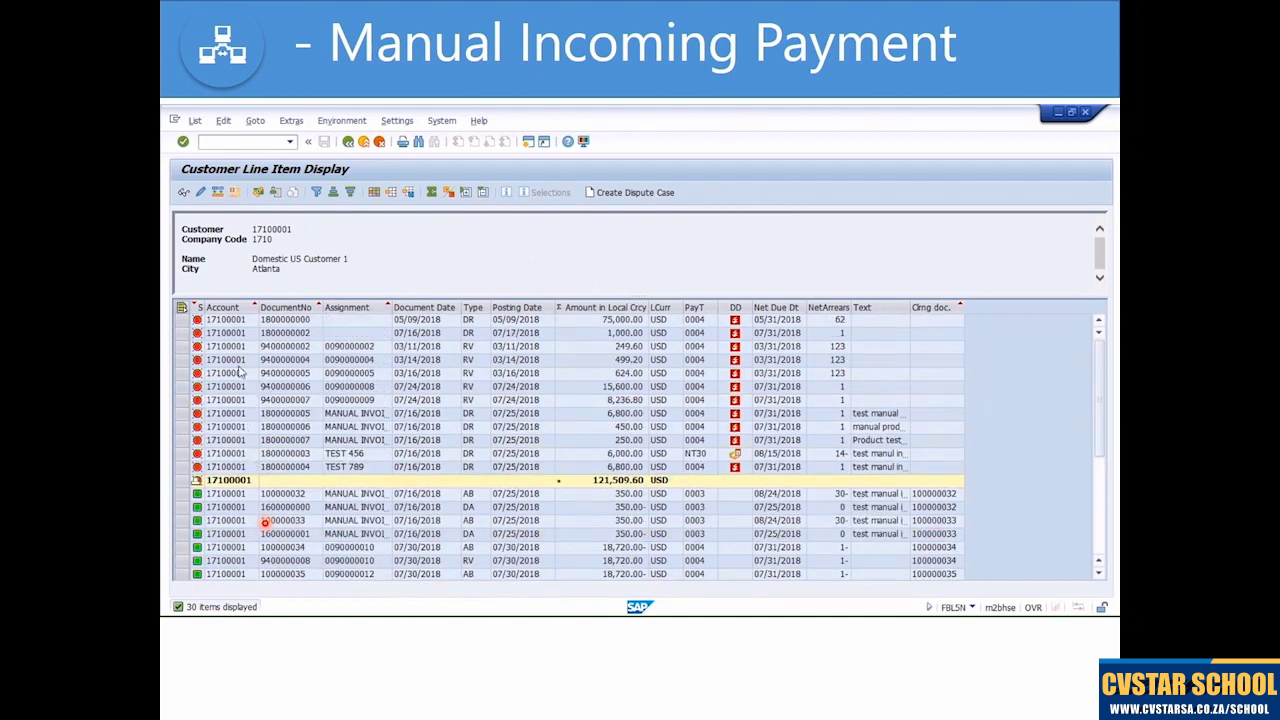
# - Return to the line item selection, change the status to Open items and list the customer's line items
pyautogui.click(348, 141)
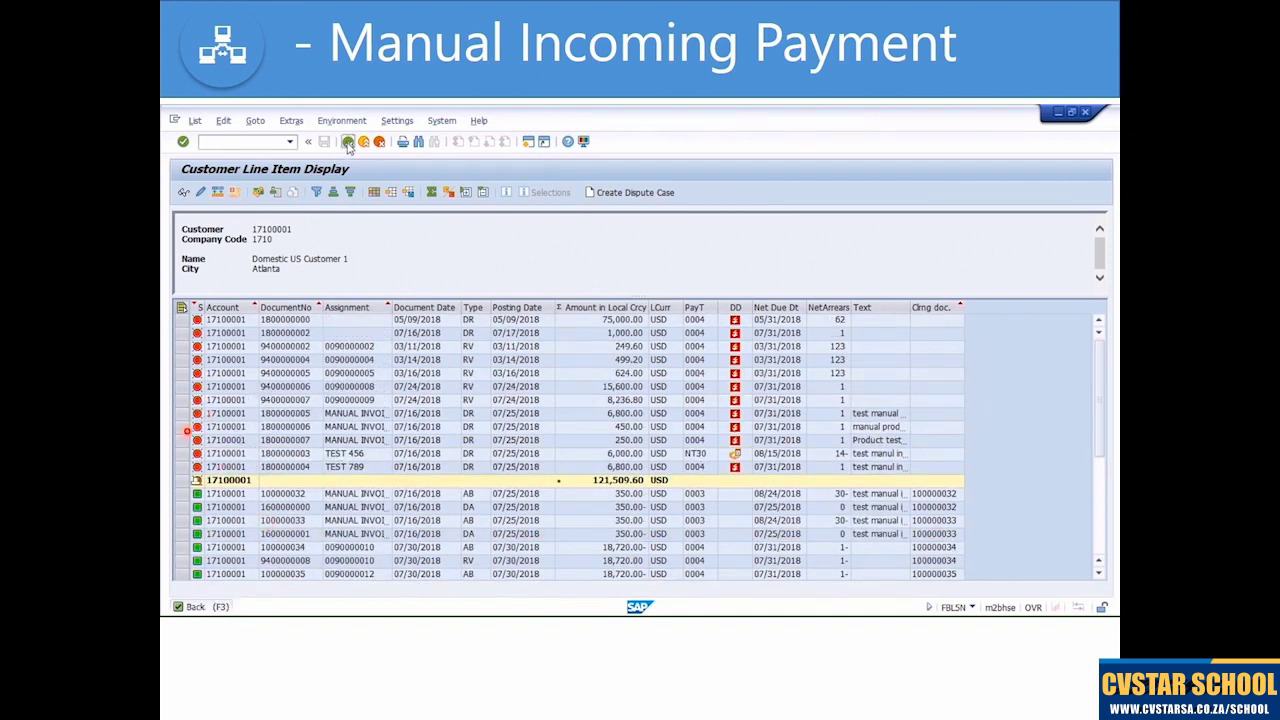
pyautogui.click(199, 389)
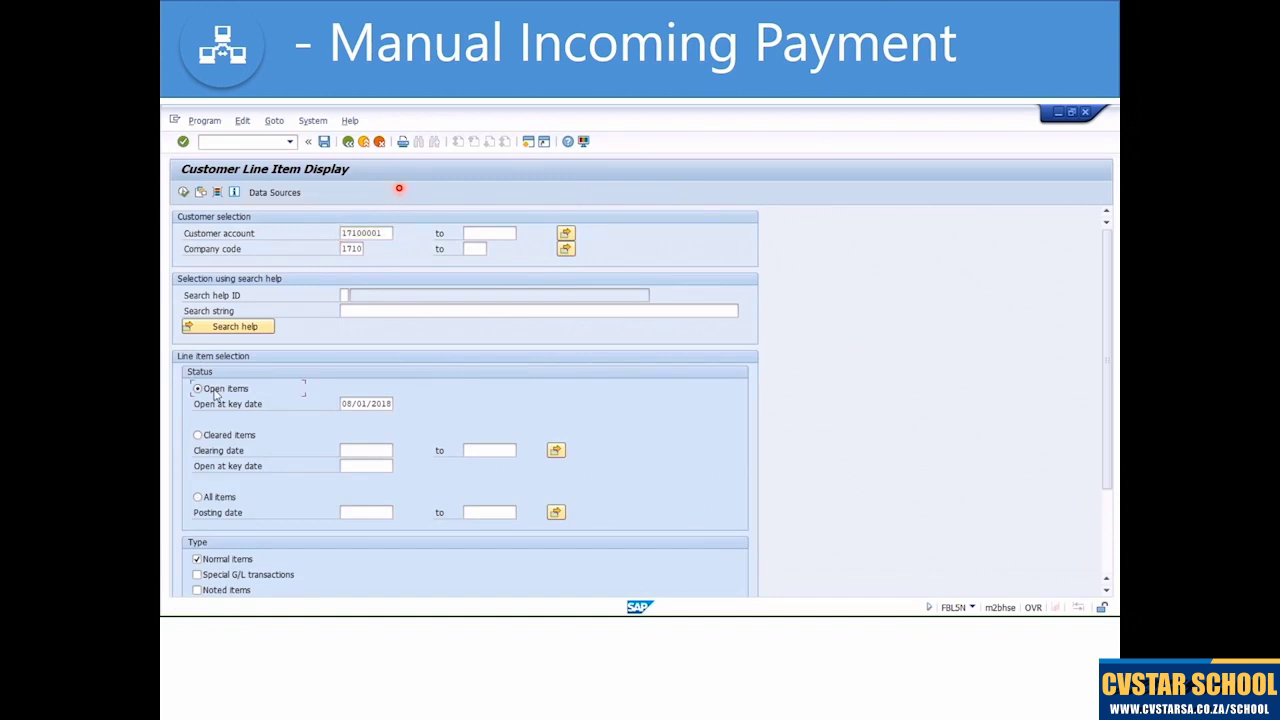
pyautogui.click(184, 192)
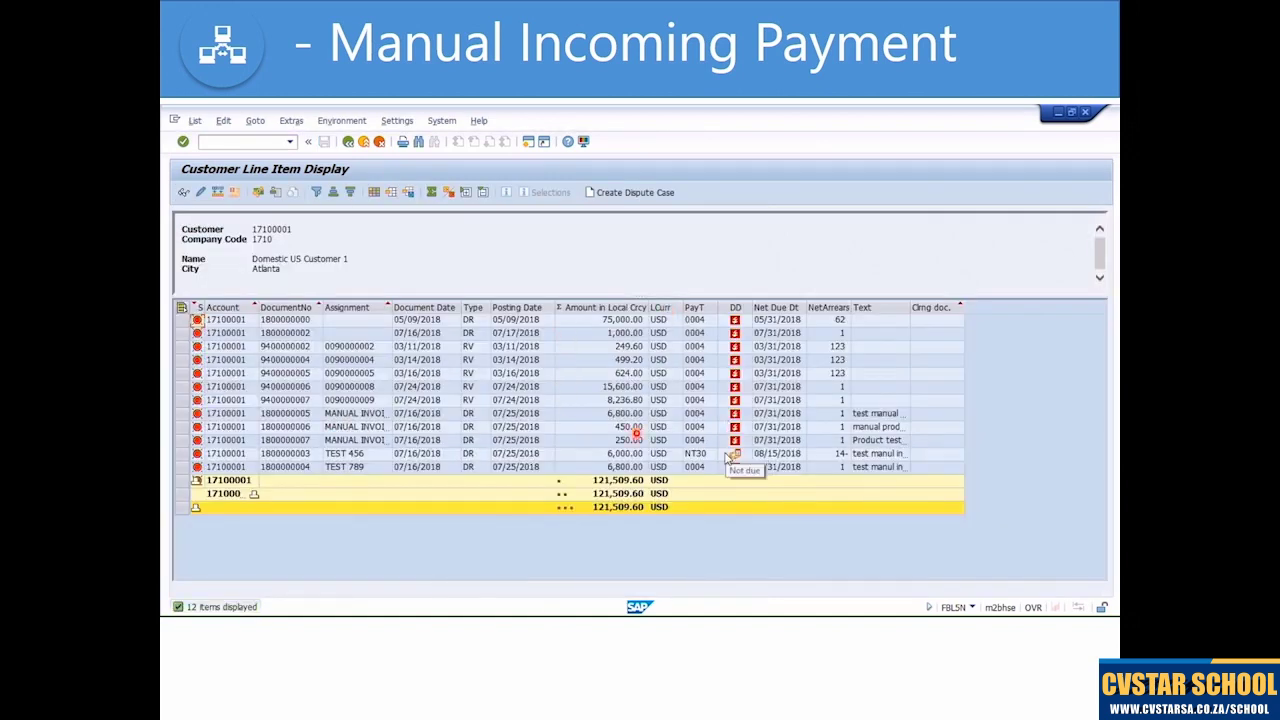
# - Exit to SAP Easy Access, collapse the Account folder, expand Document Entry under Accounts Receivable and select F-28 - Incoming Payments
pyautogui.click(349, 142)
pyautogui.click(350, 142)
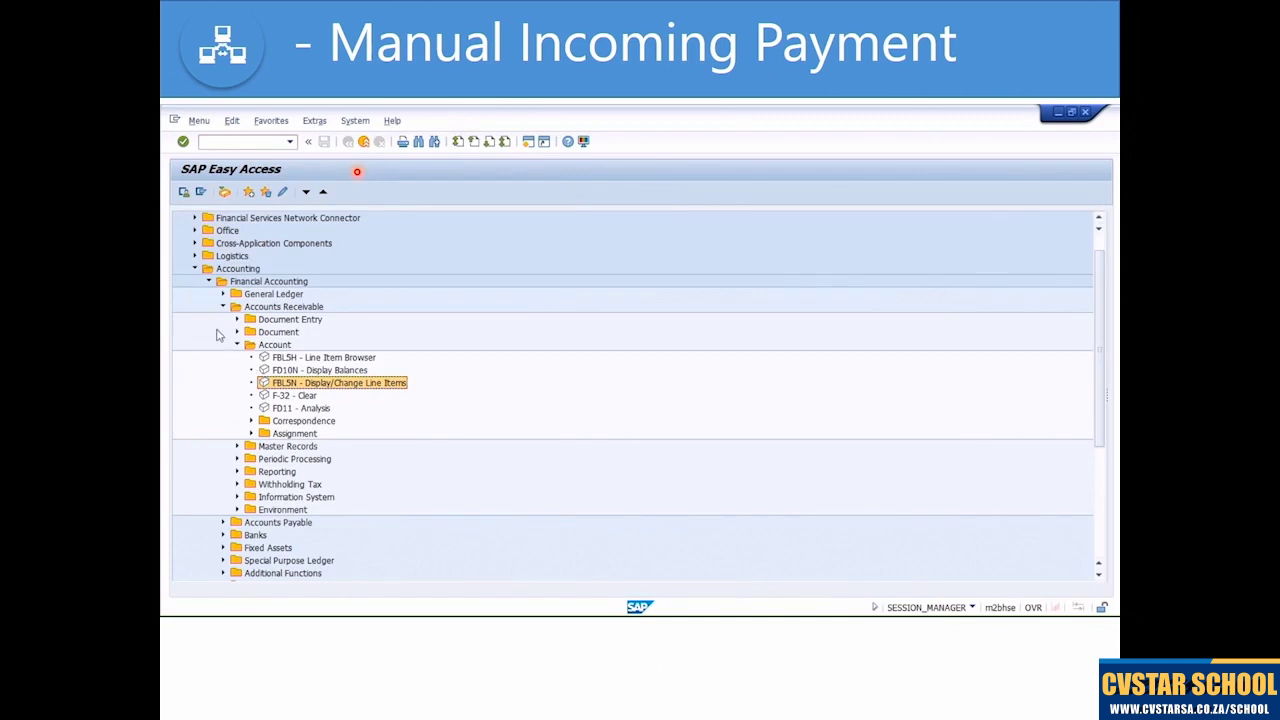
pyautogui.click(237, 345)
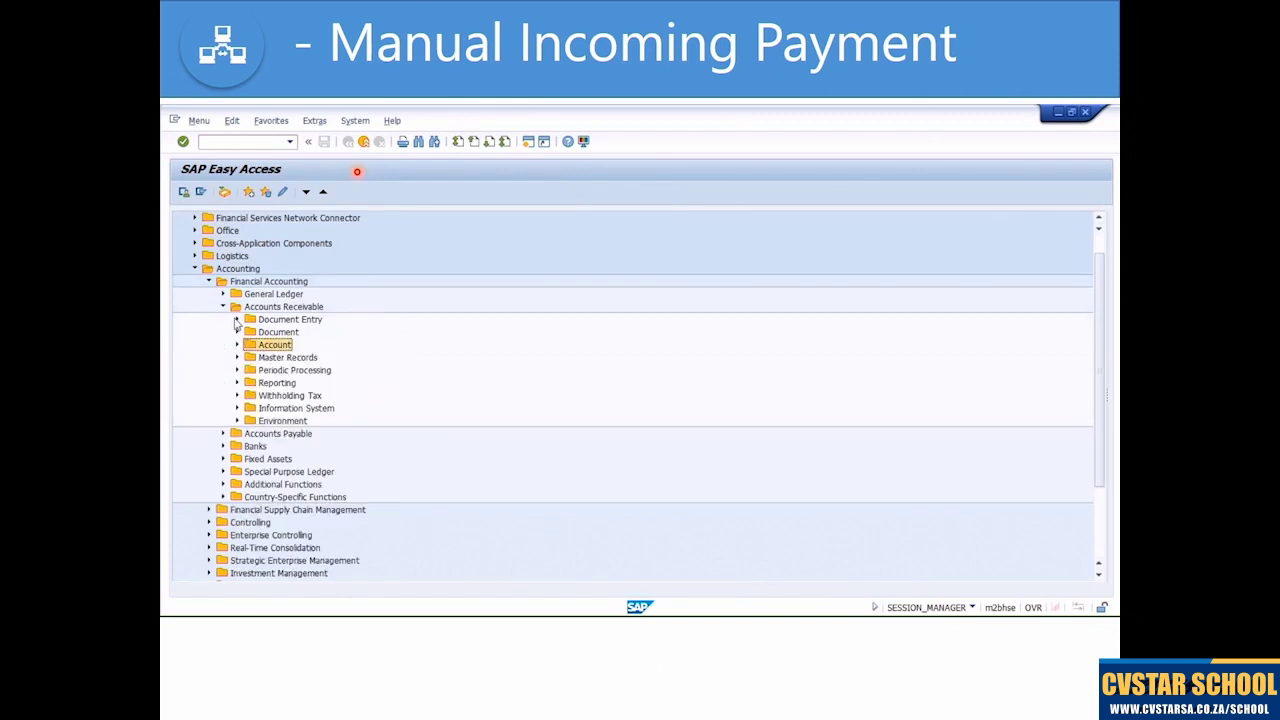
pyautogui.click(237, 320)
pyautogui.click(296, 386)
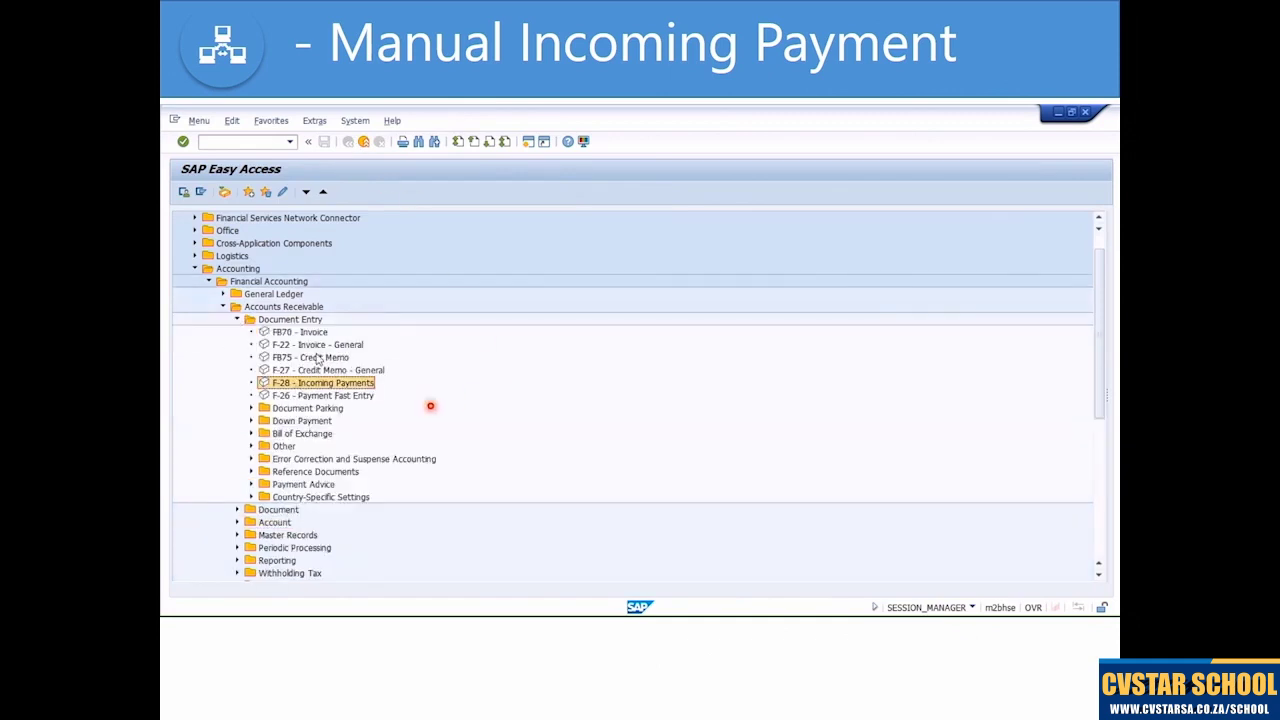